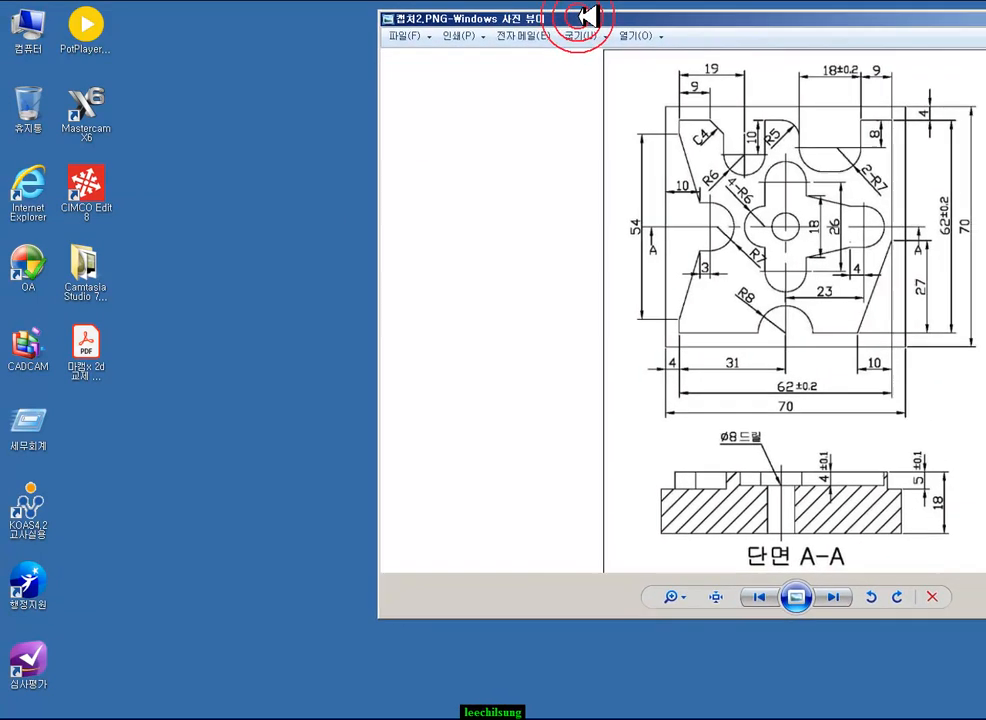
- Launch Mastercam X6 and confirm the Customer Feedback Program prompt with participation declined
{"action": "left_click", "coordinate": [221, 286]}
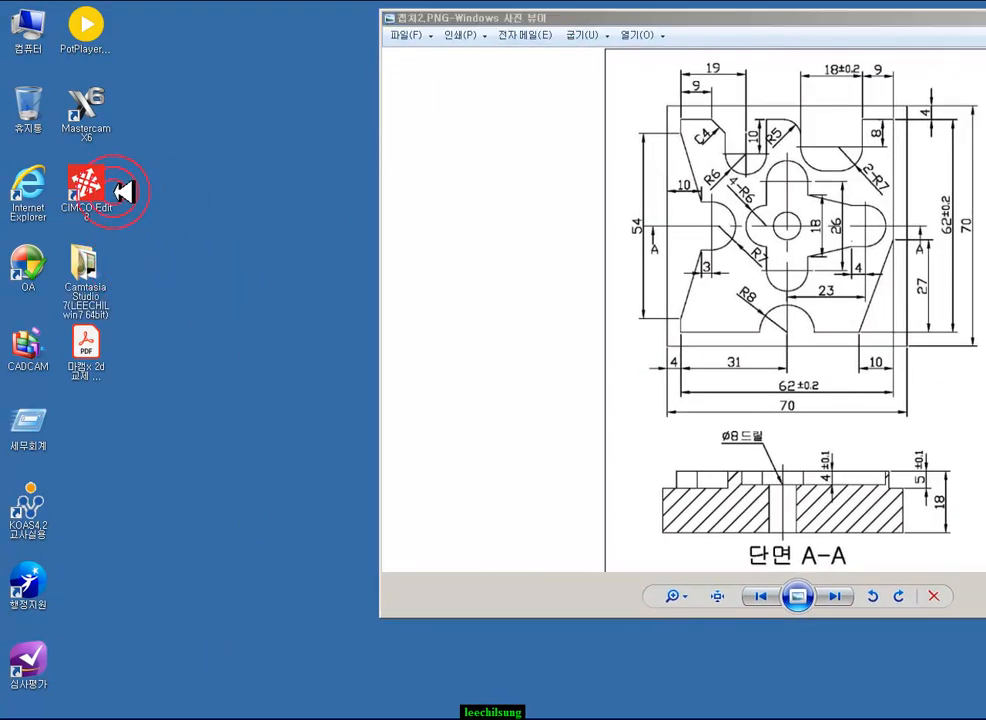
{"action": "left_click", "coordinate": [456, 163]}
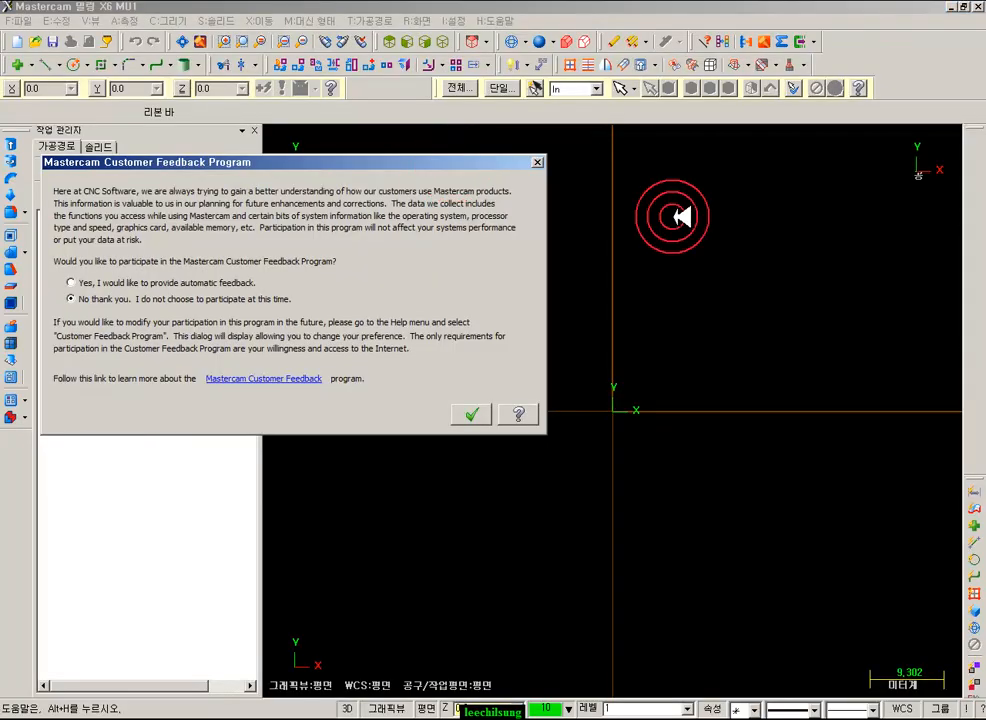
{"action": "left_click", "coordinate": [476, 413]}
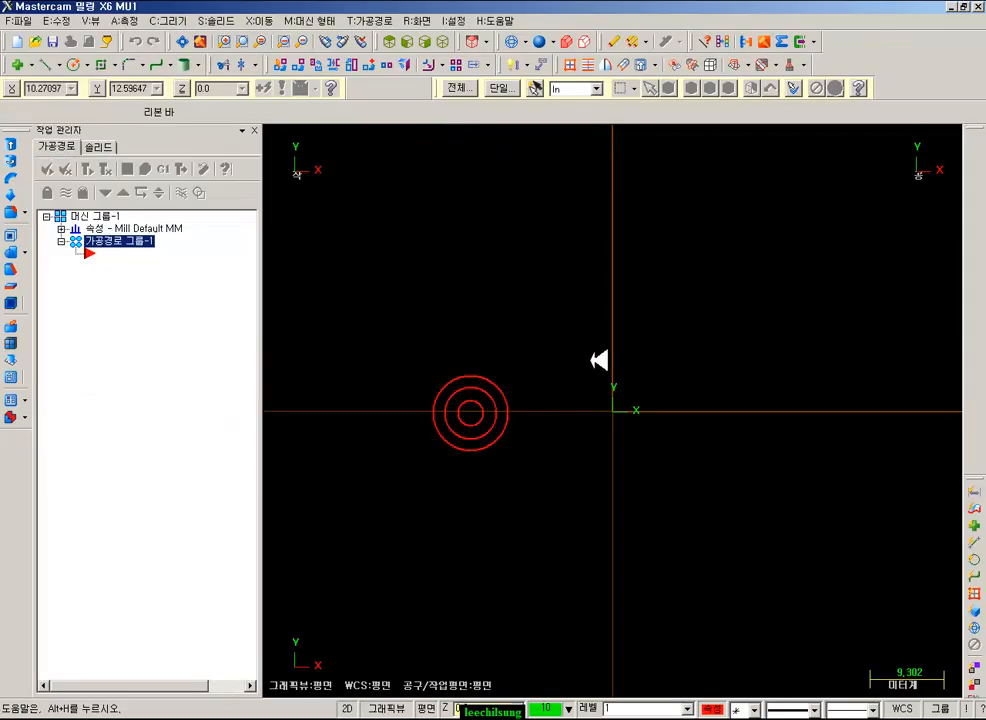
- Restore the maximized Mastercam window, move it and enlarge it so part of the drawing image stays visible beside it
{"action": "left_click", "coordinate": [964, 7]}
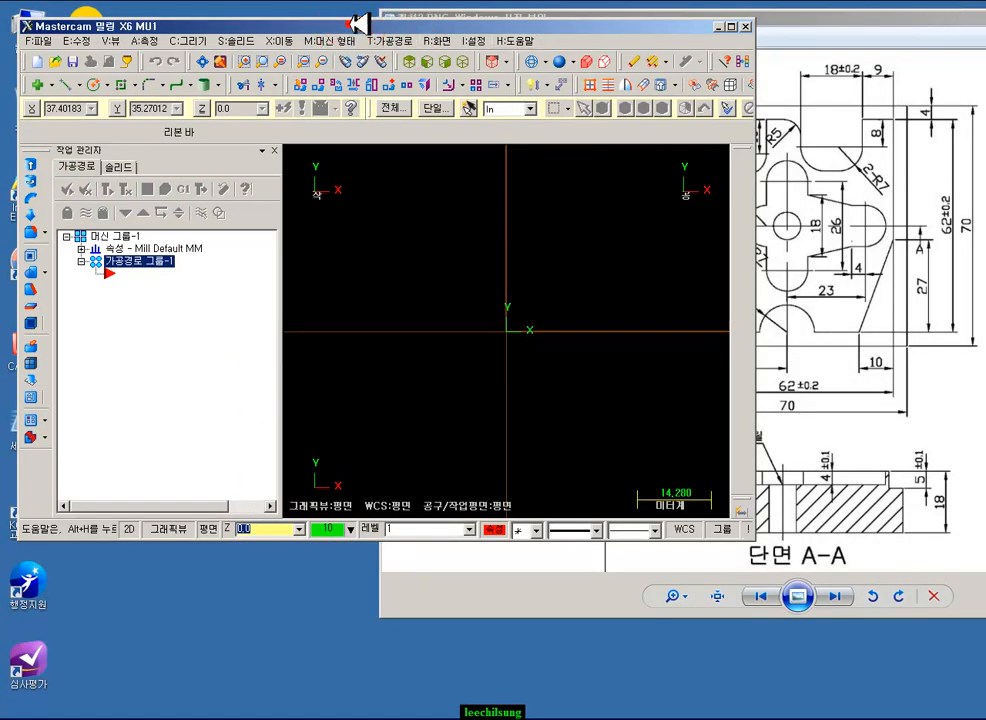
{"action": "left_click_drag", "start_coordinate": [357, 22], "coordinate": [344, 6]}
{"action": "left_click_drag", "start_coordinate": [740, 520], "coordinate": [824, 692]}
{"action": "left_click", "coordinate": [624, 318]}
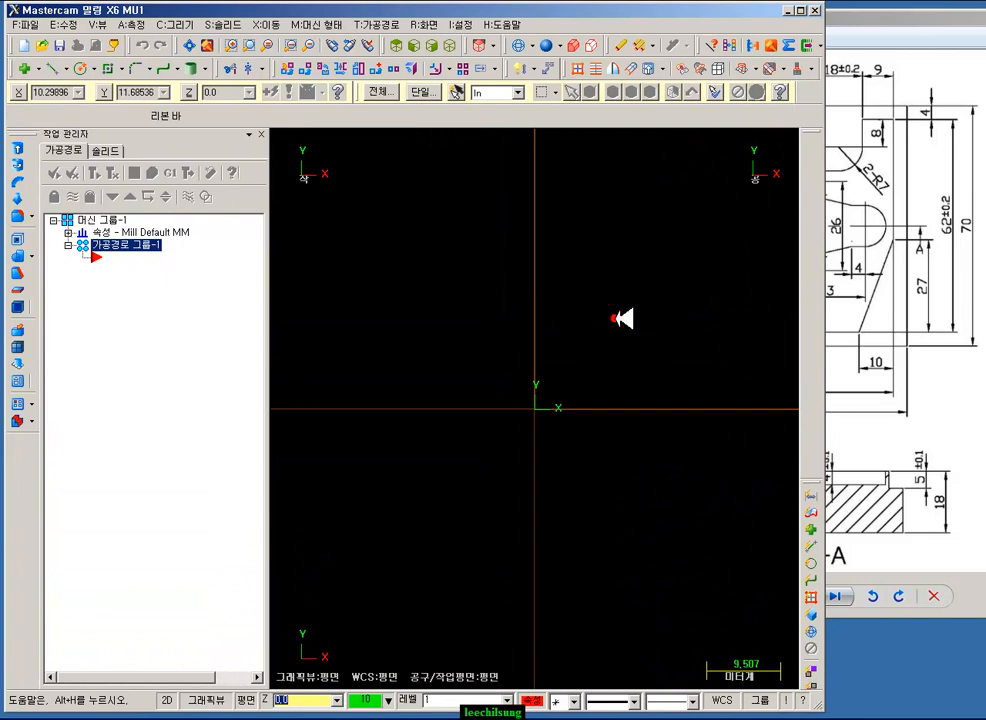
{"action": "scroll", "coordinate": [323, 468], "scroll_direction": "down", "scroll_amount": 5}
{"action": "scroll", "coordinate": [585, 321], "scroll_direction": "up", "scroll_amount": 3}
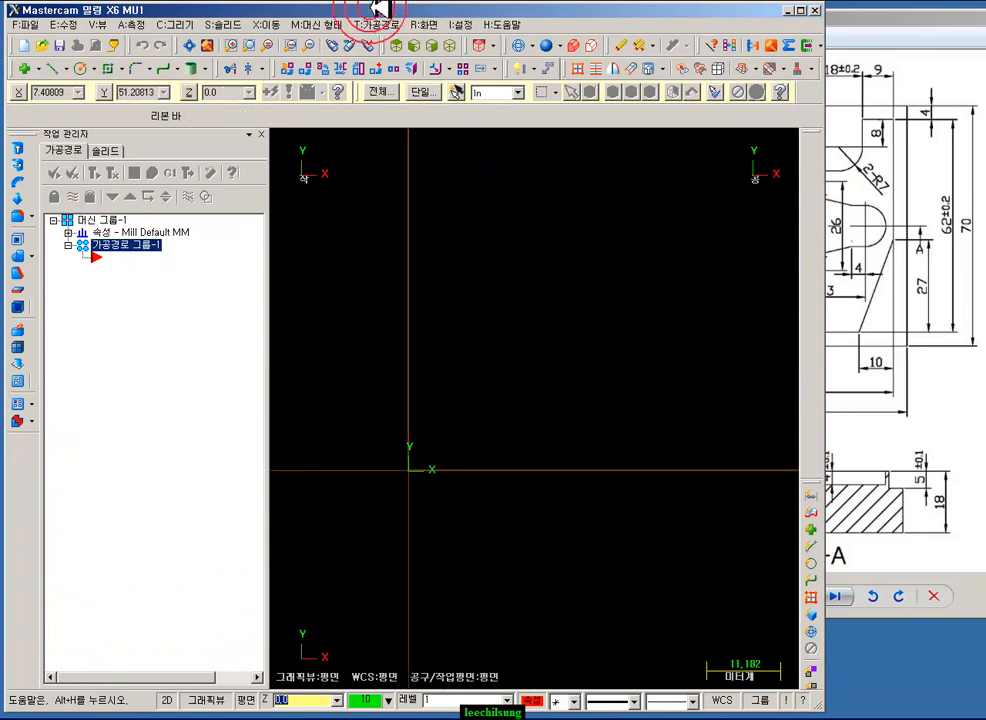
- Choose a line width and draw a 70 by 70 mm rectangle with its lower-left corner at the origin
{"action": "left_click", "coordinate": [665, 701]}
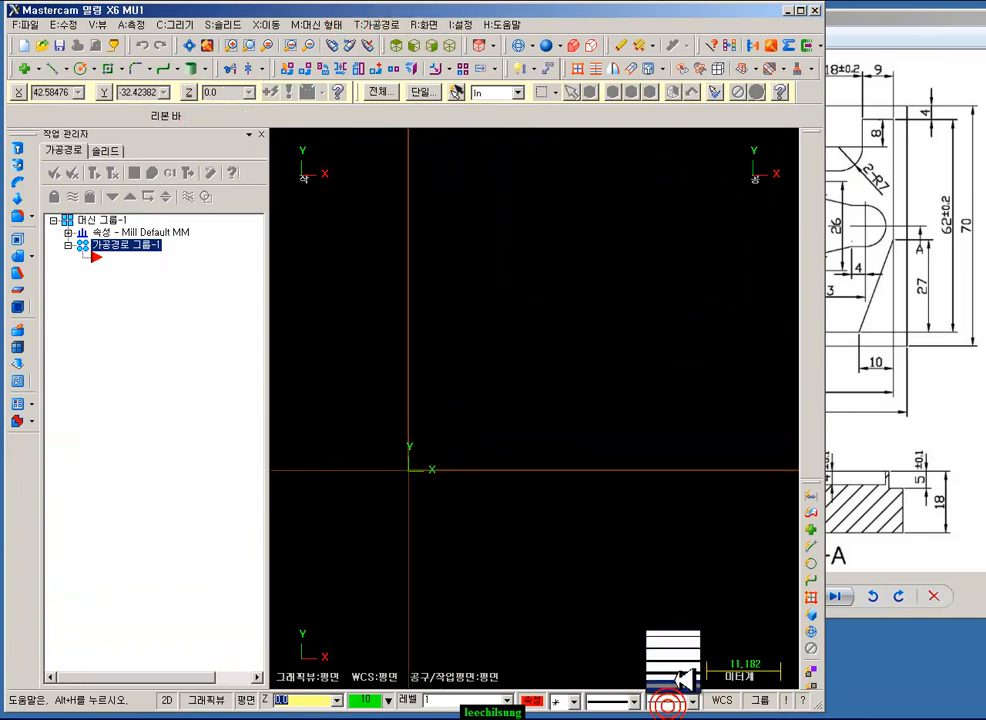
{"action": "left_click", "coordinate": [684, 653]}
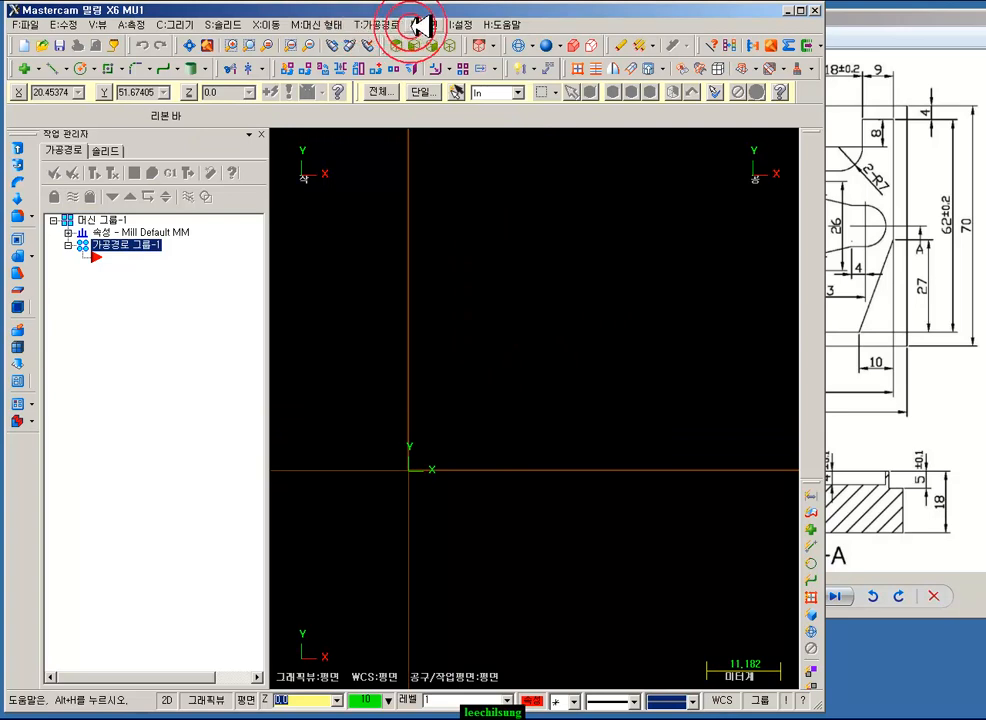
{"action": "left_click", "coordinate": [107, 68]}
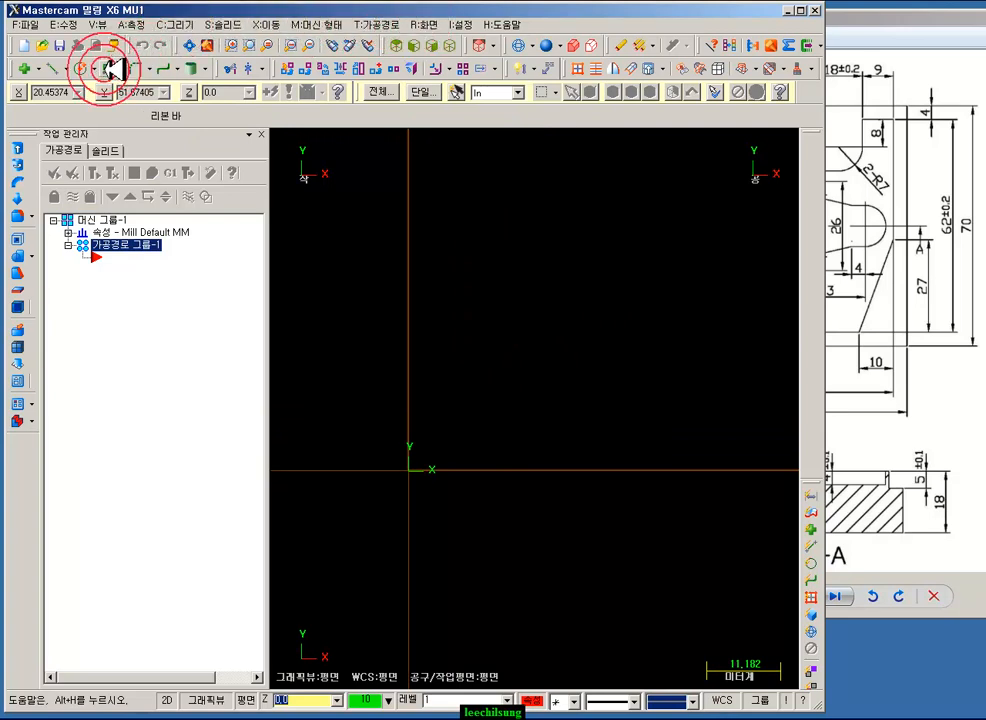
{"action": "left_click", "coordinate": [442, 447]}
{"action": "left_click", "coordinate": [724, 222]}
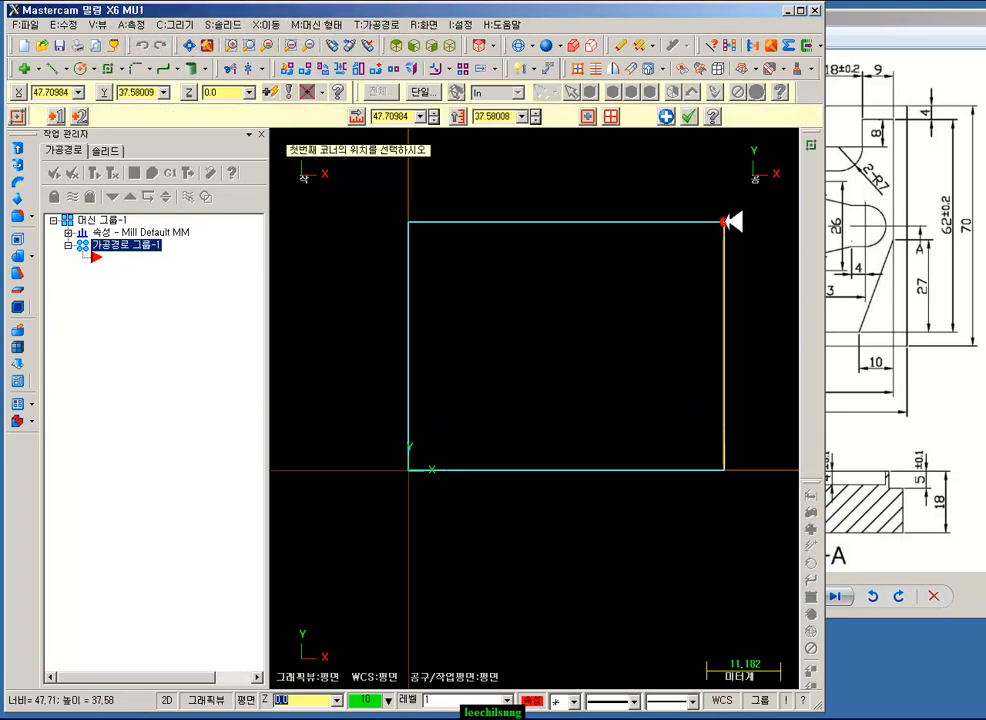
{"action": "left_click", "coordinate": [400, 117]}
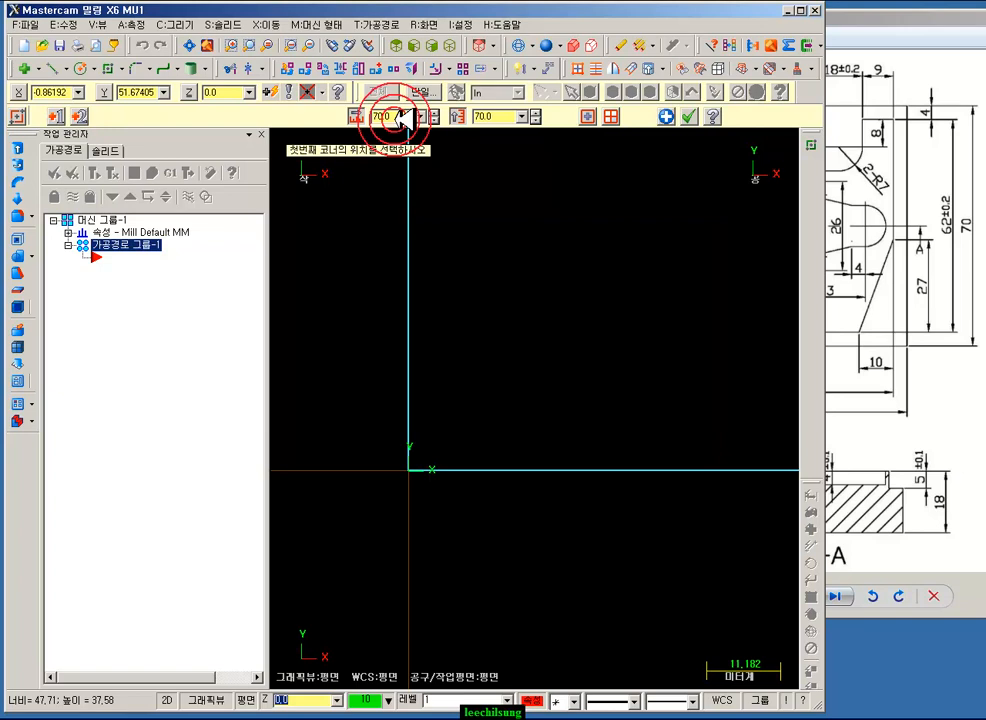
{"action": "key", "text": "alt+F1"}
{"action": "scroll", "coordinate": [493, 390], "scroll_direction": "down", "scroll_amount": 2}
{"action": "left_click", "coordinate": [690, 118]}
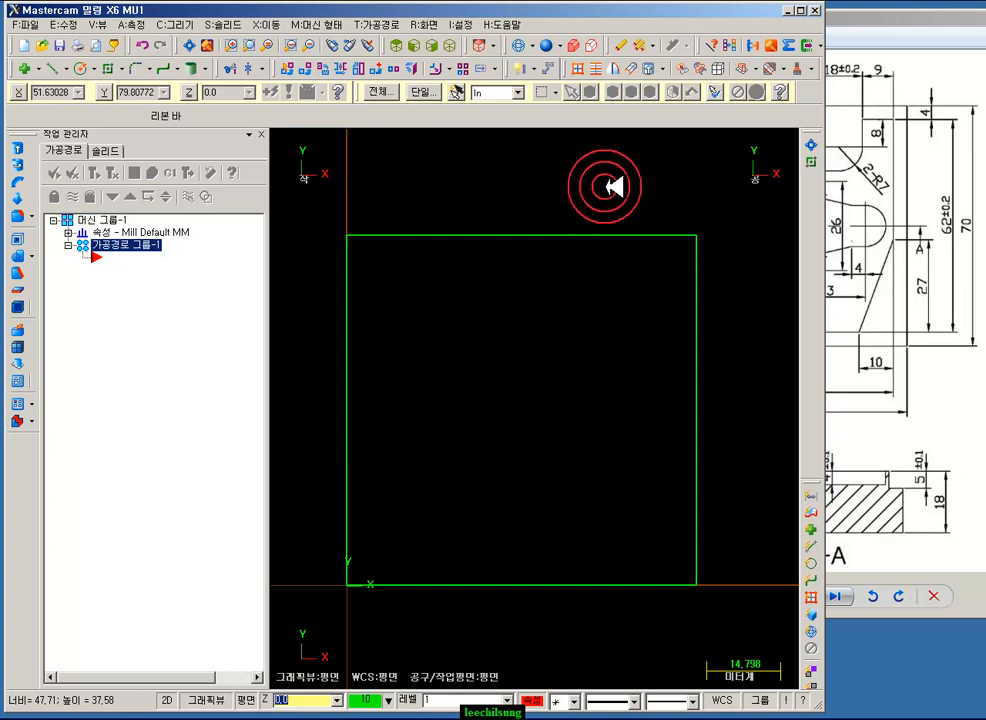
- Offset a copy of the square's contour 4 mm inward, keeping sharp corners
{"action": "left_click", "coordinate": [440, 66]}
{"action": "left_click", "coordinate": [440, 568]}
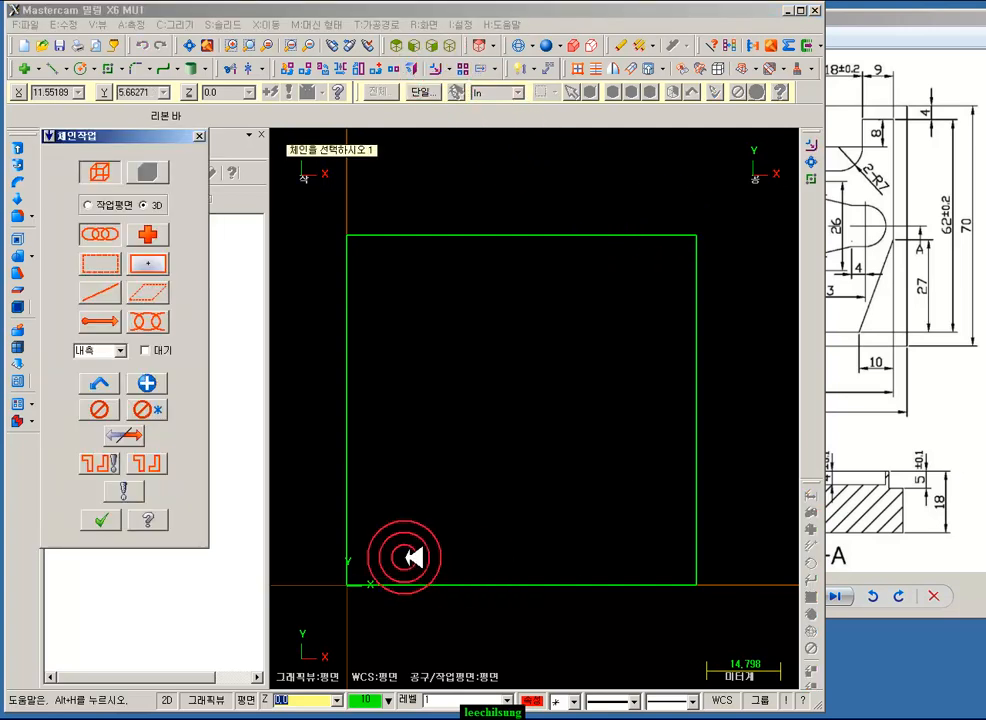
{"action": "left_click", "coordinate": [350, 557]}
{"action": "left_click", "coordinate": [101, 519]}
{"action": "double_click", "coordinate": [128, 260]}
{"action": "type", "text": "4"}
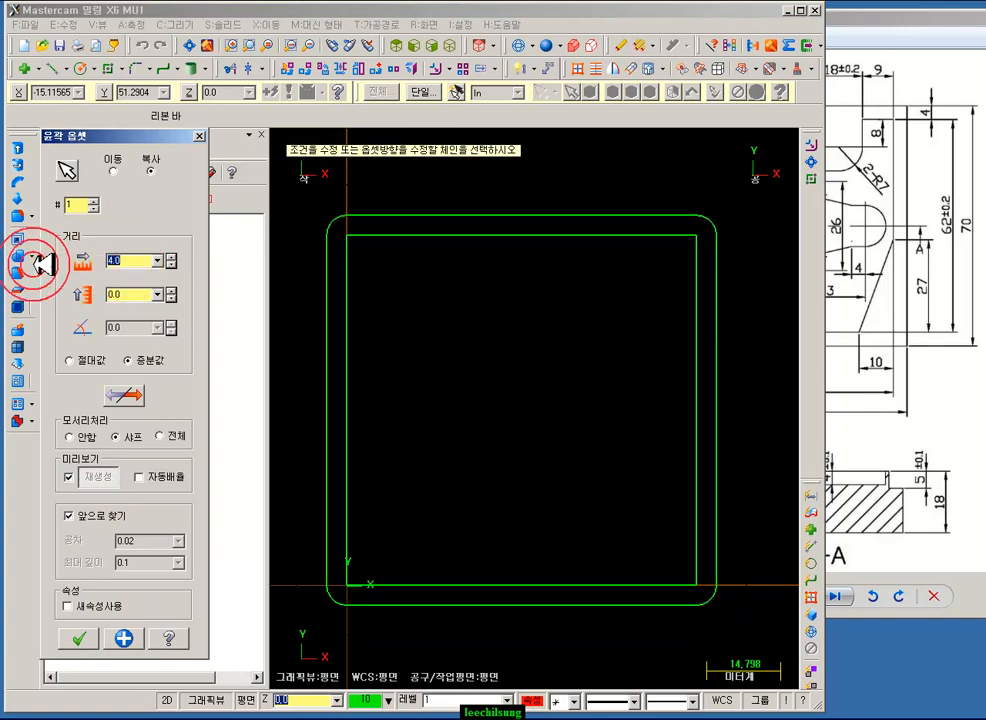
{"action": "left_click", "coordinate": [124, 395]}
{"action": "scroll", "coordinate": [566, 368], "scroll_direction": "down", "scroll_amount": 3}
{"action": "scroll", "coordinate": [489, 390], "scroll_direction": "up", "scroll_amount": 4}
{"action": "left_click", "coordinate": [76, 642]}
{"action": "scroll", "coordinate": [660, 356], "scroll_direction": "up", "scroll_amount": 2}
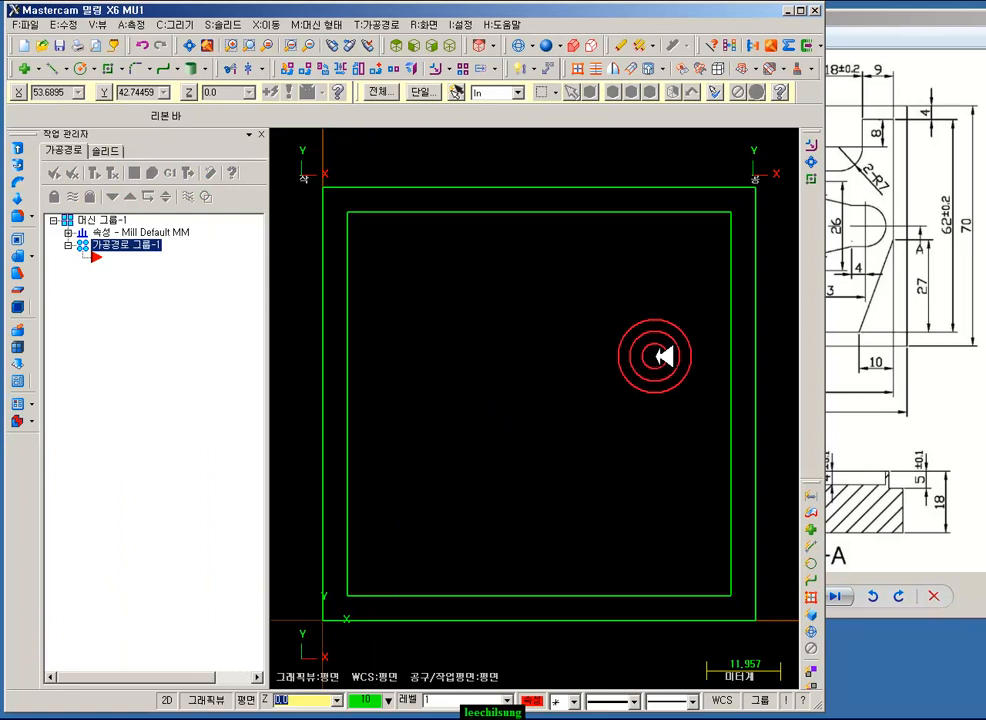
- Switch to the drawing image, mark the lower-right corner cut in red and examine its two dimensions, clearing the marks when done
{"action": "left_click", "coordinate": [945, 35]}
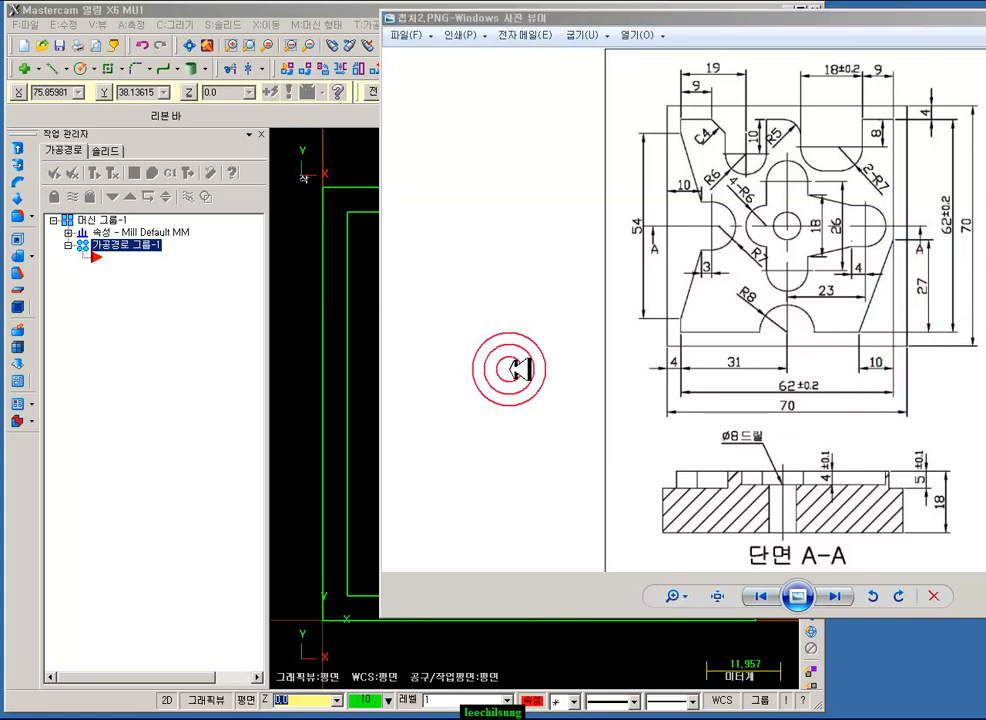
{"action": "right_click", "coordinate": [503, 336]}
{"action": "left_click", "coordinate": [547, 364]}
{"action": "left_click", "coordinate": [410, 228]}
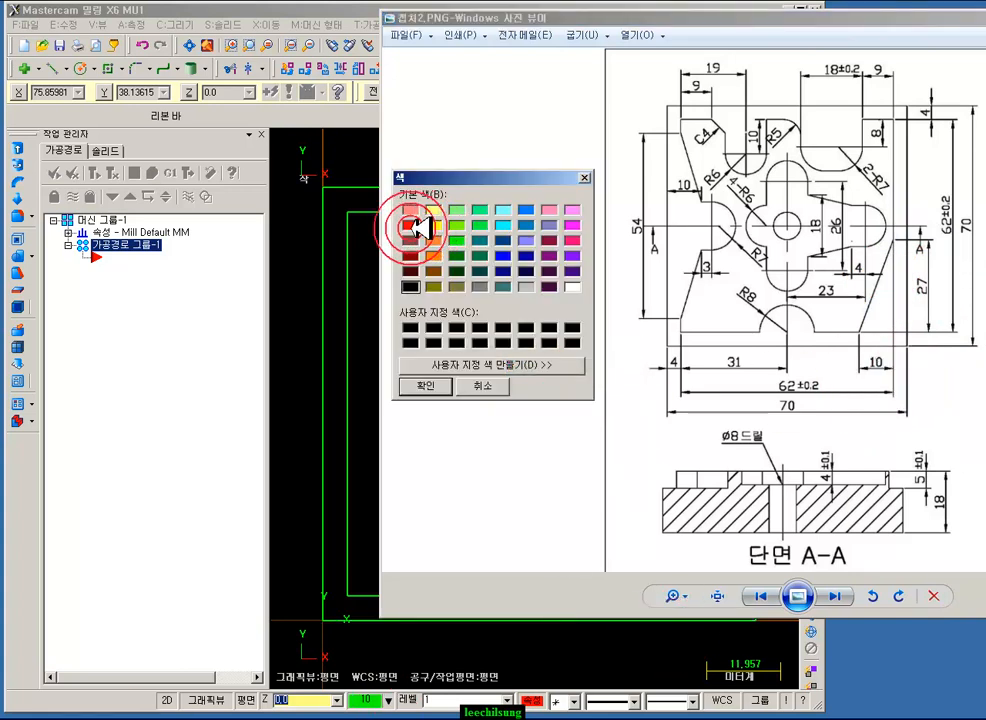
{"action": "left_click", "coordinate": [428, 386]}
{"action": "mouse_move", "coordinate": [847, 254]}
{"action": "left_mouse_down"}
{"action": "mouse_move", "coordinate": [942, 328]}
{"action": "mouse_move", "coordinate": [893, 392]}
{"action": "left_mouse_up"}
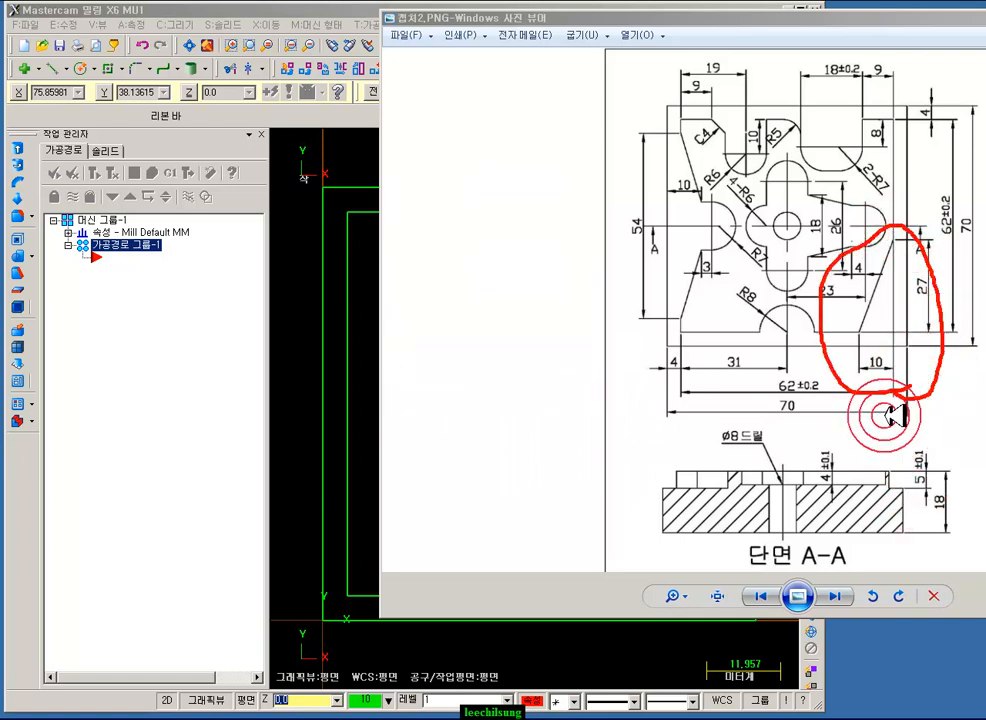
{"action": "left_click", "coordinate": [858, 335]}
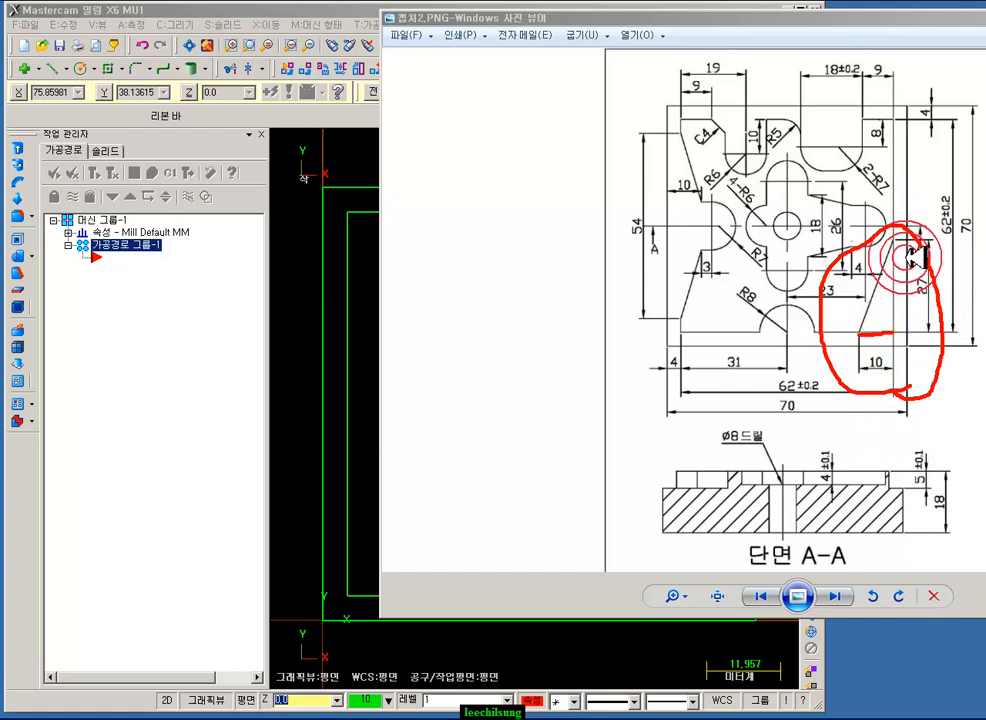
{"action": "left_click_drag", "start_coordinate": [893, 241], "coordinate": [893, 290]}
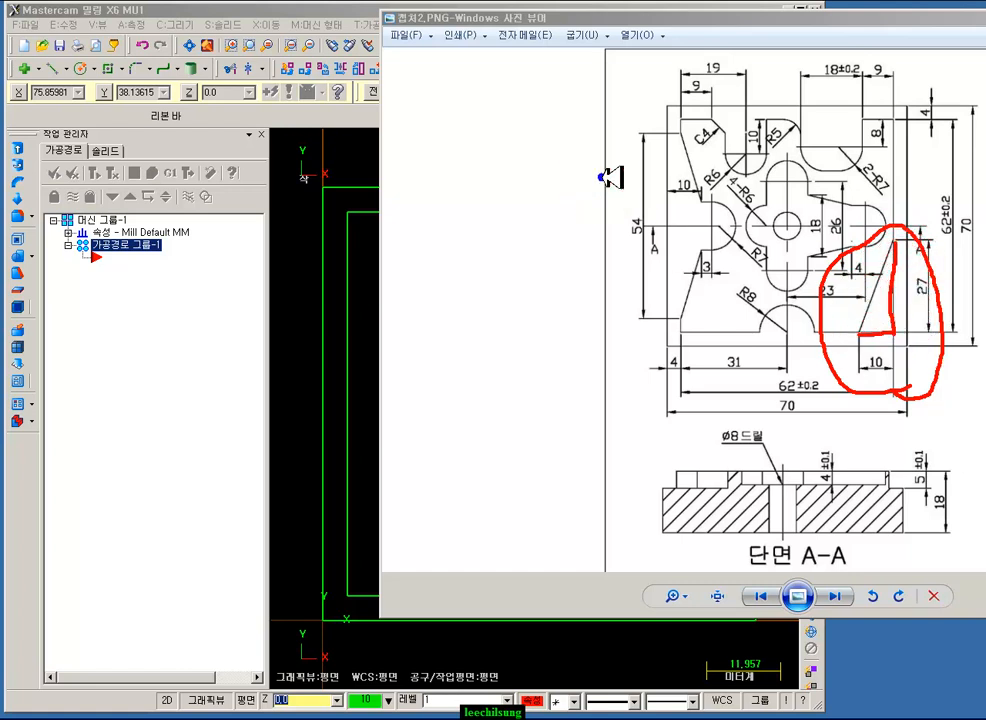
{"action": "right_click", "coordinate": [592, 170]}
{"action": "left_click", "coordinate": [626, 325]}
- Return to Mastercam and chamfer the inner contour's lower-right corner with two distances, 10 mm along the bottom edge and 27 mm up the right edge
{"action": "left_click", "coordinate": [280, 396]}
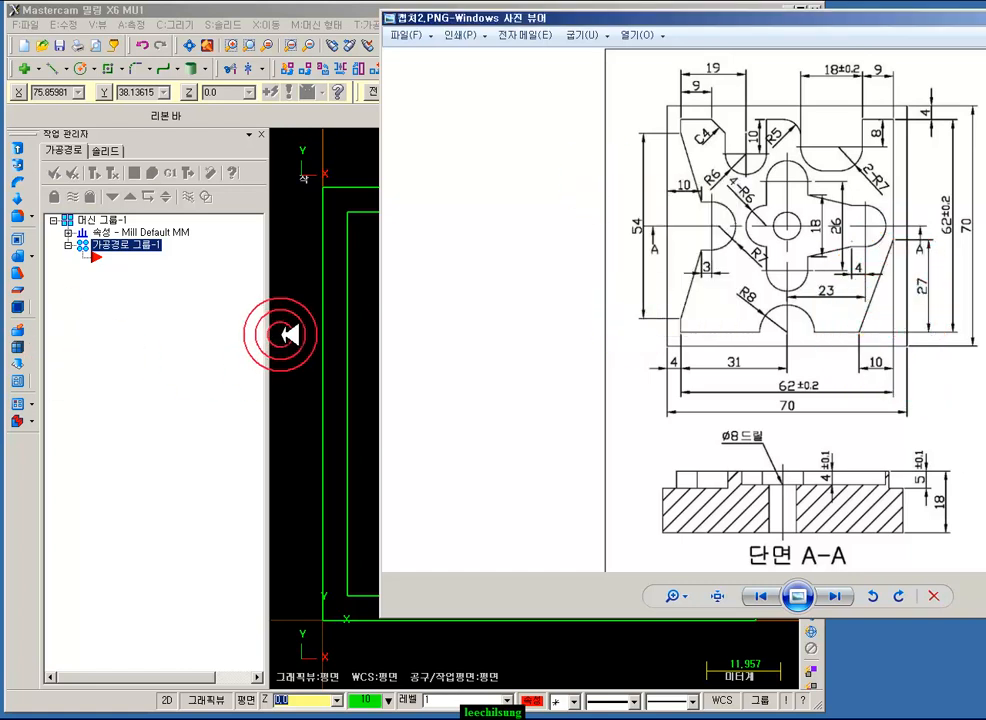
{"action": "left_click", "coordinate": [148, 68]}
{"action": "left_click", "coordinate": [180, 137]}
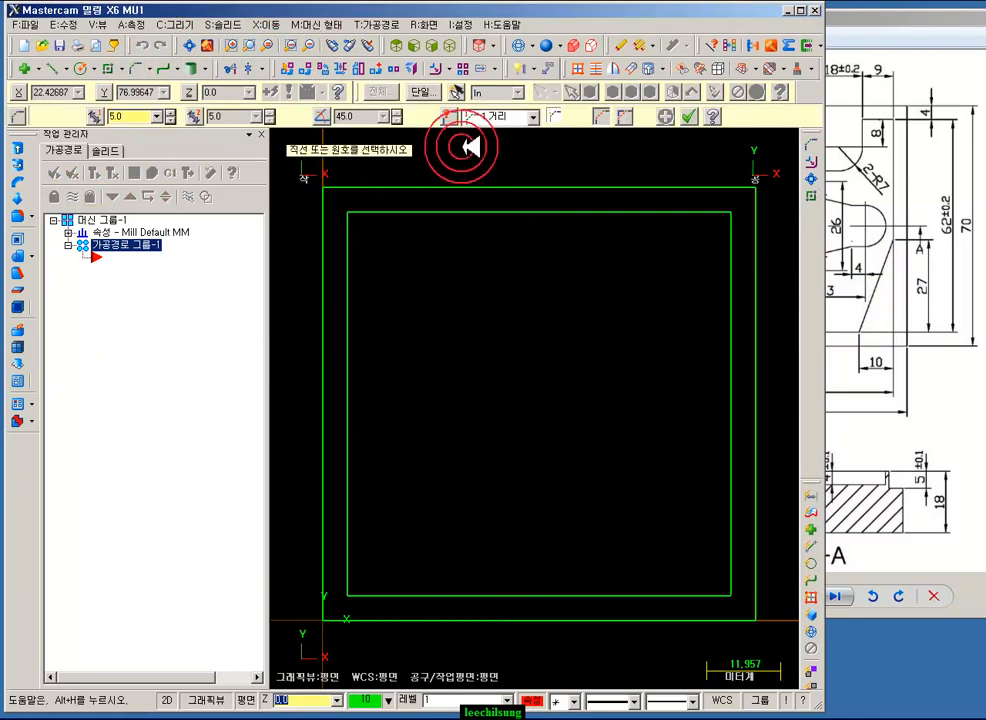
{"action": "left_click", "coordinate": [500, 116]}
{"action": "left_click", "coordinate": [505, 146]}
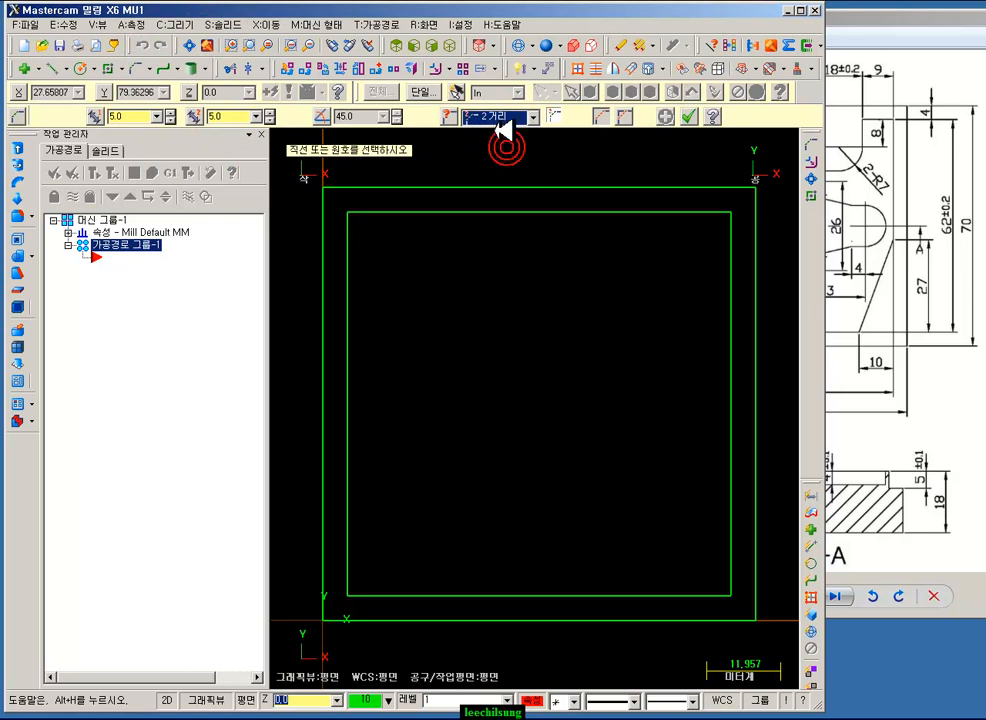
{"action": "left_click", "coordinate": [128, 116]}
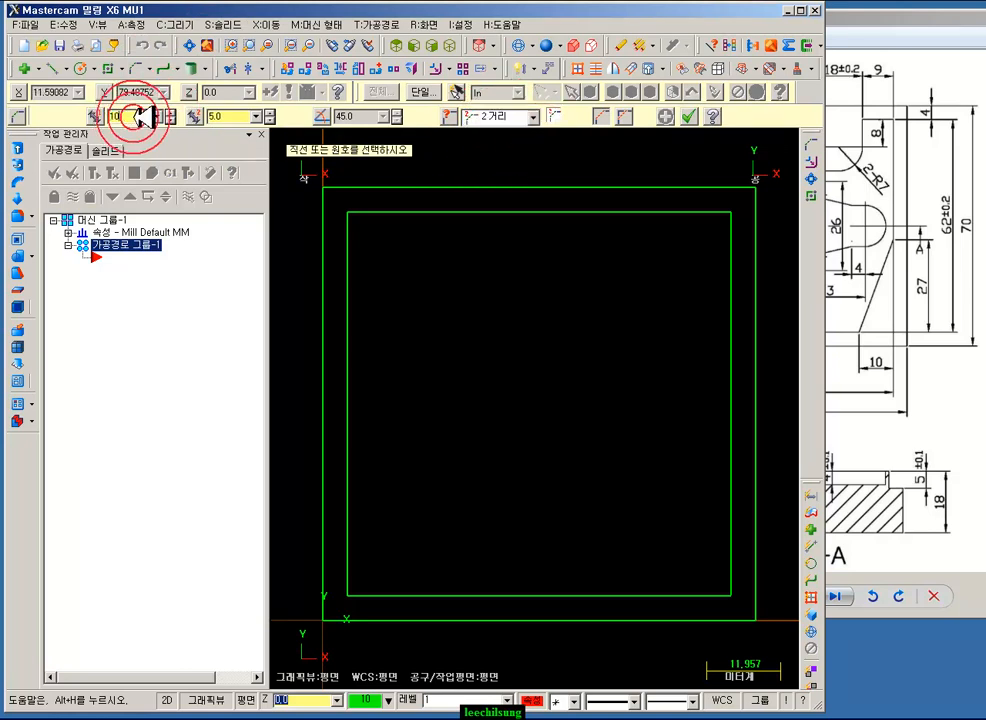
{"action": "type", "text": "10.0"}
{"action": "left_click", "coordinate": [230, 116]}
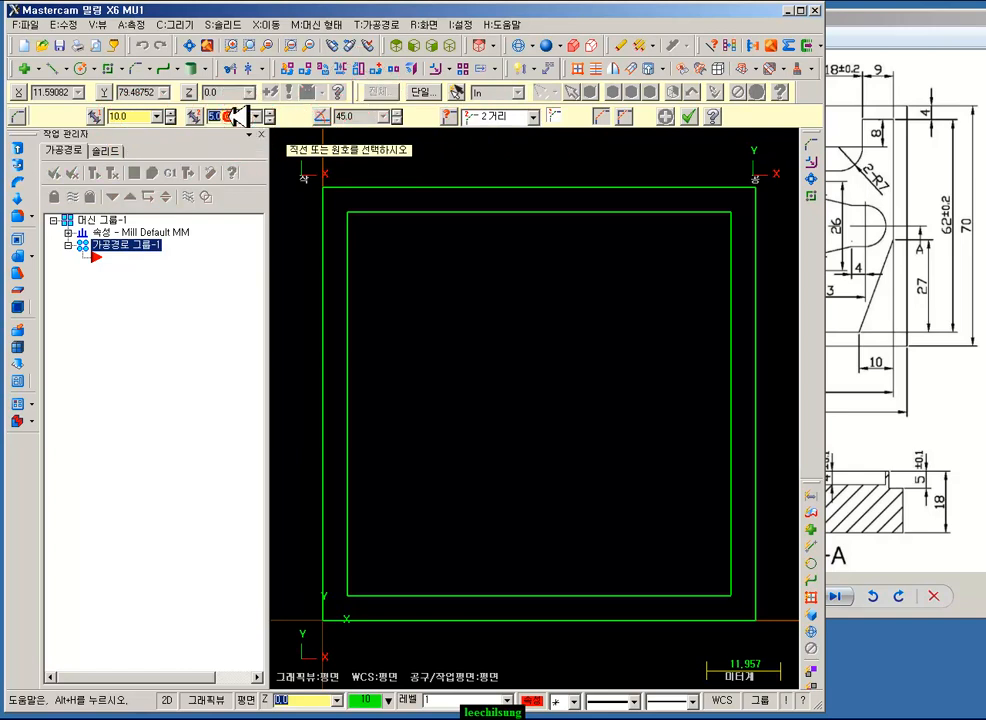
{"action": "type", "text": "27"}
{"action": "left_click", "coordinate": [670, 595]}
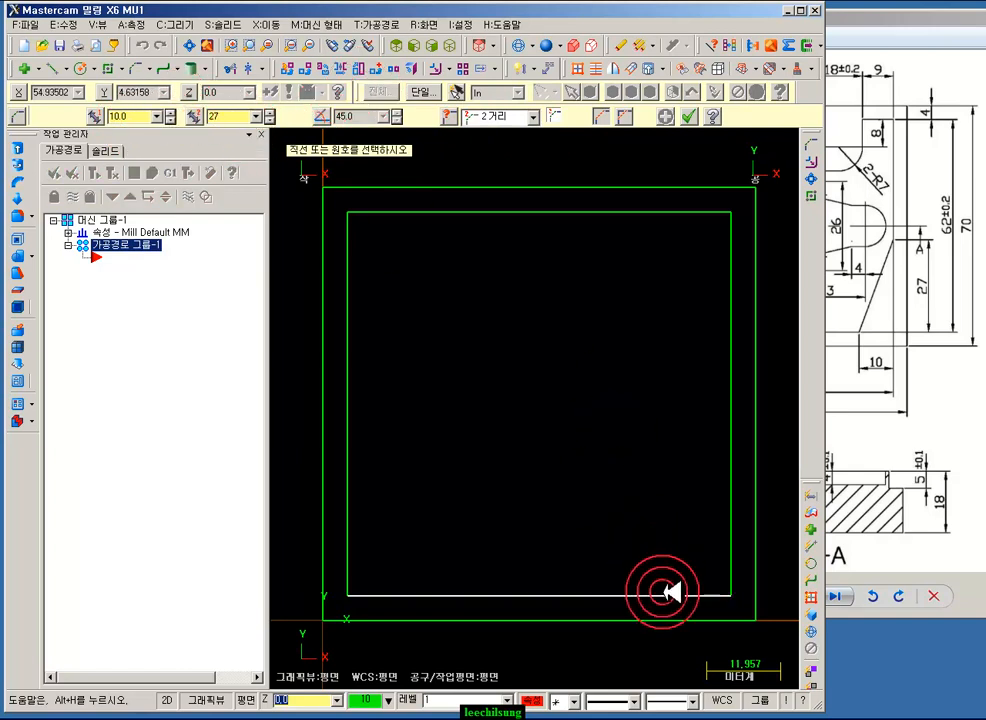
{"action": "left_click", "coordinate": [729, 392]}
{"action": "left_click", "coordinate": [668, 117]}
{"action": "left_click", "coordinate": [690, 117]}
- Add smart dimensions for the sloped edge's horizontal width below the part and its vertical height beside it
{"action": "scroll", "coordinate": [477, 337], "scroll_direction": "down", "scroll_amount": 3}
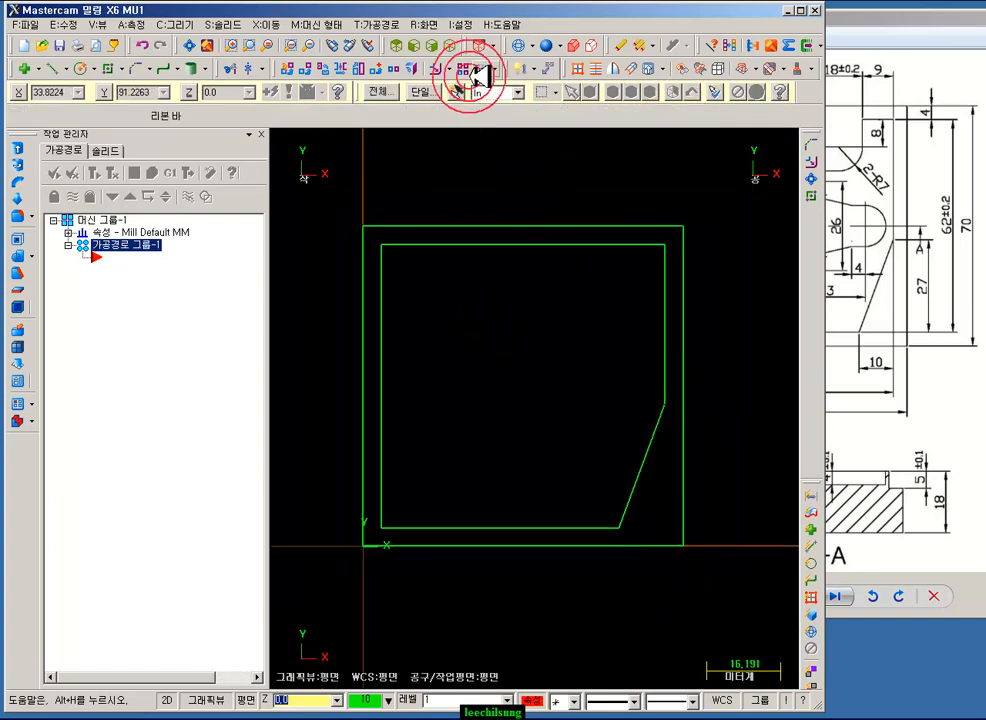
{"action": "left_click", "coordinate": [520, 66]}
{"action": "left_click", "coordinate": [628, 499]}
{"action": "left_click", "coordinate": [559, 610]}
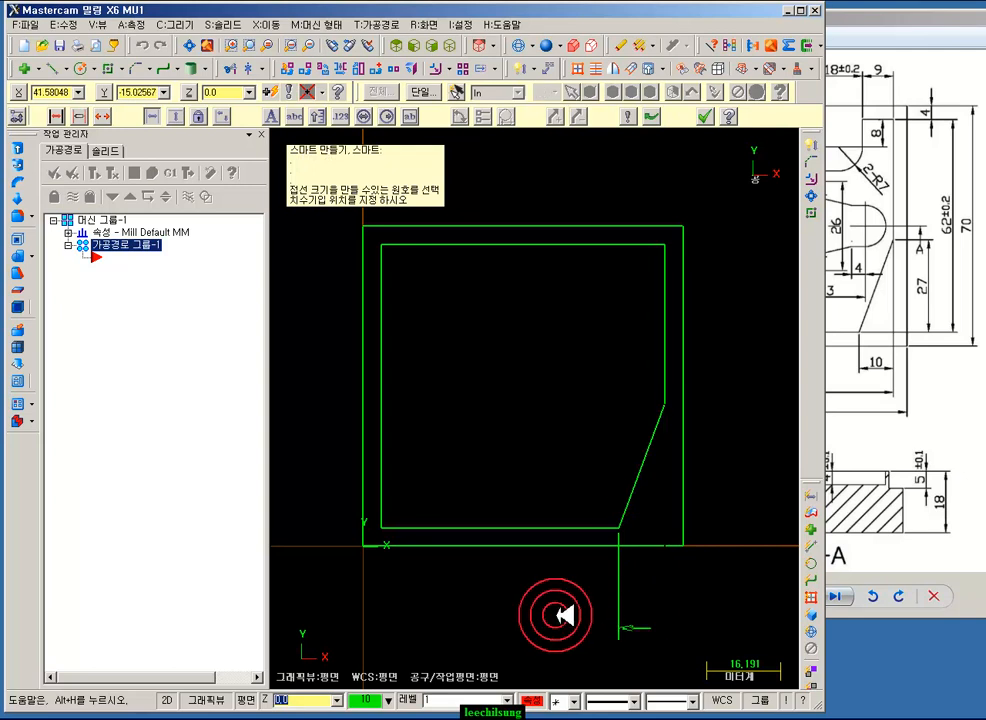
{"action": "left_click", "coordinate": [633, 513]}
{"action": "left_click", "coordinate": [741, 327]}
{"action": "left_click", "coordinate": [705, 117]}
{"action": "scroll", "coordinate": [600, 527], "scroll_direction": "up", "scroll_amount": 3}
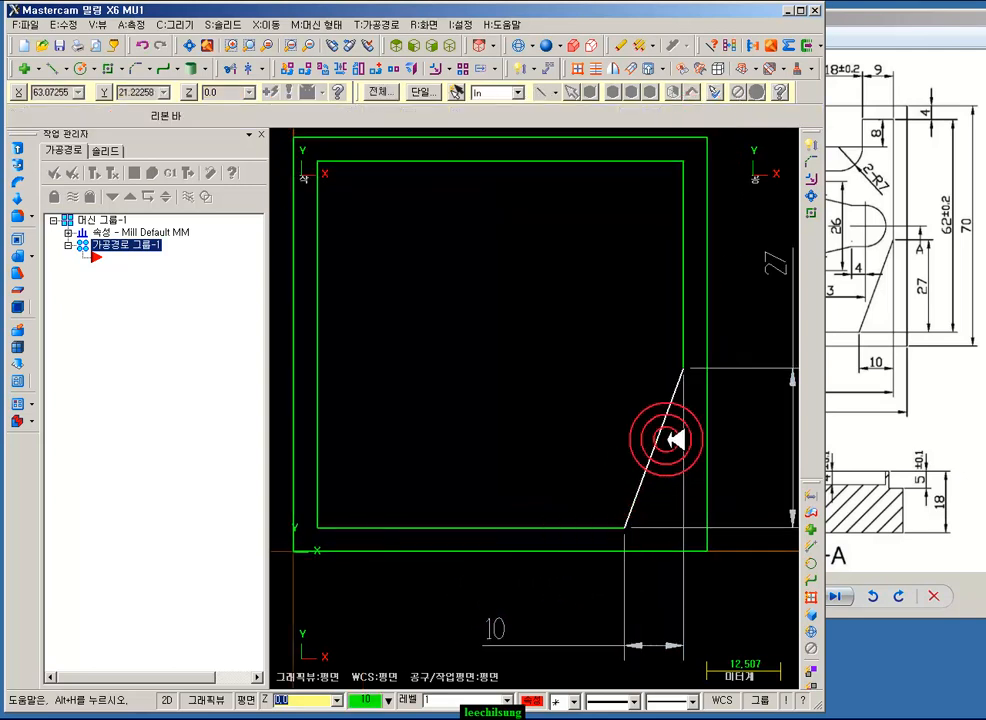
{"action": "scroll", "coordinate": [657, 460], "scroll_direction": "down", "scroll_amount": 2}
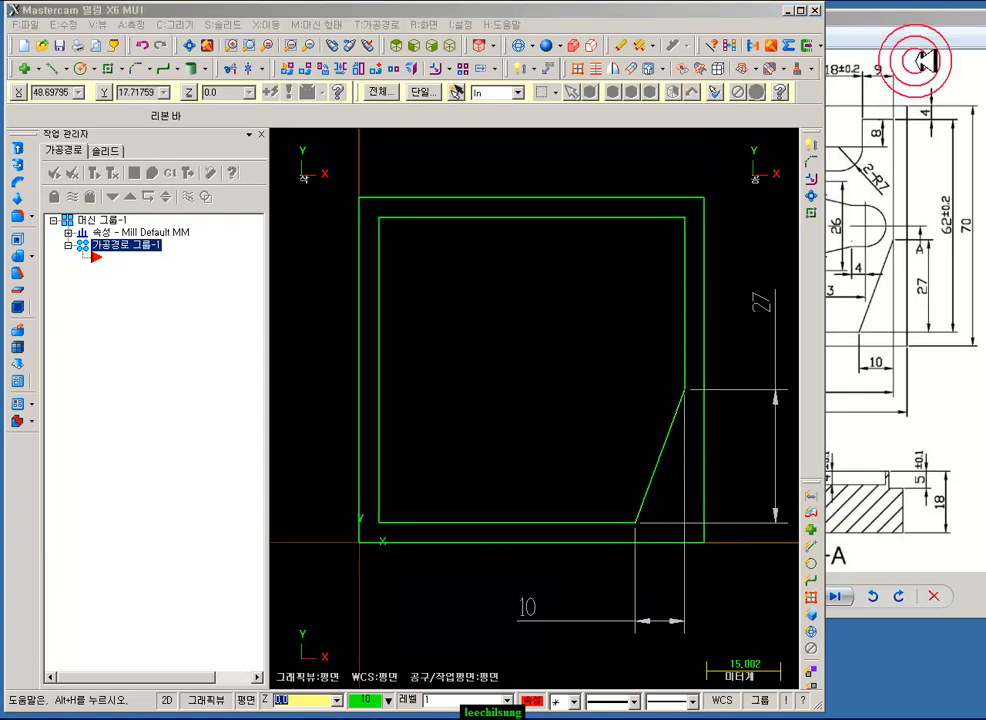
- Switch to the drawing image and examine the radius and centre position of the arc on the bottom edge, clearing the marks when done
{"action": "left_click", "coordinate": [957, 12]}
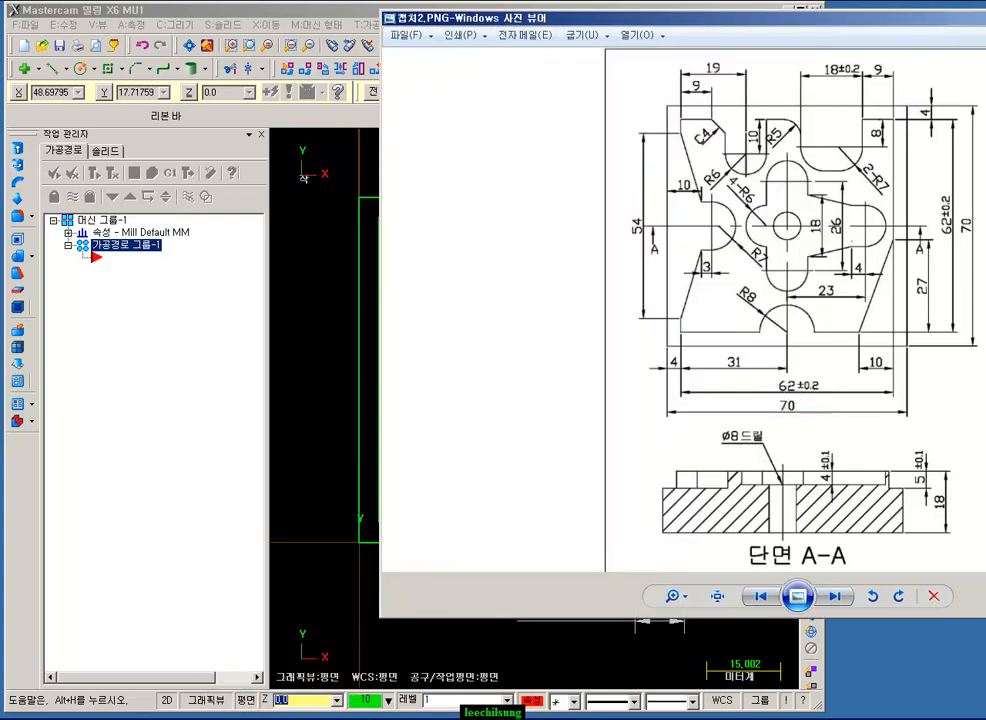
{"action": "mouse_move", "coordinate": [737, 275]}
{"action": "left_mouse_down"}
{"action": "mouse_move", "coordinate": [829, 298]}
{"action": "mouse_move", "coordinate": [793, 356]}
{"action": "mouse_move", "coordinate": [720, 362]}
{"action": "left_mouse_up"}
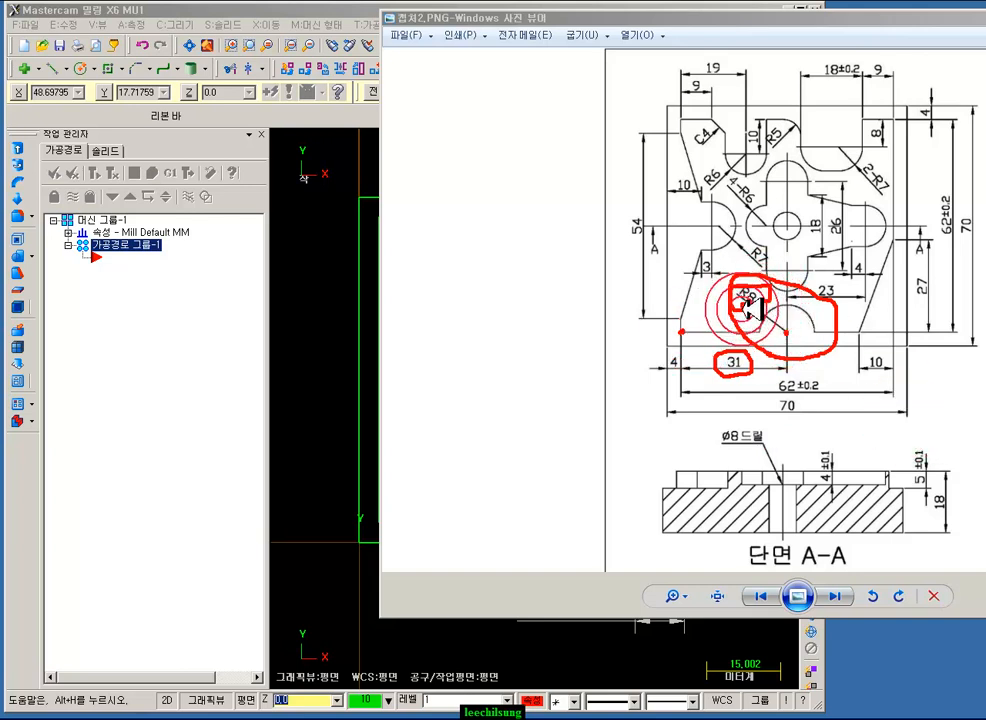
{"action": "right_click", "coordinate": [491, 244]}
{"action": "left_click", "coordinate": [553, 389]}
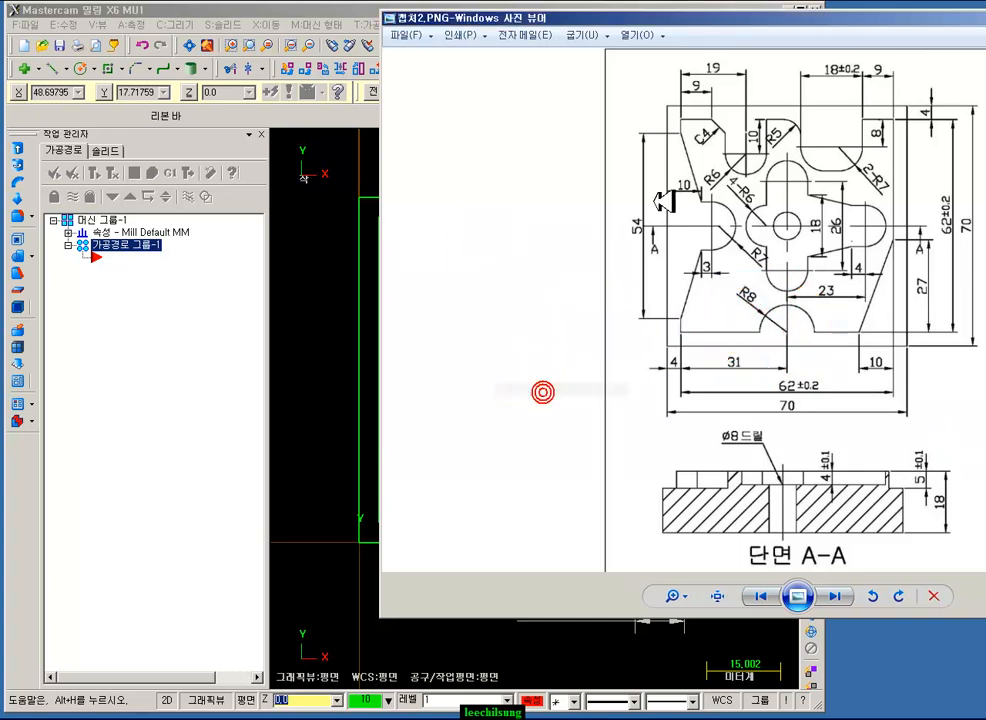
- Return to Mastercam and draw a circle of radius 8 mm on the inner contour's bottom edge, centred 31 mm right of its lower-left corner
{"action": "left_click", "coordinate": [228, 11]}
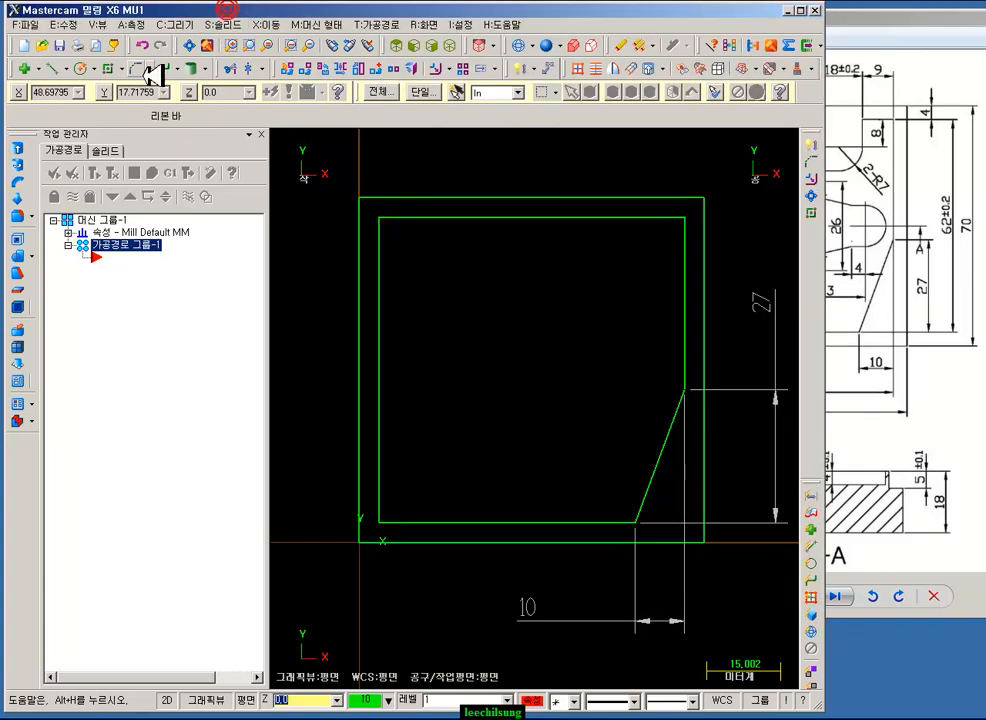
{"action": "left_click", "coordinate": [79, 67]}
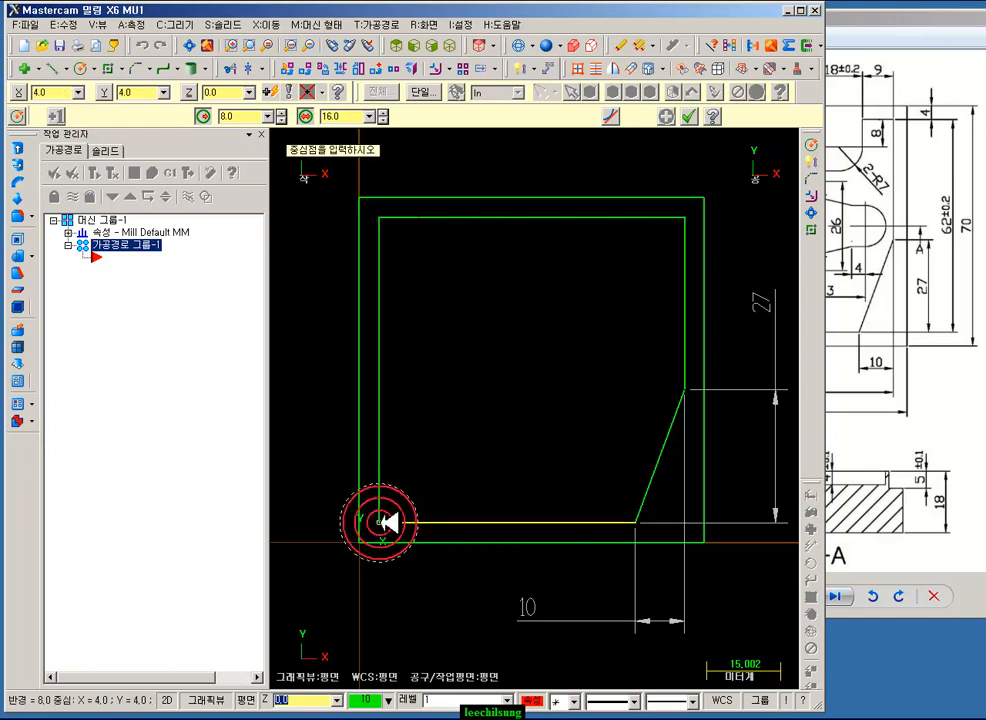
{"action": "left_click", "coordinate": [380, 522]}
{"action": "mouse_move", "coordinate": [181, 110]}
{"action": "left_mouse_down"}
{"action": "mouse_move", "coordinate": [97, 101]}
{"action": "mouse_move", "coordinate": [134, 113]}
{"action": "left_mouse_up"}
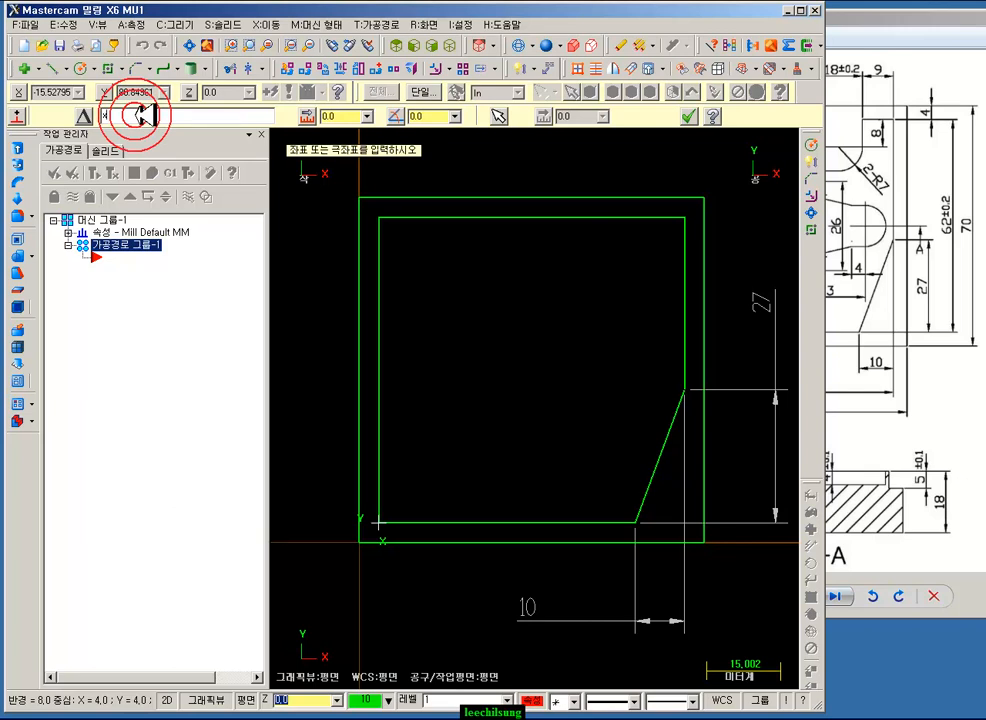
{"action": "key", "text": "Return"}
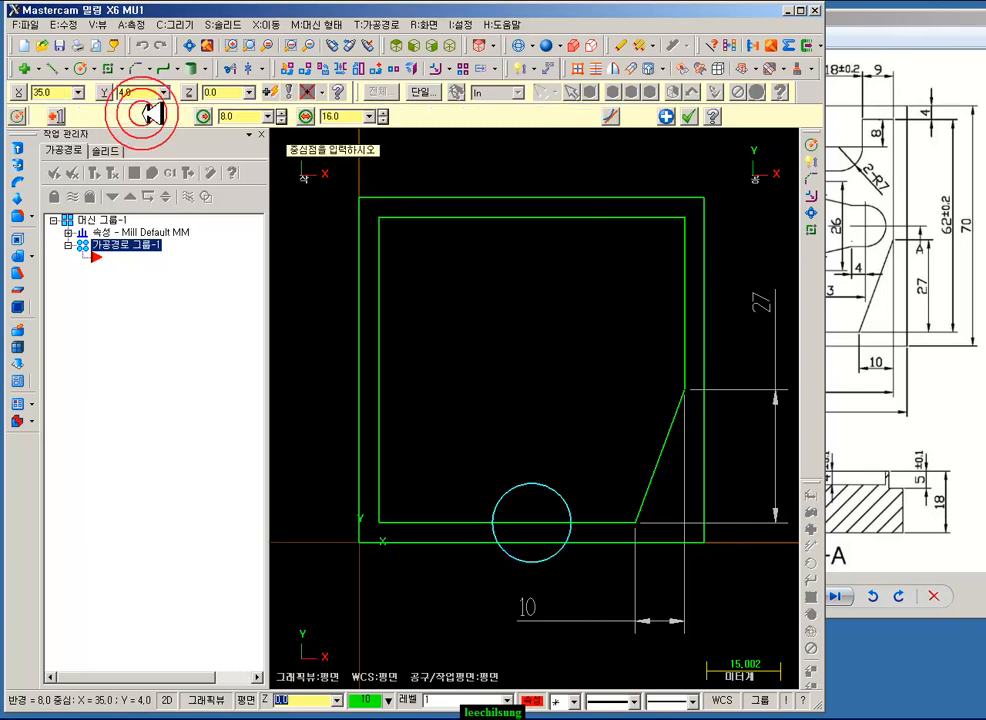
{"action": "left_click", "coordinate": [689, 116]}
- Add smart dimensions for the bottom circle's radius and its centre's horizontal distance from the inner contour's lower-left corner
{"action": "scroll", "coordinate": [543, 587], "scroll_direction": "up", "scroll_amount": 2}
{"action": "left_click", "coordinate": [559, 44]}
{"action": "left_click", "coordinate": [561, 444]}
{"action": "left_click", "coordinate": [641, 345]}
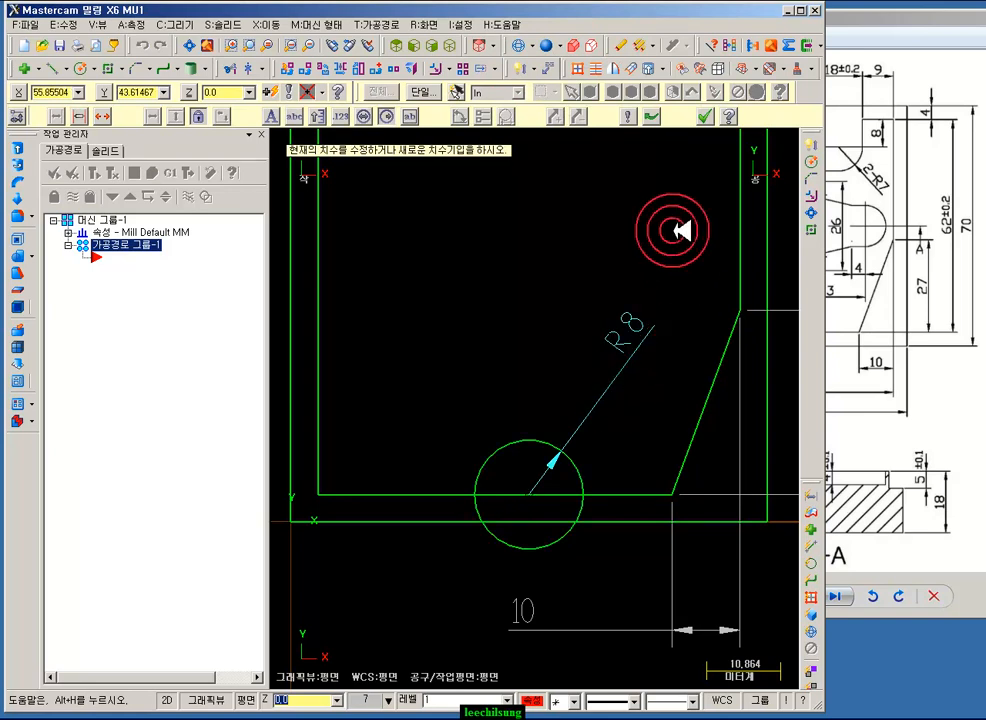
{"action": "left_click", "coordinate": [710, 117]}
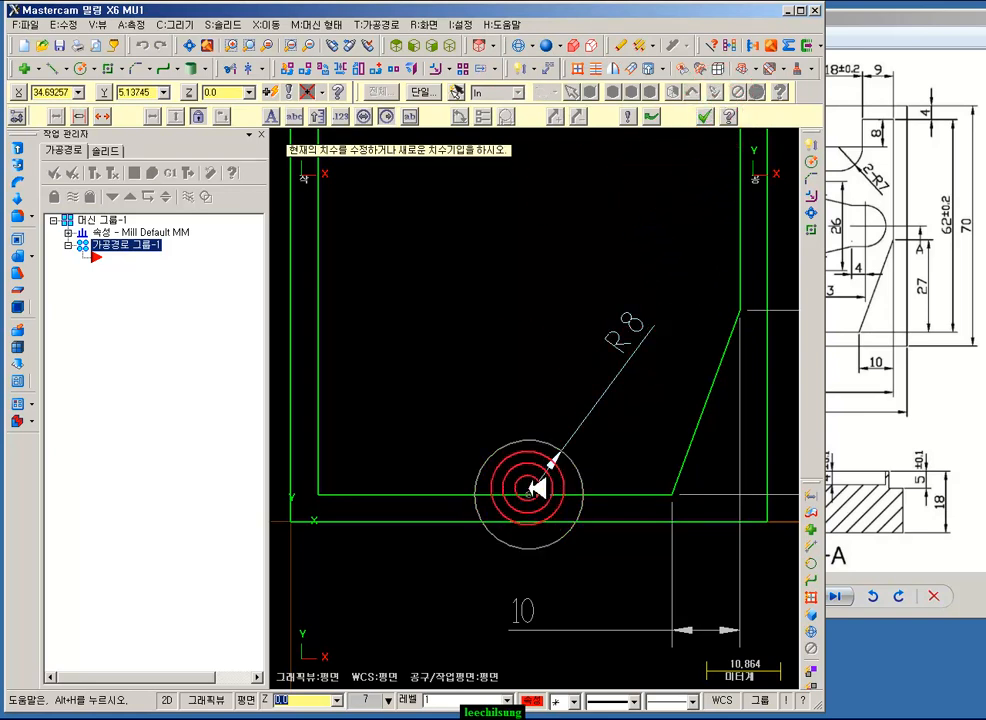
{"action": "left_click", "coordinate": [528, 496]}
{"action": "left_click", "coordinate": [318, 497]}
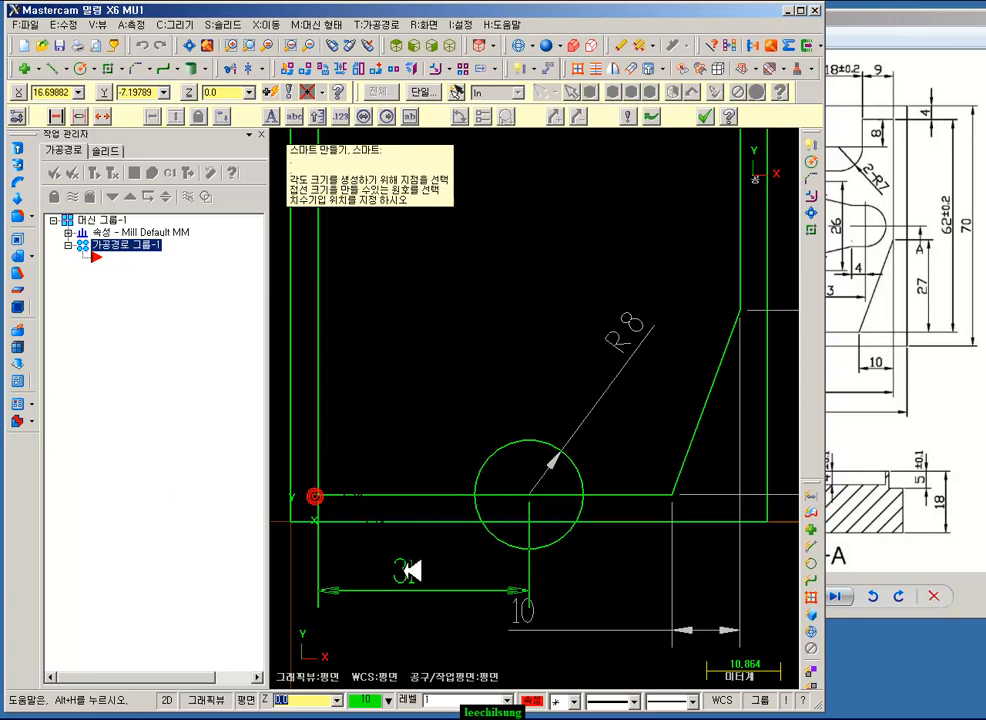
{"action": "left_click", "coordinate": [423, 563]}
{"action": "left_click", "coordinate": [792, 503]}
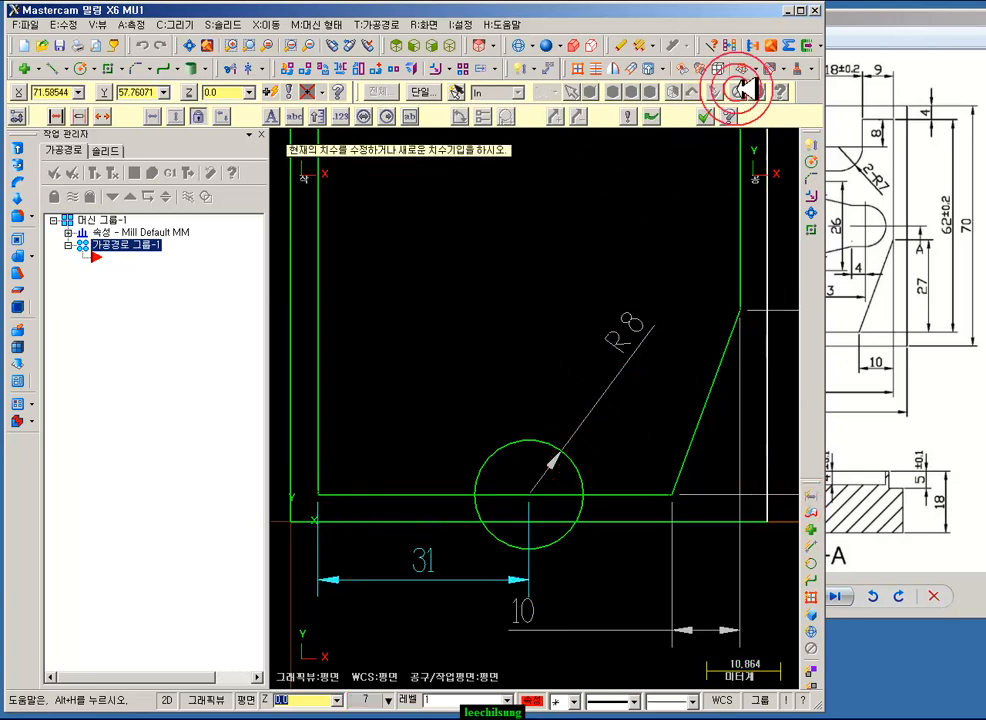
{"action": "left_click", "coordinate": [705, 115]}
- Trim away the bottom circle's lower half and the inner edge segment inside it with the Divide option, leaving an arched notch
{"action": "scroll", "coordinate": [562, 272], "scroll_direction": "down", "scroll_amount": 1}
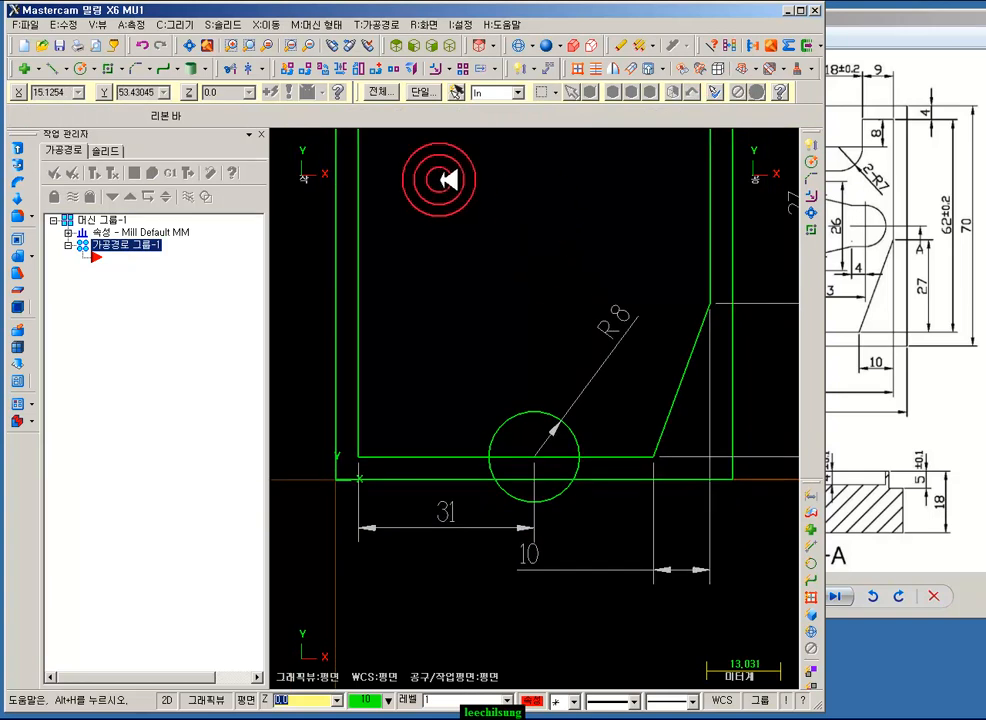
{"action": "left_click", "coordinate": [232, 70]}
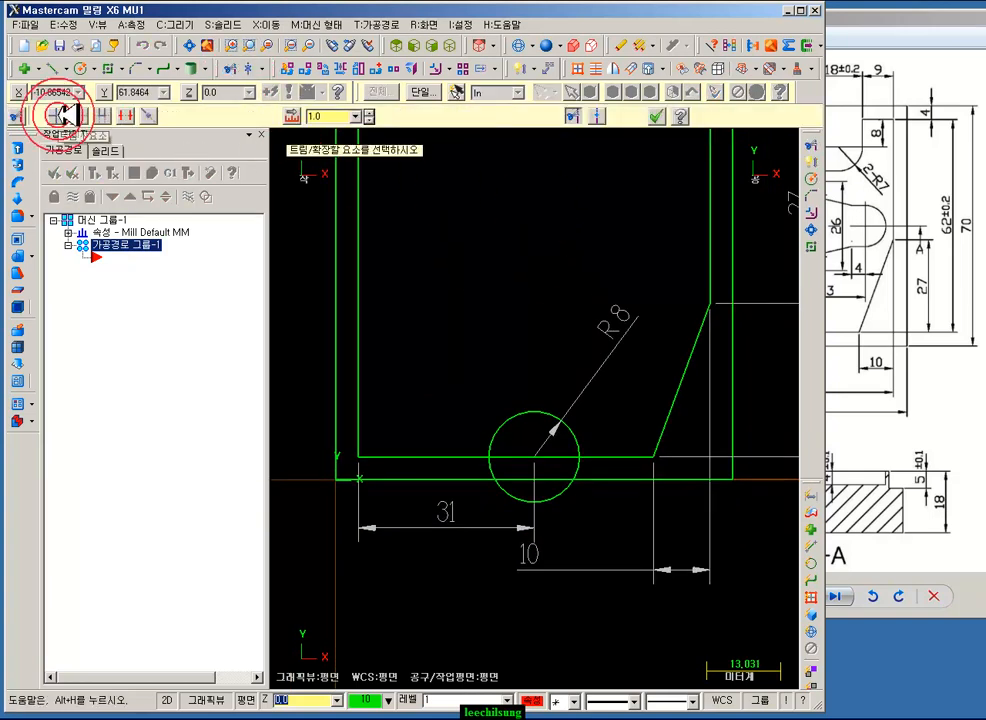
{"action": "left_click", "coordinate": [497, 433]}
{"action": "left_click", "coordinate": [470, 456]}
{"action": "left_click", "coordinate": [229, 140]}
{"action": "left_click", "coordinate": [127, 118]}
{"action": "left_click", "coordinate": [497, 422]}
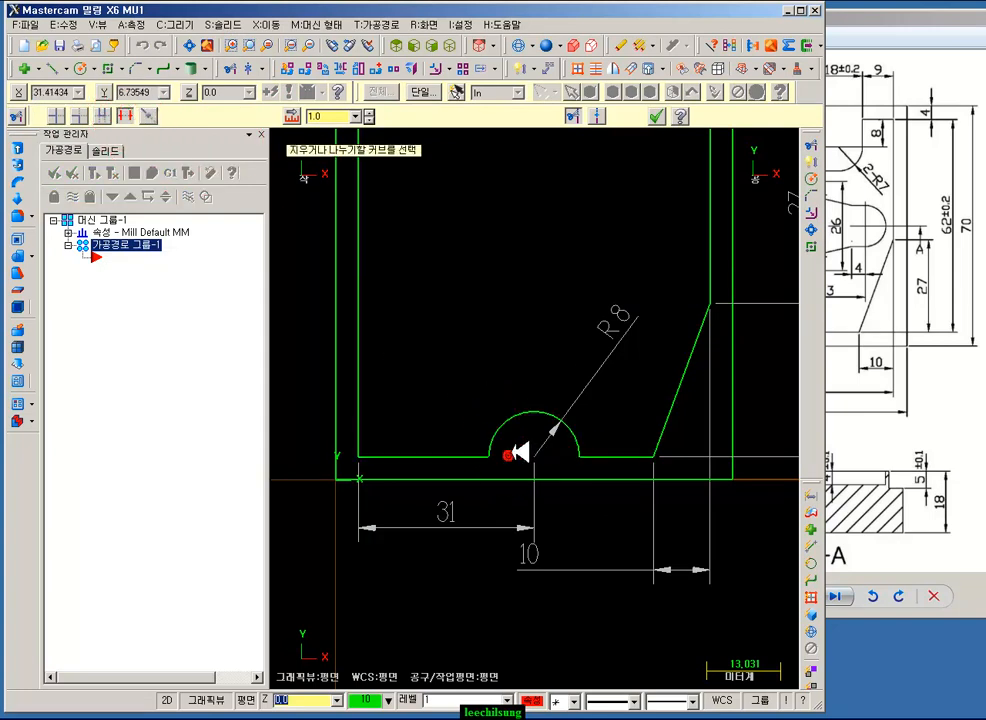
{"action": "left_click", "coordinate": [656, 116]}
- Switch to the drawing image, mark the left-side notch and its R7, 3 and 54 dimensions in red, and clear the marks when done
{"action": "scroll", "coordinate": [490, 552], "scroll_direction": "down", "scroll_amount": 1}
{"action": "scroll", "coordinate": [483, 552], "scroll_direction": "down", "scroll_amount": 4}
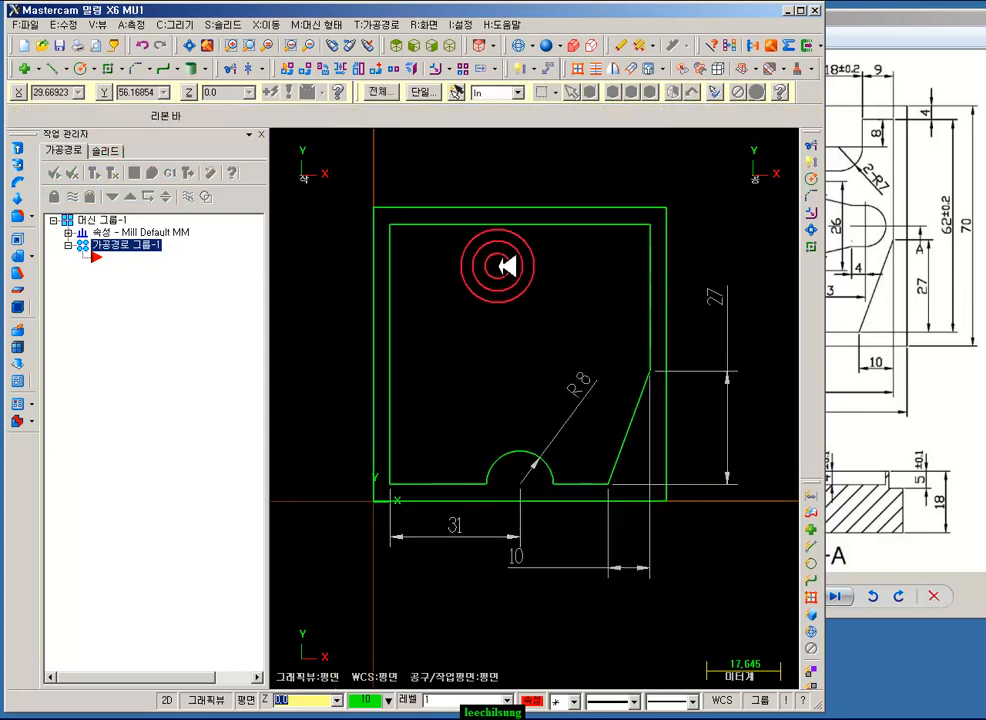
{"action": "scroll", "coordinate": [504, 267], "scroll_direction": "up", "scroll_amount": 4}
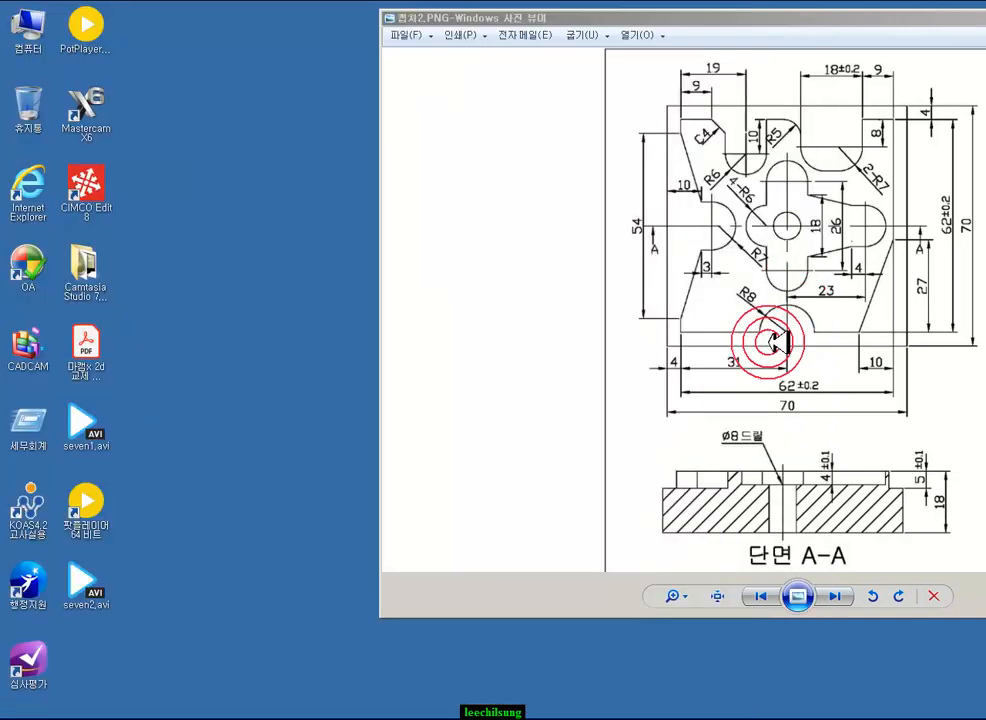
{"action": "left_click", "coordinate": [216, 691]}
{"action": "left_click_drag", "start_coordinate": [648, 124], "coordinate": [742, 203]}
{"action": "mouse_move", "coordinate": [722, 268]}
{"action": "left_mouse_down"}
{"action": "mouse_move", "coordinate": [692, 330]}
{"action": "mouse_move", "coordinate": [631, 213]}
{"action": "mouse_move", "coordinate": [655, 126]}
{"action": "left_mouse_up"}
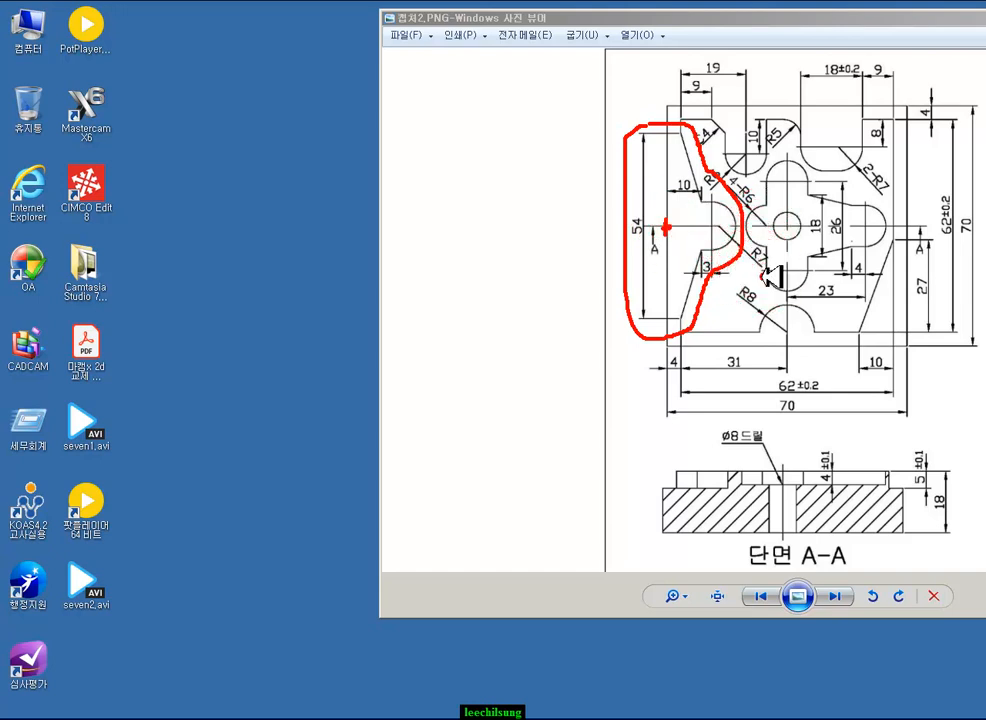
{"action": "left_click_drag", "start_coordinate": [757, 238], "coordinate": [772, 265]}
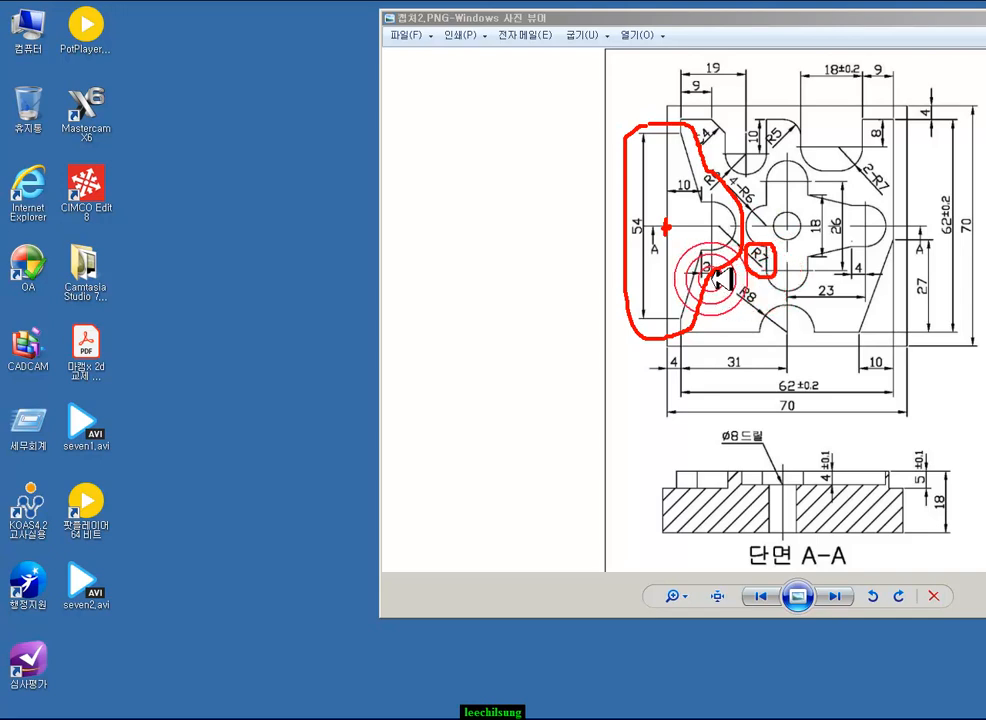
{"action": "mouse_move", "coordinate": [697, 268]}
{"action": "left_mouse_down"}
{"action": "mouse_move", "coordinate": [698, 252]}
{"action": "mouse_move", "coordinate": [722, 274]}
{"action": "left_mouse_up"}
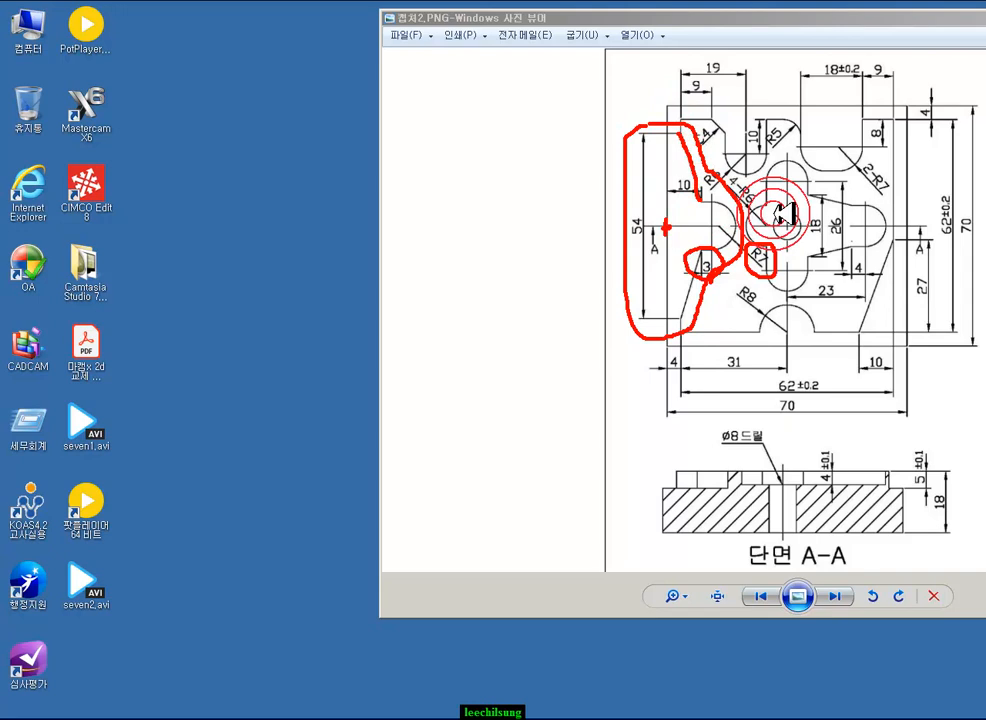
{"action": "left_click_drag", "start_coordinate": [648, 241], "coordinate": [613, 239]}
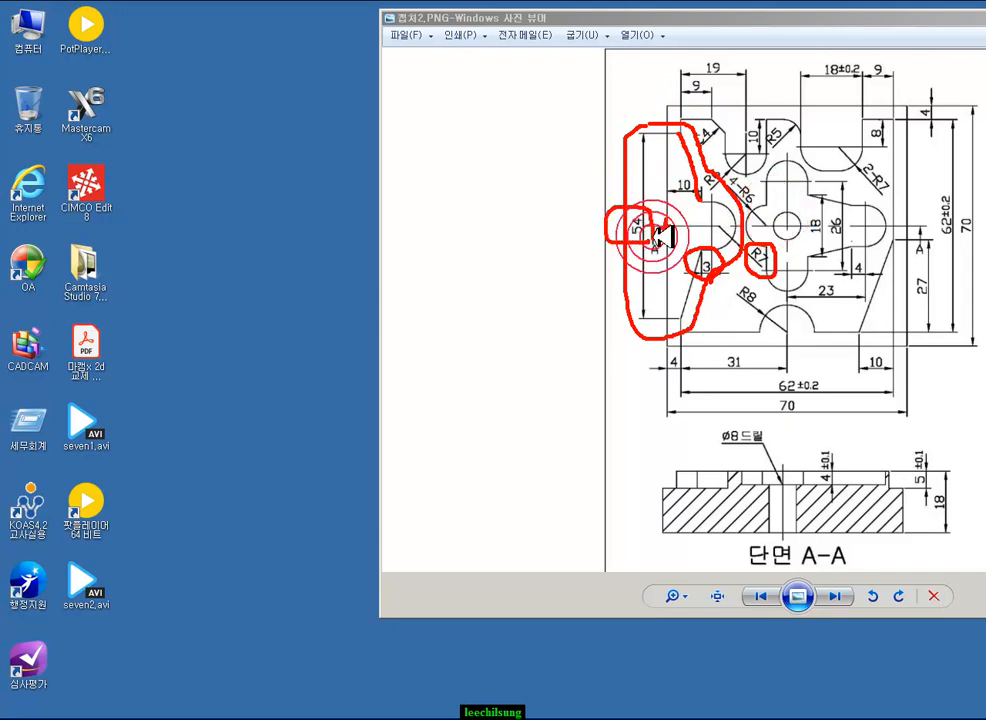
{"action": "right_click", "coordinate": [555, 273]}
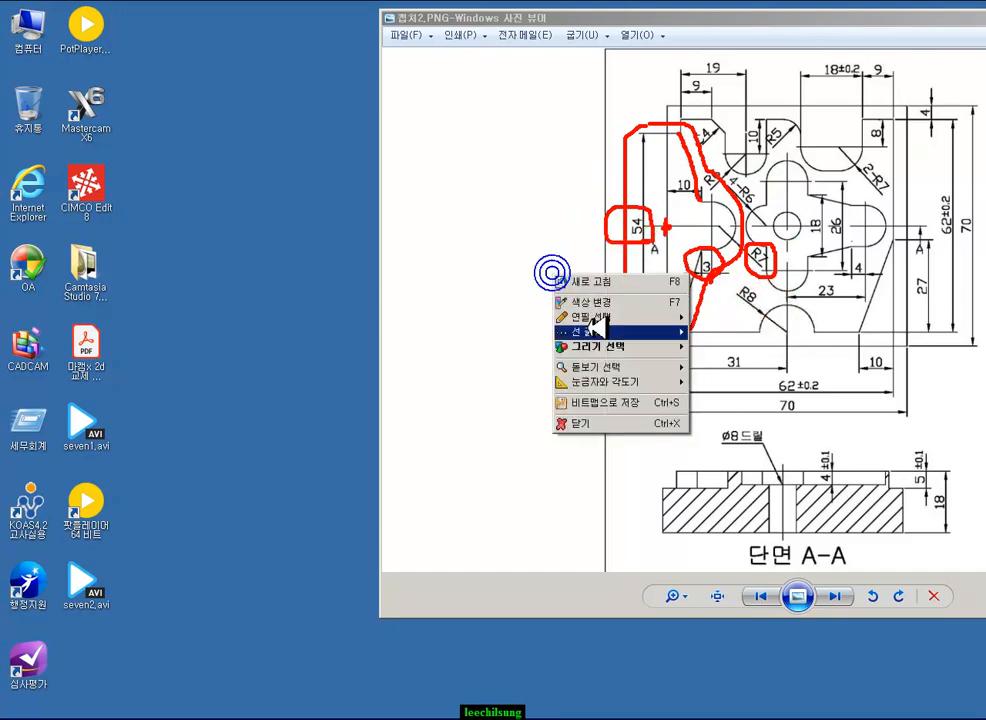
{"action": "left_click", "coordinate": [592, 422]}
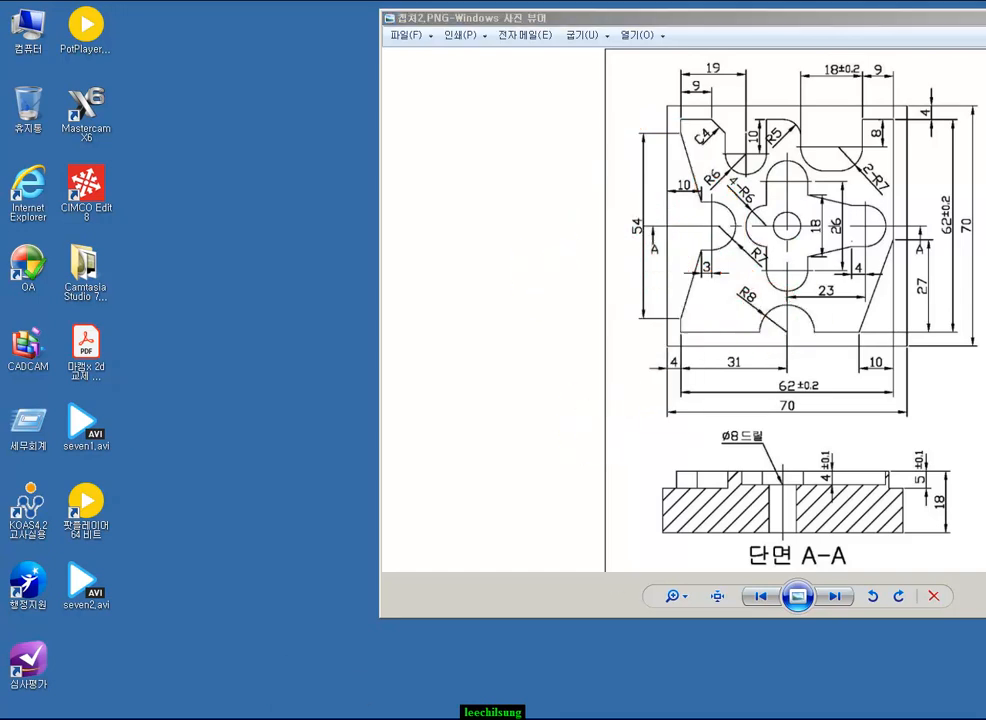
- Return to Mastercam and draw a circle of radius 7 mm centred 13 mm right of the outer square's left edge midpoint
{"action": "key", "text": "alt+Tab"}
{"action": "scroll", "coordinate": [692, 232], "scroll_direction": "down", "scroll_amount": 2}
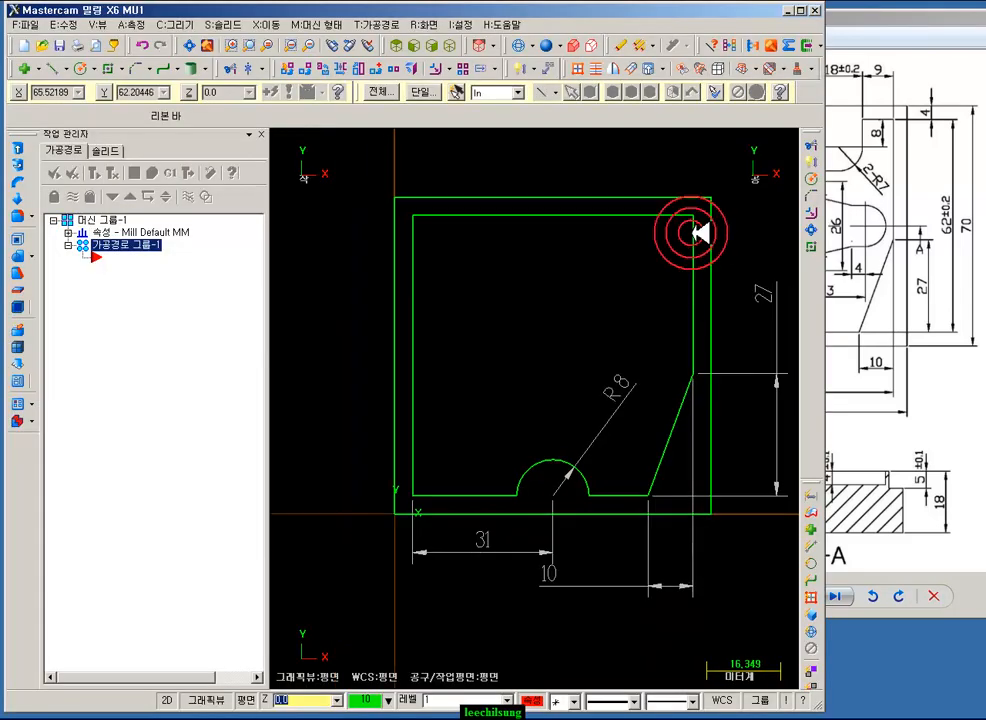
{"action": "left_click", "coordinate": [78, 68]}
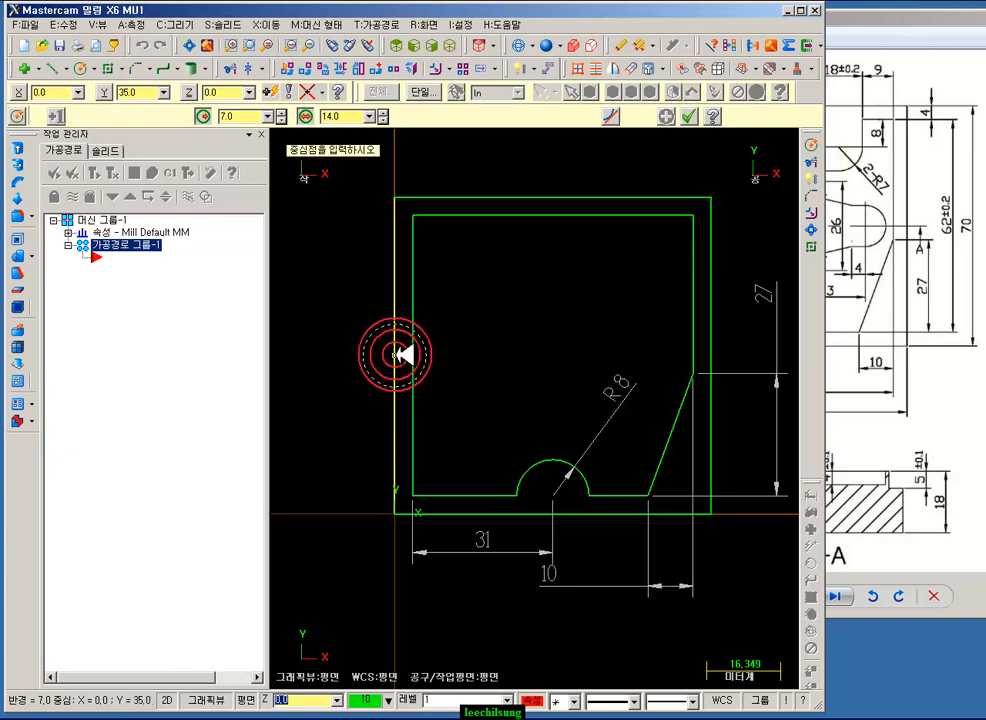
{"action": "left_click", "coordinate": [395, 355], "text": "shift"}
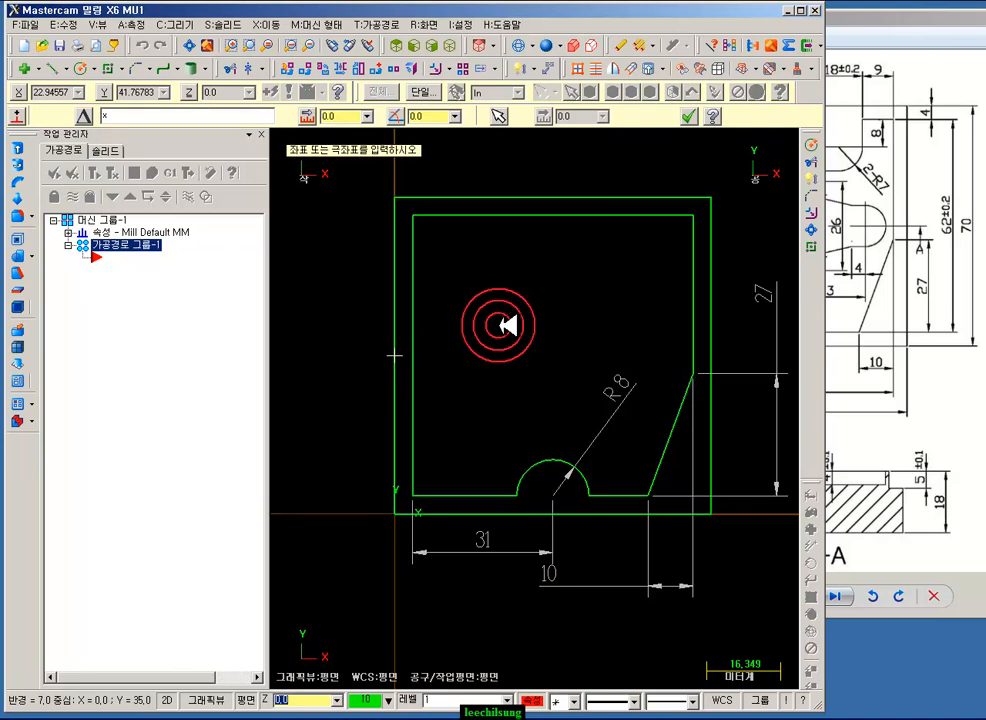
{"action": "type", "text": "x13"}
{"action": "key", "text": "Return"}
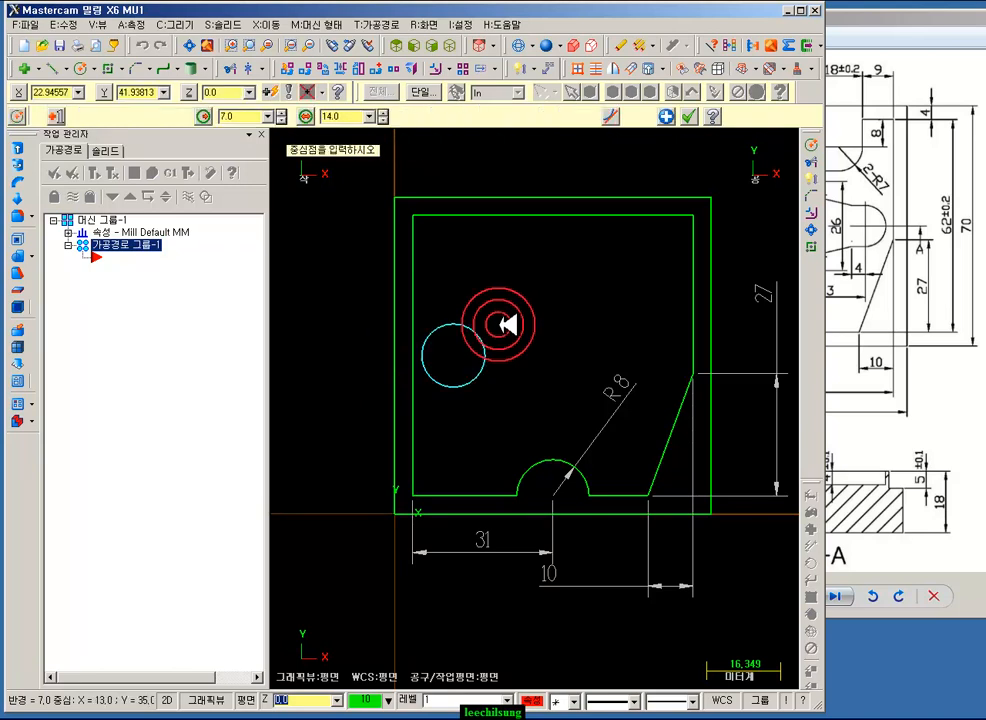
- Add a smart dimension for the horizontal distance from the outer square's left edge to the left circle's centre
{"action": "left_click", "coordinate": [519, 68]}
{"action": "left_click", "coordinate": [456, 357]}
{"action": "left_click", "coordinate": [397, 376]}
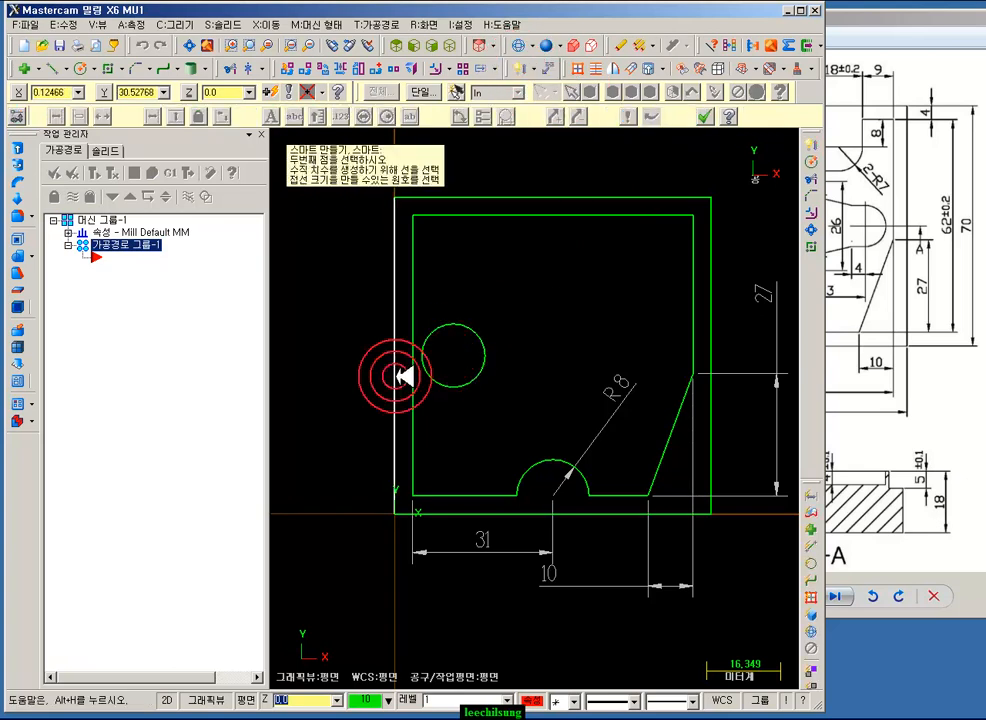
{"action": "left_click", "coordinate": [338, 420]}
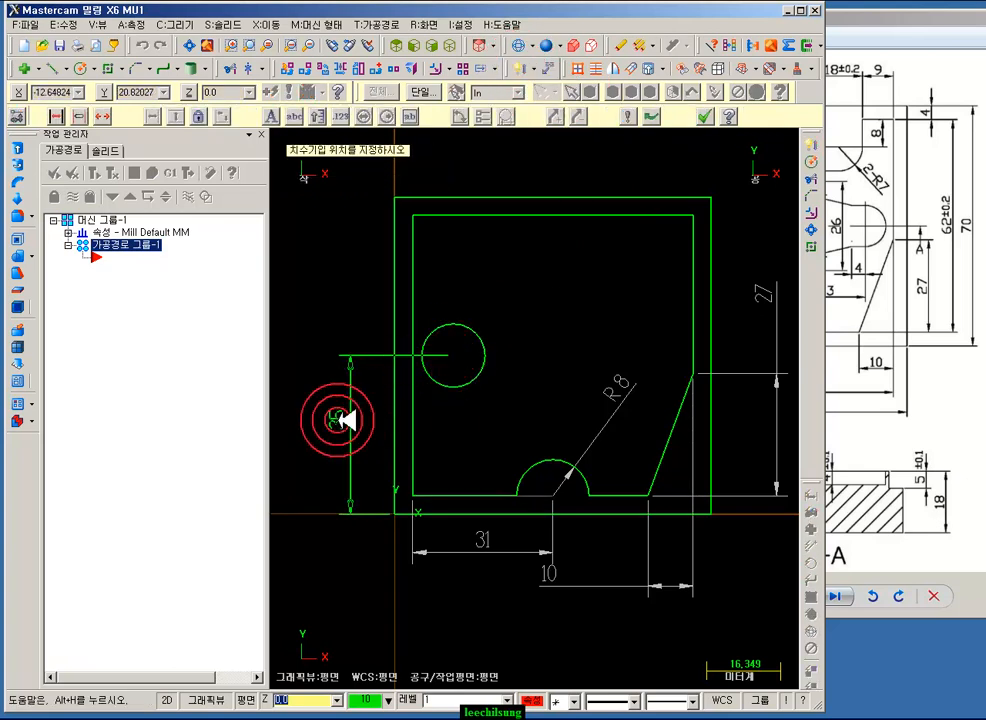
{"action": "left_click", "coordinate": [434, 454]}
{"action": "left_click", "coordinate": [425, 453]}
{"action": "left_click", "coordinate": [537, 406]}
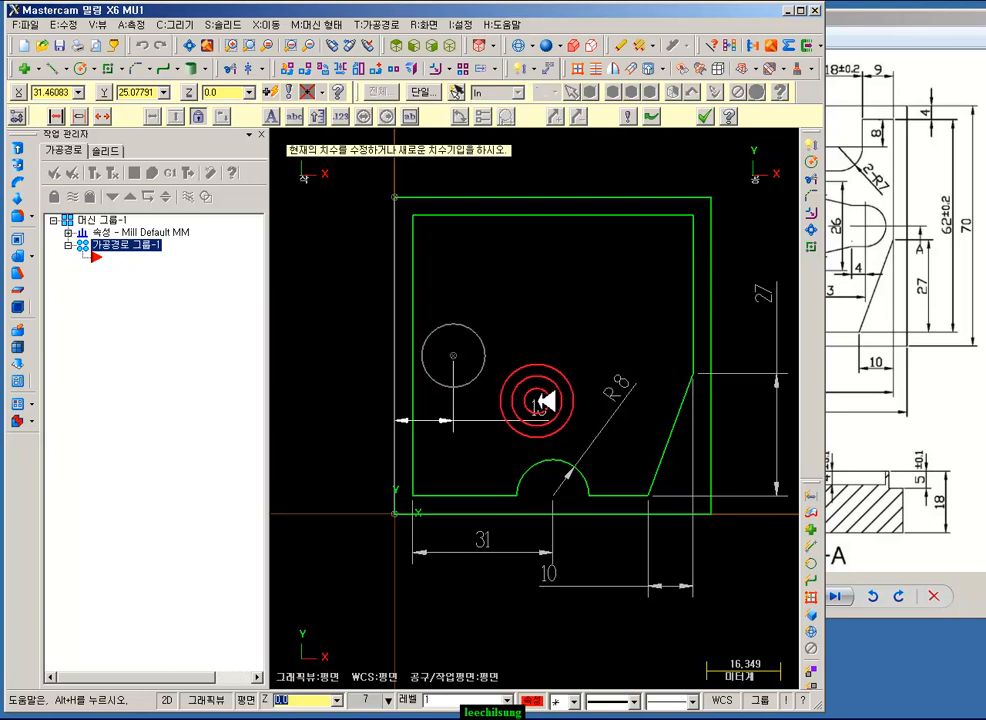
- Add a radius dimension to the left circle, with its text above and to the right of the circle
{"action": "scroll", "coordinate": [407, 326], "scroll_direction": "up", "scroll_amount": 1}
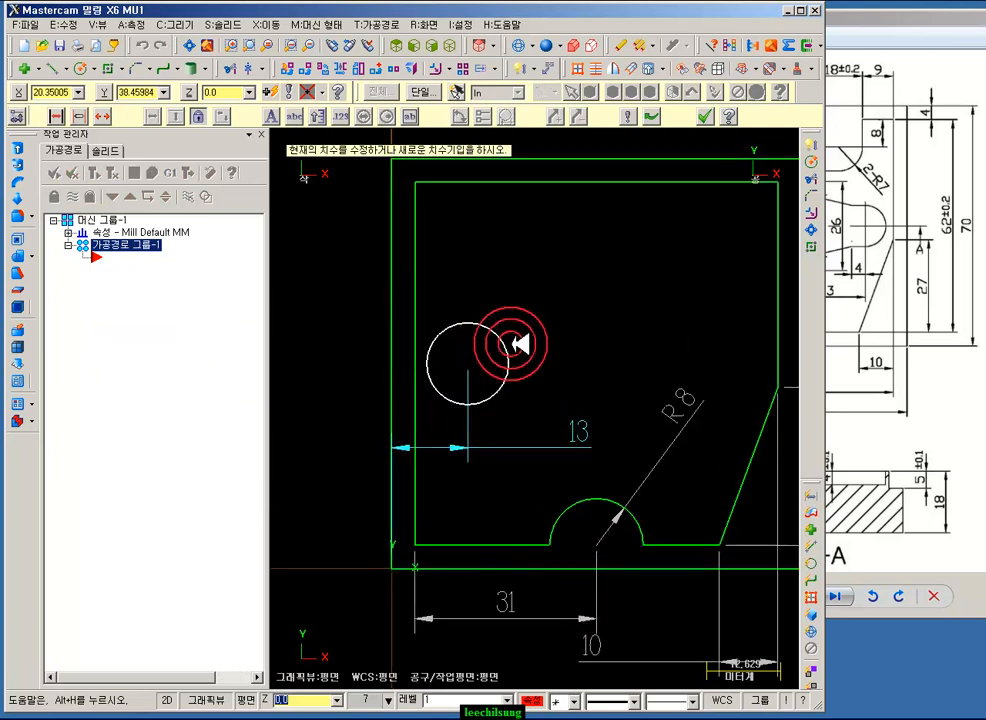
{"action": "left_click", "coordinate": [514, 344]}
{"action": "left_click", "coordinate": [576, 258]}
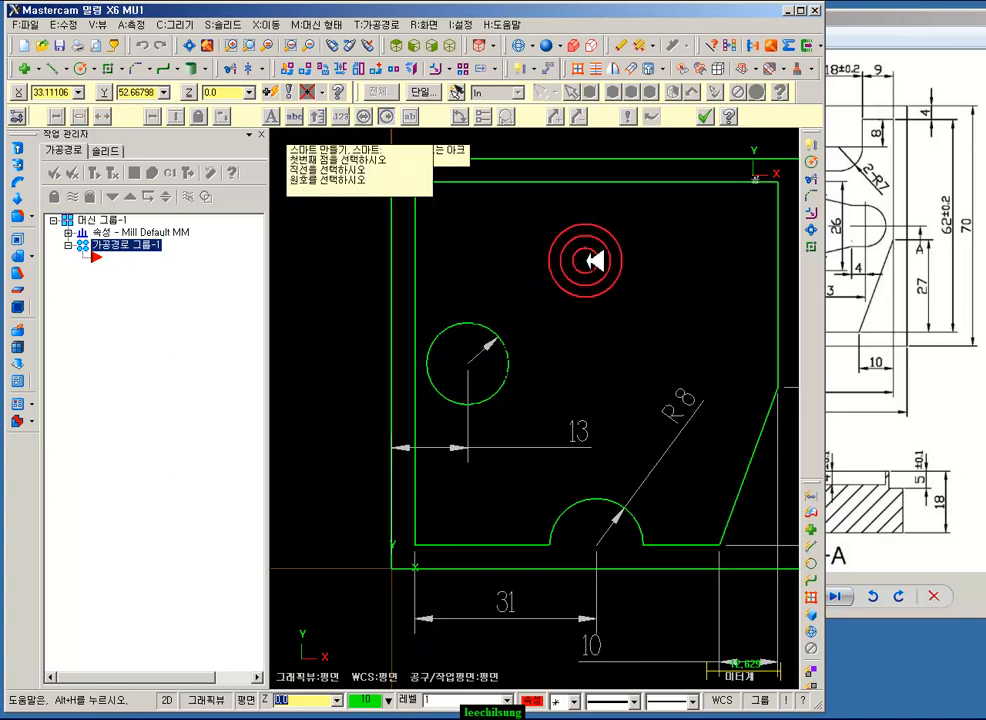
{"action": "left_click", "coordinate": [706, 116]}
- Draw a 3 mm horizontal line running left from the top quadrant point of the left circle
{"action": "scroll", "coordinate": [590, 330], "scroll_direction": "down", "scroll_amount": 1}
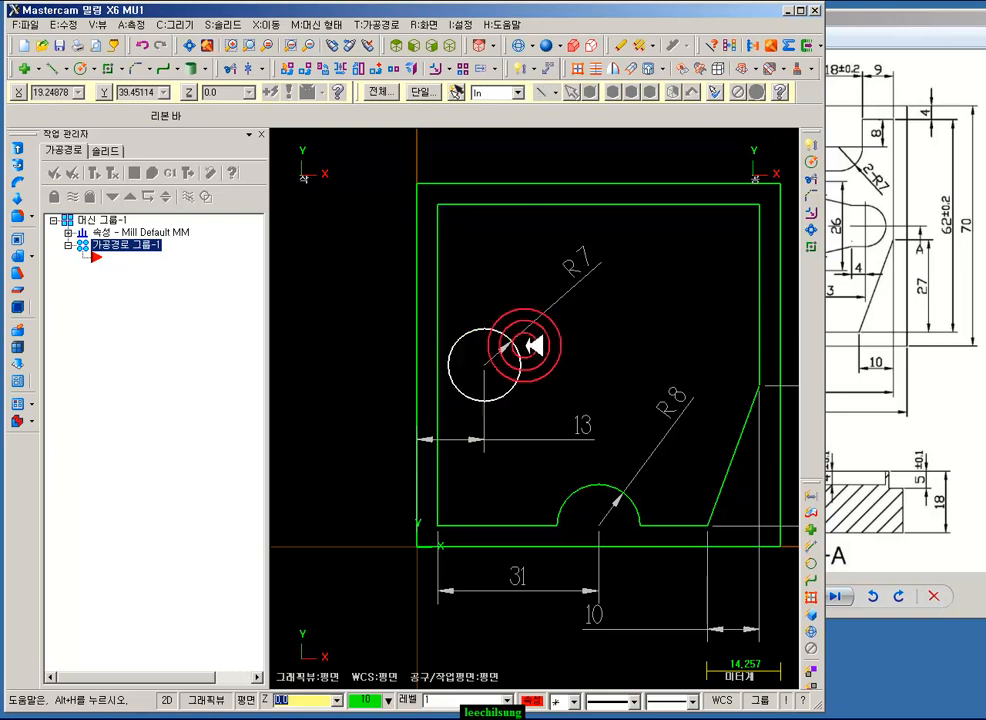
{"action": "left_click", "coordinate": [45, 67]}
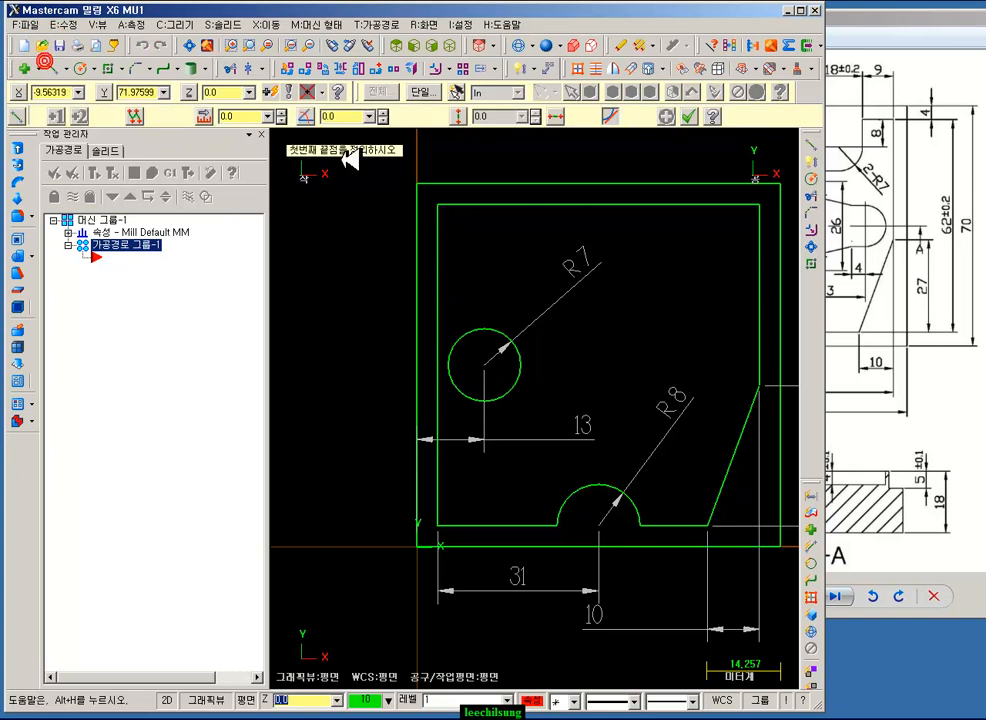
{"action": "left_click", "coordinate": [487, 325]}
{"action": "left_click", "coordinate": [331, 325]}
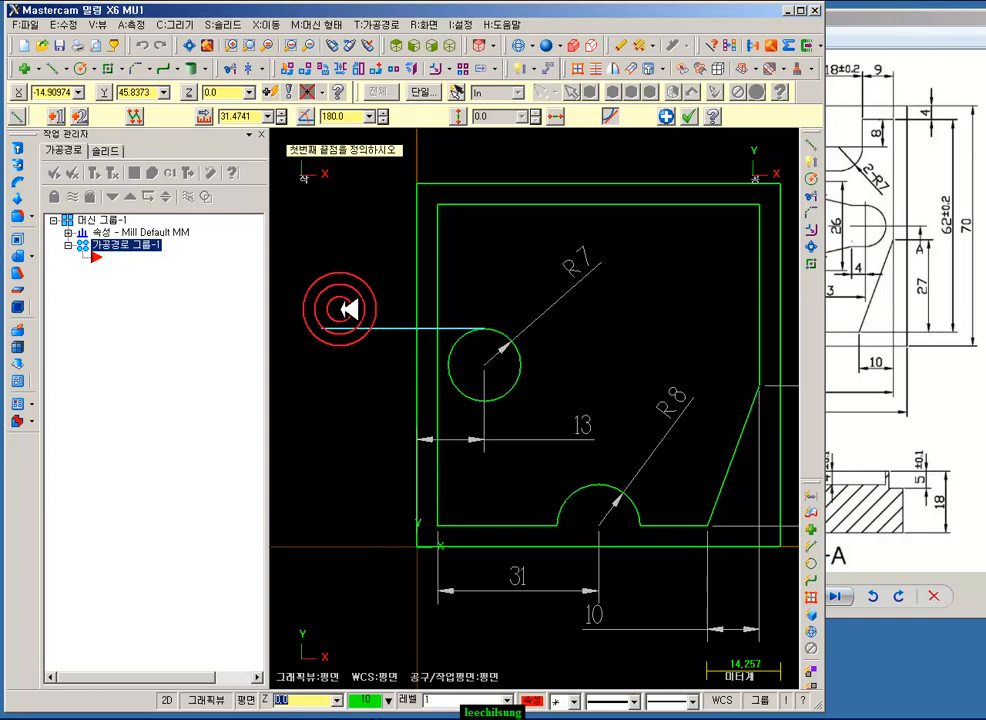
{"action": "left_click", "coordinate": [254, 117]}
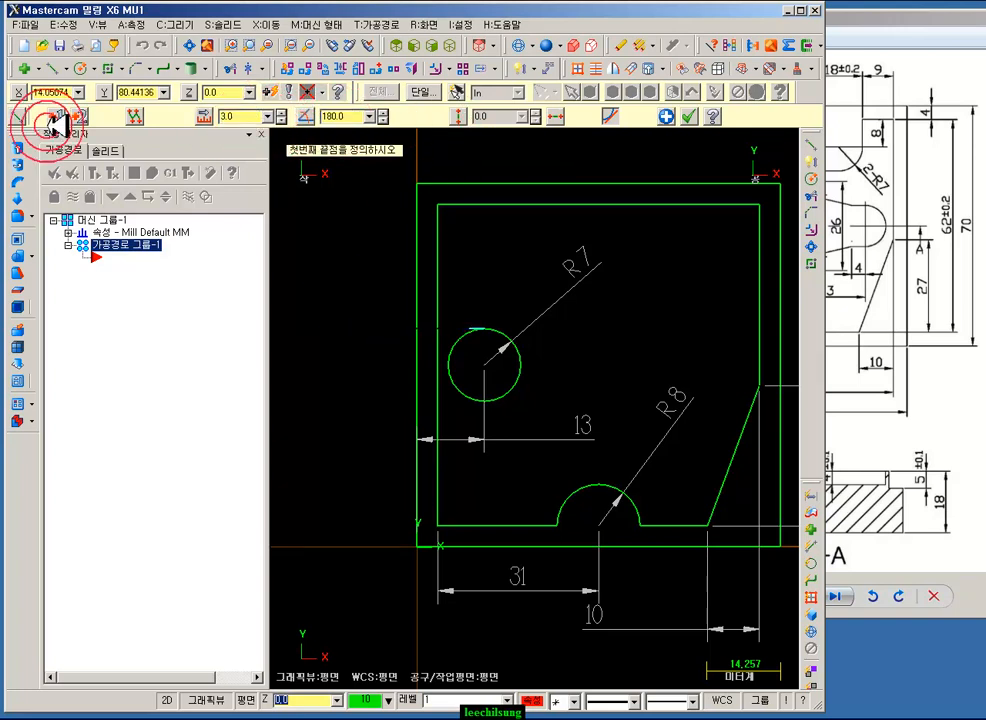
- Draw a matching 3 mm horizontal line running left from the bottom quadrant point of the left circle
{"action": "scroll", "coordinate": [460, 405], "scroll_direction": "up", "scroll_amount": 5}
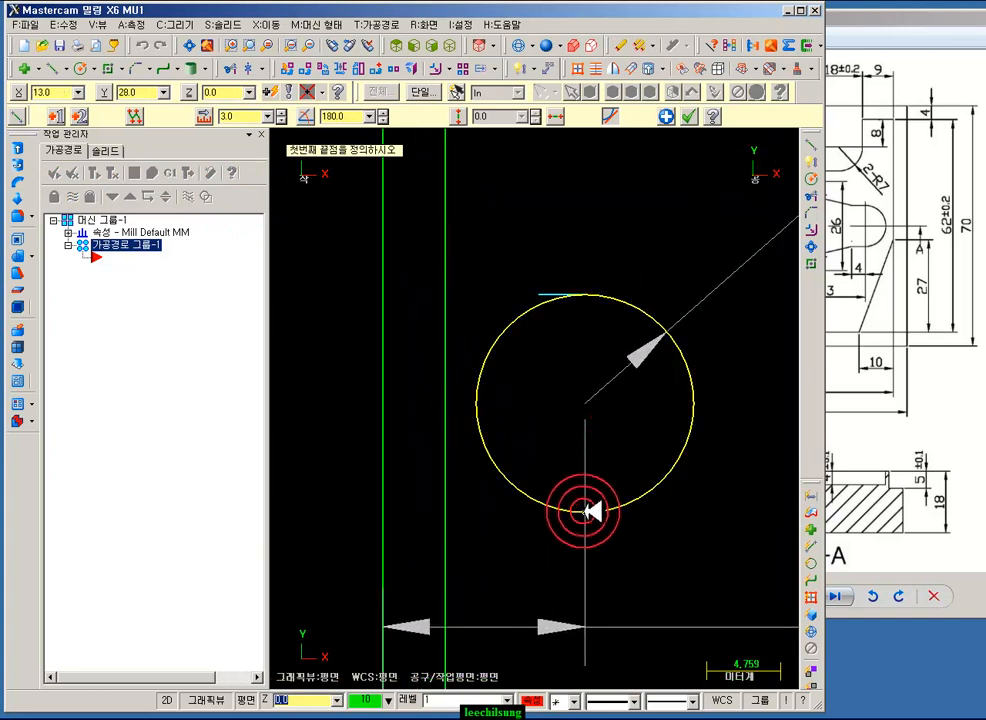
{"action": "left_click", "coordinate": [584, 512]}
{"action": "left_click", "coordinate": [303, 508]}
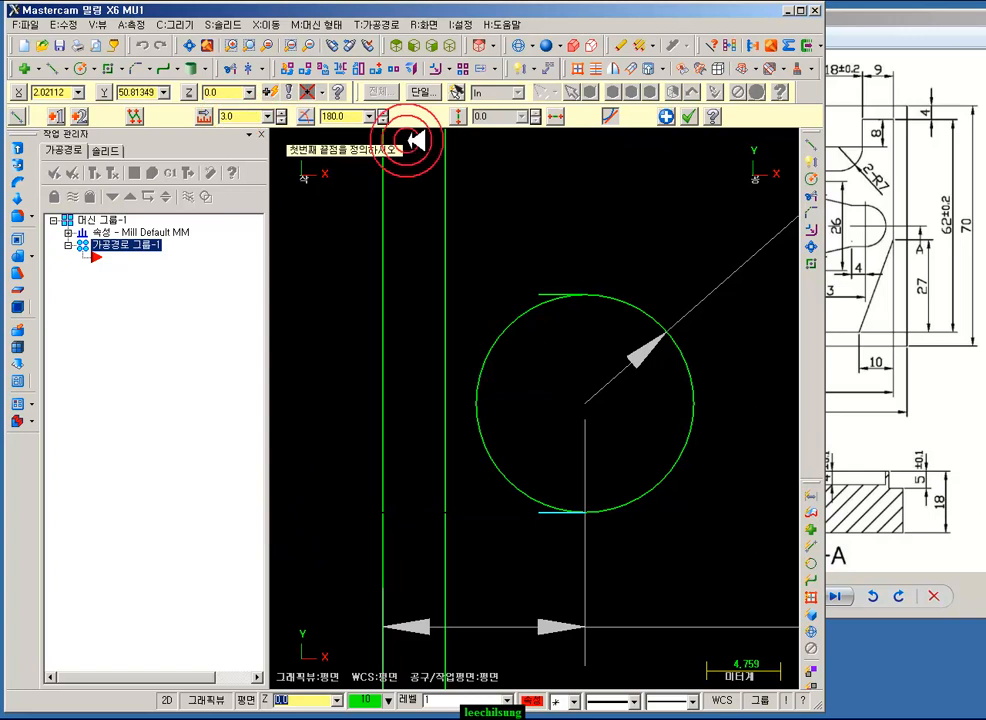
{"action": "scroll", "coordinate": [570, 372], "scroll_direction": "down", "scroll_amount": 2}
{"action": "left_click", "coordinate": [690, 116]}
{"action": "scroll", "coordinate": [540, 462], "scroll_direction": "up", "scroll_amount": 1}
{"action": "left_click", "coordinate": [508, 330]}
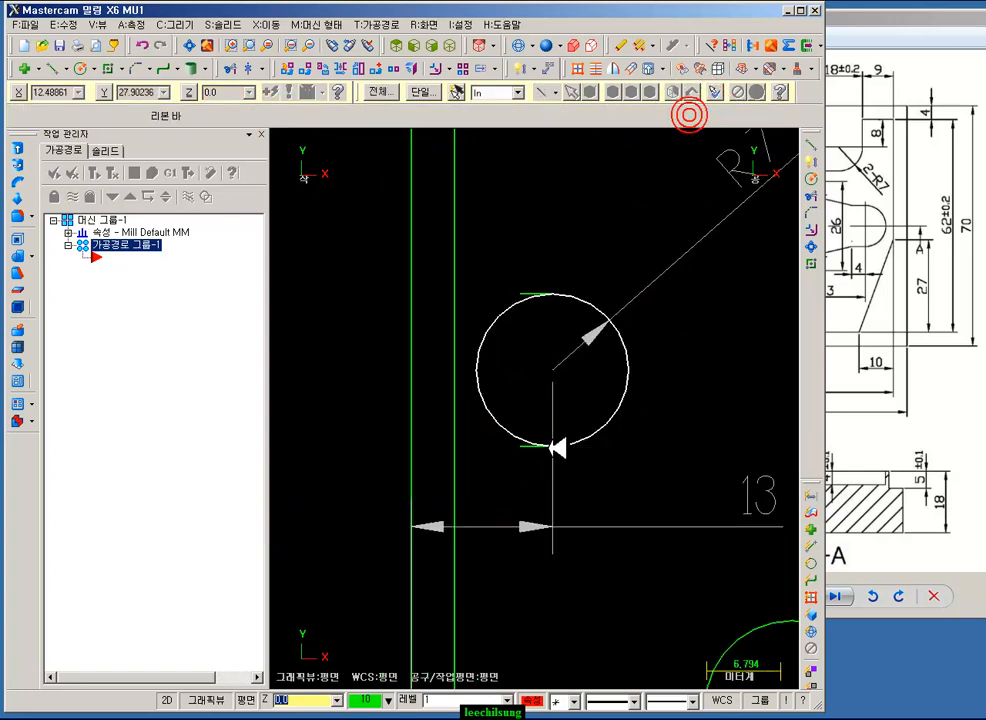
- Trim the left circle to the two short horizontal lines, keeping only its right half
{"action": "left_click", "coordinate": [231, 68]}
{"action": "left_click", "coordinate": [105, 119]}
{"action": "left_click", "coordinate": [534, 283]}
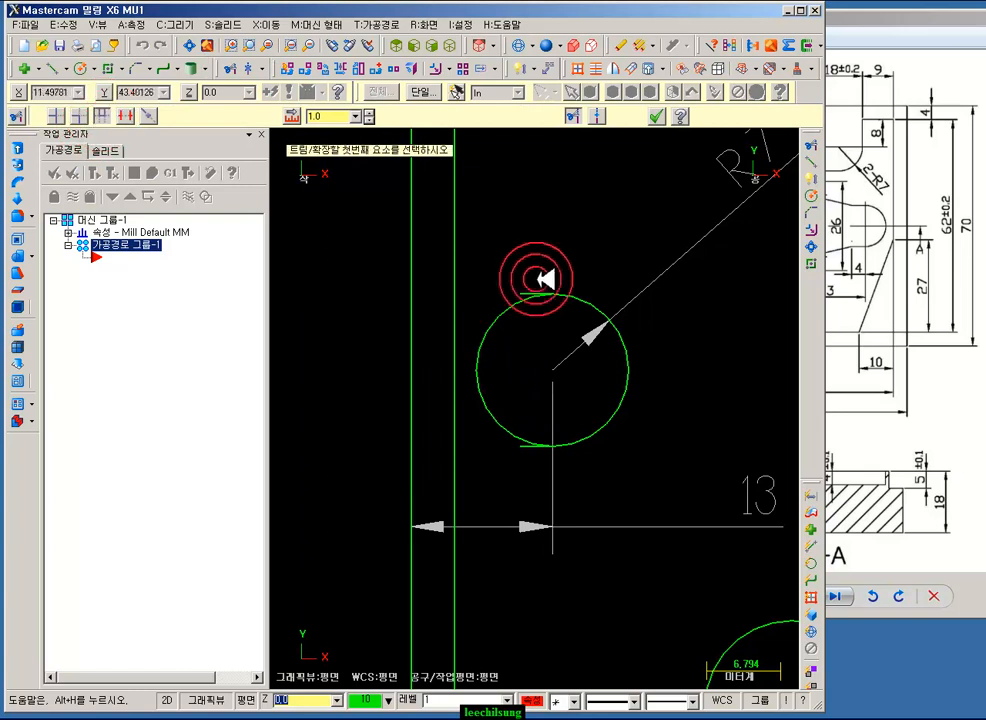
{"action": "left_click", "coordinate": [638, 384]}
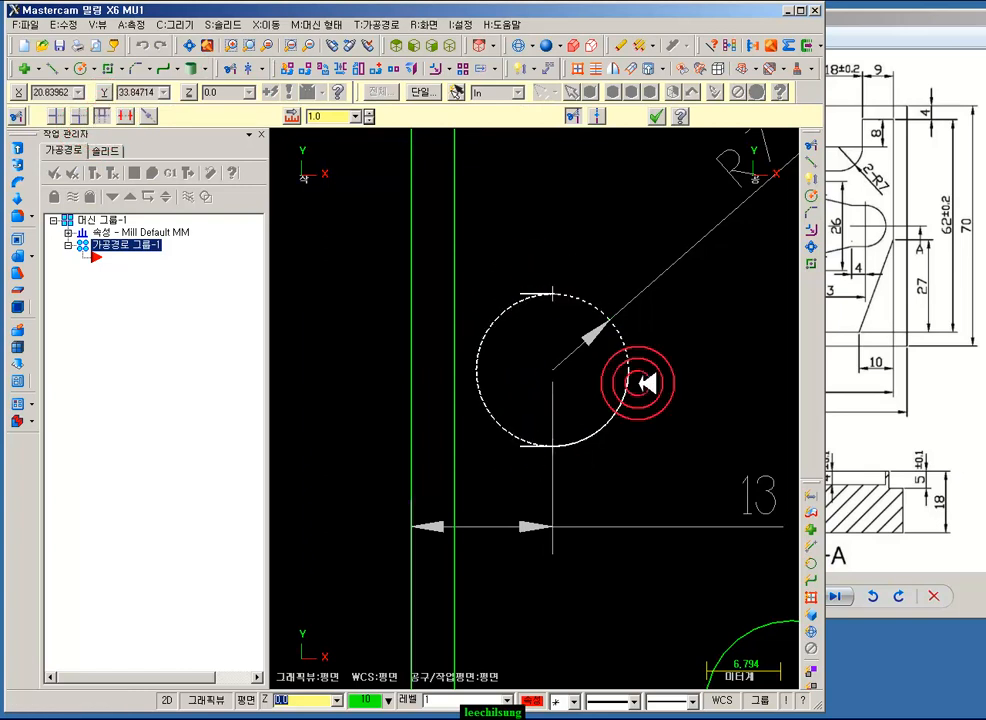
{"action": "left_click", "coordinate": [656, 116]}
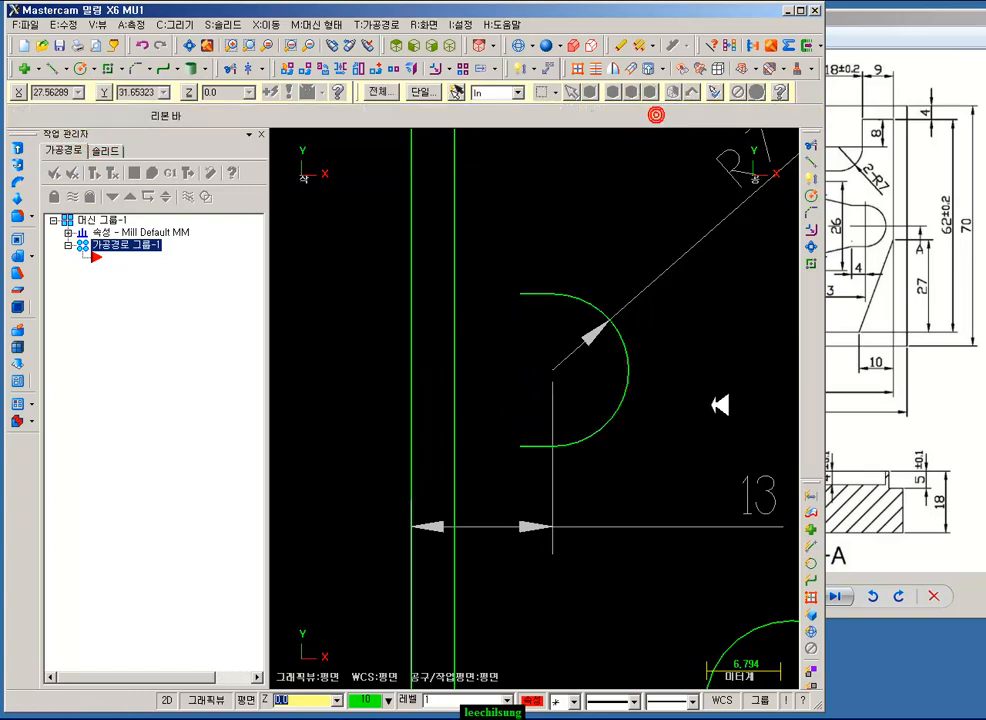
- Draw a horizontal construction line about 9 mm long from the outer square's left edge at Y 62
{"action": "scroll", "coordinate": [689, 370], "scroll_direction": "down", "scroll_amount": 3}
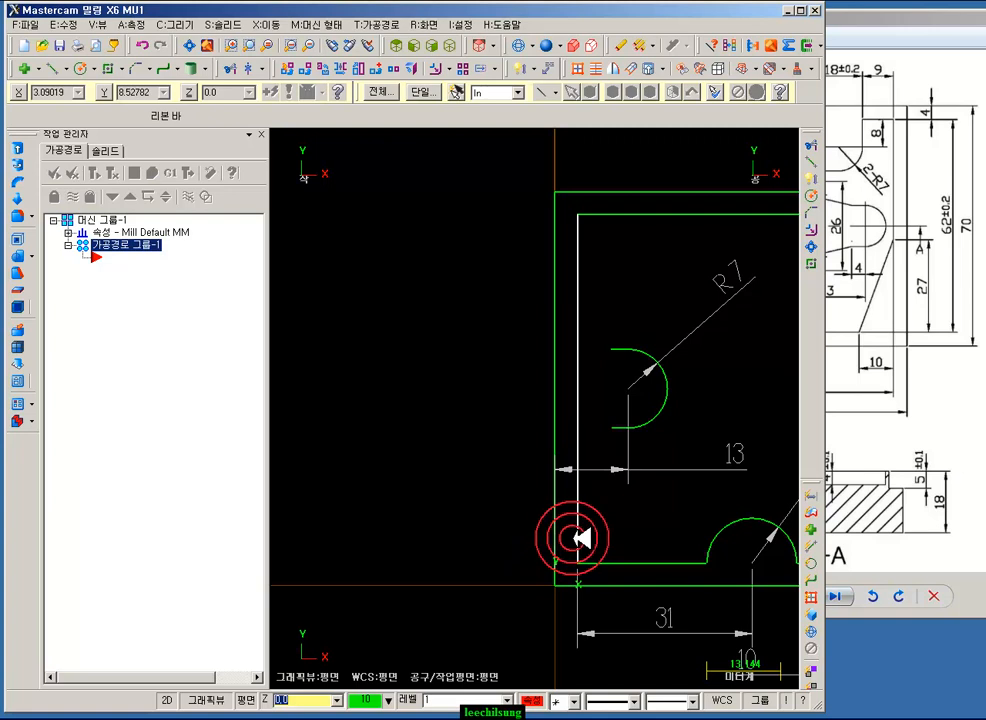
{"action": "left_click", "coordinate": [48, 68]}
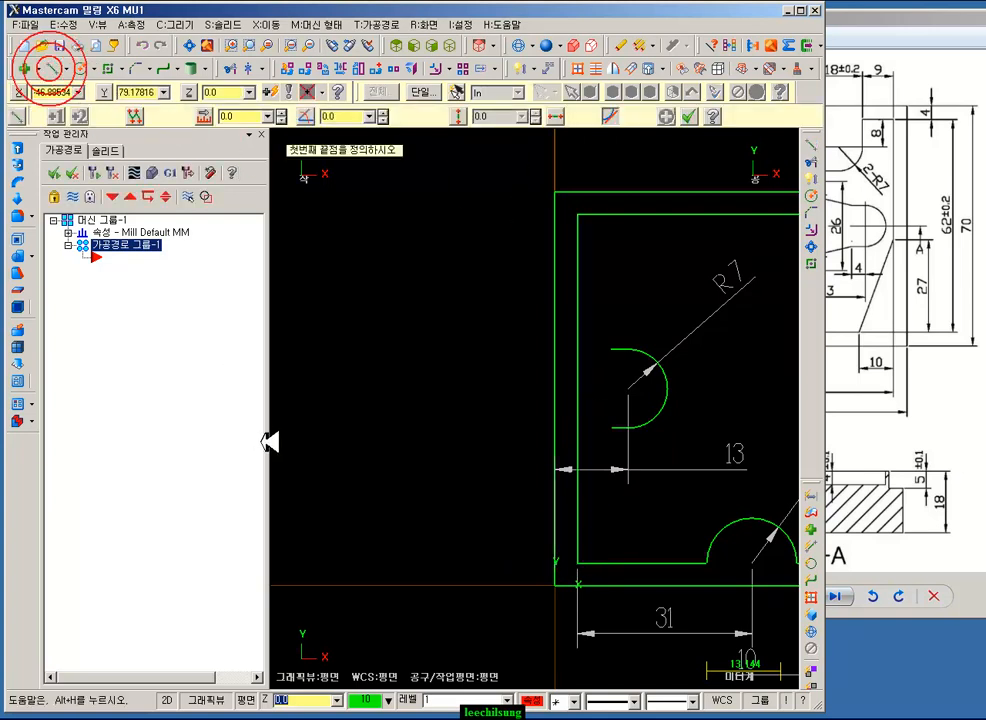
{"action": "left_click", "coordinate": [555, 114]}
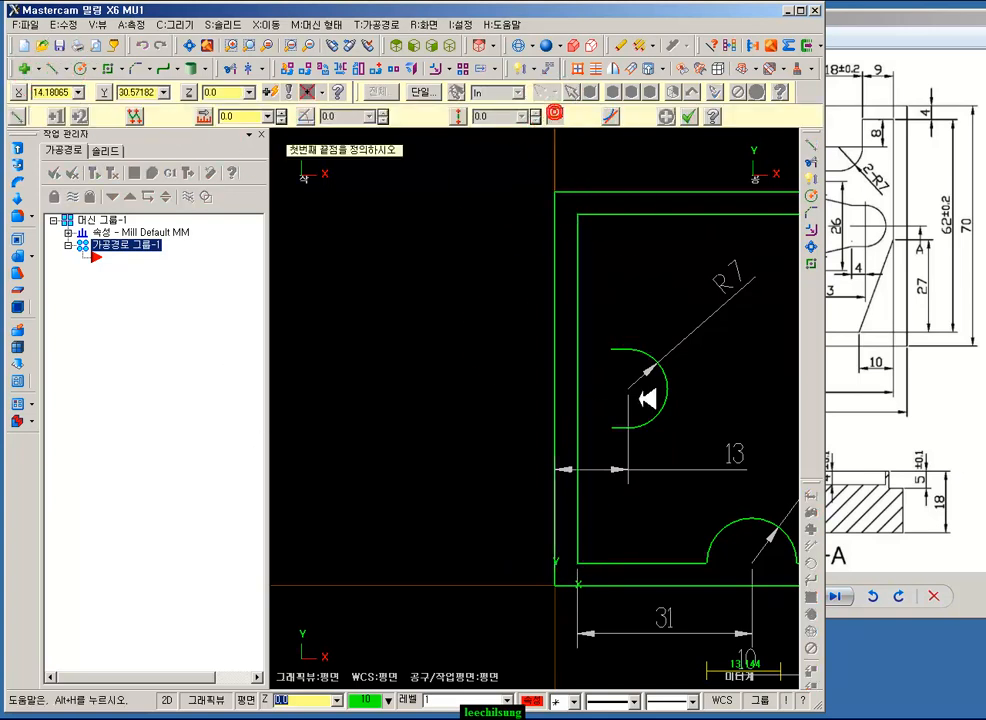
{"action": "left_click", "coordinate": [557, 390]}
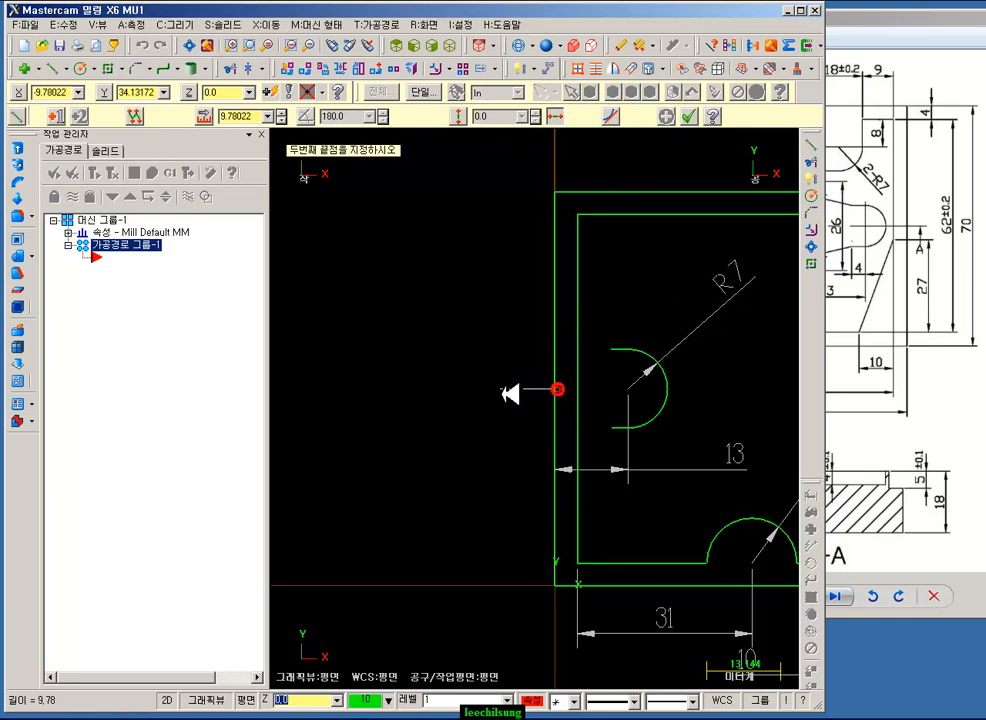
{"action": "left_click", "coordinate": [605, 379]}
{"action": "left_click", "coordinate": [500, 118]}
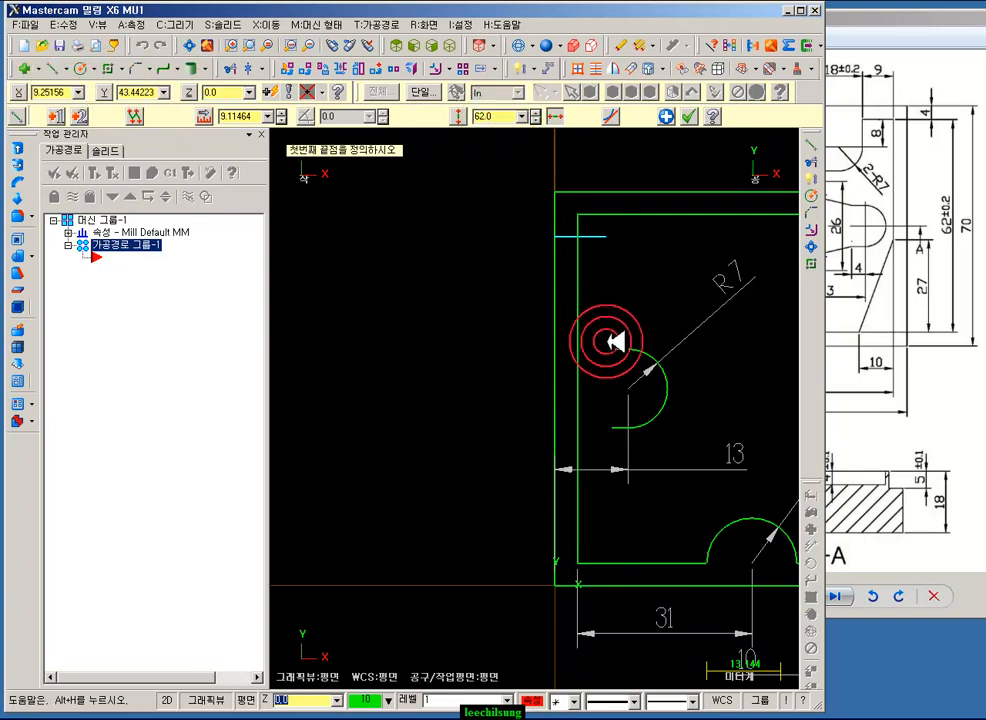
- Draw a slanted line from the upper 3 mm line's left end to where the Y 62 construction line crosses the inner left edge
{"action": "left_click", "coordinate": [620, 348]}
{"action": "left_click", "coordinate": [555, 116]}
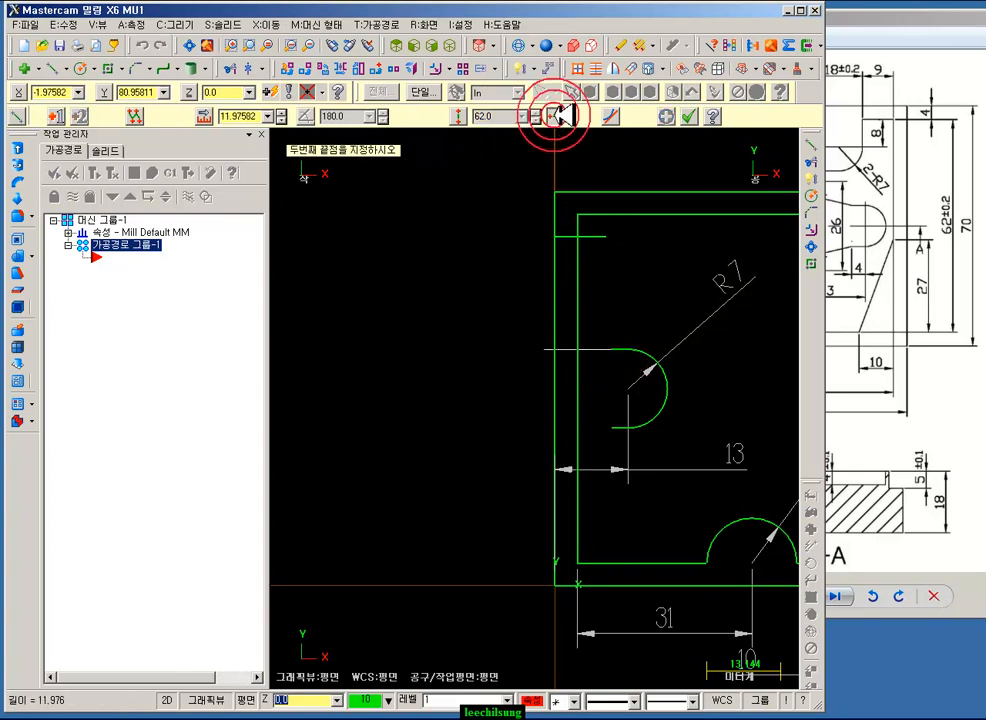
{"action": "scroll", "coordinate": [585, 240], "scroll_direction": "up", "scroll_amount": 5}
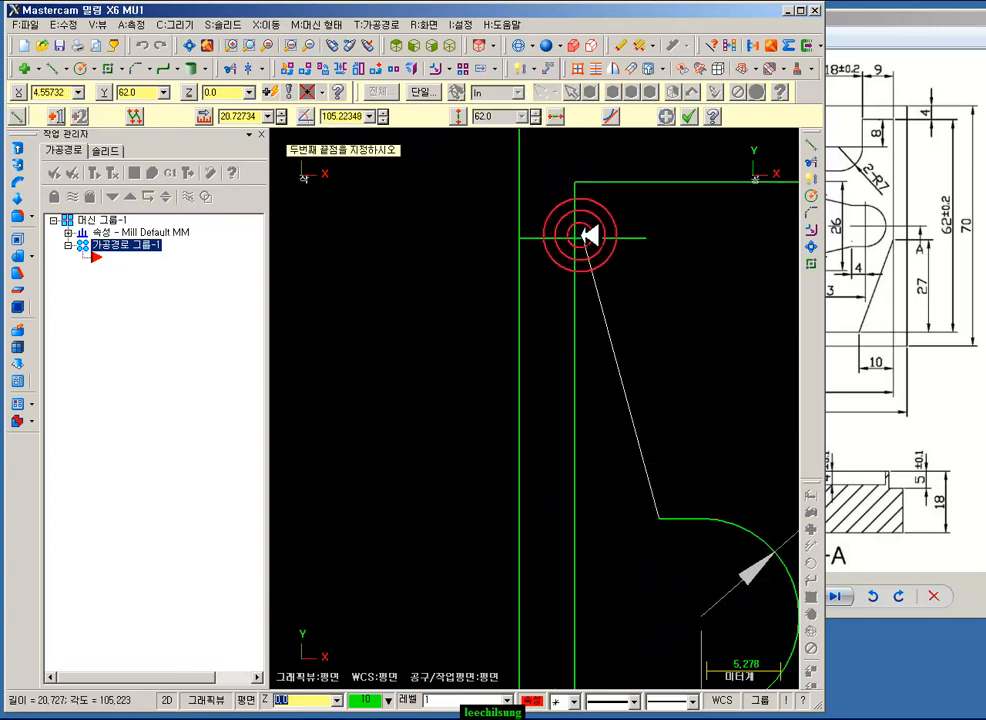
{"action": "left_click", "coordinate": [566, 249]}
{"action": "scroll", "coordinate": [469, 213], "scroll_direction": "down", "scroll_amount": 5}
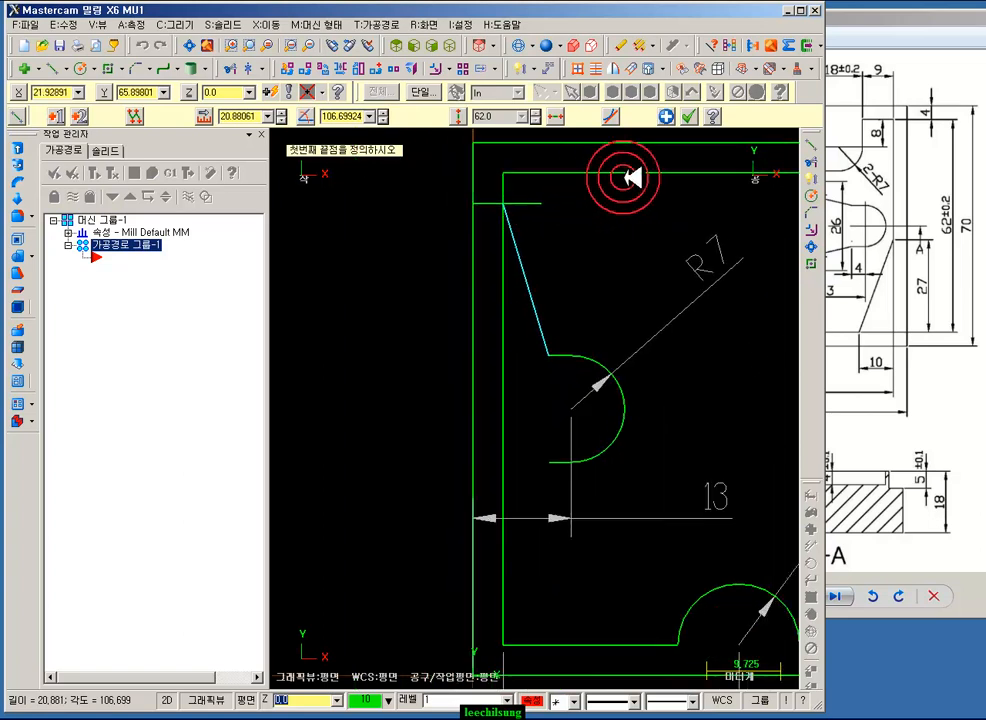
{"action": "left_click", "coordinate": [689, 116]}
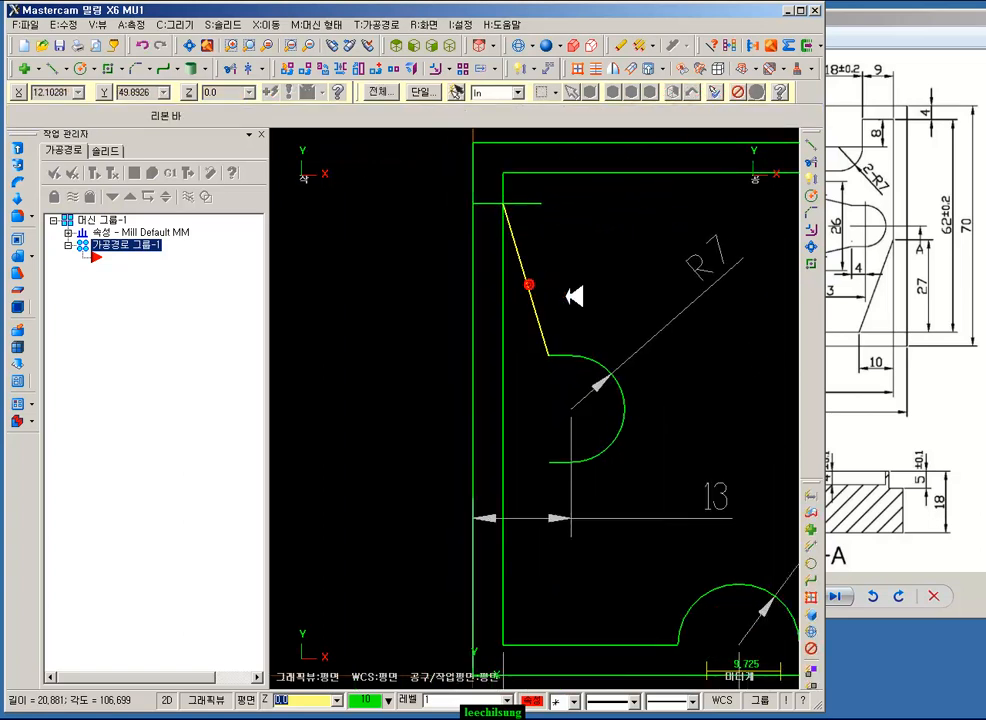
- Mirror a copy of the slanted line about the horizontal axis through the left arc's centre at Y 35
{"action": "left_click", "coordinate": [347, 70]}
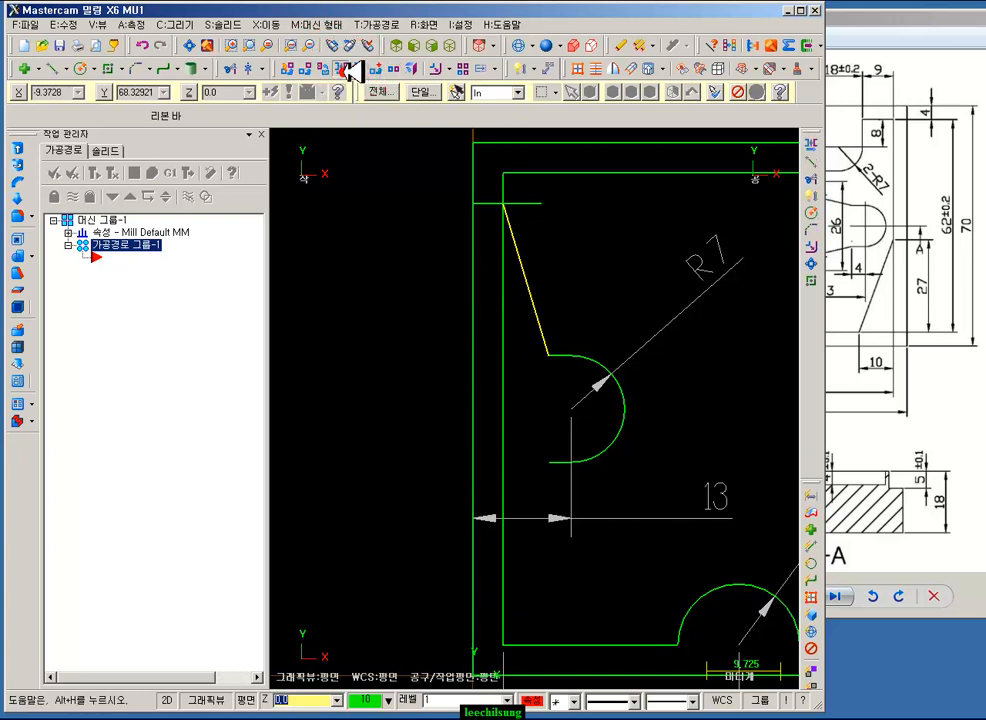
{"action": "left_click", "coordinate": [350, 70]}
{"action": "left_click", "coordinate": [96, 209]}
{"action": "left_click", "coordinate": [578, 410]}
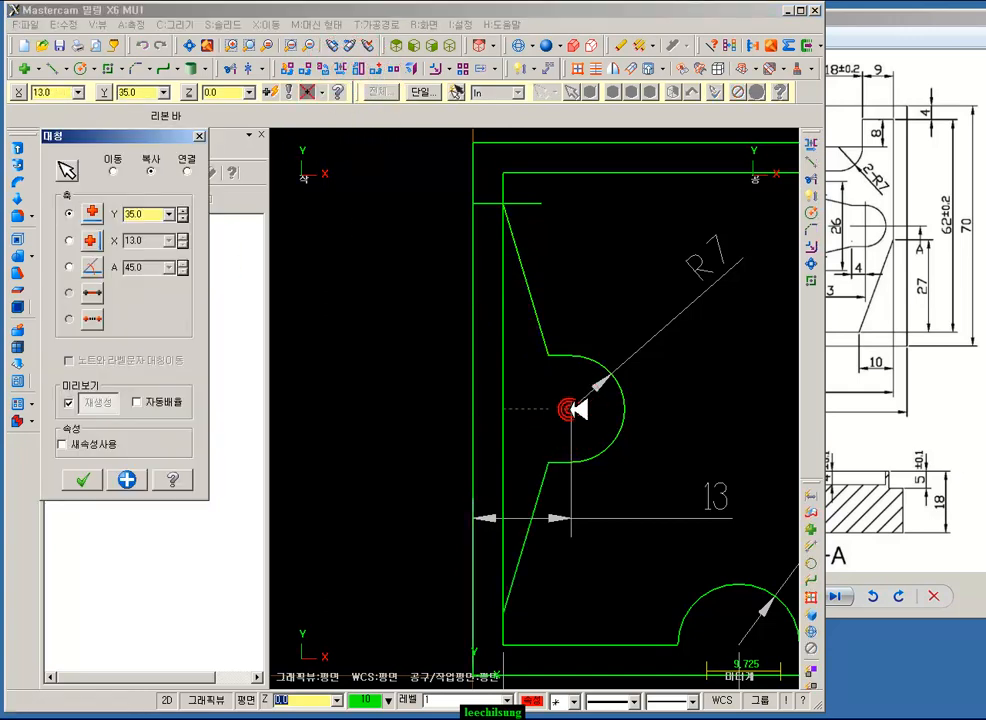
{"action": "left_click", "coordinate": [81, 478]}
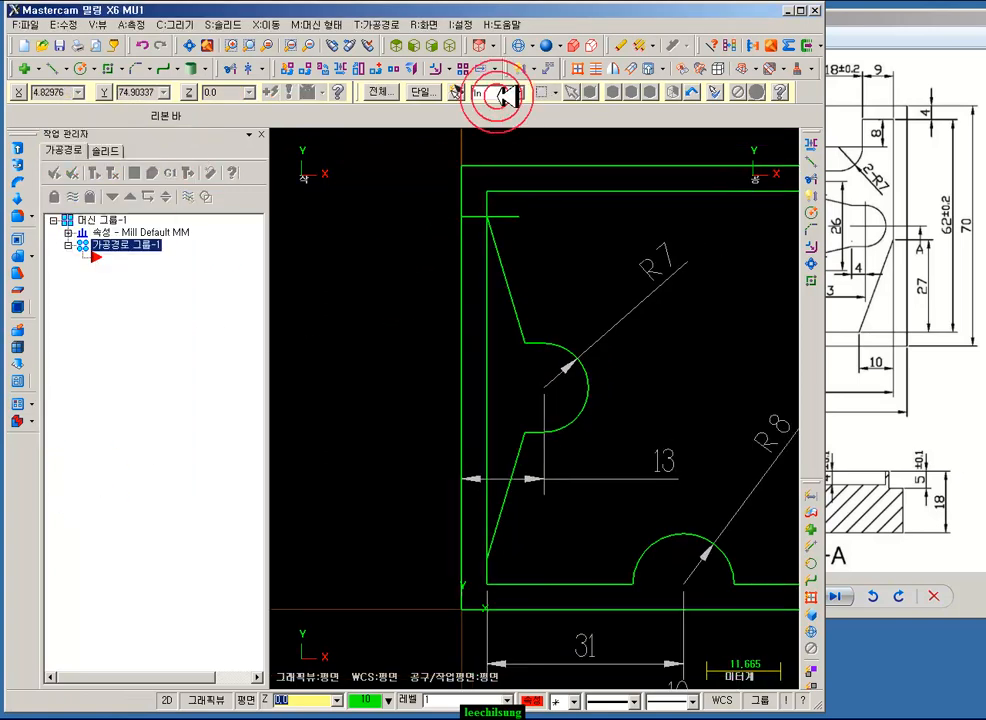
- Remove the section of the inner left edge between the two slanted lines' outer ends
{"action": "left_click", "coordinate": [232, 68]}
{"action": "left_click", "coordinate": [101, 115]}
{"action": "left_click", "coordinate": [487, 400]}
{"action": "left_click", "coordinate": [657, 116]}
- Add a vertical smart dimension between the two slanted lines' outer ends, placed outside the square's left edge
{"action": "left_click", "coordinate": [520, 68]}
{"action": "left_click", "coordinate": [487, 218]}
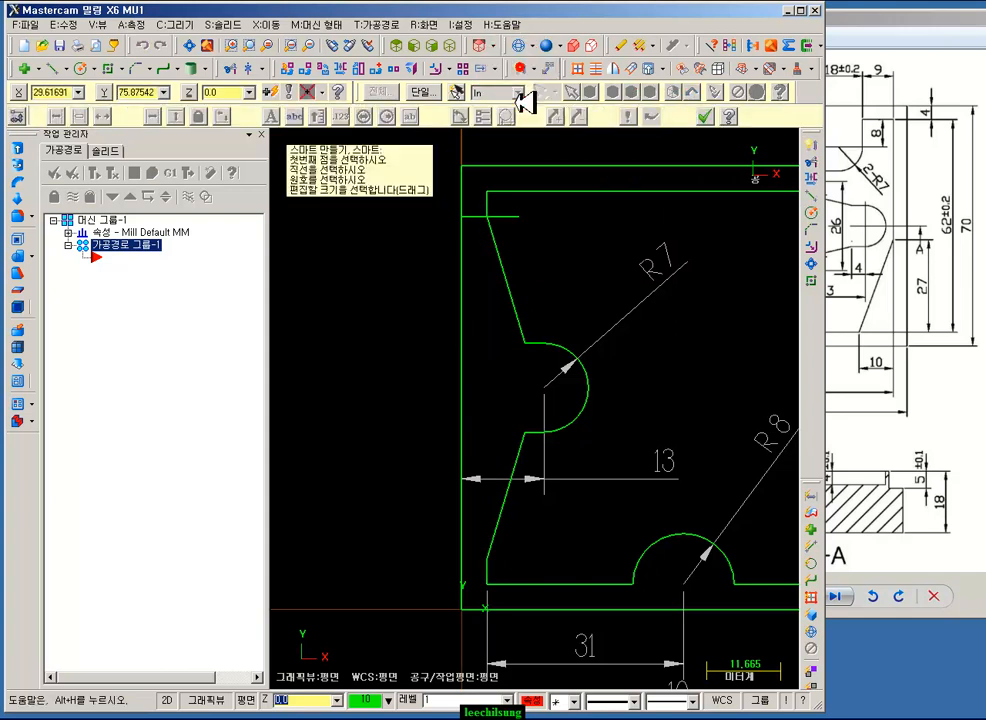
{"action": "left_click", "coordinate": [487, 560]}
{"action": "left_click", "coordinate": [425, 390]}
{"action": "left_click", "coordinate": [706, 115]}
{"action": "scroll", "coordinate": [350, 316], "scroll_direction": "down", "scroll_amount": 1}
{"action": "left_click", "coordinate": [745, 347]}
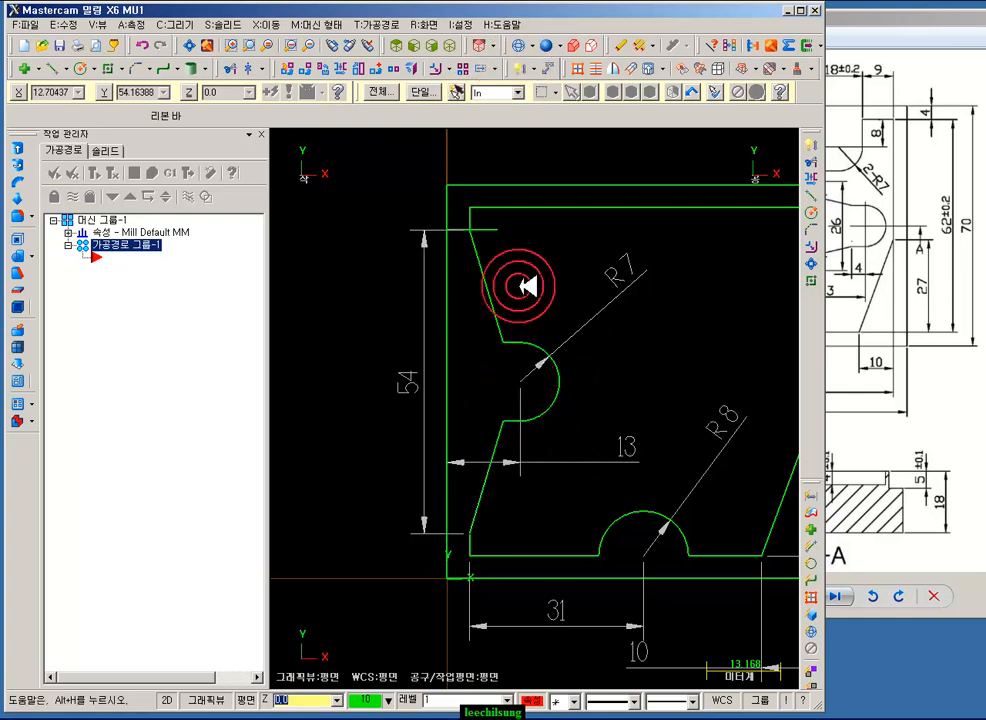
- Add a horizontal smart dimension from the outer square's left edge to the left notch's upper corner, with its text outside the square
{"action": "left_click", "coordinate": [522, 70]}
{"action": "left_click", "coordinate": [504, 340]}
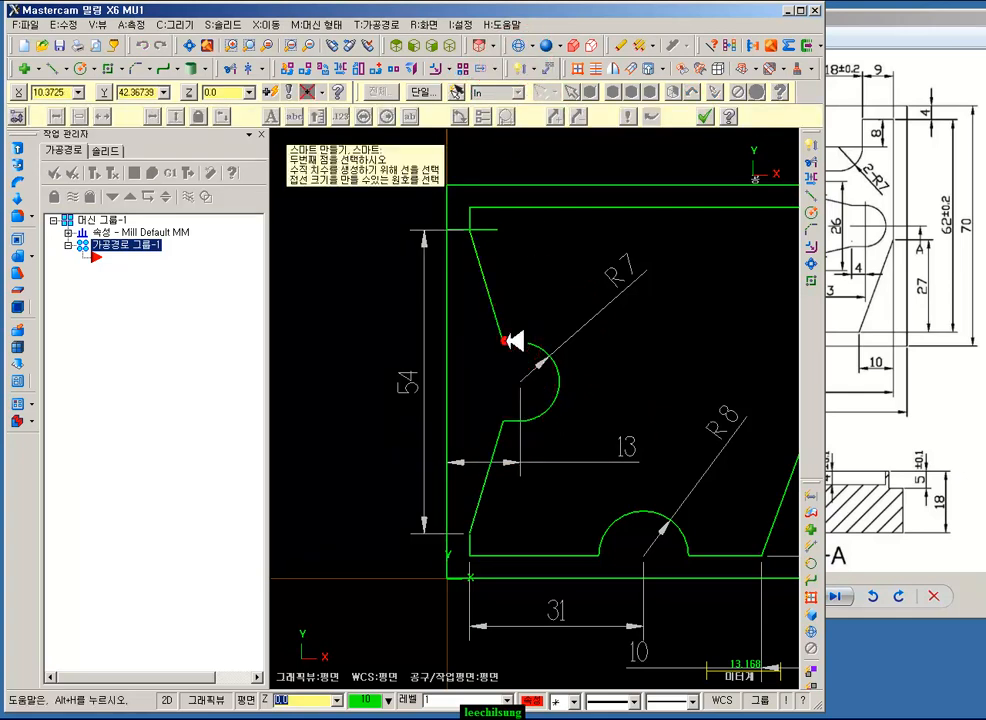
{"action": "left_click", "coordinate": [457, 319]}
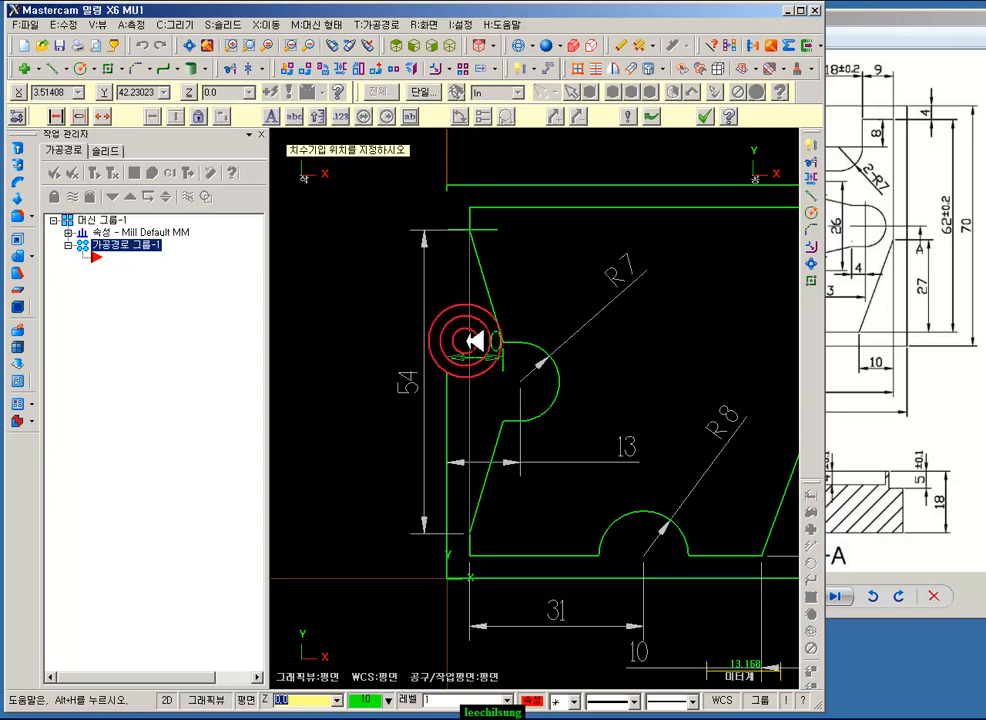
{"action": "left_click", "coordinate": [334, 305]}
{"action": "left_click", "coordinate": [705, 116]}
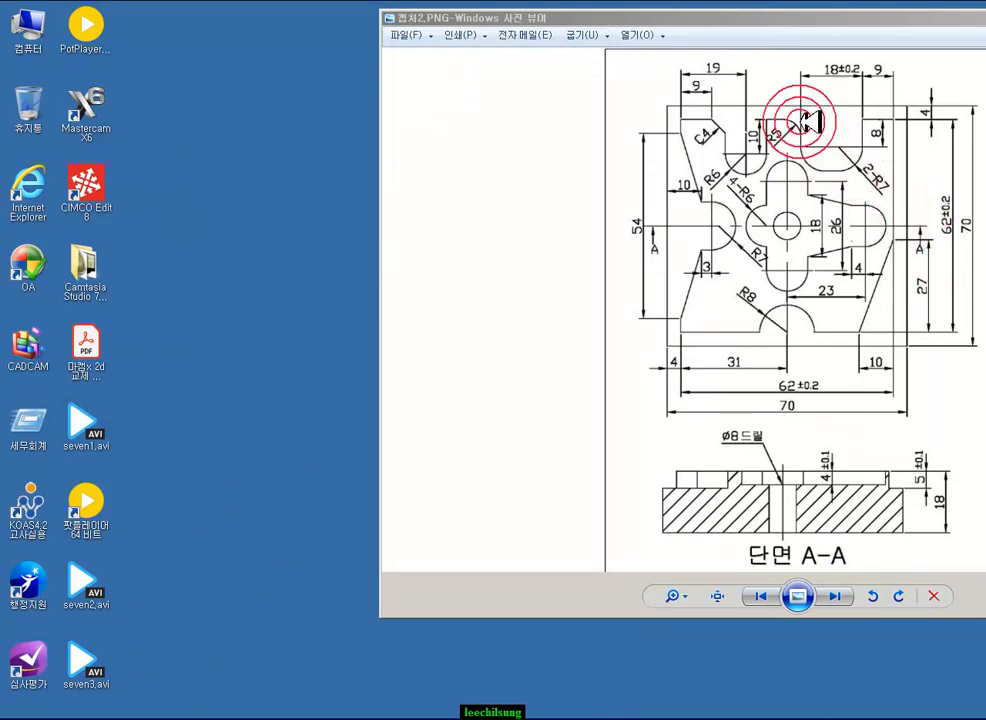
- Examine the upper-left notch in the drawing image and the dimensions locating its arc centre
{"action": "mouse_move", "coordinate": [701, 136]}
{"action": "left_mouse_down"}
{"action": "mouse_move", "coordinate": [739, 80]}
{"action": "mouse_move", "coordinate": [776, 126]}
{"action": "mouse_move", "coordinate": [765, 179]}
{"action": "mouse_move", "coordinate": [751, 181]}
{"action": "left_mouse_up"}
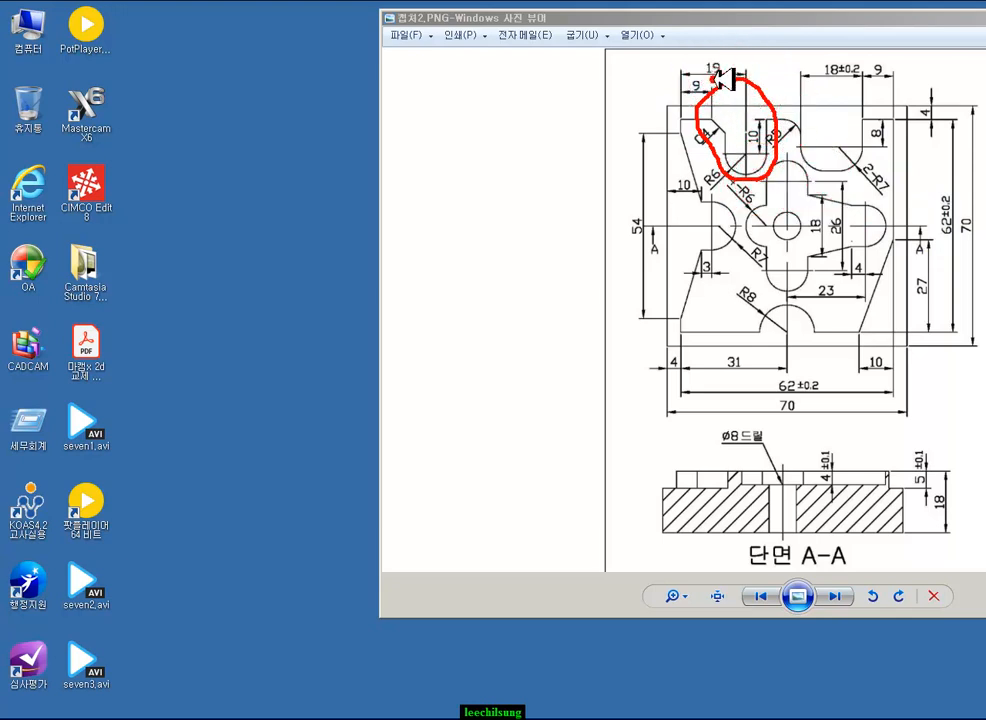
{"action": "left_click_drag", "start_coordinate": [711, 66], "coordinate": [735, 52]}
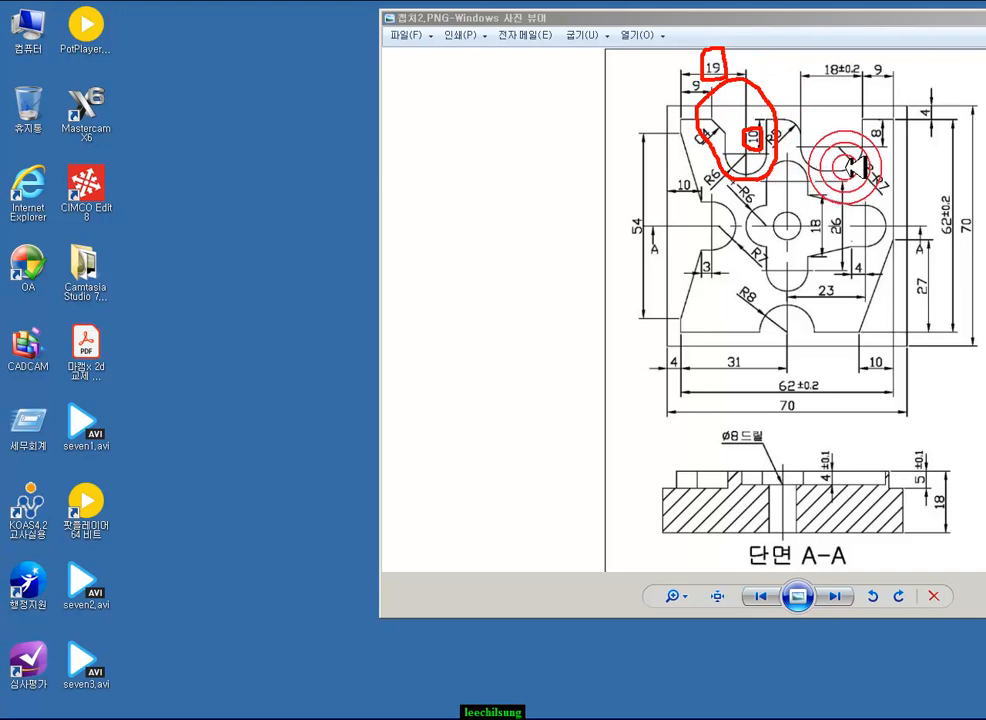
{"action": "right_click", "coordinate": [541, 104]}
{"action": "left_click", "coordinate": [566, 255]}
{"action": "left_click", "coordinate": [318, 641]}
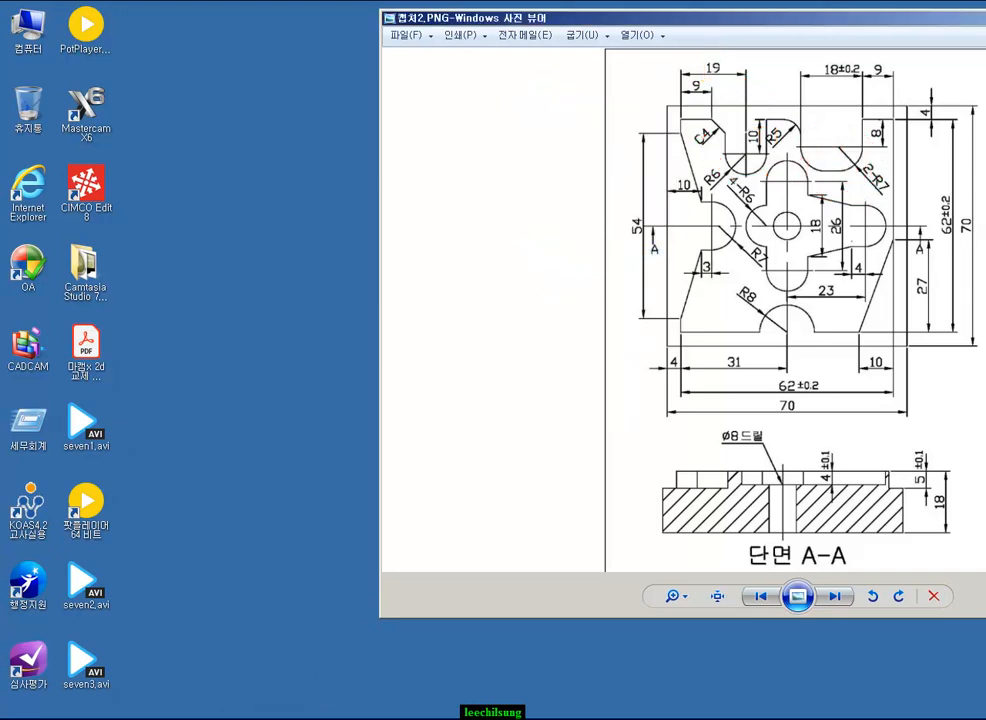
- Switch back to Mastercam and draw a 6 mm radius circle centred at offset x19y-10 from the inner square's upper-left corner
{"action": "key", "text": "alt+Tab"}
{"action": "left_click", "coordinate": [80, 69]}
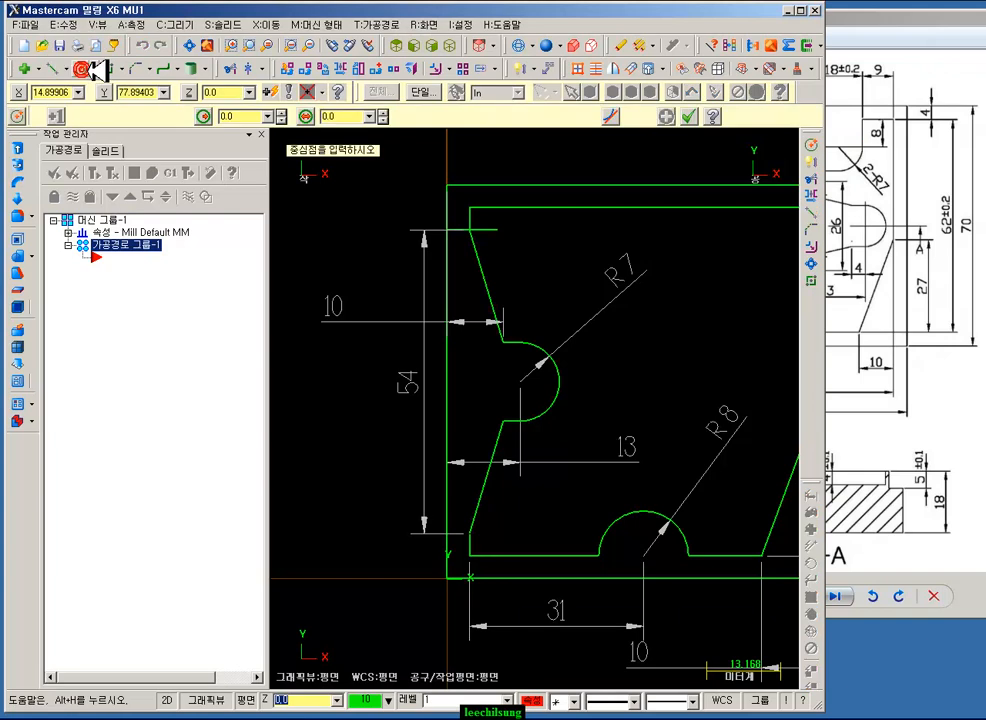
{"action": "left_click", "coordinate": [238, 115]}
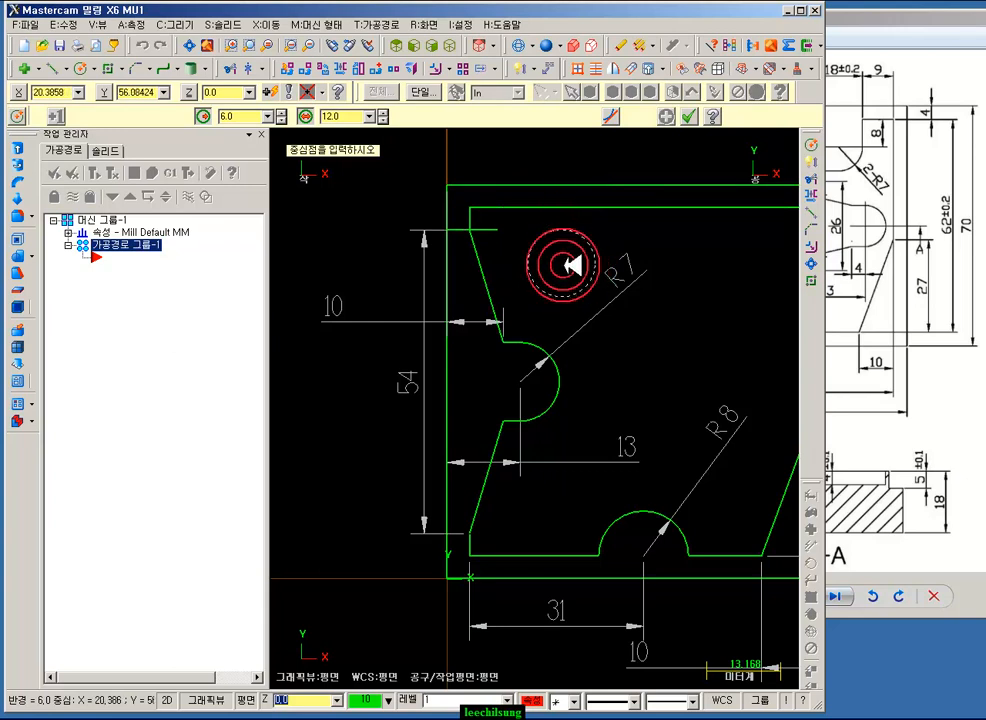
{"action": "left_click", "coordinate": [476, 212], "text": "shift"}
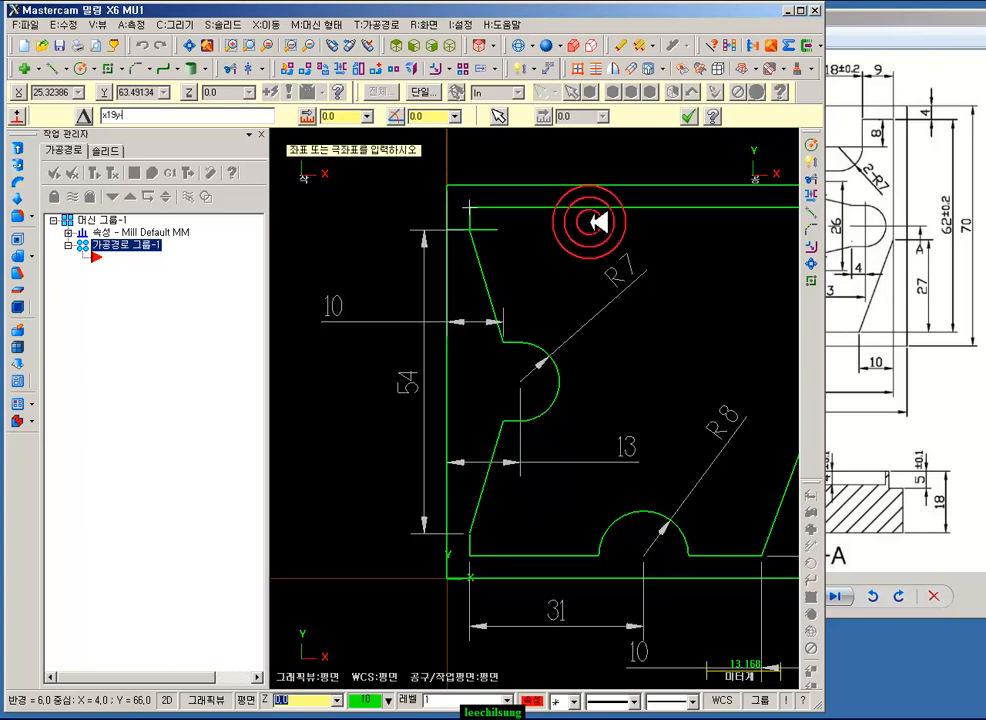
{"action": "key", "text": "Return"}
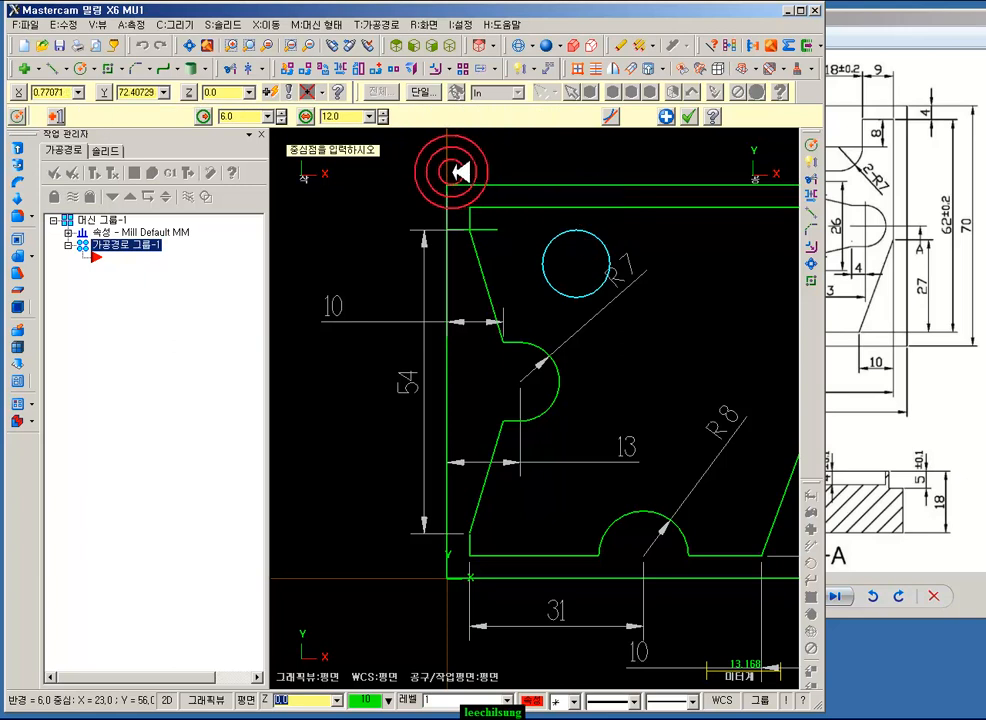
{"action": "left_click", "coordinate": [690, 117]}
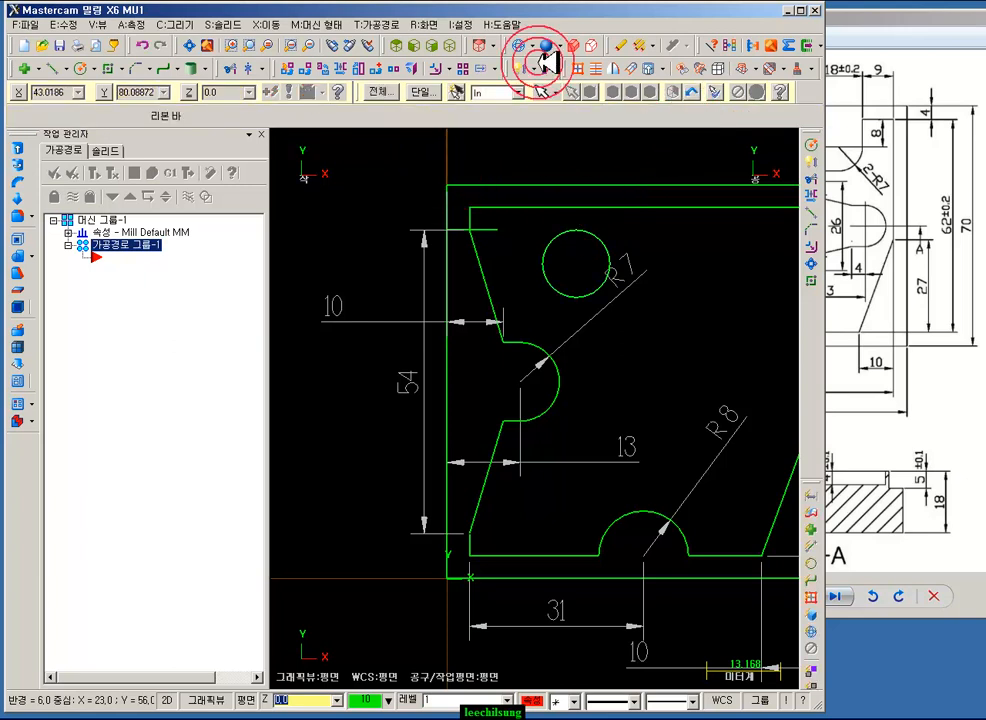
- Add a horizontal smart dimension from the upper slanted line's outer end to the new circle's centre, placed above the square
{"action": "left_click", "coordinate": [528, 68]}
{"action": "left_click", "coordinate": [470, 229]}
{"action": "left_click", "coordinate": [576, 264]}
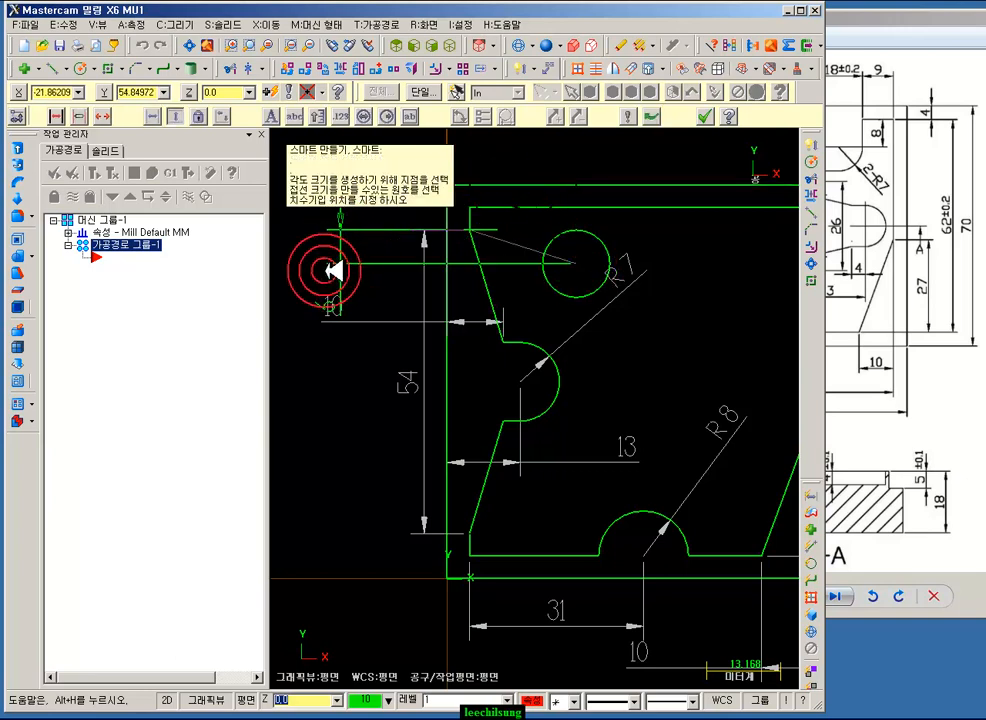
{"action": "left_click", "coordinate": [490, 146]}
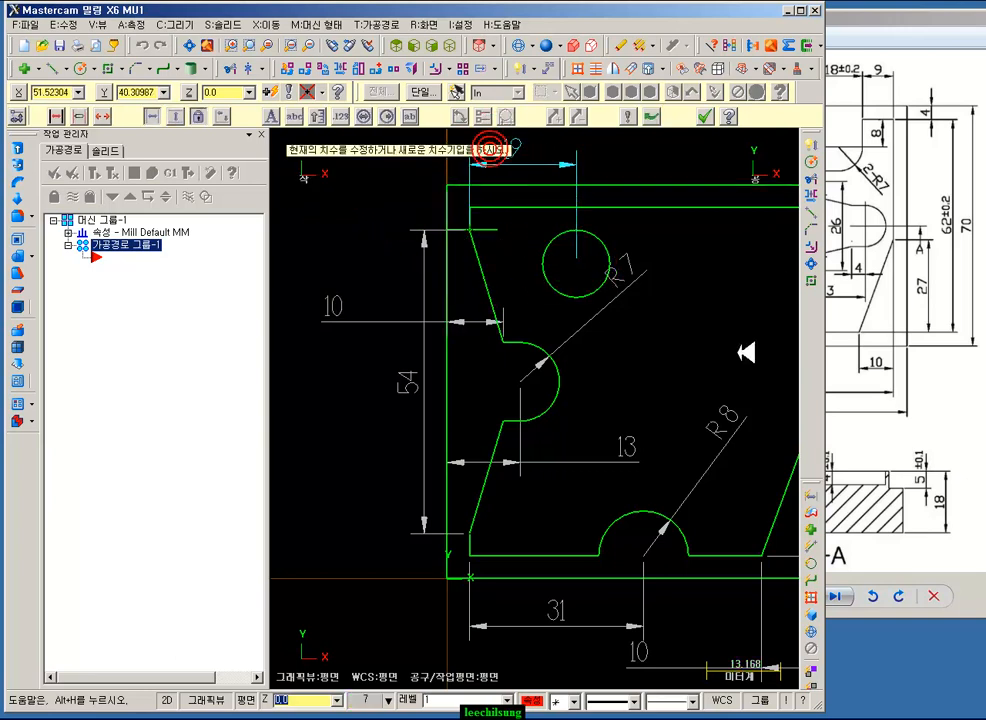
- Add a vertical smart dimension from the inner square's top edge to the new circle's centre, with its text above the square
{"action": "scroll", "coordinate": [653, 390], "scroll_direction": "down", "scroll_amount": 4}
{"action": "left_click", "coordinate": [627, 250]}
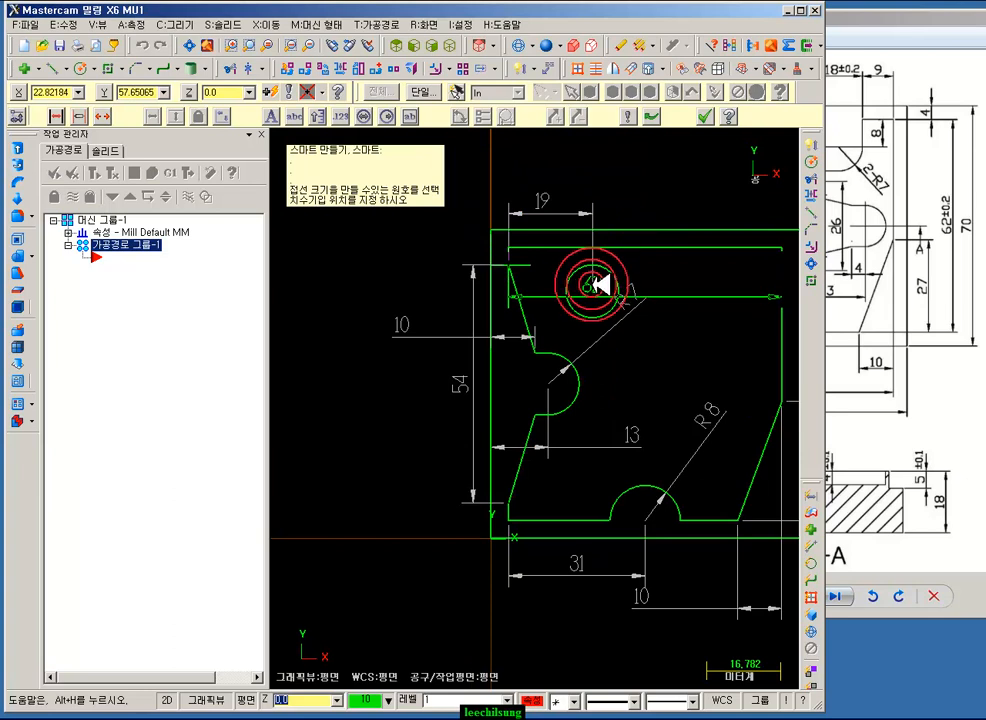
{"action": "left_click", "coordinate": [597, 283]}
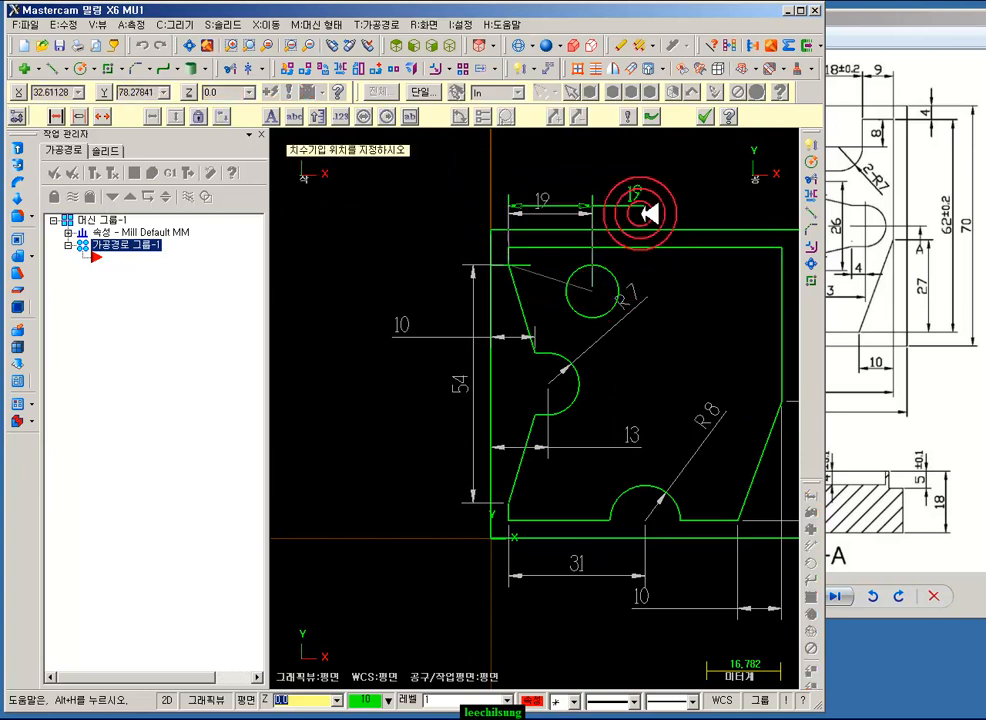
{"action": "left_click", "coordinate": [612, 272]}
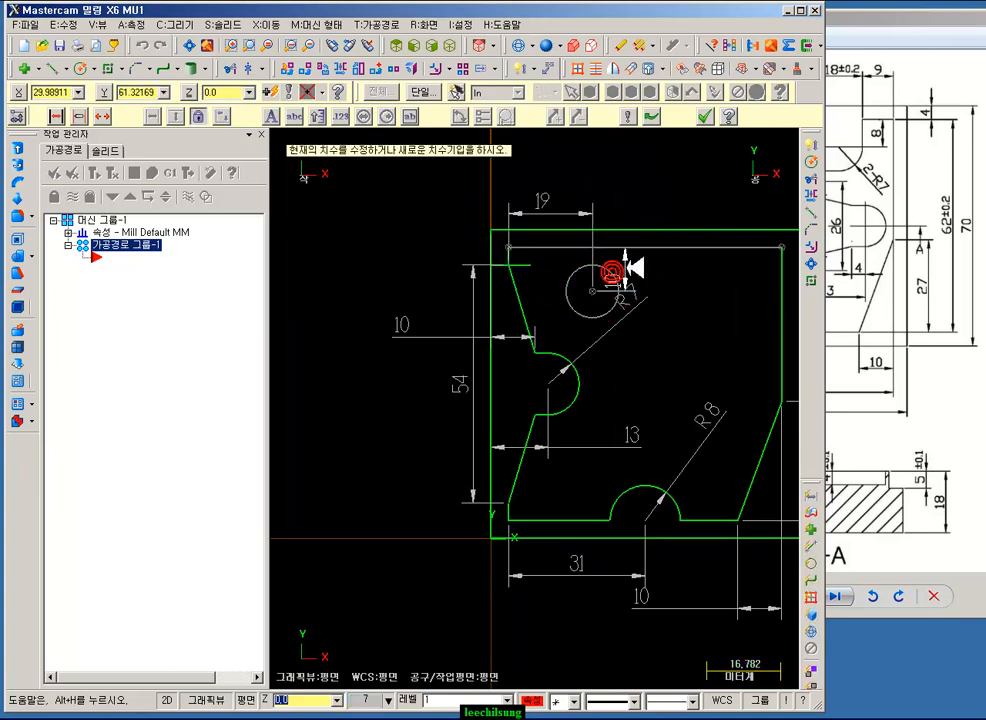
{"action": "scroll", "coordinate": [636, 183], "scroll_direction": "up", "scroll_amount": 2}
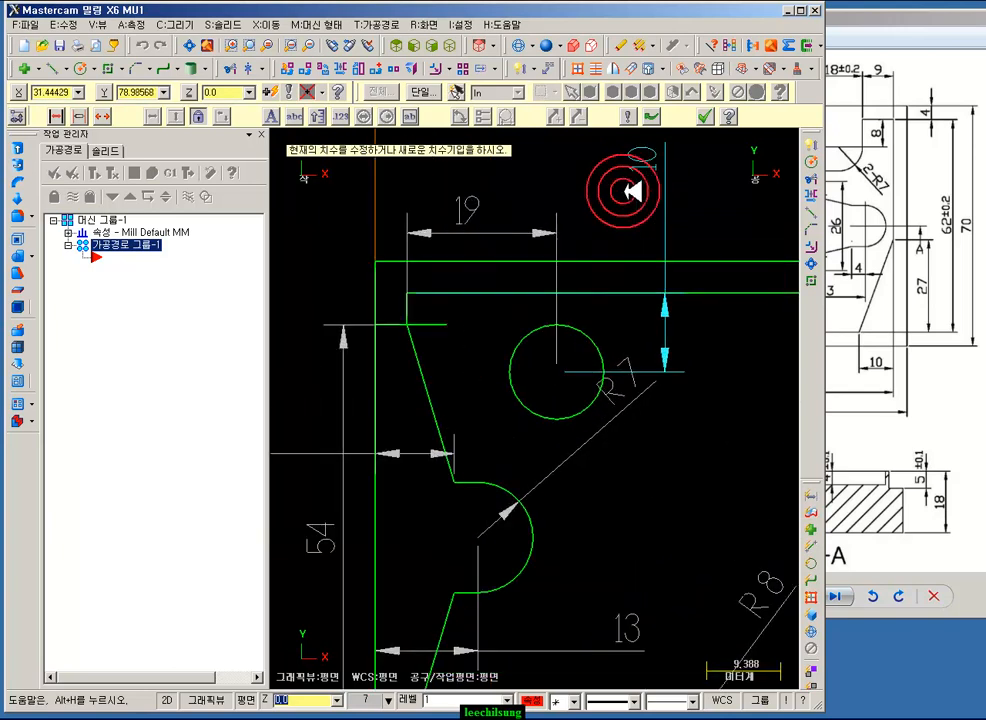
{"action": "left_click", "coordinate": [705, 116]}
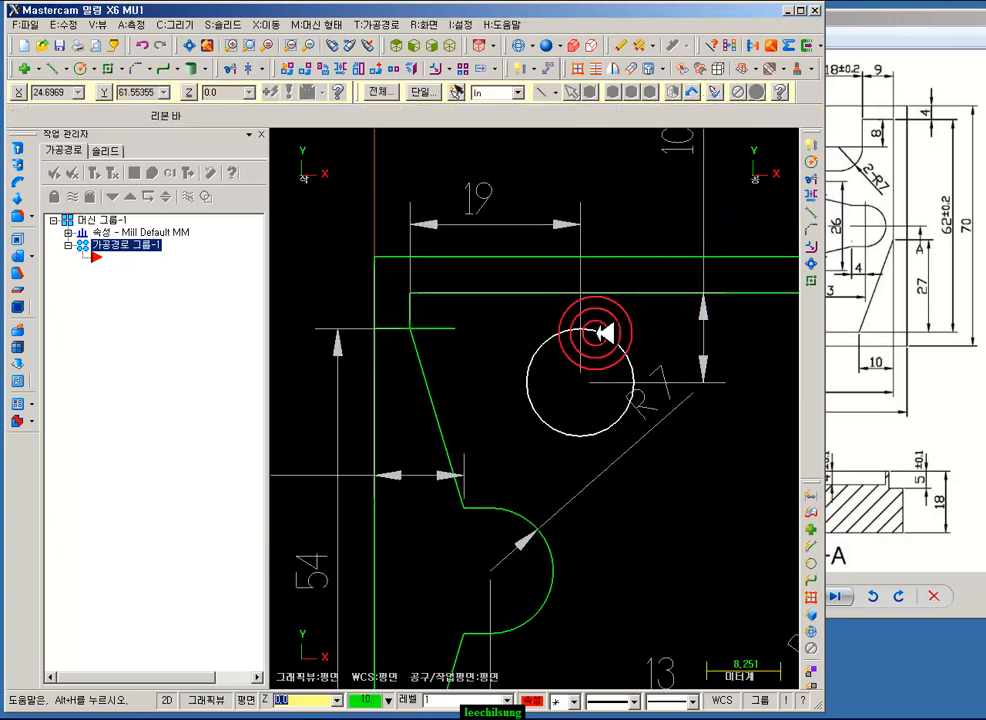
- Draw vertical lines about 27 mm and 21 mm long upward from the circle's left and right quadrant points, past the square's top edges
{"action": "scroll", "coordinate": [603, 333], "scroll_direction": "down", "scroll_amount": 1}
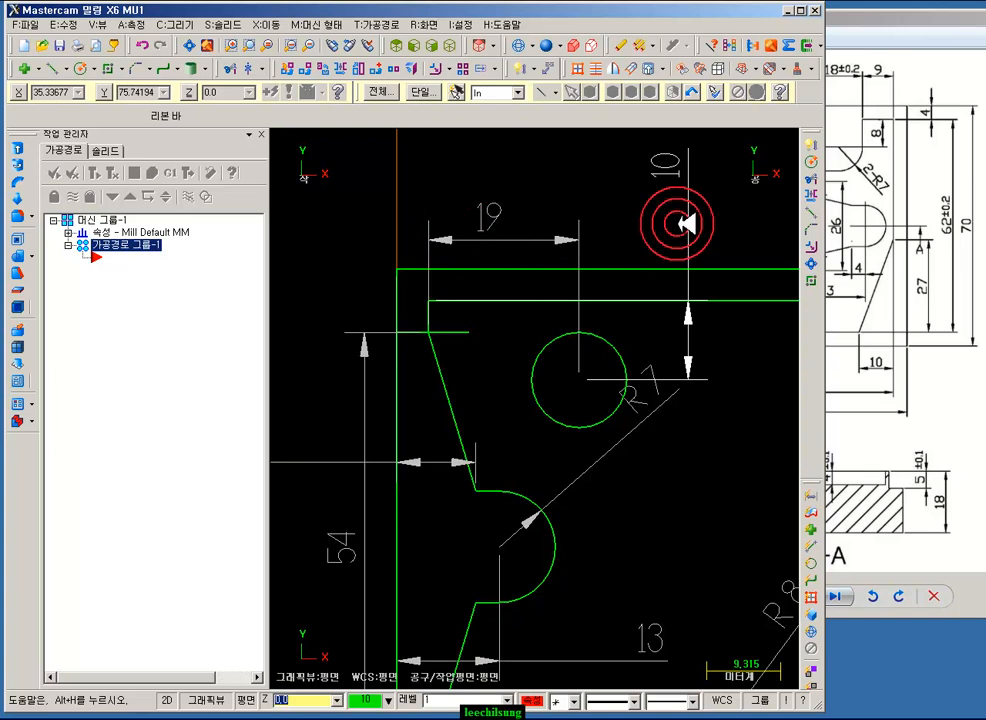
{"action": "scroll", "coordinate": [583, 297], "scroll_direction": "down", "scroll_amount": 1}
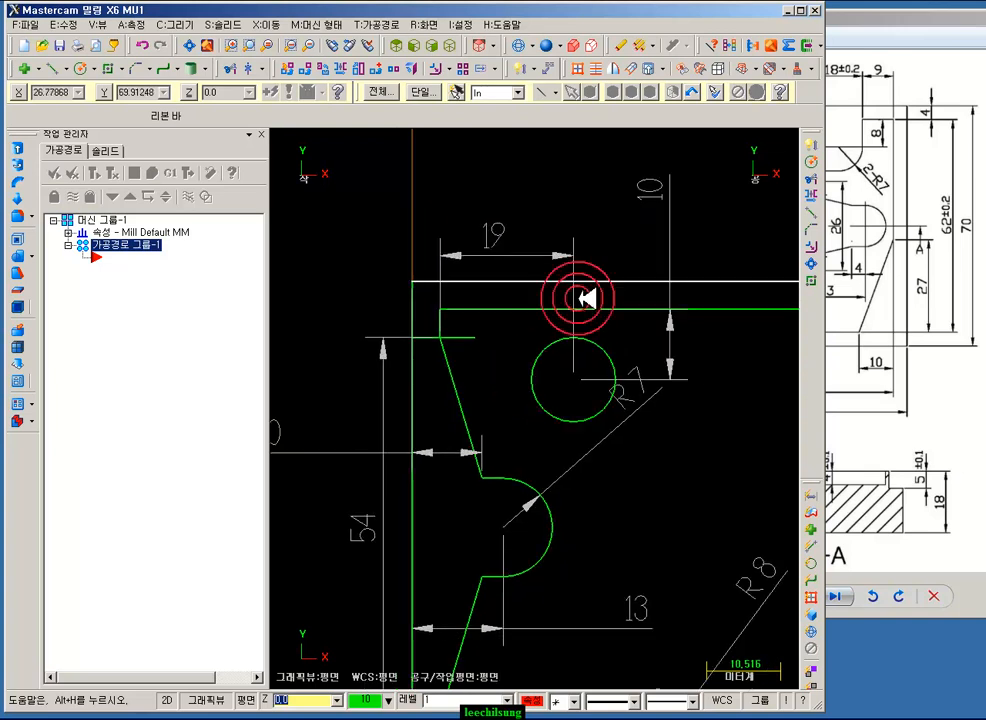
{"action": "left_click", "coordinate": [55, 70]}
{"action": "left_click", "coordinate": [536, 381]}
{"action": "left_click", "coordinate": [552, 189]}
{"action": "left_click", "coordinate": [615, 383]}
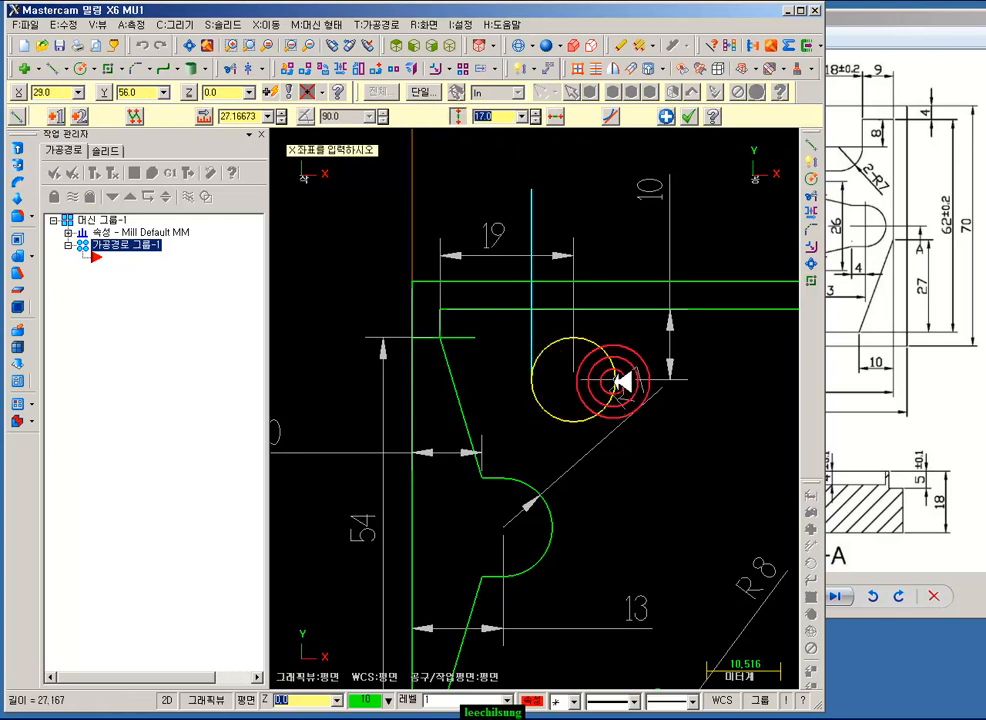
{"action": "left_click", "coordinate": [618, 229]}
{"action": "left_click", "coordinate": [690, 115]}
{"action": "left_click", "coordinate": [737, 265]}
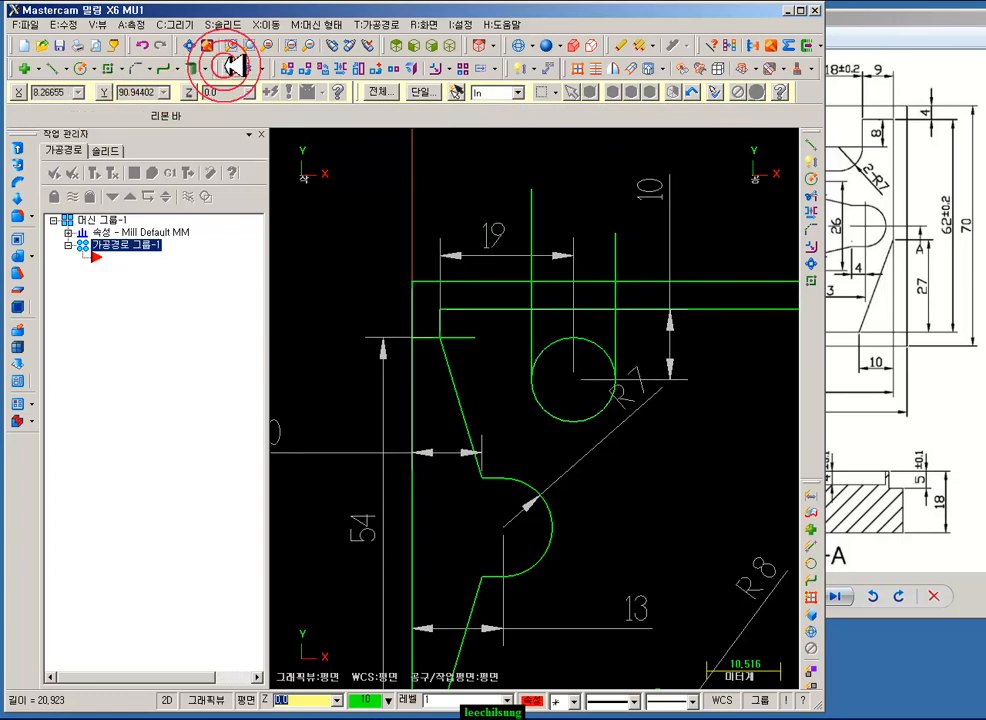
- Remove the circle's upper half between the two vertical lines with the trim command's divide/delete mode
{"action": "left_click", "coordinate": [230, 66]}
{"action": "left_click", "coordinate": [127, 118]}
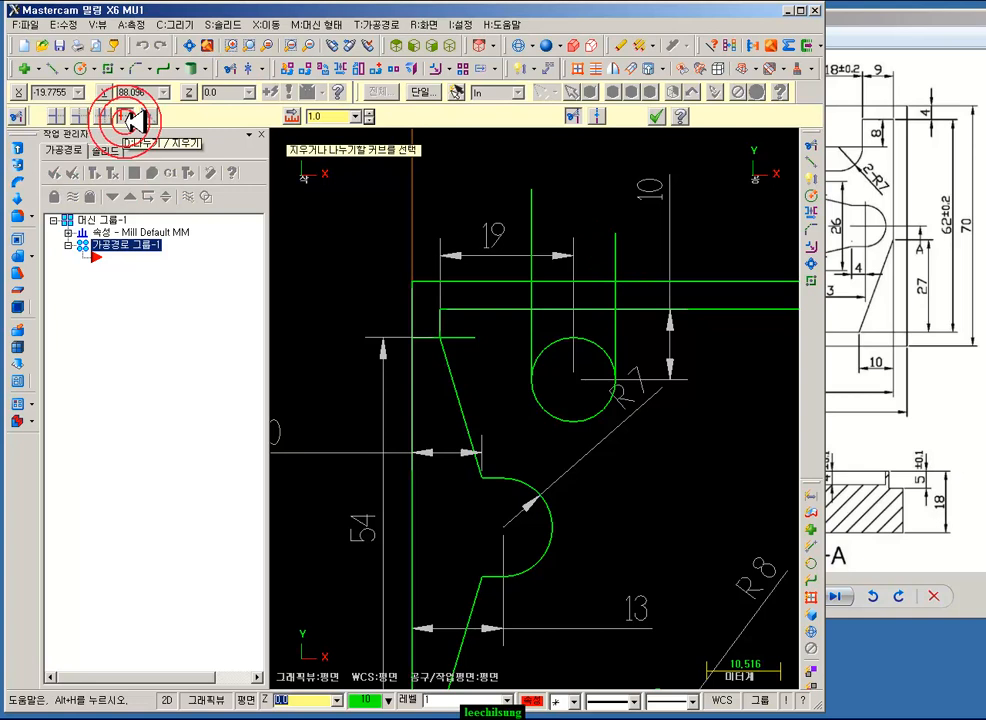
{"action": "left_click", "coordinate": [570, 328]}
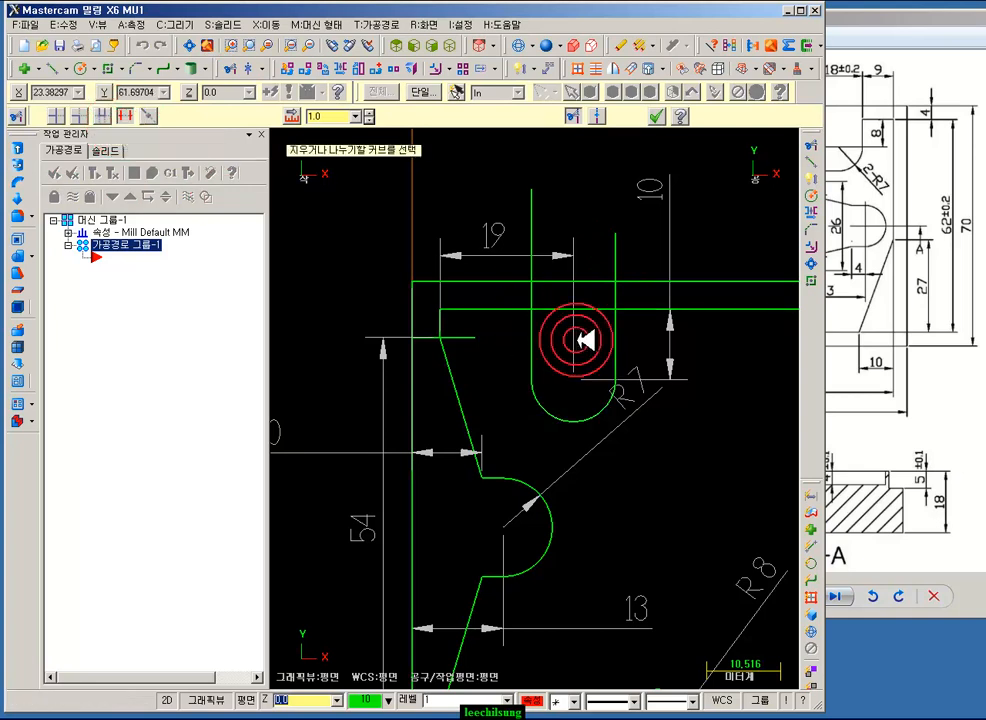
{"action": "left_click", "coordinate": [81, 118]}
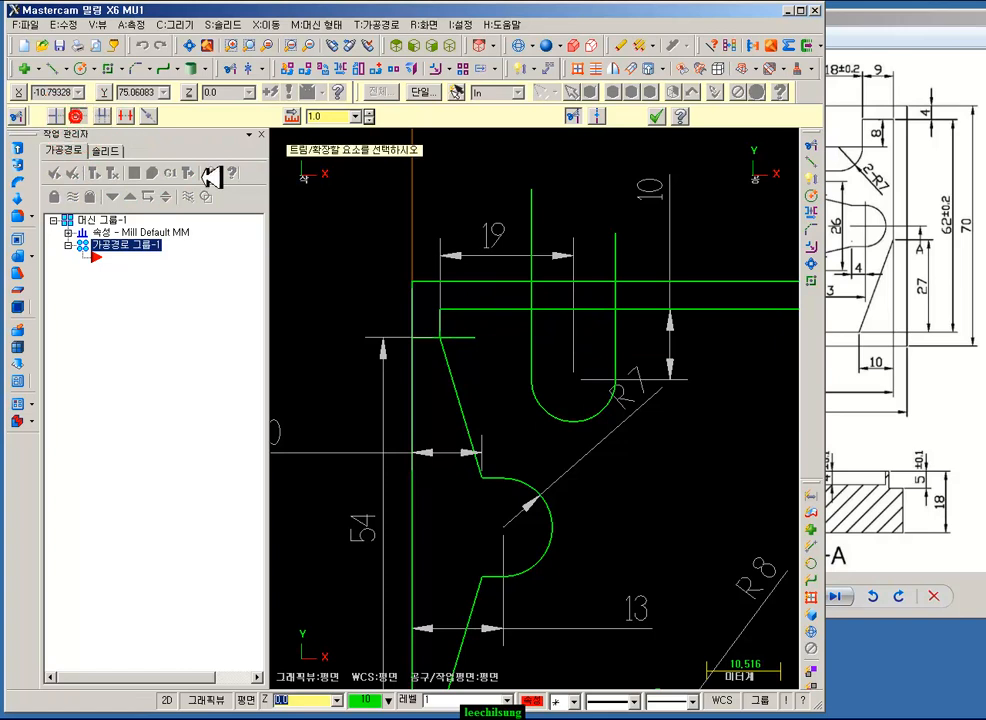
{"action": "left_click", "coordinate": [616, 341]}
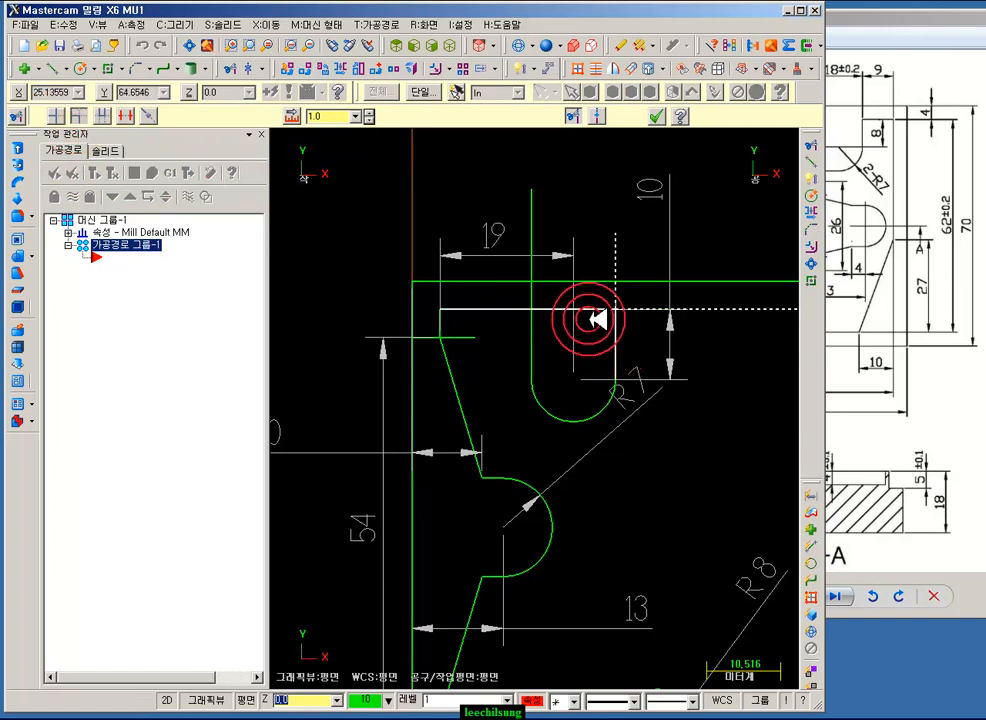
{"action": "left_click", "coordinate": [656, 116]}
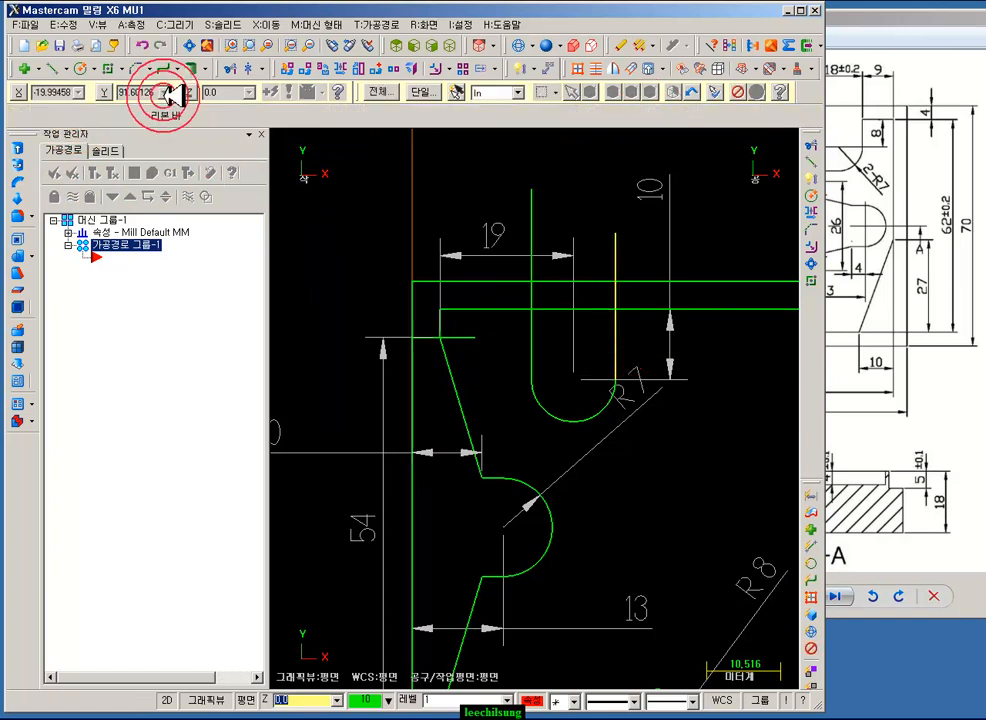
- Remove the segment of the inner square's top edge between the two vertical lines with the divide/delete mode
{"action": "left_click", "coordinate": [236, 68]}
{"action": "left_click", "coordinate": [583, 310]}
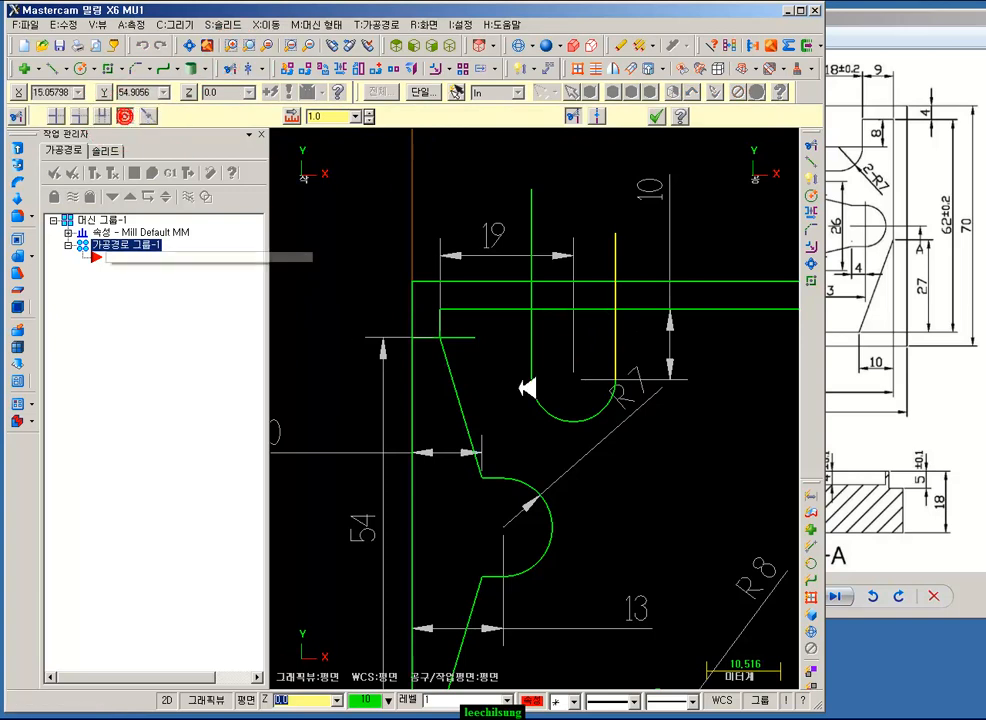
{"action": "left_click", "coordinate": [81, 72]}
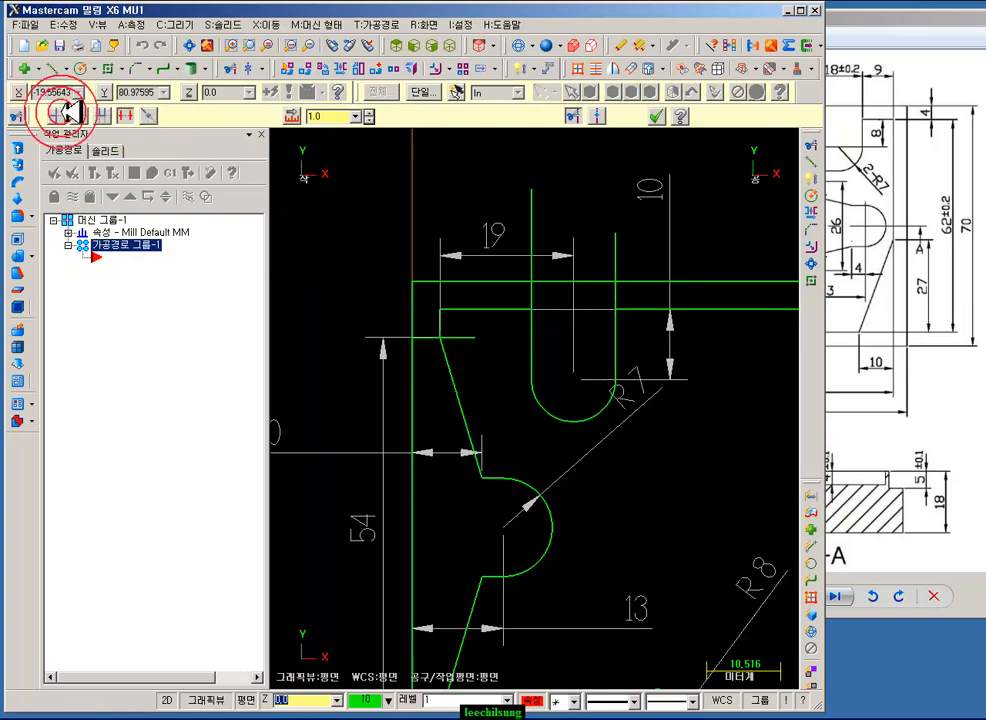
- Trim the upper ends of both vertical slot lines to the inner square's top edge with single-entity trimming
{"action": "left_click", "coordinate": [58, 115]}
{"action": "left_click", "coordinate": [649, 312]}
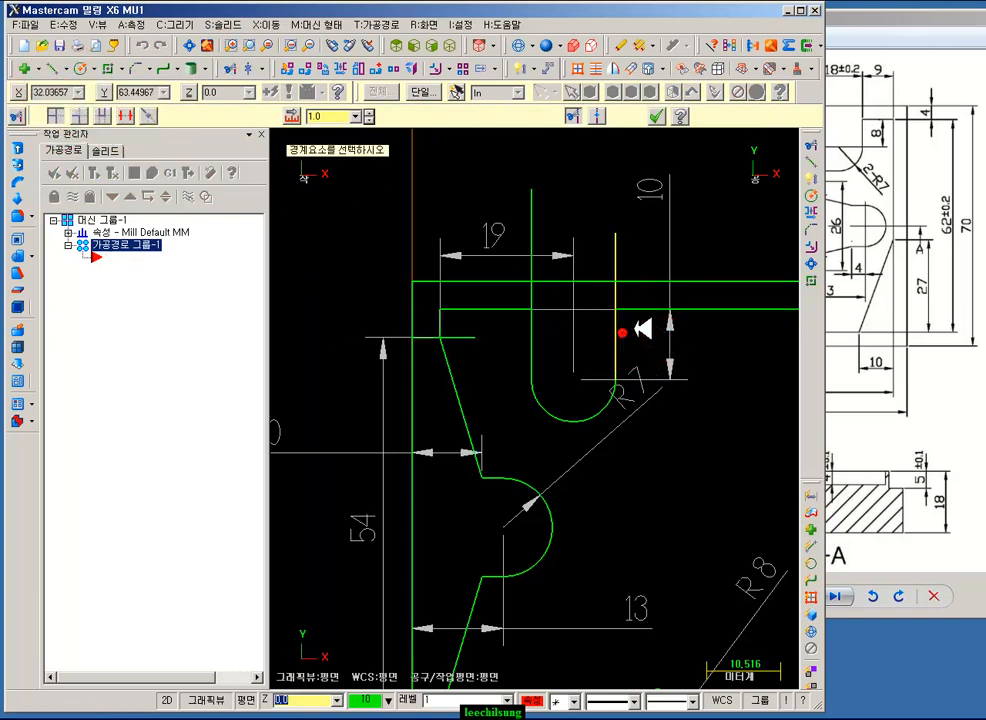
{"action": "left_click", "coordinate": [531, 342]}
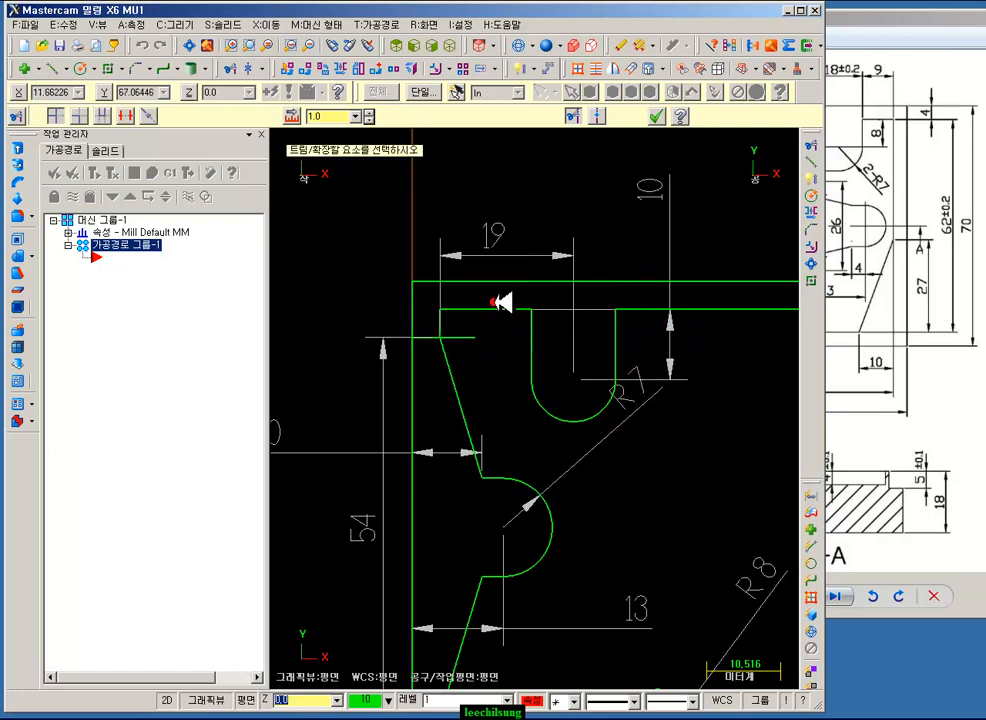
{"action": "left_click", "coordinate": [656, 116]}
- Chamfer the corner between the top edge and the slot's left side with the 1-distance method, using 4 mm
{"action": "scroll", "coordinate": [598, 392], "scroll_direction": "up", "scroll_amount": 5}
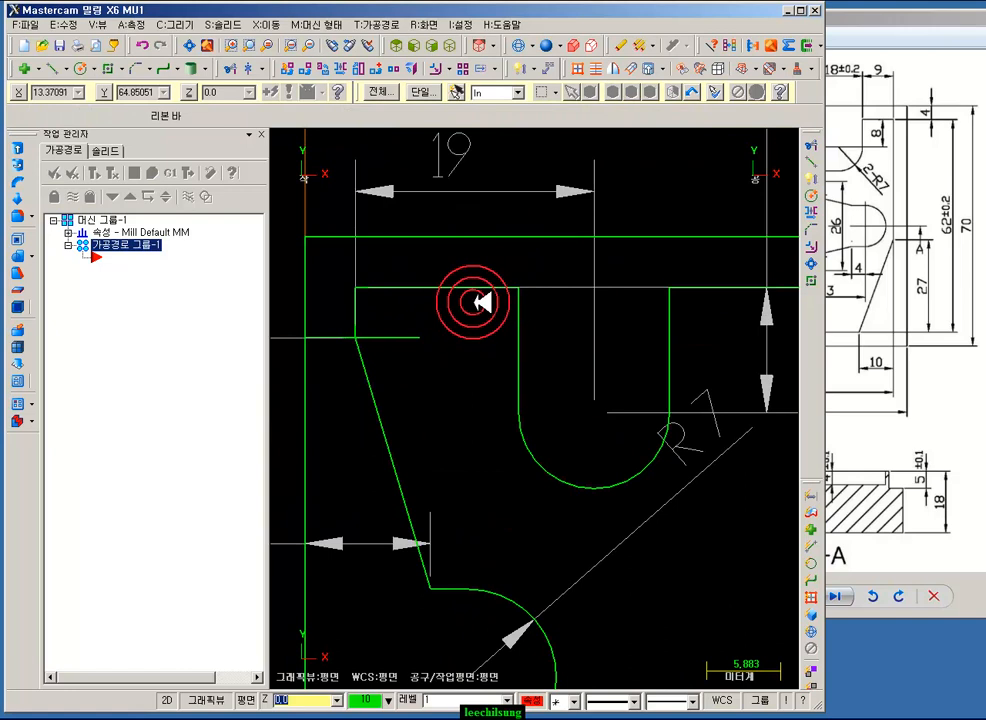
{"action": "left_click", "coordinate": [148, 69]}
{"action": "left_click", "coordinate": [185, 139]}
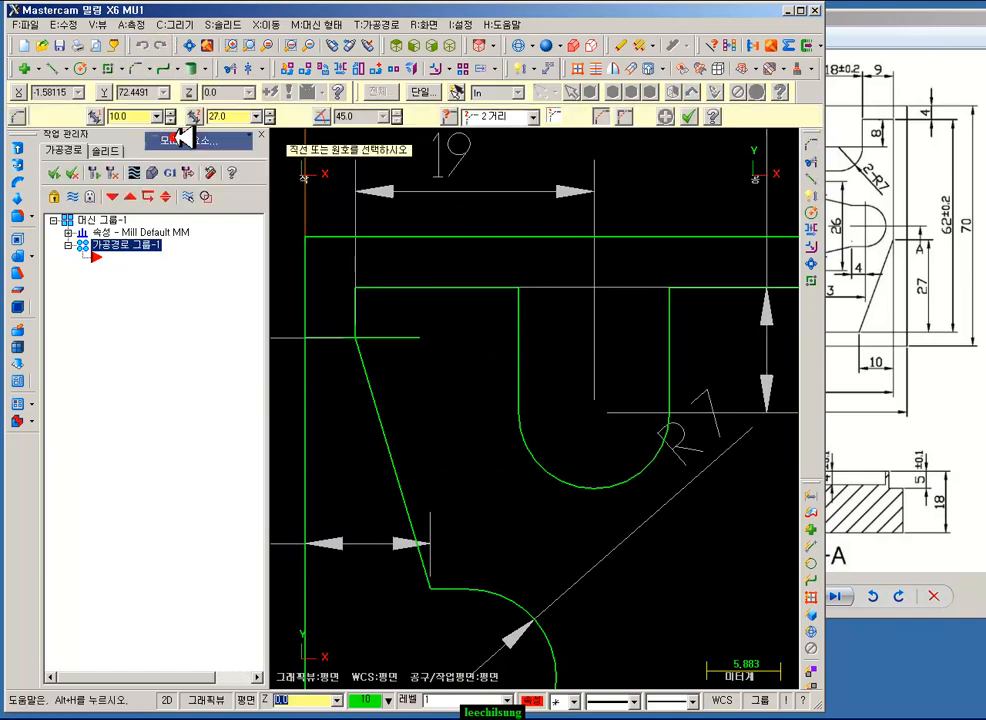
{"action": "left_click", "coordinate": [500, 117]}
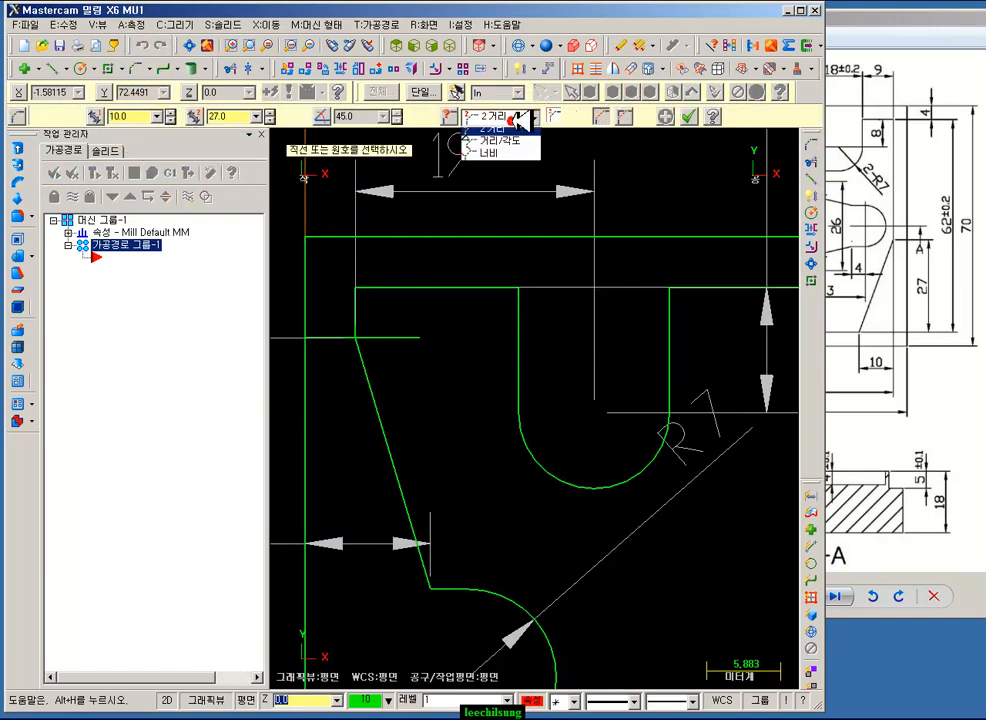
{"action": "left_click", "coordinate": [500, 133]}
{"action": "left_click", "coordinate": [132, 113]}
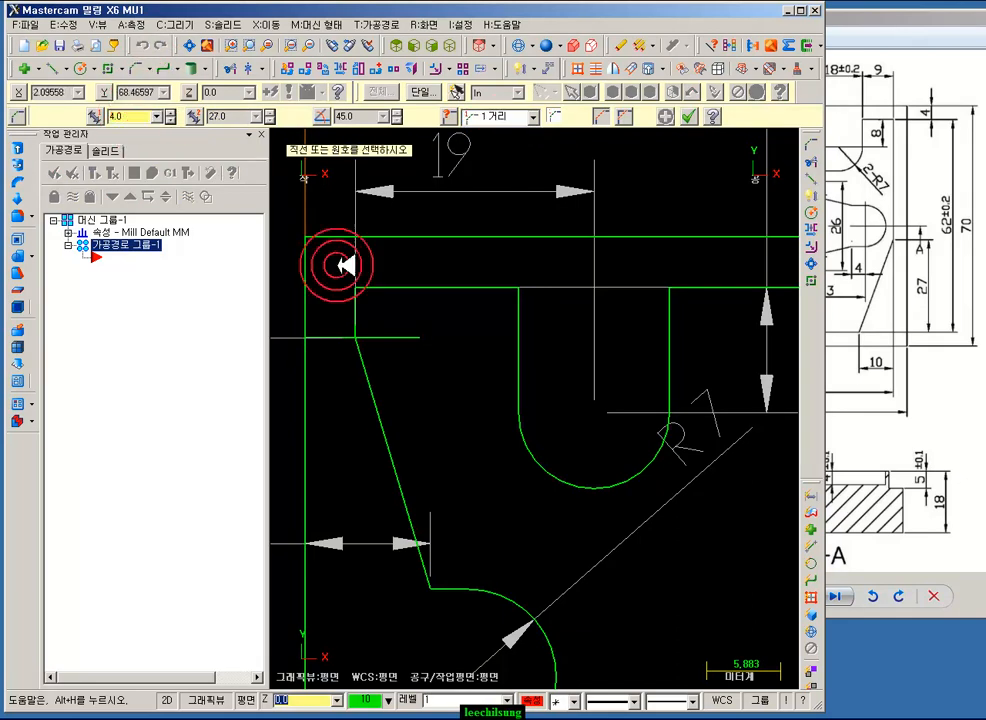
{"action": "left_click", "coordinate": [689, 117]}
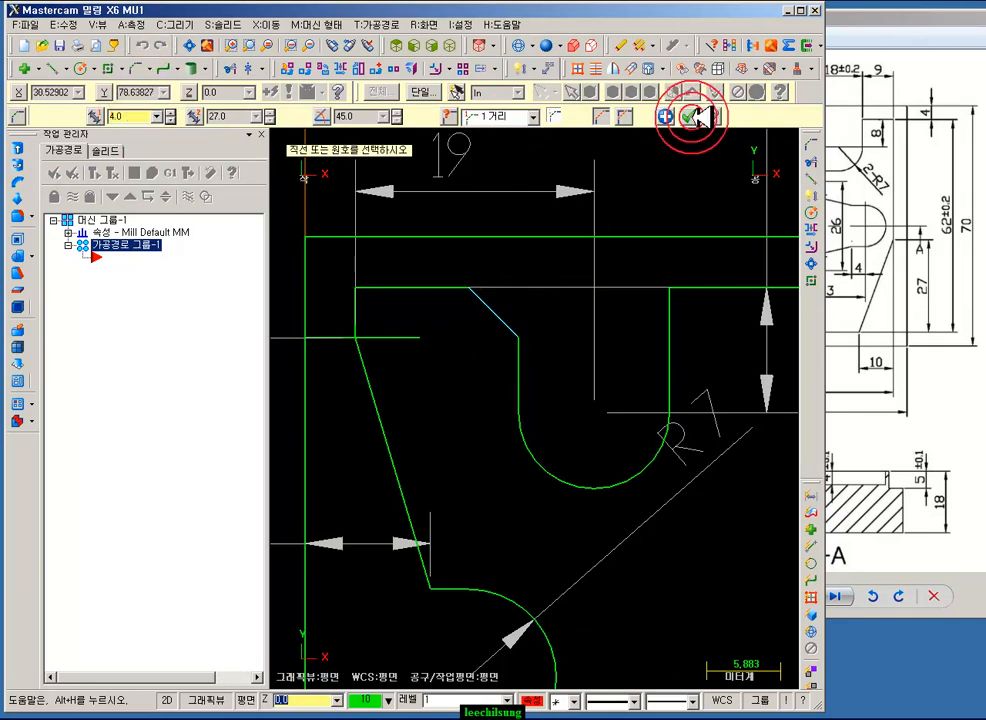
- Add a horizontal smart dimension across the new chamfer, placed below the slot with its text to the right
{"action": "scroll", "coordinate": [433, 355], "scroll_direction": "down", "scroll_amount": 3}
{"action": "left_click", "coordinate": [518, 72]}
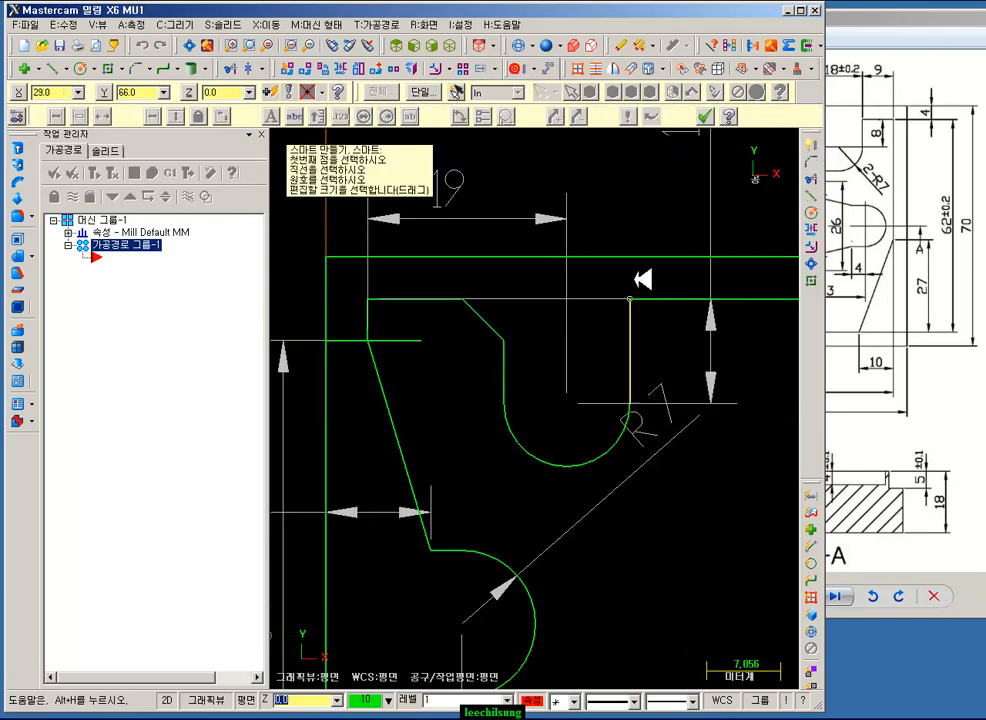
{"action": "left_click", "coordinate": [493, 339]}
{"action": "left_click_drag", "start_coordinate": [642, 531], "coordinate": [715, 500]}
{"action": "left_click", "coordinate": [715, 500]}
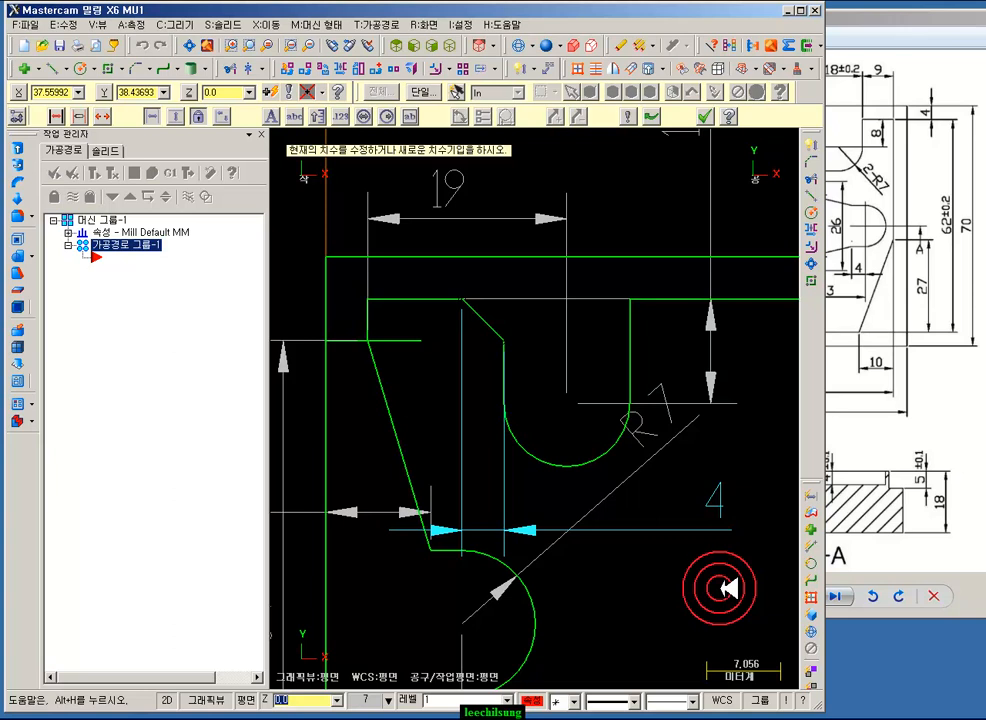
- Switch to the drawing image and examine the upper-right notch's width, depth, edge offset and fillet radii
{"action": "scroll", "coordinate": [715, 579], "scroll_direction": "down", "scroll_amount": 1}
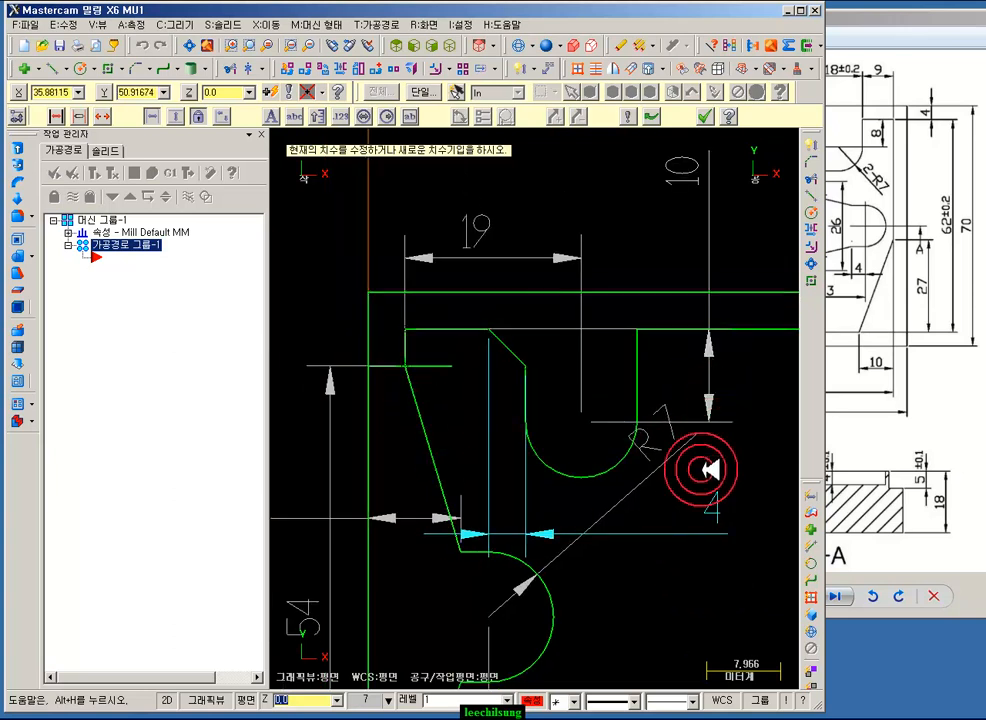
{"action": "scroll", "coordinate": [345, 336], "scroll_direction": "down", "scroll_amount": 1}
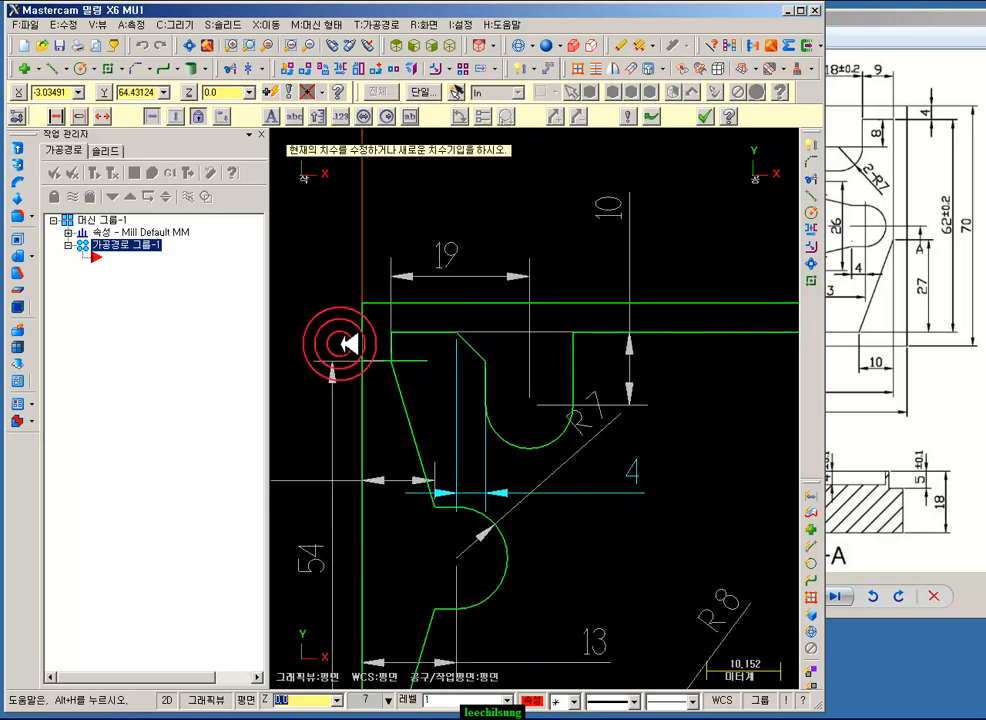
{"action": "scroll", "coordinate": [545, 352], "scroll_direction": "up", "scroll_amount": 1}
{"action": "scroll", "coordinate": [420, 328], "scroll_direction": "up", "scroll_amount": 1}
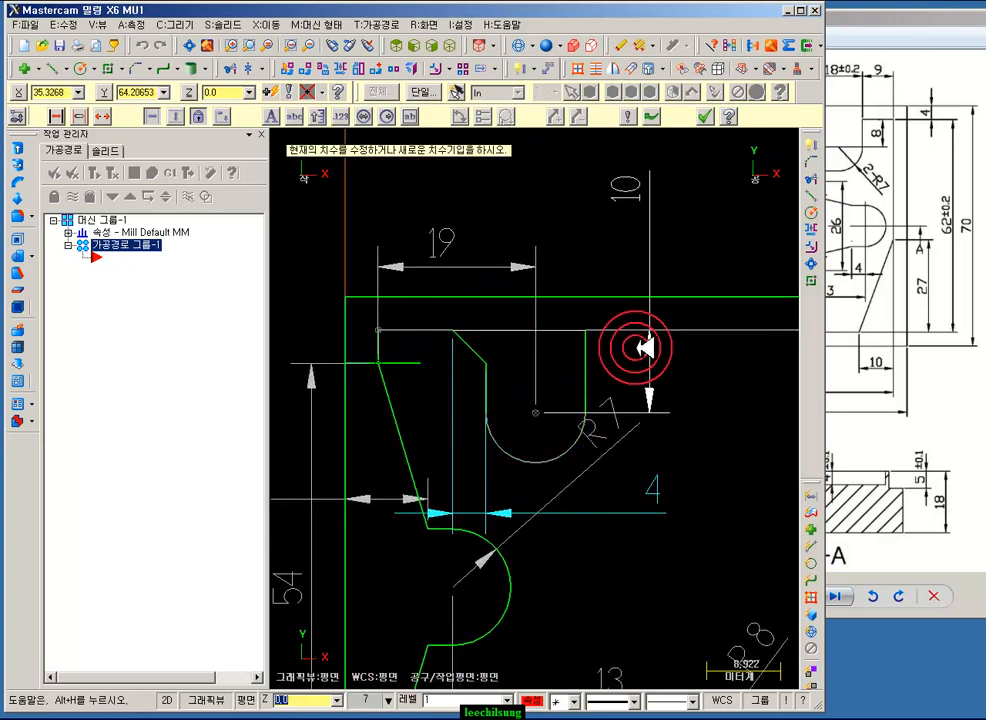
{"action": "left_click", "coordinate": [205, 685]}
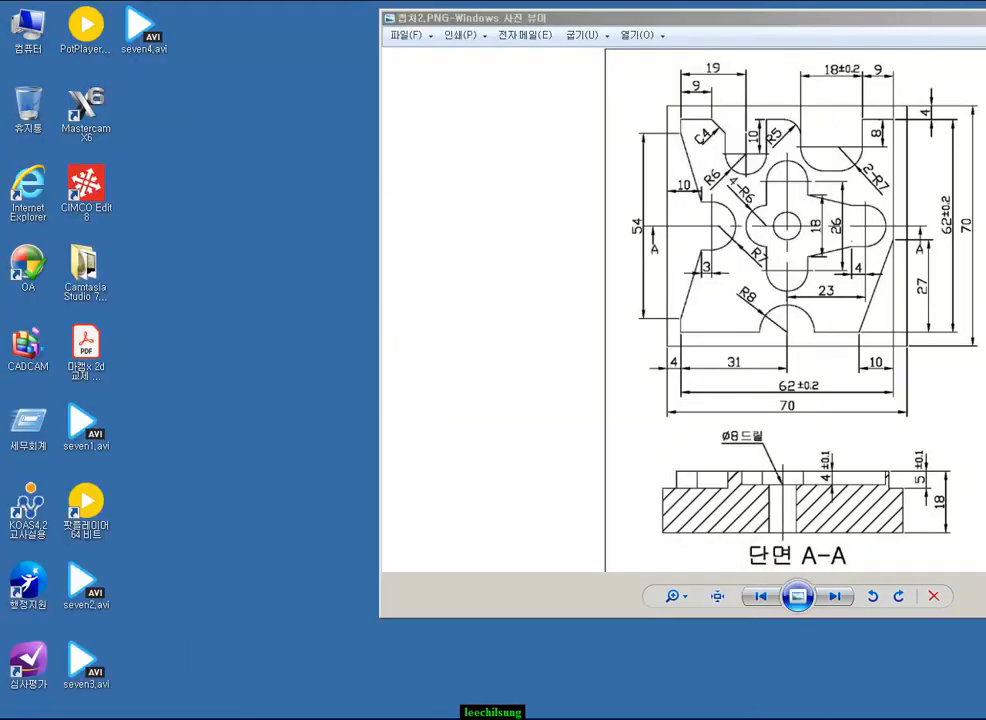
{"action": "mouse_move", "coordinate": [766, 142]}
{"action": "left_mouse_down"}
{"action": "mouse_move", "coordinate": [831, 159]}
{"action": "mouse_move", "coordinate": [858, 182]}
{"action": "left_mouse_up"}
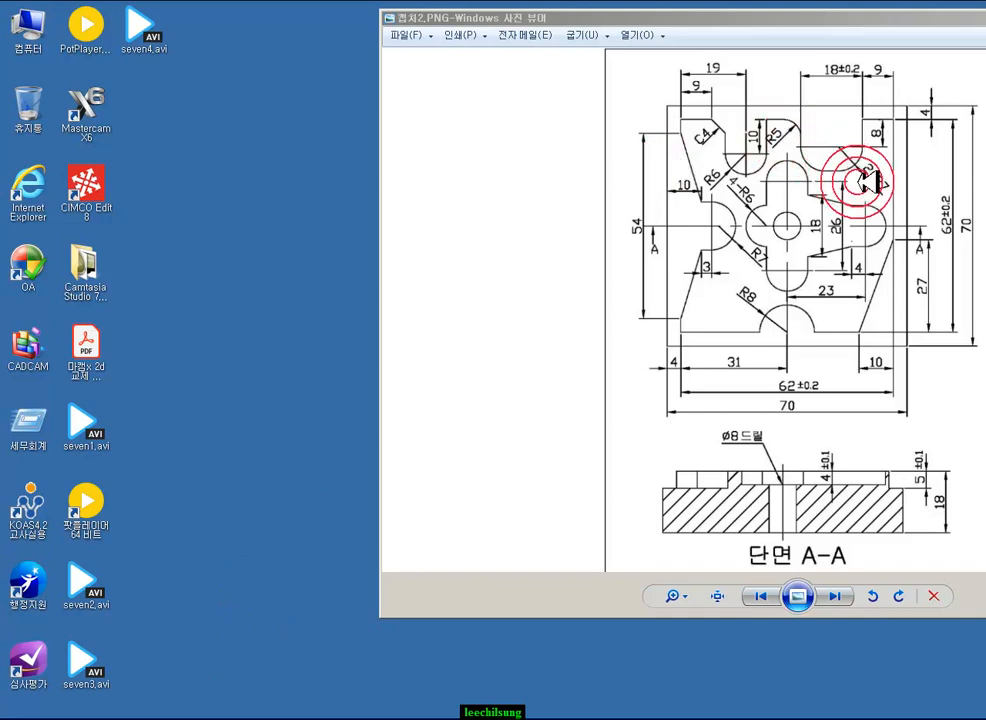
{"action": "mouse_move", "coordinate": [800, 148]}
{"action": "left_mouse_down"}
{"action": "mouse_move", "coordinate": [780, 82]}
{"action": "mouse_move", "coordinate": [898, 154]}
{"action": "mouse_move", "coordinate": [862, 190]}
{"action": "left_mouse_up"}
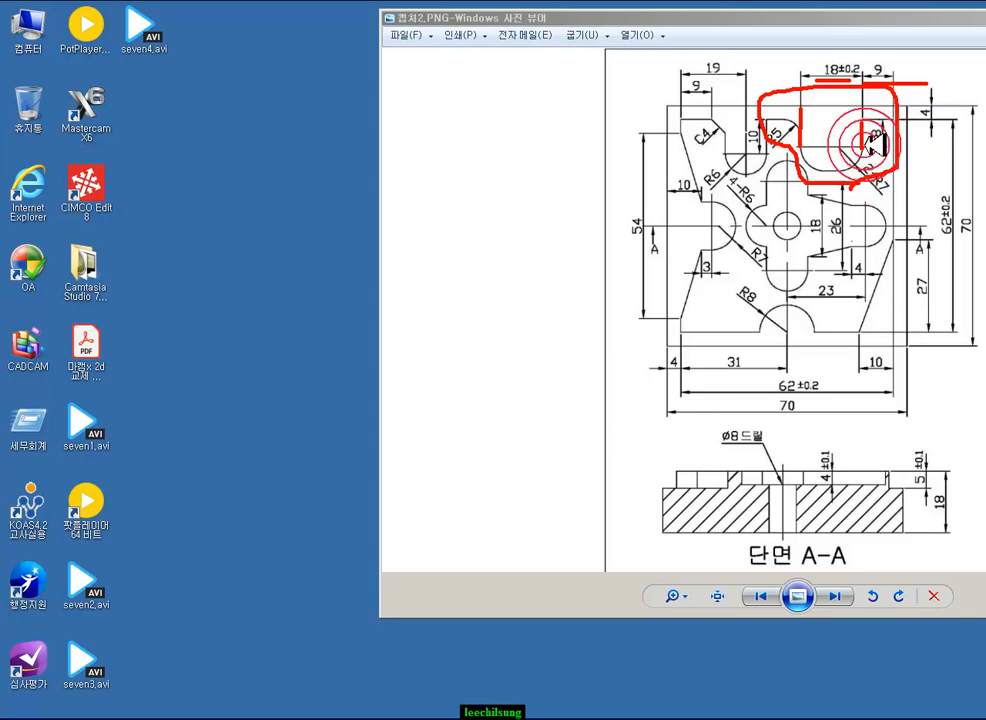
{"action": "left_click_drag", "start_coordinate": [876, 193], "coordinate": [877, 188]}
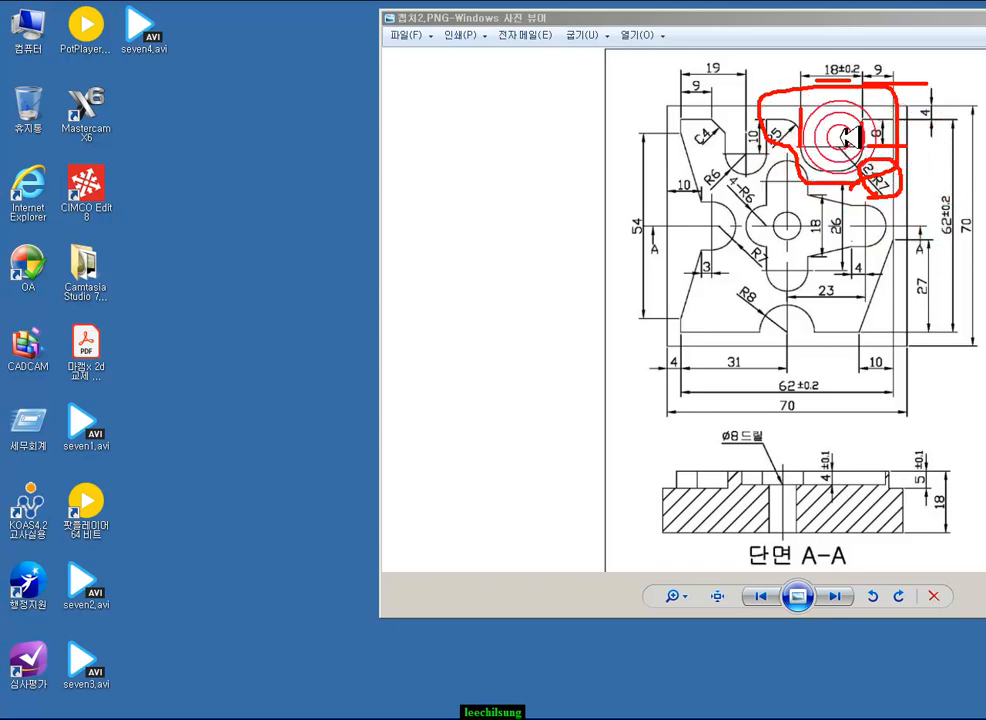
{"action": "right_click", "coordinate": [532, 141]}
{"action": "left_click", "coordinate": [577, 284]}
{"action": "key", "text": "alt+Tab"}
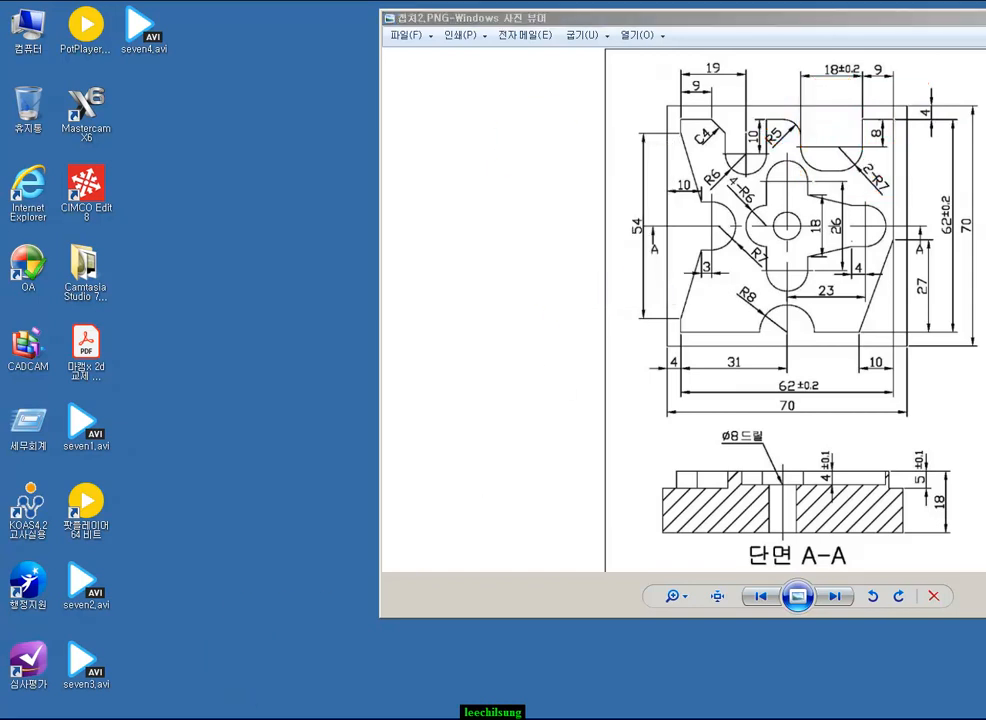
- Finish dimensioning back in Mastercam, and delete all dimensions plus the short horizontal helper line at the profile's upper-left corner
{"action": "scroll", "coordinate": [638, 370], "scroll_direction": "down", "scroll_amount": 8}
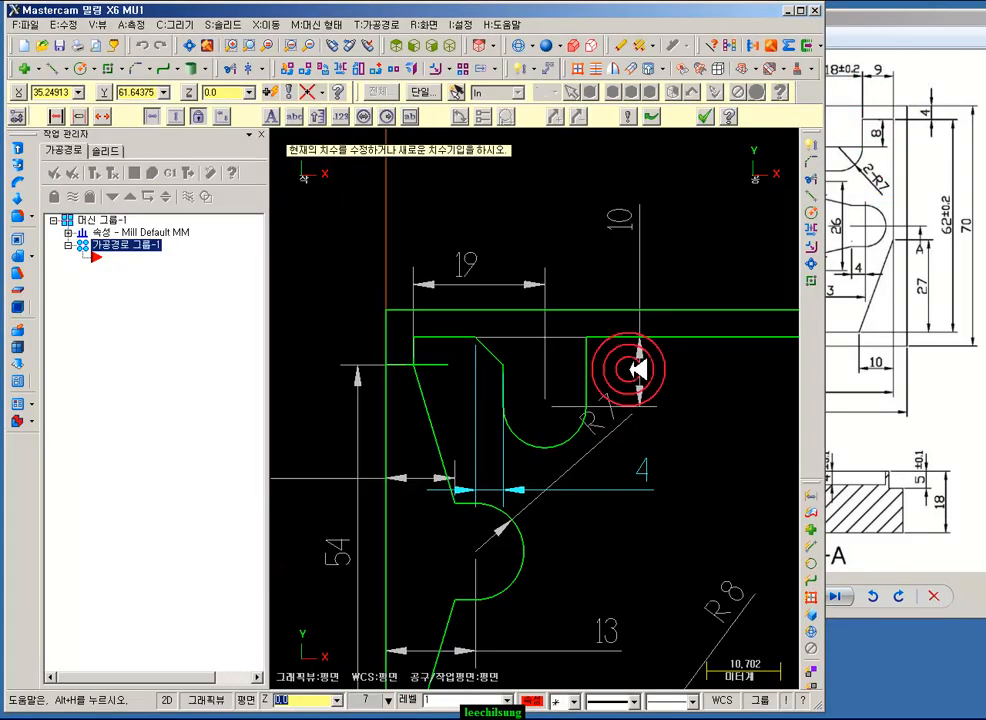
{"action": "left_click", "coordinate": [709, 116]}
{"action": "scroll", "coordinate": [422, 282], "scroll_direction": "down", "scroll_amount": 3}
{"action": "scroll", "coordinate": [585, 315], "scroll_direction": "up", "scroll_amount": 2}
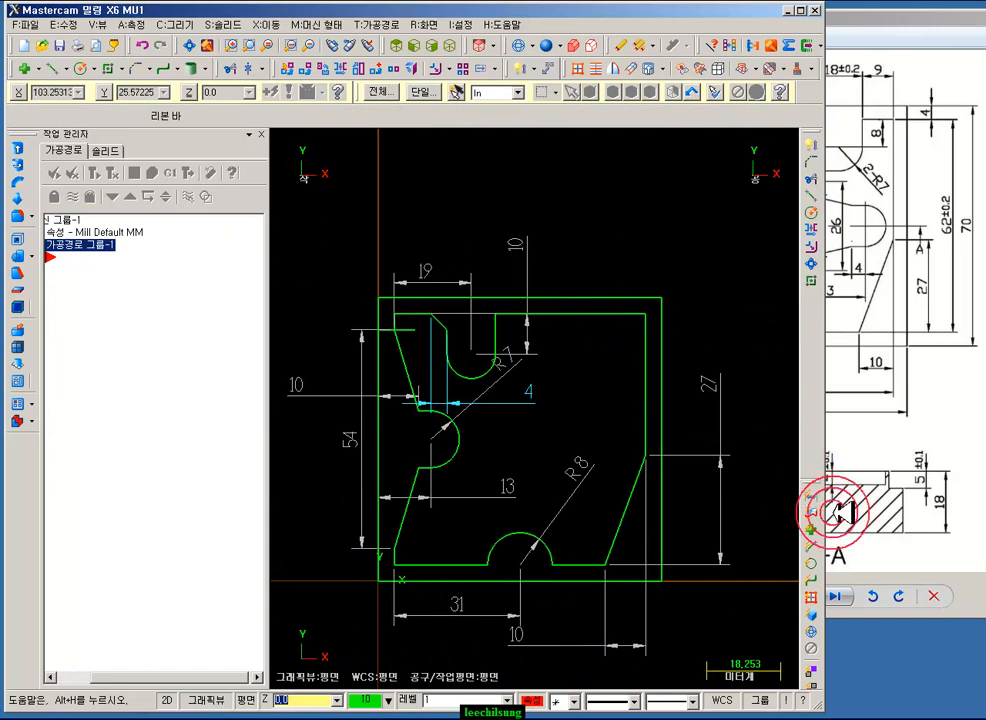
{"action": "left_click", "coordinate": [625, 44]}
{"action": "scroll", "coordinate": [564, 286], "scroll_direction": "down", "scroll_amount": 3}
{"action": "scroll", "coordinate": [572, 308], "scroll_direction": "up", "scroll_amount": 2}
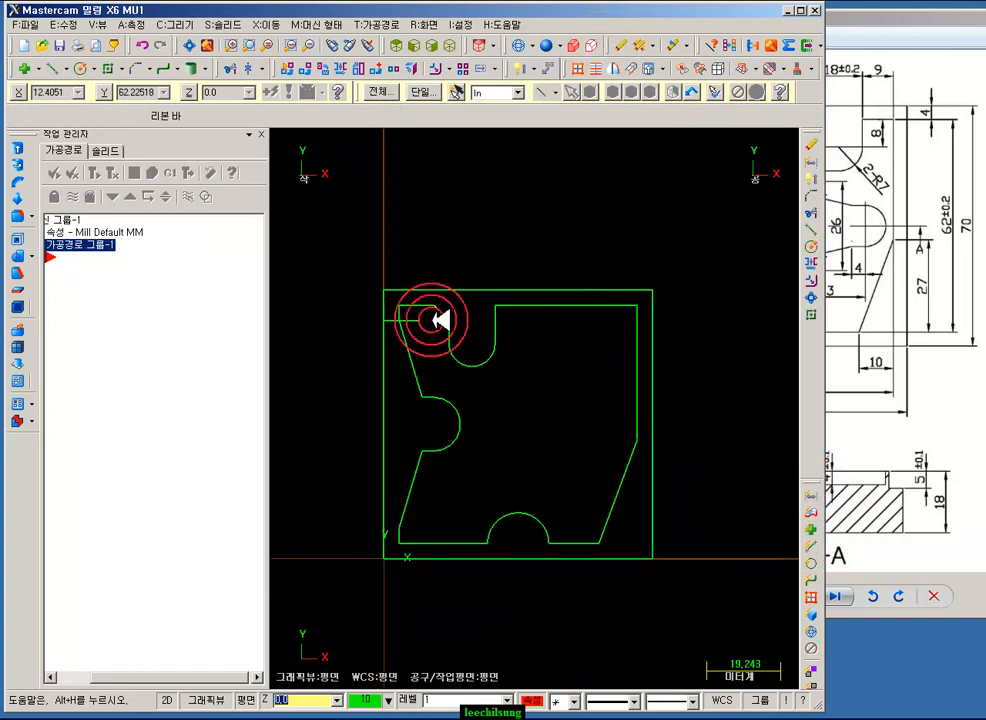
{"action": "left_click", "coordinate": [620, 44]}
{"action": "scroll", "coordinate": [493, 319], "scroll_direction": "up", "scroll_amount": 4}
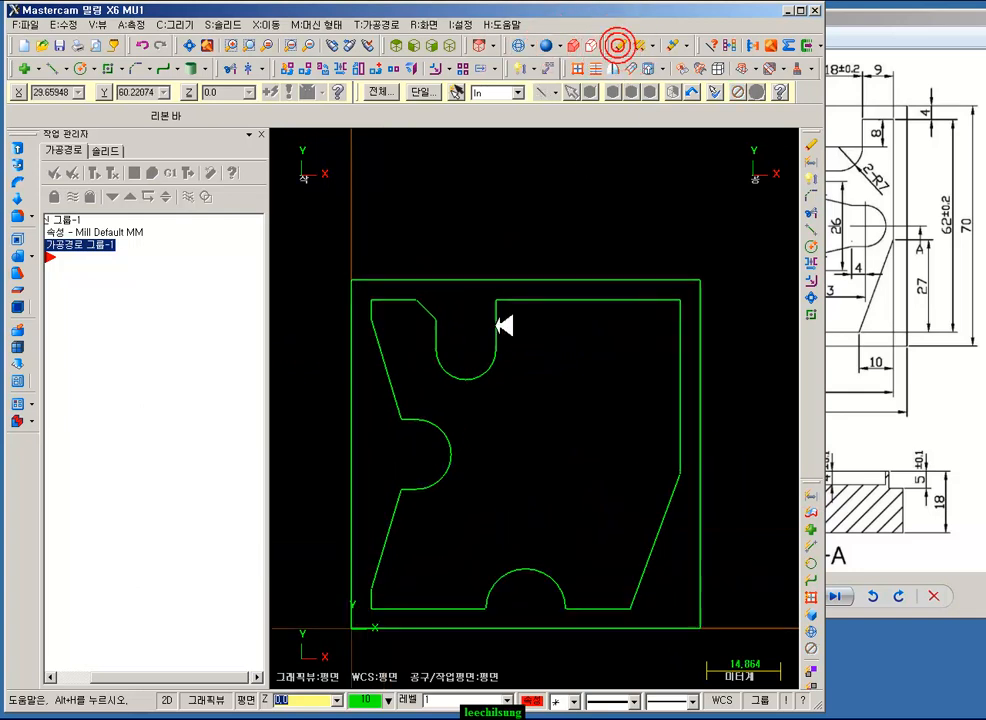
- Draw a rectangle about 18.6 by 18.4 mm whose upper-right corner lies 9 mm left of the profile's upper-right corner
{"action": "scroll", "coordinate": [471, 343], "scroll_direction": "down", "scroll_amount": 2}
{"action": "scroll", "coordinate": [669, 350], "scroll_direction": "up", "scroll_amount": 4}
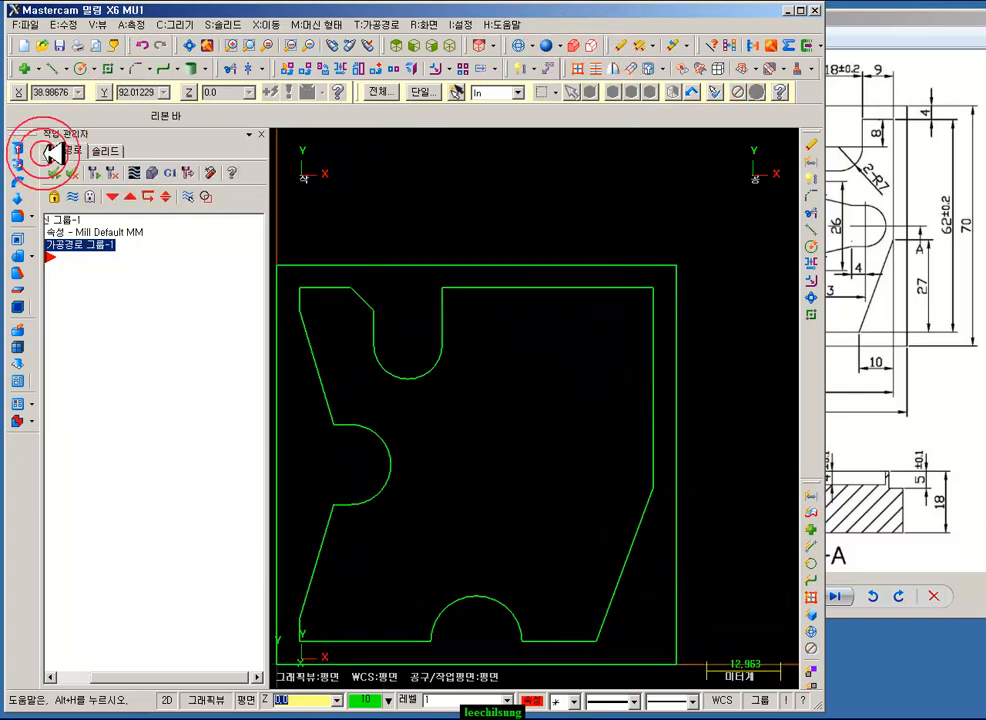
{"action": "left_click", "coordinate": [122, 69]}
{"action": "left_click", "coordinate": [142, 108]}
{"action": "left_click", "coordinate": [178, 430]}
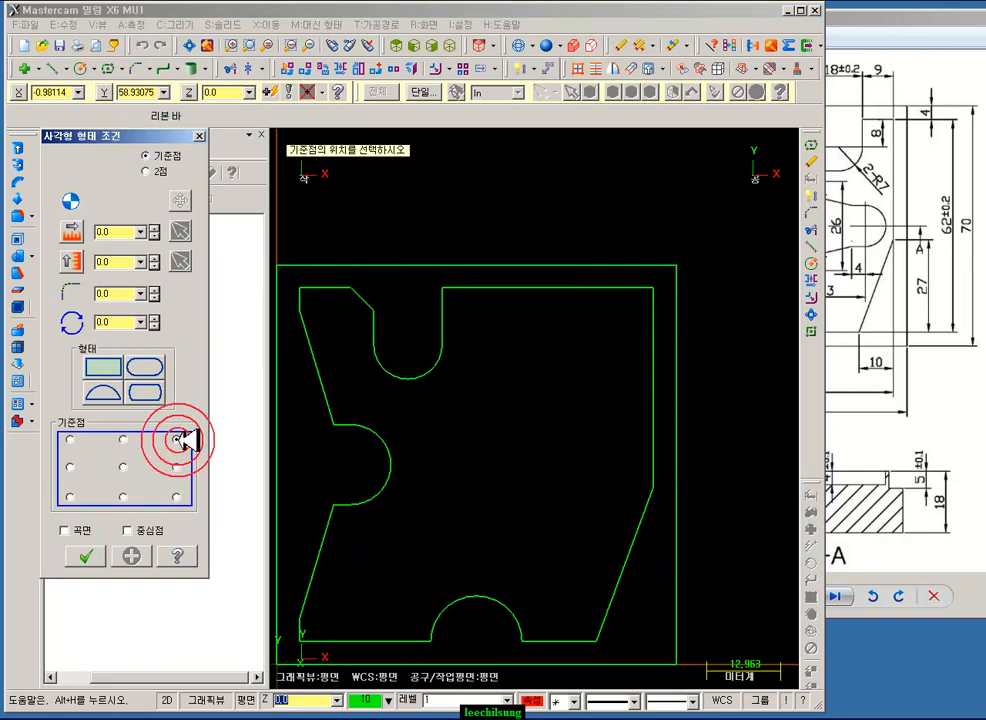
{"action": "left_click", "coordinate": [655, 289]}
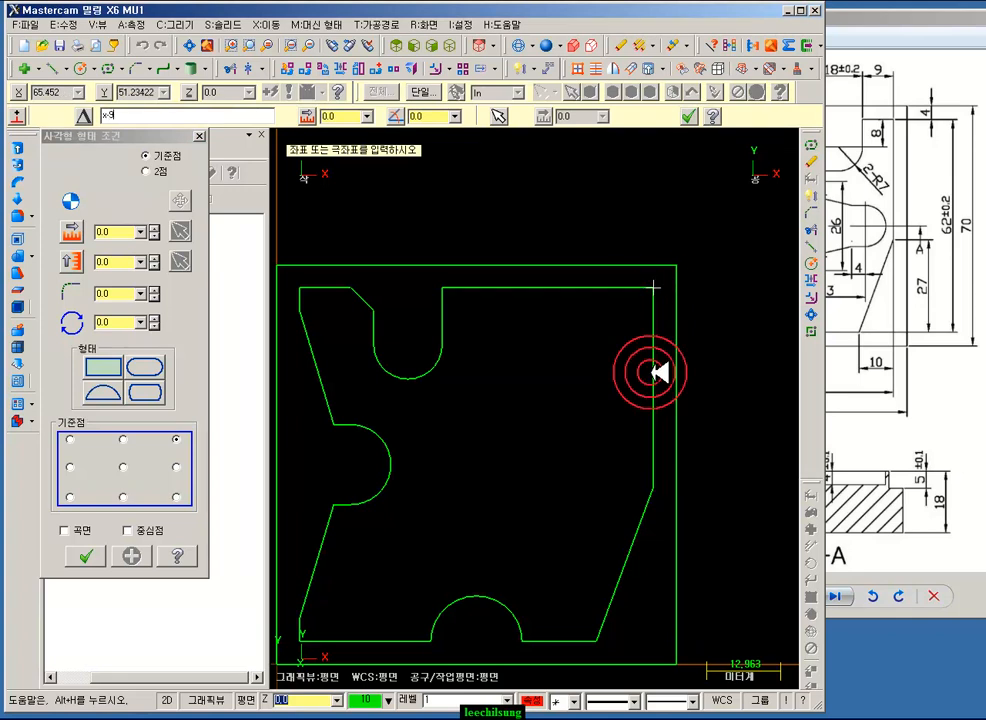
{"action": "type", "text": "x-9"}
{"action": "key", "text": "Return"}
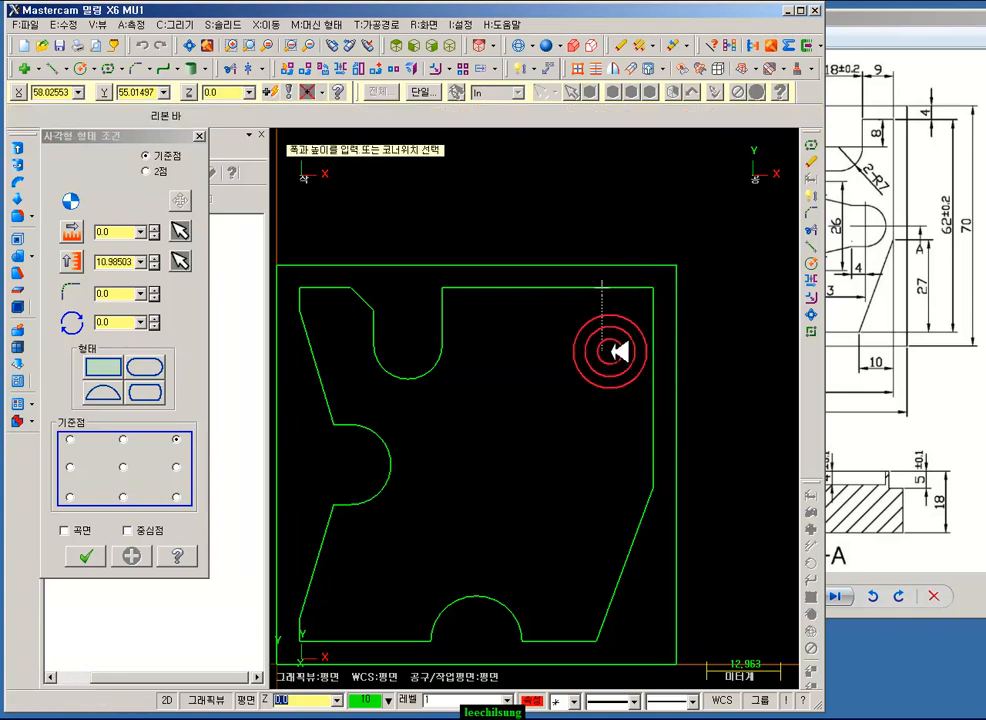
{"action": "left_click", "coordinate": [497, 393]}
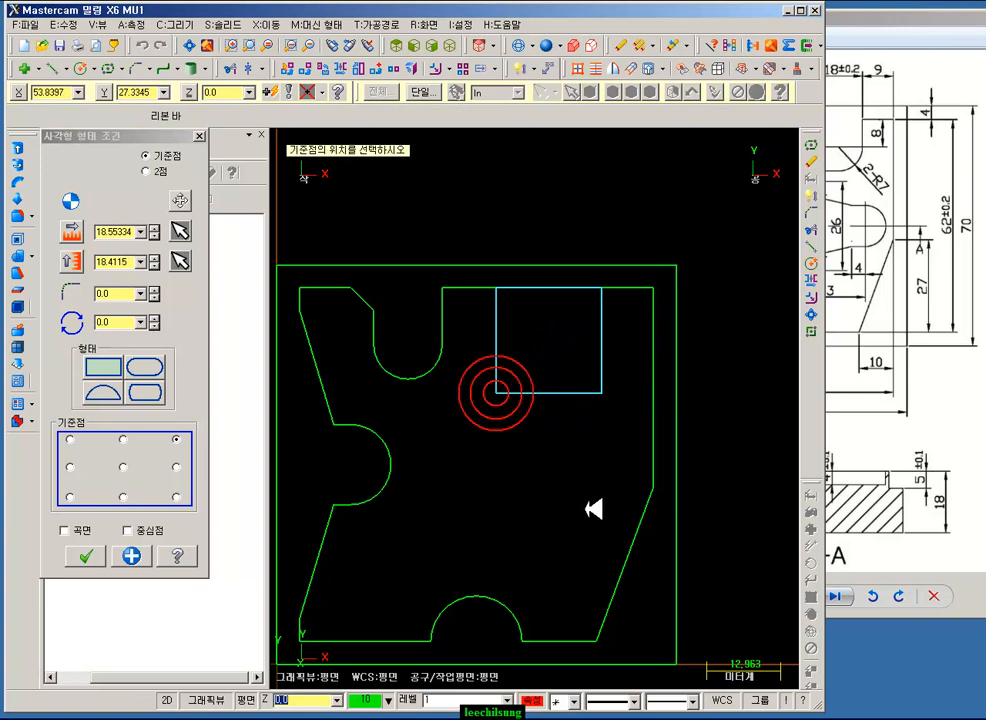
- Set the rectangle's height to 18 mm and its width to 15 mm, and finish the rectangle
{"action": "left_click", "coordinate": [128, 262]}
{"action": "type", "text": "18"}
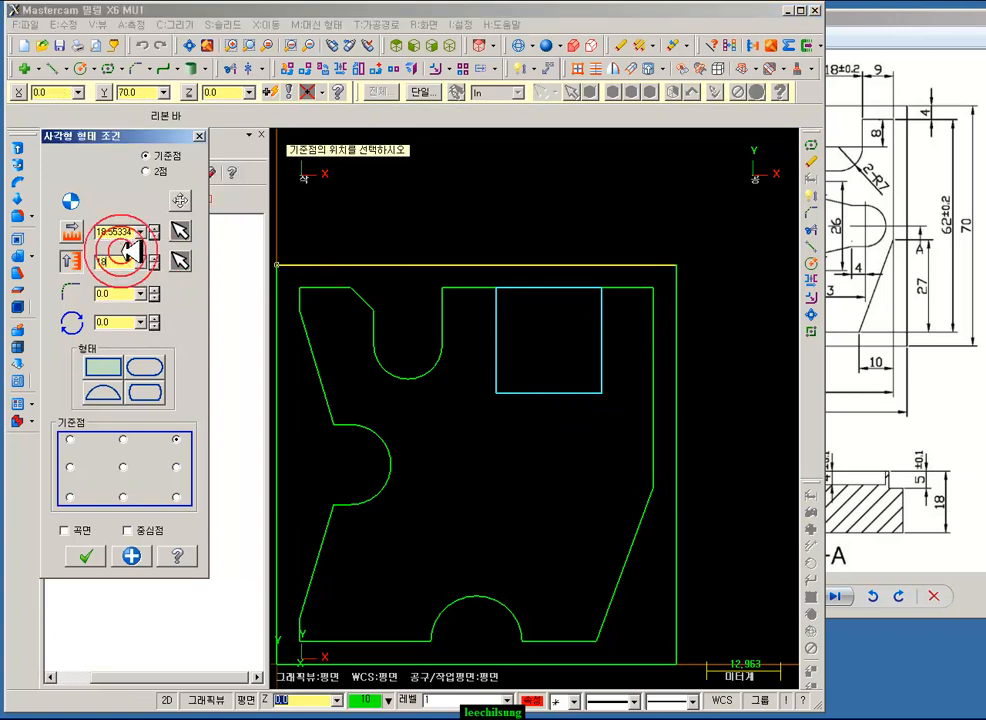
{"action": "type", "text": ".0"}
{"action": "left_click", "coordinate": [116, 231]}
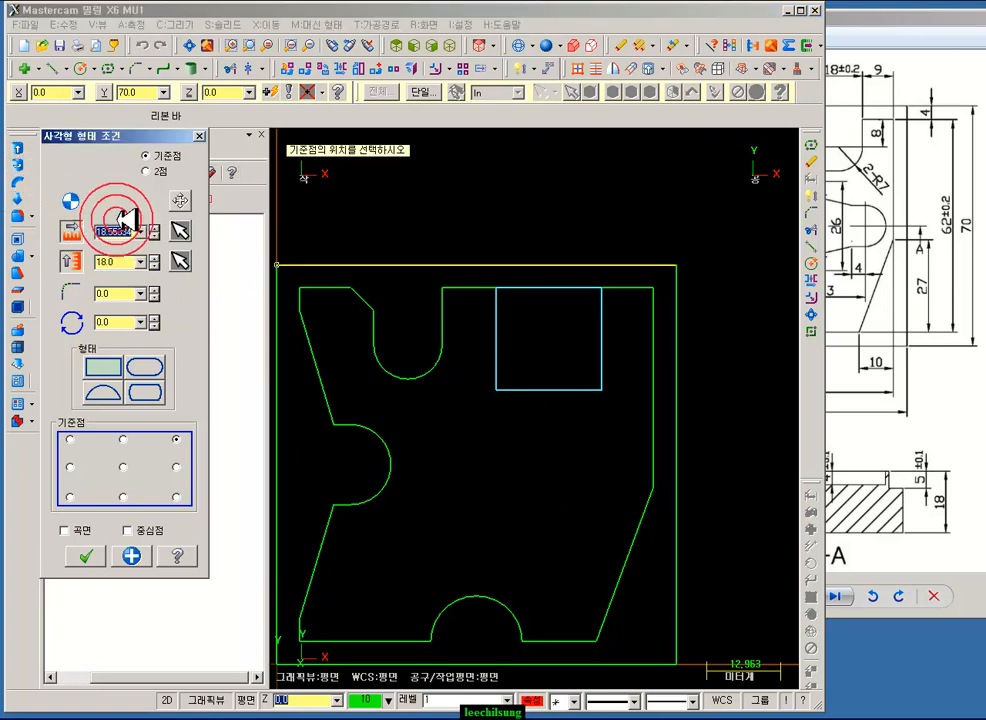
{"action": "key", "text": "Return"}
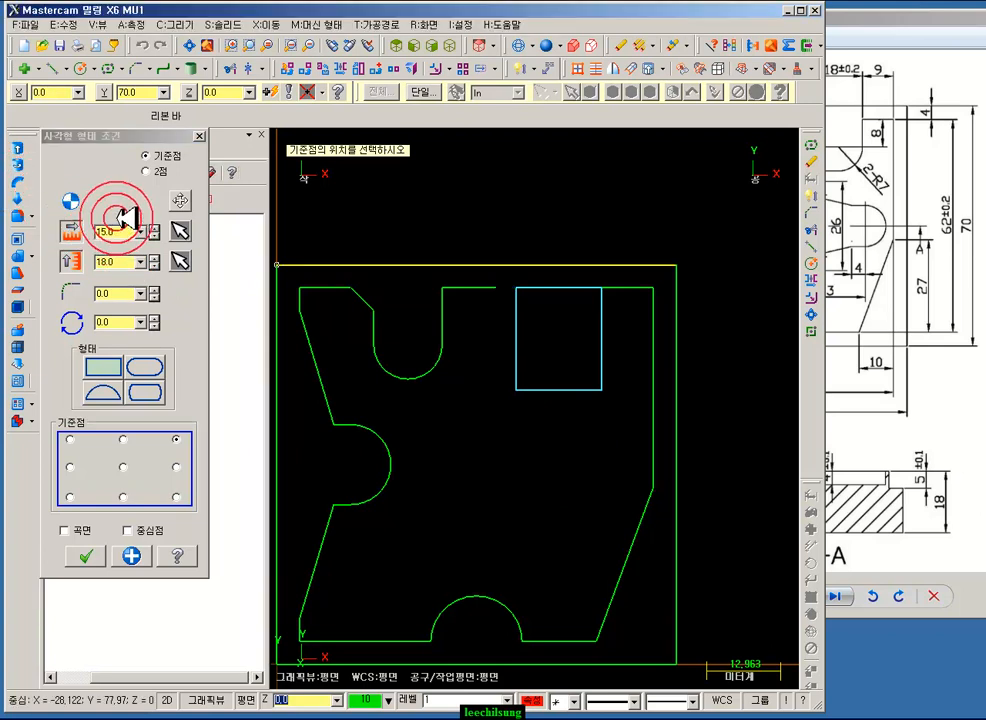
{"action": "scroll", "coordinate": [590, 275], "scroll_direction": "up", "scroll_amount": 2}
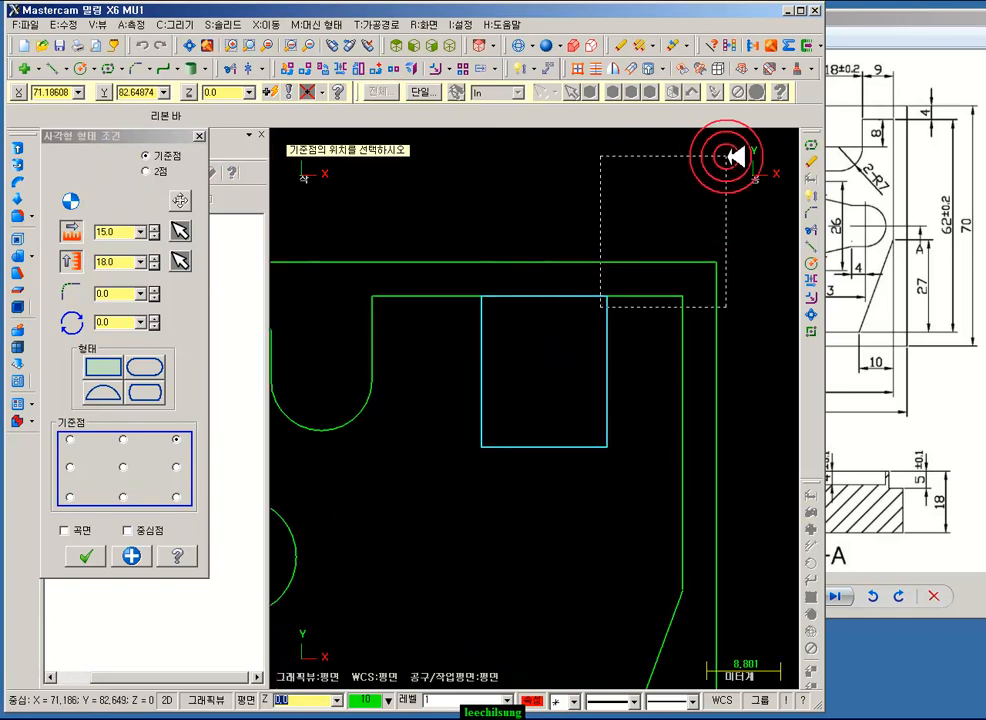
{"action": "left_click", "coordinate": [86, 556]}
- Divide the profile's top edge to remove the part spanning the new rectangle, opening the second top notch
{"action": "scroll", "coordinate": [600, 330], "scroll_direction": "up", "scroll_amount": 2}
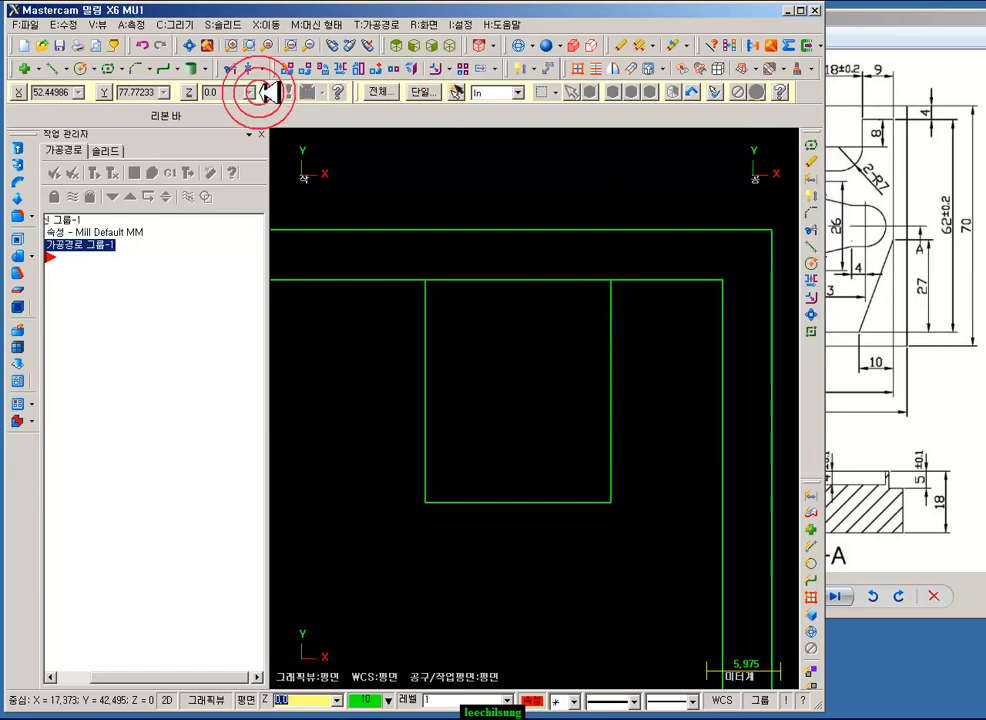
{"action": "left_click", "coordinate": [236, 68]}
{"action": "left_click", "coordinate": [452, 280]}
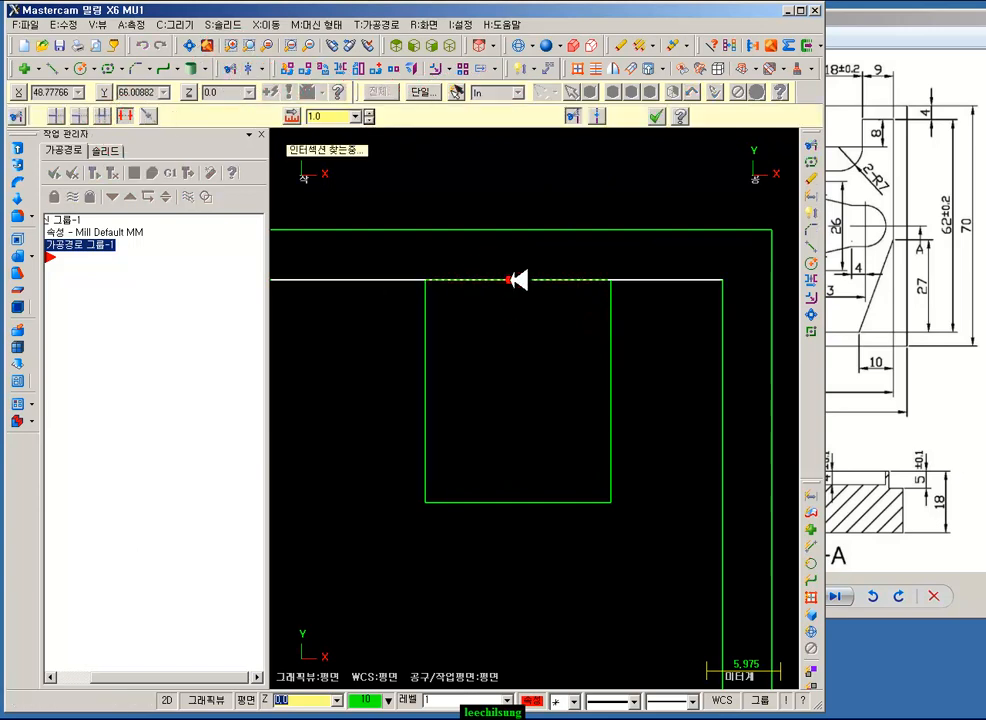
{"action": "scroll", "coordinate": [526, 342], "scroll_direction": "down", "scroll_amount": 1}
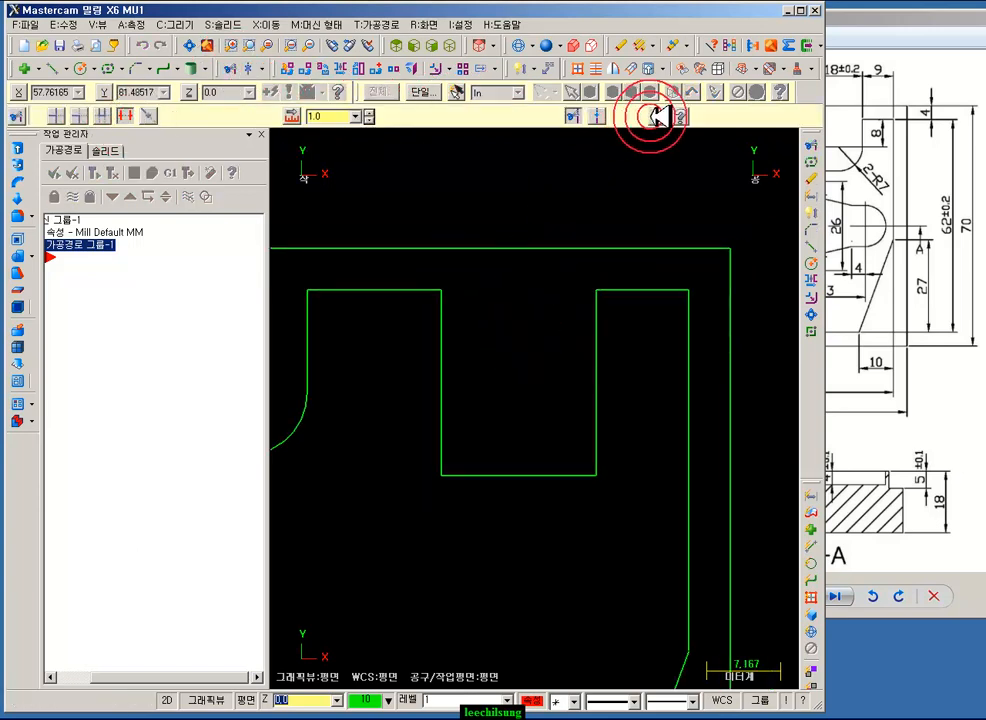
{"action": "left_click", "coordinate": [655, 116]}
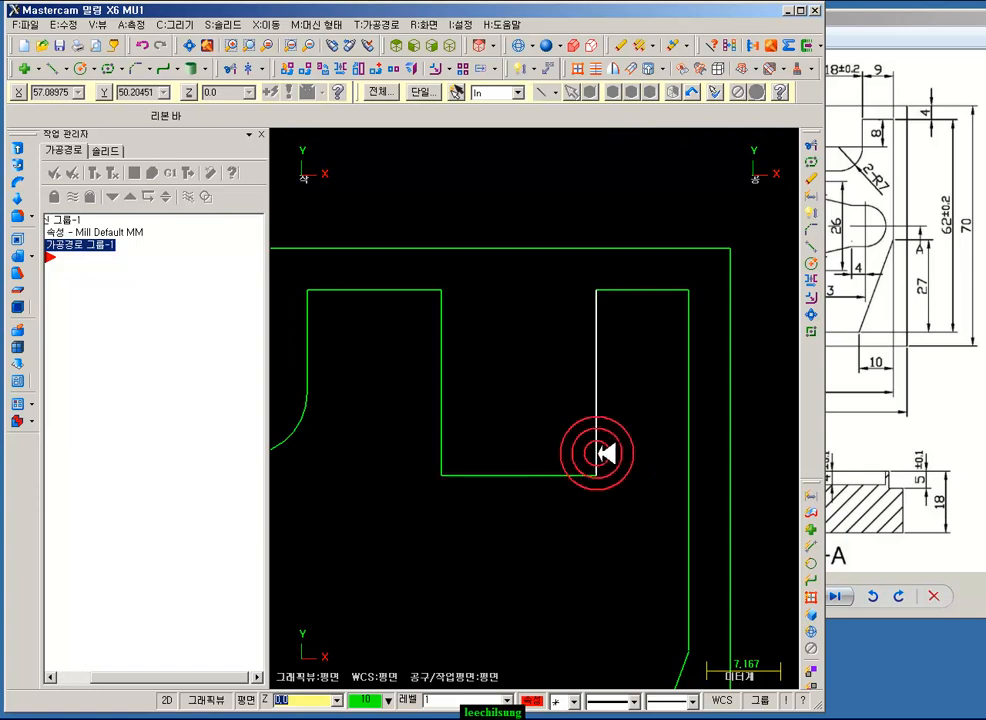
- Fillet both lower corners of the rectangular notch with a 7 mm radius
{"action": "left_click", "coordinate": [160, 68]}
{"action": "left_click", "coordinate": [178, 96]}
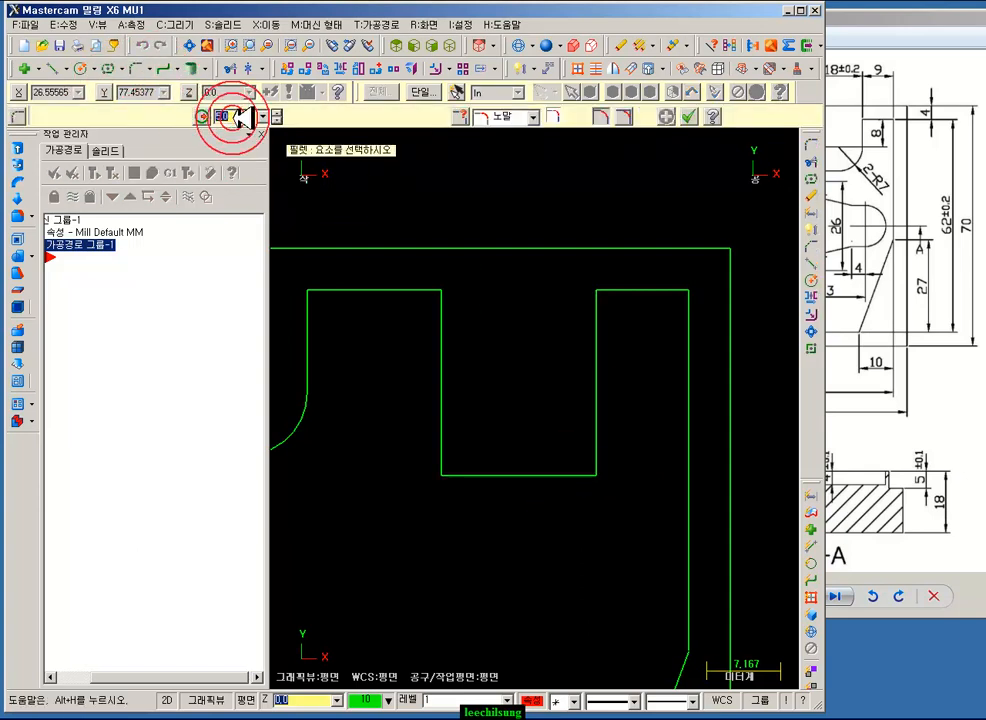
{"action": "left_click", "coordinate": [355, 132]}
{"action": "left_click", "coordinate": [441, 400]}
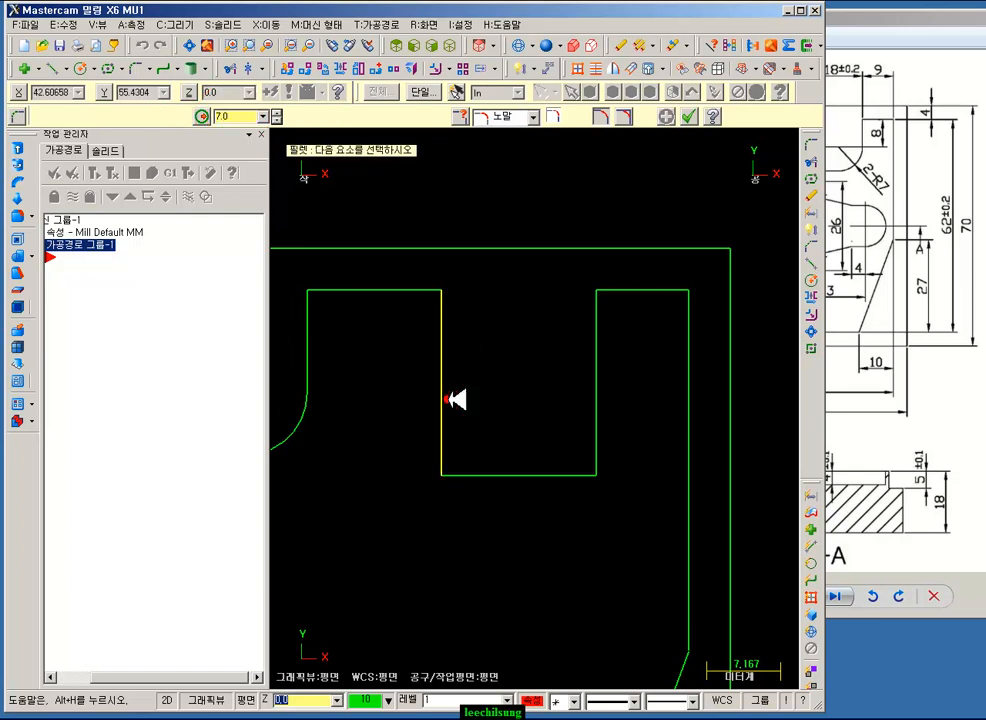
{"action": "left_click", "coordinate": [538, 481]}
{"action": "left_click", "coordinate": [569, 462]}
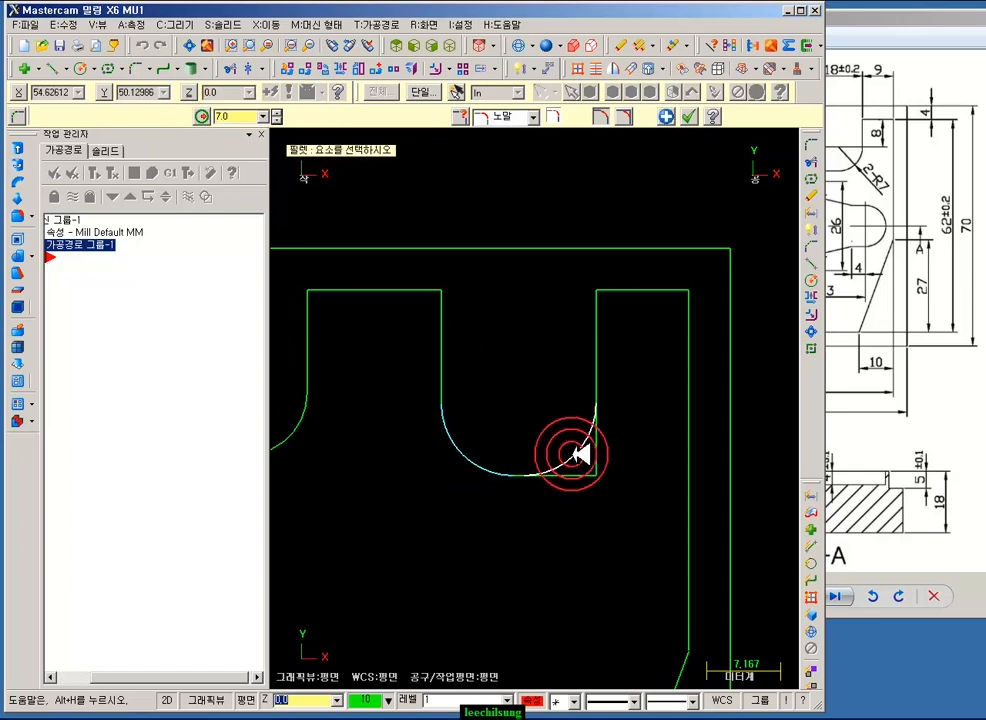
{"action": "left_click", "coordinate": [677, 143]}
{"action": "left_click", "coordinate": [689, 117]}
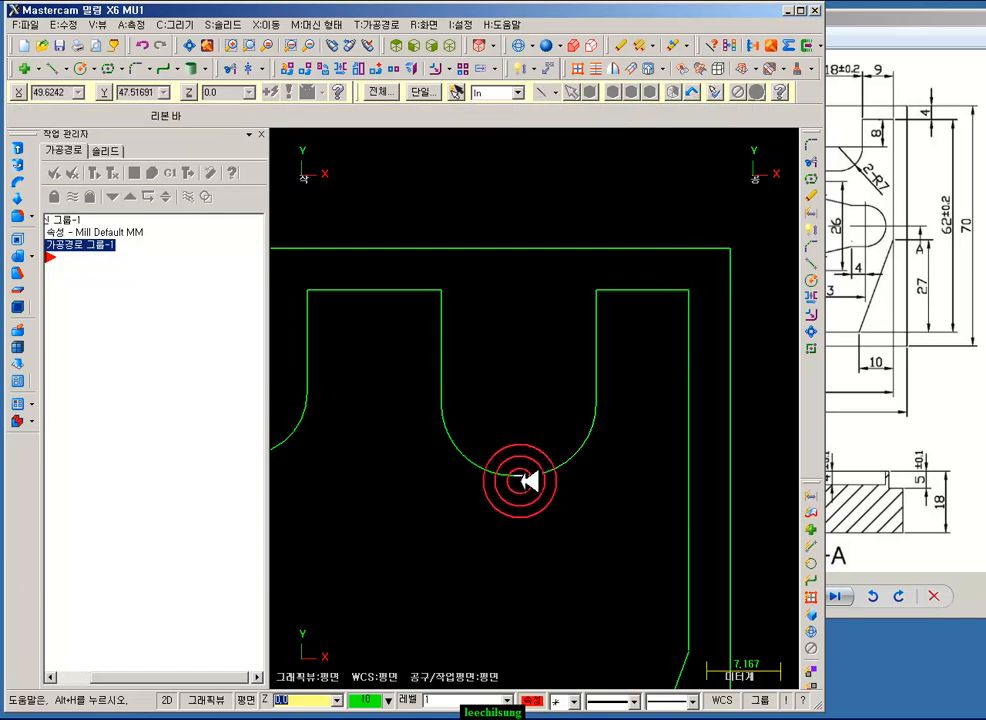
- Add a horizontal smart dimension across the upper-right notch's opening, placed above the part outline
{"action": "scroll", "coordinate": [528, 481], "scroll_direction": "down", "scroll_amount": 1}
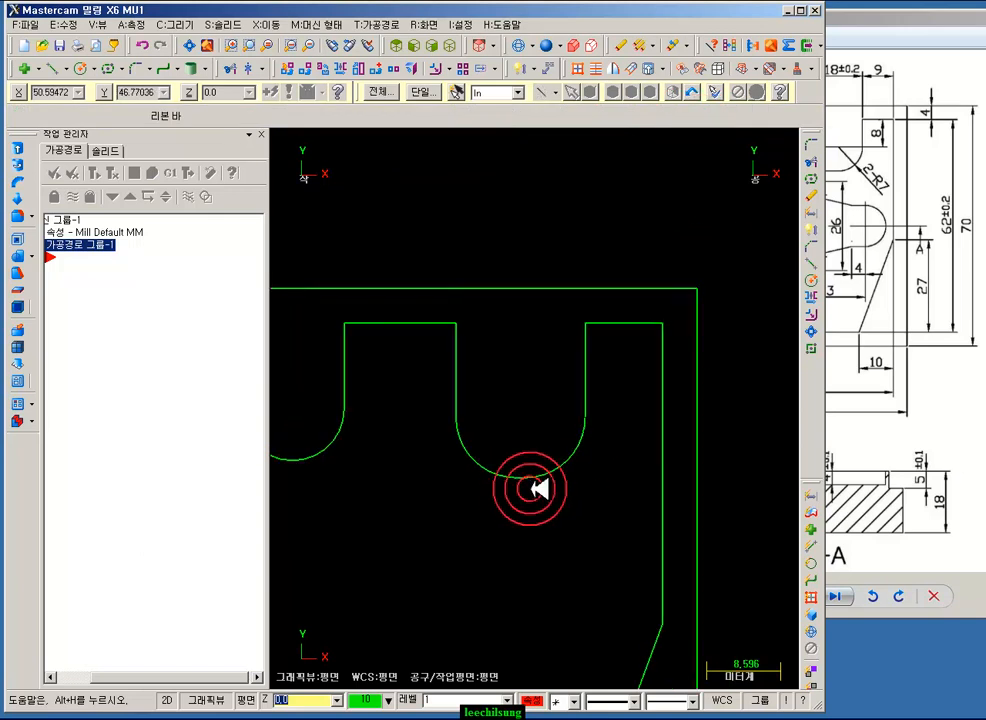
{"action": "left_click", "coordinate": [521, 68]}
{"action": "left_click", "coordinate": [585, 323]}
{"action": "left_click", "coordinate": [458, 324]}
{"action": "left_click", "coordinate": [541, 219]}
{"action": "scroll", "coordinate": [630, 283], "scroll_direction": "down", "scroll_amount": 1}
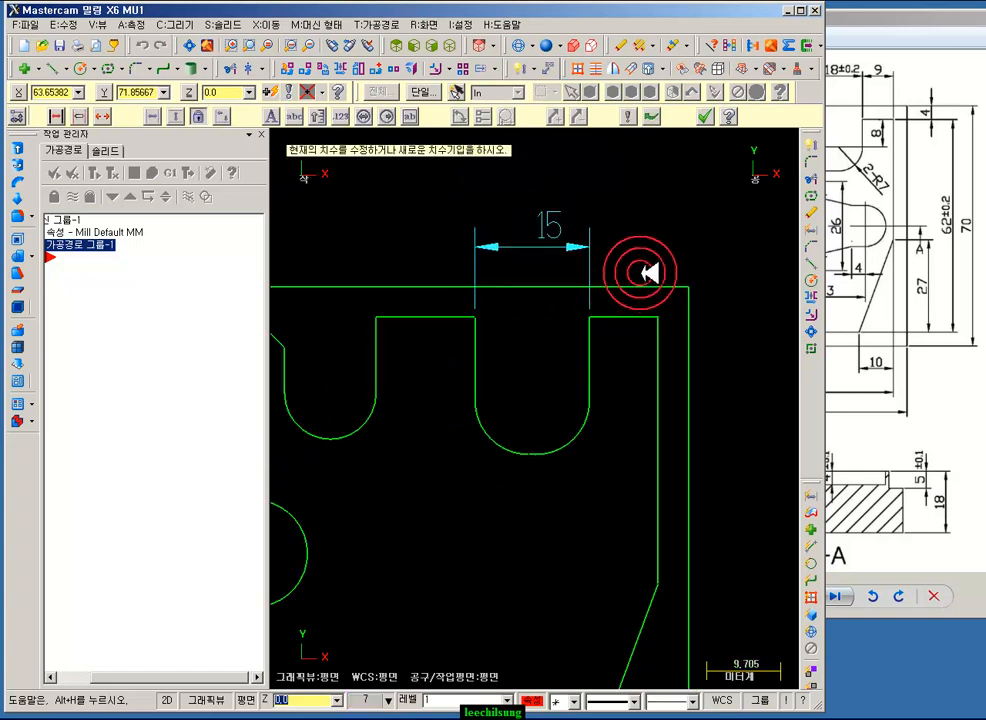
{"action": "scroll", "coordinate": [648, 272], "scroll_direction": "down", "scroll_amount": 1}
{"action": "left_click", "coordinate": [706, 116]}
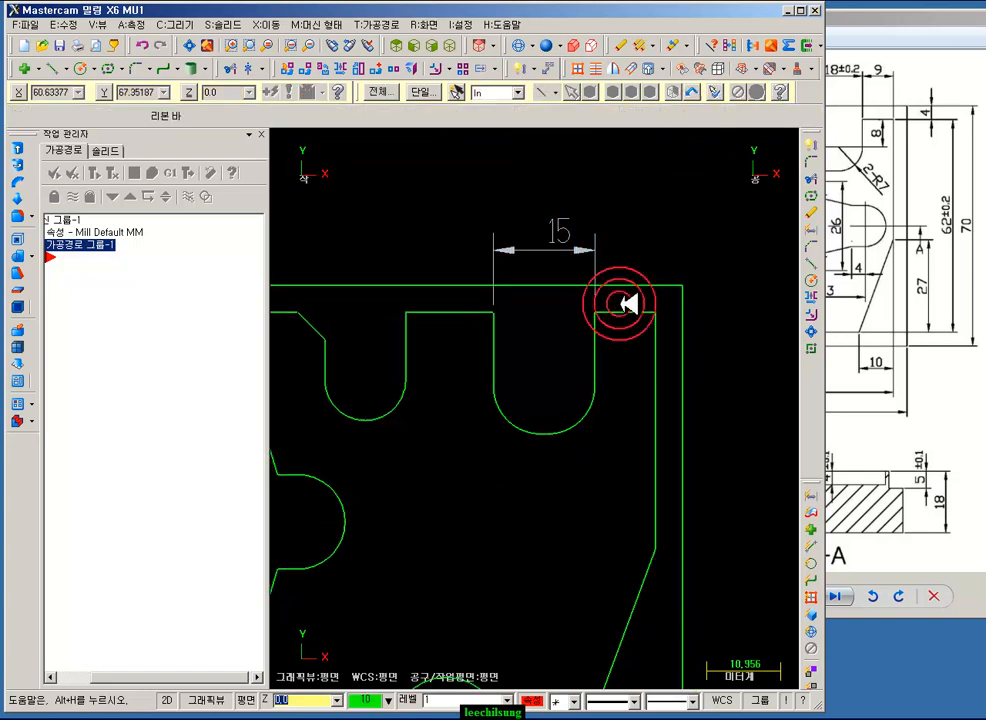
- Move the notch's left side, its lower-left fillet and the adjoining top edge segment by -3 mm in X, without copying
{"action": "left_click", "coordinate": [652, 388]}
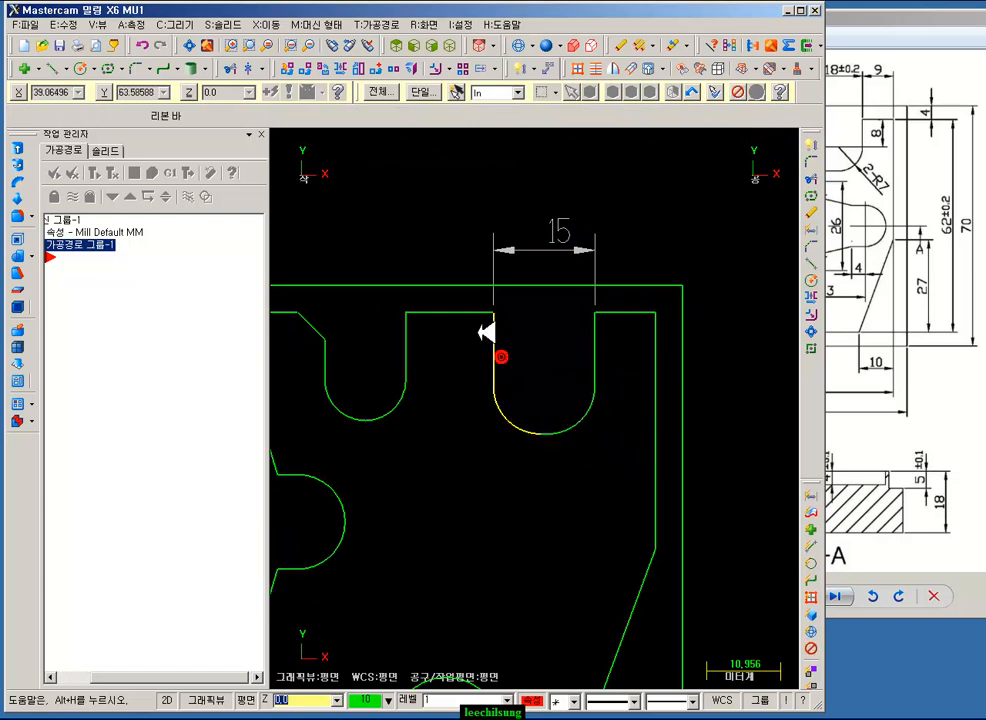
{"action": "left_click", "coordinate": [550, 436]}
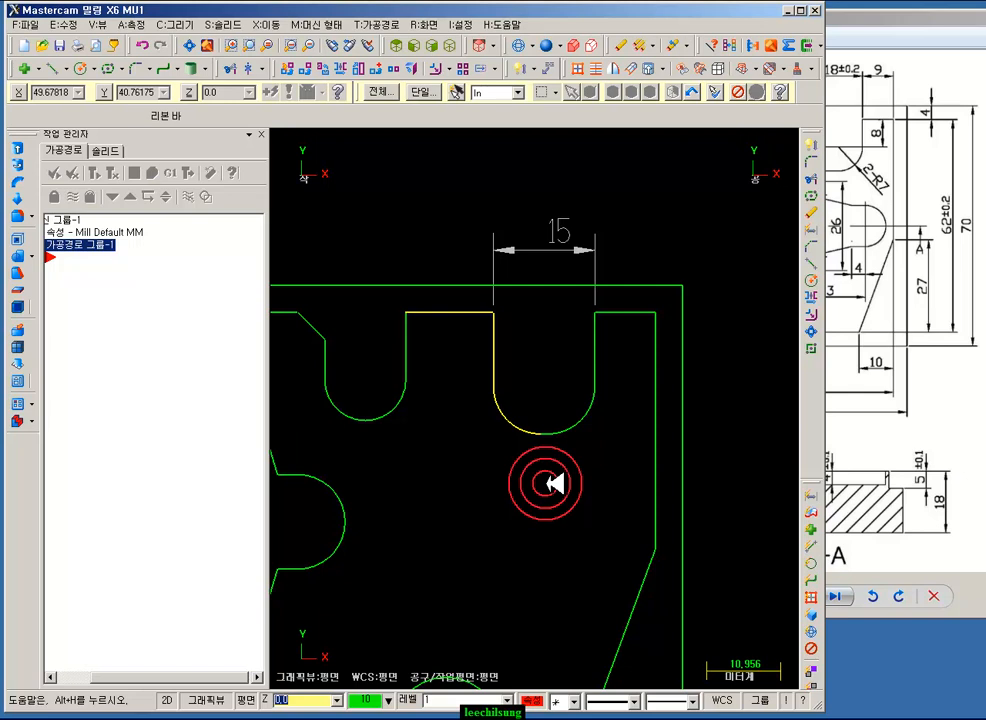
{"action": "left_click", "coordinate": [302, 67]}
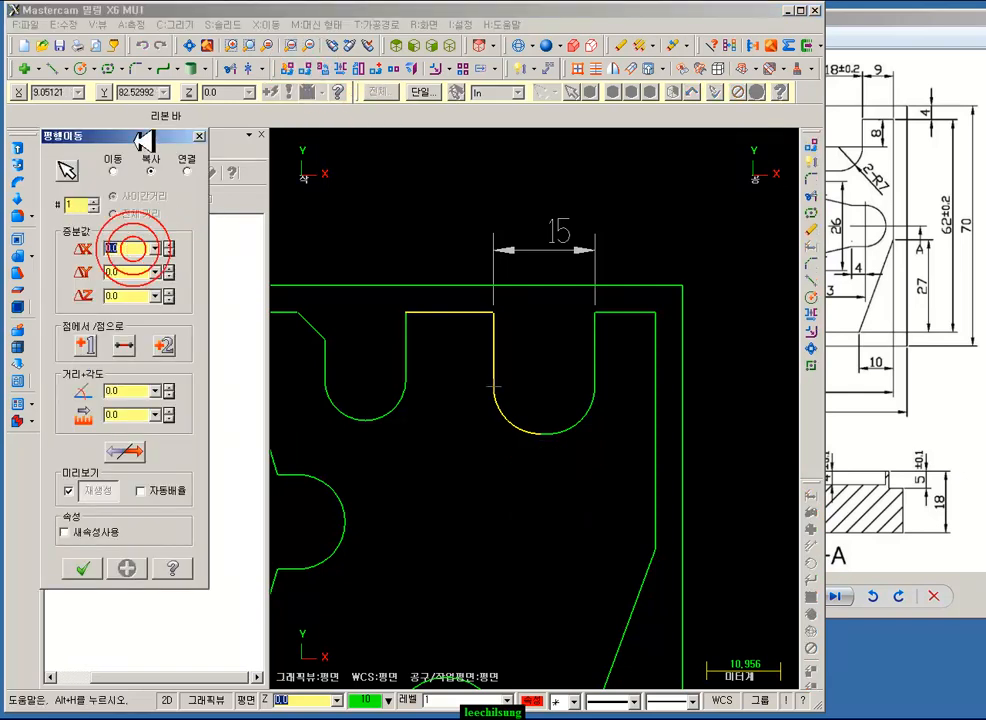
{"action": "type", "text": "-3"}
{"action": "key", "text": "Return"}
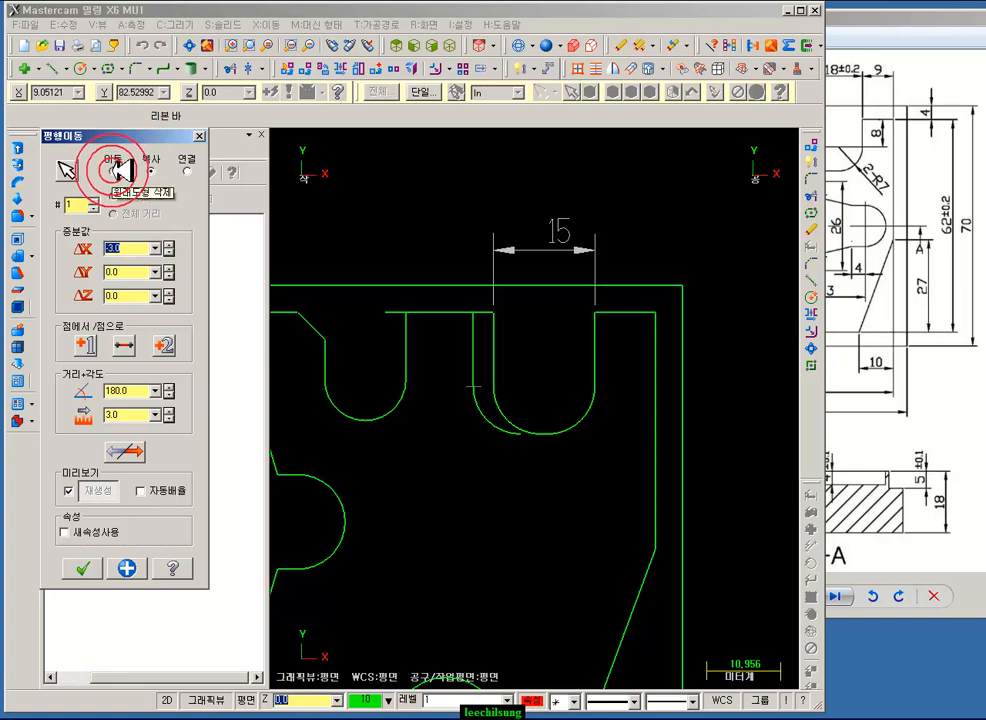
{"action": "left_click", "coordinate": [113, 170]}
{"action": "left_click", "coordinate": [83, 568]}
- Trim the shifted top edge segment at the first notch's right side, and extend the second notch's short bottom line to both fillets
{"action": "scroll", "coordinate": [526, 396], "scroll_direction": "up", "scroll_amount": 3}
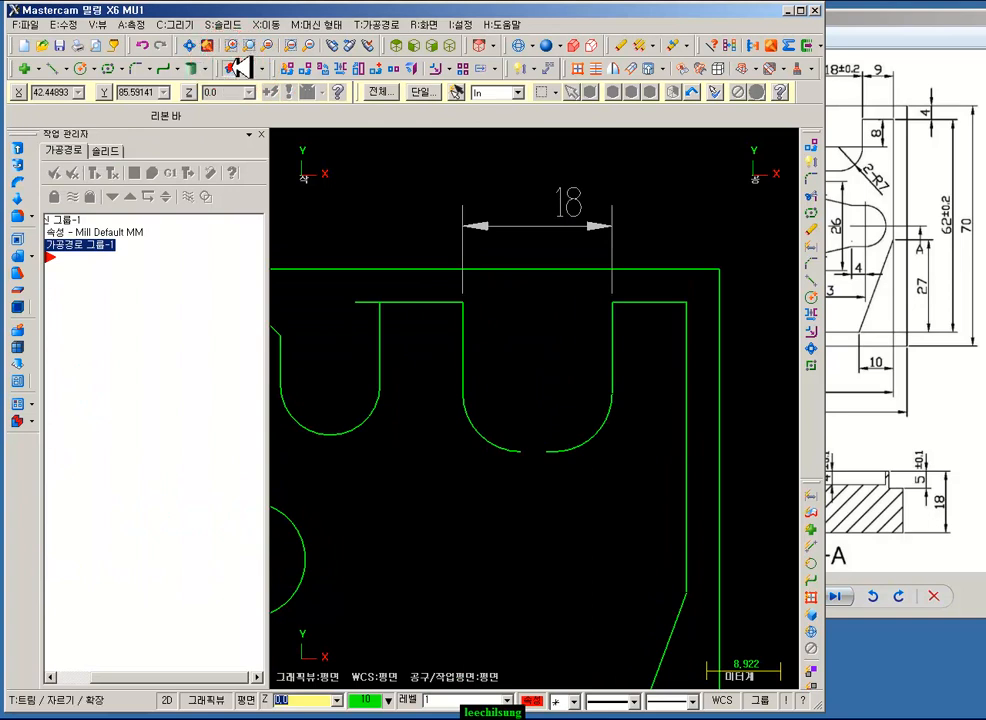
{"action": "left_click", "coordinate": [237, 68]}
{"action": "left_click", "coordinate": [56, 116]}
{"action": "left_click", "coordinate": [381, 334]}
{"action": "scroll", "coordinate": [540, 451], "scroll_direction": "up", "scroll_amount": 5}
{"action": "left_click", "coordinate": [474, 437]}
{"action": "left_click", "coordinate": [562, 456]}
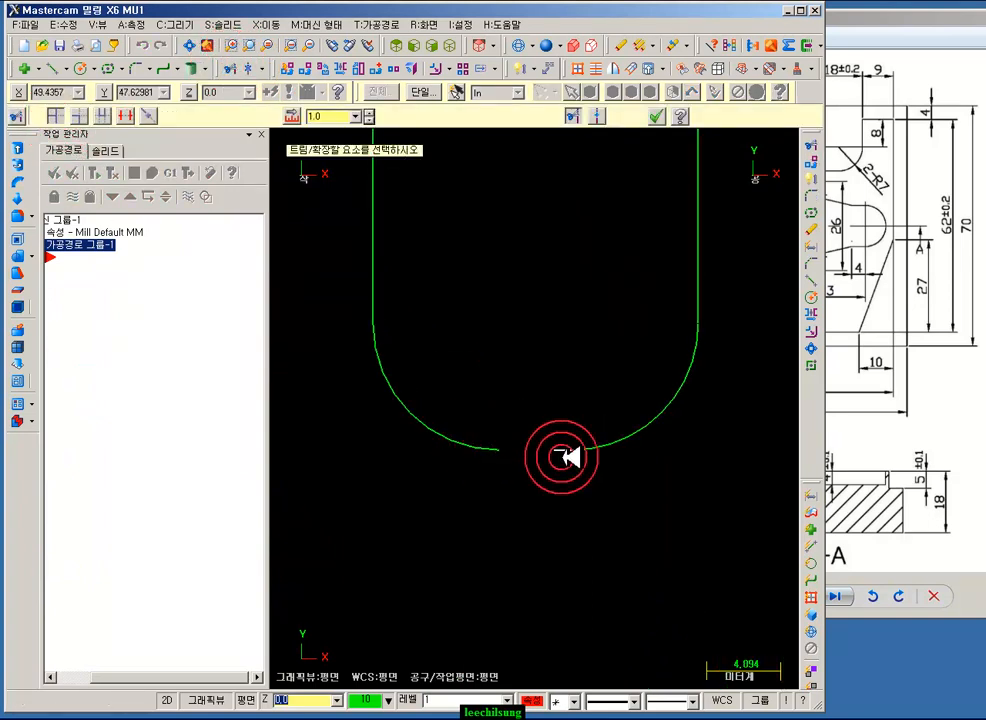
{"action": "left_click", "coordinate": [482, 457]}
{"action": "scroll", "coordinate": [575, 522], "scroll_direction": "down", "scroll_amount": 3}
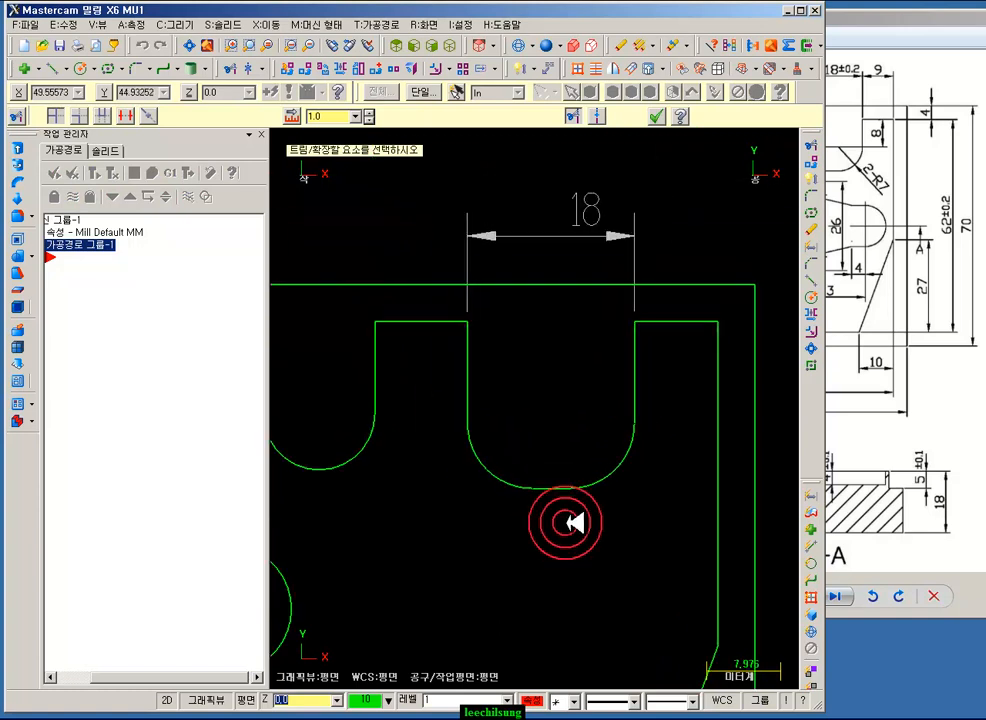
{"action": "left_click", "coordinate": [656, 116]}
- Add a radius smart dimension to the upper-right notch's lower-right fillet, with the text below and to the right
{"action": "scroll", "coordinate": [570, 350], "scroll_direction": "down", "scroll_amount": 1}
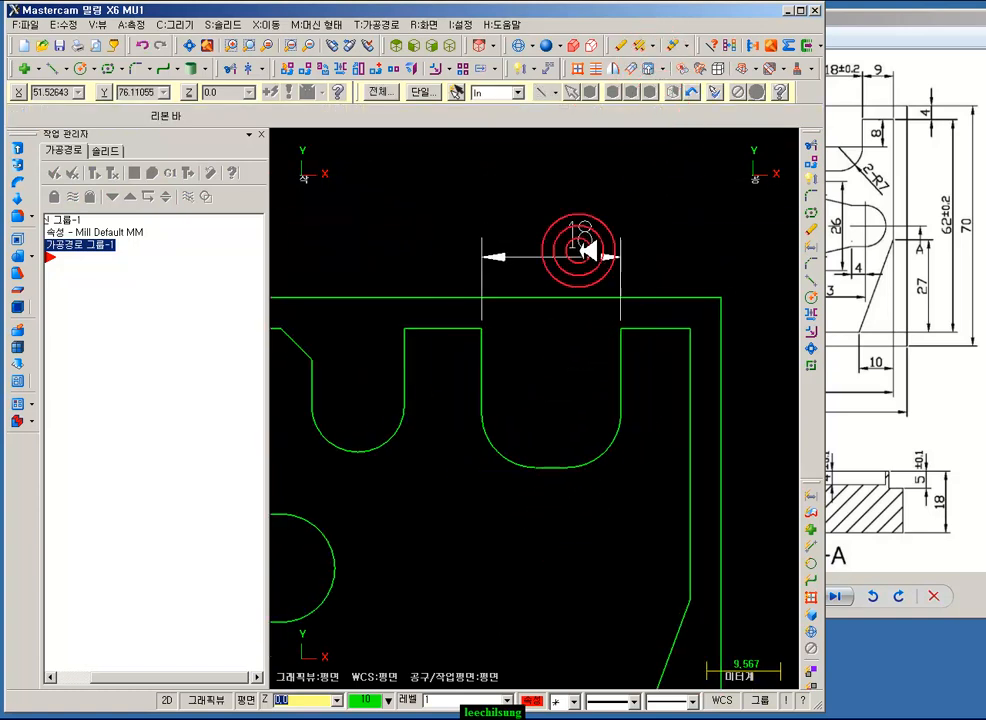
{"action": "left_click", "coordinate": [528, 67]}
{"action": "left_click", "coordinate": [611, 434]}
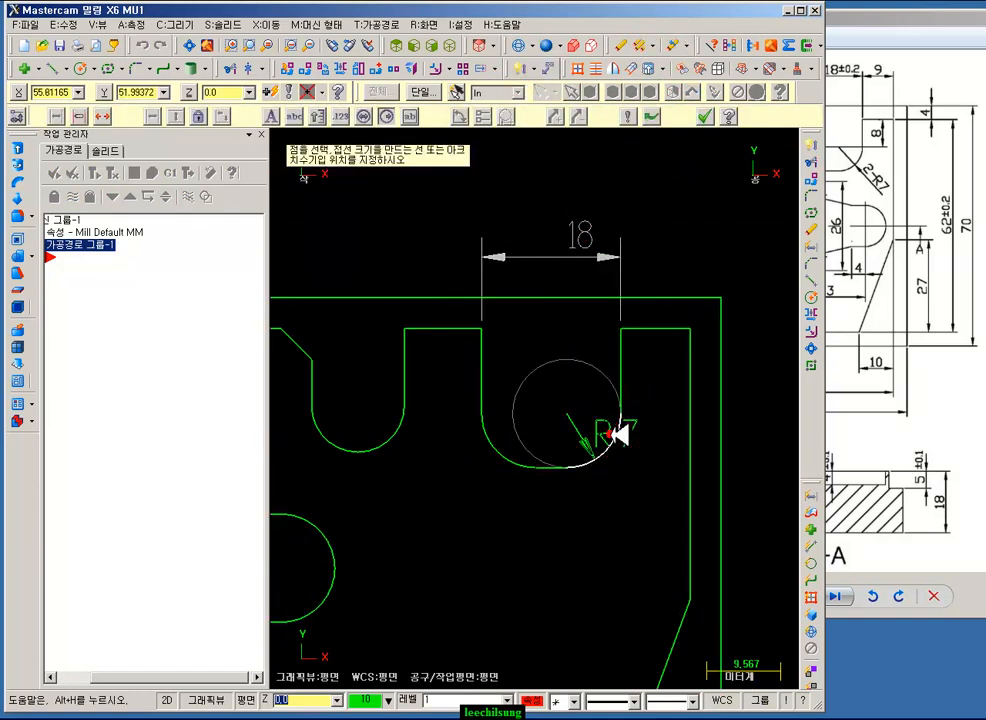
{"action": "left_click", "coordinate": [755, 508]}
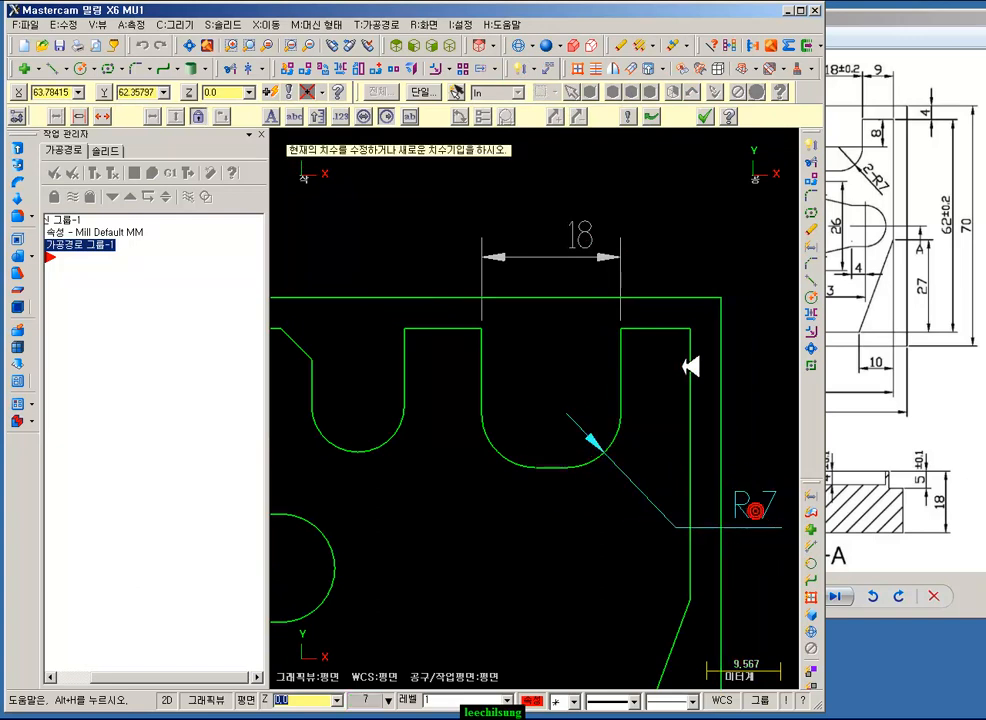
- Add a vertical smart dimension along the notch's straight right side, from the top edge to the fillet, placed right of the outline
{"action": "left_click", "coordinate": [625, 328]}
{"action": "left_click", "coordinate": [621, 414]}
{"action": "left_click", "coordinate": [758, 377]}
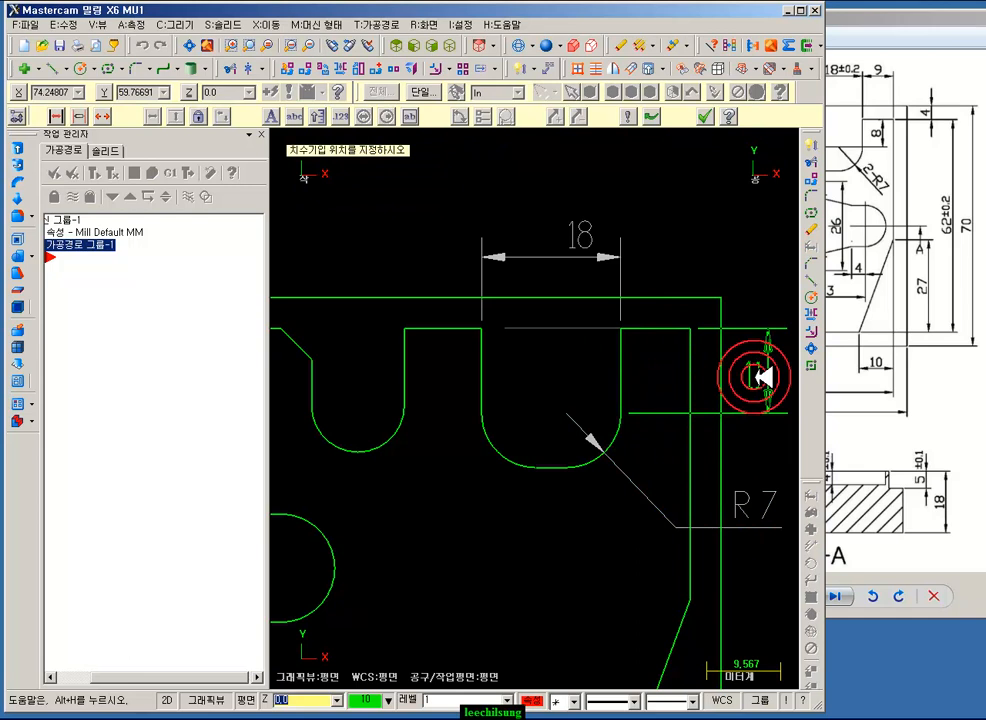
{"action": "scroll", "coordinate": [537, 360], "scroll_direction": "down", "scroll_amount": 2}
{"action": "left_click", "coordinate": [650, 335]}
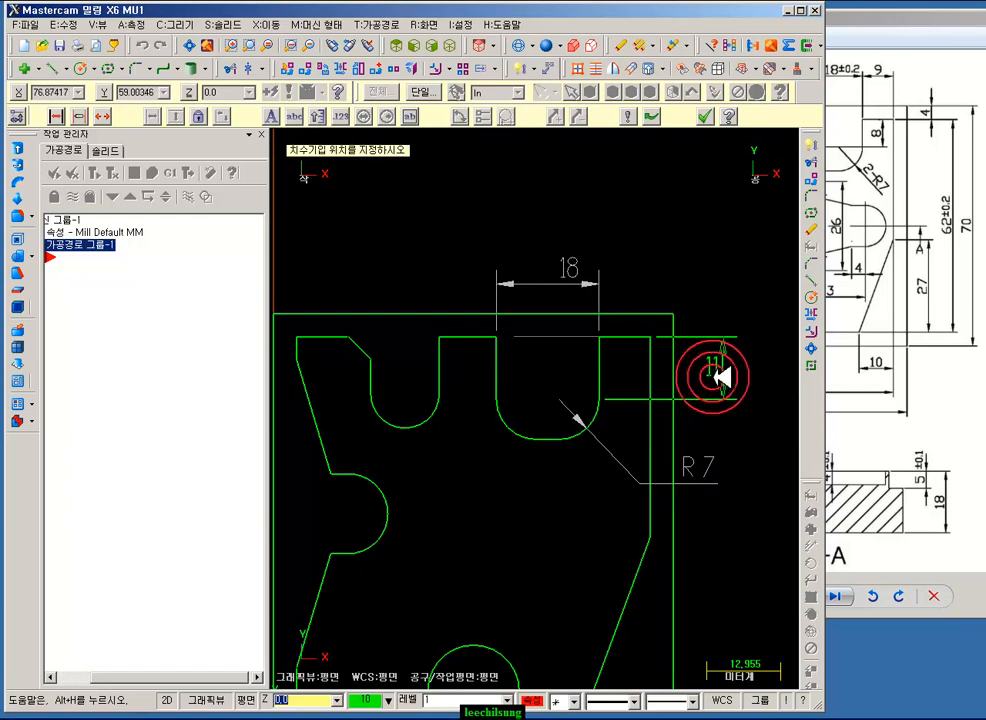
{"action": "left_click", "coordinate": [730, 373]}
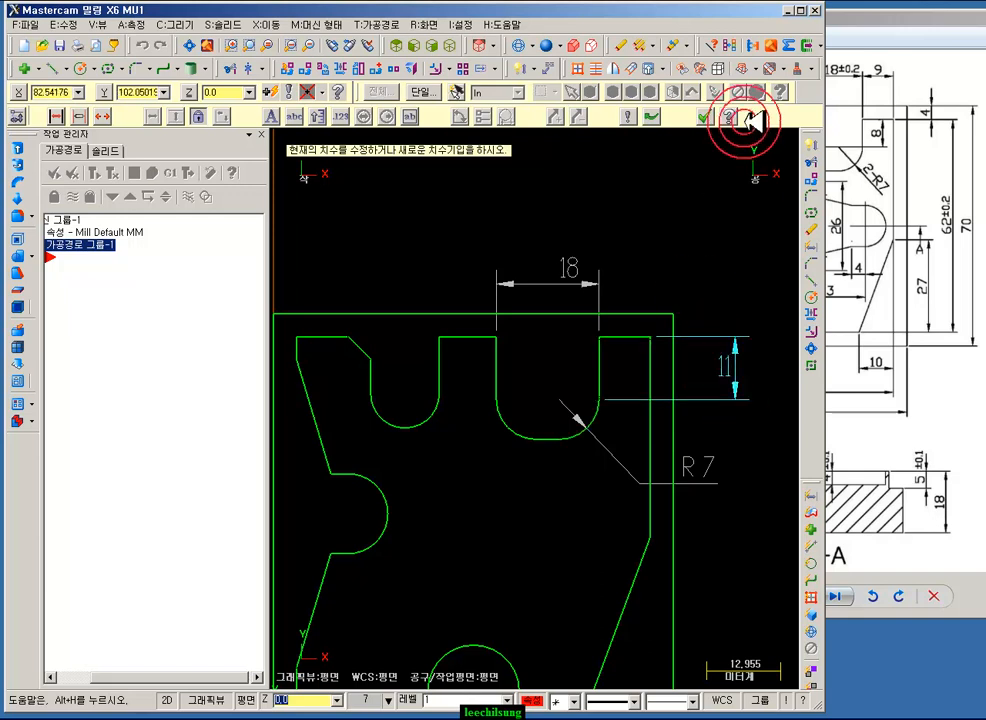
{"action": "left_click", "coordinate": [705, 116]}
- Add a horizontal smart dimension to the short top edge segment right of the notch, placed above the outline
{"action": "scroll", "coordinate": [607, 284], "scroll_direction": "up", "scroll_amount": 1}
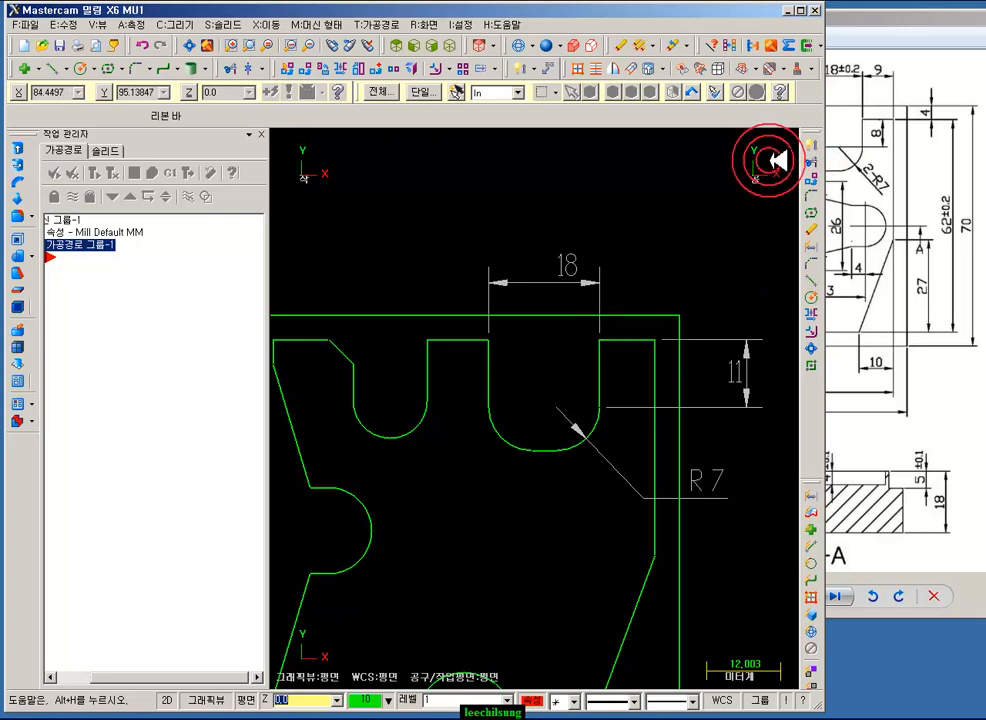
{"action": "left_click", "coordinate": [809, 147]}
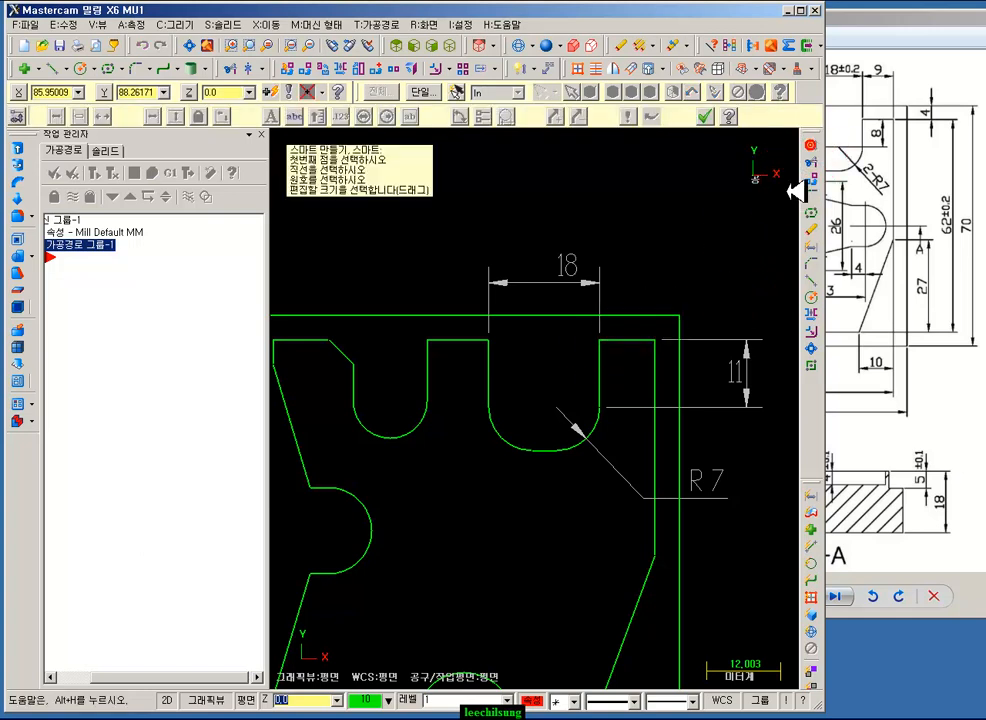
{"action": "left_click", "coordinate": [633, 333]}
{"action": "left_click", "coordinate": [658, 212]}
{"action": "left_click", "coordinate": [704, 116]}
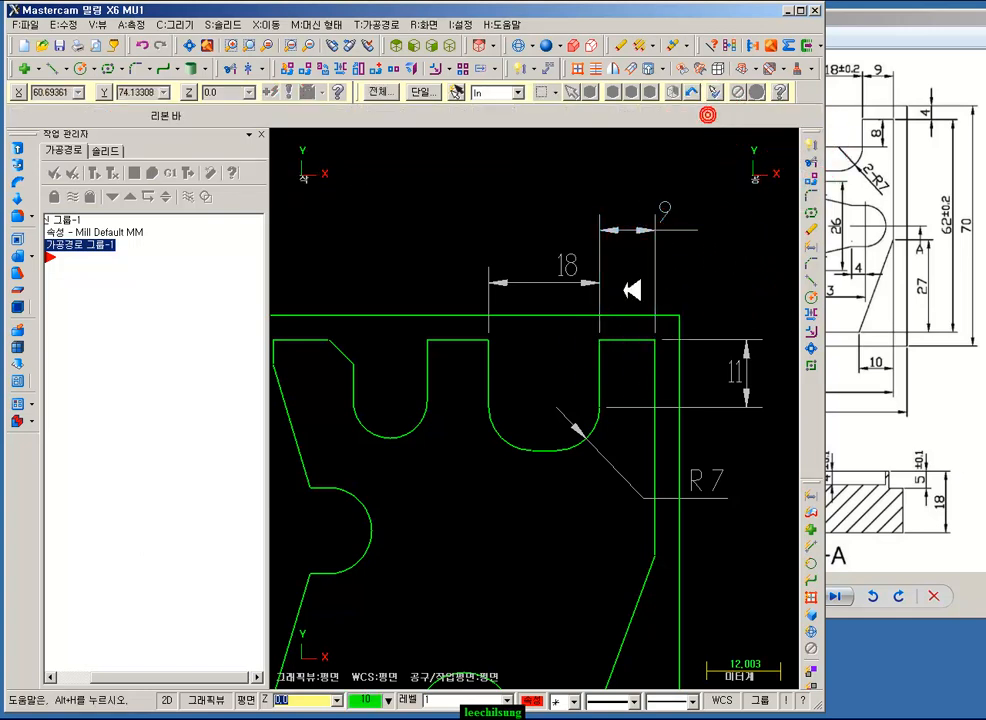
- Delete all the check dimensions from the drawing
{"action": "scroll", "coordinate": [615, 287], "scroll_direction": "down", "scroll_amount": 1}
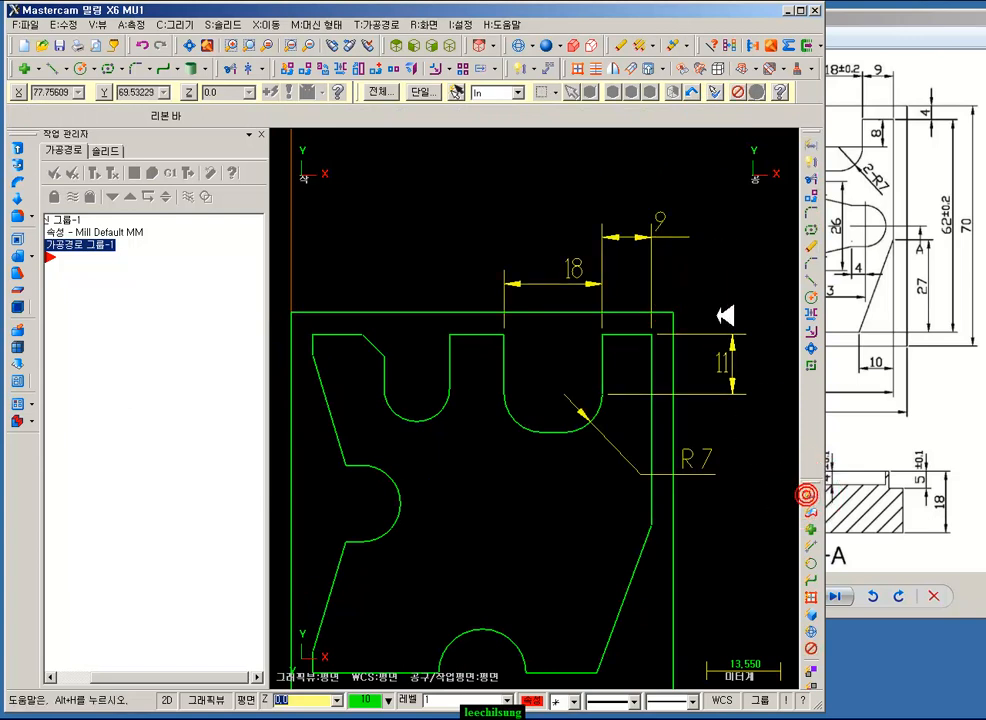
{"action": "scroll", "coordinate": [685, 240], "scroll_direction": "up", "scroll_amount": 1}
{"action": "scroll", "coordinate": [615, 318], "scroll_direction": "up", "scroll_amount": 1}
{"action": "left_click_drag", "start_coordinate": [598, 541], "coordinate": [397, 410]}
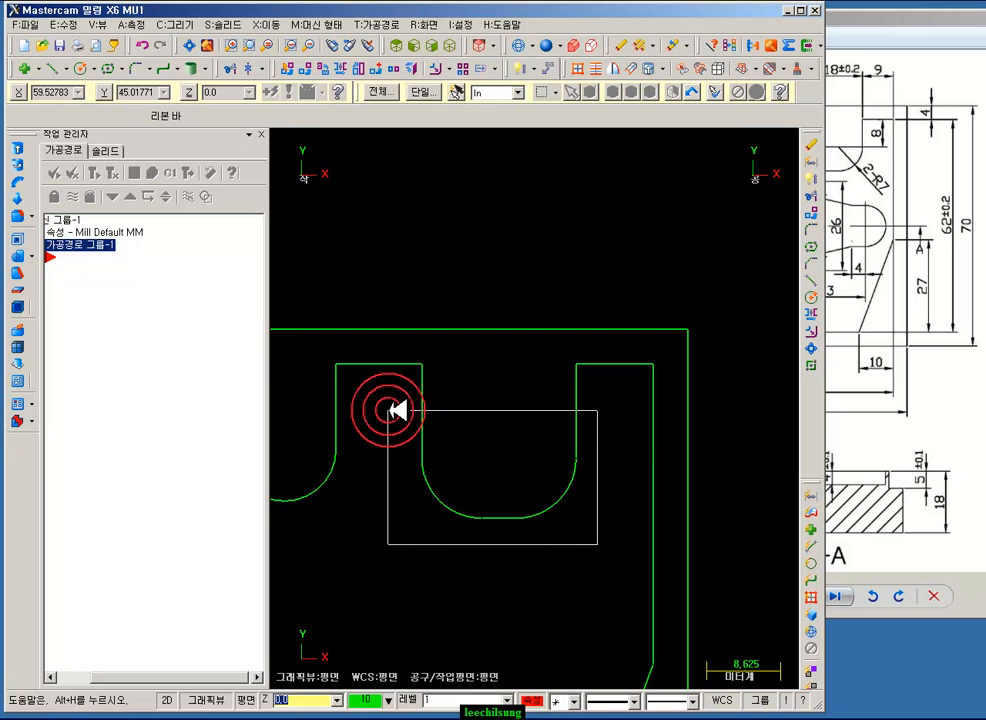
{"action": "left_click_drag", "start_coordinate": [397, 410], "coordinate": [566, 598]}
{"action": "left_click", "coordinate": [516, 141]}
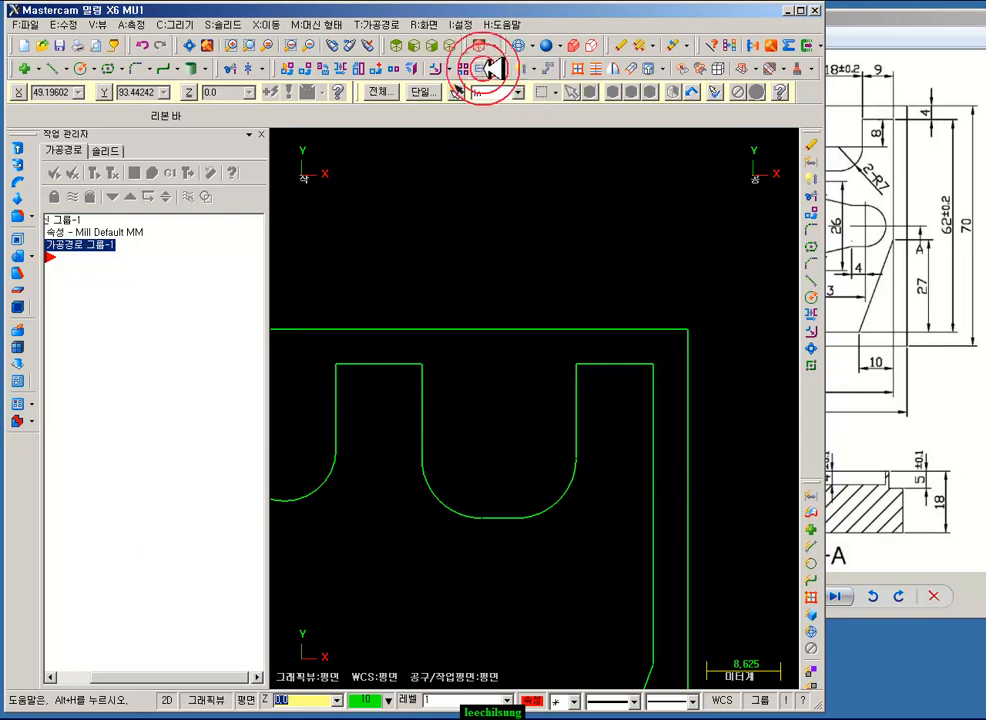
- Stretch the upper-right notch's bottom line, both fillets and the lower ends of its sides by 3 mm in Y, moving instead of copying
{"action": "left_click", "coordinate": [490, 66]}
{"action": "left_click_drag", "start_coordinate": [610, 560], "coordinate": [405, 415]}
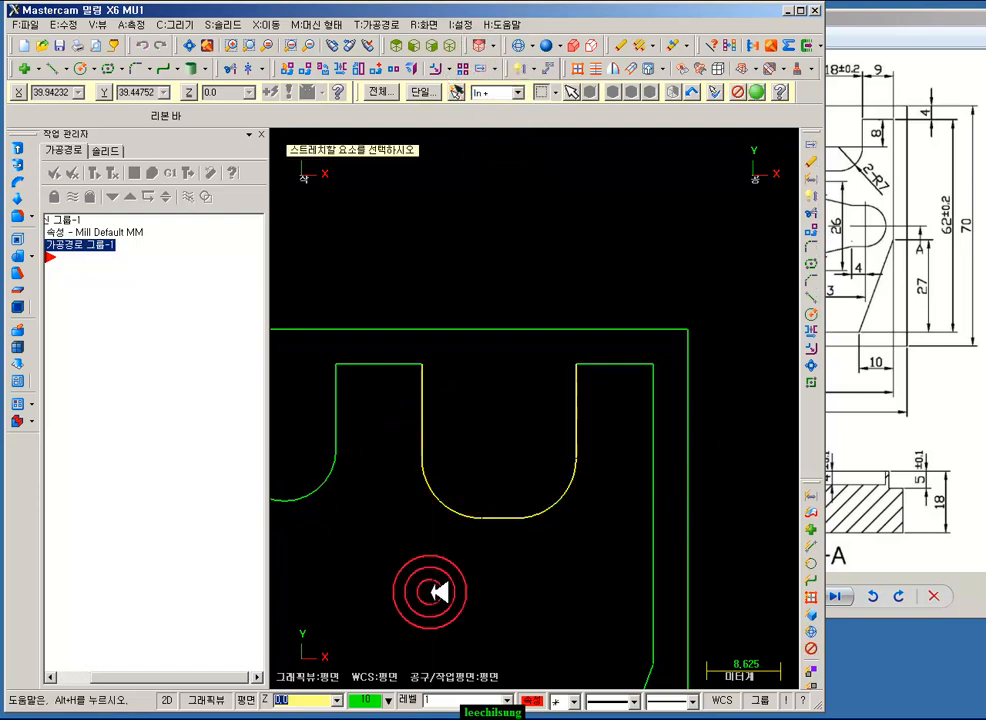
{"action": "left_click", "coordinate": [756, 92]}
{"action": "left_click", "coordinate": [126, 271]}
{"action": "type", "text": "3"}
{"action": "key", "text": "Return"}
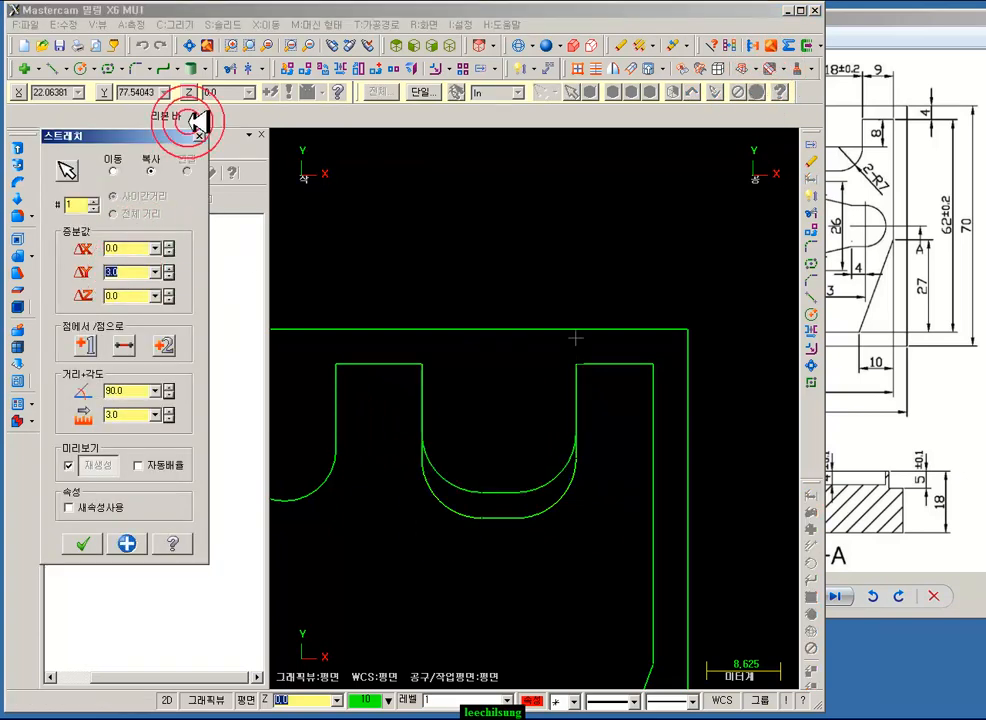
{"action": "left_click", "coordinate": [114, 168]}
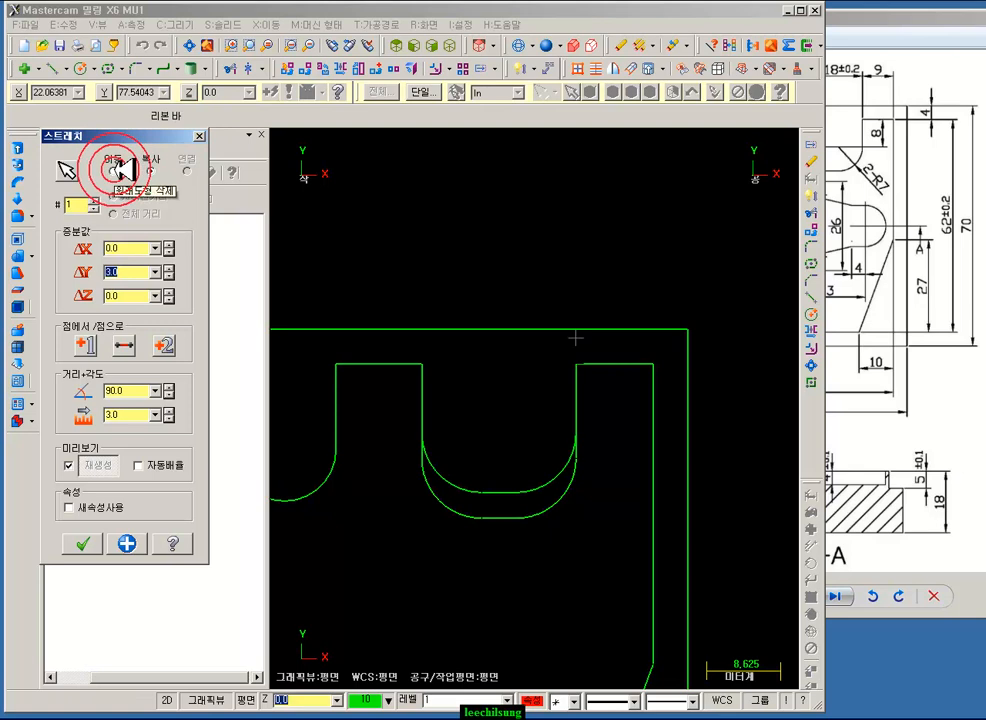
{"action": "left_click", "coordinate": [83, 541]}
- Add a vertical smart dimension to the shortened straight right side of the notch, placed right of the outline
{"action": "scroll", "coordinate": [602, 595], "scroll_direction": "down", "scroll_amount": 3}
{"action": "scroll", "coordinate": [582, 594], "scroll_direction": "up", "scroll_amount": 3}
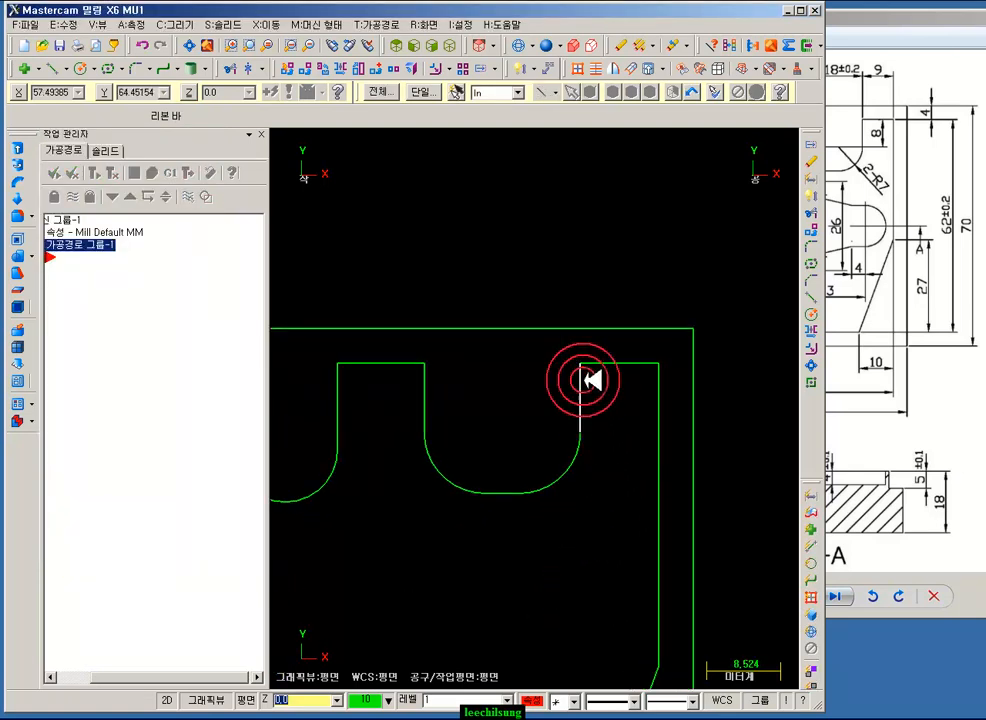
{"action": "left_click", "coordinate": [519, 68]}
{"action": "left_click", "coordinate": [633, 360]}
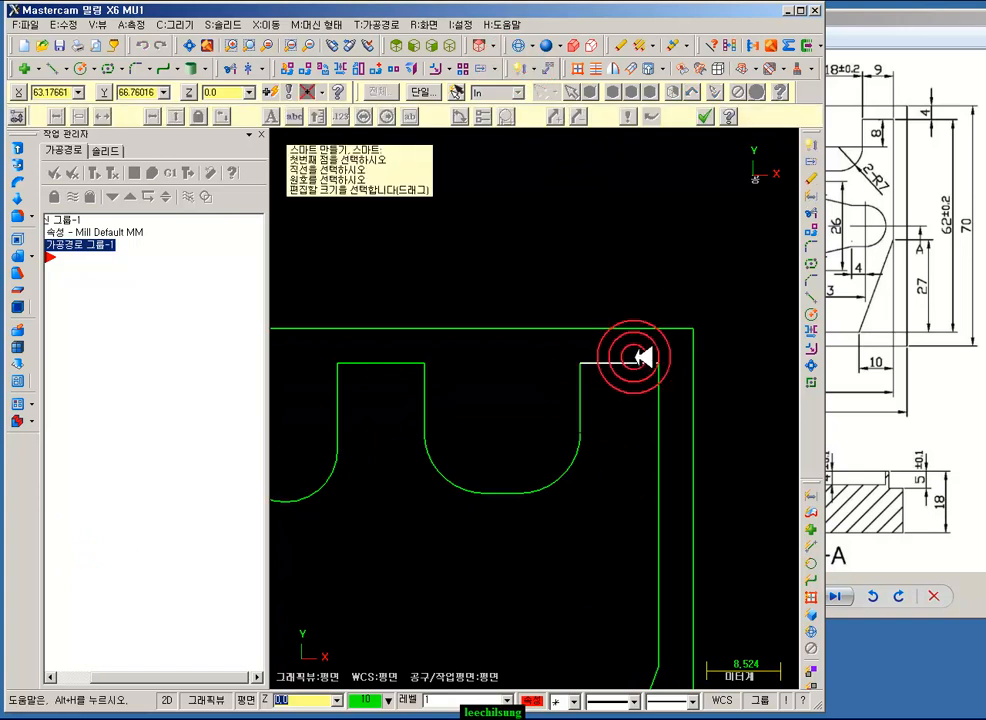
{"action": "left_click", "coordinate": [580, 392]}
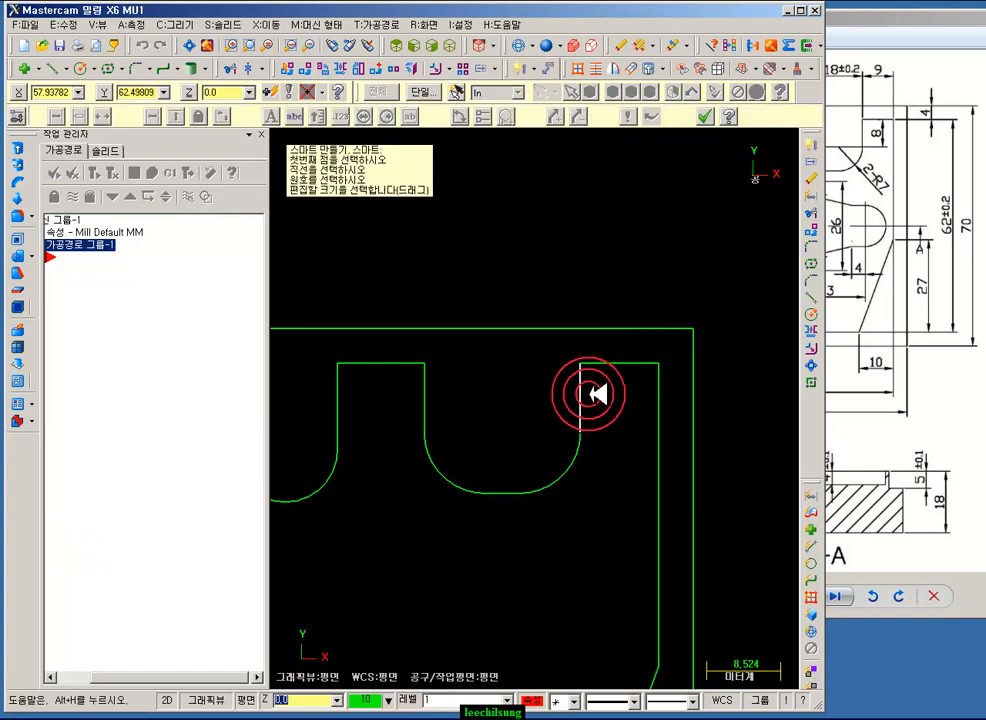
{"action": "left_click", "coordinate": [740, 400]}
- Add a radius dimension to the notch's lower-right fillet and a horizontal dimension across the notch's width above the outline
{"action": "left_click", "coordinate": [576, 462]}
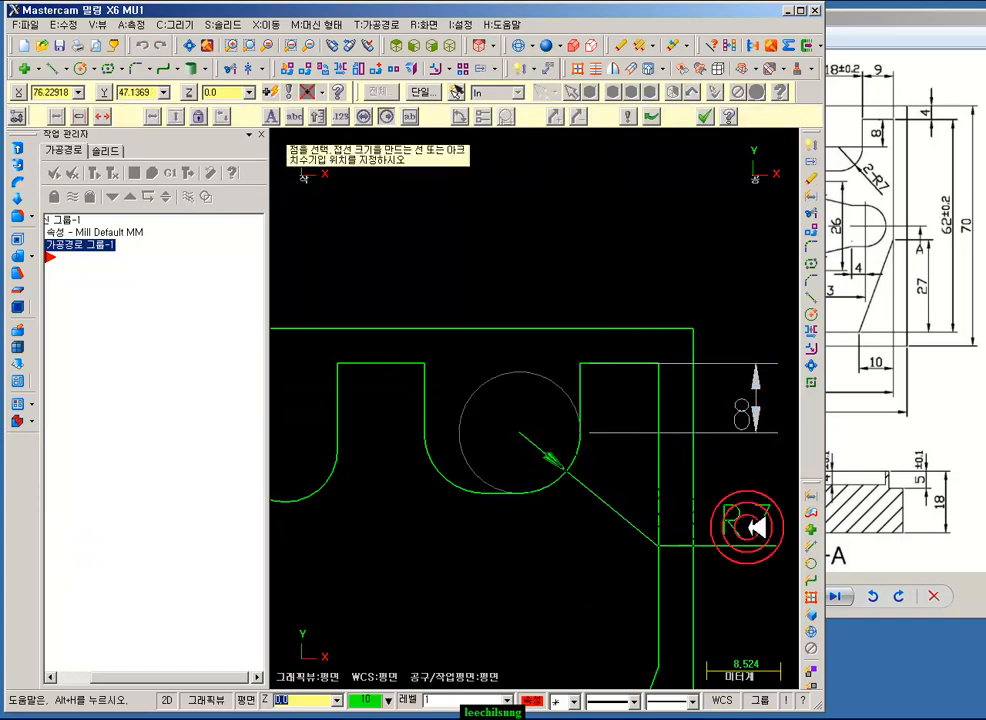
{"action": "left_click", "coordinate": [750, 525]}
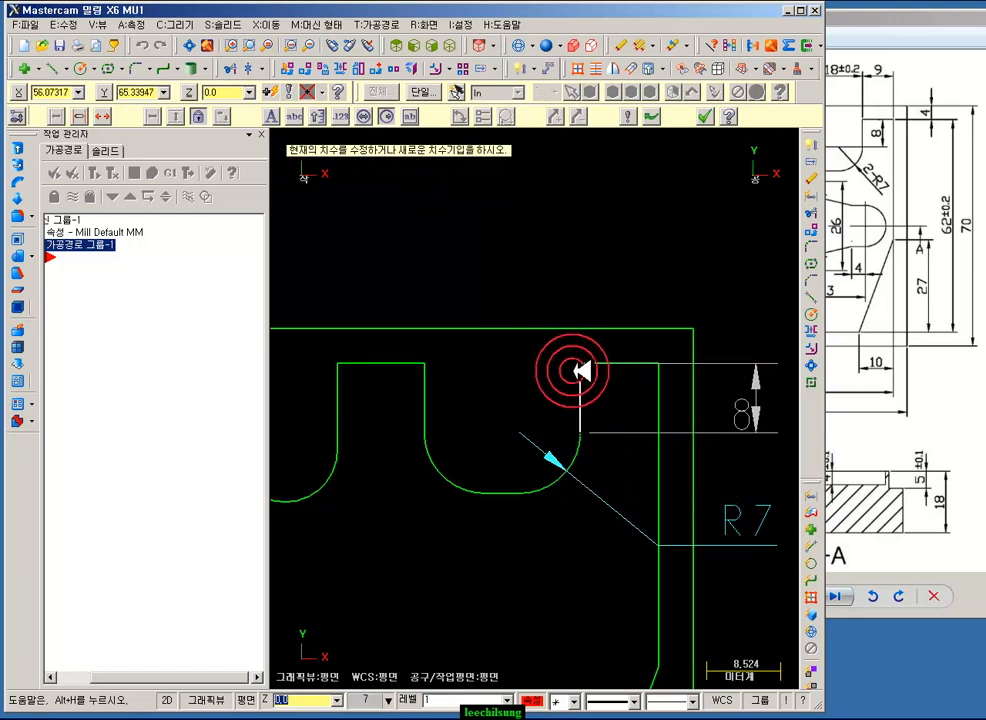
{"action": "left_click", "coordinate": [580, 363]}
{"action": "left_click", "coordinate": [425, 365]}
{"action": "left_click", "coordinate": [502, 278]}
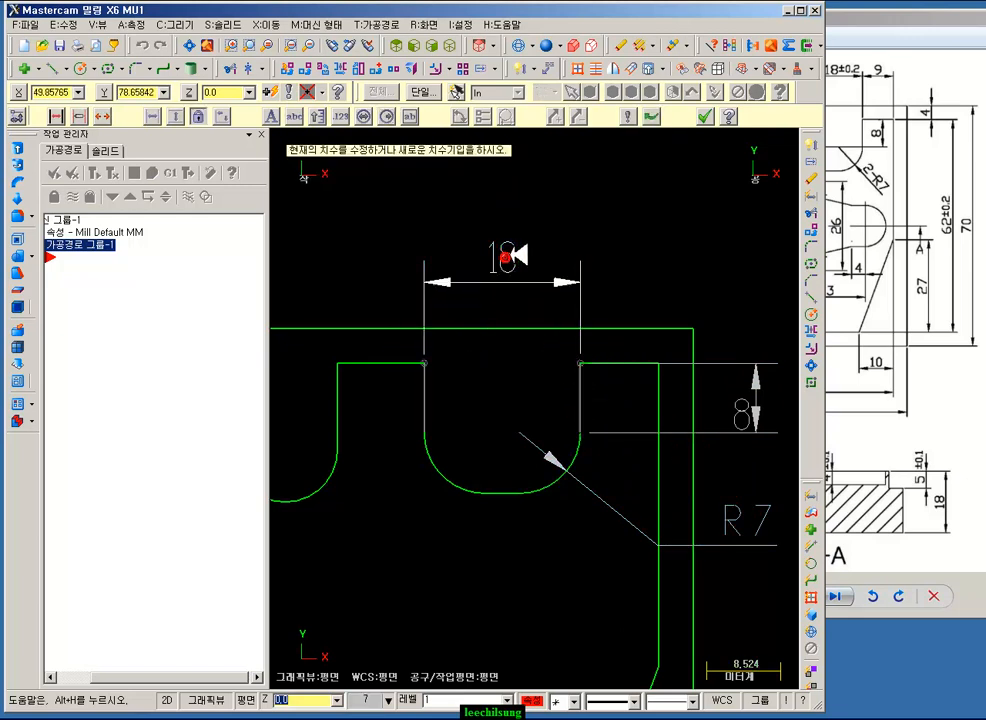
- Fillet the upper-left corner of the second notch, where its left side meets the top edge, with a 5 mm radius
{"action": "scroll", "coordinate": [628, 268], "scroll_direction": "down", "scroll_amount": 1}
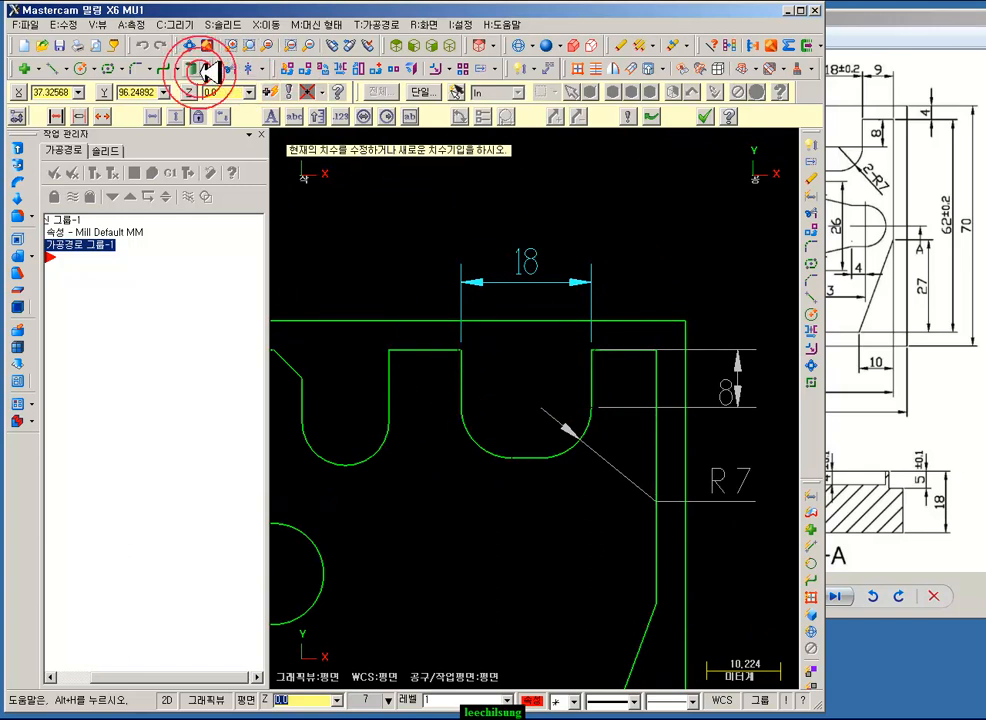
{"action": "left_click", "coordinate": [138, 68]}
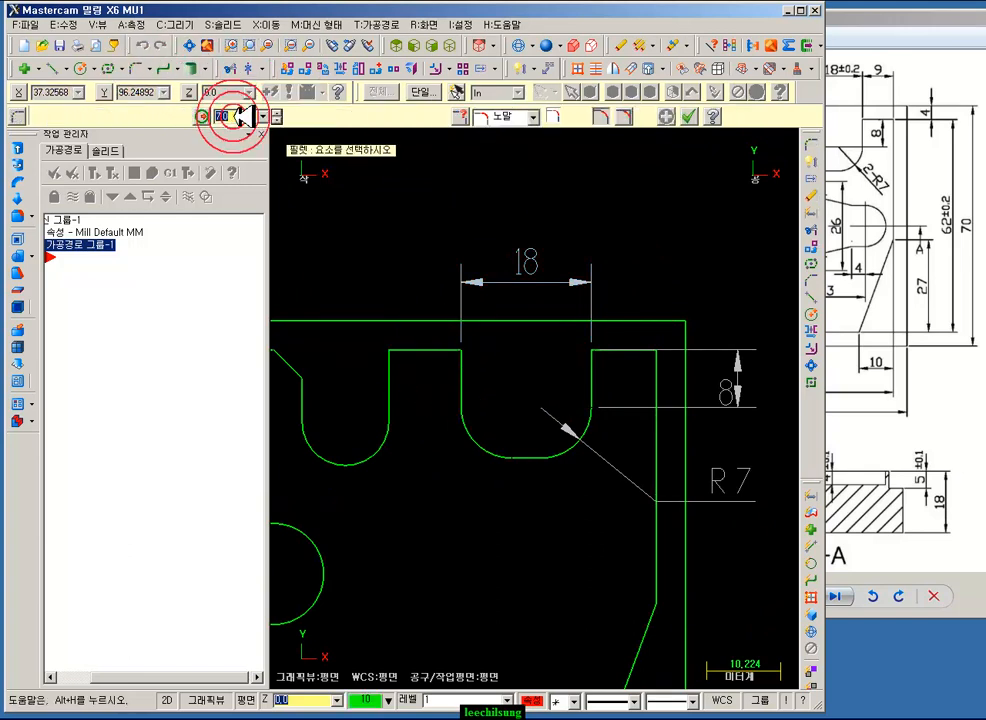
{"action": "left_click", "coordinate": [447, 368]}
{"action": "left_click", "coordinate": [689, 116]}
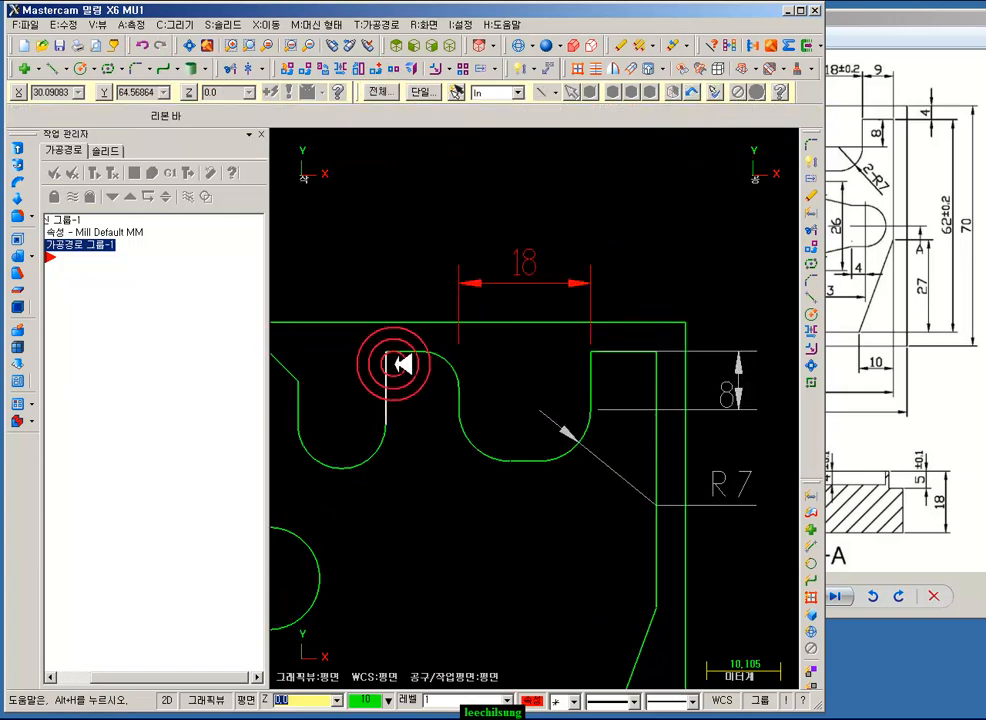
- Examine the full dimensioned part drawing for the central hole and pocket dimensions, and return to Mastercam
{"action": "left_click", "coordinate": [534, 274]}
{"action": "scroll", "coordinate": [645, 262], "scroll_direction": "down", "scroll_amount": 1}
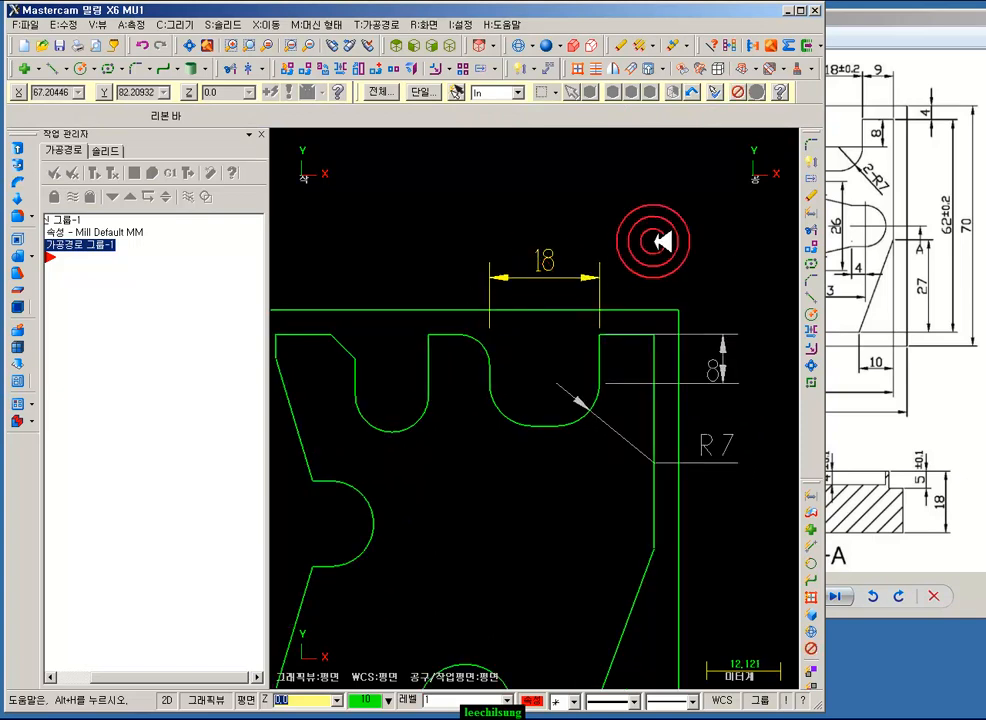
{"action": "scroll", "coordinate": [651, 200], "scroll_direction": "down", "scroll_amount": 2}
{"action": "scroll", "coordinate": [673, 409], "scroll_direction": "up", "scroll_amount": 2}
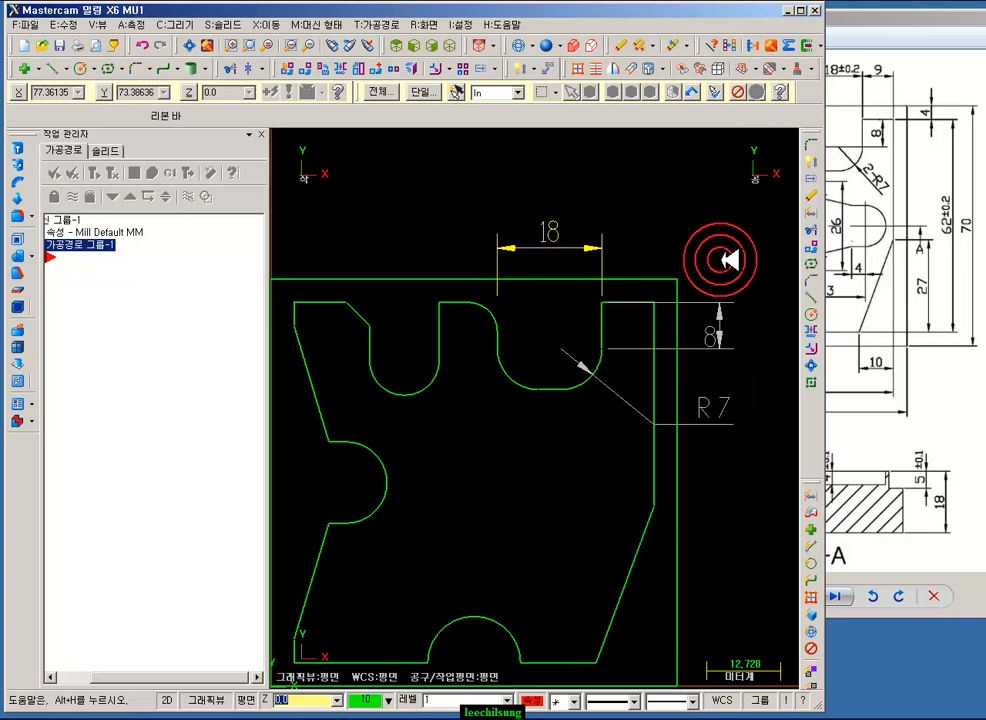
{"action": "left_click", "coordinate": [788, 10]}
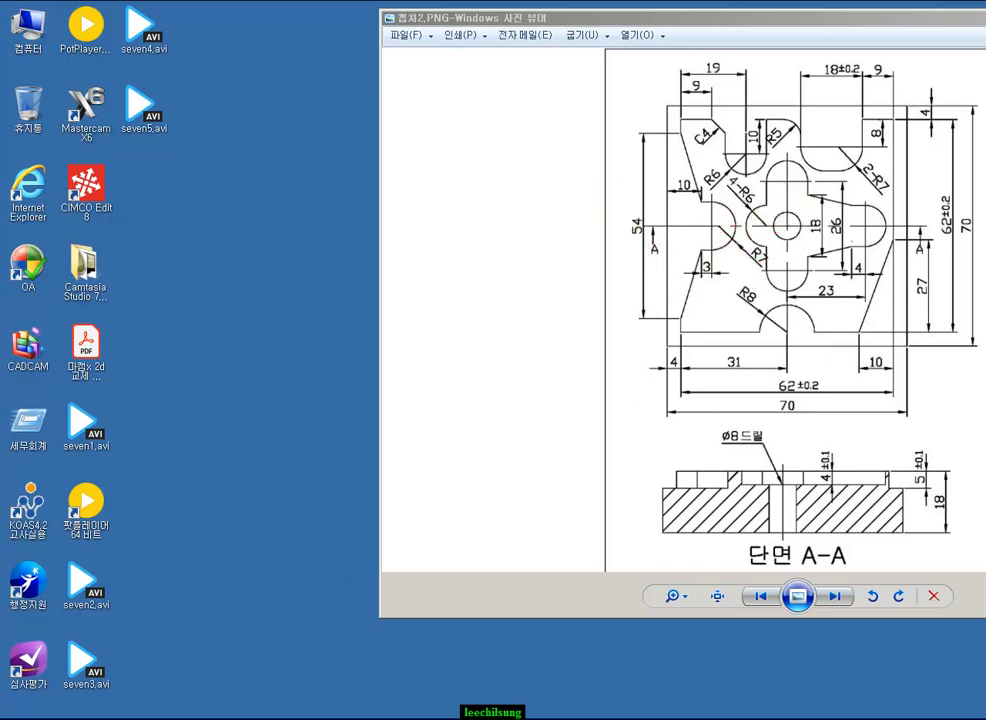
{"action": "key", "text": "alt+Tab"}
- Draw an 8 mm diameter circle centred at X35 Y35 for the central hole
{"action": "left_click", "coordinate": [77, 68]}
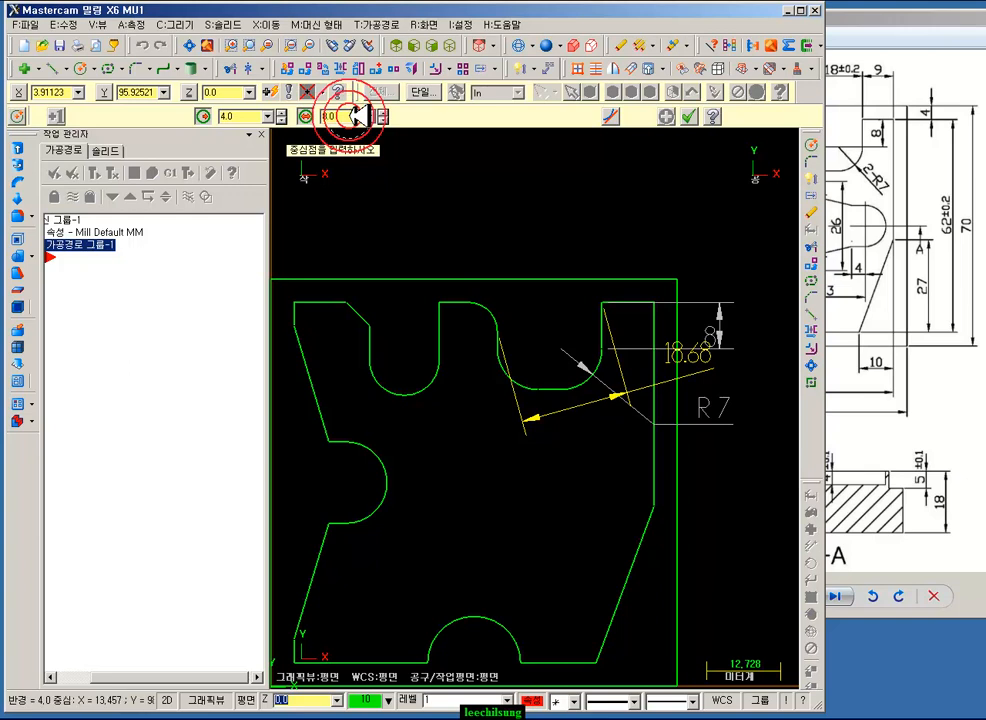
{"action": "type", "text": "X"}
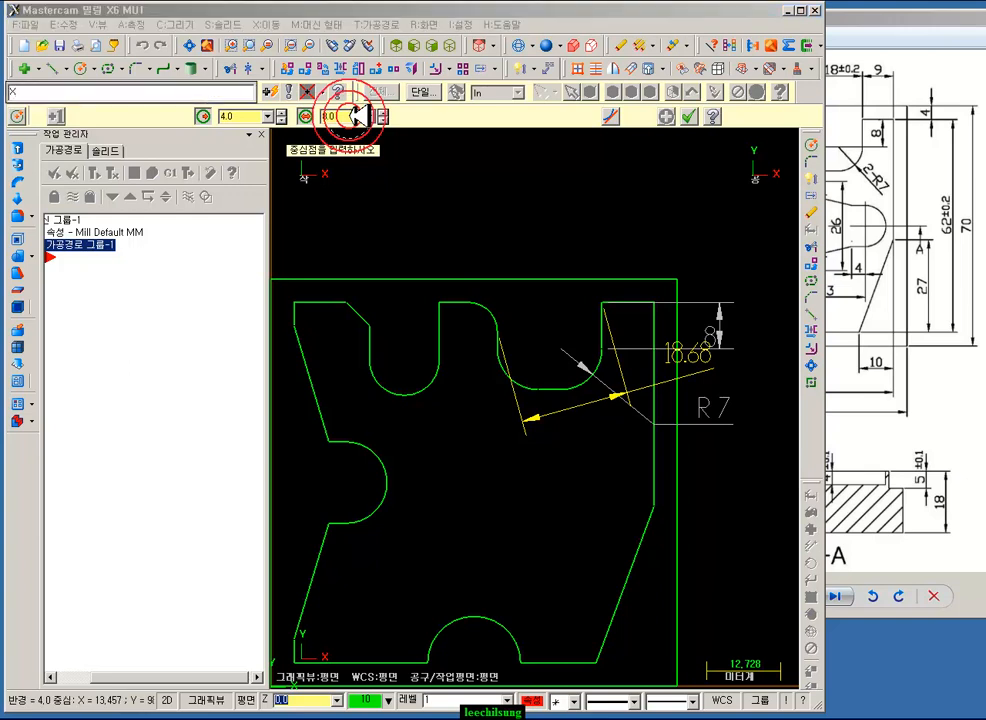
{"action": "type", "text": "35y35"}
{"action": "key", "text": "Return"}
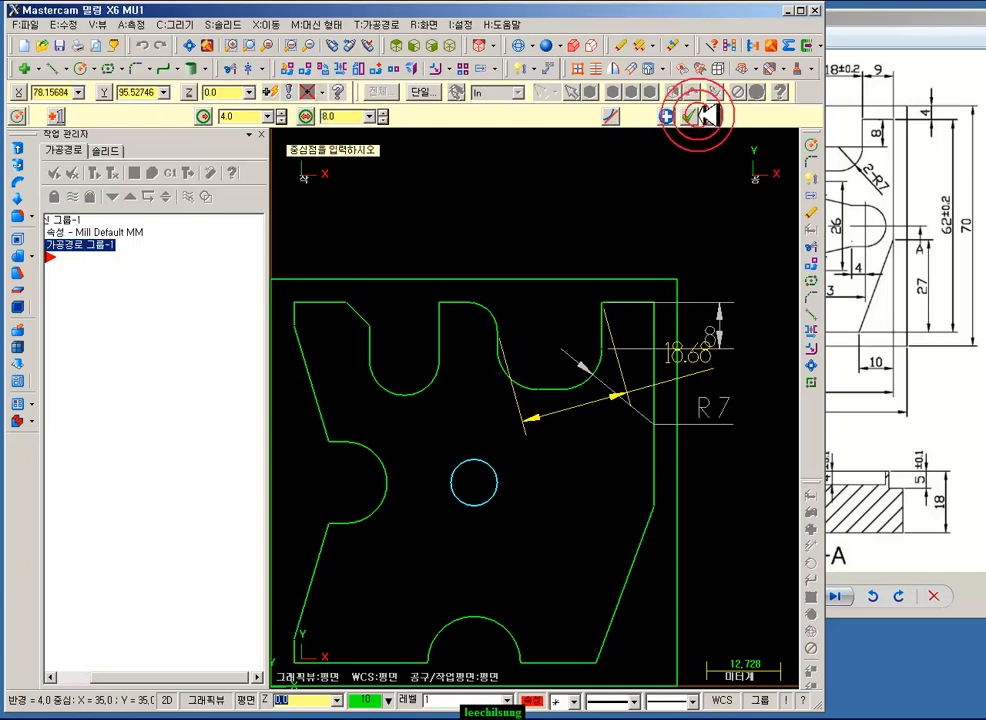
{"action": "left_click", "coordinate": [691, 115]}
{"action": "scroll", "coordinate": [760, 187], "scroll_direction": "down", "scroll_amount": 2}
{"action": "scroll", "coordinate": [560, 415], "scroll_direction": "up", "scroll_amount": 4}
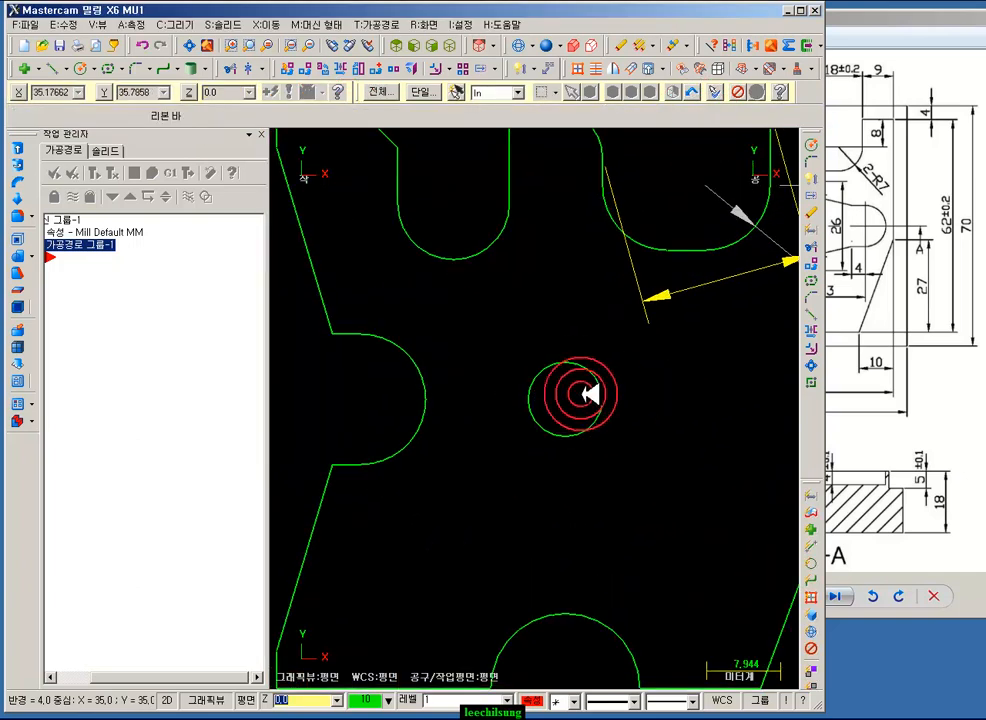
- Delete all remaining dimensions around the upper-right notch
{"action": "scroll", "coordinate": [490, 420], "scroll_direction": "down", "scroll_amount": 4}
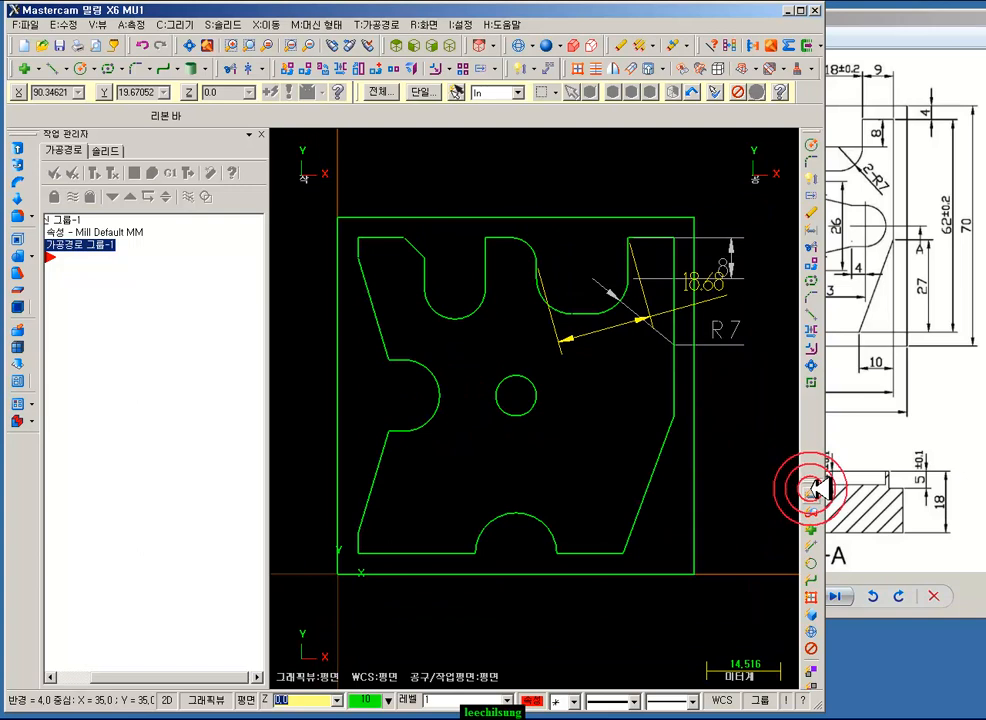
{"action": "left_click", "coordinate": [632, 46]}
{"action": "scroll", "coordinate": [500, 345], "scroll_direction": "up", "scroll_amount": 5}
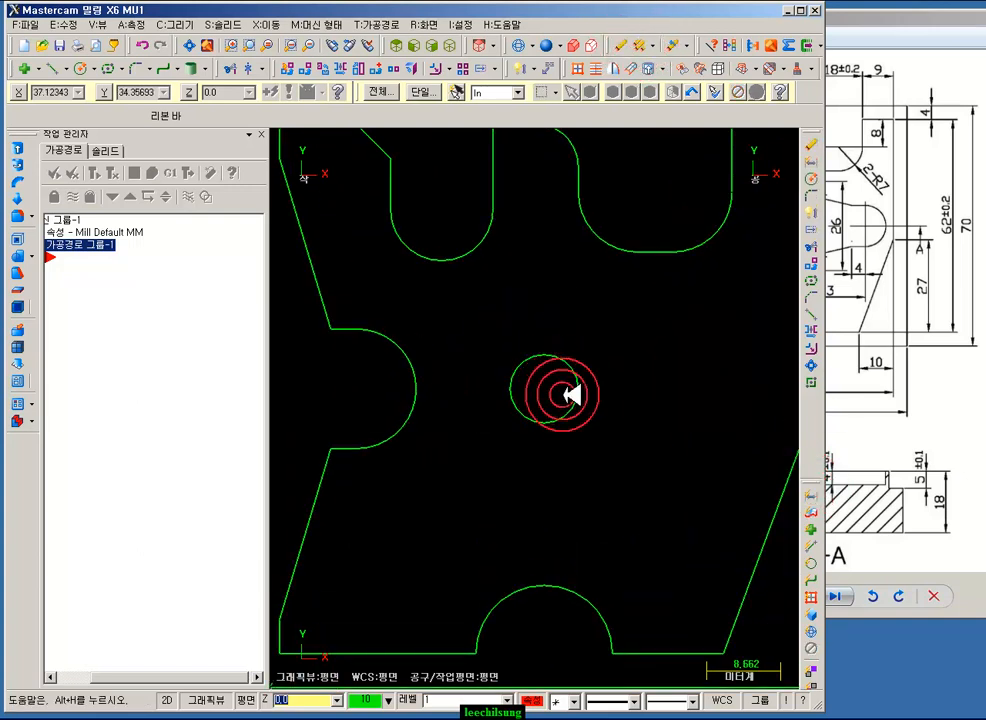
- Draw a vertical obround 12 mm wide and 38 mm high, anchored by its centre on the centre of the 8 mm circle
{"action": "left_click", "coordinate": [108, 68]}
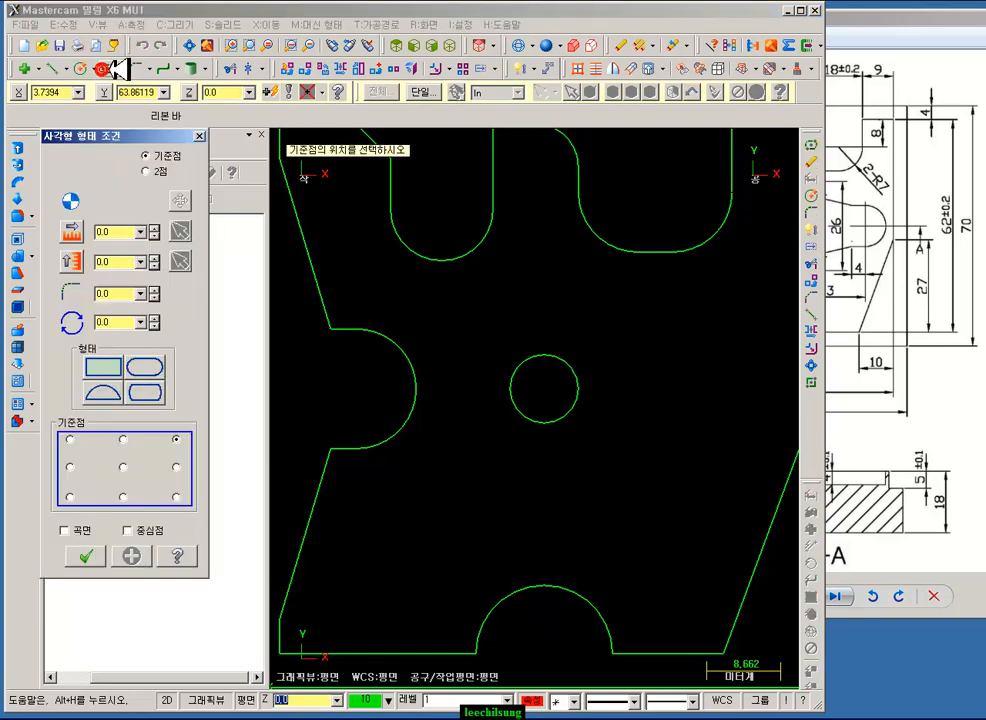
{"action": "left_click", "coordinate": [543, 388]}
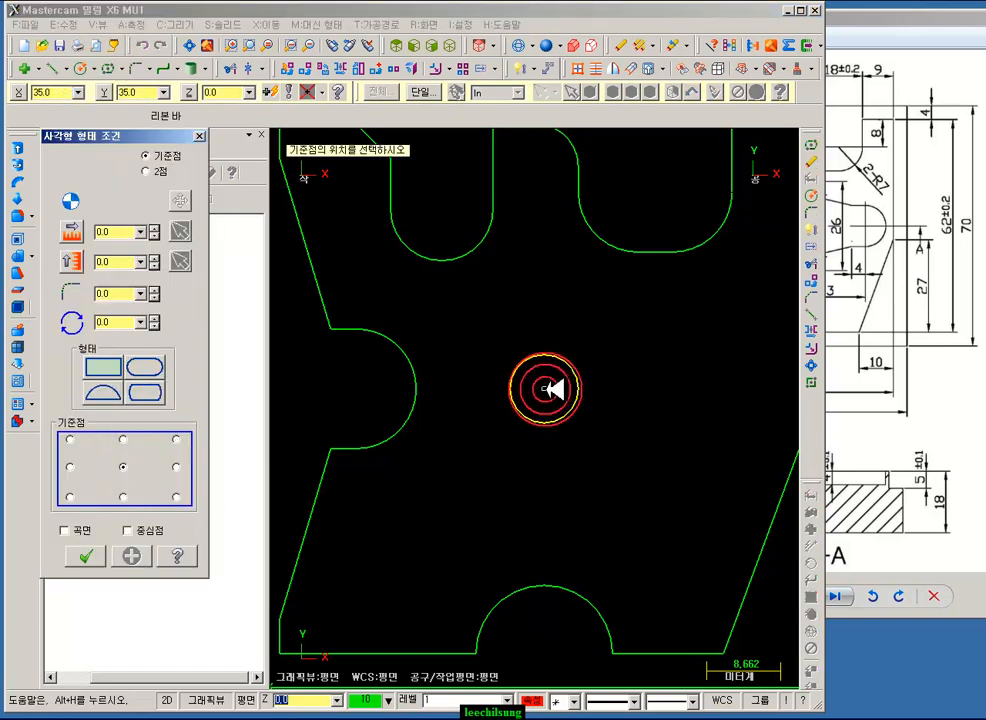
{"action": "left_click", "coordinate": [595, 278]}
{"action": "left_click", "coordinate": [146, 368]}
{"action": "left_click", "coordinate": [596, 311]}
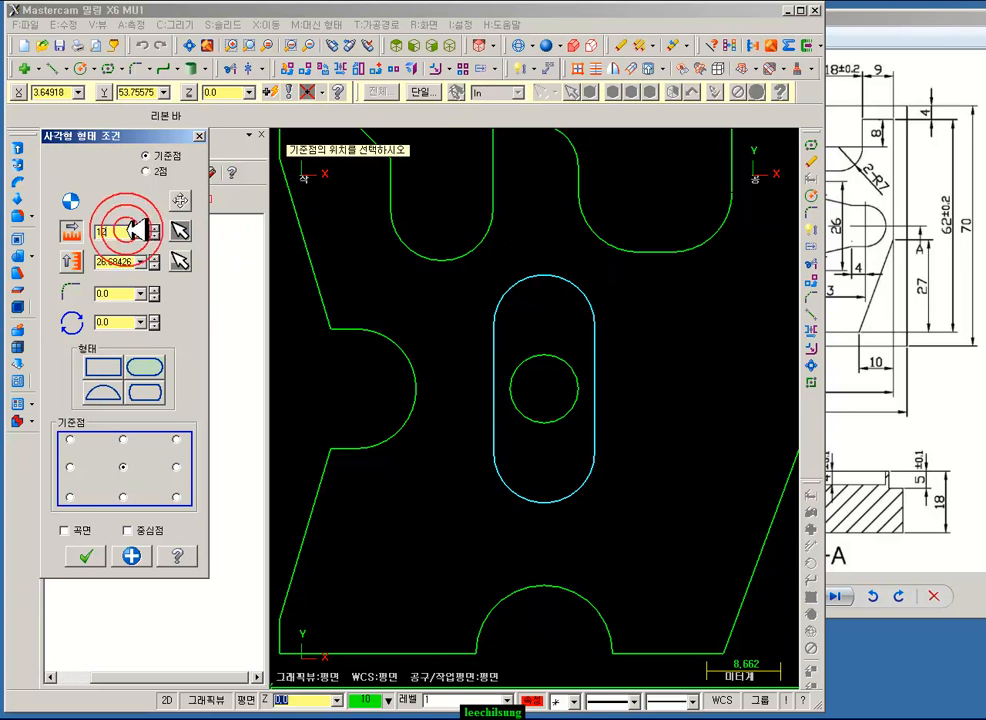
{"action": "type", "text": "2.0"}
{"action": "left_click", "coordinate": [128, 261]}
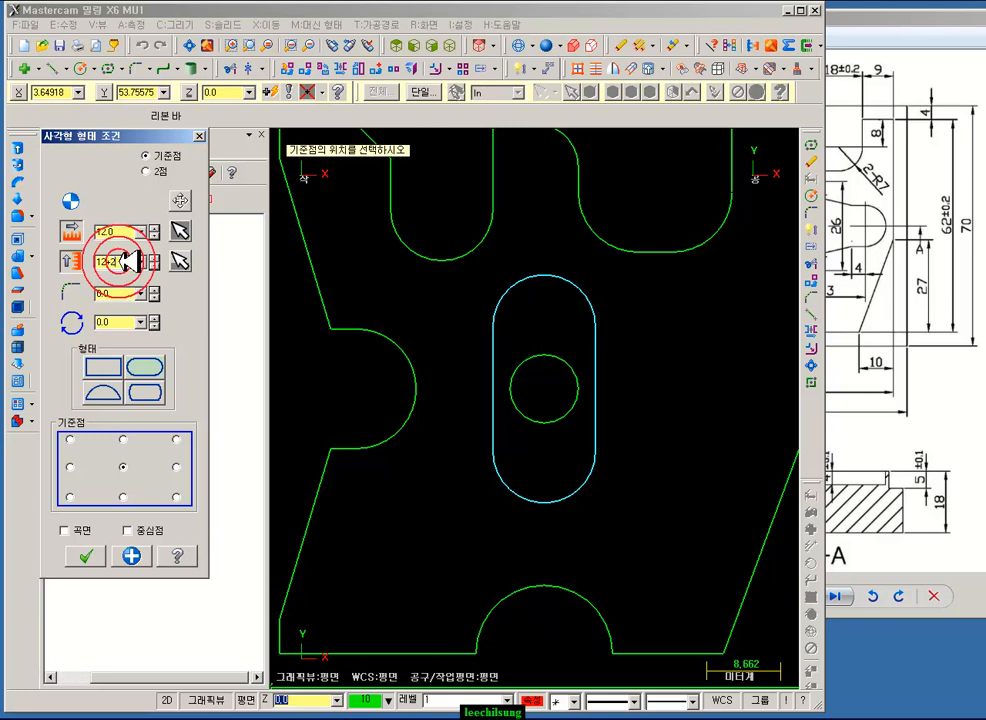
{"action": "left_click", "coordinate": [176, 238]}
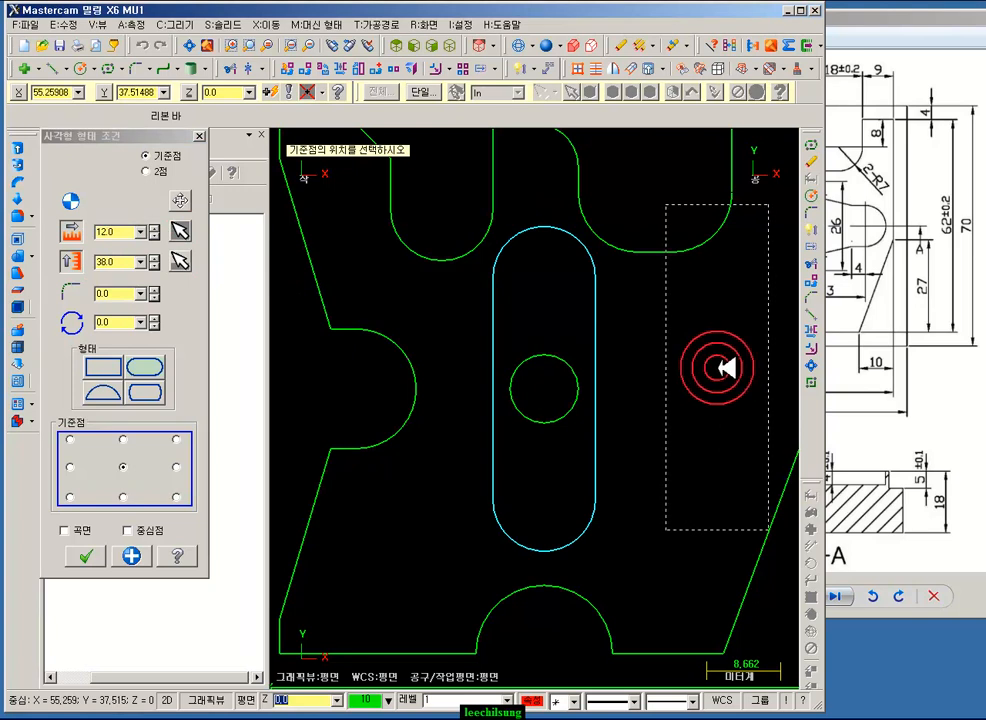
{"action": "left_click", "coordinate": [90, 557]}
- Draw a circle of 6 mm radius centred 6 mm to the negative X side of the 8 mm circle's centre
{"action": "scroll", "coordinate": [590, 383], "scroll_direction": "down", "scroll_amount": 2}
{"action": "scroll", "coordinate": [539, 395], "scroll_direction": "up", "scroll_amount": 3}
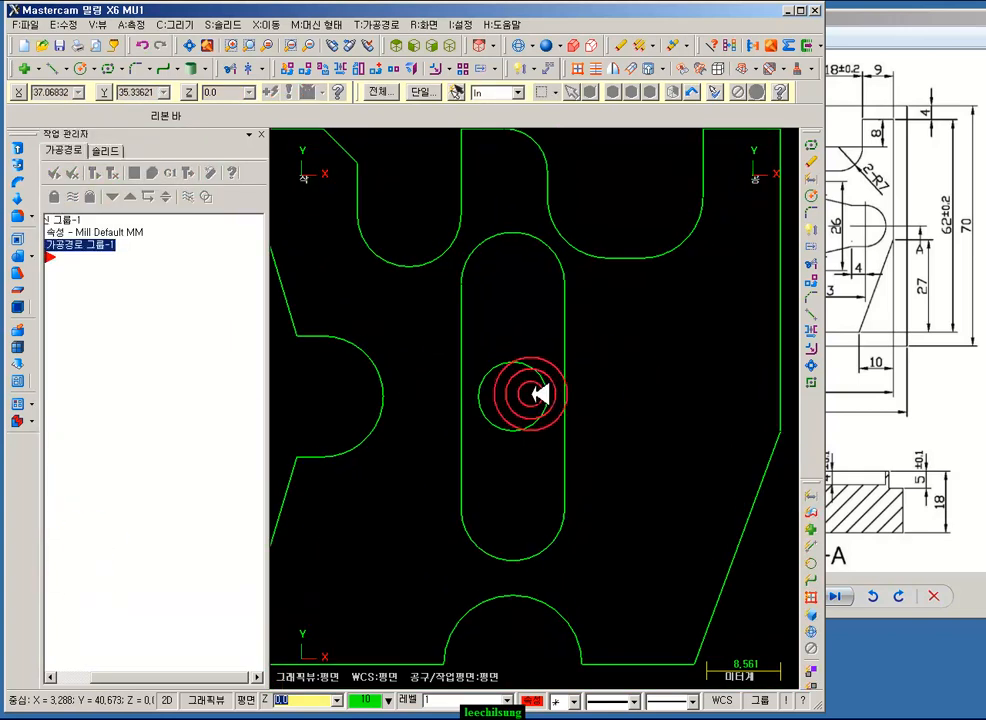
{"action": "left_click", "coordinate": [80, 68]}
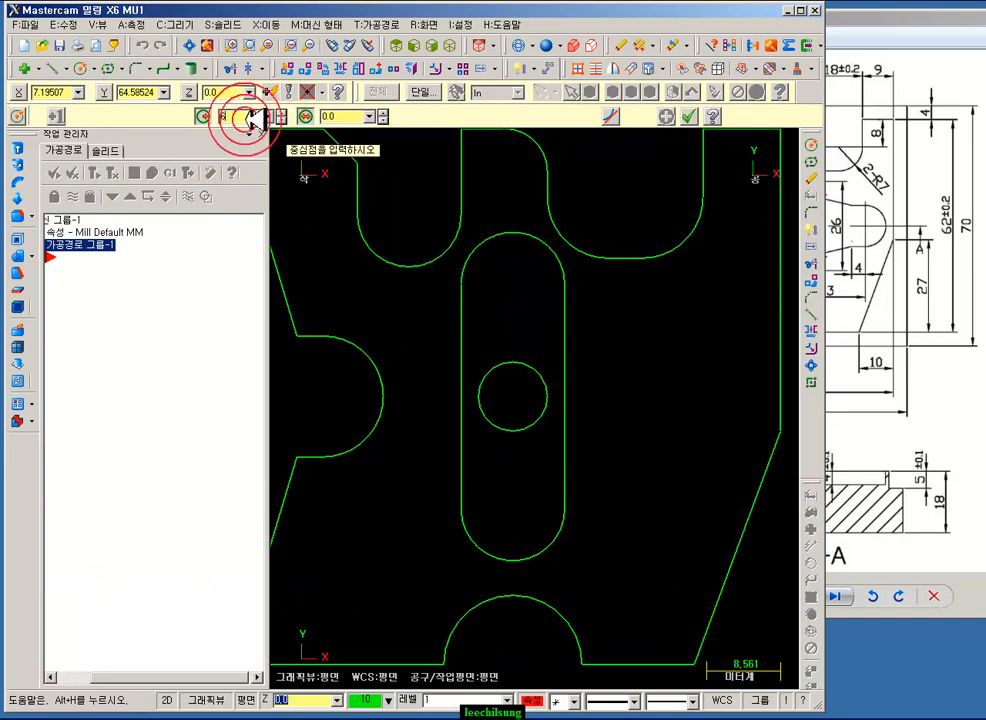
{"action": "left_click", "coordinate": [514, 398]}
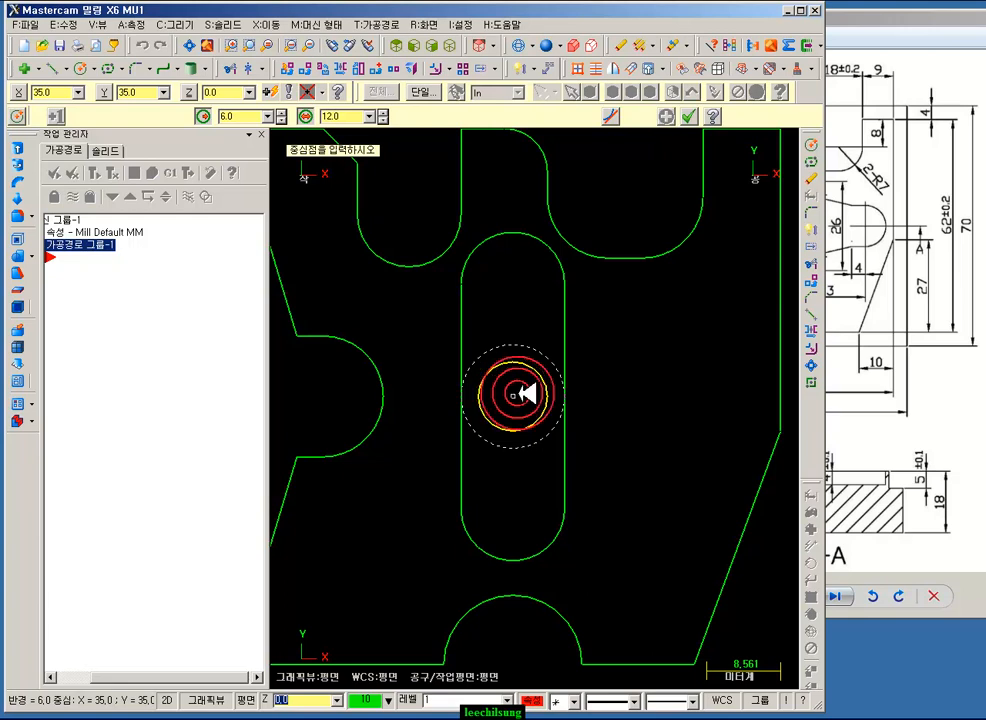
{"action": "left_click", "coordinate": [513, 396], "text": "shift"}
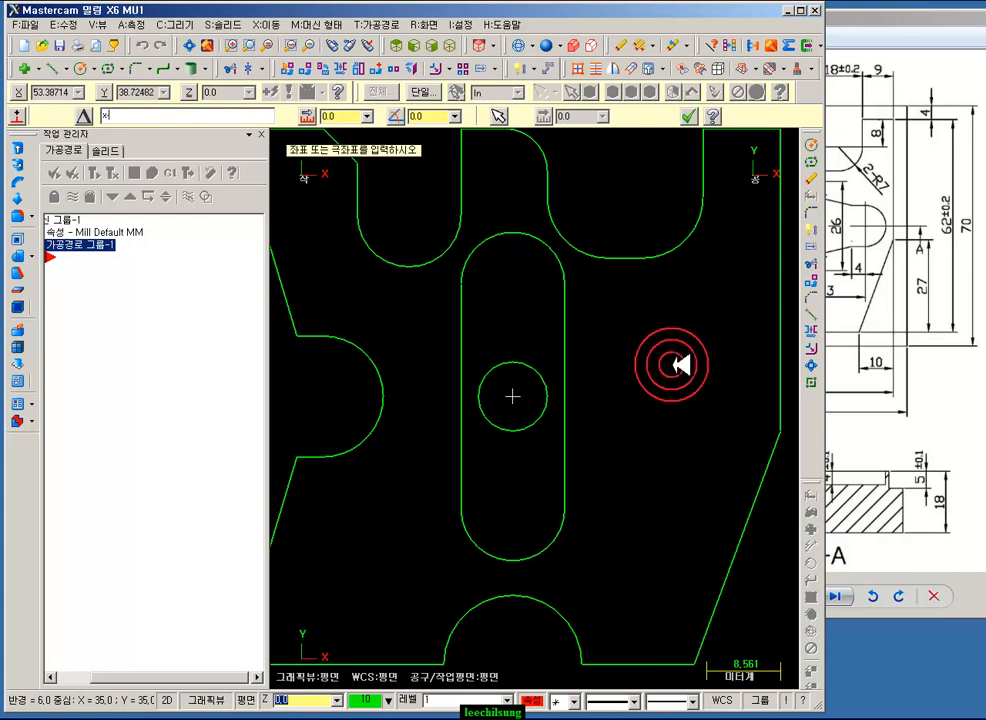
{"action": "type", "text": "x-6"}
{"action": "key", "text": "Return"}
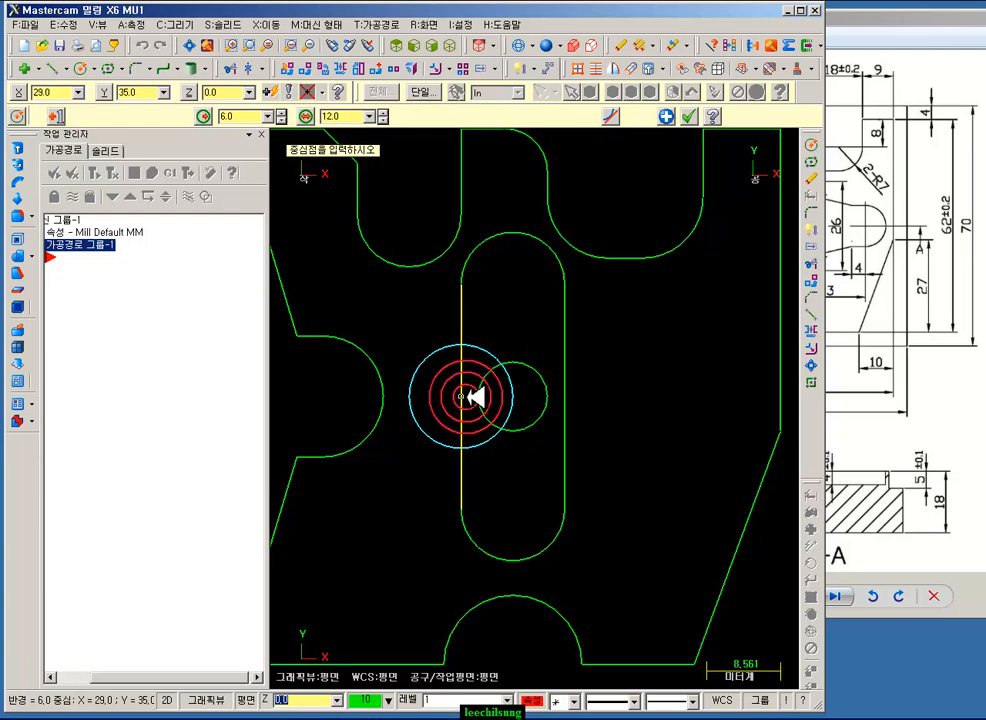
- Draw a second circle of 6 mm radius to the right of the obround, centred at X58 Y35
{"action": "scroll", "coordinate": [374, 360], "scroll_direction": "down", "scroll_amount": 1}
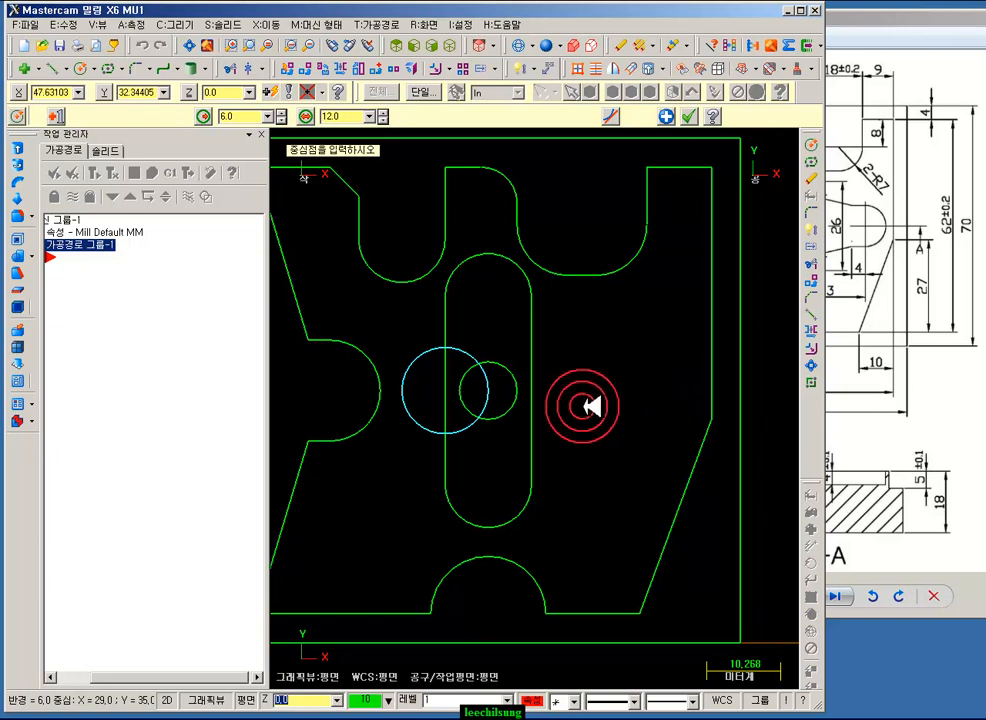
{"action": "left_click", "coordinate": [202, 116]}
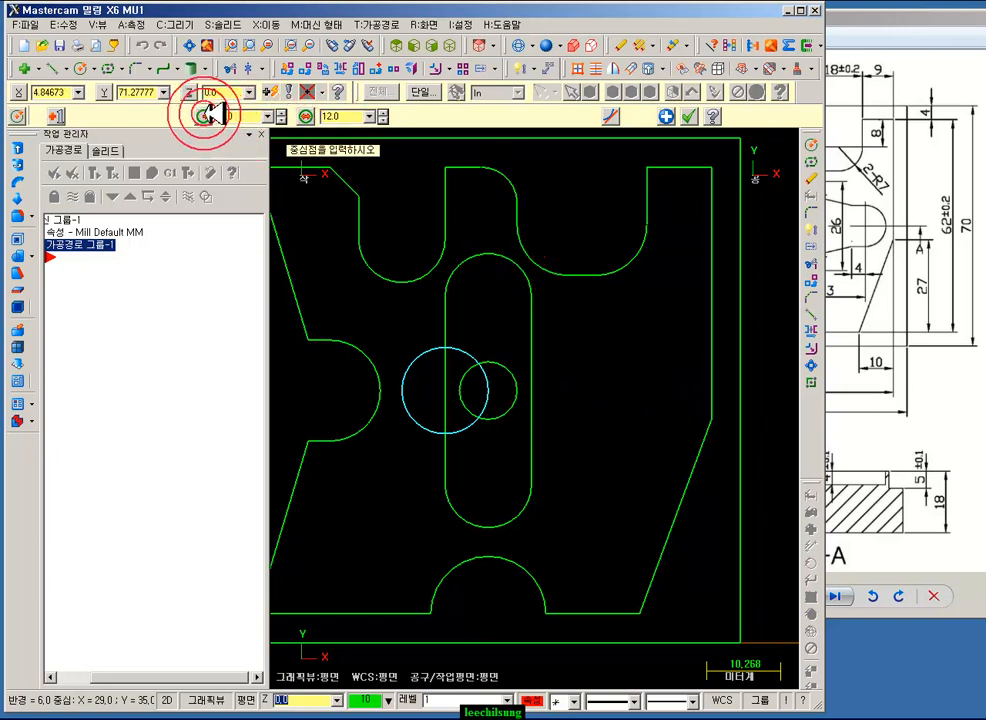
{"action": "left_click", "coordinate": [488, 390]}
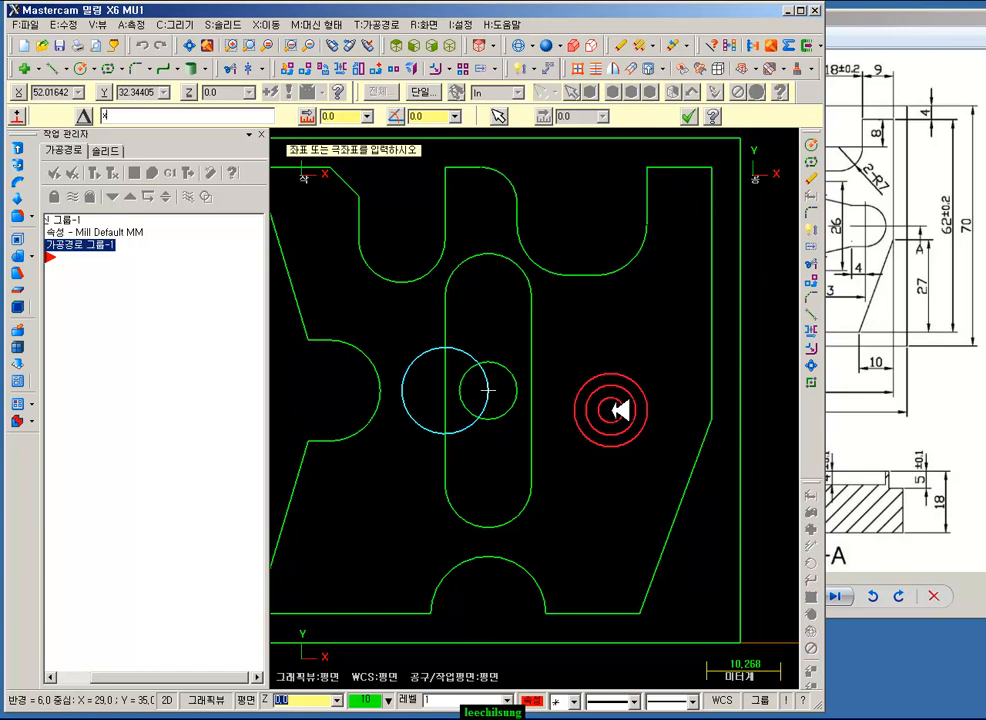
{"action": "key", "text": "Return"}
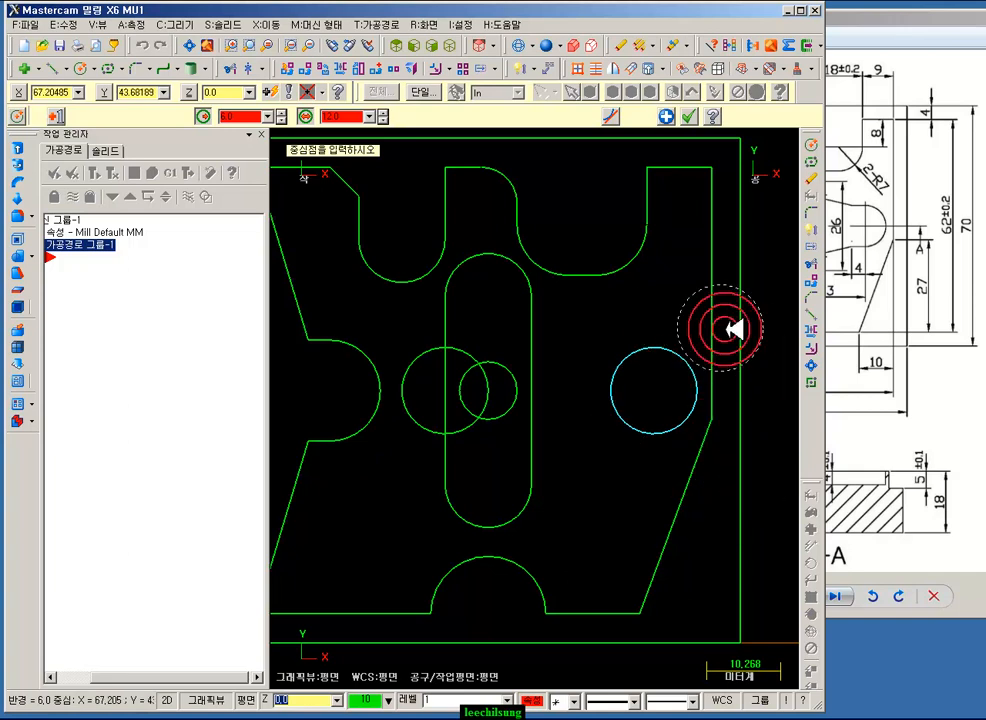
{"action": "left_click", "coordinate": [688, 113]}
{"action": "scroll", "coordinate": [495, 374], "scroll_direction": "up", "scroll_amount": 1}
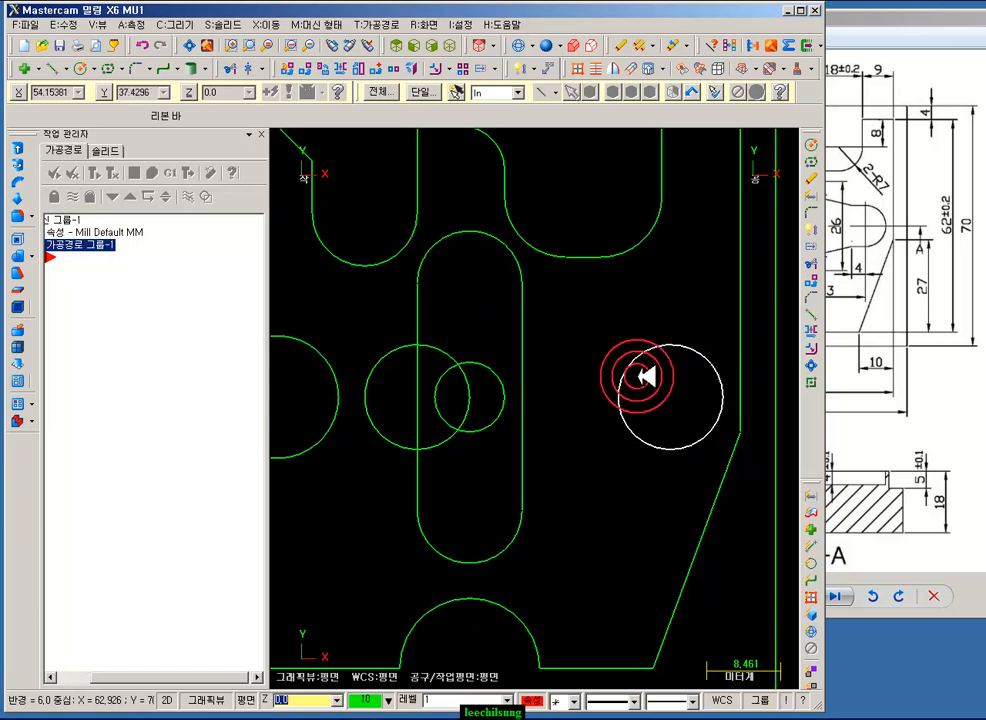
- Draw 4 mm horizontal lines toward the obround from the top and bottom quadrant points of the right-hand 6 mm radius circle
{"action": "left_click", "coordinate": [48, 68]}
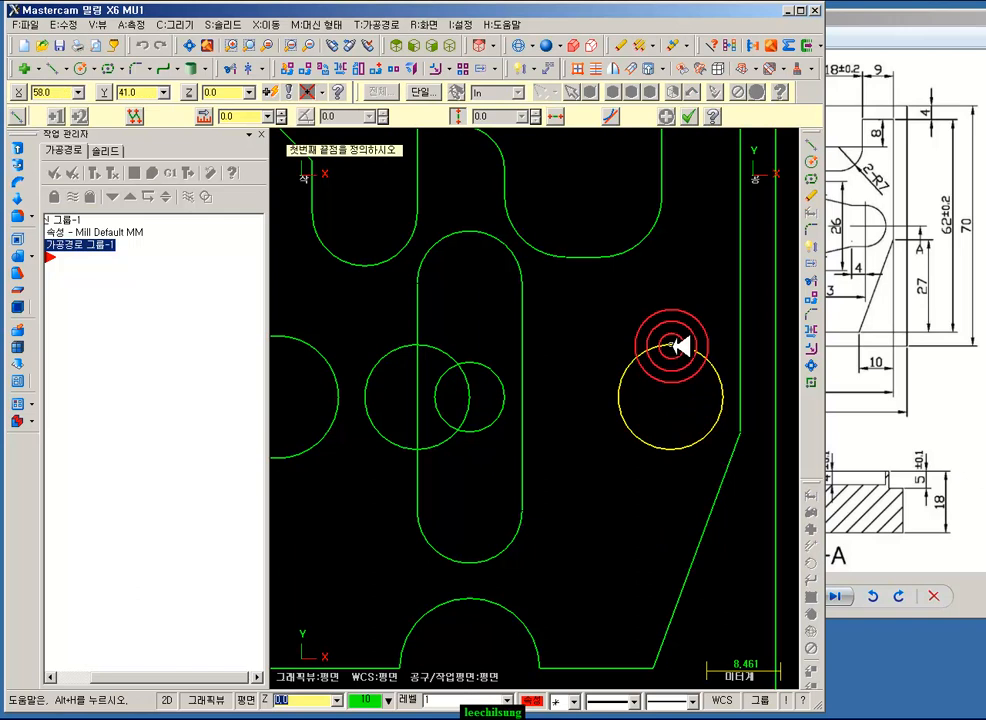
{"action": "left_click", "coordinate": [671, 345]}
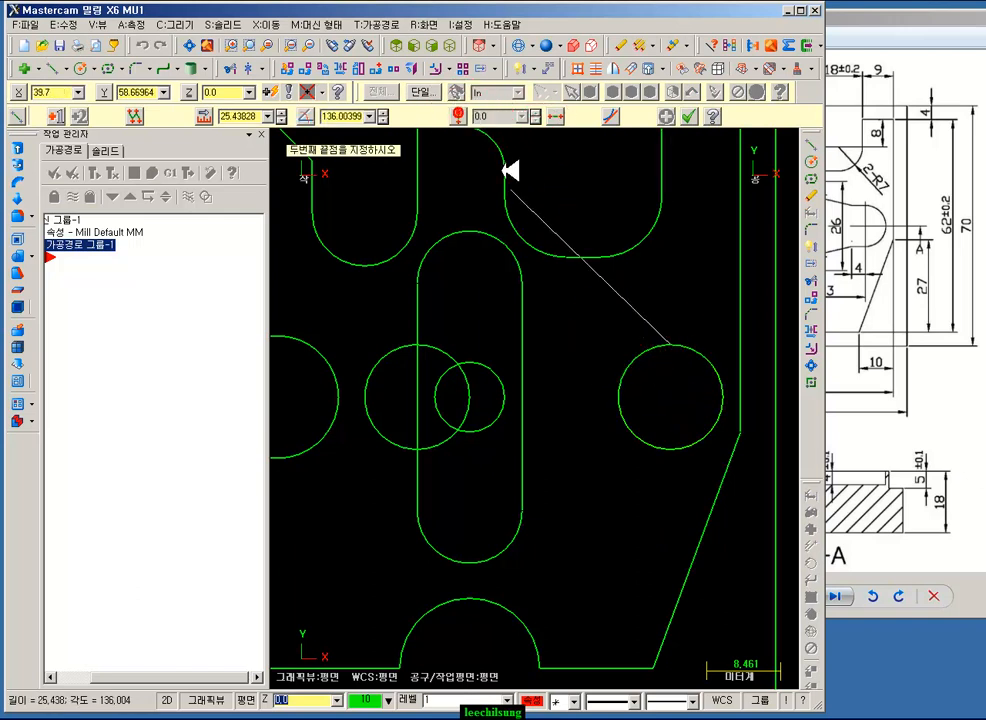
{"action": "left_click", "coordinate": [559, 348]}
{"action": "left_click", "coordinate": [565, 345]}
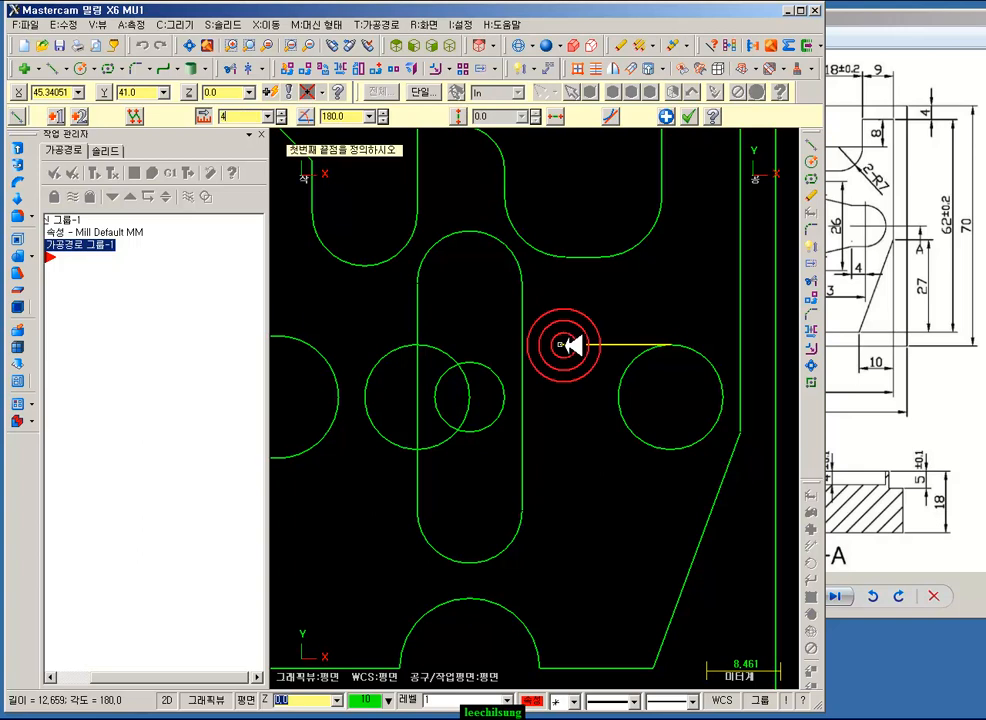
{"action": "type", "text": "4"}
{"action": "key", "text": "Return"}
{"action": "left_click", "coordinate": [674, 450]}
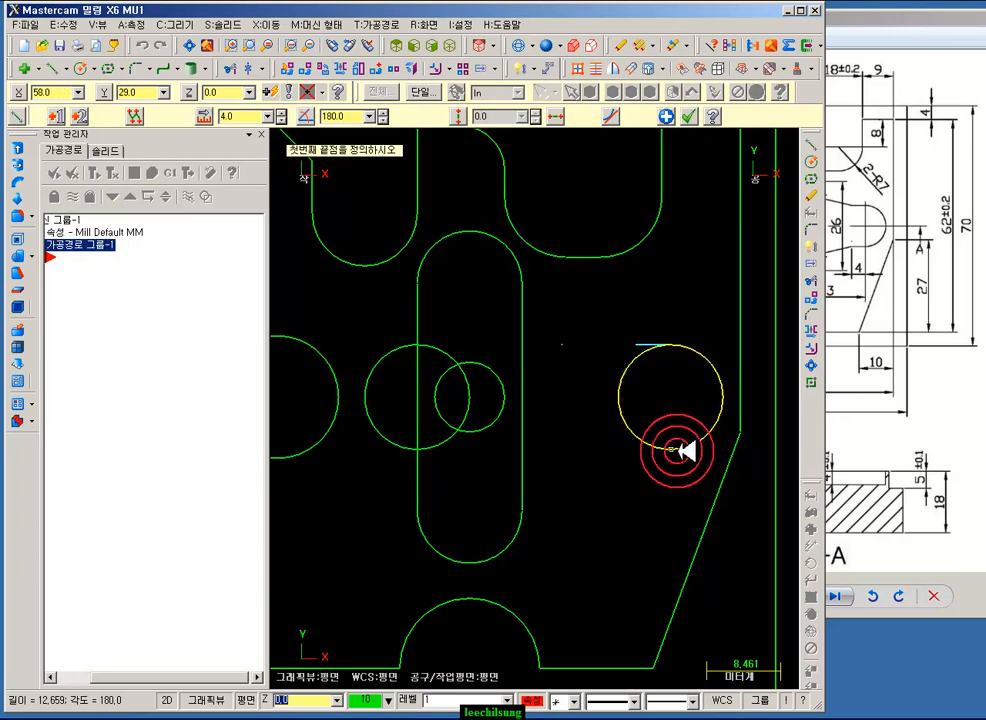
{"action": "left_click", "coordinate": [641, 423]}
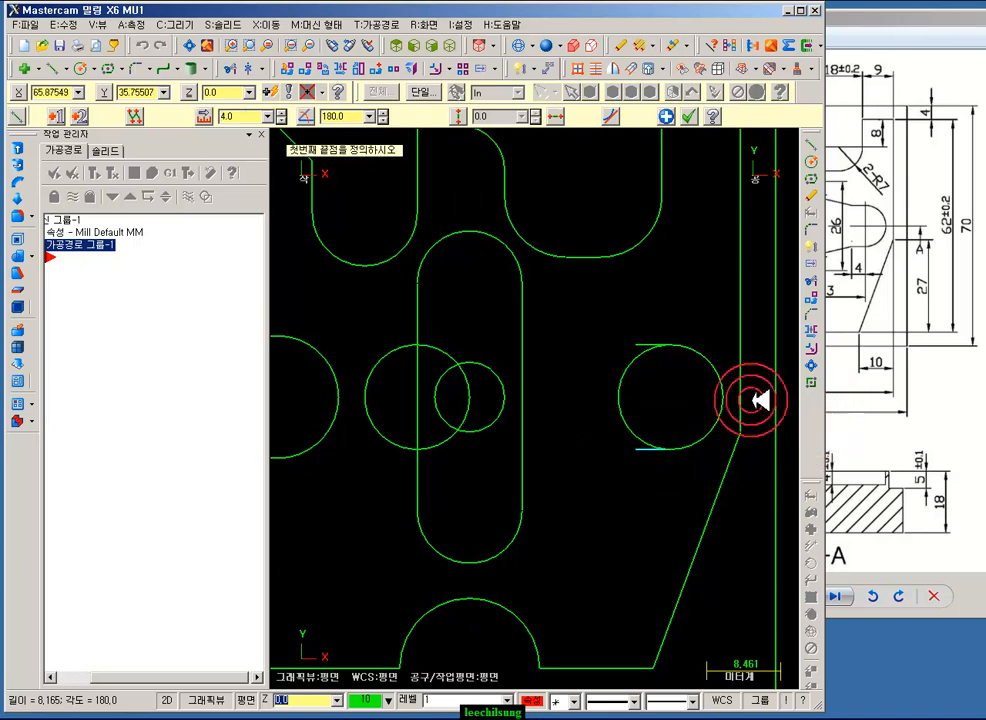
- Connect the free ends of the 4 mm lines to the obround's right side with sloped lines ending at X41 Y44 and X41 Y26
{"action": "left_click", "coordinate": [518, 315]}
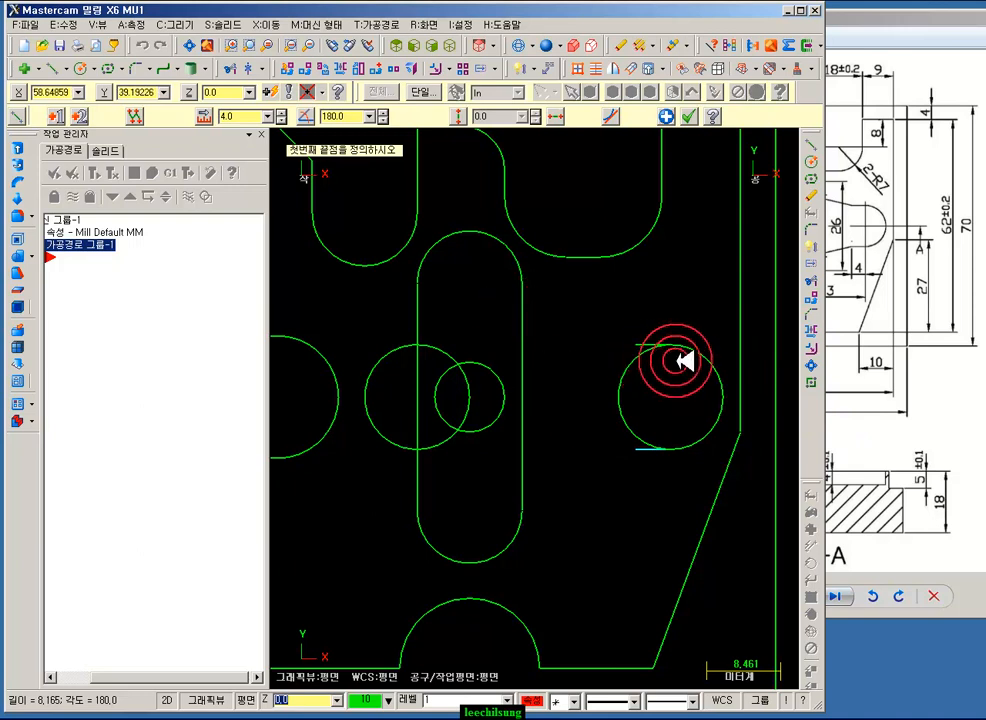
{"action": "left_click", "coordinate": [635, 332]}
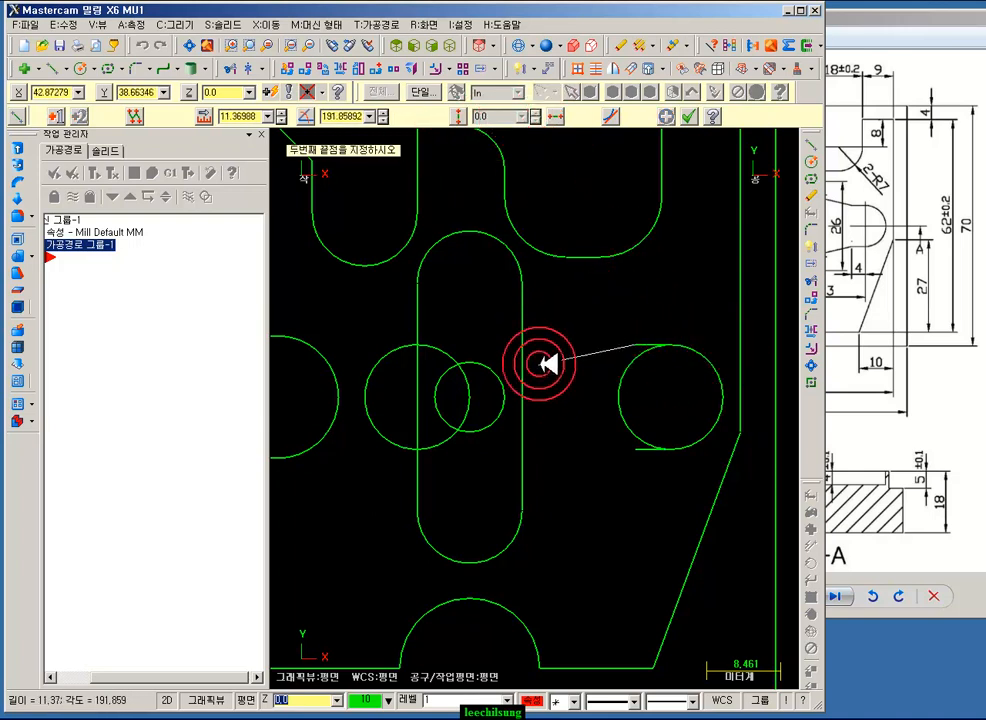
{"action": "left_click", "coordinate": [523, 396], "text": "shift"}
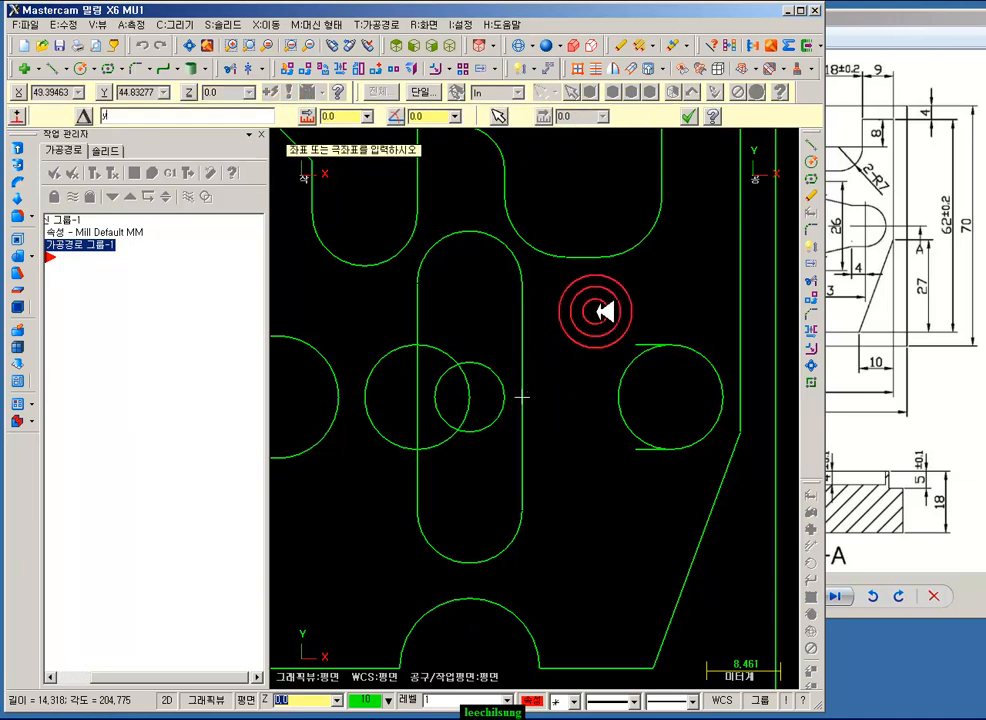
{"action": "type", "text": "y9"}
{"action": "key", "text": "Return"}
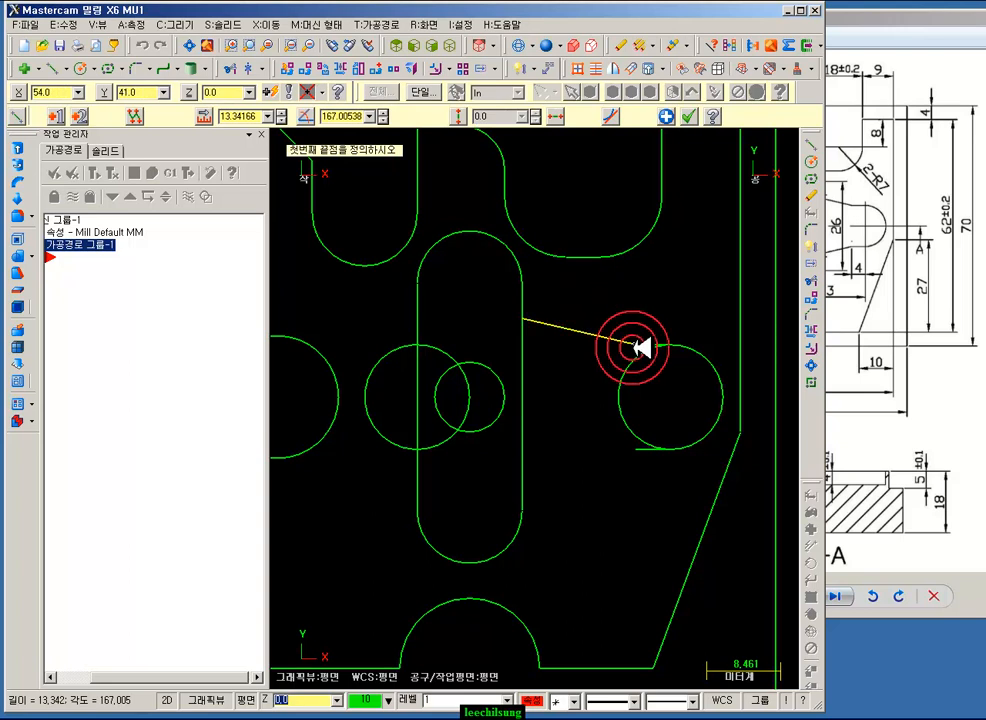
{"action": "left_click", "coordinate": [637, 452]}
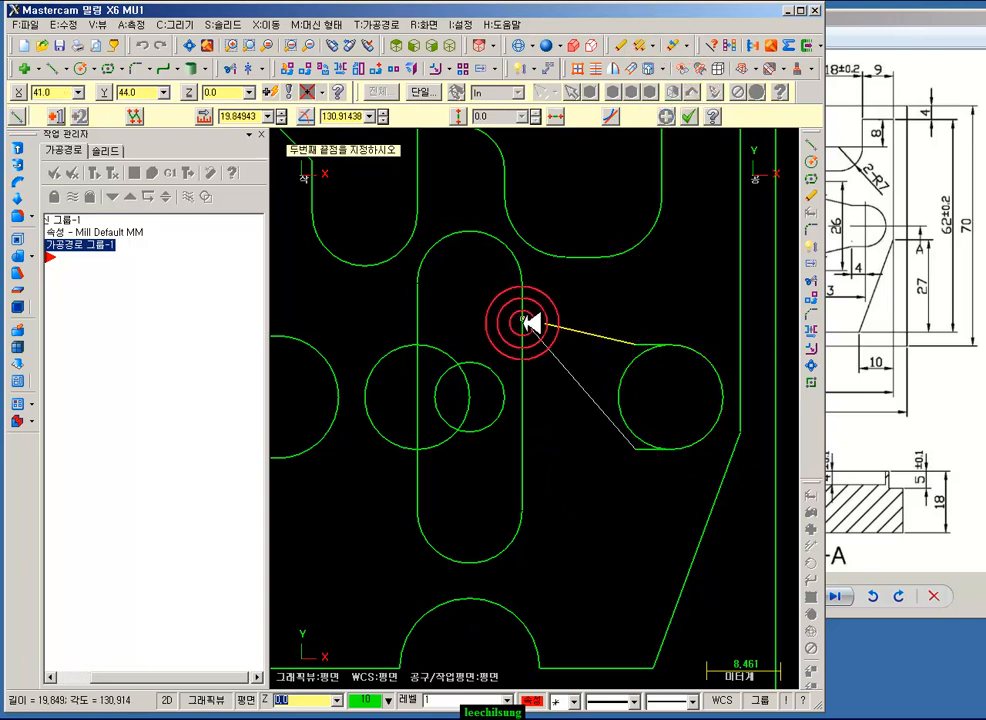
{"action": "left_click", "coordinate": [521, 320]}
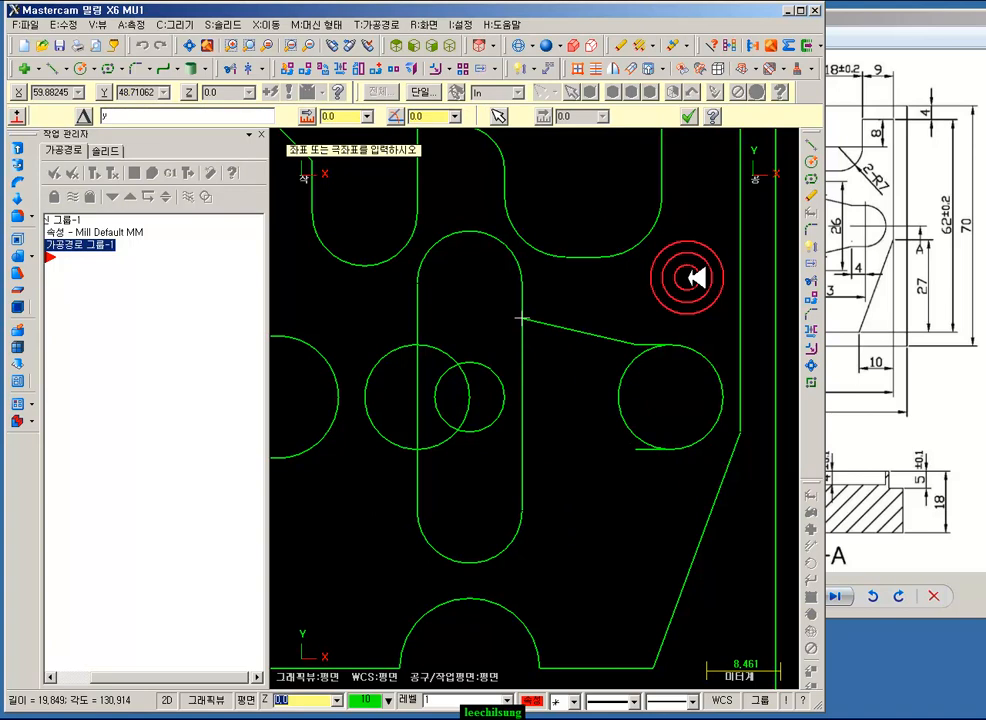
{"action": "key", "text": "Return"}
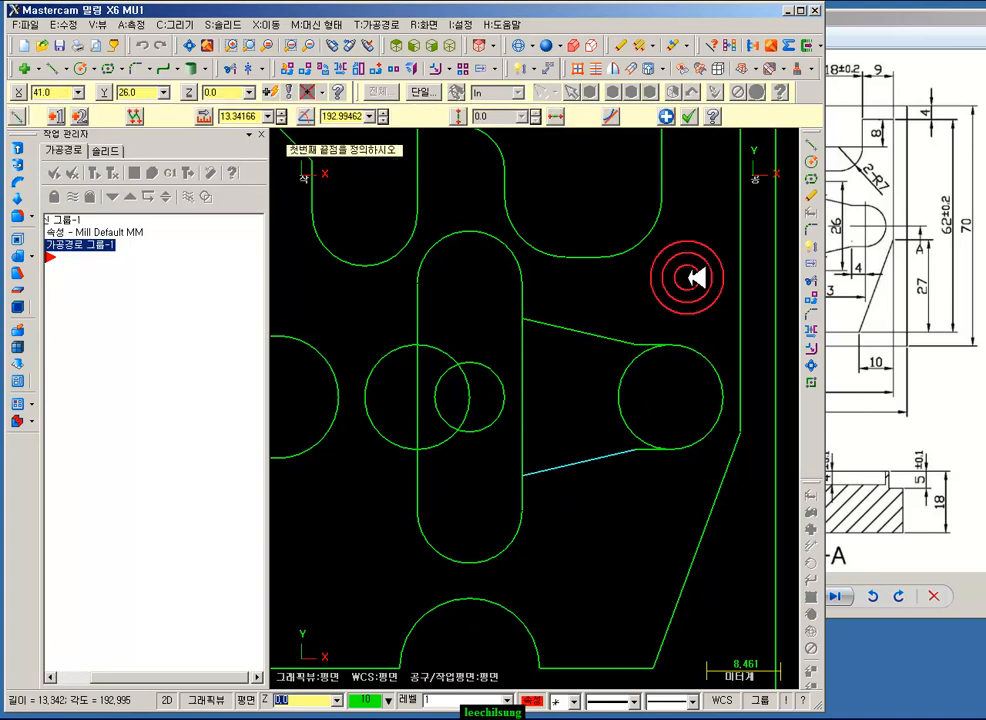
{"action": "left_click", "coordinate": [688, 118]}
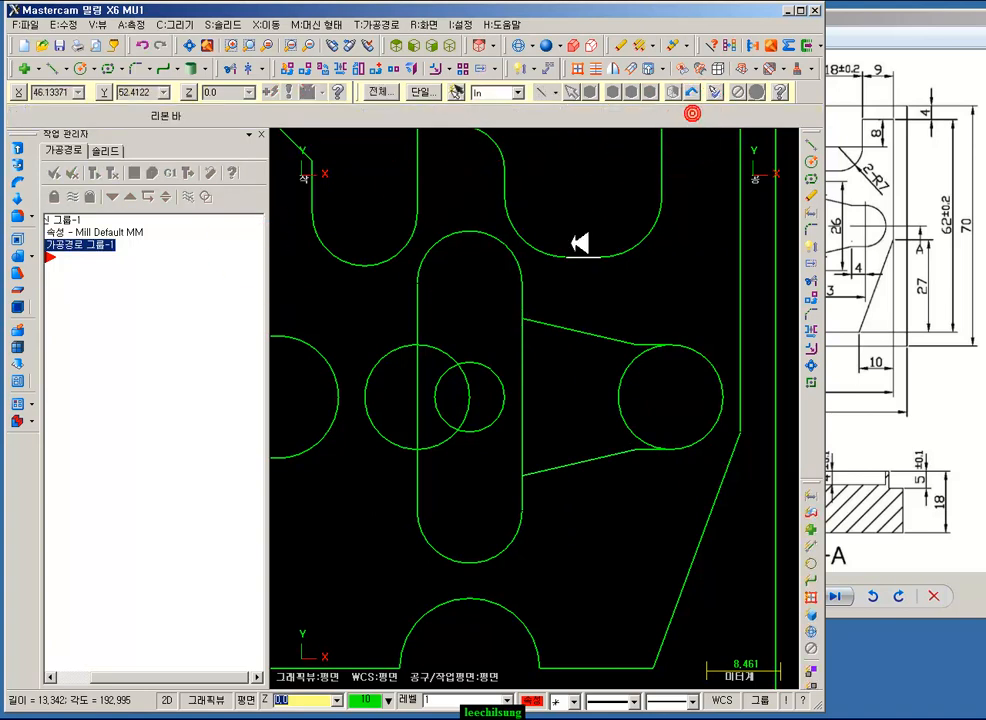
- Trim the right-hand circle to its outer arc between the 4 mm lines and remove the obround's side between the sloped lines
{"action": "left_click", "coordinate": [232, 69]}
{"action": "left_click", "coordinate": [103, 117]}
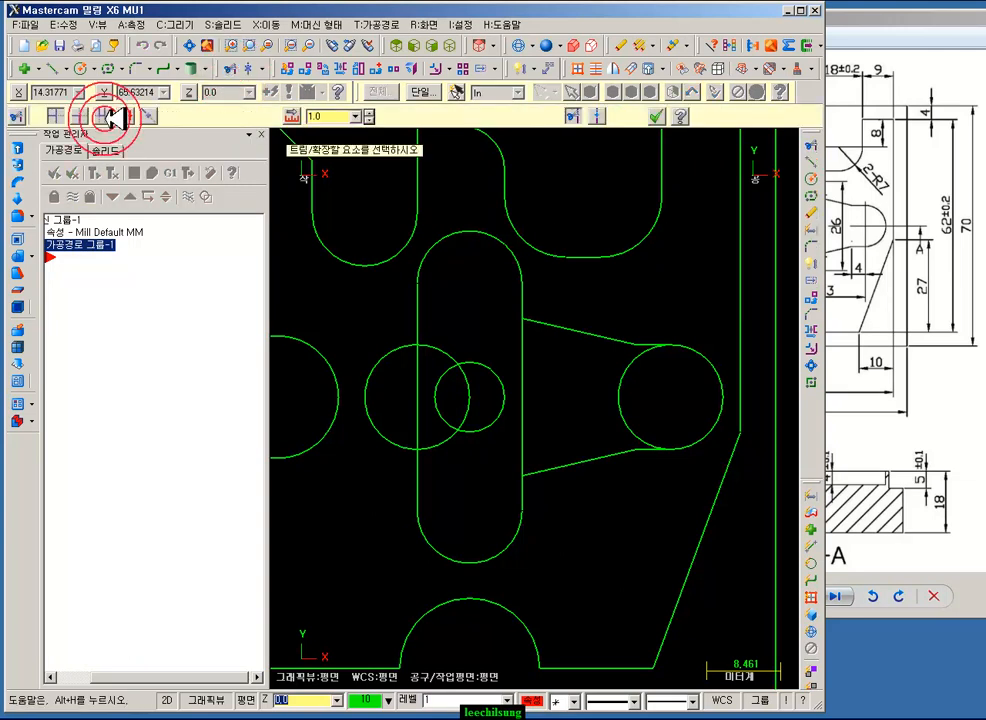
{"action": "left_click", "coordinate": [651, 333]}
{"action": "left_click", "coordinate": [645, 409]}
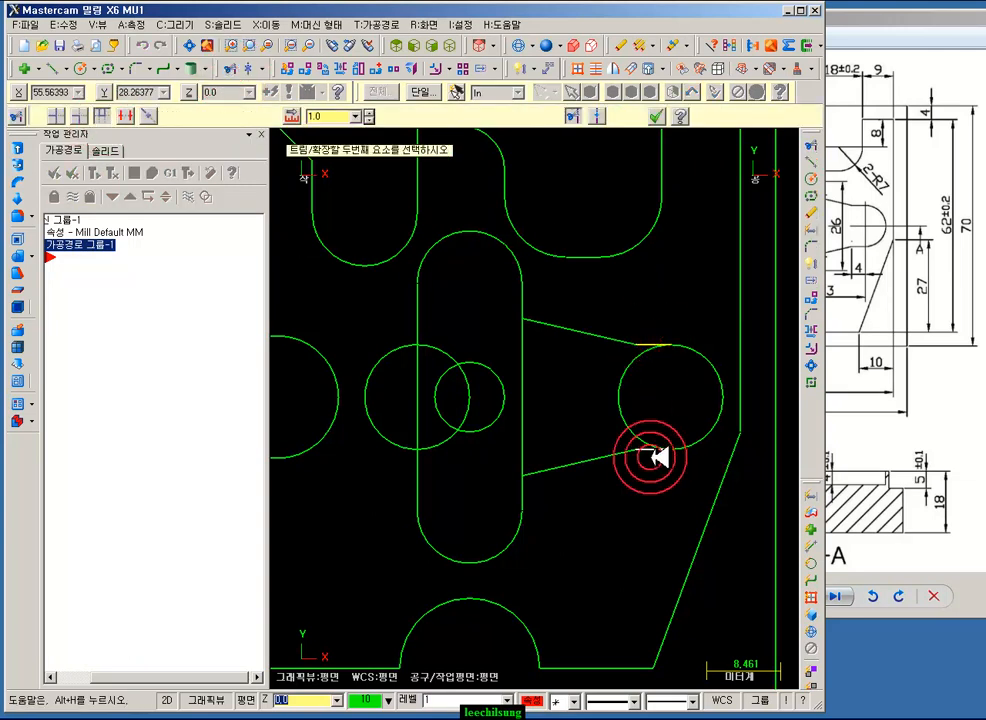
{"action": "left_click", "coordinate": [718, 380]}
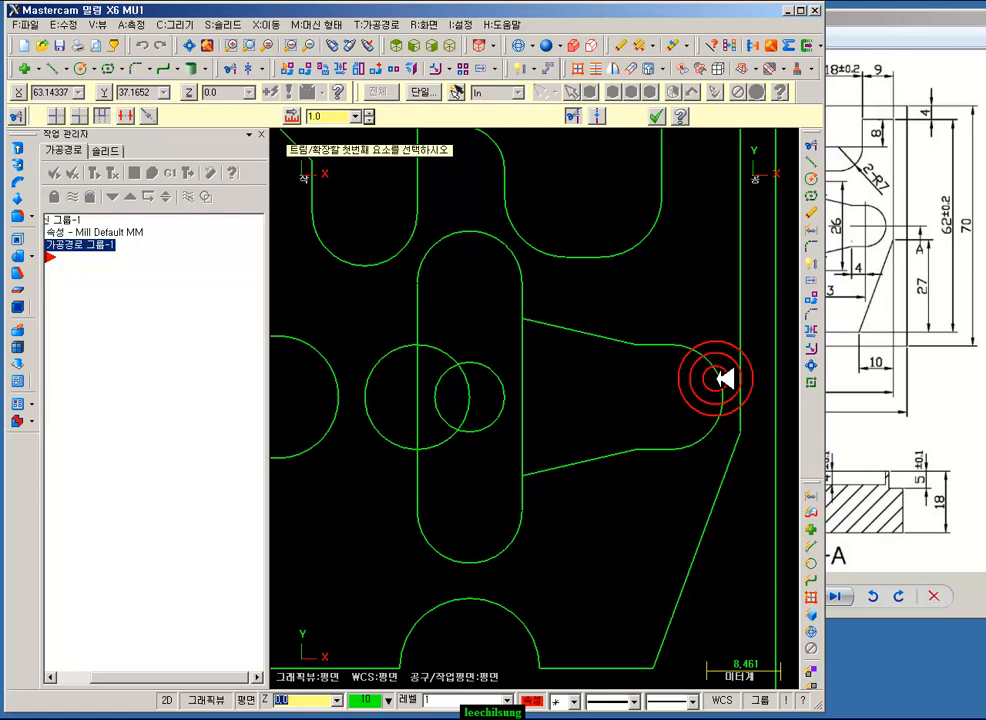
{"action": "left_click", "coordinate": [128, 113]}
{"action": "left_click", "coordinate": [530, 365]}
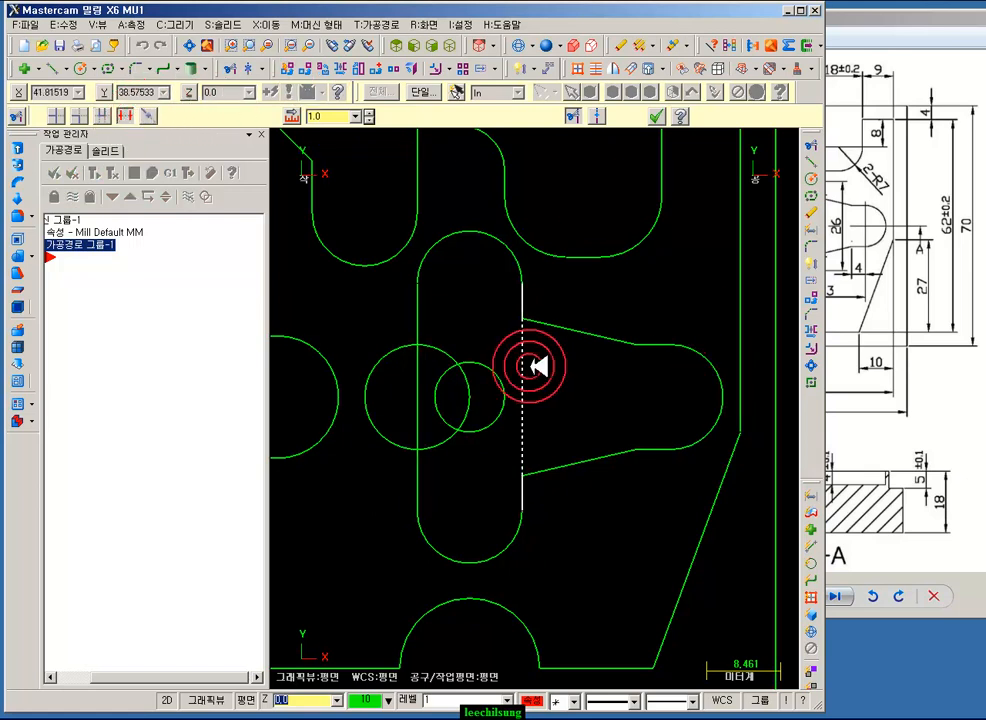
- Trim the left-hand 6 mm radius circle to its outer arc and remove the obround's side enclosed by it
{"action": "left_click", "coordinate": [498, 333]}
{"action": "left_click", "coordinate": [445, 347]}
{"action": "left_click", "coordinate": [77, 114]}
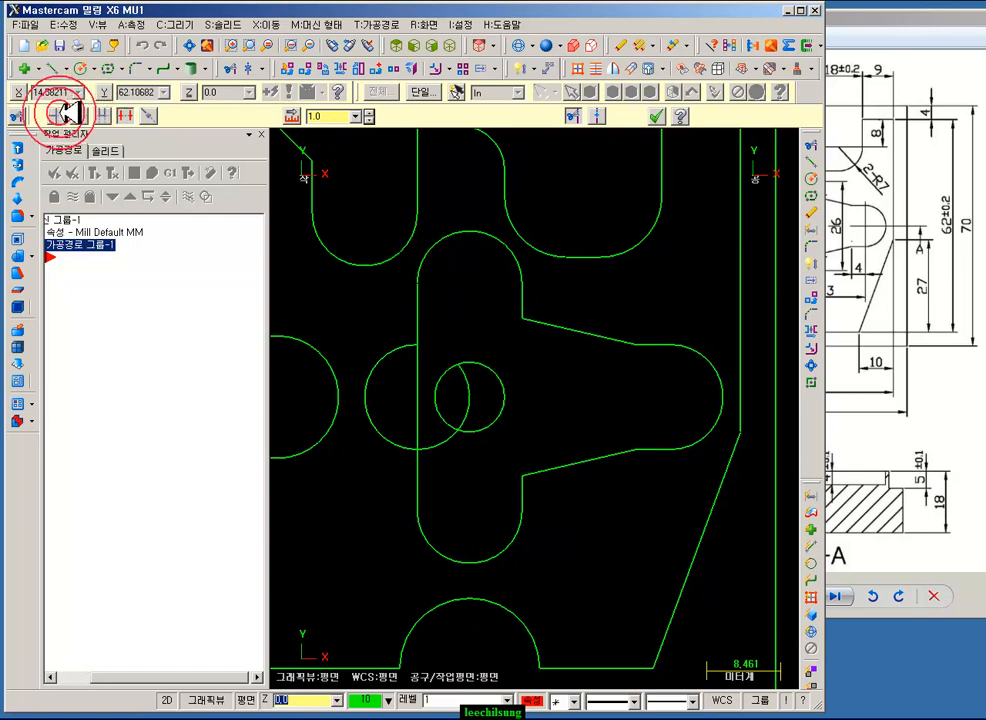
{"action": "left_click", "coordinate": [396, 448]}
{"action": "left_click", "coordinate": [416, 452]}
{"action": "left_click", "coordinate": [128, 114]}
{"action": "left_click", "coordinate": [405, 390]}
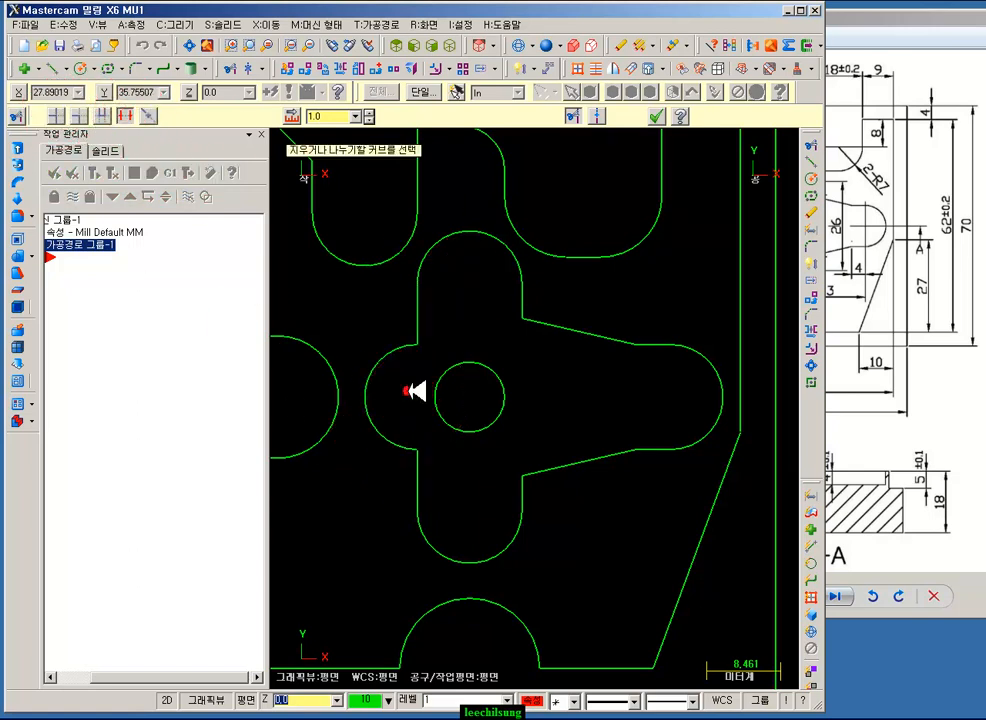
{"action": "left_click", "coordinate": [658, 115]}
- Maximize the program window with the whole part in view and turn off the coordinate axis lines
{"action": "scroll", "coordinate": [560, 418], "scroll_direction": "down", "scroll_amount": 4}
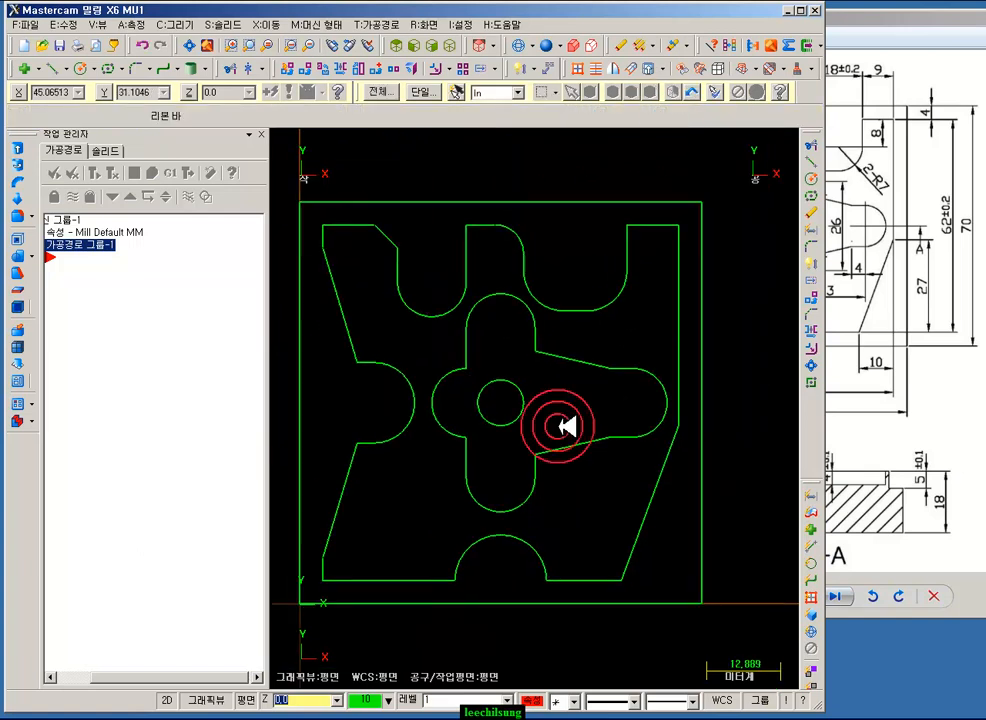
{"action": "scroll", "coordinate": [658, 352], "scroll_direction": "down", "scroll_amount": 1}
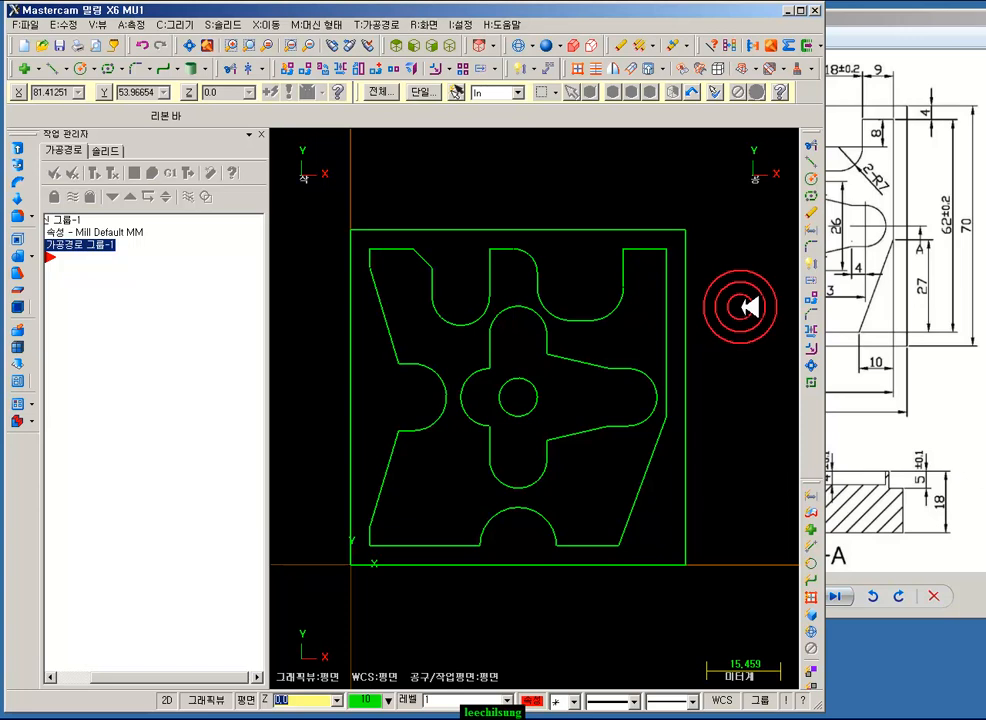
{"action": "scroll", "coordinate": [745, 307], "scroll_direction": "down", "scroll_amount": 1}
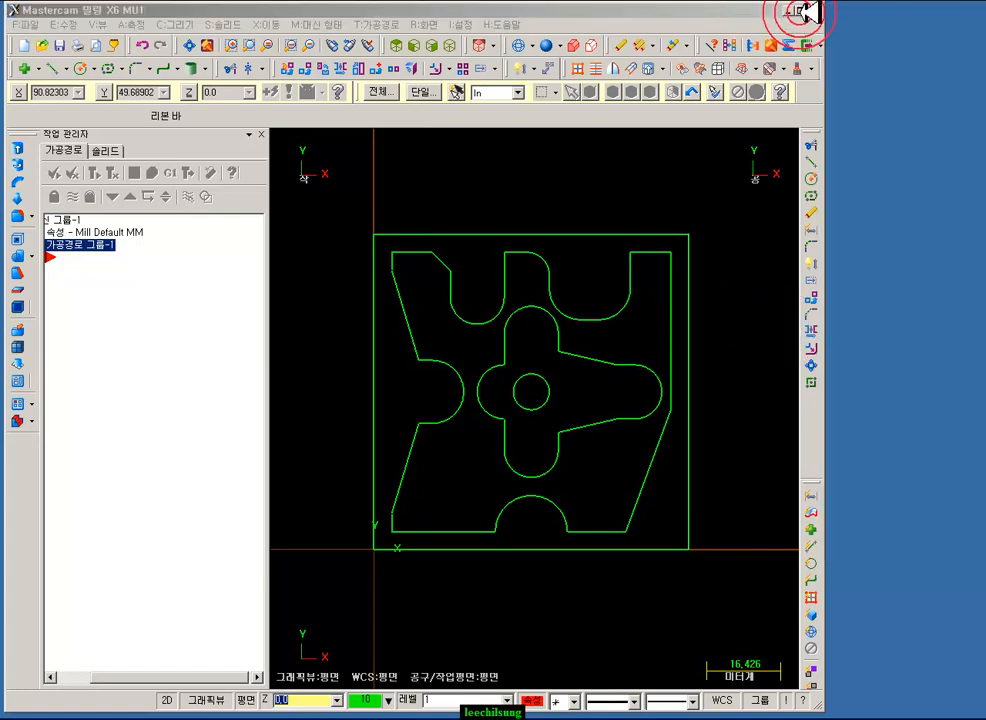
{"action": "left_click", "coordinate": [801, 10]}
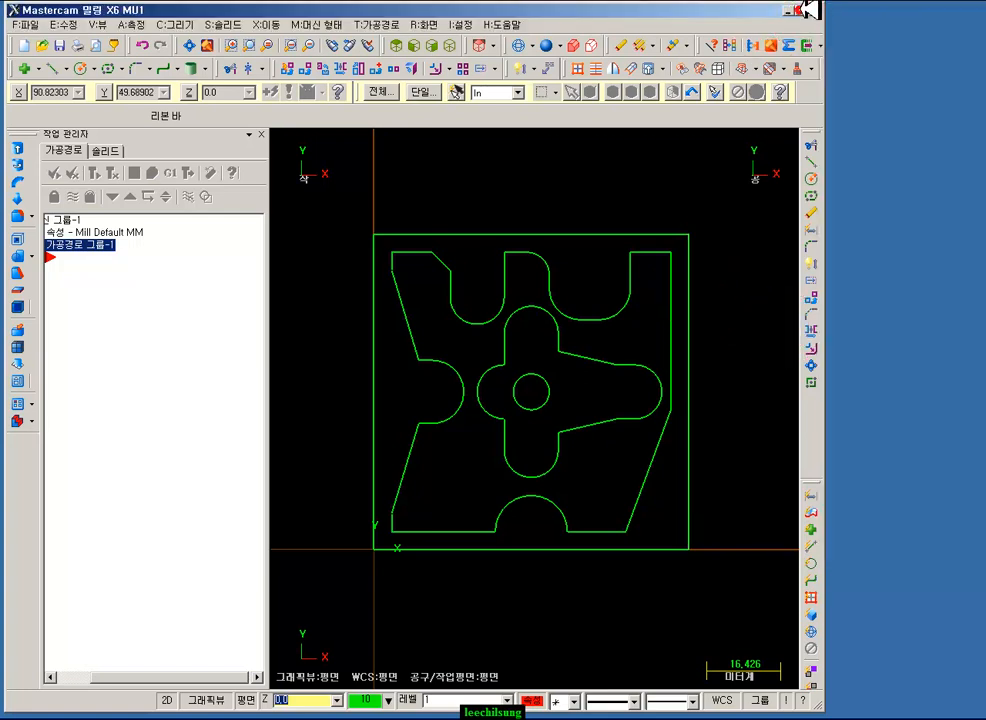
{"action": "left_click", "coordinate": [801, 10]}
{"action": "scroll", "coordinate": [580, 215], "scroll_direction": "down", "scroll_amount": 1}
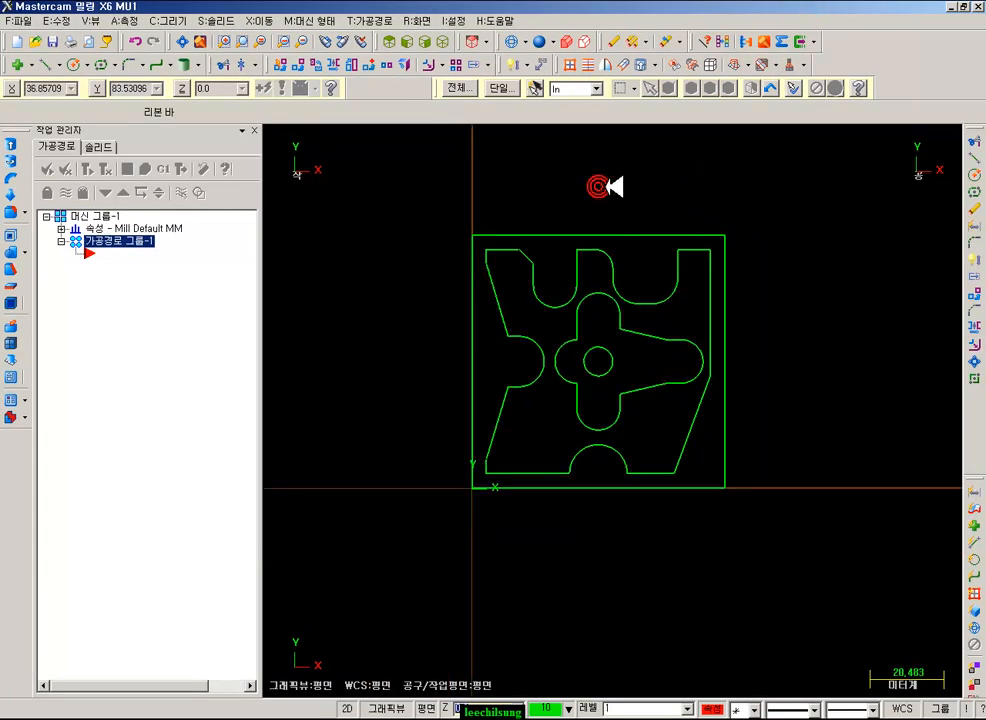
{"action": "key", "text": "F9"}
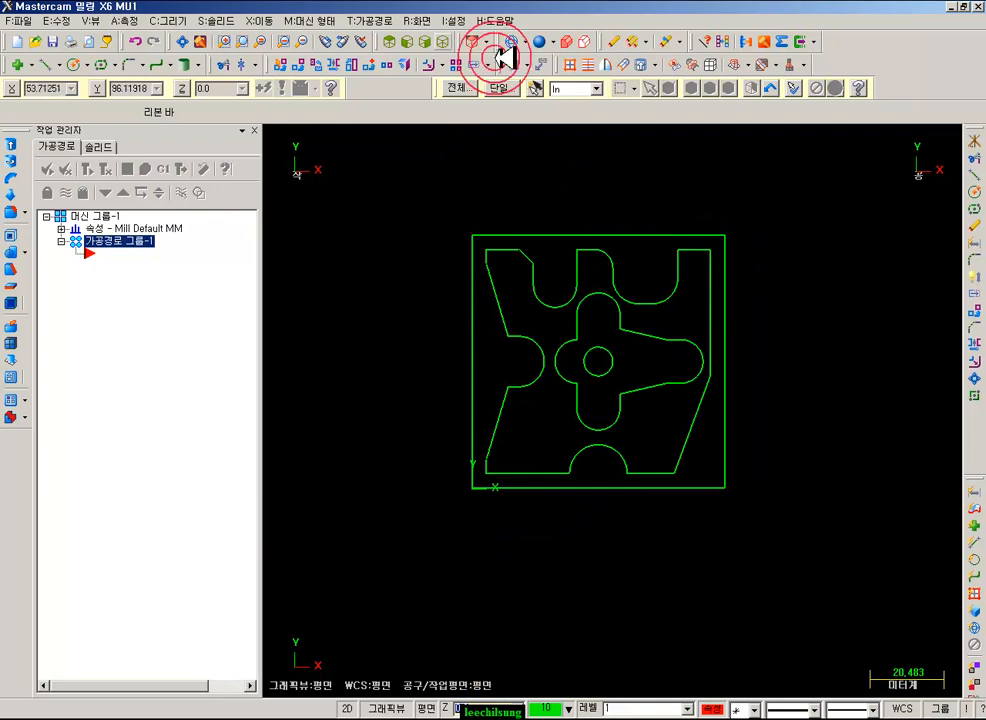
- Extrude the outer 70 by 70 mm square downward 18 mm as a new solid body, working in isometric view
{"action": "left_click", "coordinate": [431, 45]}
{"action": "scroll", "coordinate": [638, 627], "scroll_direction": "up", "scroll_amount": 1}
{"action": "scroll", "coordinate": [748, 528], "scroll_direction": "up", "scroll_amount": 1}
{"action": "scroll", "coordinate": [550, 302], "scroll_direction": "up", "scroll_amount": 1}
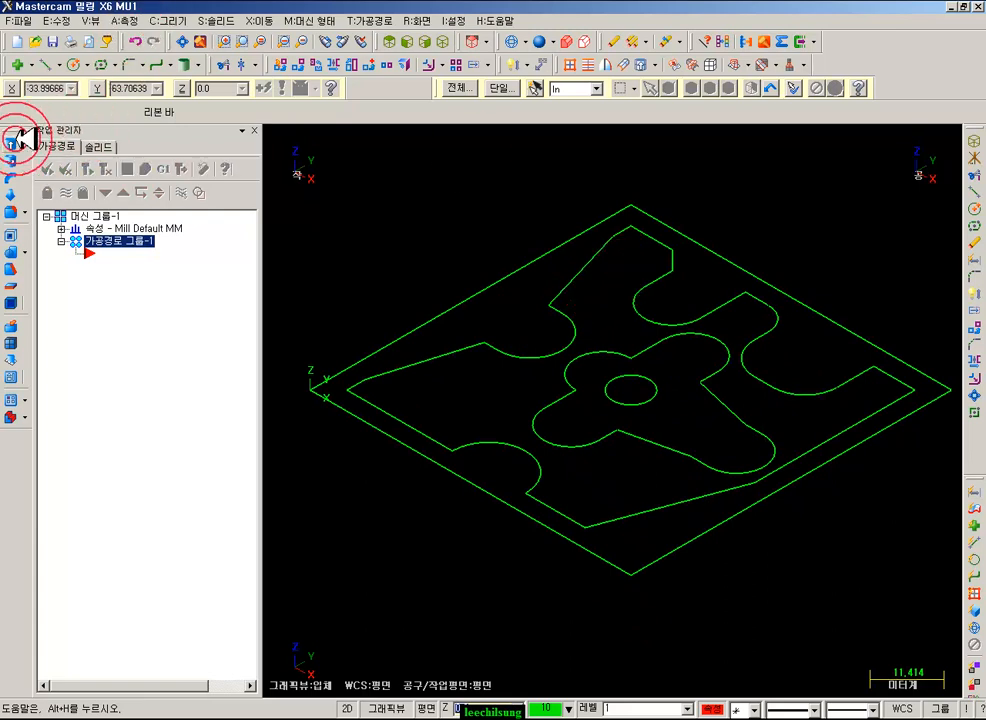
{"action": "left_click", "coordinate": [18, 145]}
{"action": "left_click", "coordinate": [381, 348]}
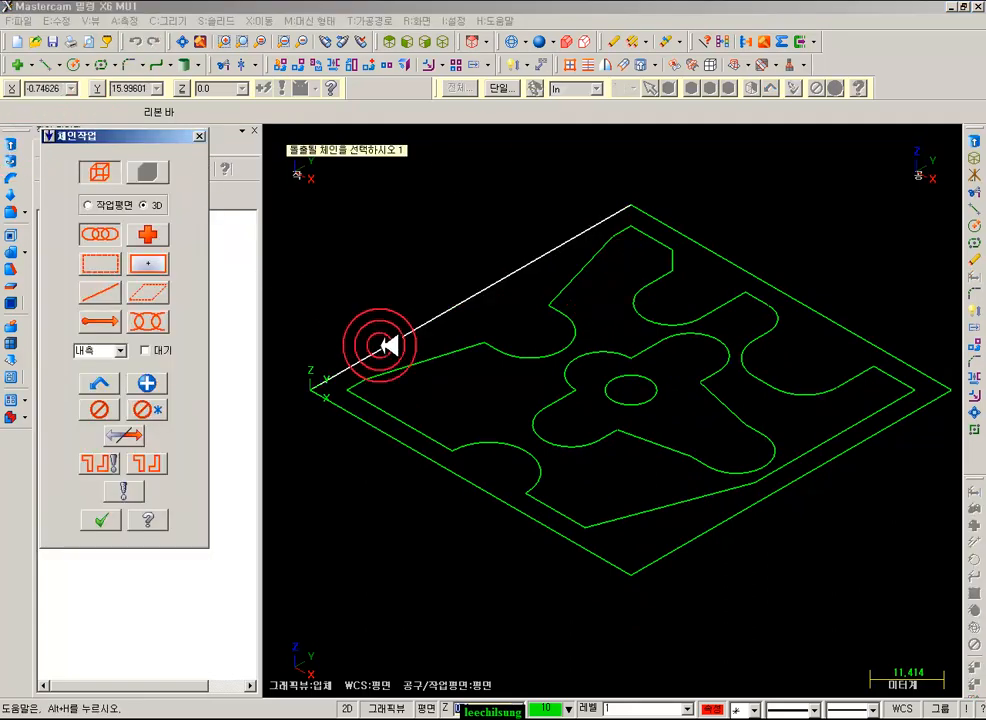
{"action": "left_click", "coordinate": [110, 517]}
{"action": "scroll", "coordinate": [682, 369], "scroll_direction": "up", "scroll_amount": 2}
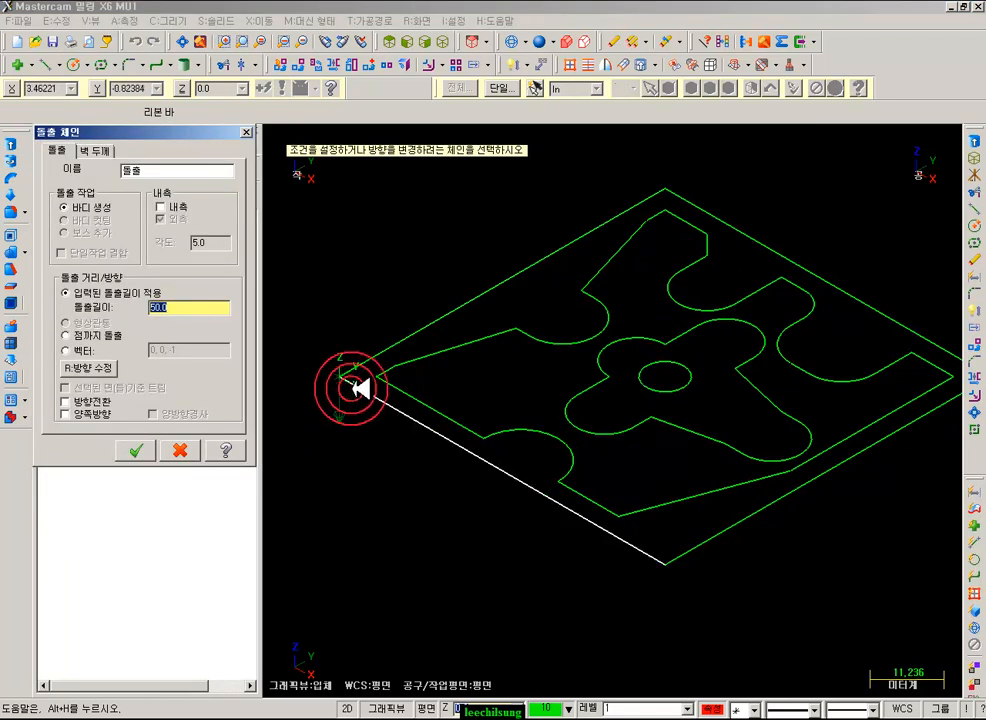
{"action": "left_click", "coordinate": [184, 308]}
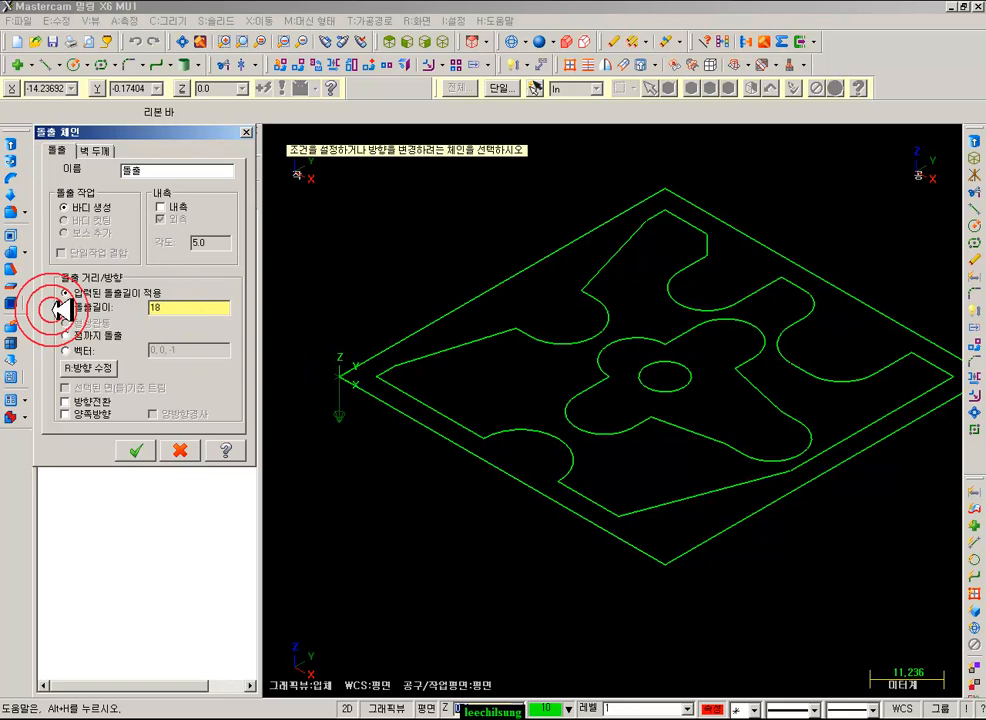
{"action": "left_click", "coordinate": [136, 450]}
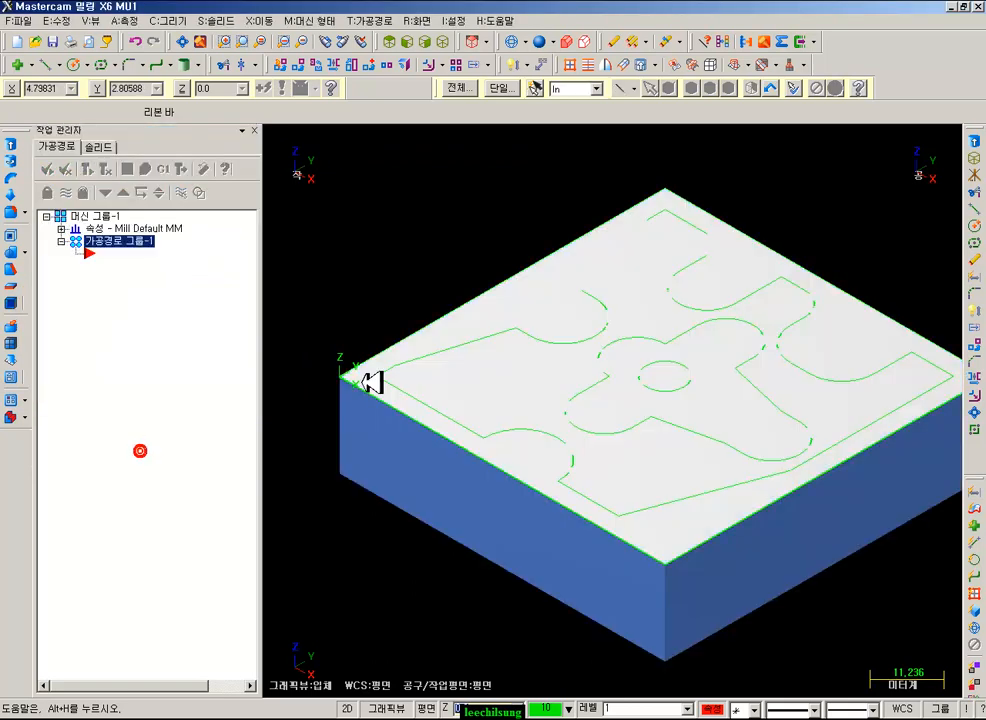
{"action": "left_click", "coordinate": [862, 236]}
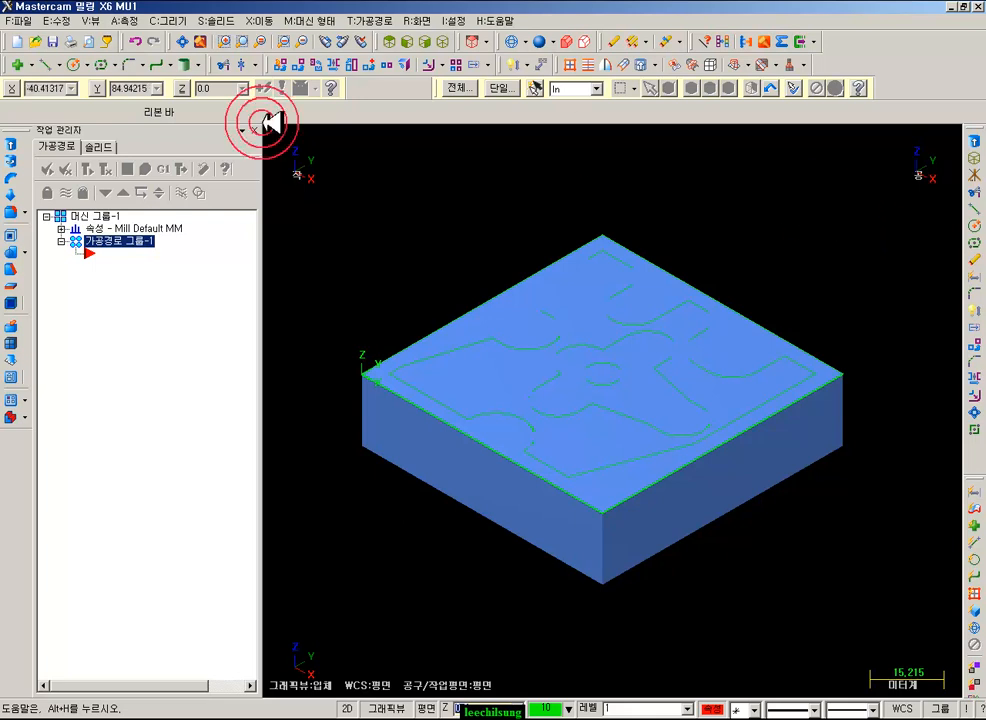
- Cut the central cross-shaped pocket outline 4 mm deep into the solid body with an extruded cut
{"action": "left_click", "coordinate": [12, 141]}
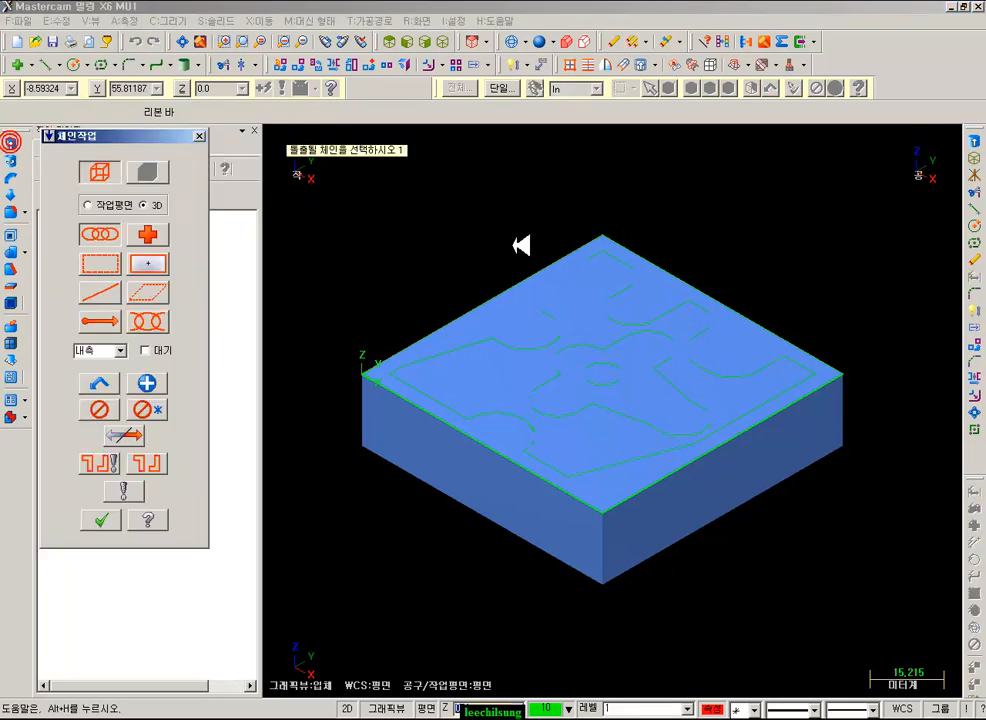
{"action": "scroll", "coordinate": [621, 343], "scroll_direction": "up", "scroll_amount": 2}
{"action": "left_click", "coordinate": [621, 343]}
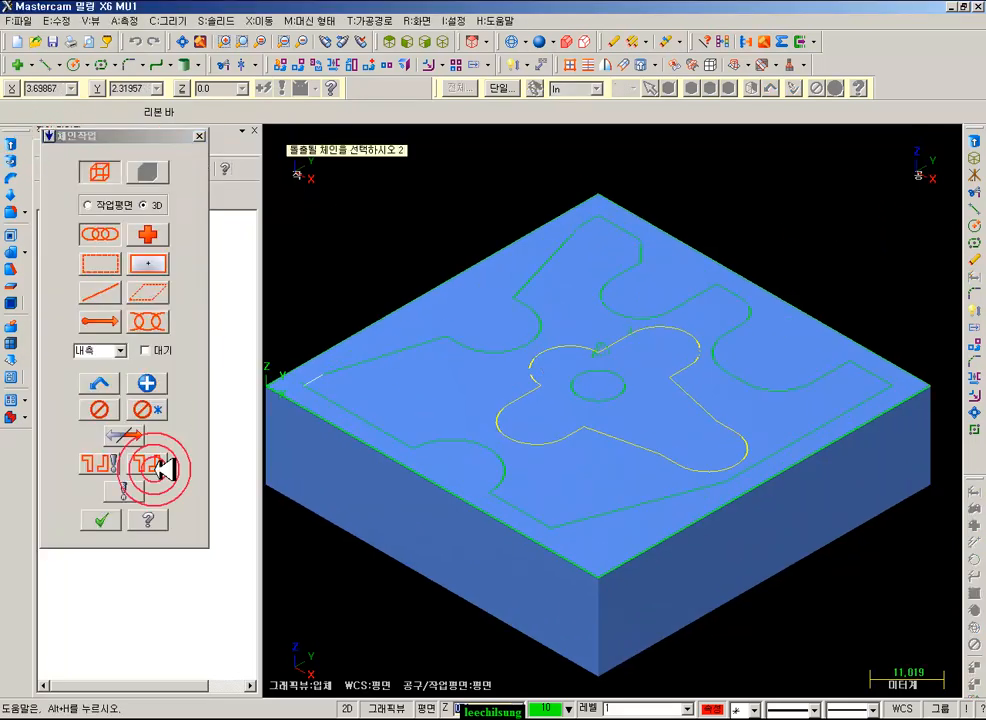
{"action": "left_click", "coordinate": [101, 519]}
{"action": "left_click", "coordinate": [513, 40]}
{"action": "left_click", "coordinate": [632, 327]}
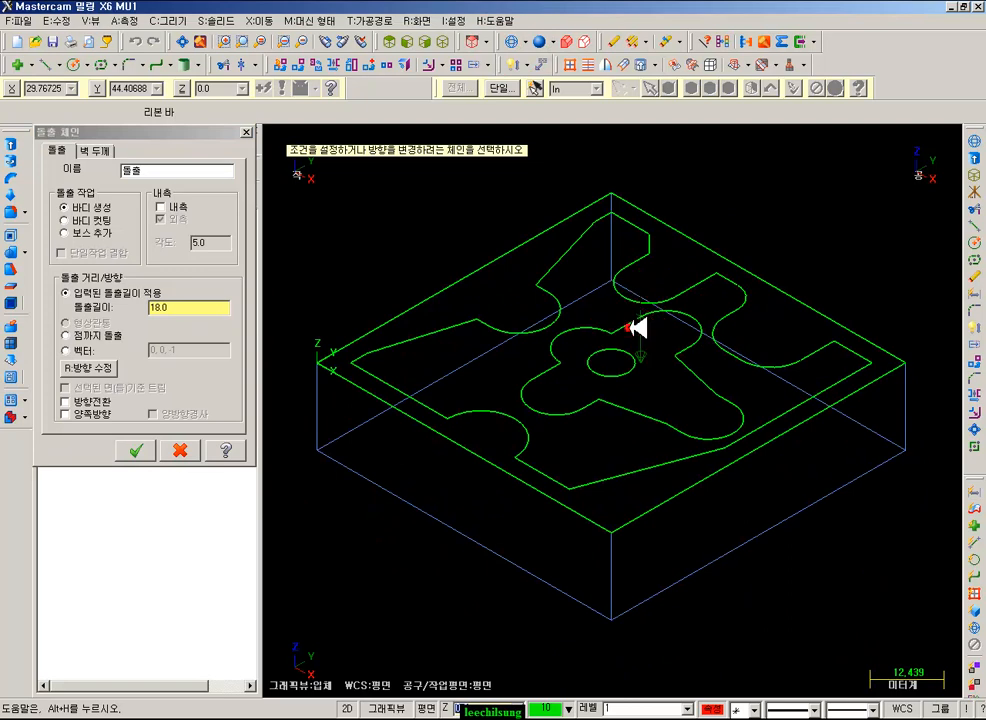
{"action": "left_click", "coordinate": [80, 221]}
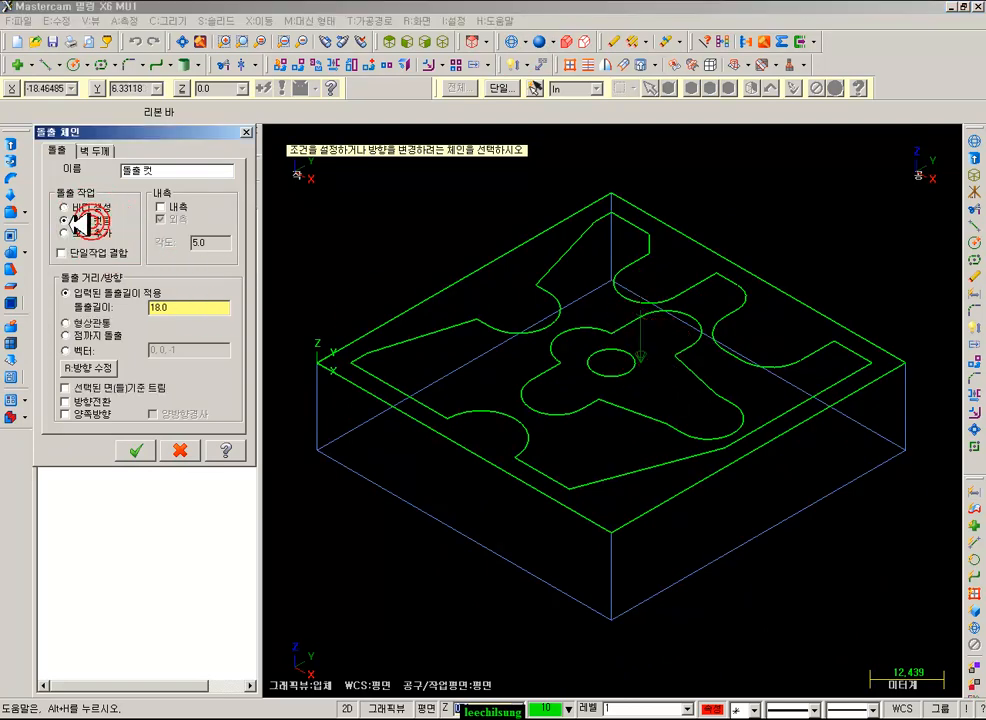
{"action": "double_click", "coordinate": [158, 308]}
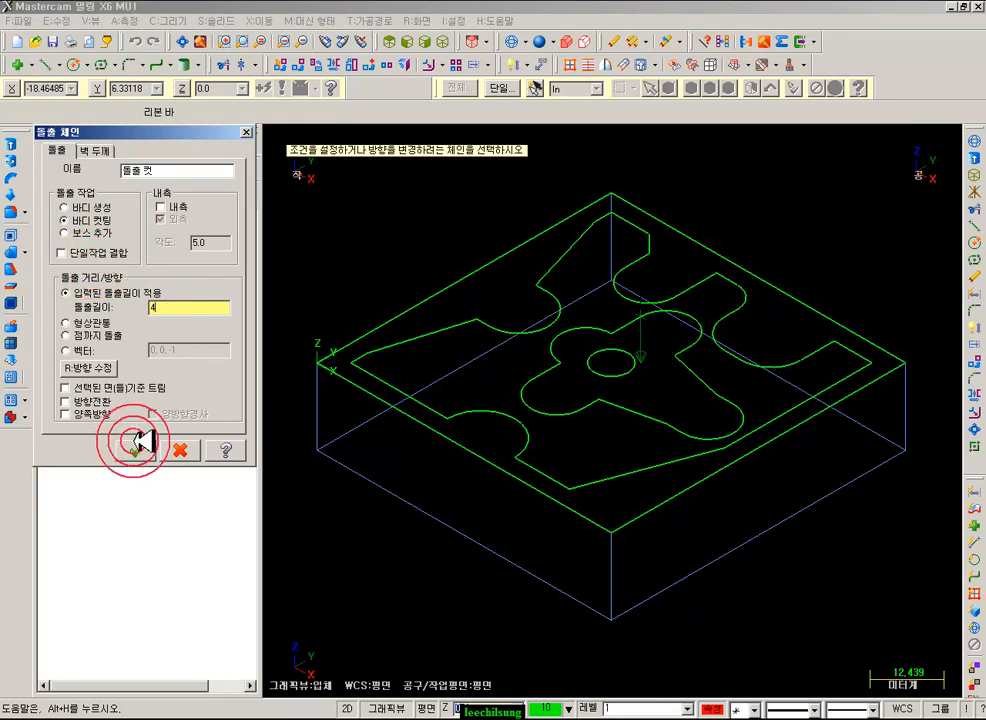
{"action": "left_click", "coordinate": [136, 450]}
- Examine the pocketed body by comparing its shaded and wireframe displays
{"action": "left_click", "coordinate": [539, 41]}
{"action": "left_click", "coordinate": [512, 41]}
{"action": "left_click", "coordinate": [541, 41]}
{"action": "left_click", "coordinate": [514, 41]}
{"action": "left_click", "coordinate": [539, 41]}
{"action": "left_click", "coordinate": [512, 41]}
{"action": "left_click", "coordinate": [717, 473]}
{"action": "left_click", "coordinate": [775, 385]}
- Cut the area between the outer square and the inner contour 5 mm deep and show the body shaded
{"action": "left_click", "coordinate": [411, 329]}
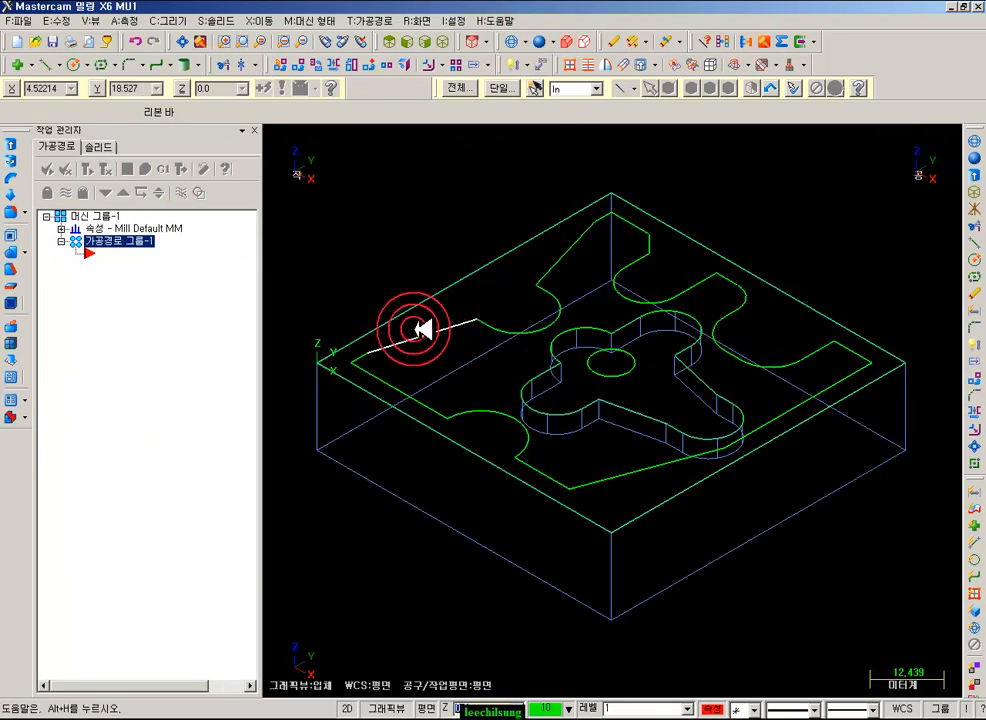
{"action": "left_click", "coordinate": [10, 140]}
{"action": "left_click", "coordinate": [366, 330]}
{"action": "left_click", "coordinate": [398, 343]}
{"action": "left_click", "coordinate": [108, 525]}
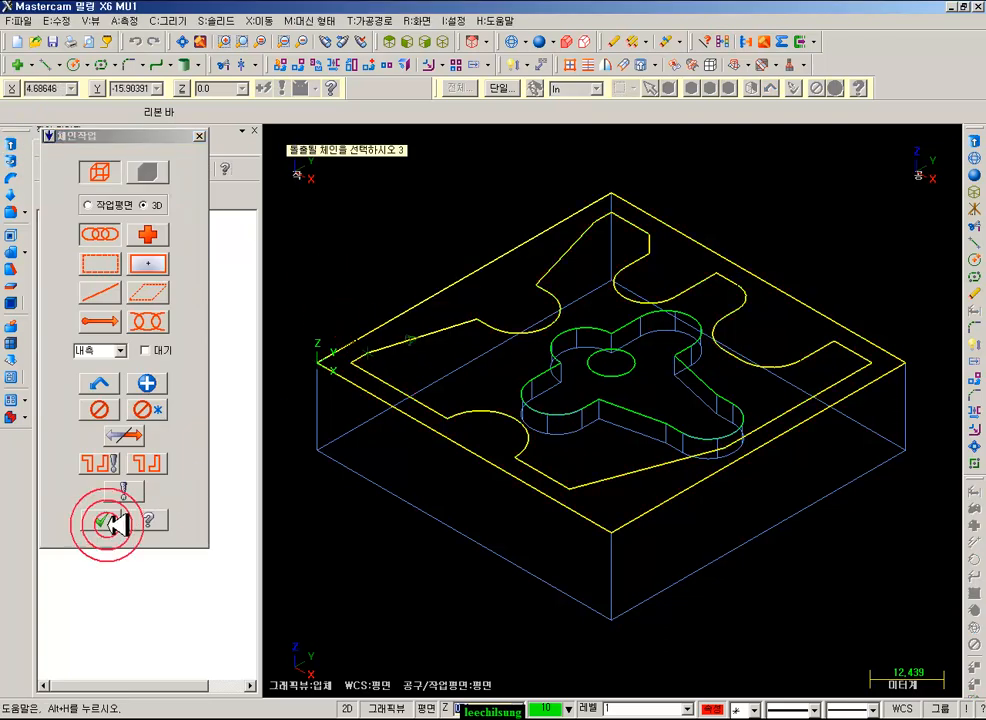
{"action": "left_click", "coordinate": [604, 378]}
{"action": "left_click", "coordinate": [316, 399]}
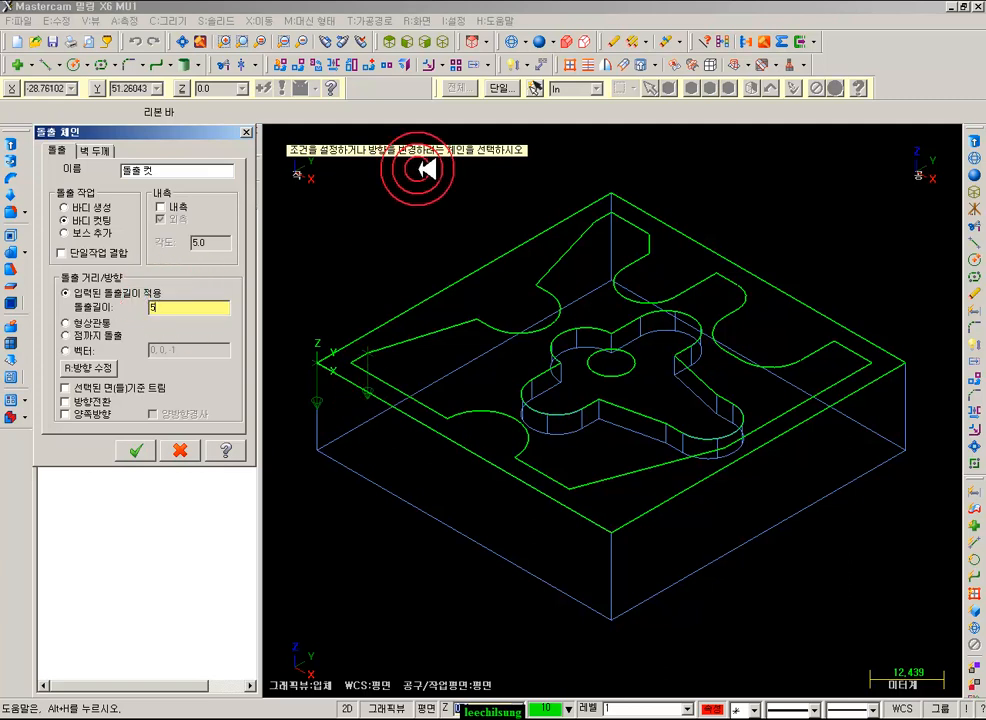
{"action": "left_click", "coordinate": [136, 450]}
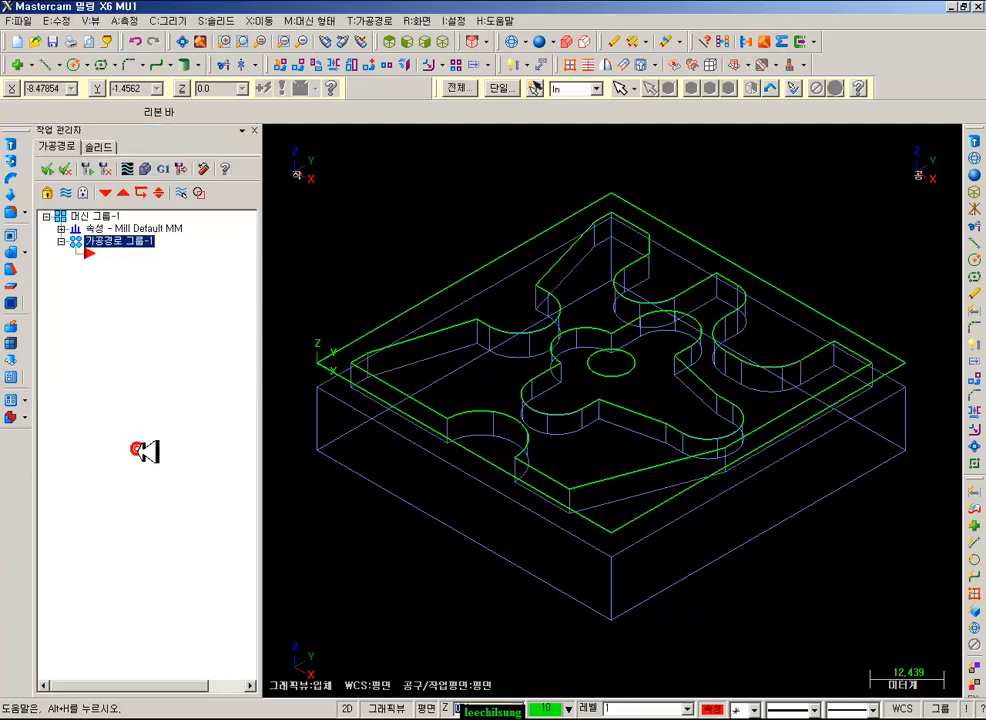
{"action": "left_click", "coordinate": [551, 42]}
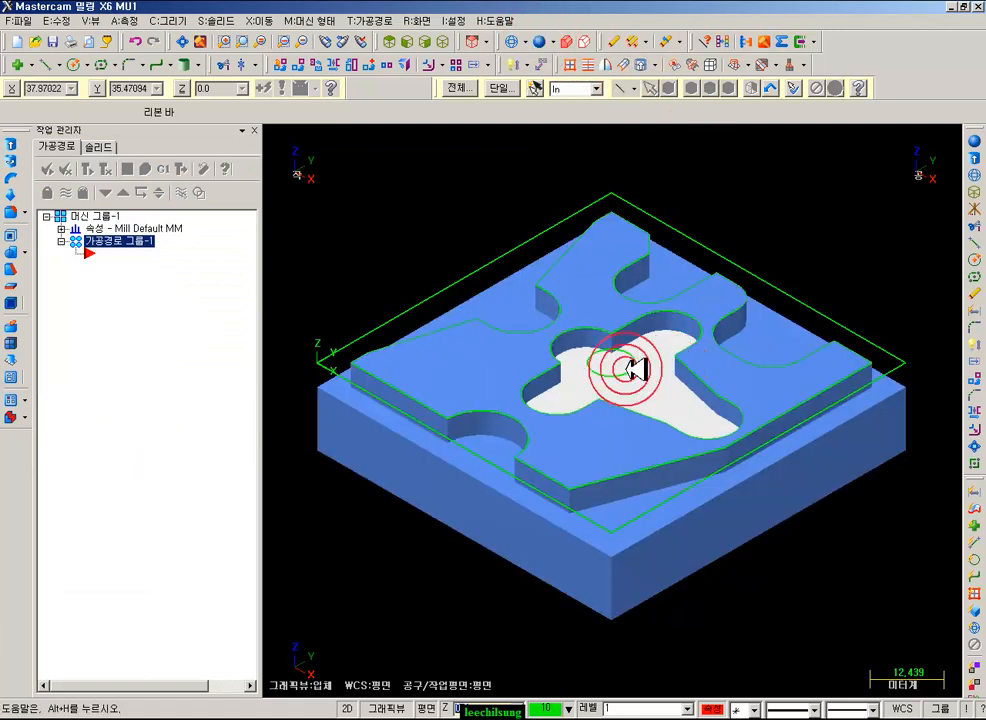
- Cut the central circle through the entire body and show the solid shaded
{"action": "left_click", "coordinate": [511, 41]}
{"action": "left_click", "coordinate": [11, 143]}
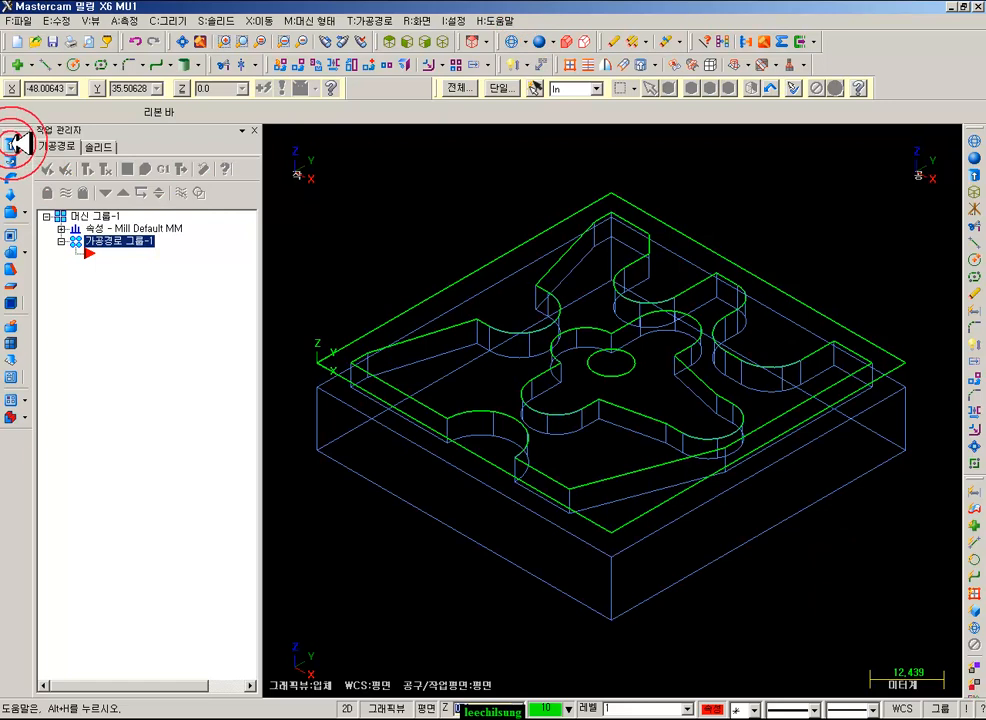
{"action": "left_click", "coordinate": [627, 370]}
{"action": "left_click", "coordinate": [112, 521]}
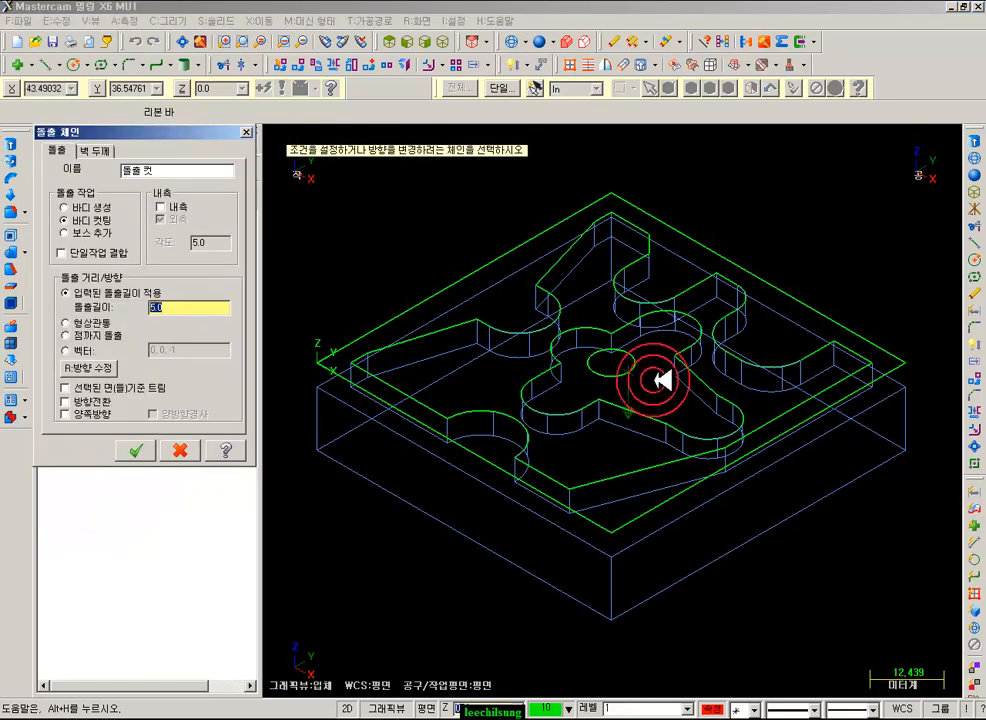
{"action": "left_click", "coordinate": [70, 323]}
{"action": "left_click", "coordinate": [135, 450]}
{"action": "left_click", "coordinate": [545, 42]}
{"action": "left_click", "coordinate": [807, 183]}
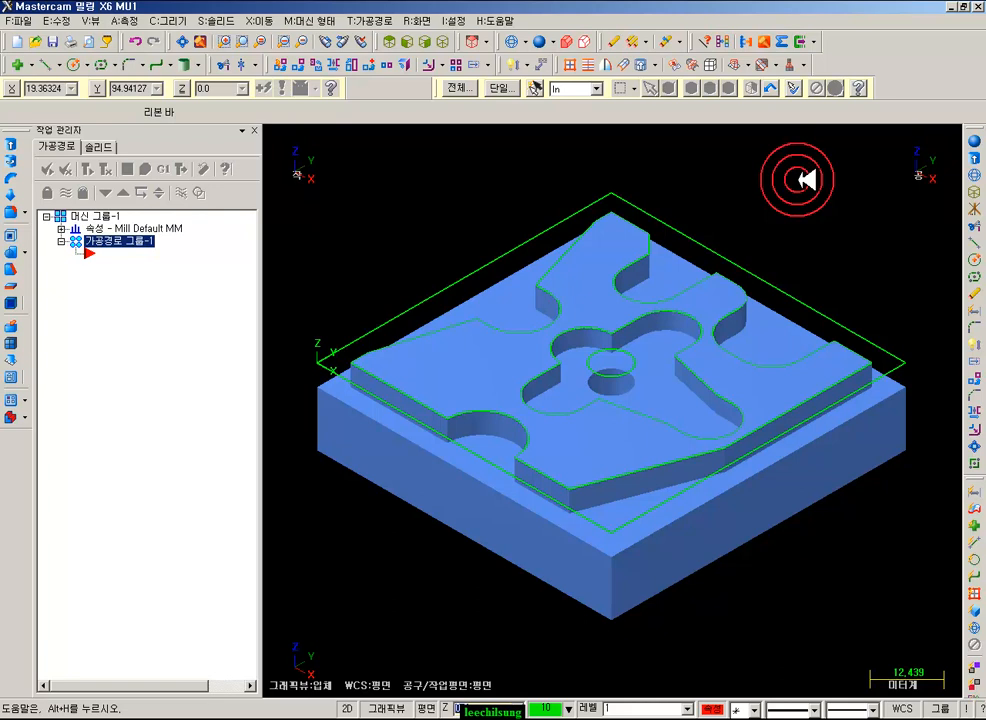
- Select only the wireframe geometry and isolate it so that the solid body is hidden
{"action": "middle_click_drag", "start_coordinate": [748, 220], "coordinate": [942, 400]}
{"action": "left_click", "coordinate": [480, 363]}
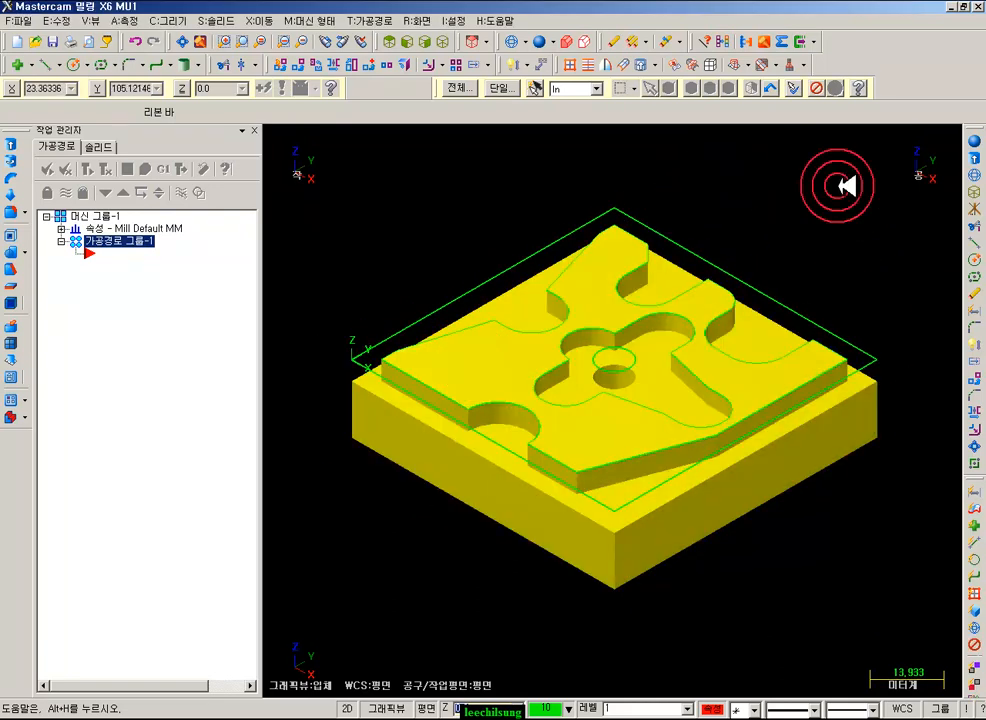
{"action": "left_click", "coordinate": [535, 88]}
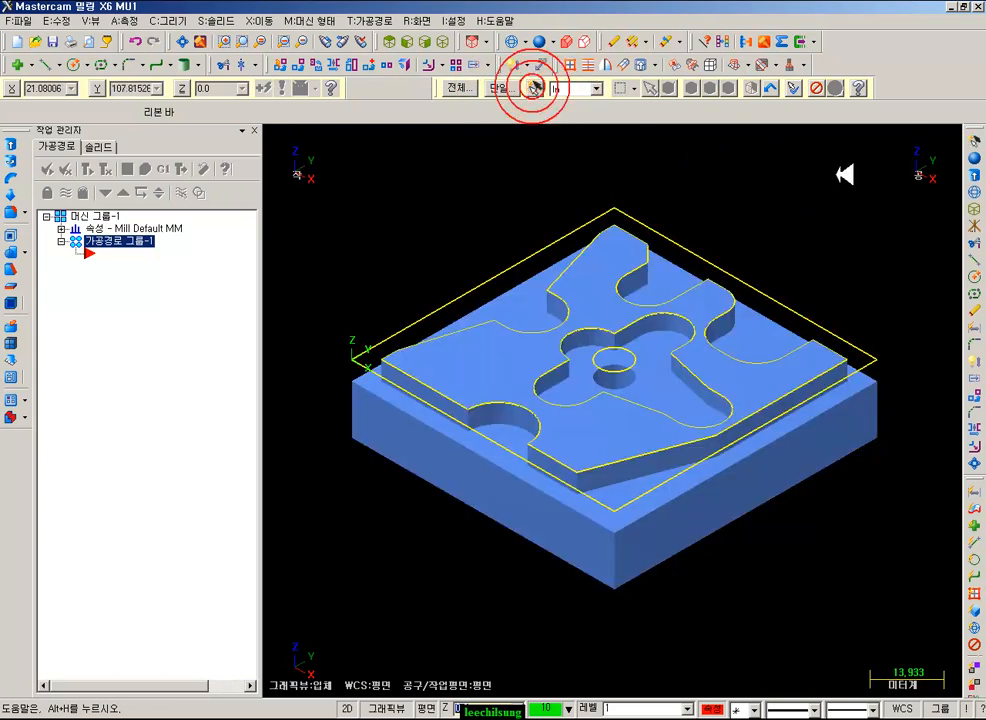
{"action": "key", "text": "alt+e"}
{"action": "scroll", "coordinate": [710, 223], "scroll_direction": "up", "scroll_amount": 3}
{"action": "scroll", "coordinate": [746, 230], "scroll_direction": "down", "scroll_amount": 3}
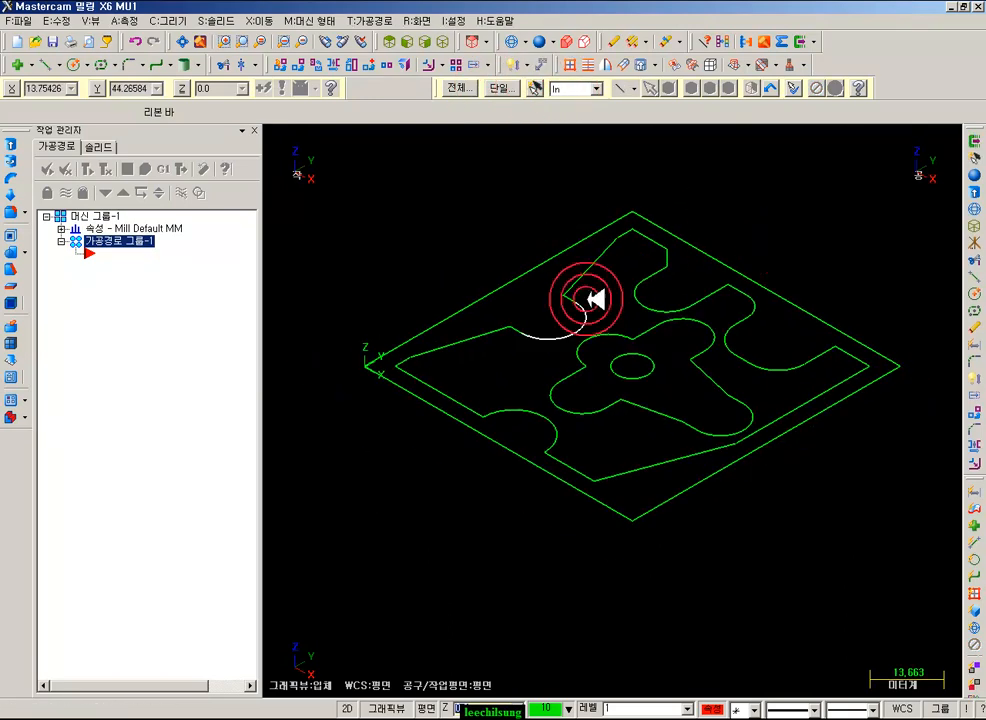
- Set the machine group's feed calculation to user-defined with spindle speed 1000, feed rate 100, retract rate 100 and plunge rate 100
{"action": "left_click", "coordinate": [61, 228]}
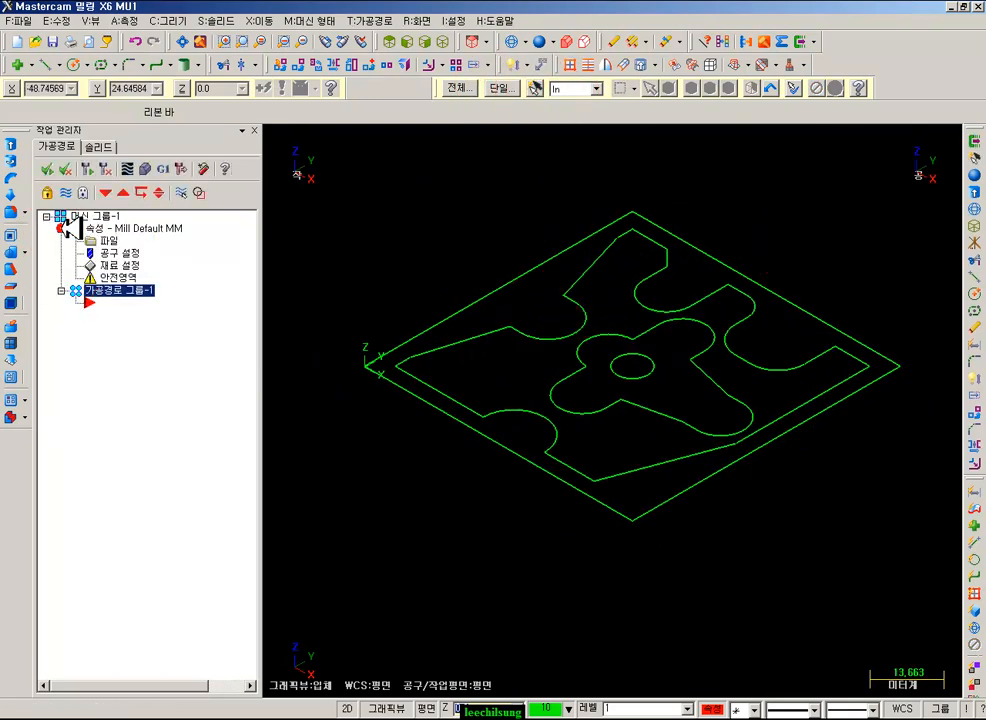
{"action": "left_click", "coordinate": [108, 240]}
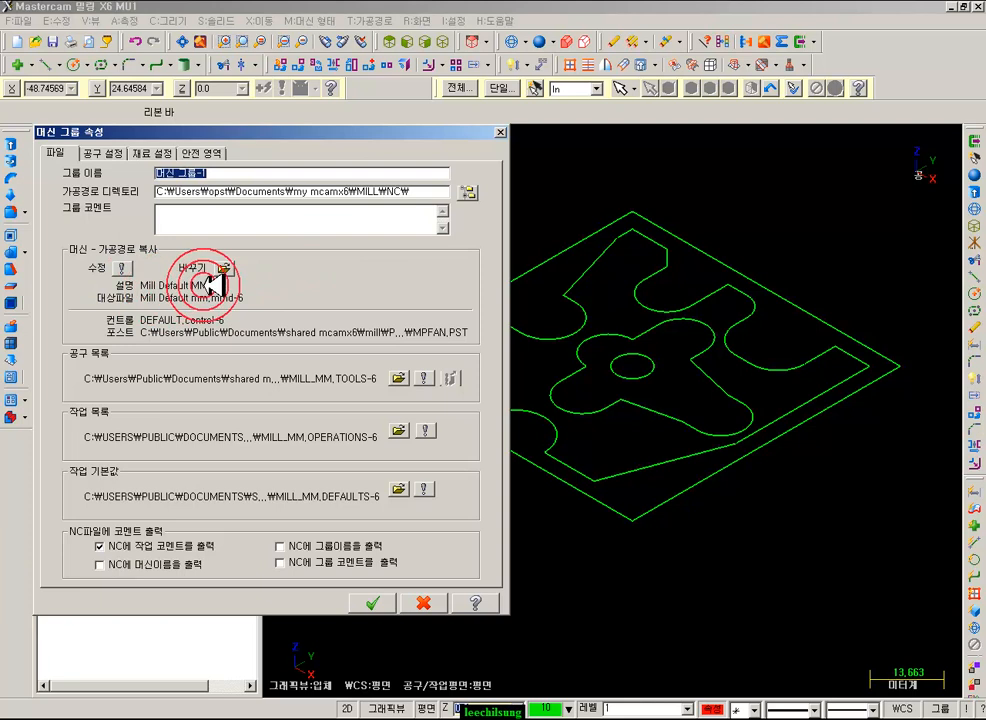
{"action": "left_click", "coordinate": [112, 154]}
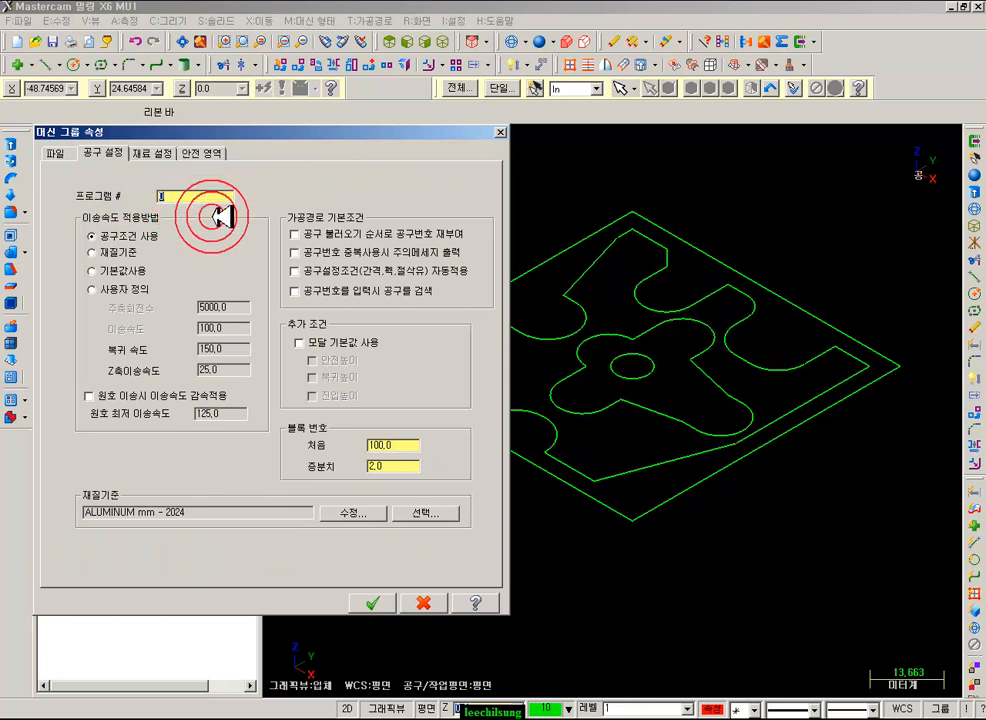
{"action": "left_click", "coordinate": [127, 287]}
{"action": "left_click", "coordinate": [238, 302]}
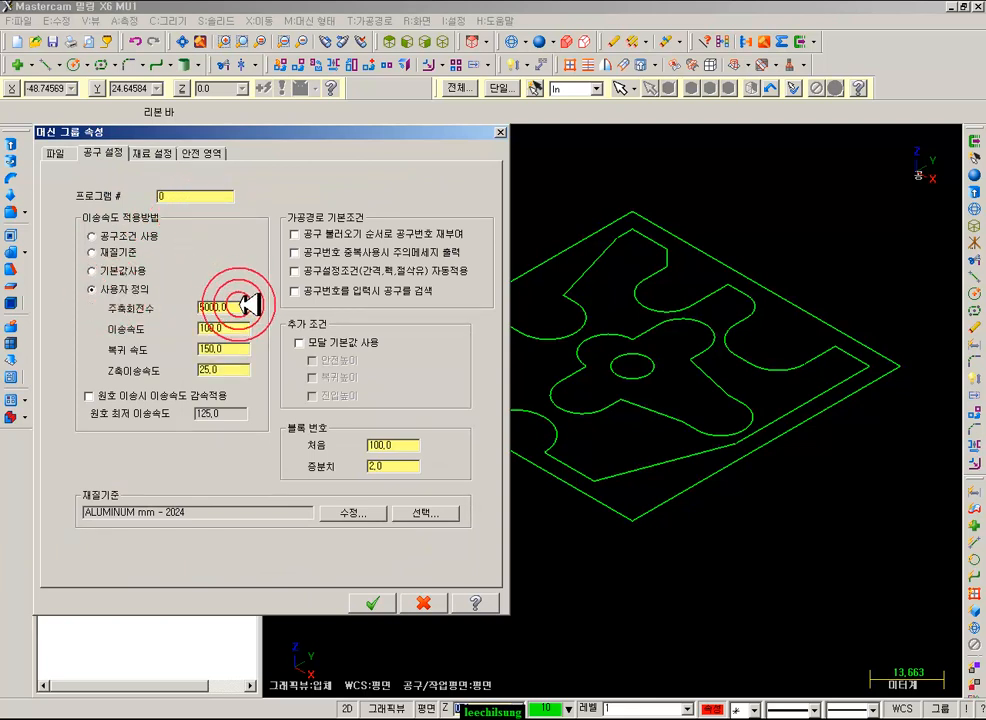
{"action": "left_click", "coordinate": [120, 285]}
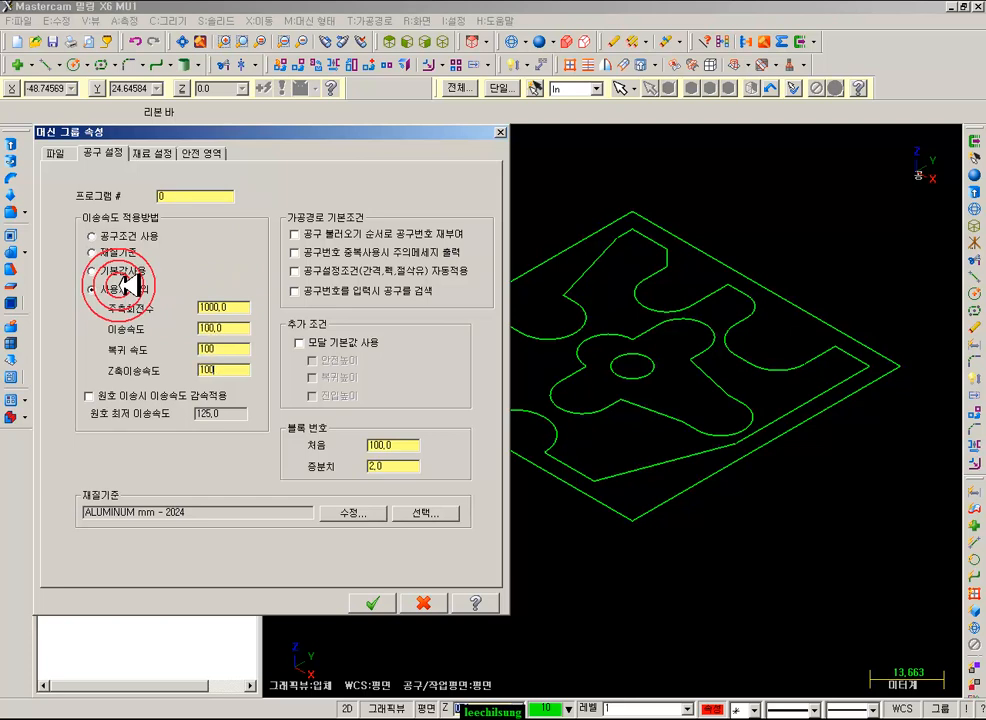
{"action": "left_click", "coordinate": [330, 234]}
- Define rectangular stock from all entities at 70 by 70 mm, with 19 mm thickness and stock origin Z at 1
{"action": "left_click", "coordinate": [152, 153]}
{"action": "left_click", "coordinate": [378, 556]}
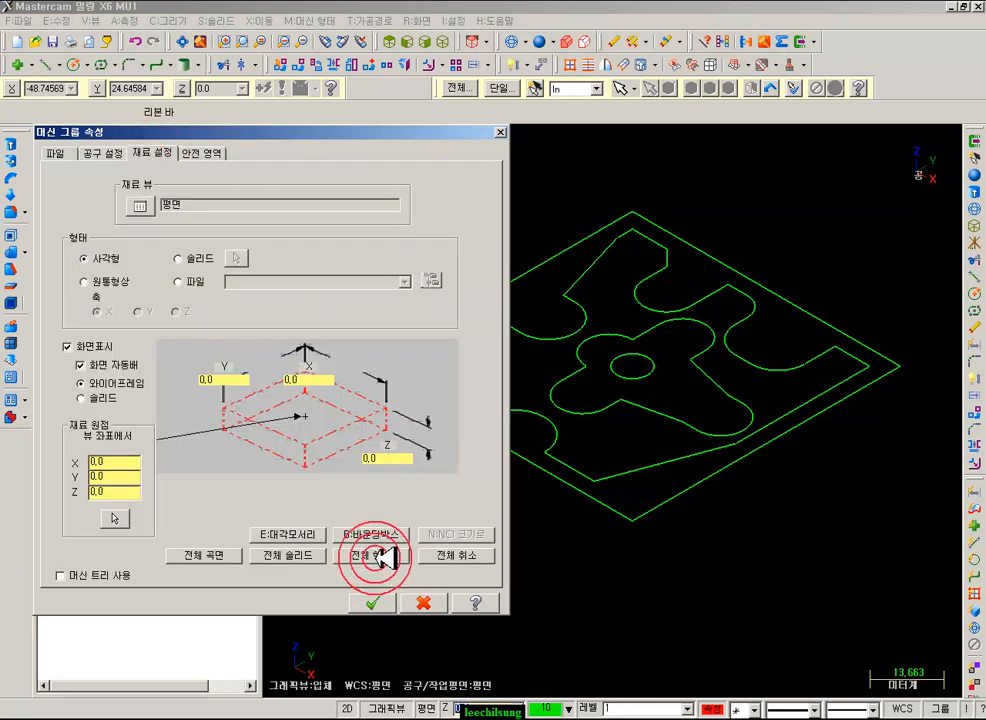
{"action": "left_click", "coordinate": [451, 396]}
{"action": "left_click", "coordinate": [398, 459]}
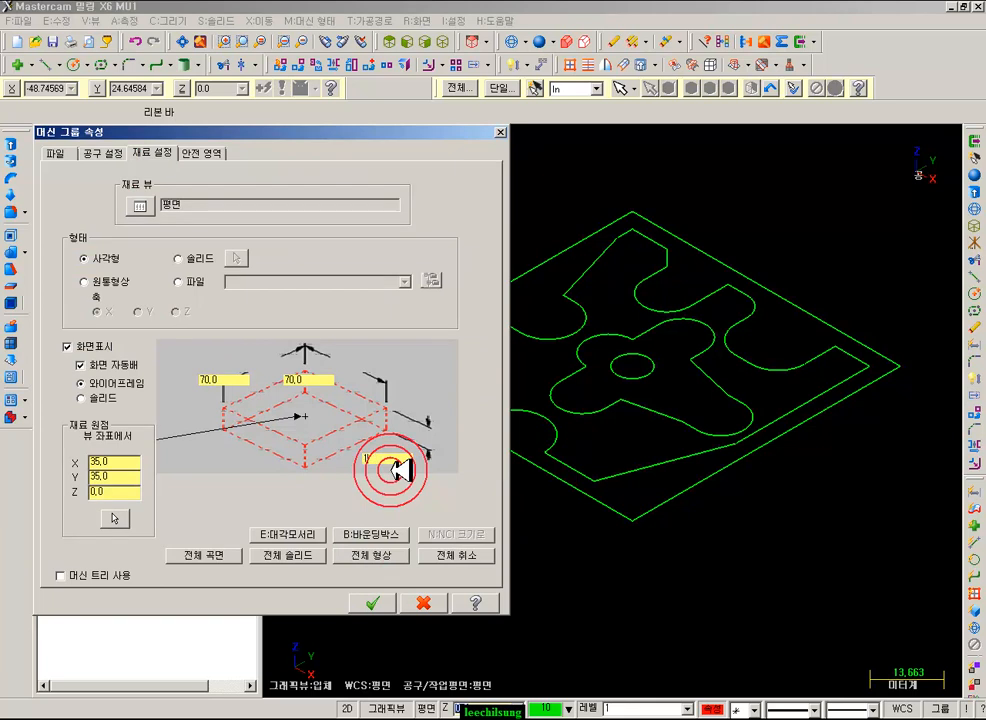
{"action": "left_click", "coordinate": [114, 492]}
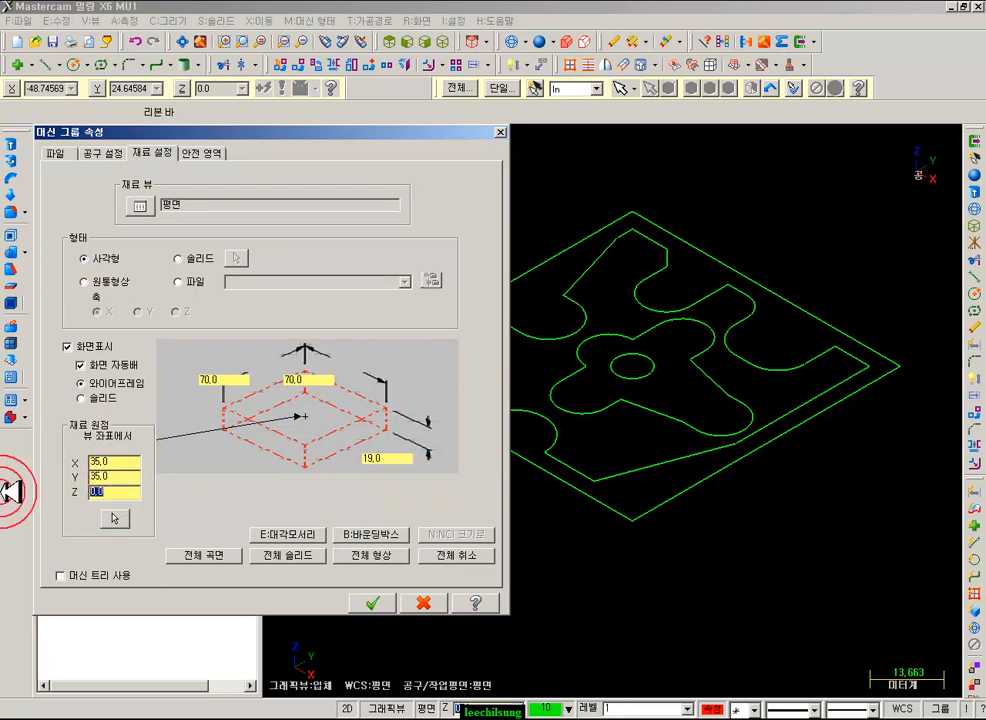
{"action": "left_click", "coordinate": [373, 577]}
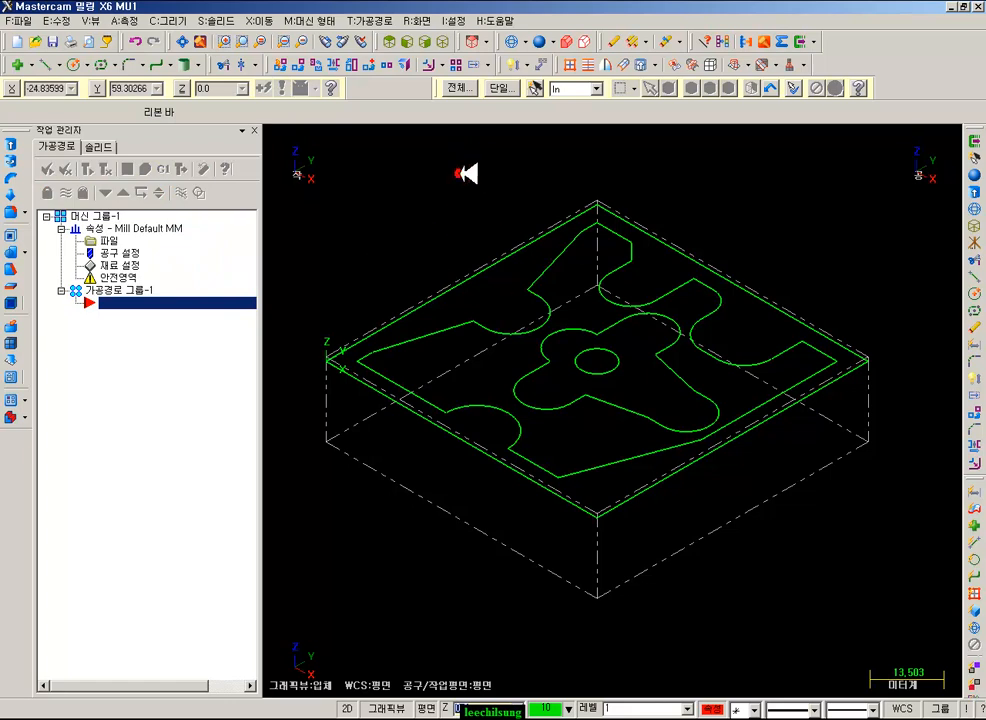
- Enlarge the stock to 72 mm in both X and Y
{"action": "scroll", "coordinate": [450, 245], "scroll_direction": "up", "scroll_amount": 3}
{"action": "scroll", "coordinate": [705, 294], "scroll_direction": "down", "scroll_amount": 1}
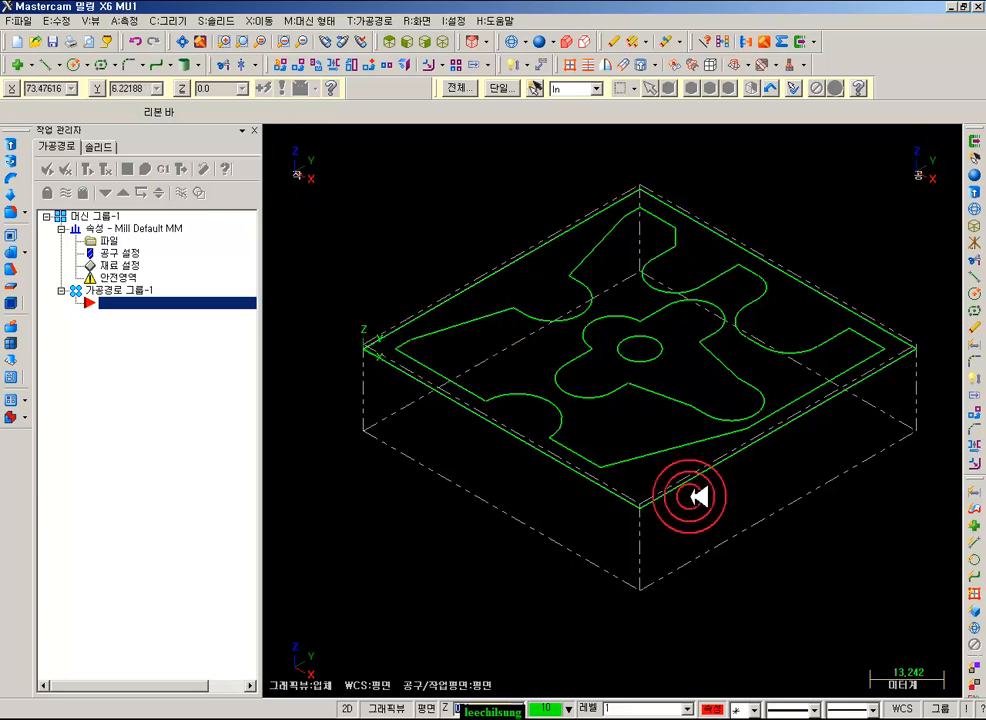
{"action": "scroll", "coordinate": [565, 288], "scroll_direction": "down", "scroll_amount": 1}
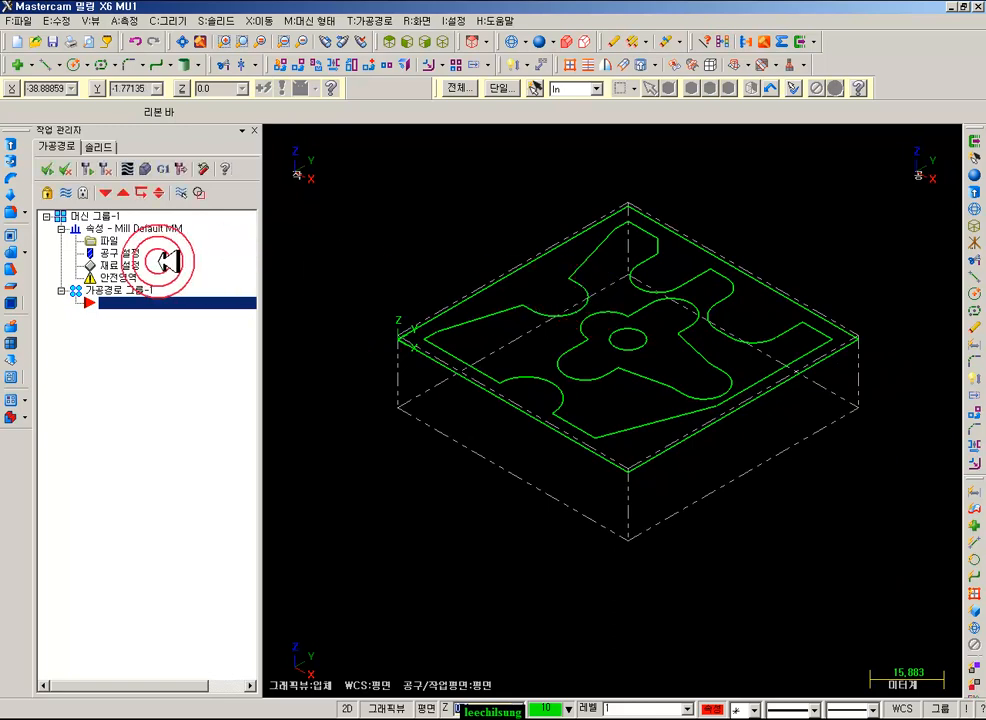
{"action": "double_click", "coordinate": [126, 265]}
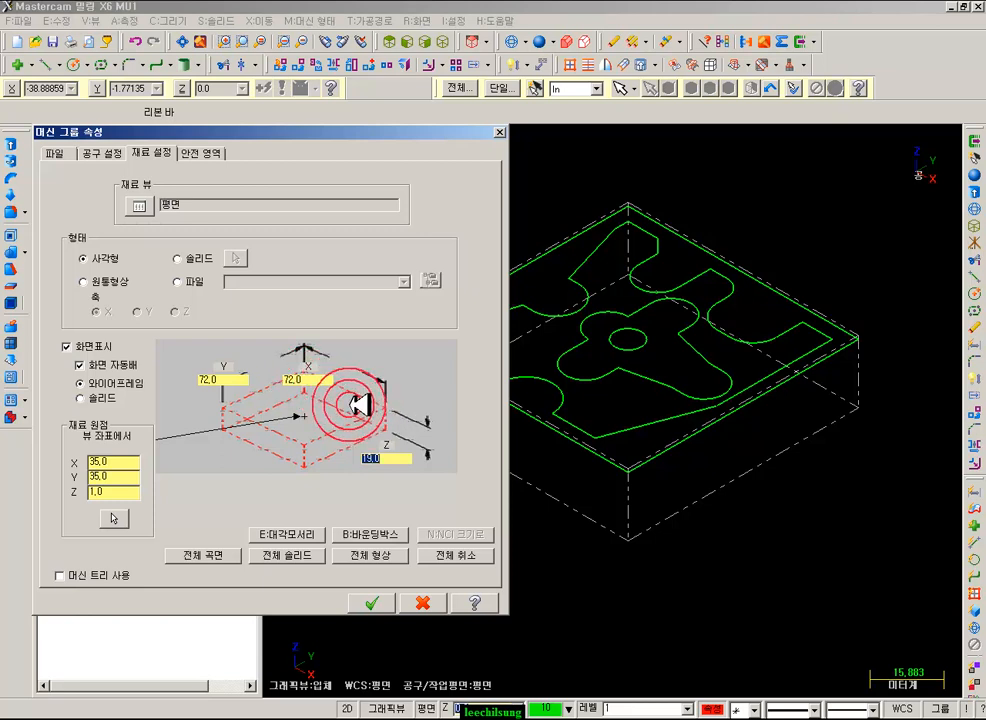
{"action": "left_click", "coordinate": [374, 601]}
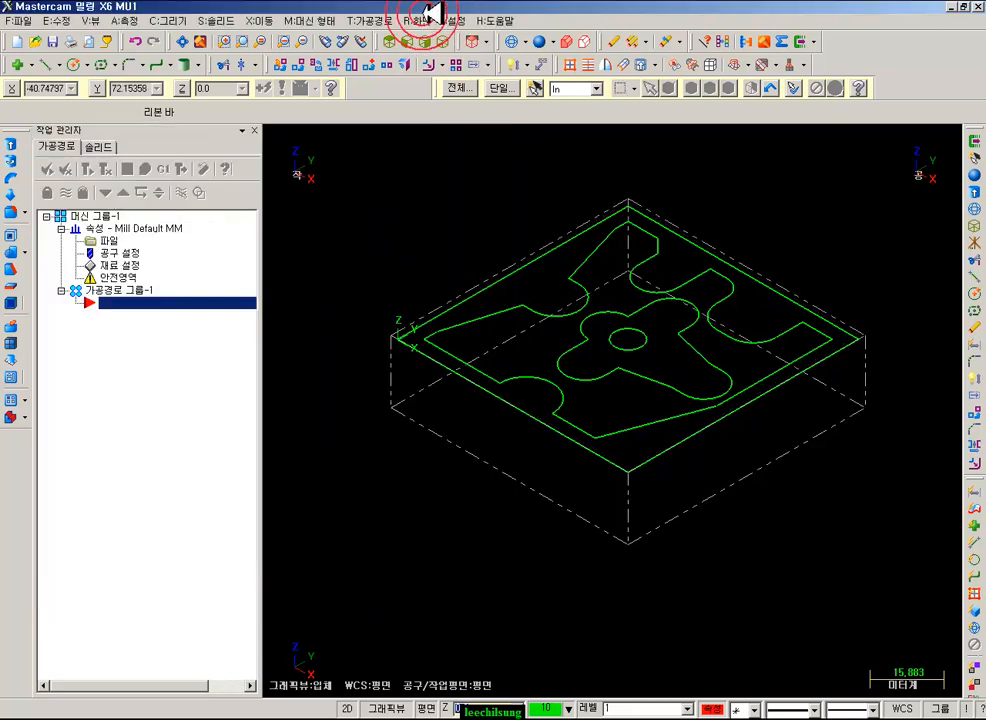
- Examine the stock margin around the part's outer profile in the top and isometric views
{"action": "left_click", "coordinate": [390, 41]}
{"action": "left_click", "coordinate": [719, 345]}
{"action": "scroll", "coordinate": [725, 345], "scroll_direction": "up", "scroll_amount": 6}
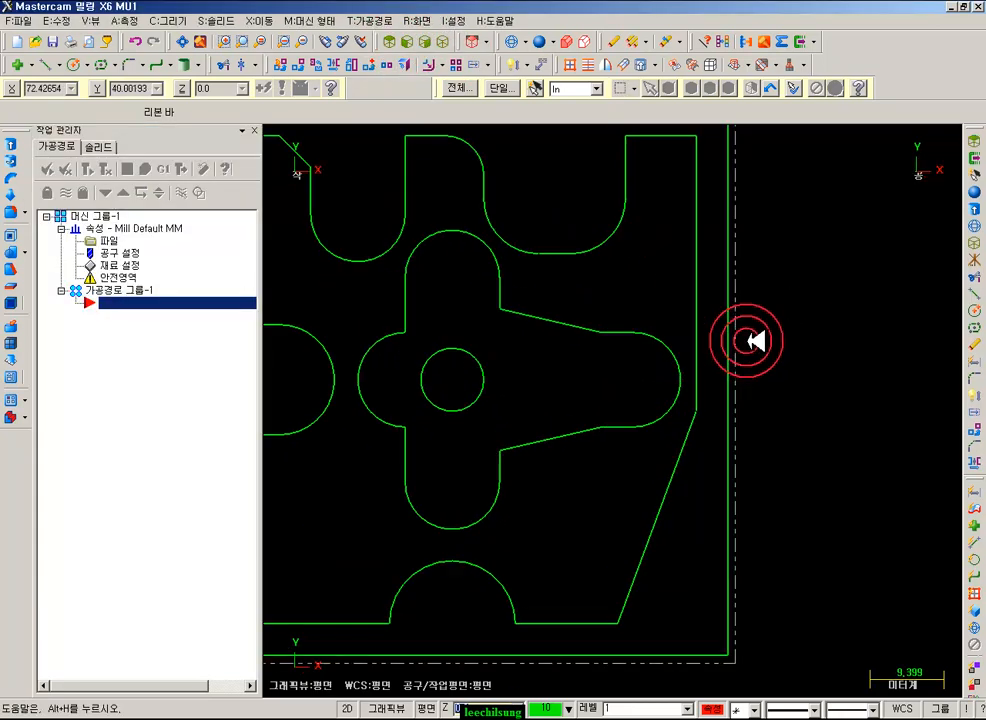
{"action": "scroll", "coordinate": [706, 352], "scroll_direction": "down", "scroll_amount": 2}
{"action": "scroll", "coordinate": [790, 372], "scroll_direction": "down", "scroll_amount": 5}
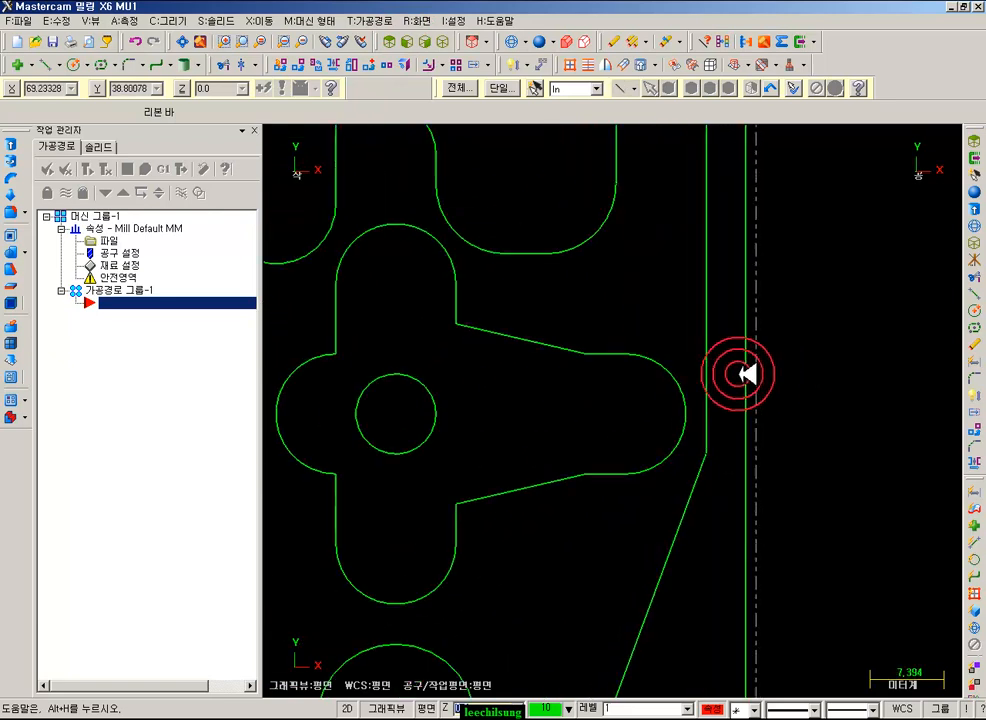
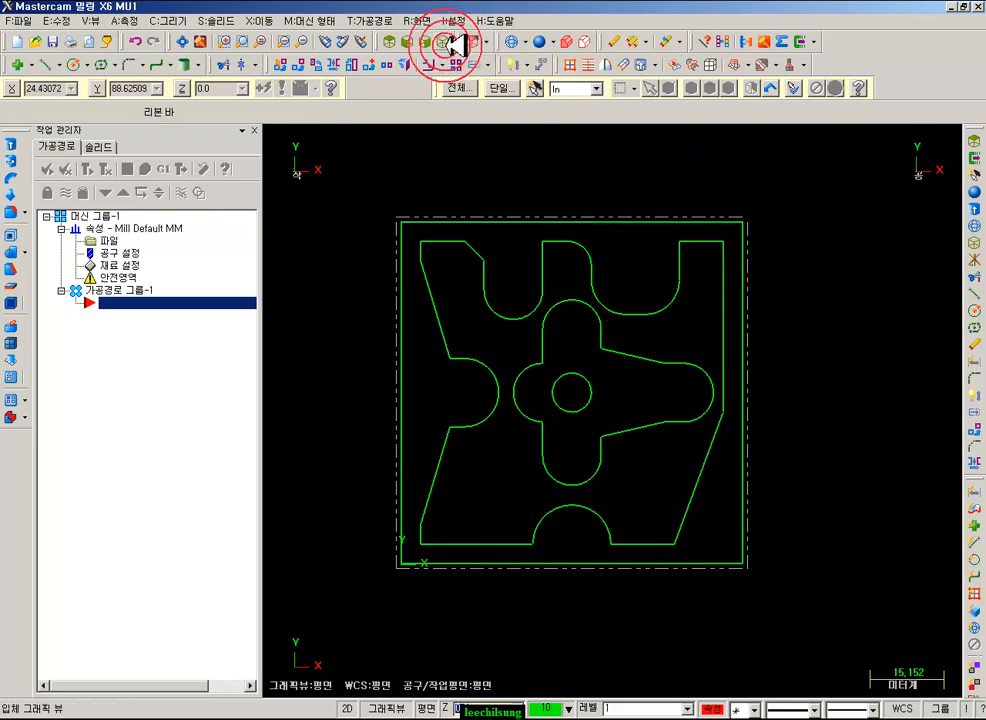
{"action": "scroll", "coordinate": [405, 400], "scroll_direction": "up", "scroll_amount": 2}
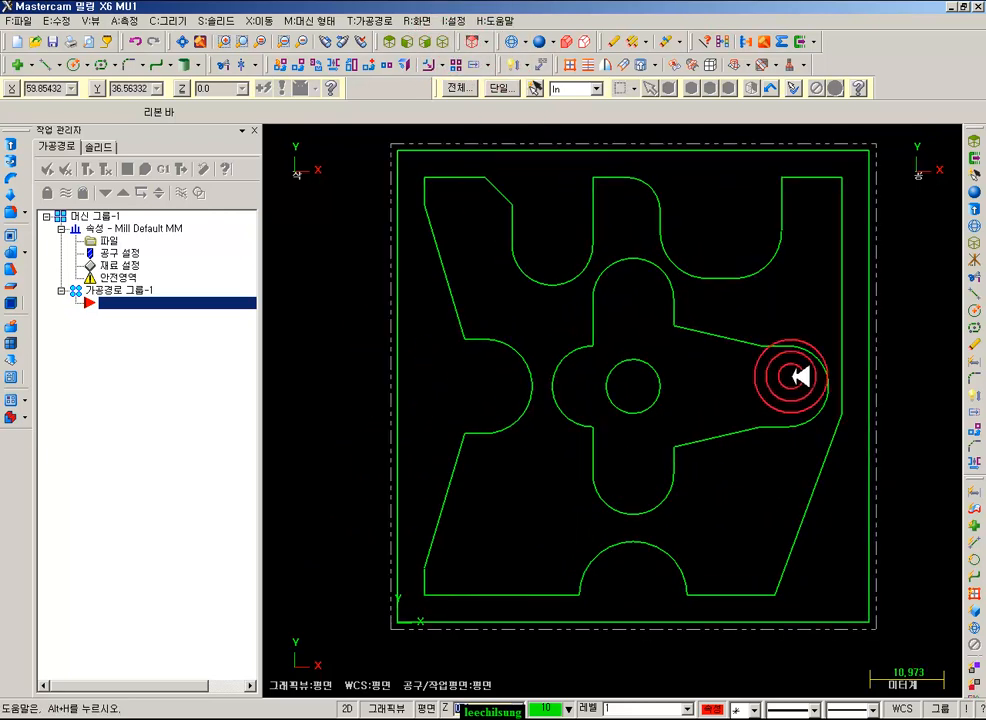
{"action": "left_click", "coordinate": [443, 41]}
{"action": "middle_click_drag", "start_coordinate": [568, 154], "coordinate": [893, 476]}
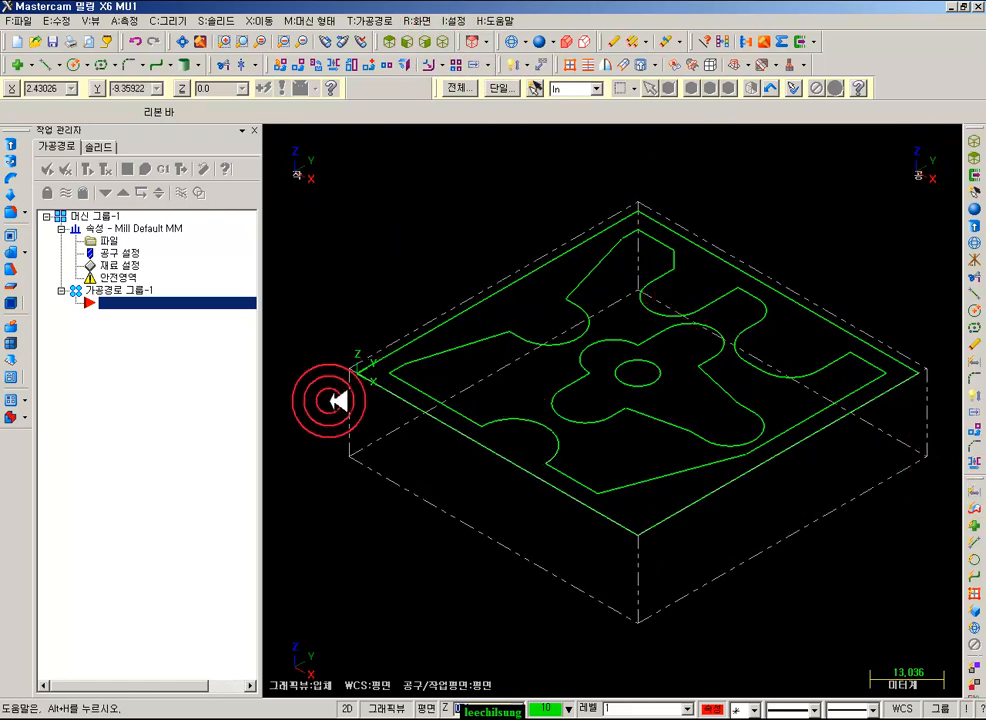
{"action": "scroll", "coordinate": [520, 305], "scroll_direction": "down", "scroll_amount": 1}
{"action": "scroll", "coordinate": [500, 301], "scroll_direction": "down", "scroll_amount": 1}
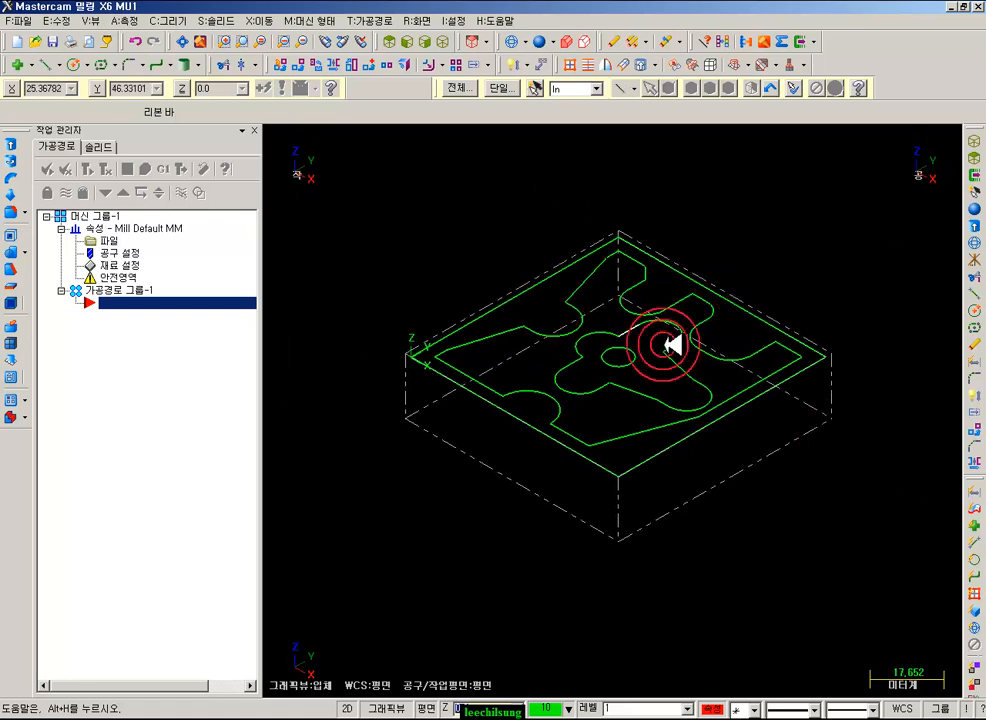
- Start a contour toolpath and chain only the single rear edge line (maximum Y) of the outer square
{"action": "left_click", "coordinate": [362, 19]}
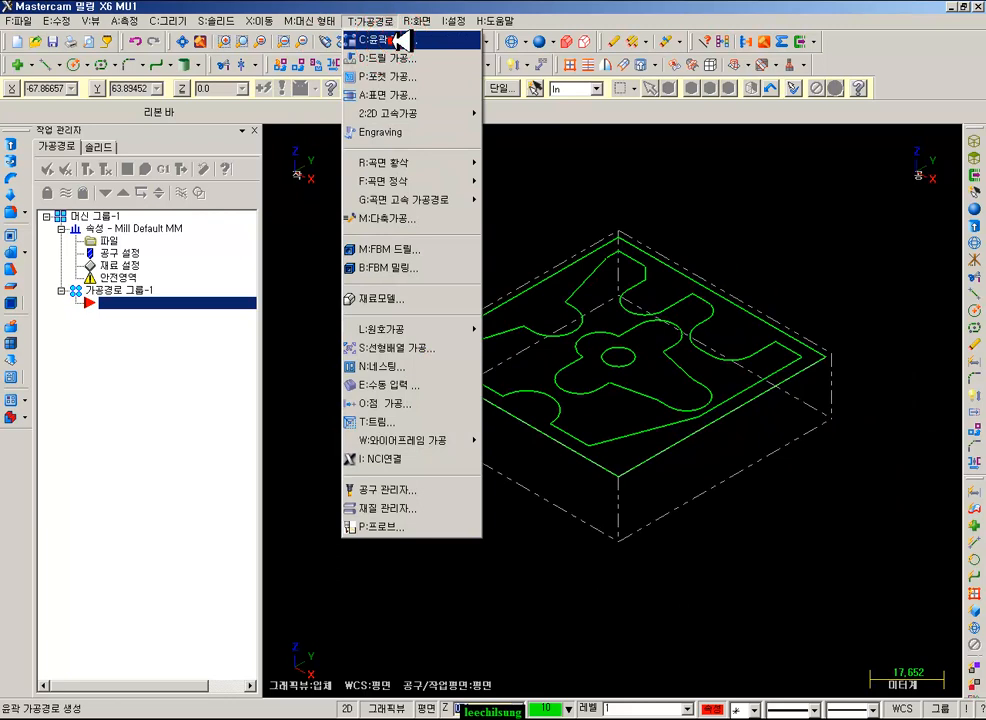
{"action": "left_click", "coordinate": [399, 41]}
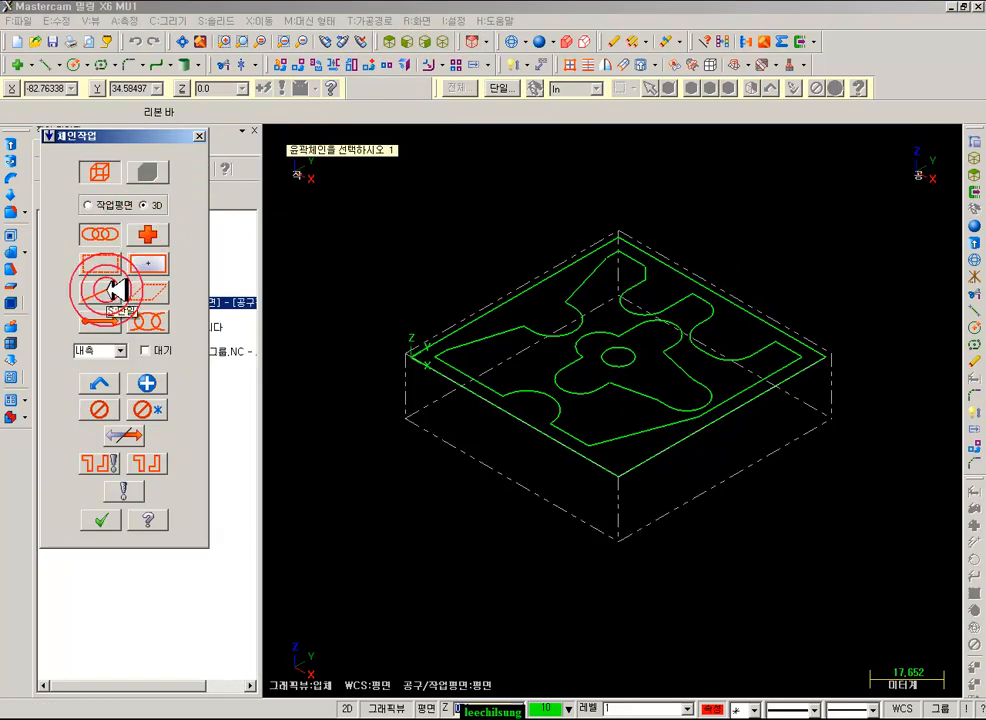
{"action": "left_click", "coordinate": [803, 346]}
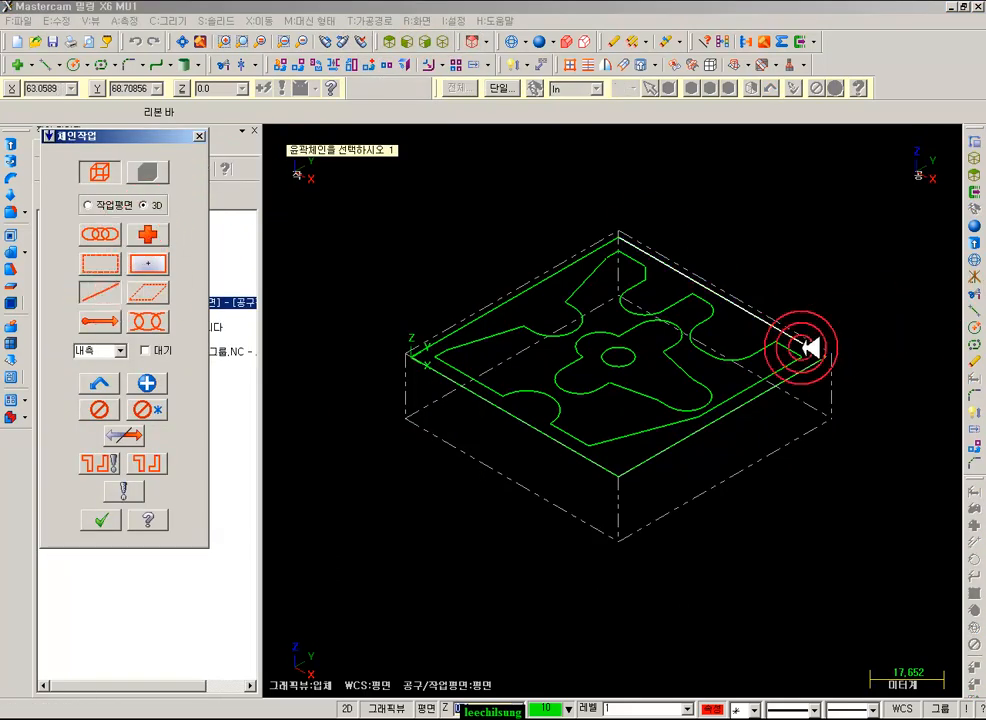
{"action": "left_click", "coordinate": [100, 519]}
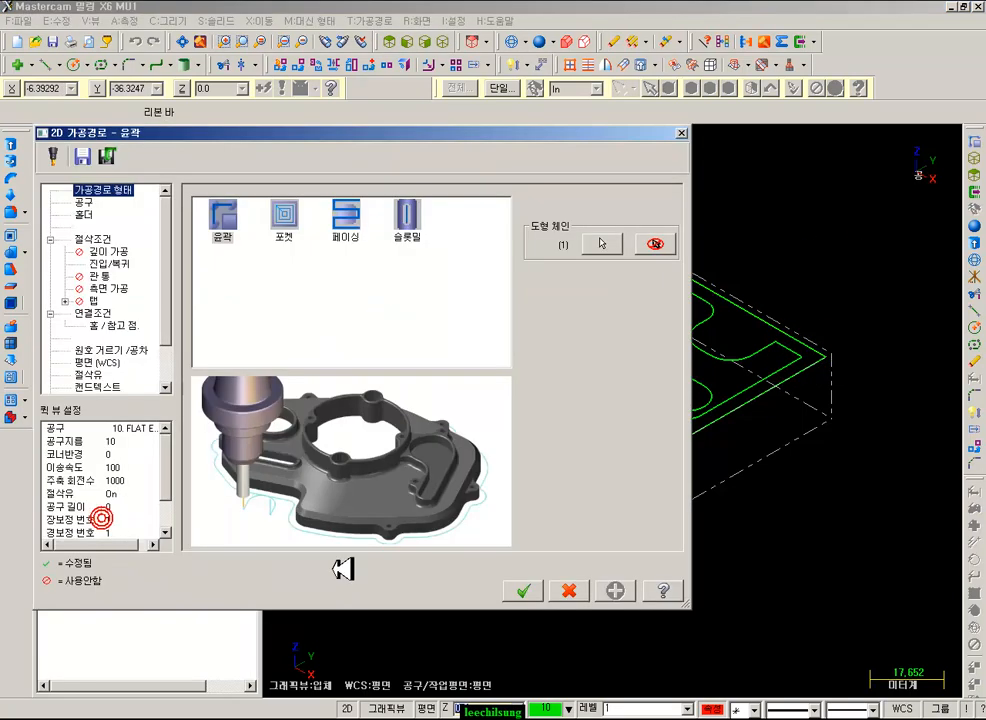
- Create a new flat end mill in the contour toolpath's tool settings and open its tool definition
{"action": "left_click", "coordinate": [84, 203]}
{"action": "left_click", "coordinate": [228, 443]}
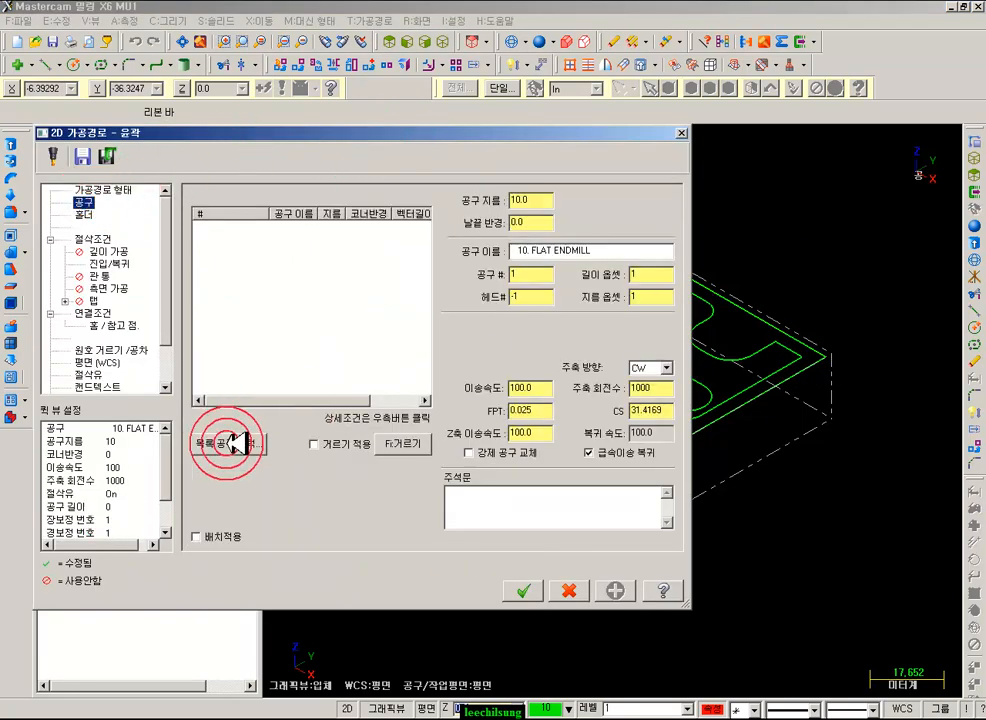
{"action": "right_click", "coordinate": [276, 290]}
{"action": "left_click", "coordinate": [324, 311]}
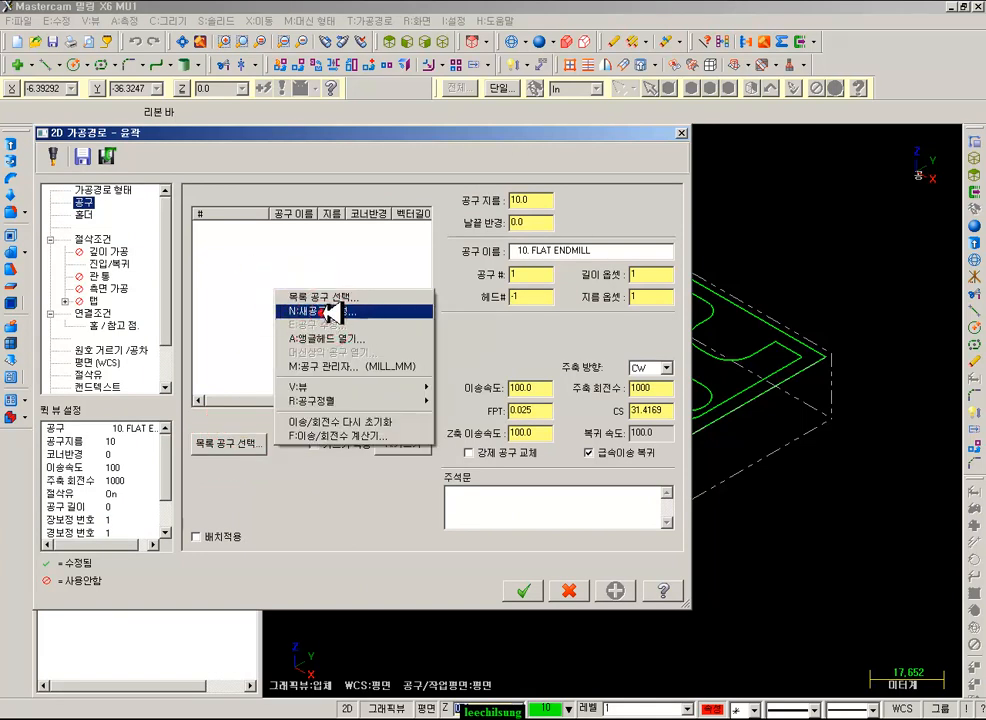
{"action": "left_click", "coordinate": [70, 198]}
{"action": "left_click", "coordinate": [325, 292]}
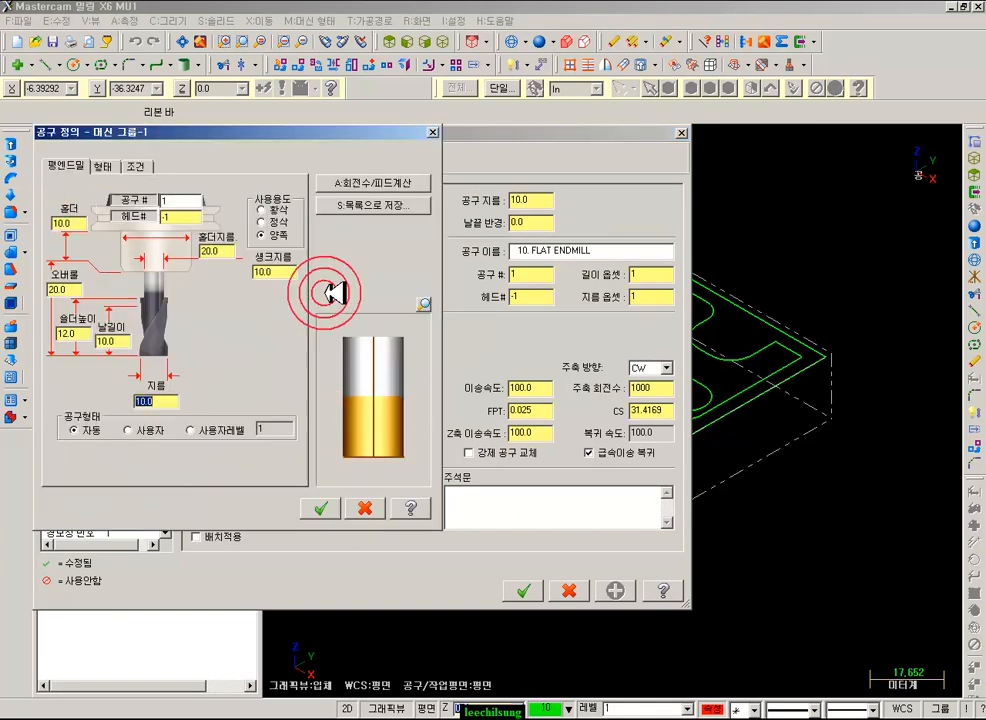
- Define the flat end mill with diameter 80 and tool name 80f/c
{"action": "type", "text": "80"}
{"action": "key", "text": "Return"}
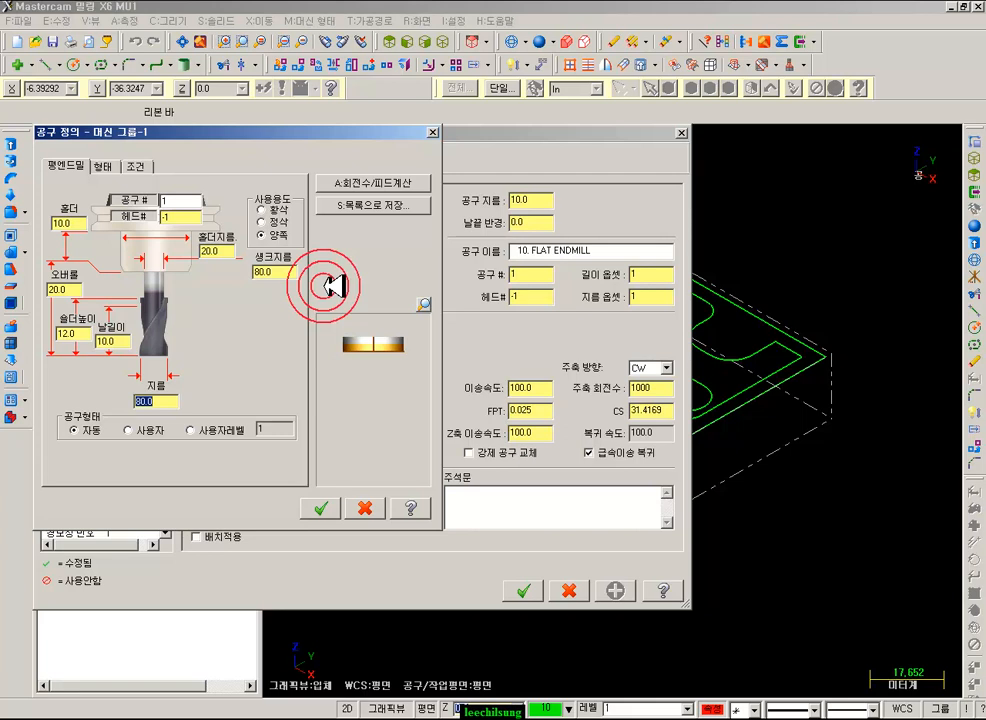
{"action": "left_click", "coordinate": [340, 174]}
{"action": "left_click", "coordinate": [140, 167]}
{"action": "left_click", "coordinate": [190, 291]}
{"action": "left_click", "coordinate": [178, 396]}
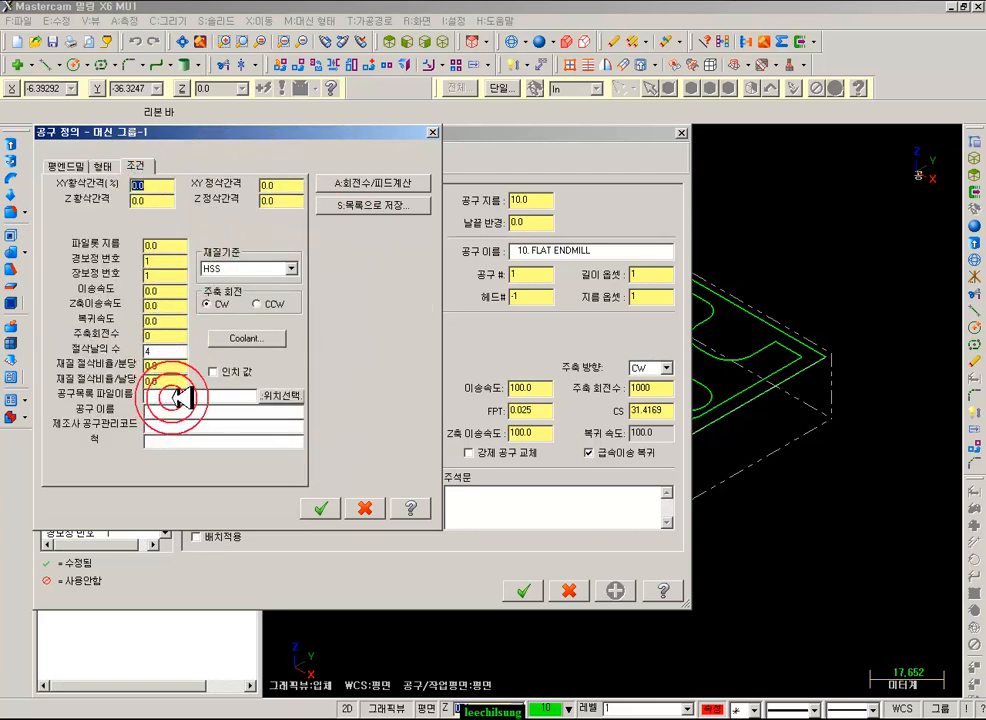
{"action": "left_click", "coordinate": [180, 410]}
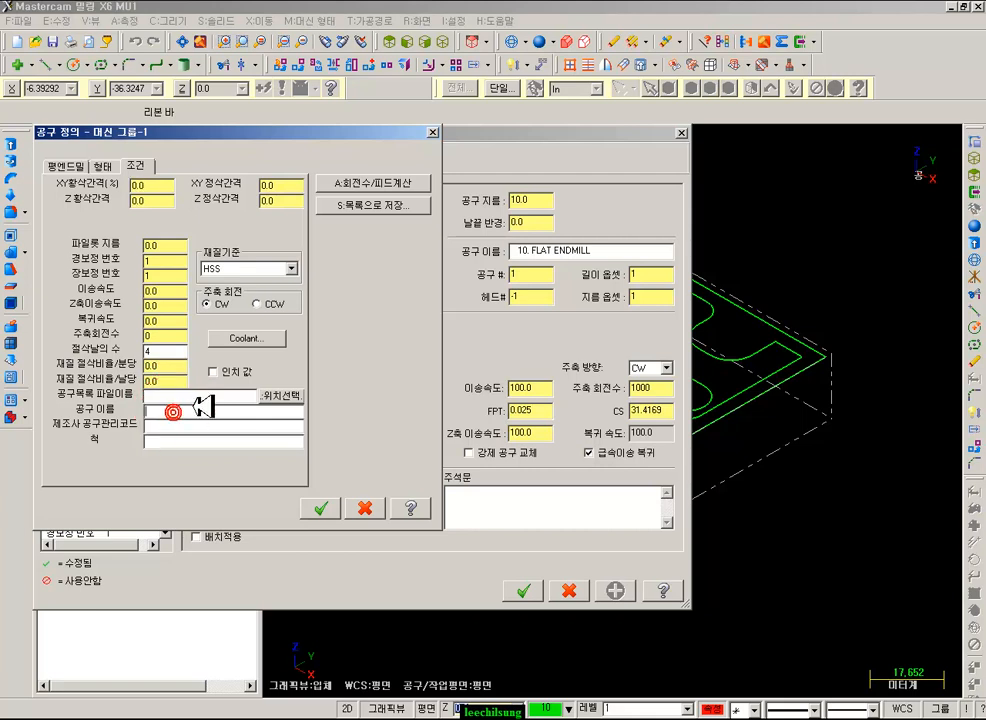
{"action": "left_click", "coordinate": [205, 256]}
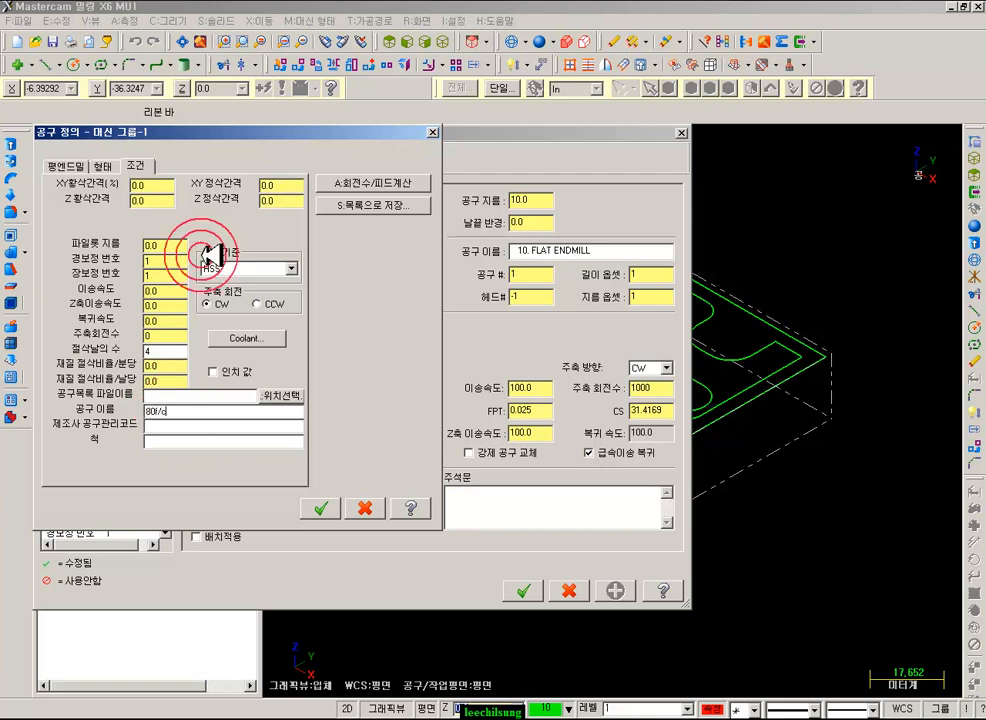
{"action": "left_click", "coordinate": [298, 372]}
{"action": "left_click", "coordinate": [320, 508]}
- Try to change the tool name to 80F/C directly in the contour toolpath's tool settings
{"action": "left_click", "coordinate": [576, 255]}
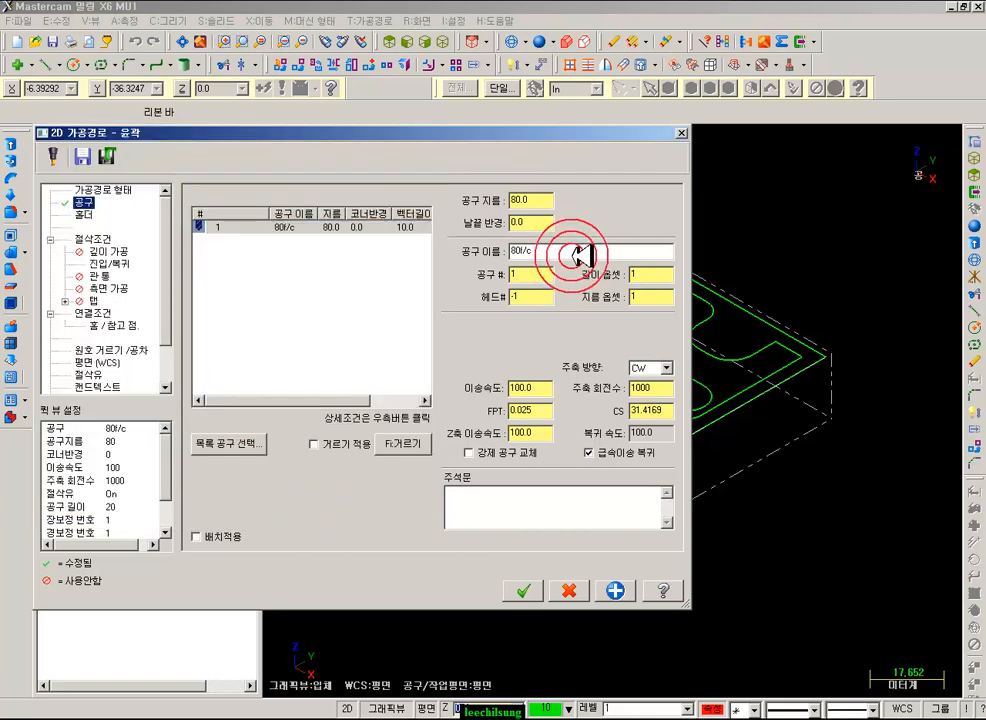
{"action": "left_click", "coordinate": [540, 252]}
{"action": "left_click_drag", "start_coordinate": [537, 254], "coordinate": [521, 254]}
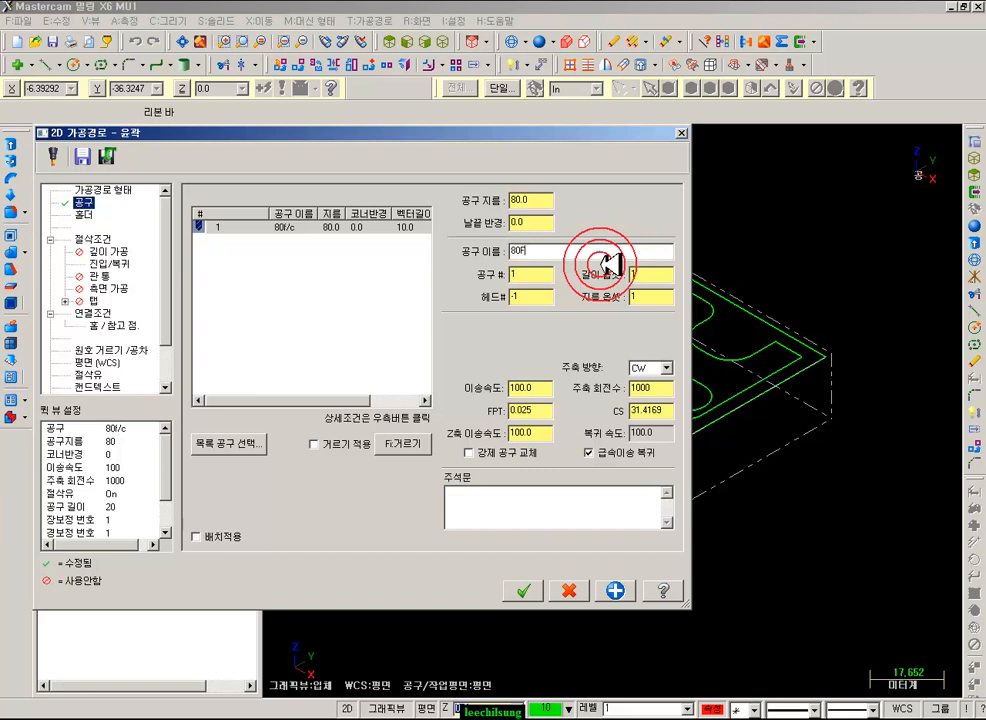
- Rename the tool to 80F/C in its tool definition and reselect it for the contour toolpath
{"action": "left_click", "coordinate": [258, 222]}
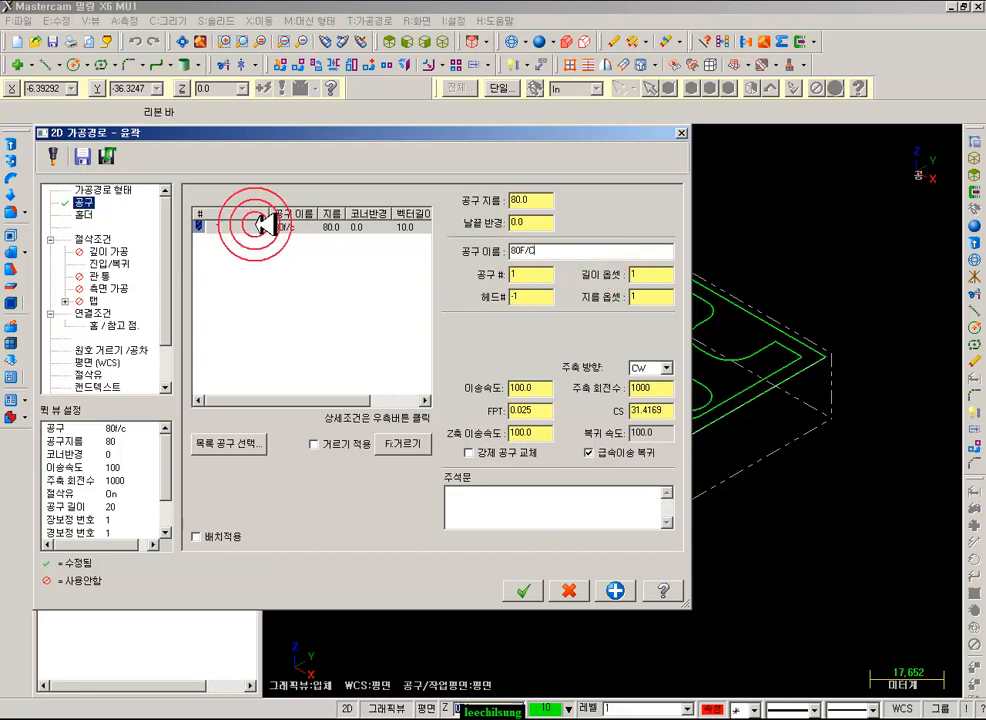
{"action": "double_click", "coordinate": [257, 222]}
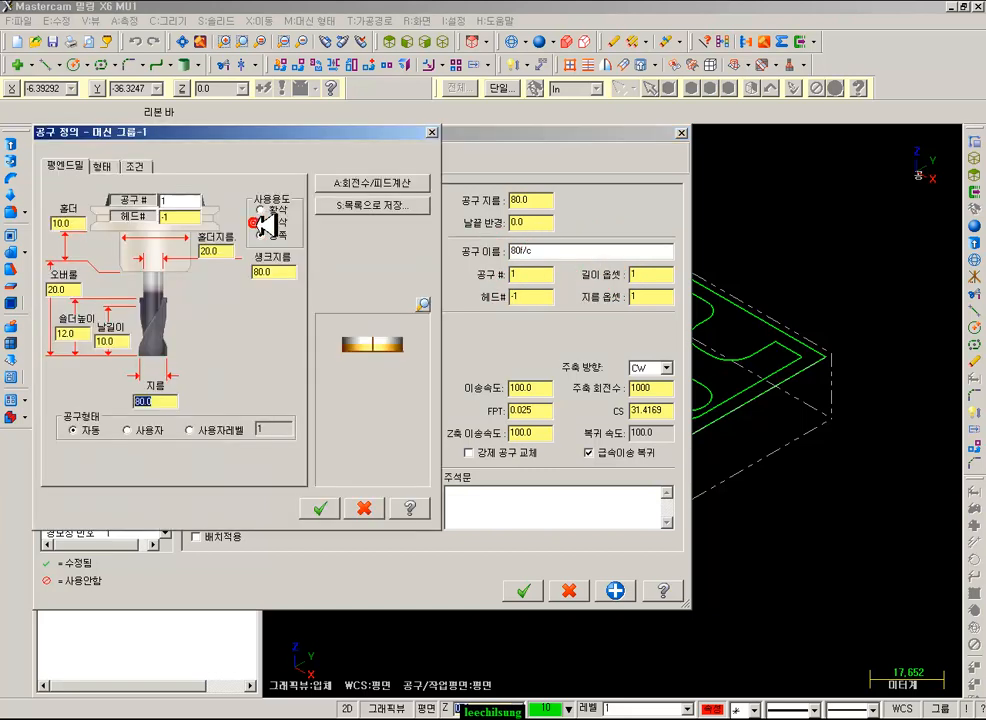
{"action": "left_click", "coordinate": [137, 165]}
{"action": "left_click", "coordinate": [236, 375]}
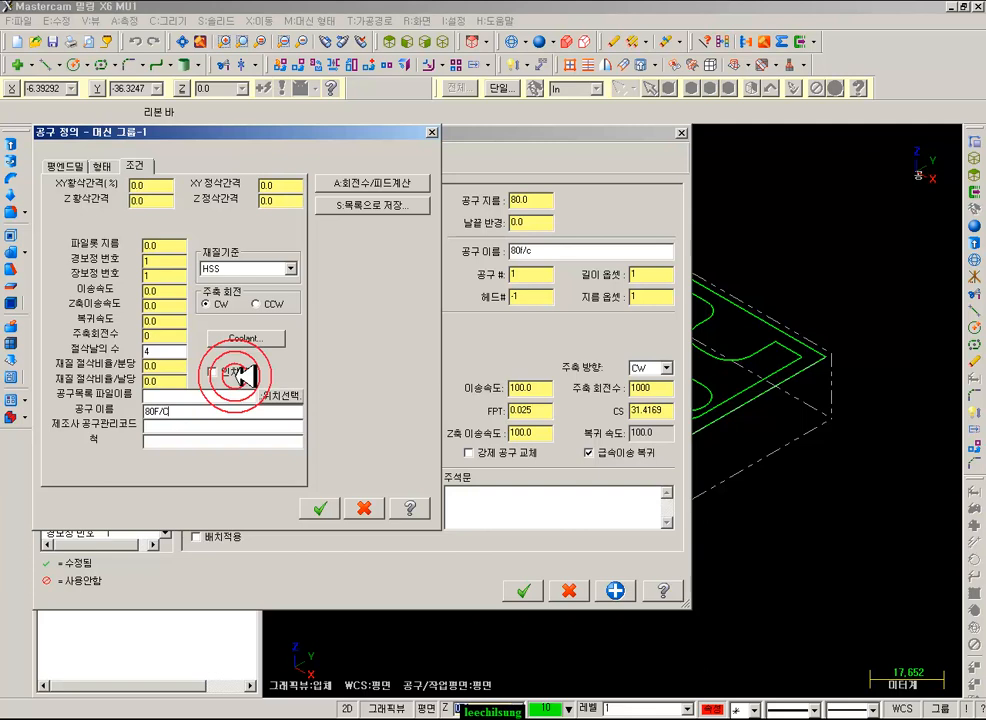
{"action": "left_click", "coordinate": [319, 508]}
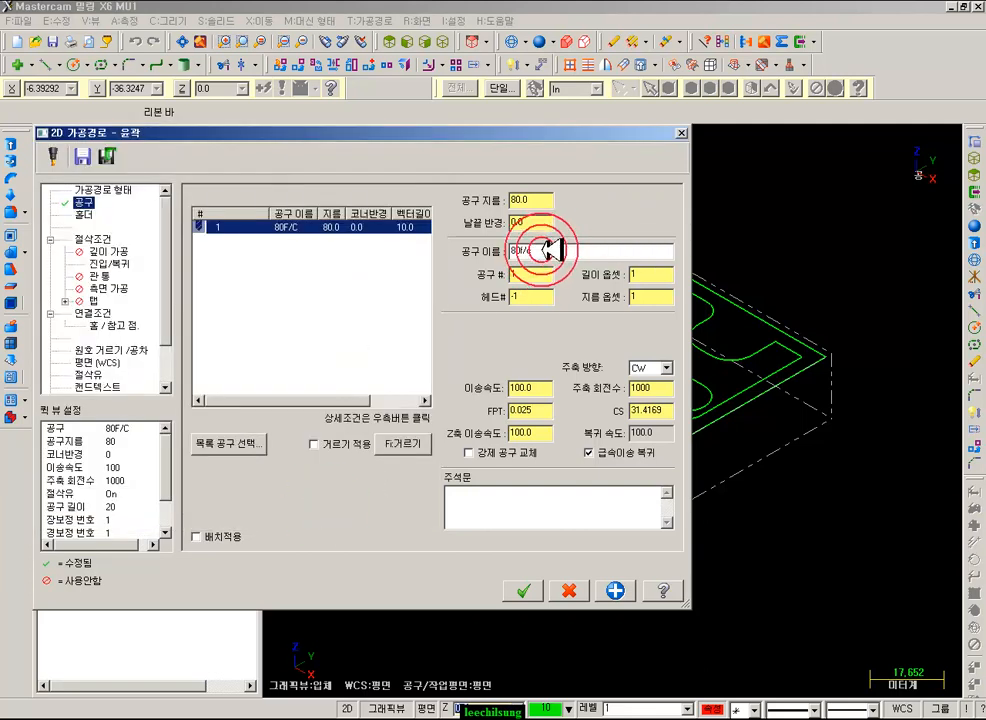
{"action": "left_click", "coordinate": [550, 250]}
{"action": "left_click", "coordinate": [310, 228]}
{"action": "left_click", "coordinate": [557, 253]}
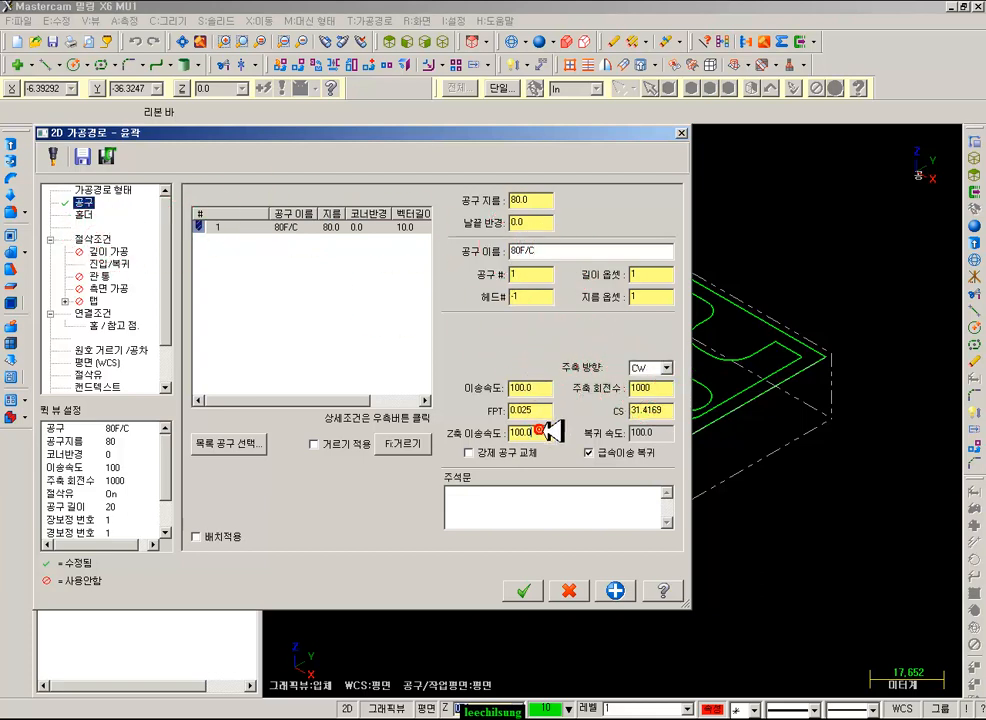
- Set the contour's cutter compensation type to 안함 (off) in the cut parameters
{"action": "left_click", "coordinate": [97, 238]}
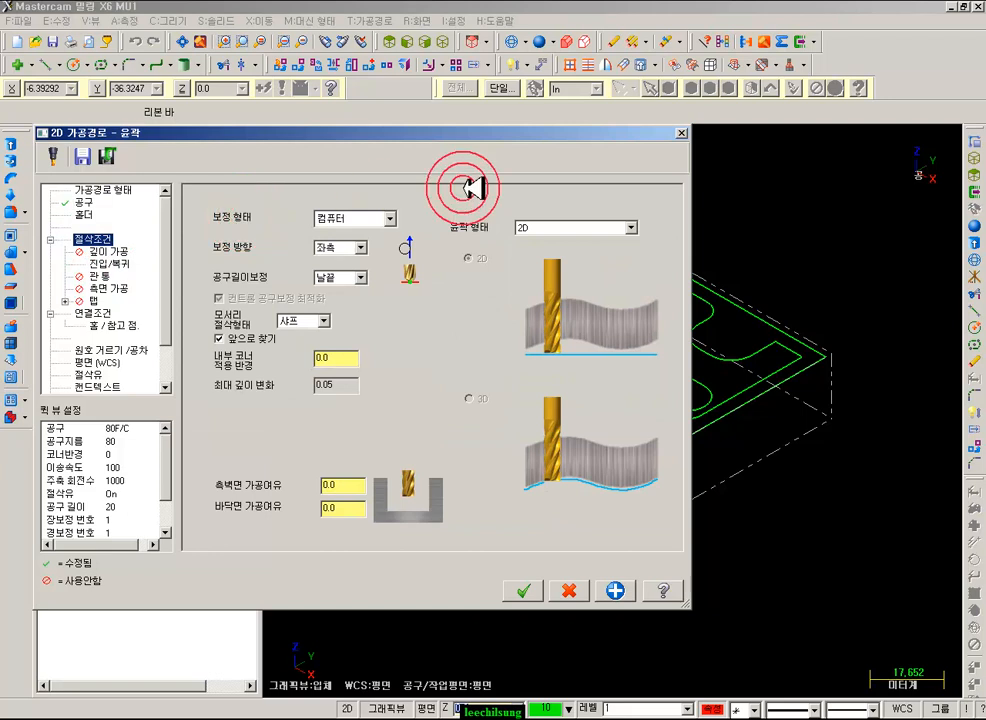
{"action": "left_click", "coordinate": [385, 221]}
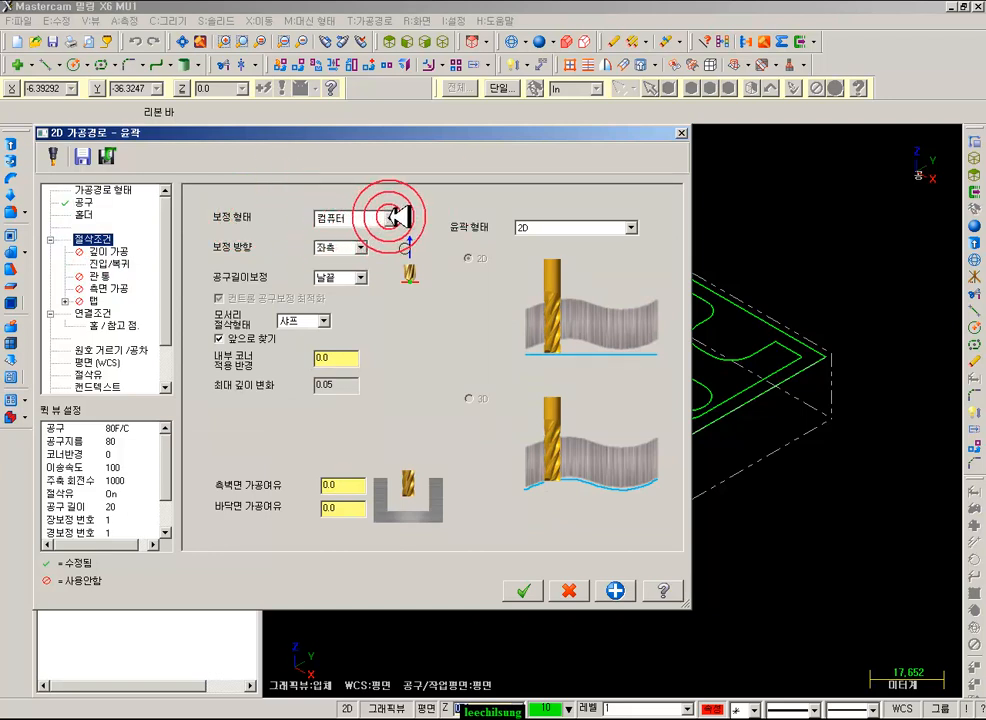
{"action": "left_click", "coordinate": [388, 217]}
{"action": "left_click", "coordinate": [370, 283]}
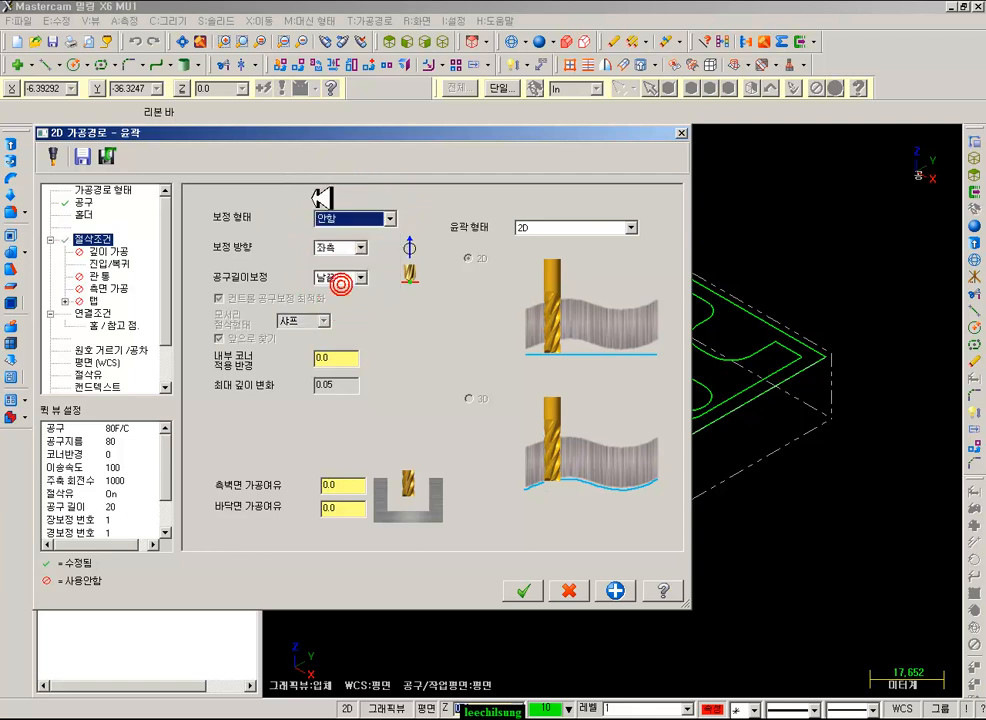
{"action": "left_click", "coordinate": [340, 486]}
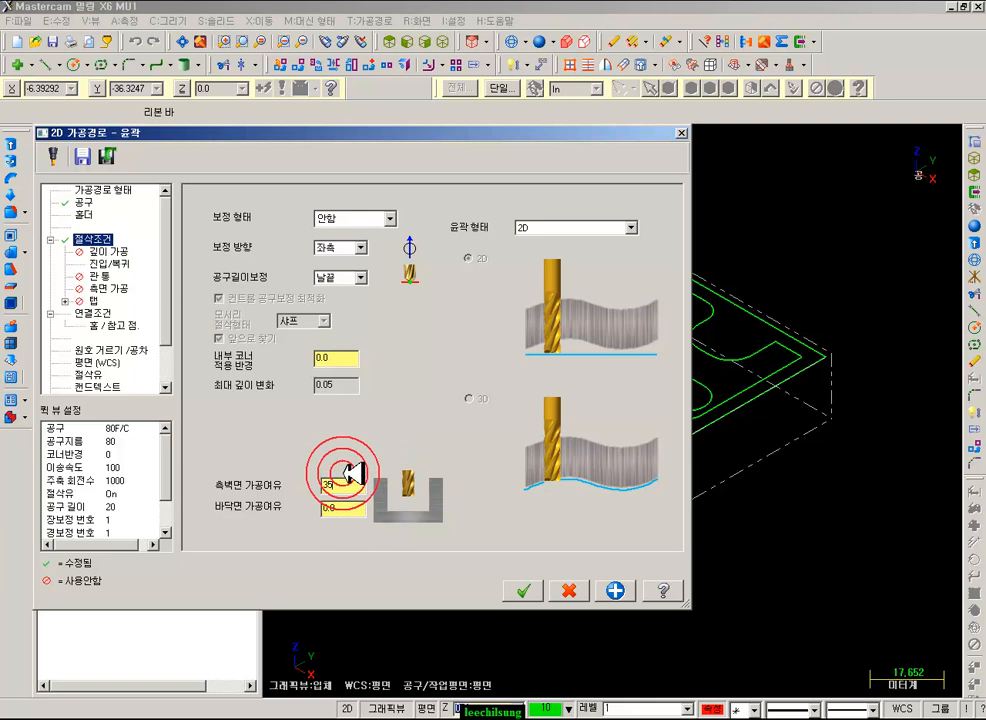
{"action": "left_click_drag", "start_coordinate": [600, 134], "coordinate": [378, 59]}
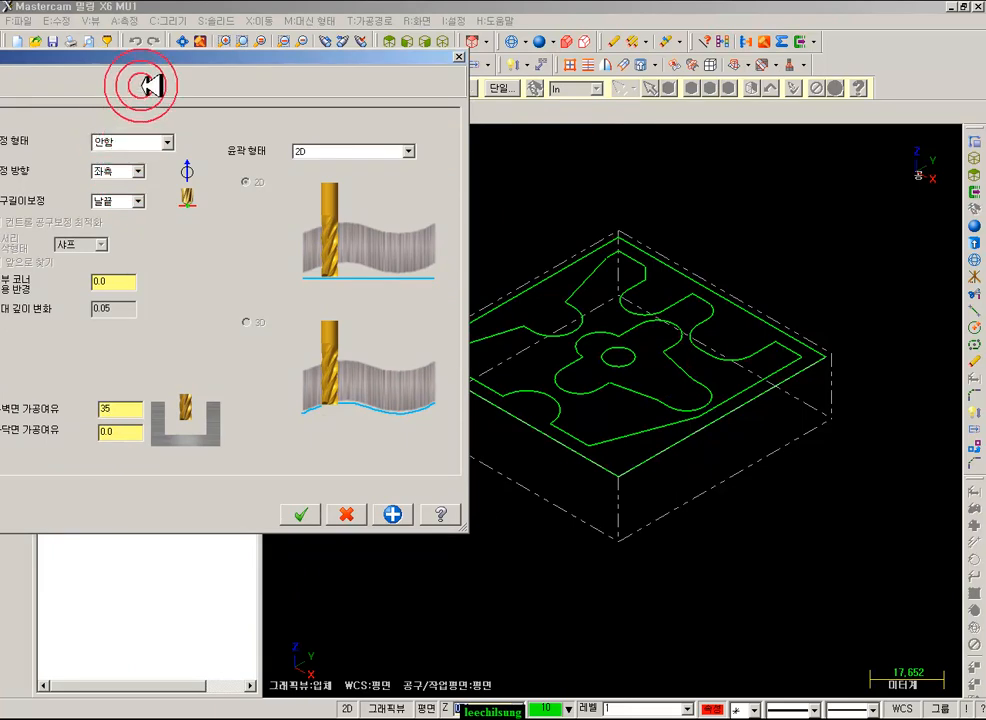
{"action": "left_click_drag", "start_coordinate": [147, 90], "coordinate": [513, 144]}
{"action": "left_click", "coordinate": [478, 465]}
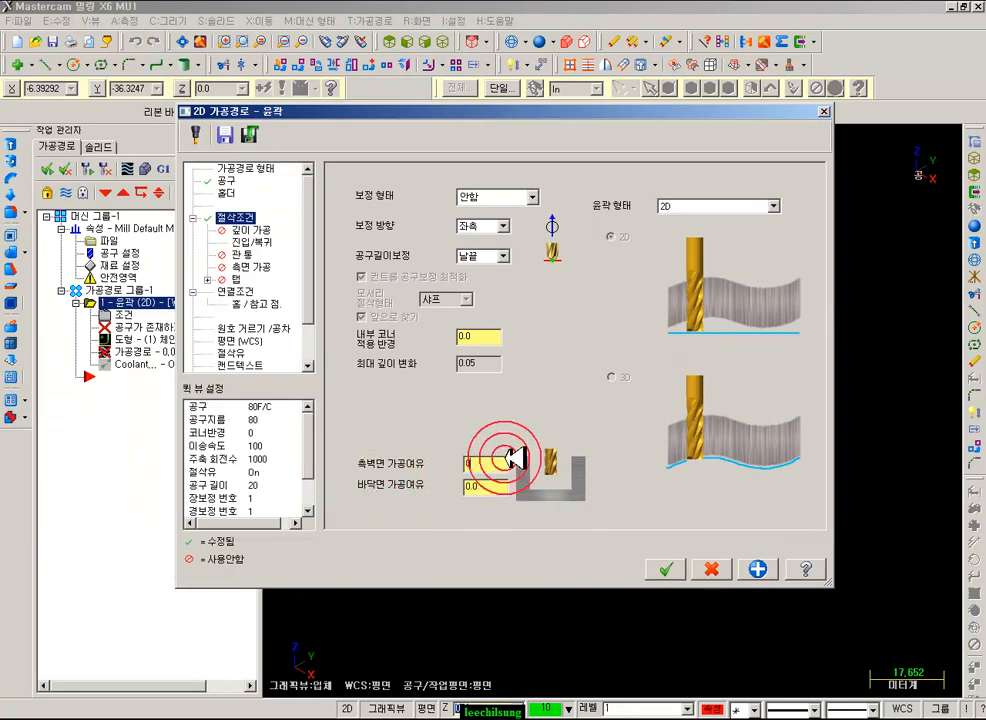
- Set the lead-in line length to 50 and arc radius to 0, and copy the values to the lead-out
{"action": "left_click", "coordinate": [250, 242]}
{"action": "left_click", "coordinate": [488, 249]}
{"action": "type", "text": "50"}
{"action": "left_click", "coordinate": [488, 313]}
{"action": "type", "text": "0"}
{"action": "left_click", "coordinate": [574, 302]}
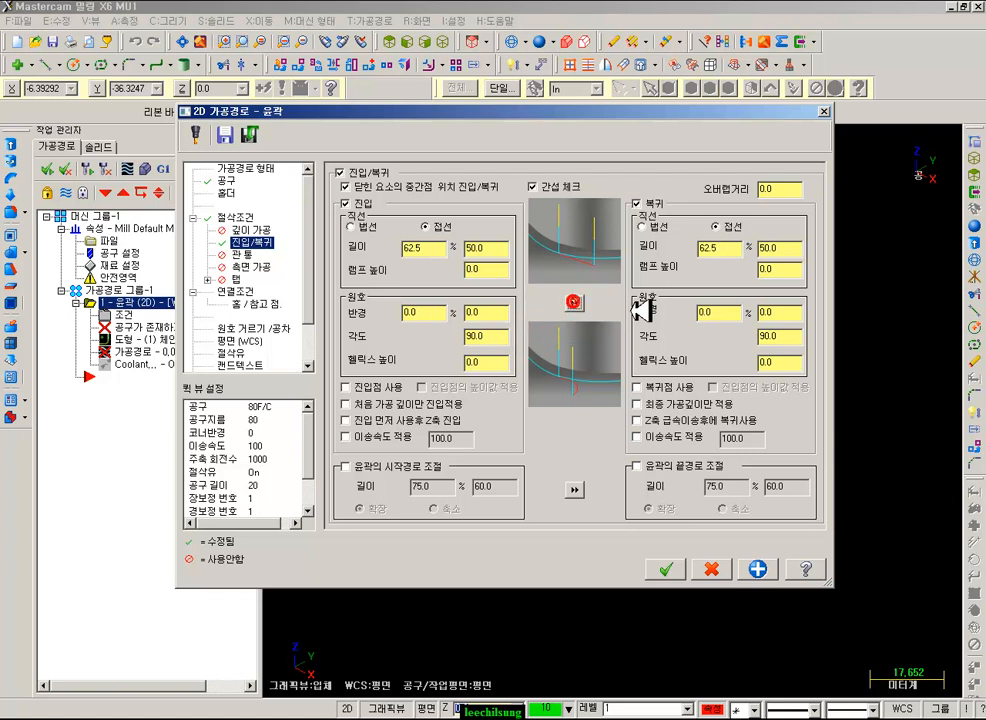
- Make the cut depth of 0.0 an absolute value in the linking parameters and generate the contour toolpath
{"action": "left_click", "coordinate": [253, 262]}
{"action": "left_click", "coordinate": [236, 291]}
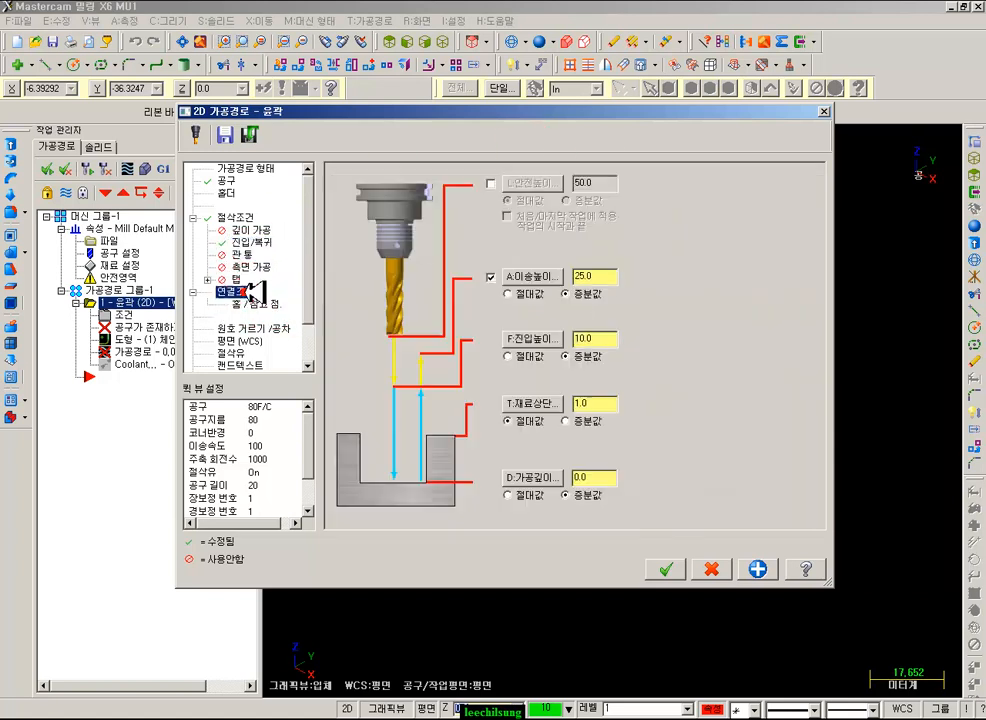
{"action": "left_click", "coordinate": [605, 403]}
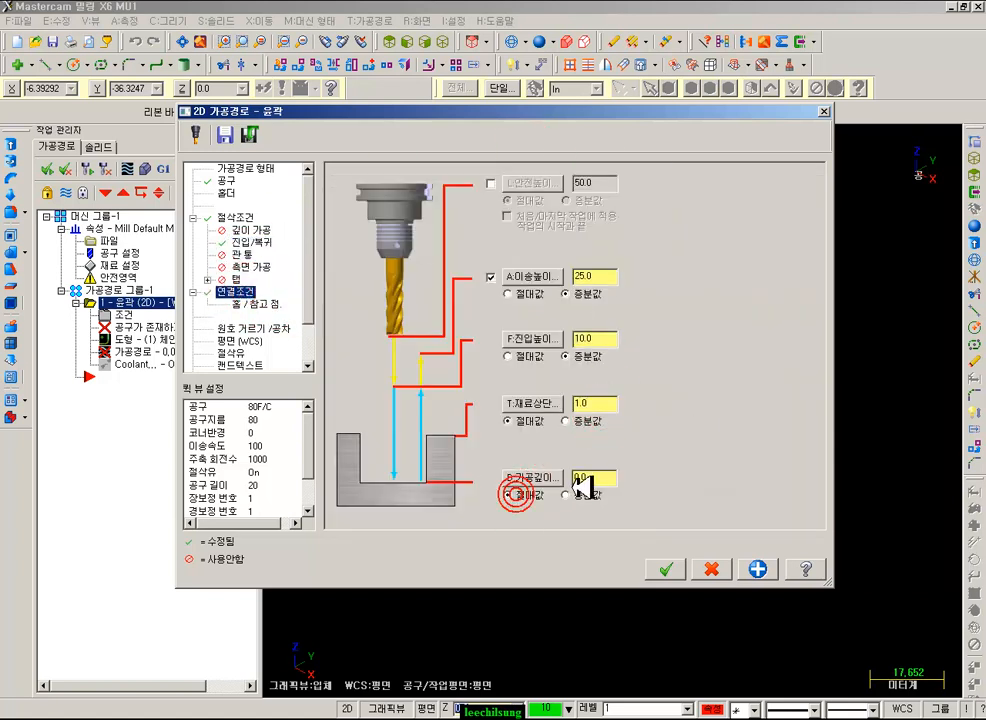
{"action": "left_click", "coordinate": [666, 568]}
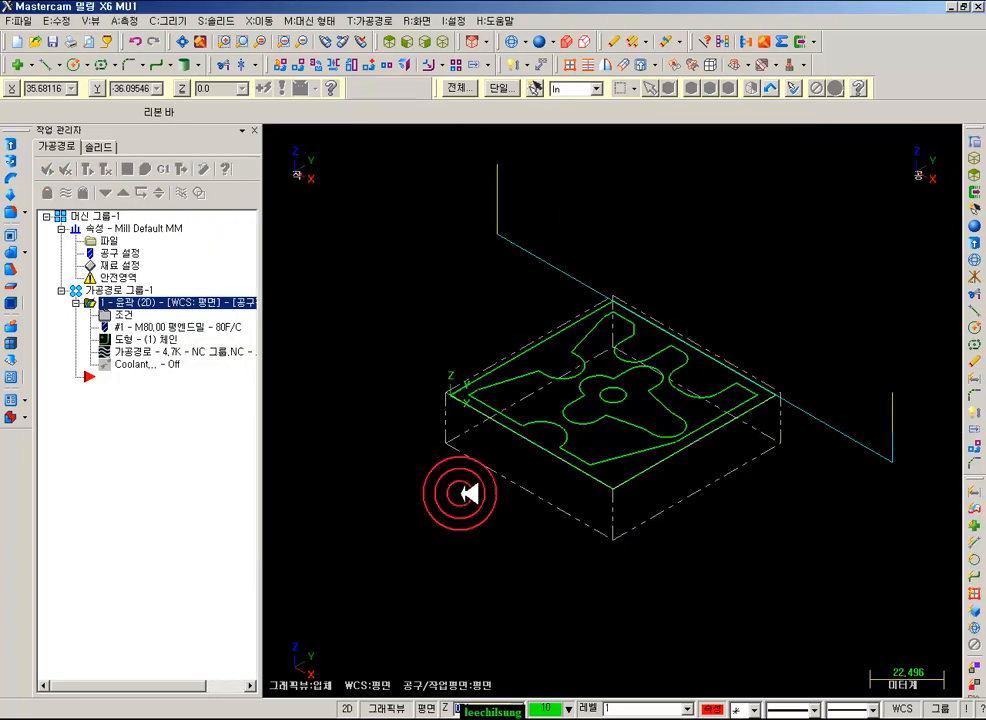
- Backplot the contour toolpath in the top view with the cutter displayed to check where it passes
{"action": "left_click", "coordinate": [390, 42]}
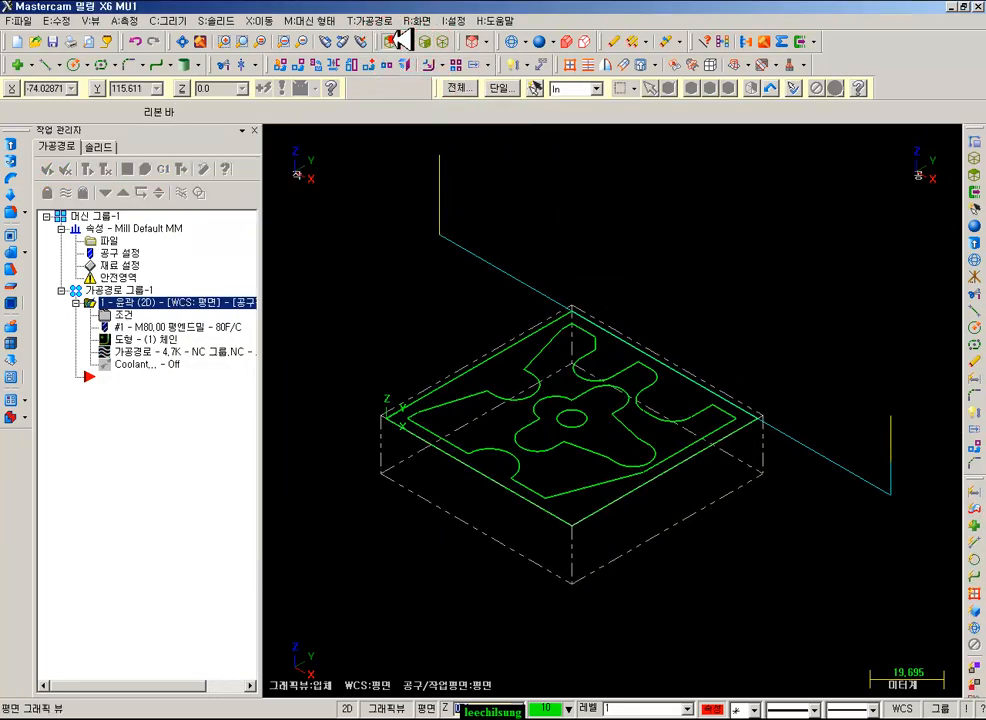
{"action": "scroll", "coordinate": [581, 486], "scroll_direction": "down", "scroll_amount": 2}
{"action": "scroll", "coordinate": [595, 455], "scroll_direction": "down", "scroll_amount": 1}
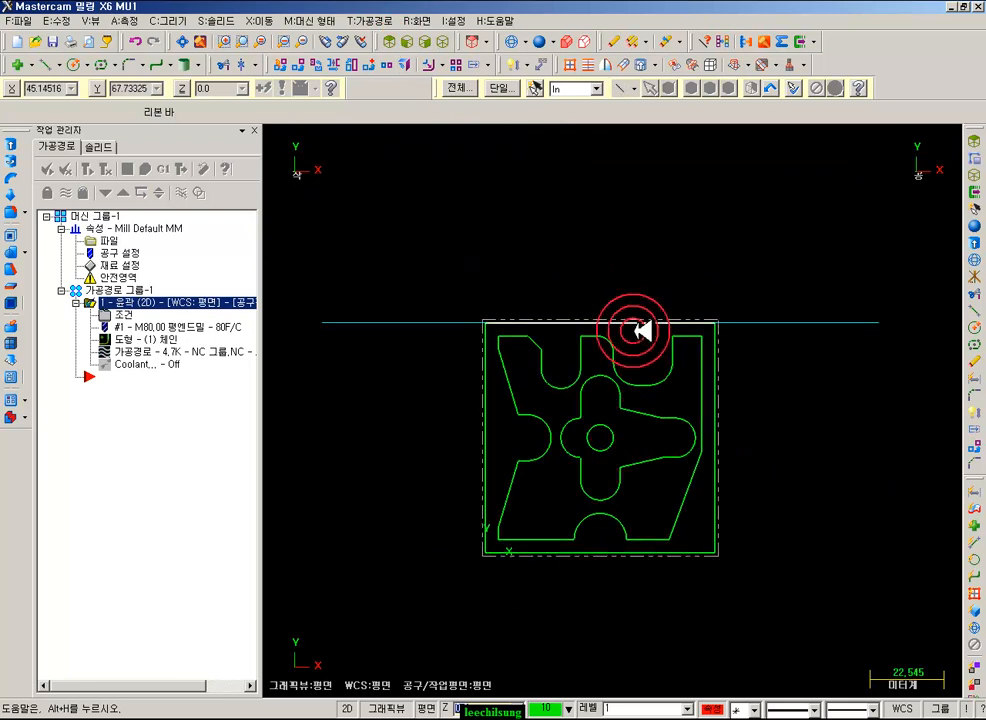
{"action": "left_click", "coordinate": [136, 352]}
{"action": "left_click", "coordinate": [66, 173]}
{"action": "left_click", "coordinate": [505, 415]}
{"action": "left_click", "coordinate": [592, 437]}
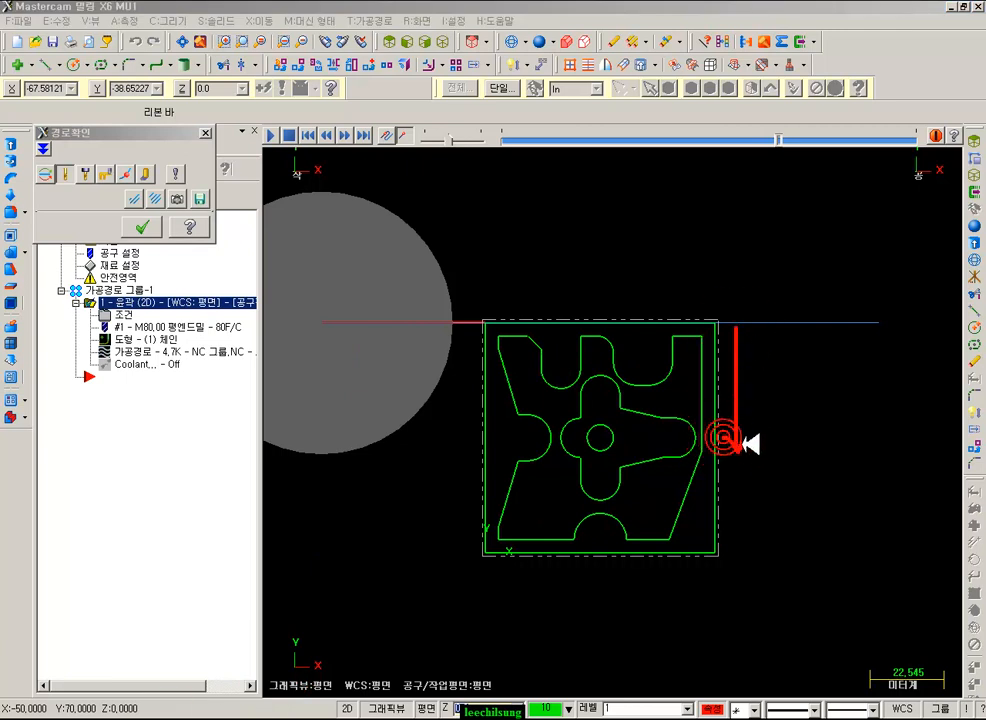
{"action": "left_click_drag", "start_coordinate": [693, 447], "coordinate": [933, 441]}
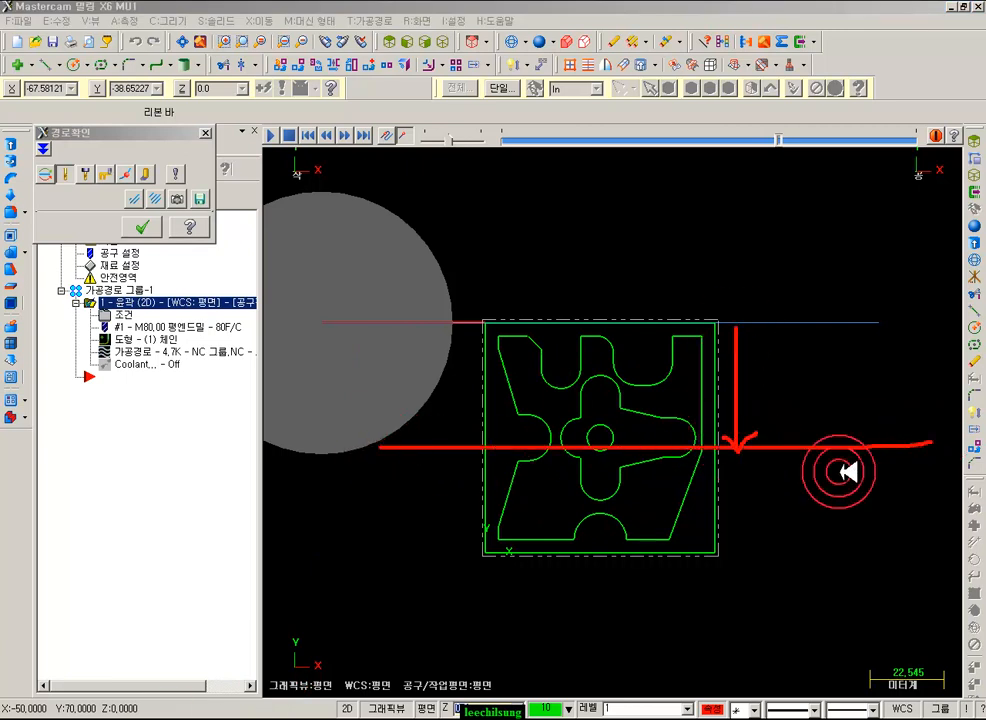
{"action": "mouse_move", "coordinate": [792, 368]}
{"action": "left_mouse_down"}
{"action": "mouse_move", "coordinate": [786, 396]}
{"action": "mouse_move", "coordinate": [843, 384]}
{"action": "left_mouse_up"}
{"action": "left_click", "coordinate": [711, 339]}
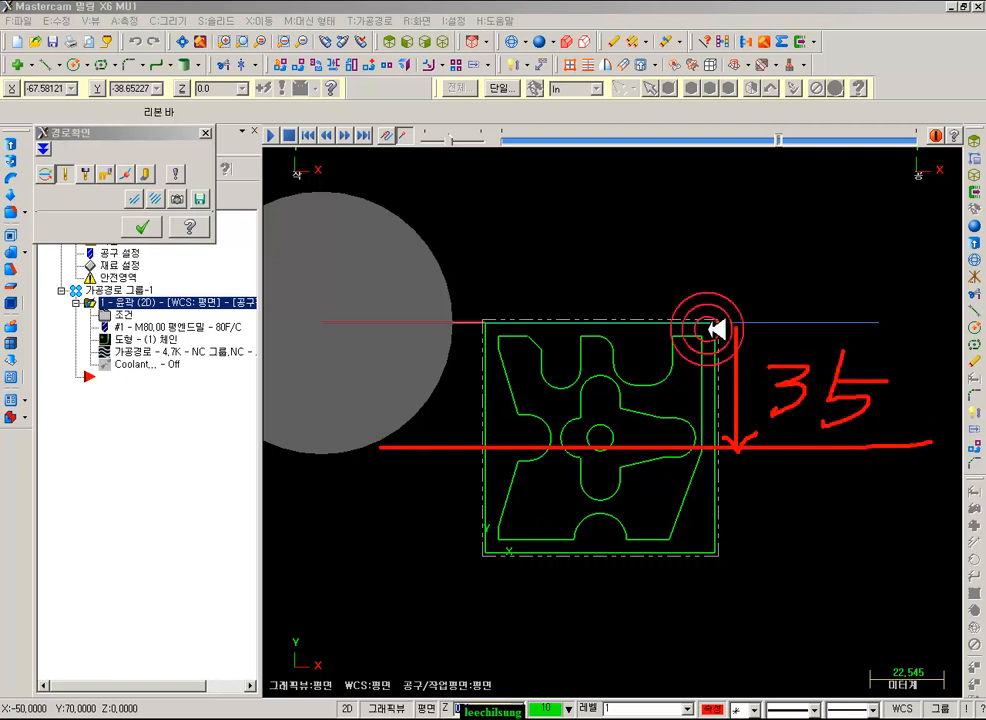
{"action": "left_click_drag", "start_coordinate": [712, 323], "coordinate": [738, 565]}
{"action": "left_click_drag", "start_coordinate": [835, 525], "coordinate": [857, 492]}
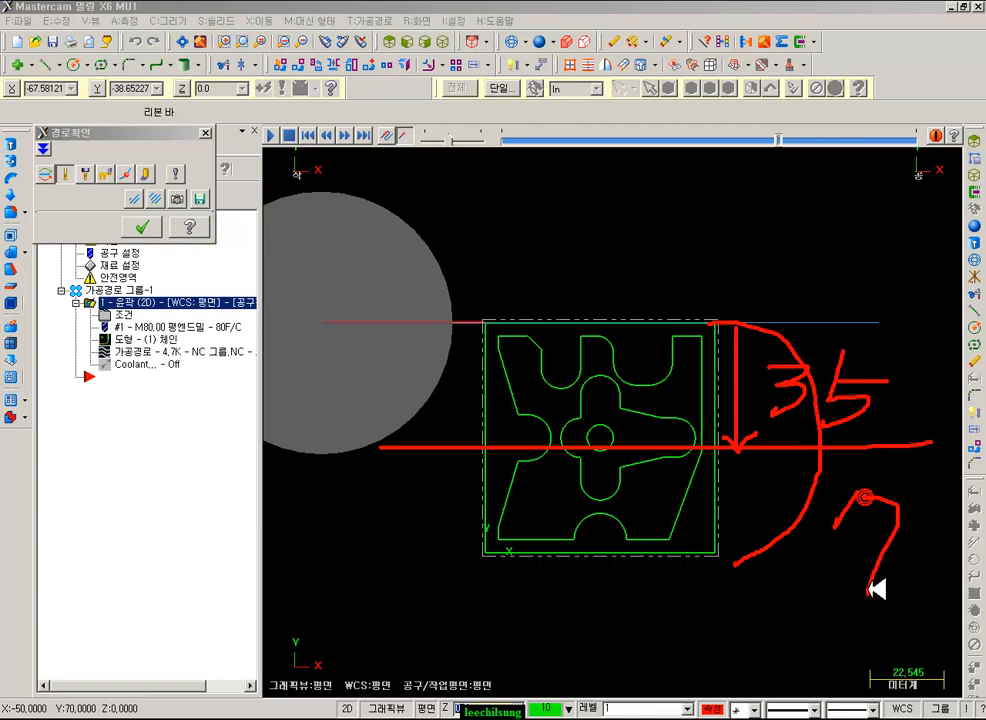
{"action": "left_click", "coordinate": [748, 326]}
{"action": "left_click", "coordinate": [775, 528]}
{"action": "left_click", "coordinate": [667, 451]}
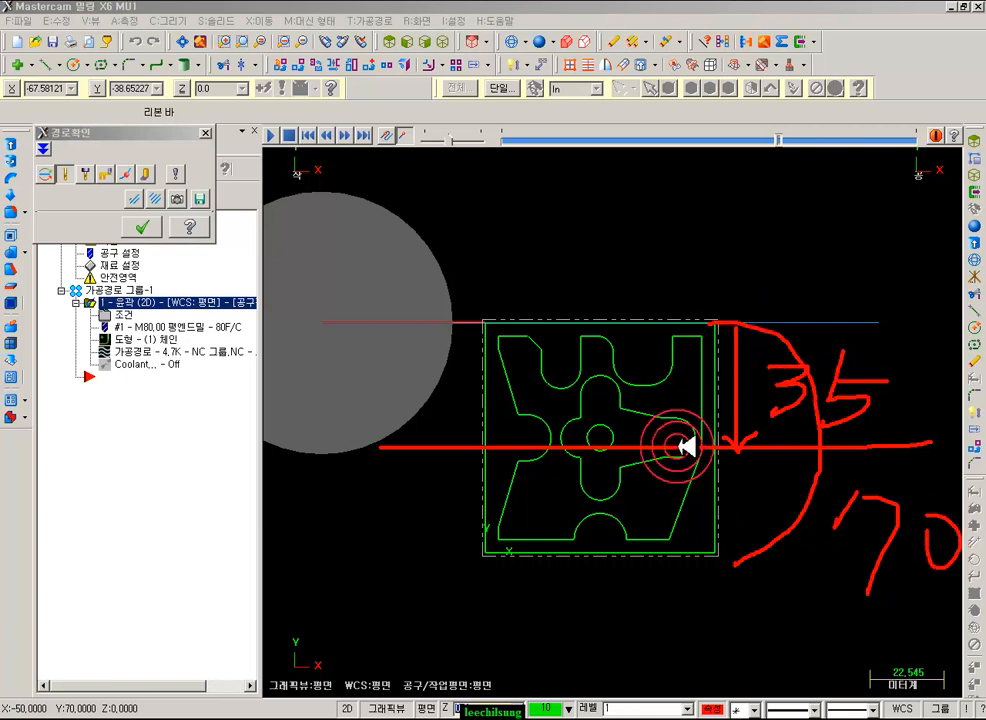
{"action": "left_click", "coordinate": [948, 434]}
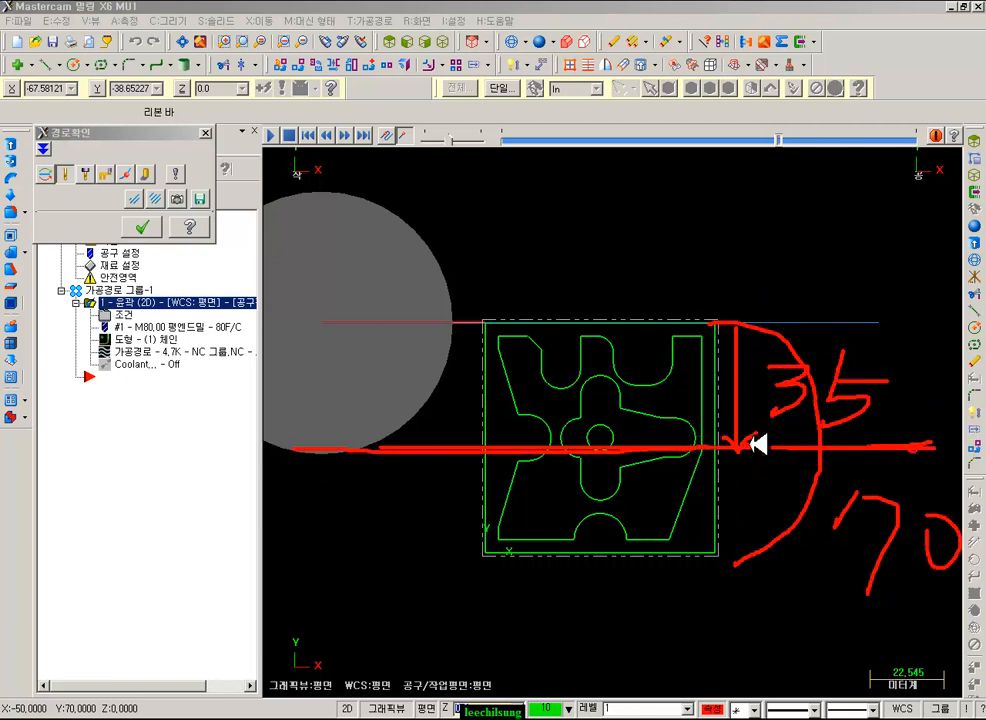
{"action": "left_click_drag", "start_coordinate": [318, 428], "coordinate": [263, 430]}
{"action": "left_click", "coordinate": [545, 340]}
{"action": "mouse_move", "coordinate": [449, 511]}
{"action": "left_mouse_down"}
{"action": "mouse_move", "coordinate": [755, 412]}
{"action": "mouse_move", "coordinate": [467, 319]}
{"action": "left_mouse_up"}
{"action": "right_click", "coordinate": [729, 237]}
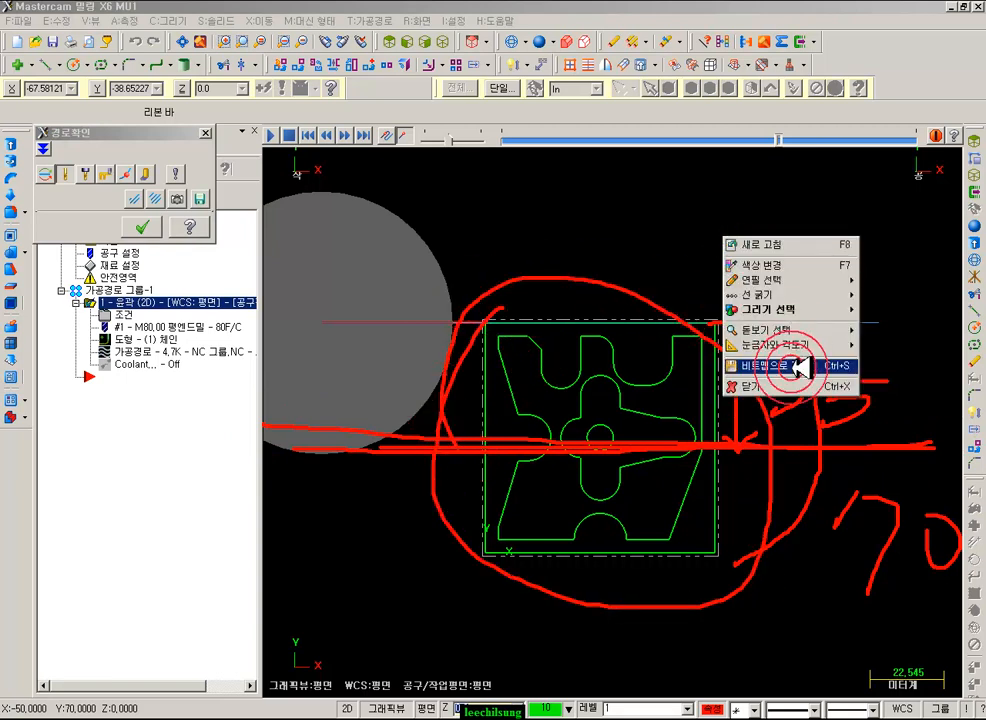
{"action": "left_click", "coordinate": [750, 384]}
- Change the contour's side wall stock allowance to shift the pass to the part's centerline at Y35, and regenerate the toolpath
{"action": "left_click", "coordinate": [165, 215]}
{"action": "left_click", "coordinate": [106, 313]}
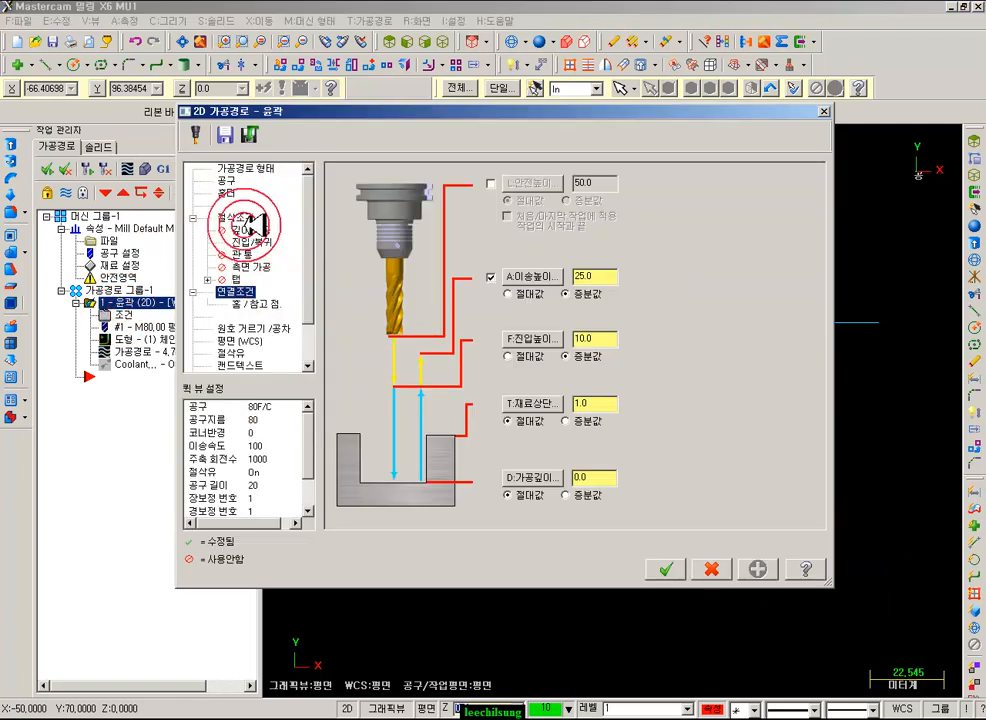
{"action": "left_click", "coordinate": [238, 216]}
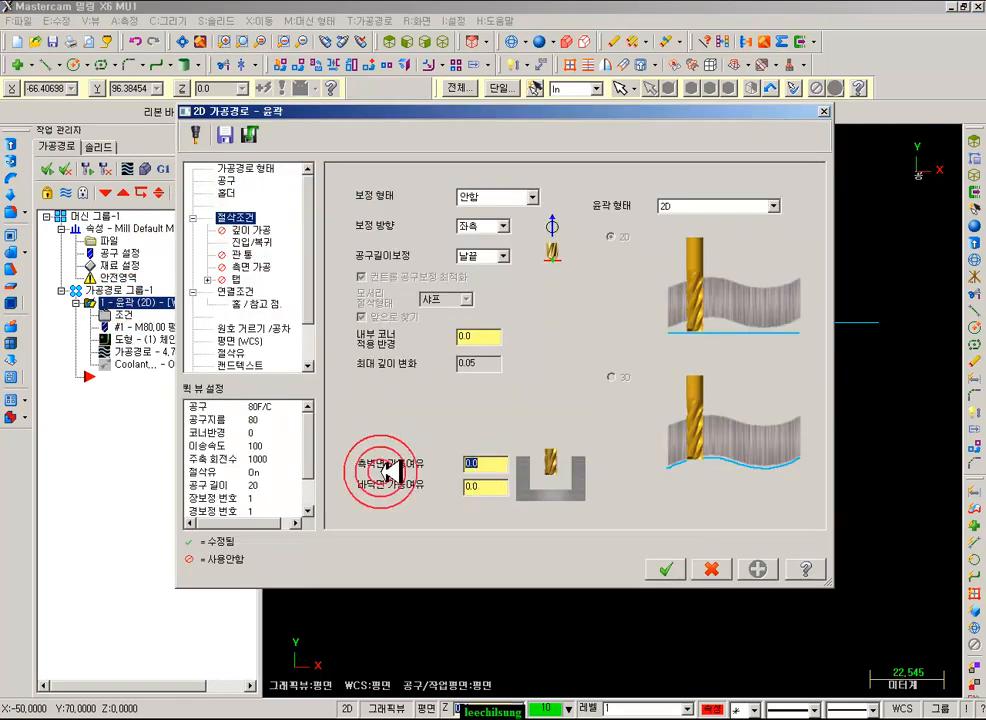
{"action": "left_click", "coordinate": [665, 569]}
{"action": "left_click", "coordinate": [90, 168]}
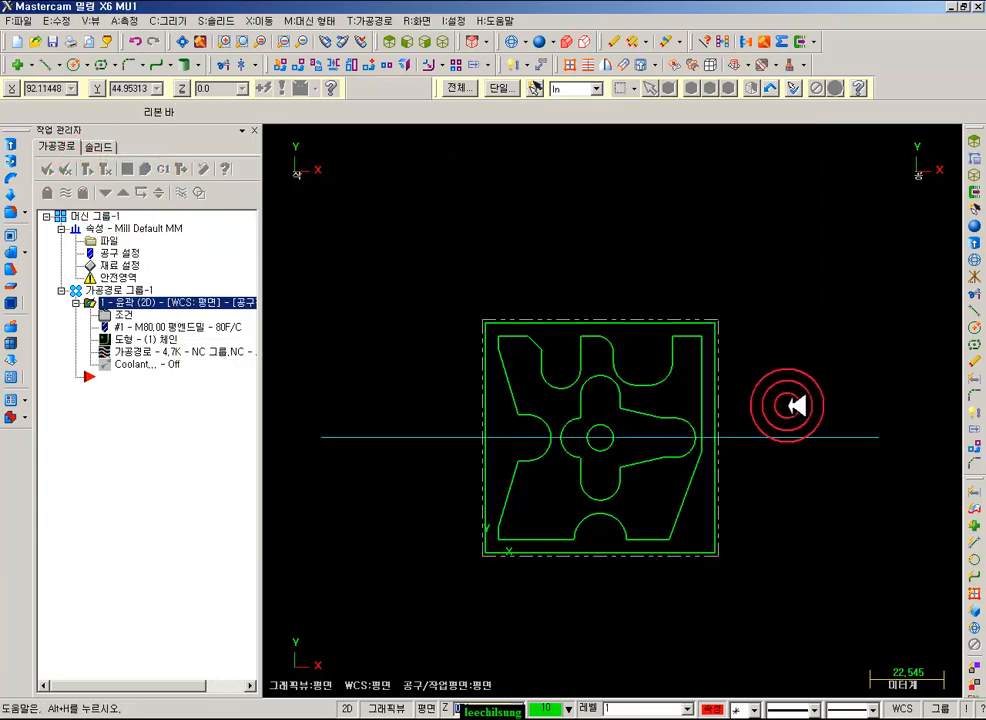
- Backplot the regenerated contour toolpath with the cutter's swept area shaded to check its coverage of the part
{"action": "left_click", "coordinate": [158, 354]}
{"action": "left_click_drag", "start_coordinate": [508, 139], "coordinate": [779, 150]}
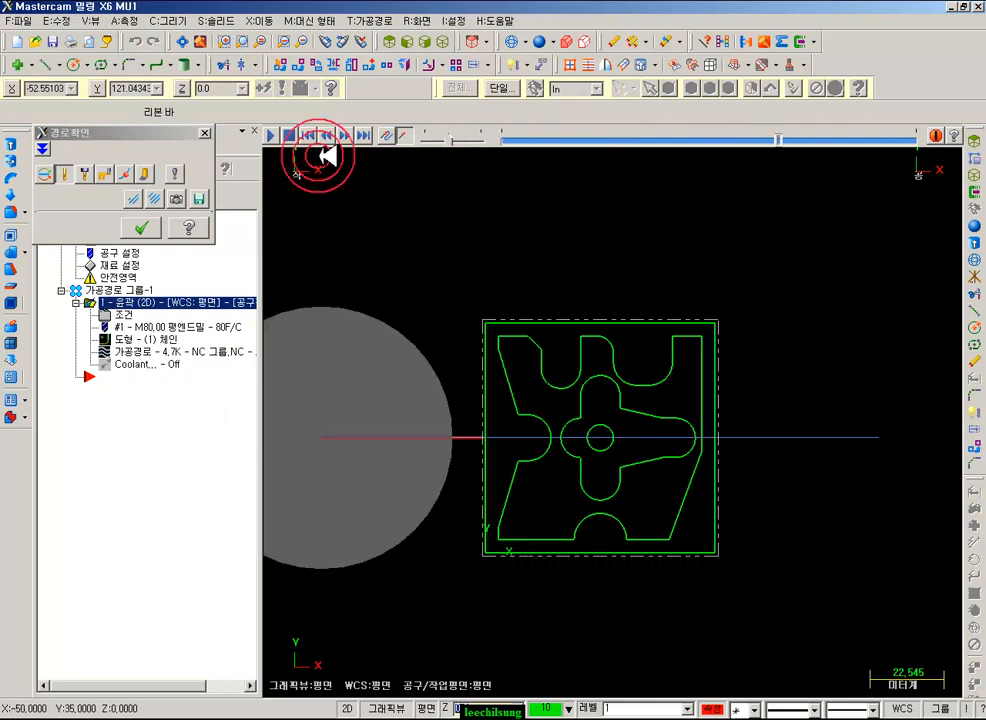
{"action": "left_click", "coordinate": [147, 173]}
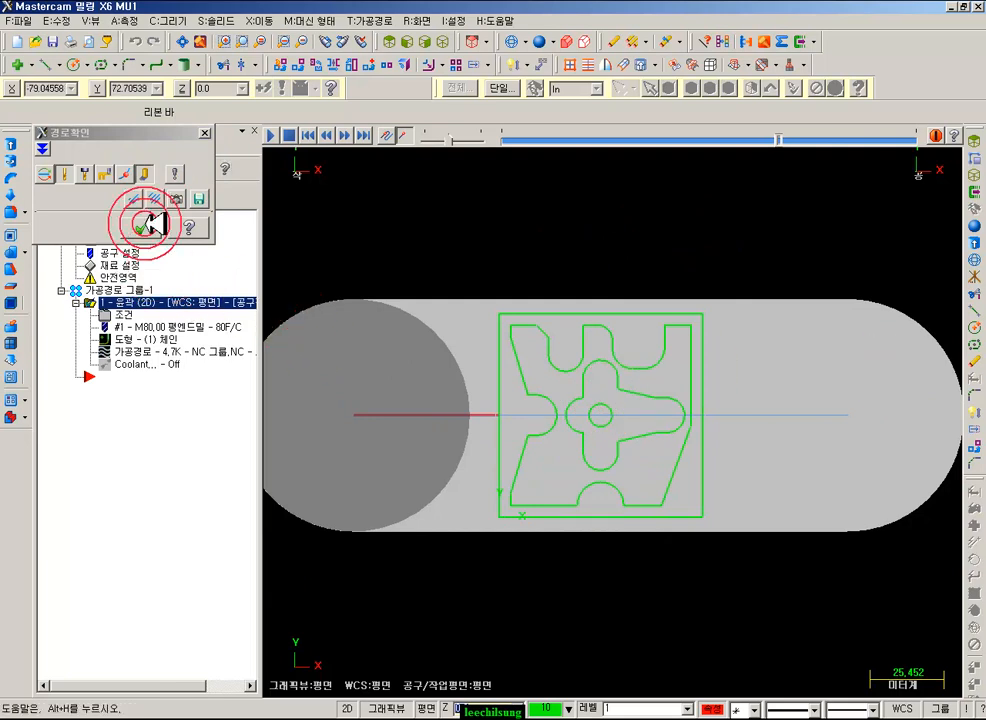
- Enable depth cuts for the contour operation with a finish cut count of 0 and regenerate the toolpath
{"action": "left_click", "coordinate": [150, 226]}
{"action": "left_click", "coordinate": [118, 314]}
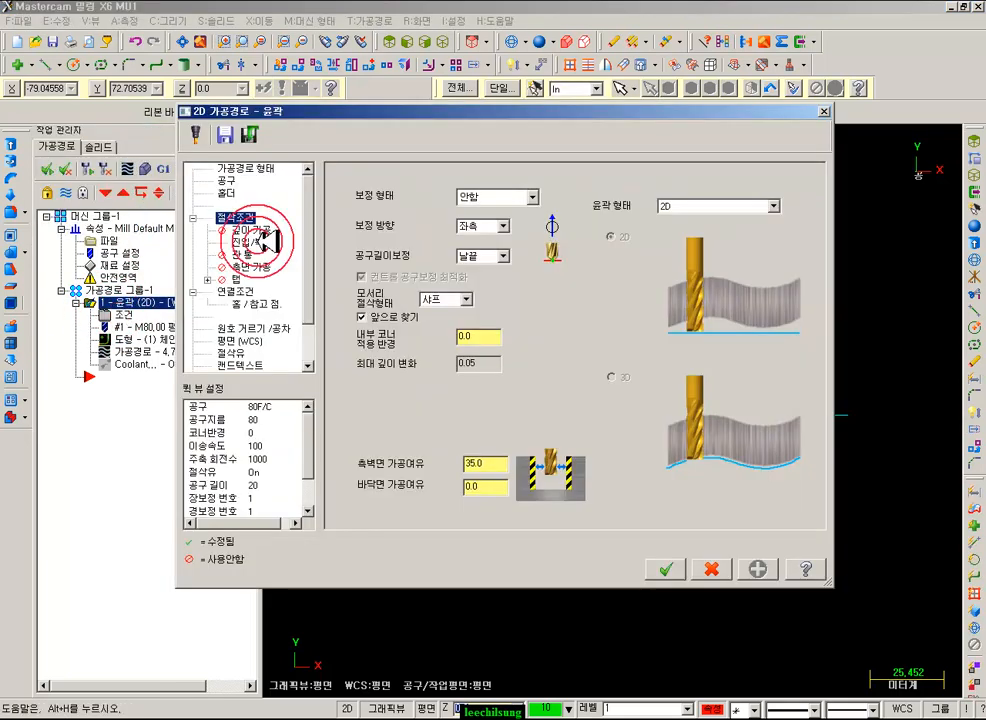
{"action": "left_click", "coordinate": [240, 230]}
{"action": "left_click", "coordinate": [404, 214]}
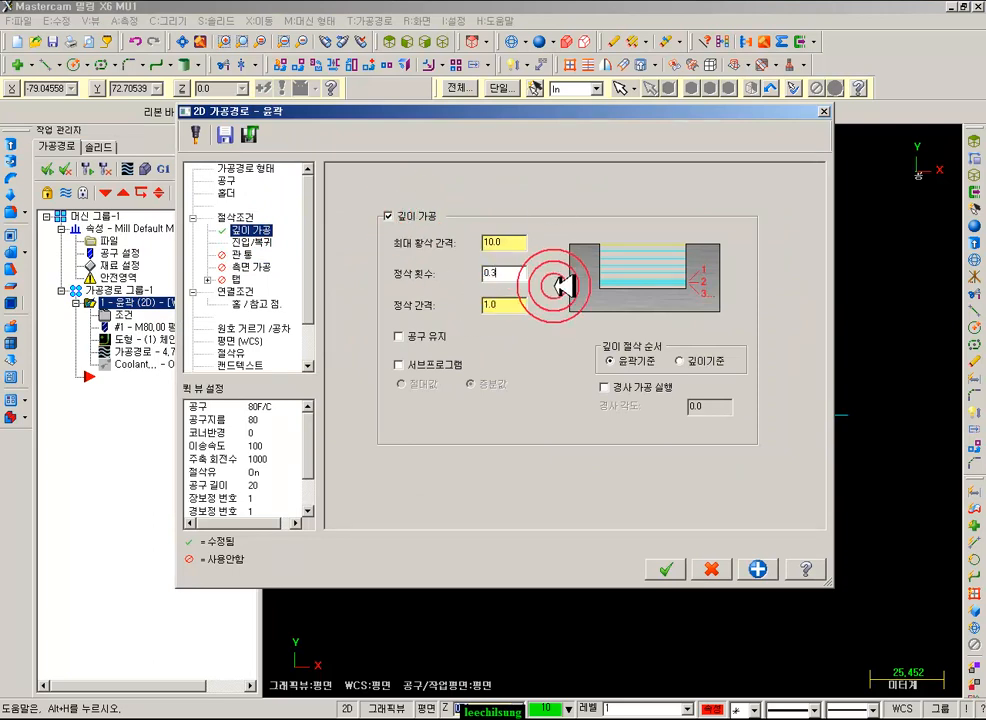
{"action": "left_click", "coordinate": [508, 272]}
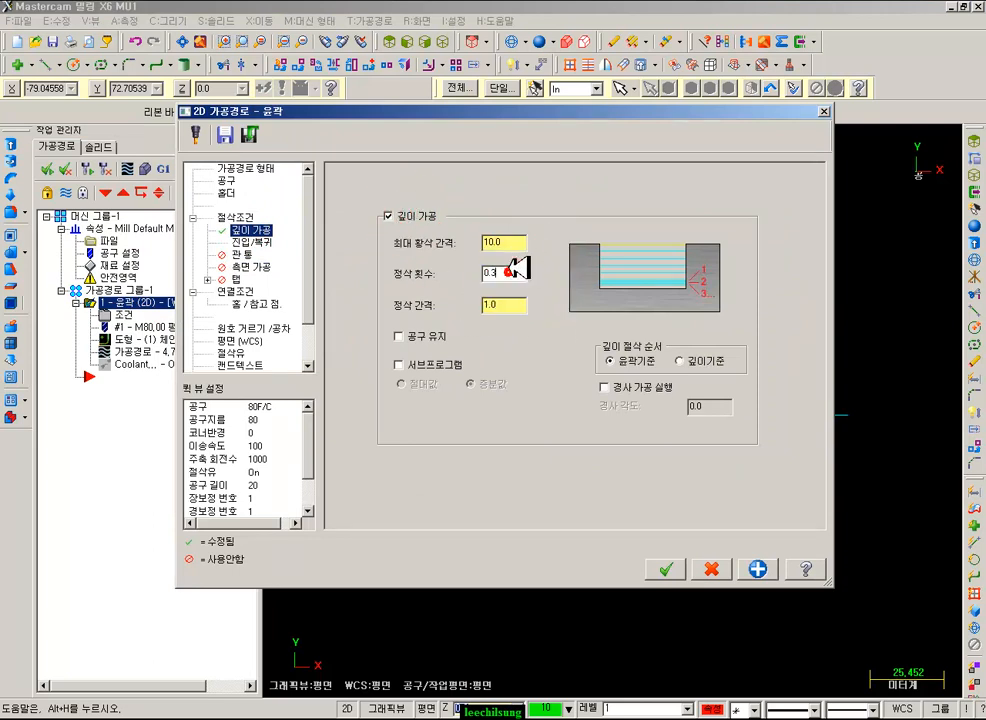
{"action": "left_click", "coordinate": [504, 243]}
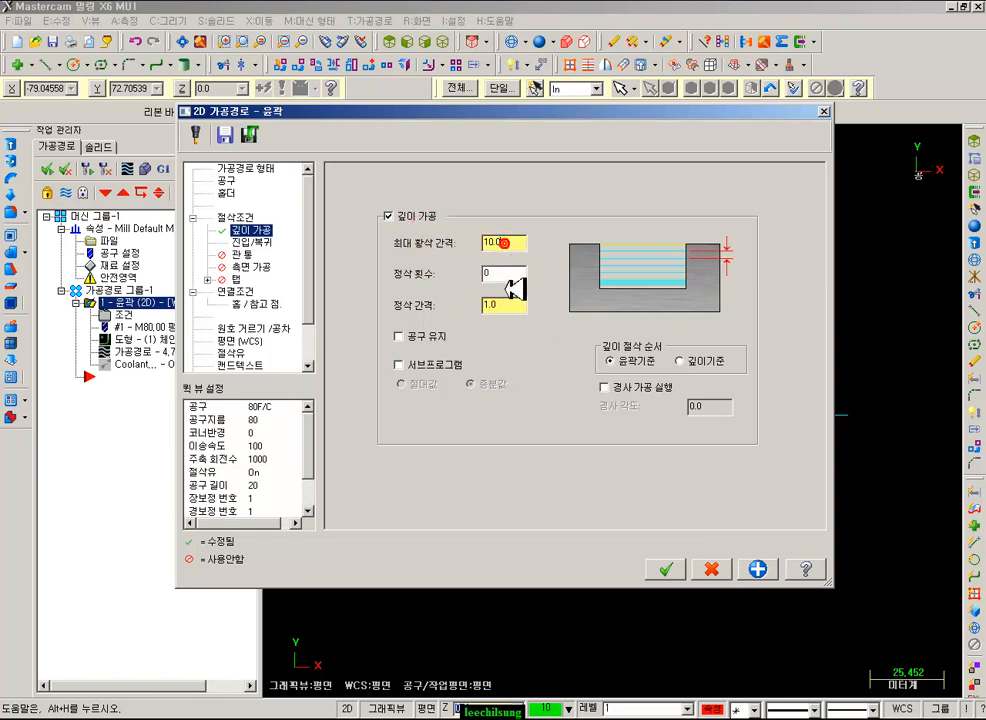
{"action": "left_click", "coordinate": [665, 569]}
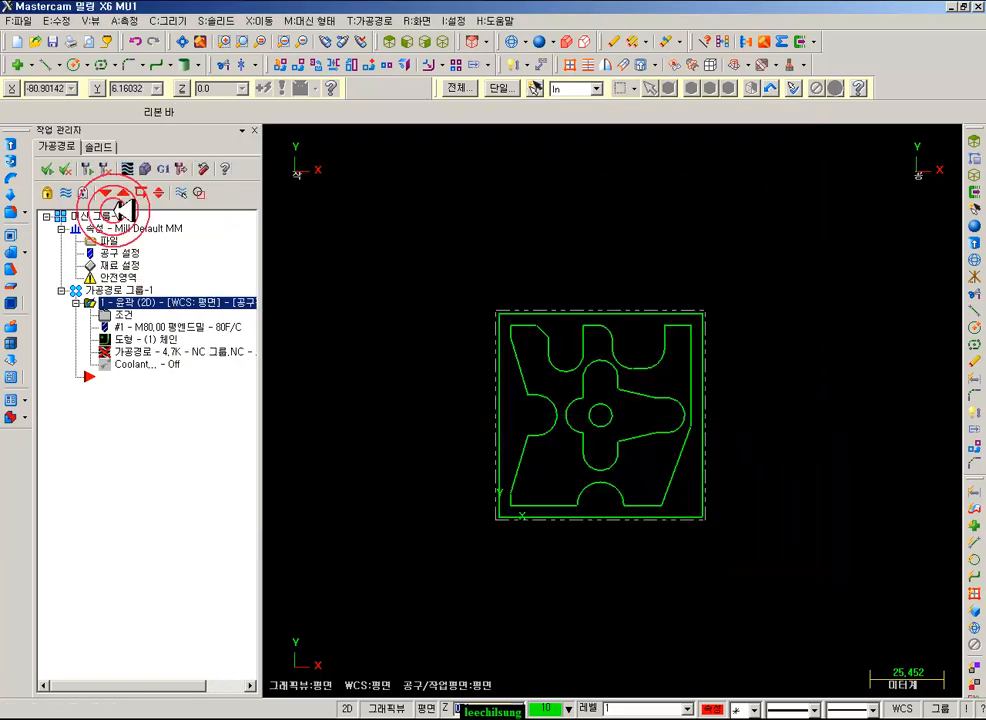
{"action": "left_click", "coordinate": [93, 170]}
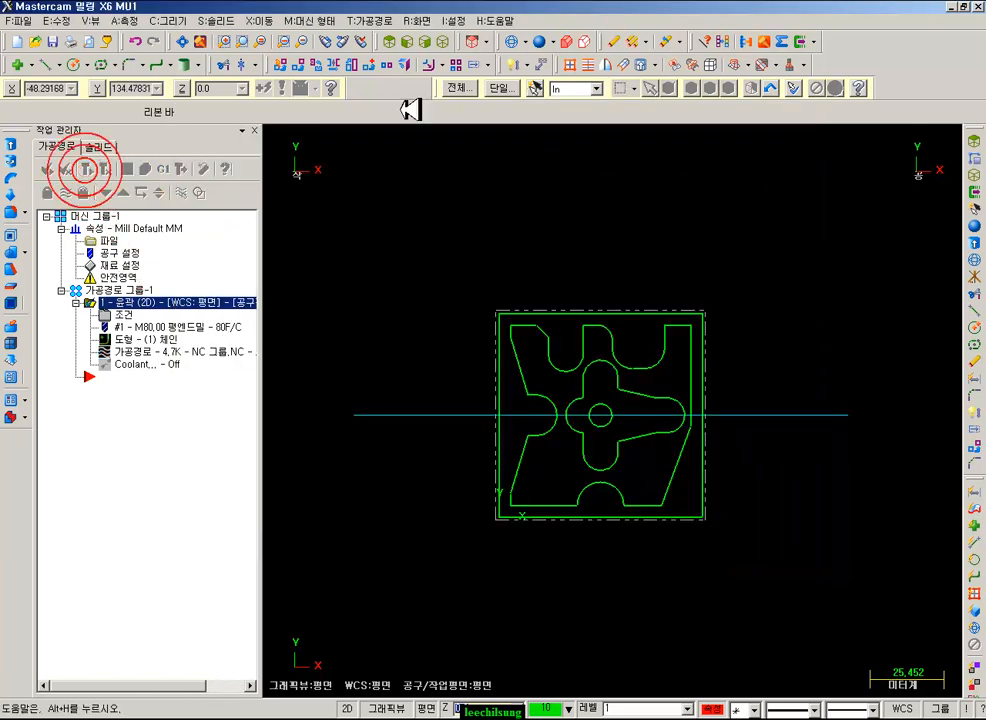
- Set the contour's depth cuts to 1 finish cut with a finish step of 0.3 and regenerate the toolpath
{"action": "left_click", "coordinate": [407, 42]}
{"action": "scroll", "coordinate": [809, 578], "scroll_direction": "up", "scroll_amount": 10}
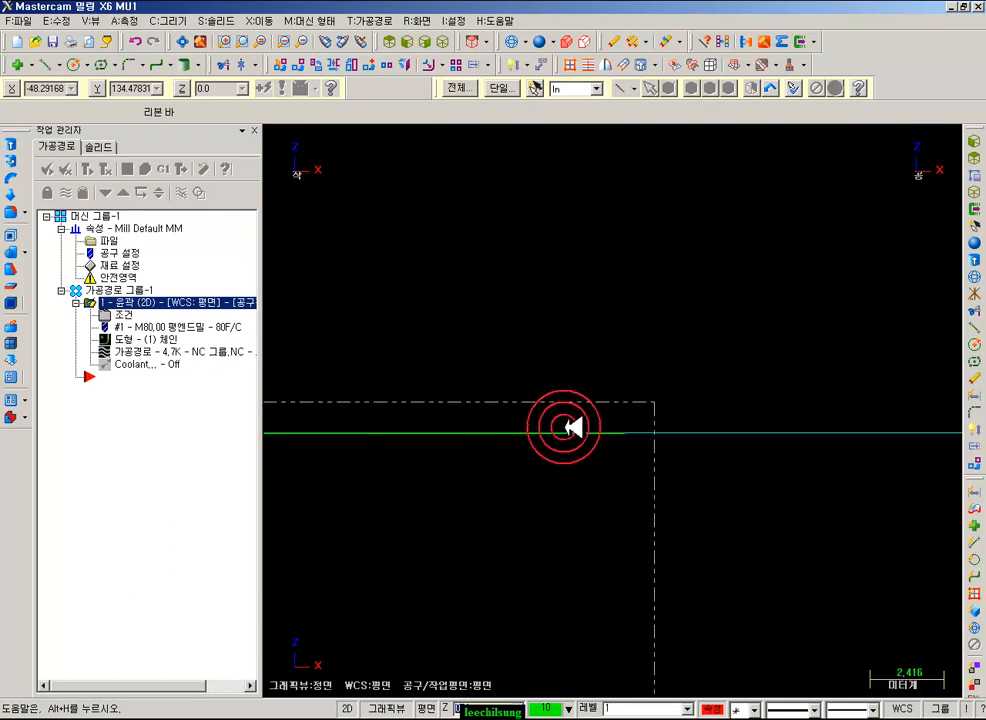
{"action": "scroll", "coordinate": [643, 440], "scroll_direction": "up", "scroll_amount": 1}
{"action": "left_click", "coordinate": [125, 314]}
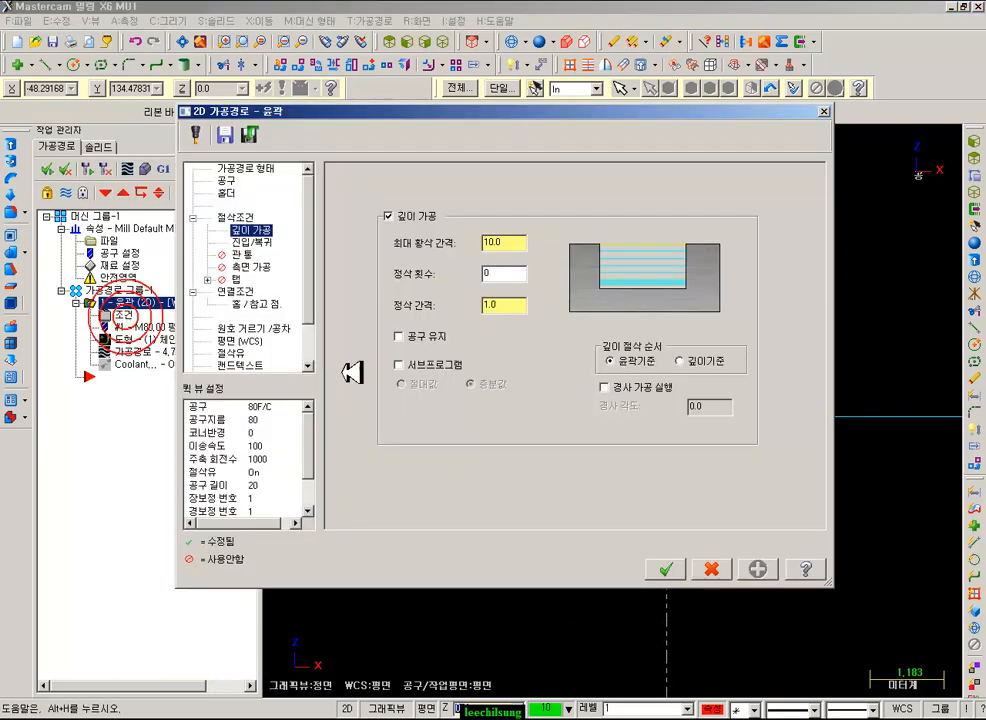
{"action": "left_click", "coordinate": [505, 275]}
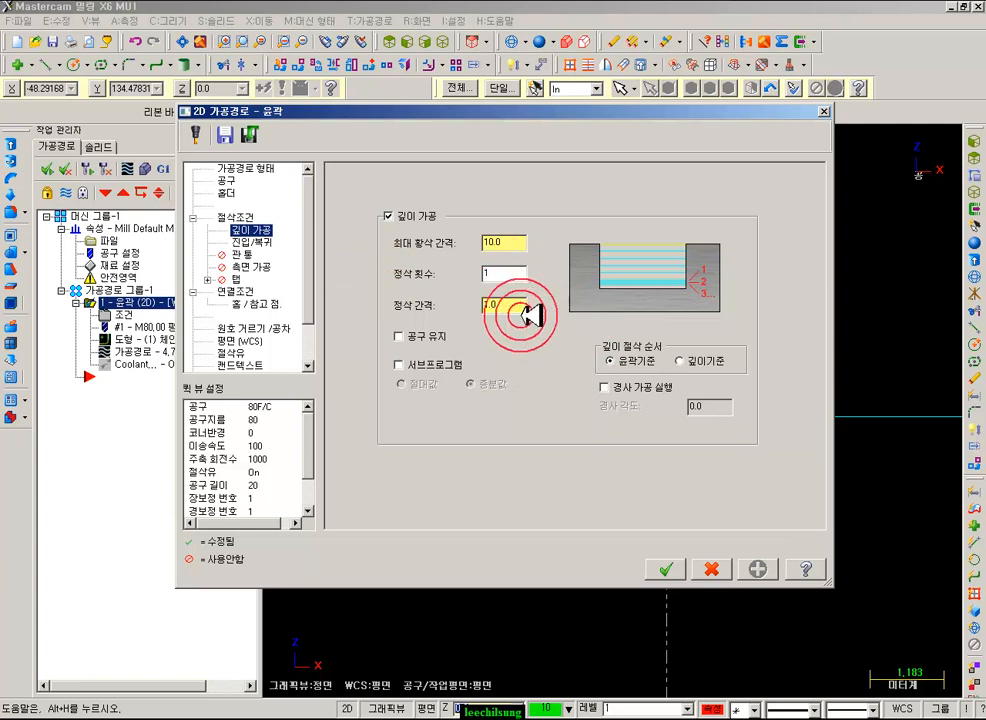
{"action": "left_click", "coordinate": [505, 305]}
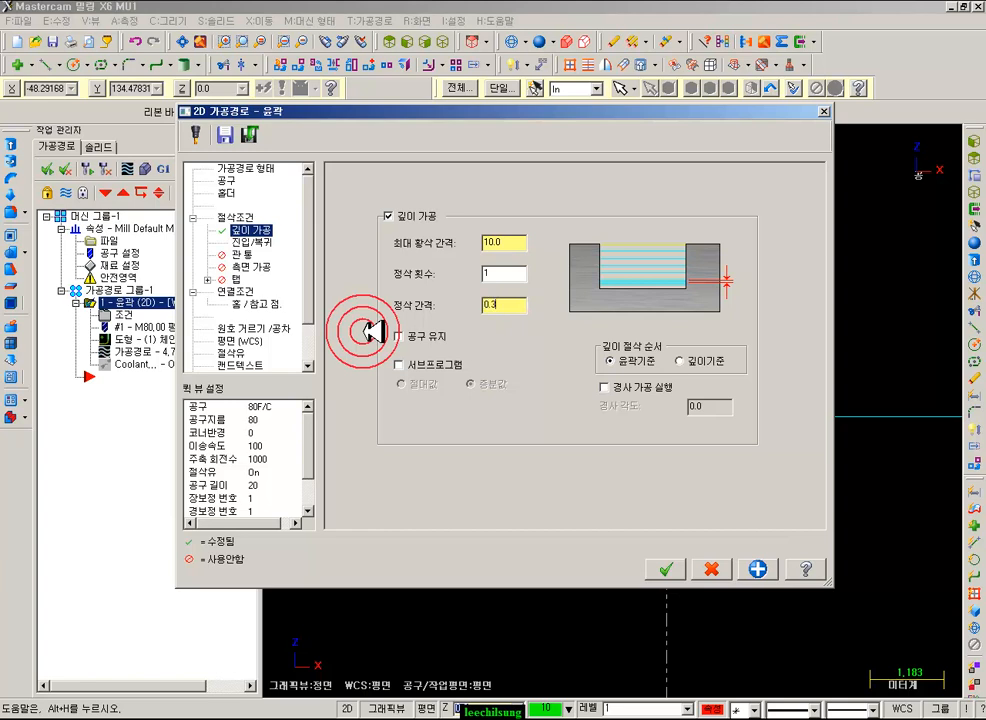
{"action": "left_click", "coordinate": [497, 300]}
{"action": "left_click", "coordinate": [666, 567]}
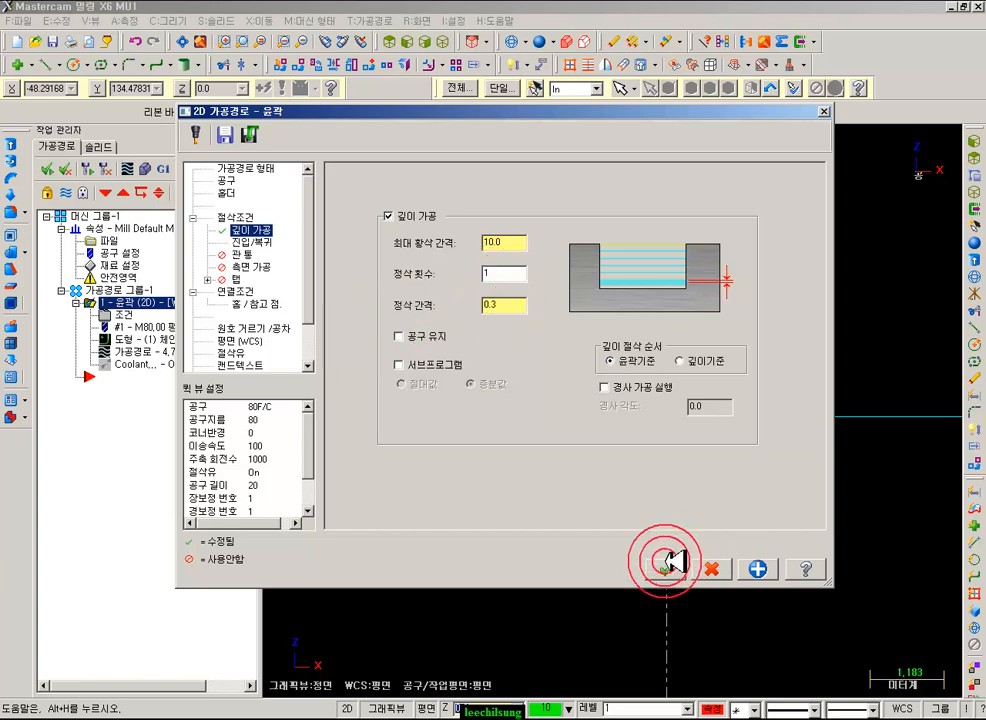
{"action": "left_click", "coordinate": [90, 166]}
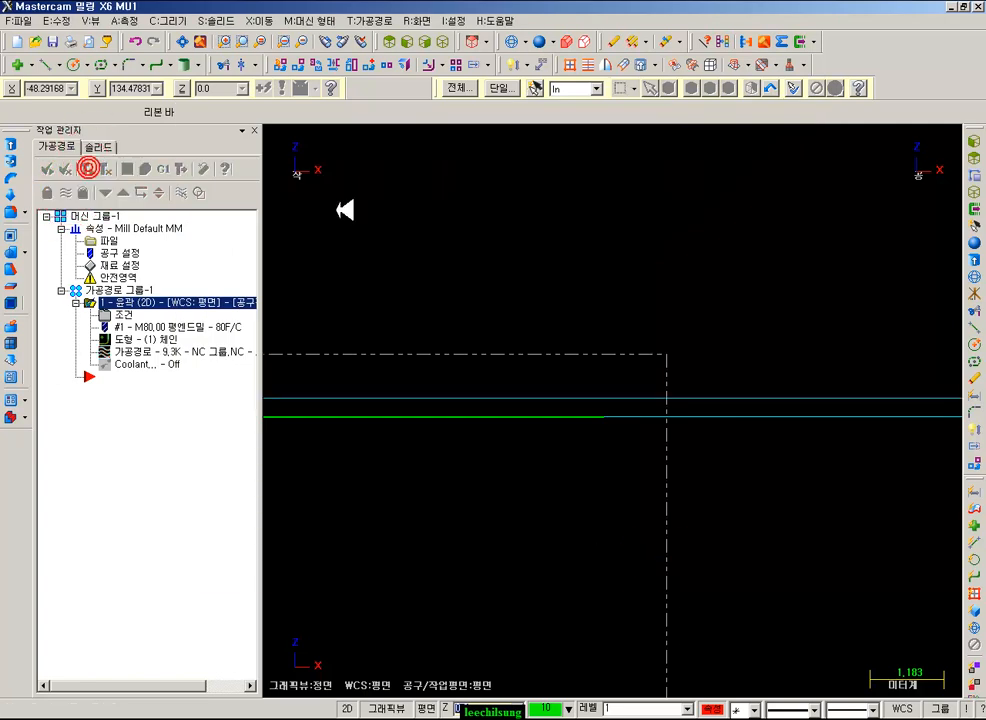
- Examine the spacing between the roughing and finishing passes near the stock's corner in the front view, and return to the isometric view
{"action": "scroll", "coordinate": [690, 412], "scroll_direction": "up", "scroll_amount": 6}
{"action": "scroll", "coordinate": [692, 403], "scroll_direction": "up", "scroll_amount": 2}
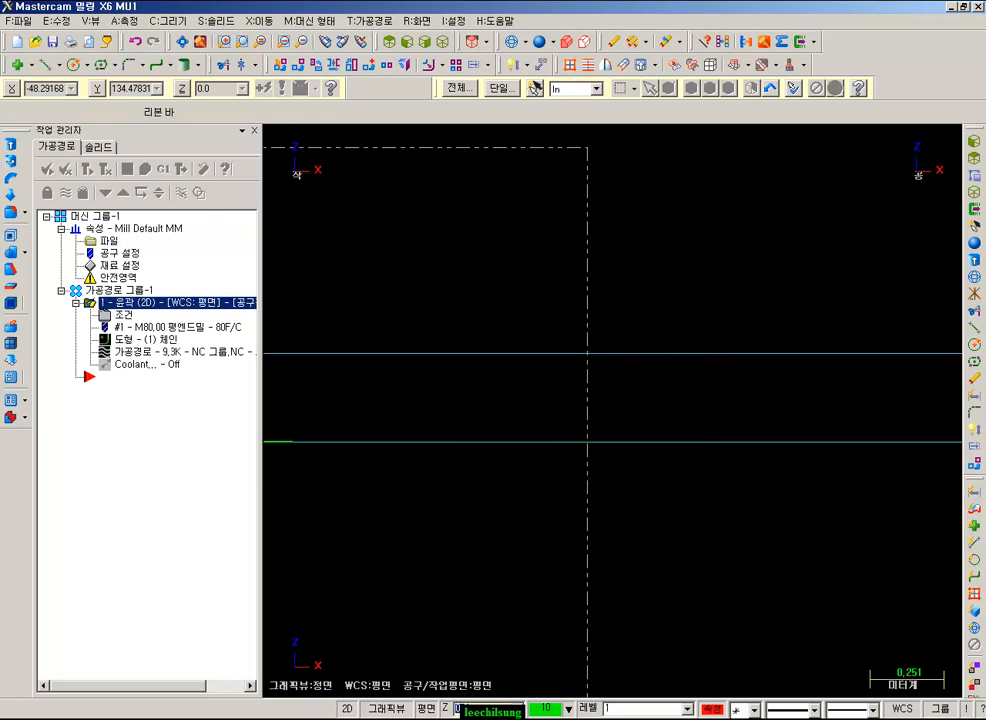
{"action": "mouse_move", "coordinate": [594, 357]}
{"action": "left_mouse_down"}
{"action": "mouse_move", "coordinate": [630, 448]}
{"action": "mouse_move", "coordinate": [602, 445]}
{"action": "left_mouse_up"}
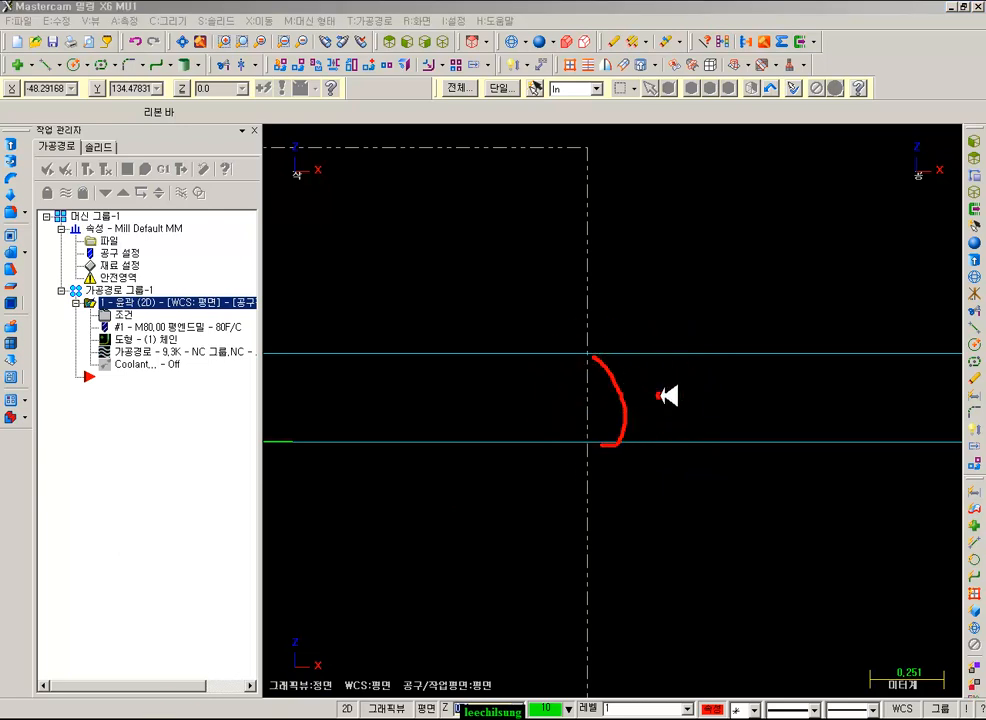
{"action": "left_click_drag", "start_coordinate": [466, 352], "coordinate": [830, 354]}
{"action": "left_click_drag", "start_coordinate": [480, 440], "coordinate": [770, 440]}
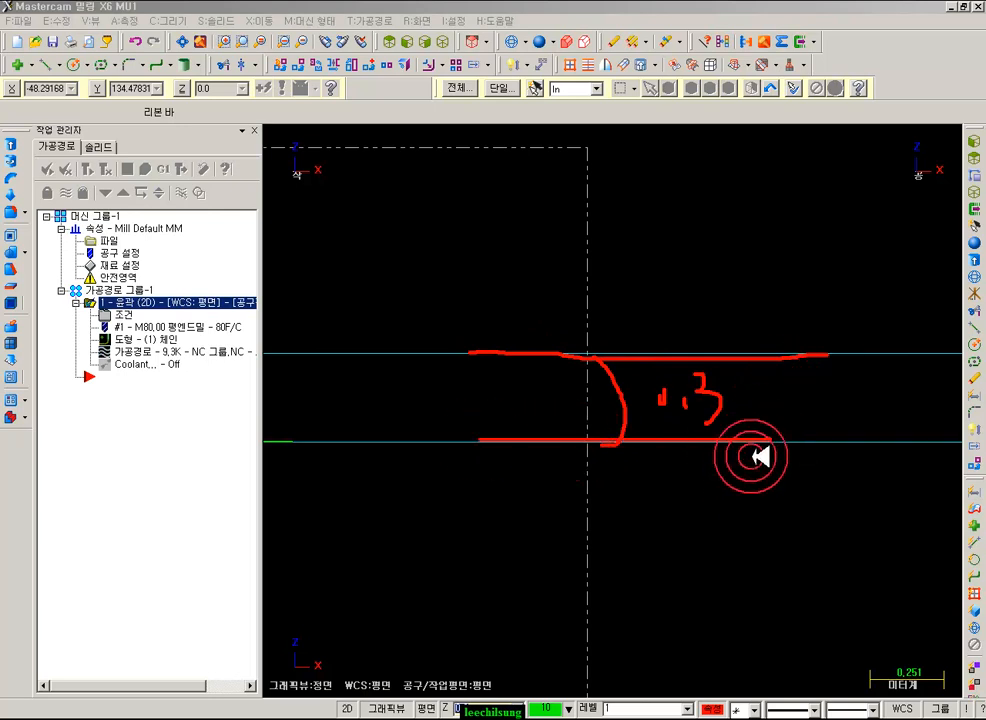
{"action": "right_click", "coordinate": [664, 213]}
{"action": "left_click", "coordinate": [712, 396]}
{"action": "left_click", "coordinate": [443, 41]}
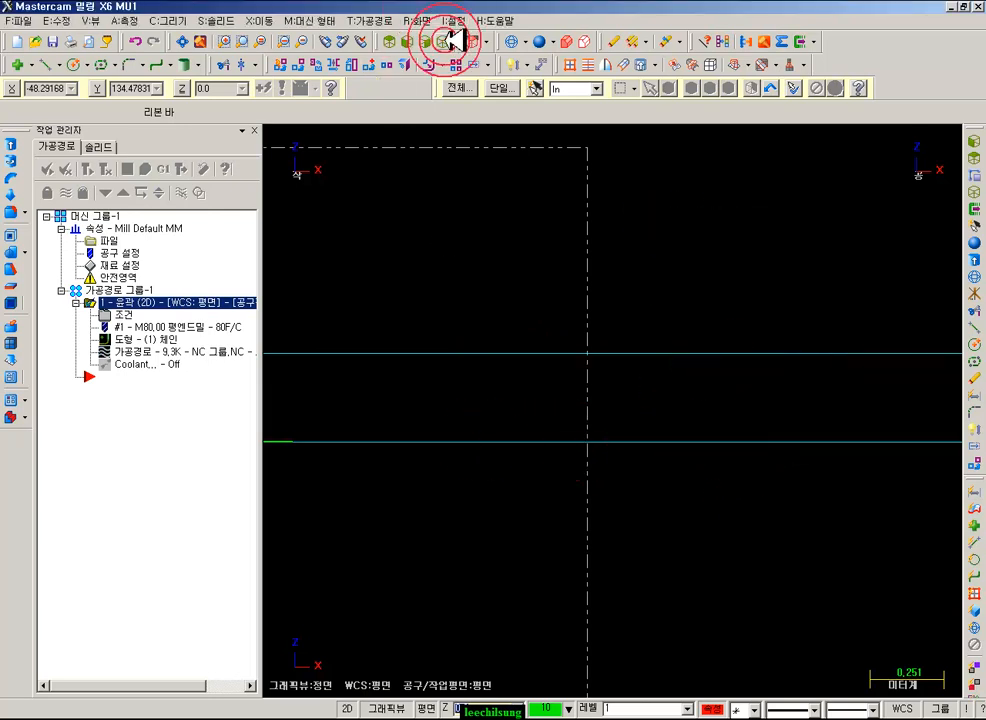
{"action": "left_click", "coordinate": [537, 411]}
{"action": "left_click", "coordinate": [765, 321]}
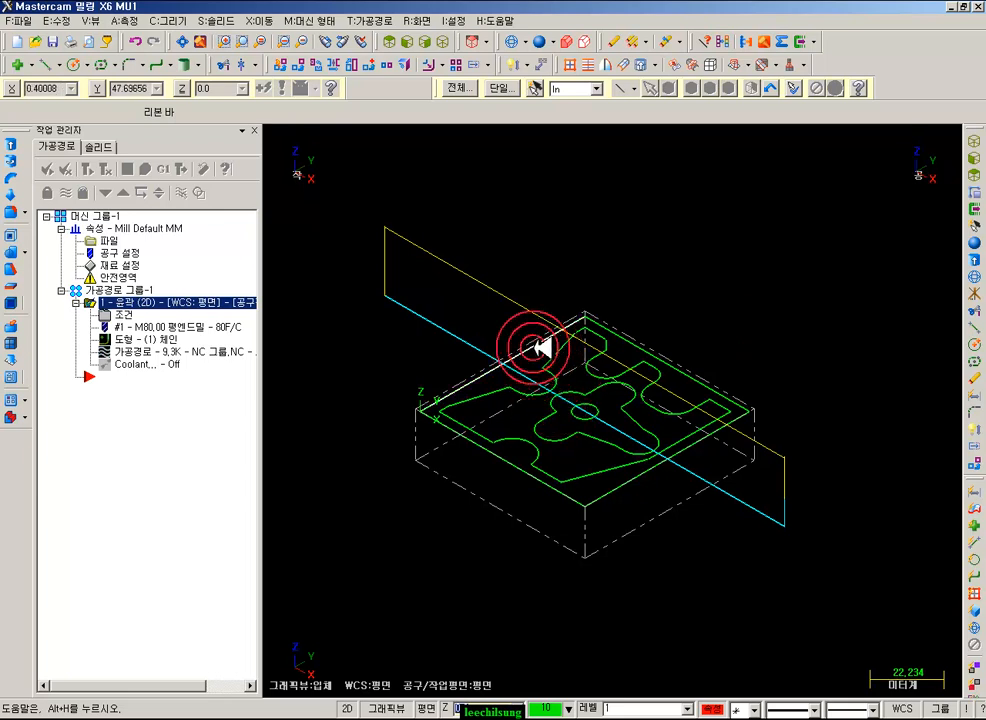
- Set the contour's top of stock to 3.0 and its maximum rough step to 1.0, and regenerate the toolpath
{"action": "left_click", "coordinate": [122, 314]}
{"action": "left_click", "coordinate": [250, 292]}
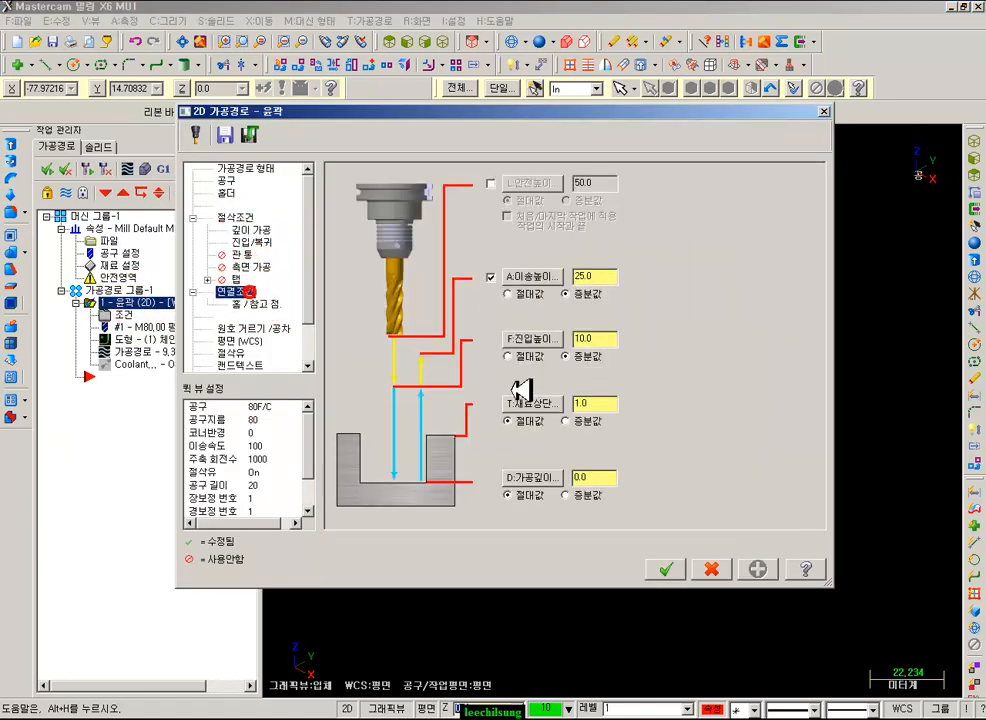
{"action": "double_click", "coordinate": [600, 405]}
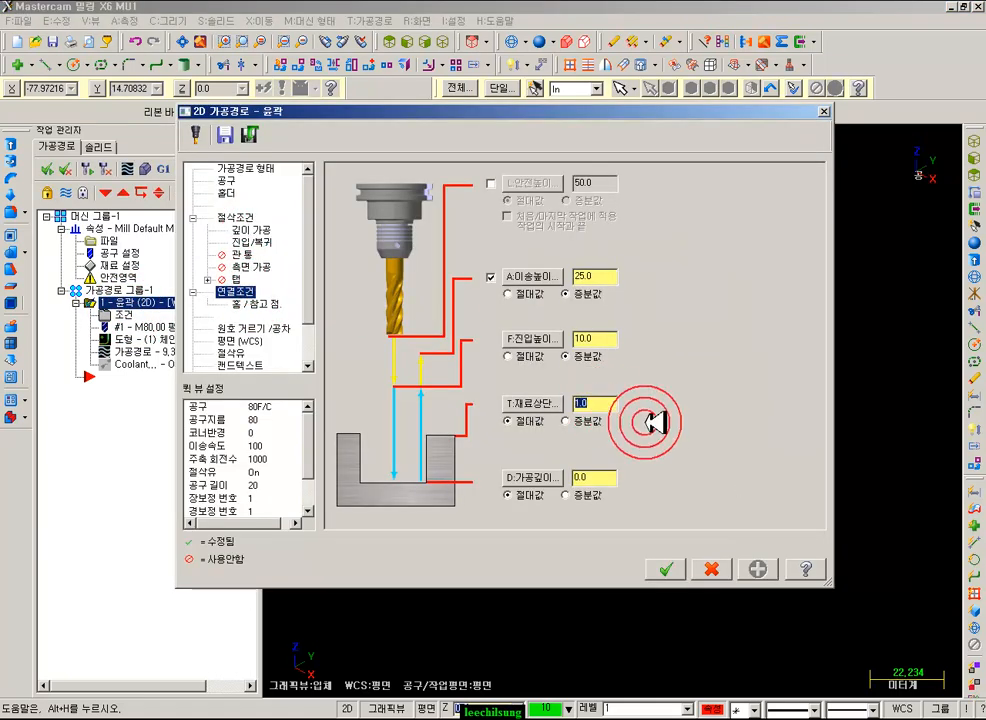
{"action": "left_click", "coordinate": [268, 230]}
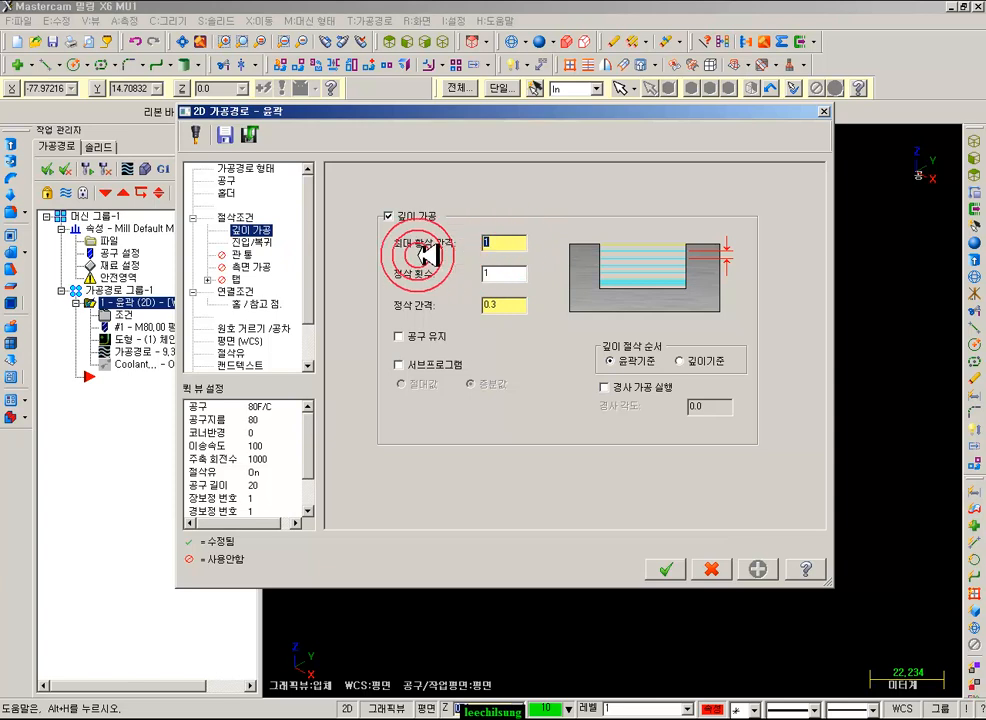
{"action": "left_click_drag", "start_coordinate": [515, 241], "coordinate": [486, 244]}
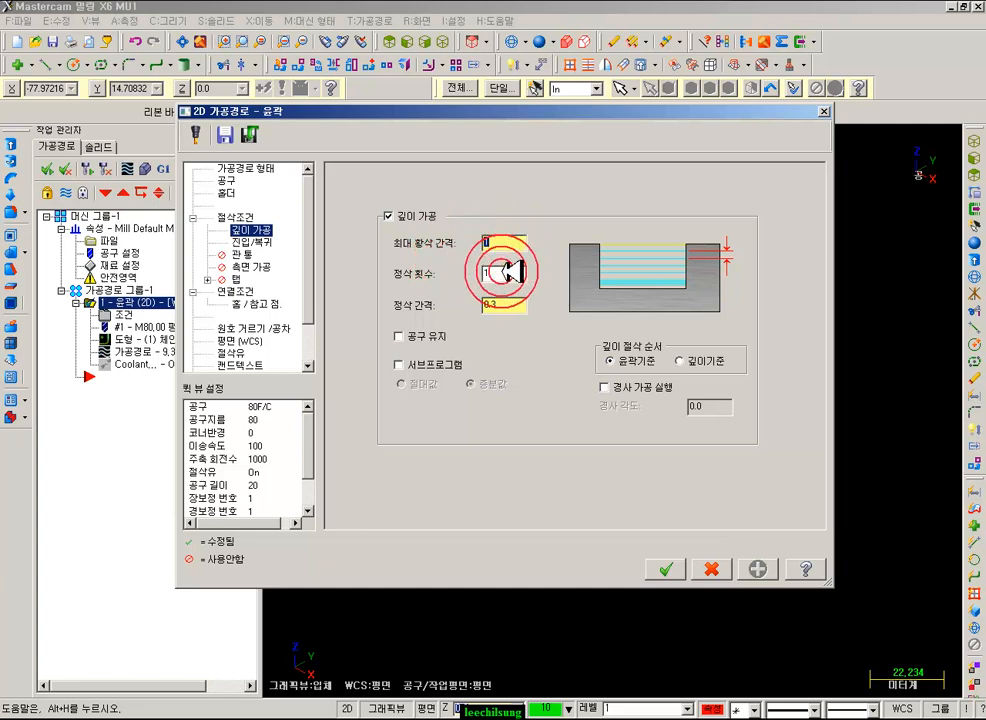
{"action": "left_click_drag", "start_coordinate": [506, 305], "coordinate": [432, 327]}
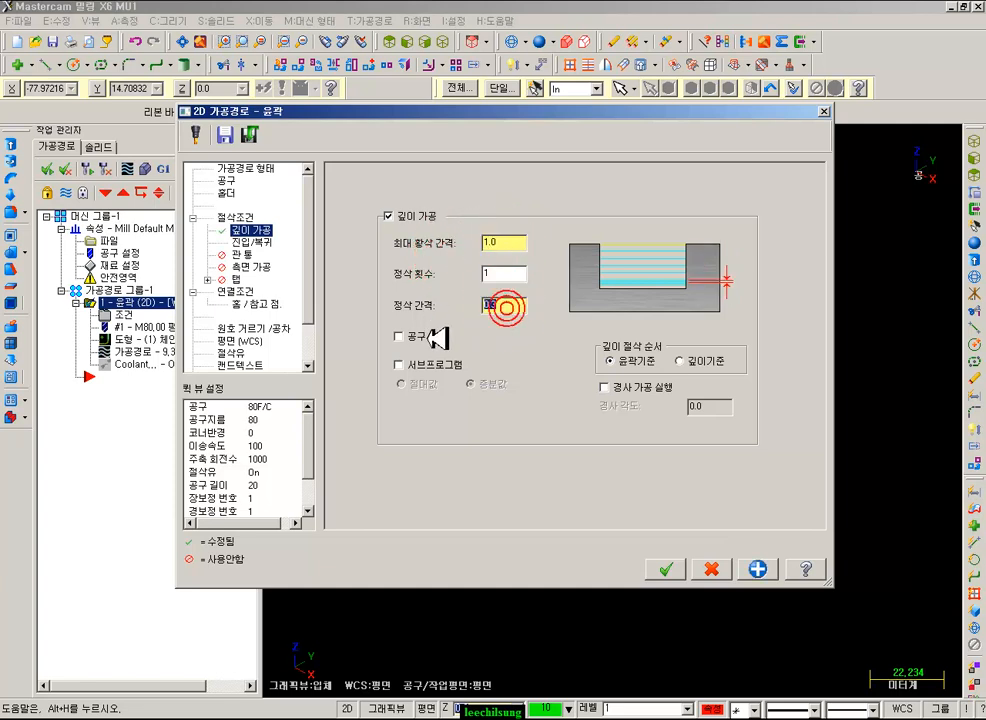
{"action": "left_click", "coordinate": [659, 566]}
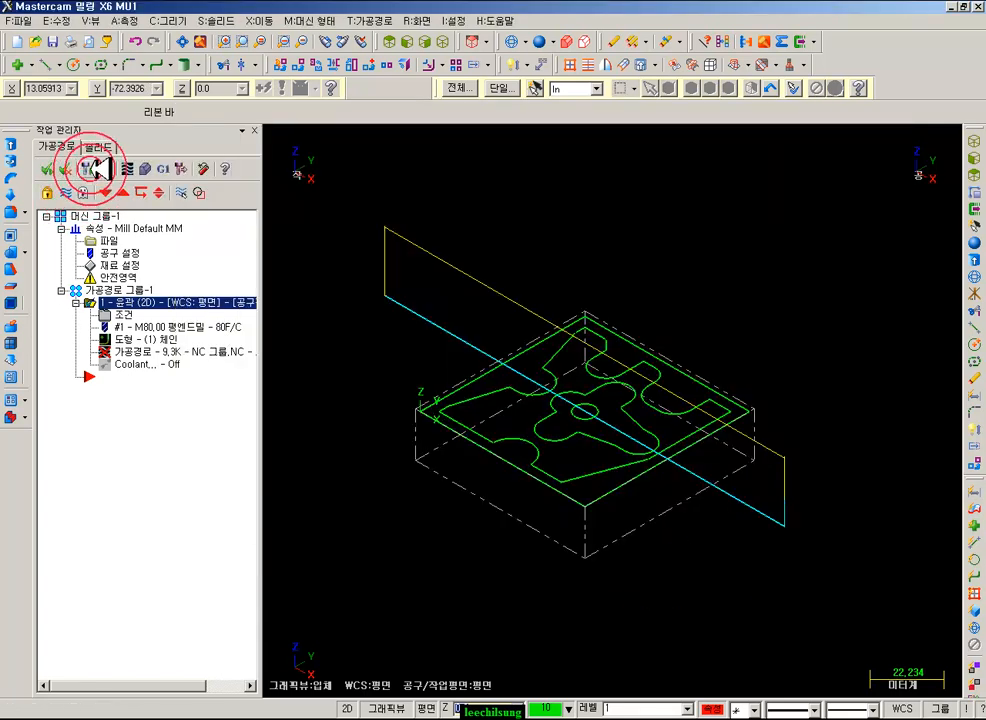
- Examine in the front view how the roughing and finishing passes are spaced between the top of stock and the final depth
{"action": "left_click", "coordinate": [410, 42]}
{"action": "scroll", "coordinate": [638, 363], "scroll_direction": "down", "scroll_amount": 10}
{"action": "scroll", "coordinate": [693, 331], "scroll_direction": "up", "scroll_amount": 1}
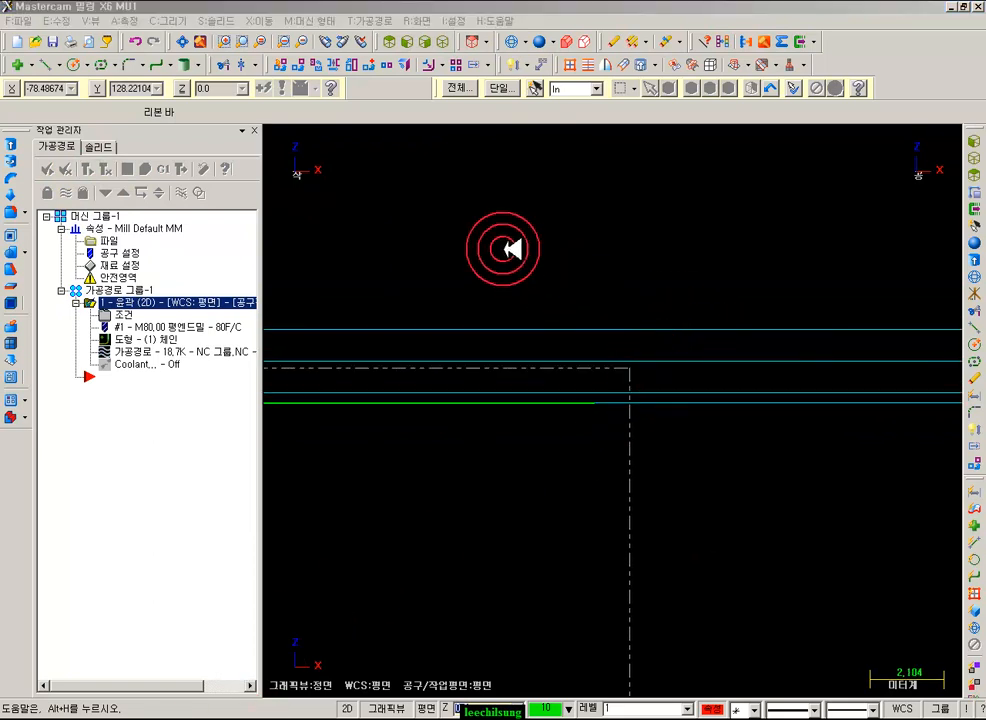
{"action": "left_click_drag", "start_coordinate": [641, 210], "coordinate": [627, 411]}
{"action": "left_click", "coordinate": [668, 171]}
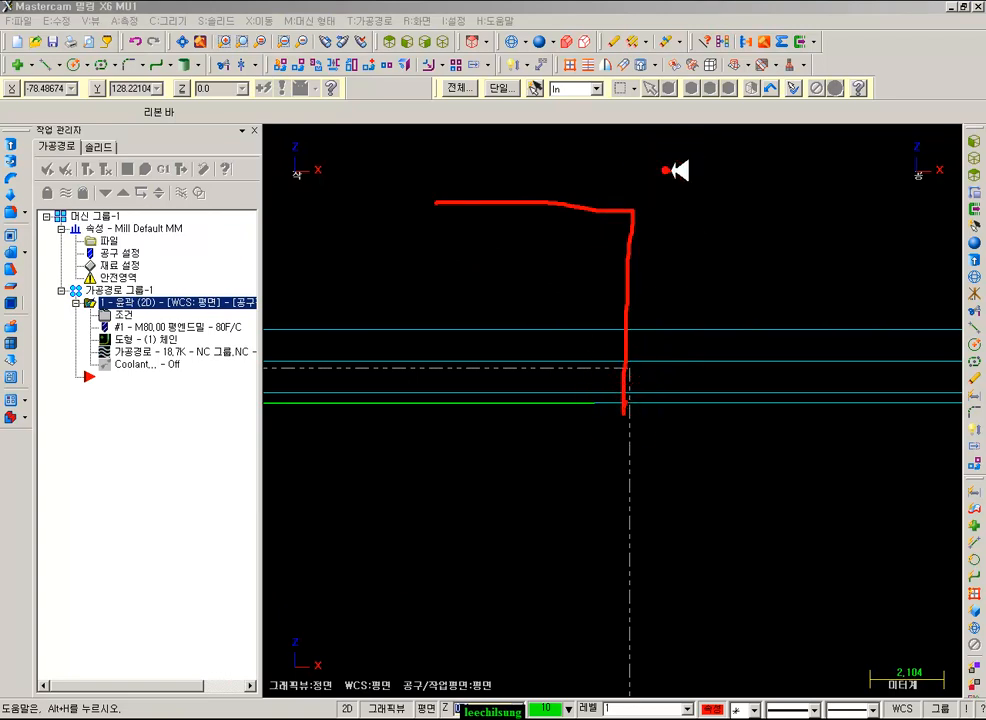
{"action": "left_click_drag", "start_coordinate": [715, 177], "coordinate": [746, 176]}
{"action": "left_click_drag", "start_coordinate": [835, 179], "coordinate": [803, 222]}
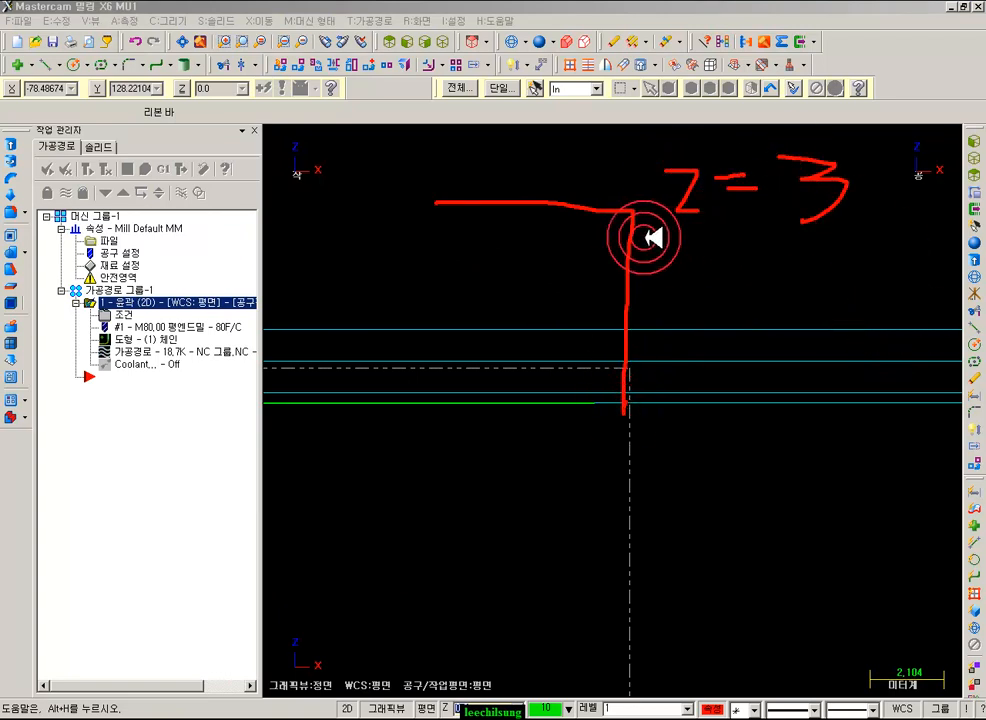
{"action": "mouse_move", "coordinate": [624, 410]}
{"action": "left_mouse_down"}
{"action": "mouse_move", "coordinate": [649, 409]}
{"action": "mouse_move", "coordinate": [626, 382]}
{"action": "left_mouse_up"}
{"action": "left_click_drag", "start_coordinate": [800, 478], "coordinate": [806, 522]}
{"action": "left_click_drag", "start_coordinate": [666, 275], "coordinate": [648, 392]}
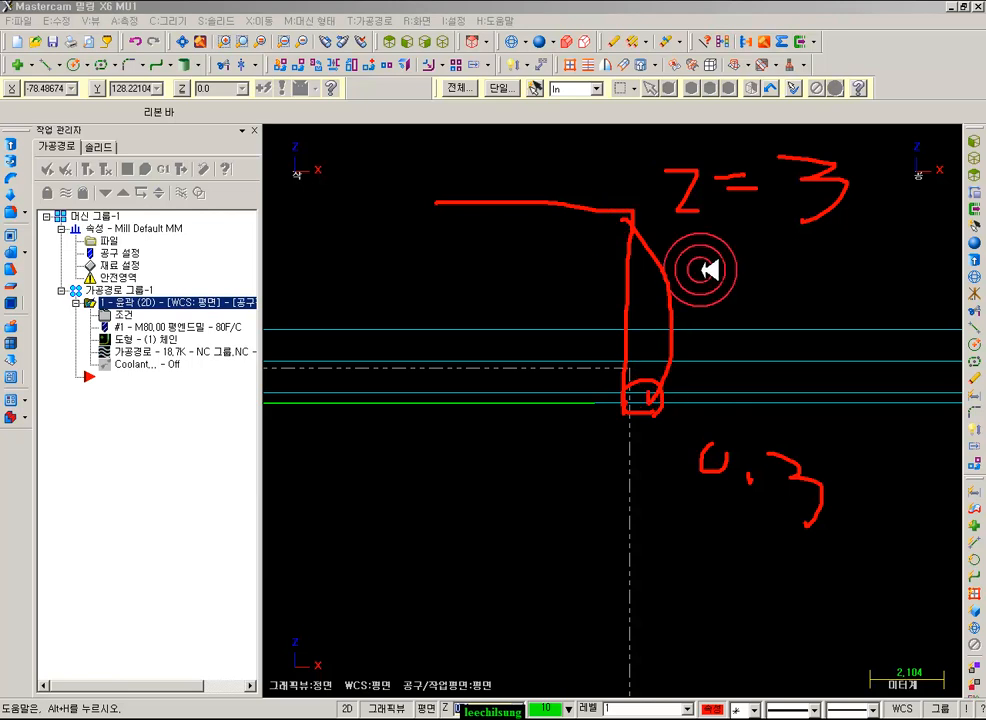
{"action": "mouse_move", "coordinate": [853, 338]}
{"action": "left_mouse_down"}
{"action": "mouse_move", "coordinate": [832, 356]}
{"action": "mouse_move", "coordinate": [689, 260]}
{"action": "mouse_move", "coordinate": [905, 258]}
{"action": "mouse_move", "coordinate": [893, 350]}
{"action": "left_mouse_up"}
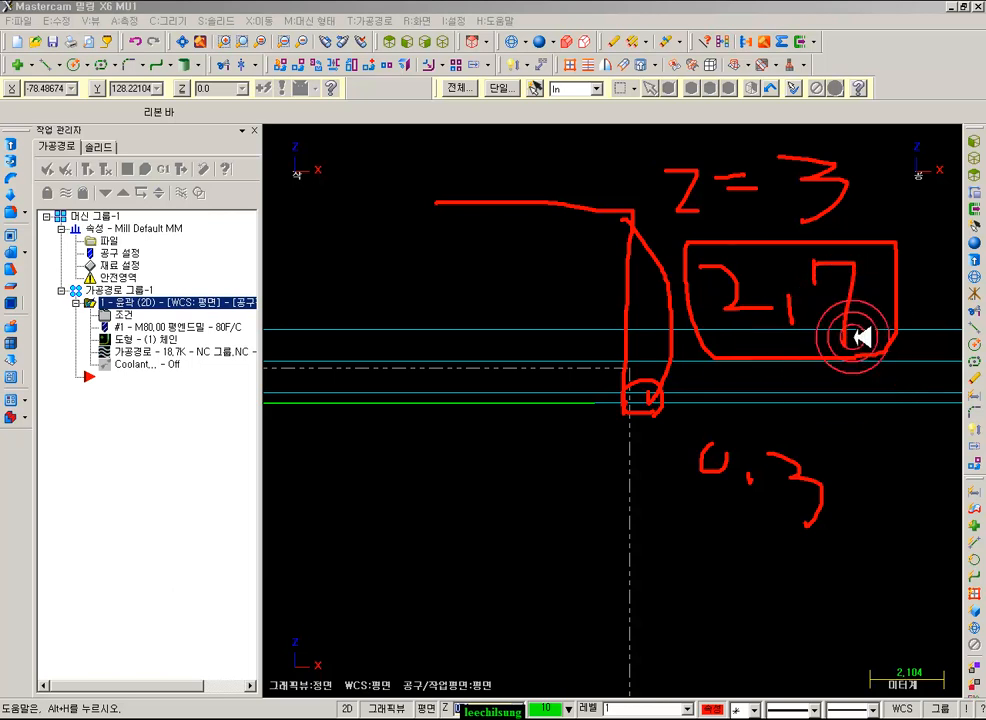
{"action": "mouse_move", "coordinate": [537, 352]}
{"action": "left_mouse_down"}
{"action": "mouse_move", "coordinate": [541, 323]}
{"action": "mouse_move", "coordinate": [984, 200]}
{"action": "left_mouse_up"}
{"action": "mouse_move", "coordinate": [452, 249]}
{"action": "left_mouse_down"}
{"action": "mouse_move", "coordinate": [473, 268]}
{"action": "mouse_move", "coordinate": [484, 328]}
{"action": "left_mouse_up"}
{"action": "left_click_drag", "start_coordinate": [850, 115], "coordinate": [836, 212]}
{"action": "mouse_move", "coordinate": [728, 393]}
{"action": "left_mouse_down"}
{"action": "mouse_move", "coordinate": [800, 394]}
{"action": "mouse_move", "coordinate": [645, 477]}
{"action": "left_mouse_up"}
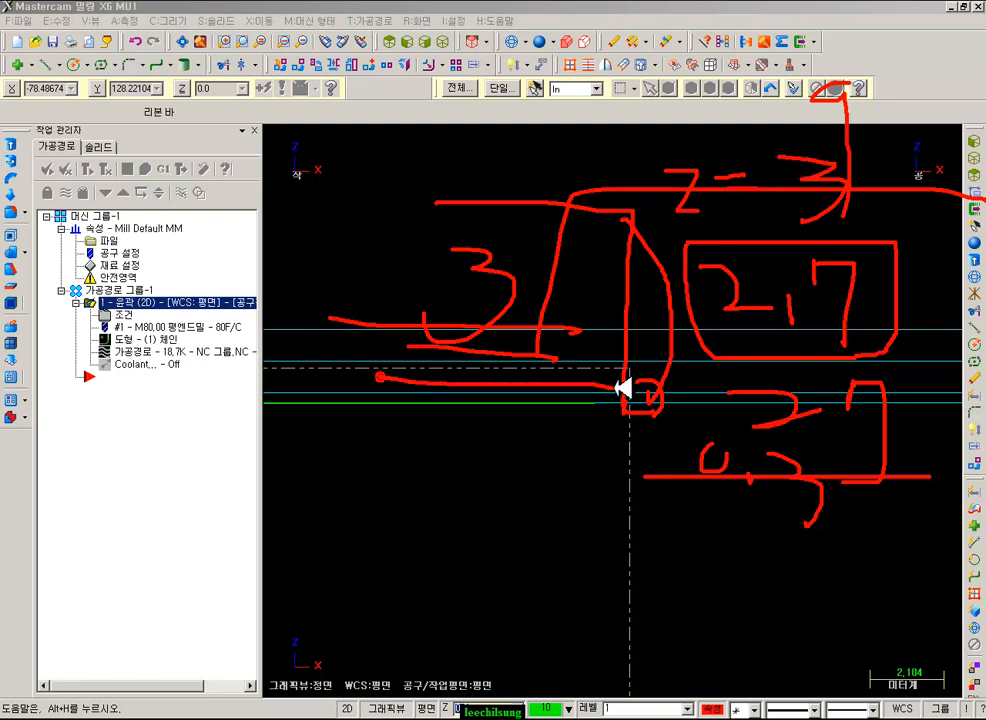
{"action": "mouse_move", "coordinate": [690, 431]}
{"action": "left_mouse_down"}
{"action": "mouse_move", "coordinate": [704, 524]}
{"action": "mouse_move", "coordinate": [832, 541]}
{"action": "left_mouse_up"}
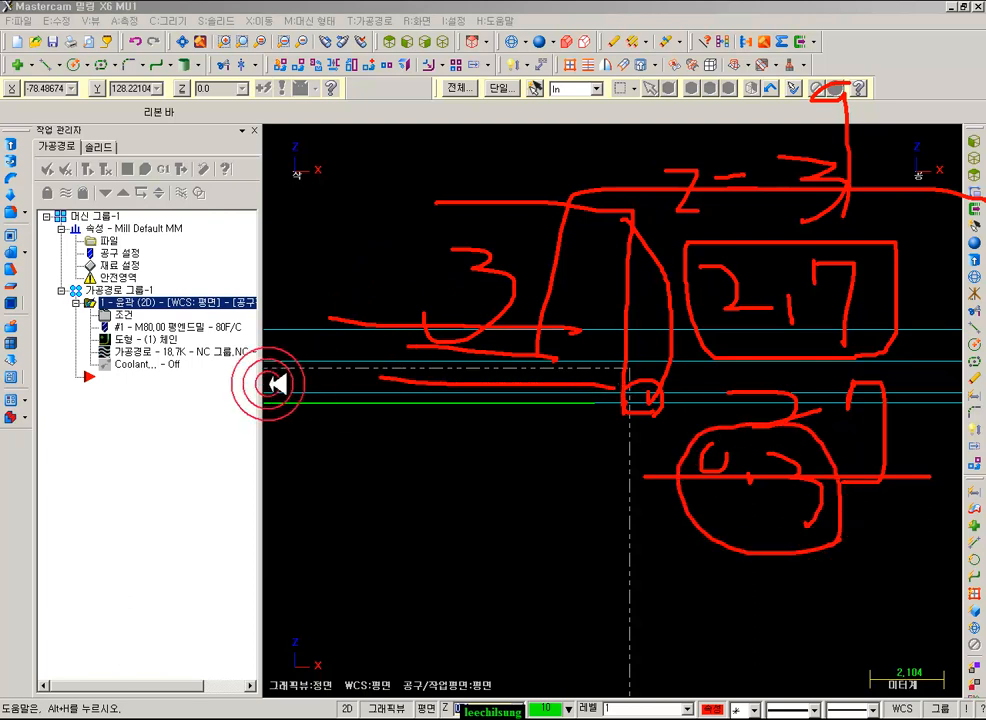
{"action": "left_click_drag", "start_coordinate": [313, 397], "coordinate": [742, 397]}
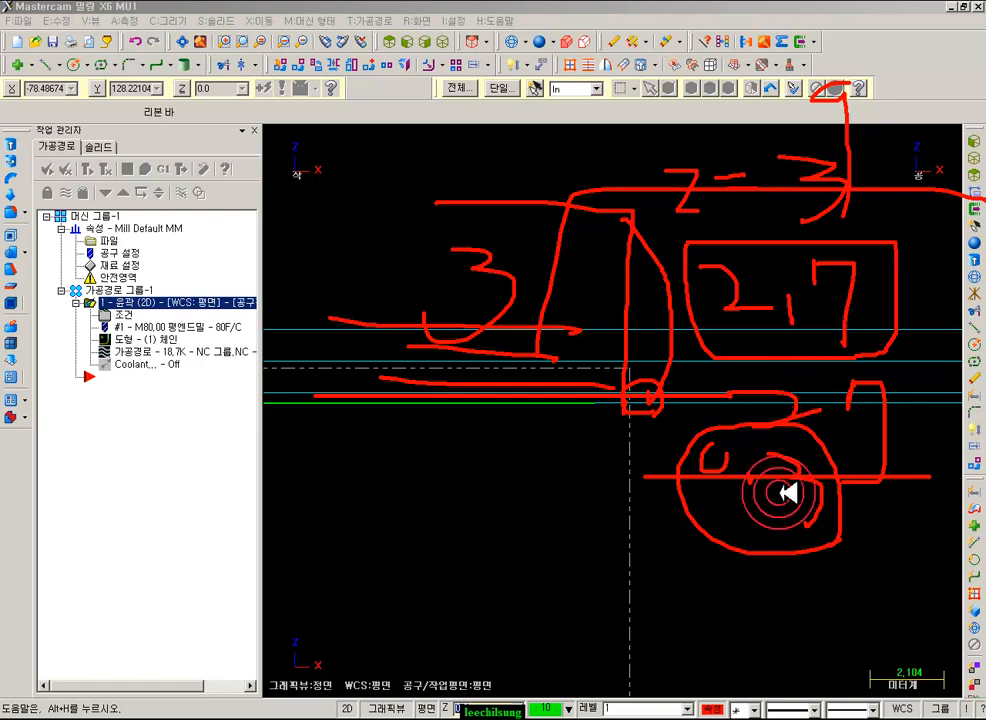
{"action": "right_click", "coordinate": [633, 156]}
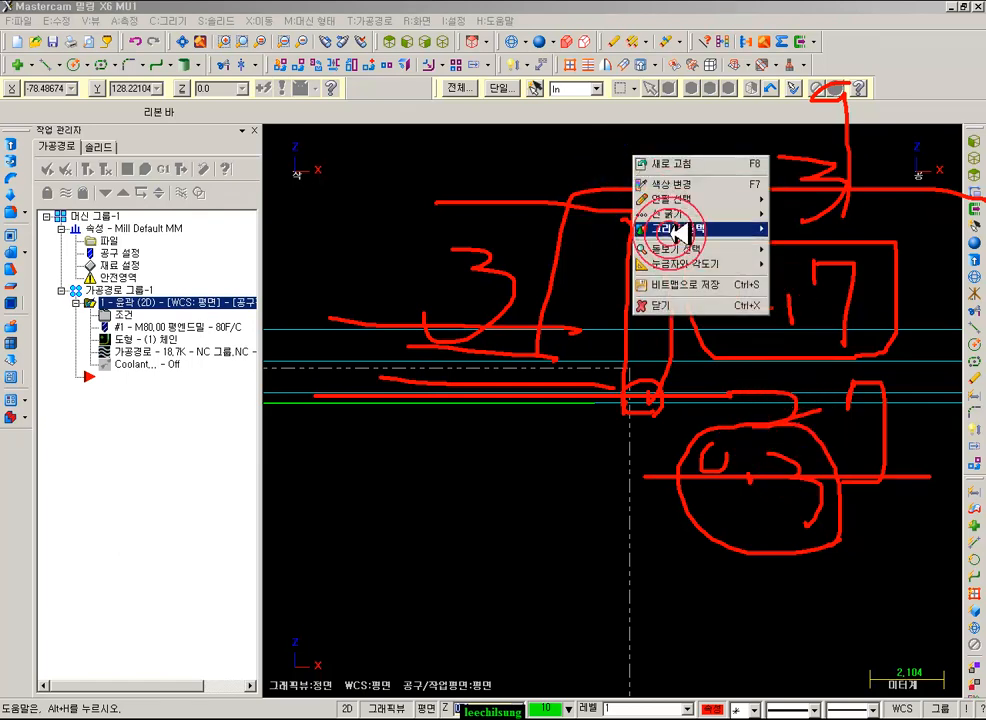
{"action": "left_click", "coordinate": [660, 306]}
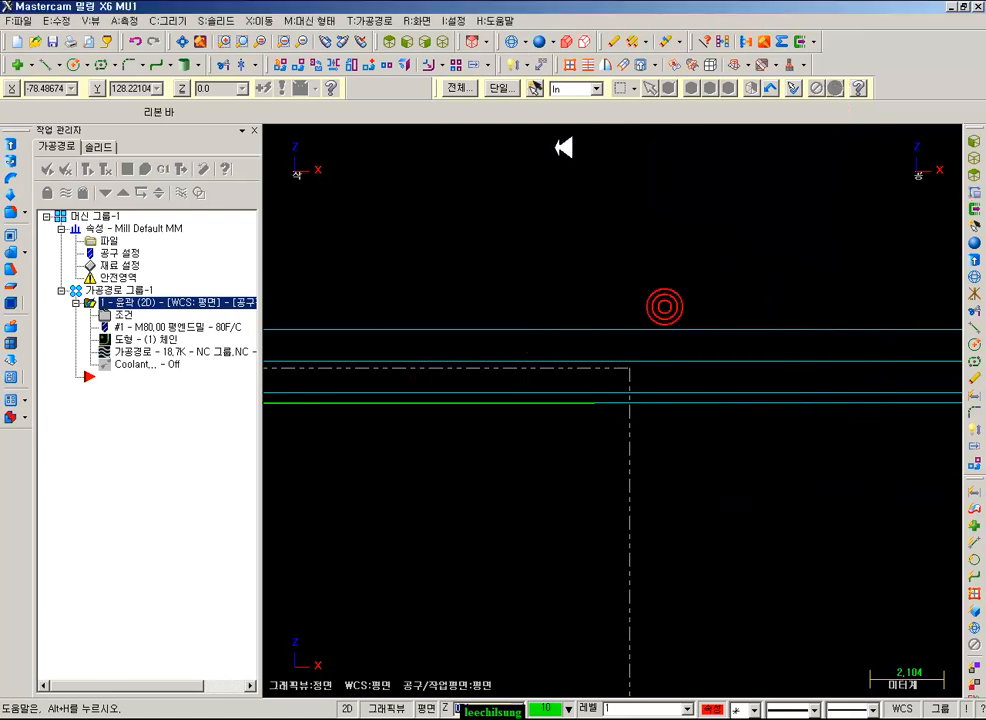
- Set the contour's absolute top of stock to 10.0, regenerate the toolpath, and check the pass spacing in the front view
{"action": "left_click", "coordinate": [118, 313]}
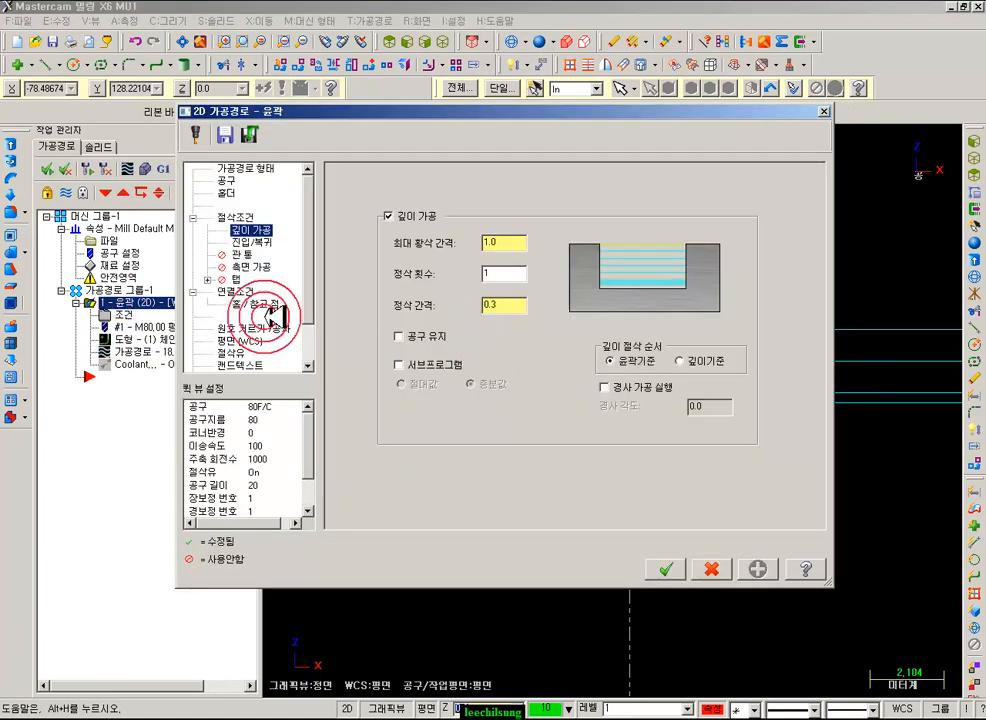
{"action": "left_click", "coordinate": [250, 291]}
{"action": "left_click", "coordinate": [603, 409]}
{"action": "left_click", "coordinate": [596, 479]}
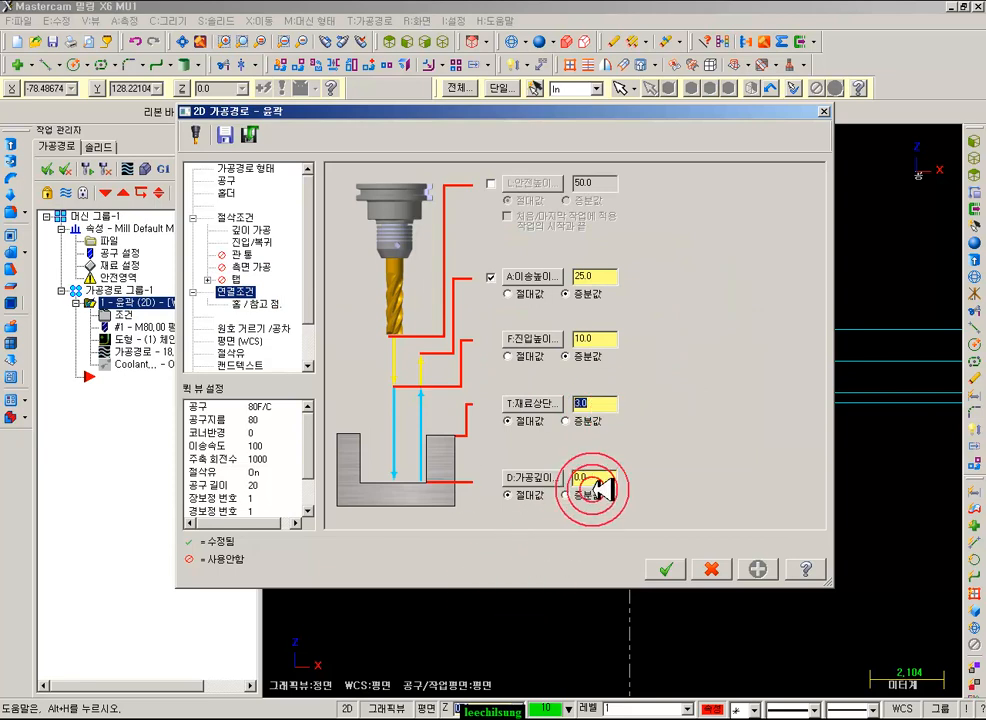
{"action": "left_click", "coordinate": [597, 403]}
{"action": "left_click", "coordinate": [516, 452]}
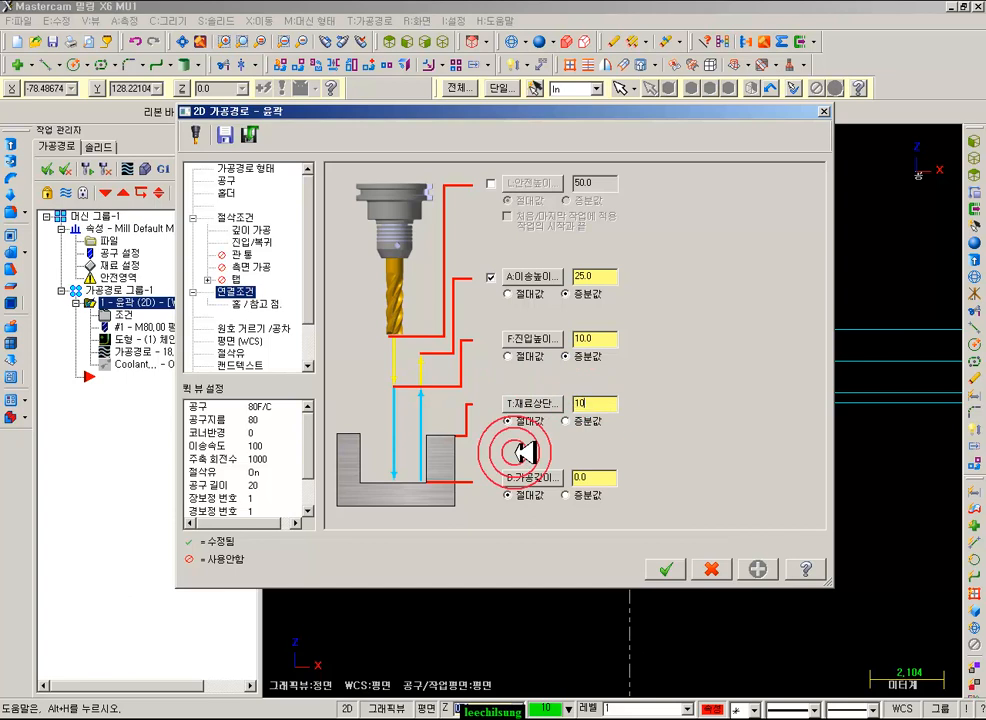
{"action": "left_click", "coordinate": [665, 569]}
{"action": "left_click", "coordinate": [86, 166]}
{"action": "scroll", "coordinate": [586, 418], "scroll_direction": "down", "scroll_amount": 2}
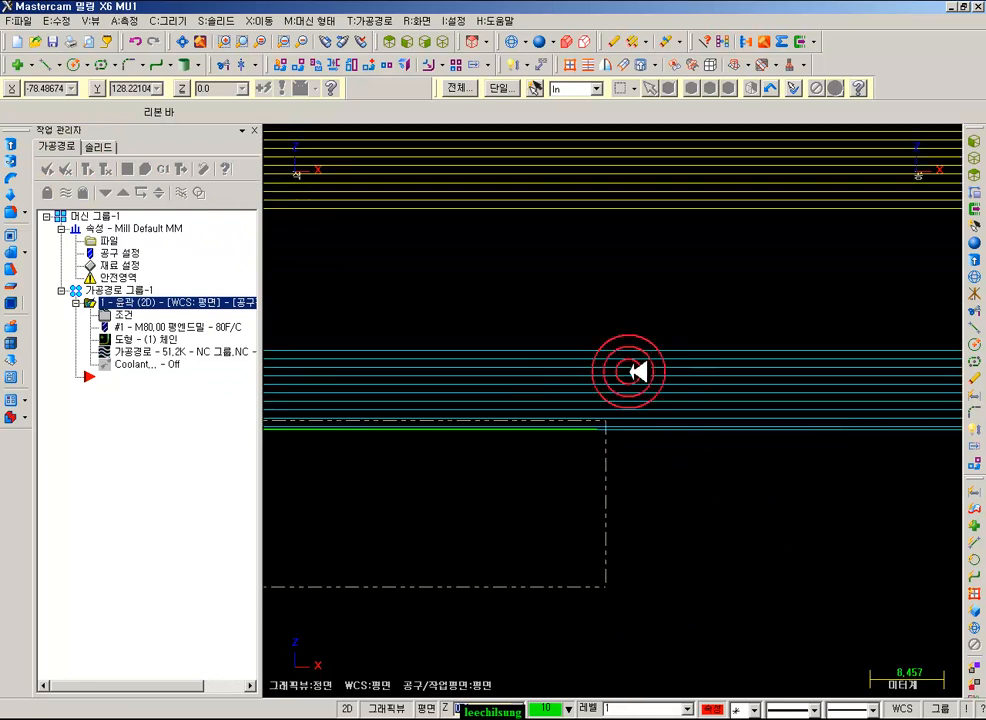
{"action": "scroll", "coordinate": [640, 423], "scroll_direction": "up", "scroll_amount": 3}
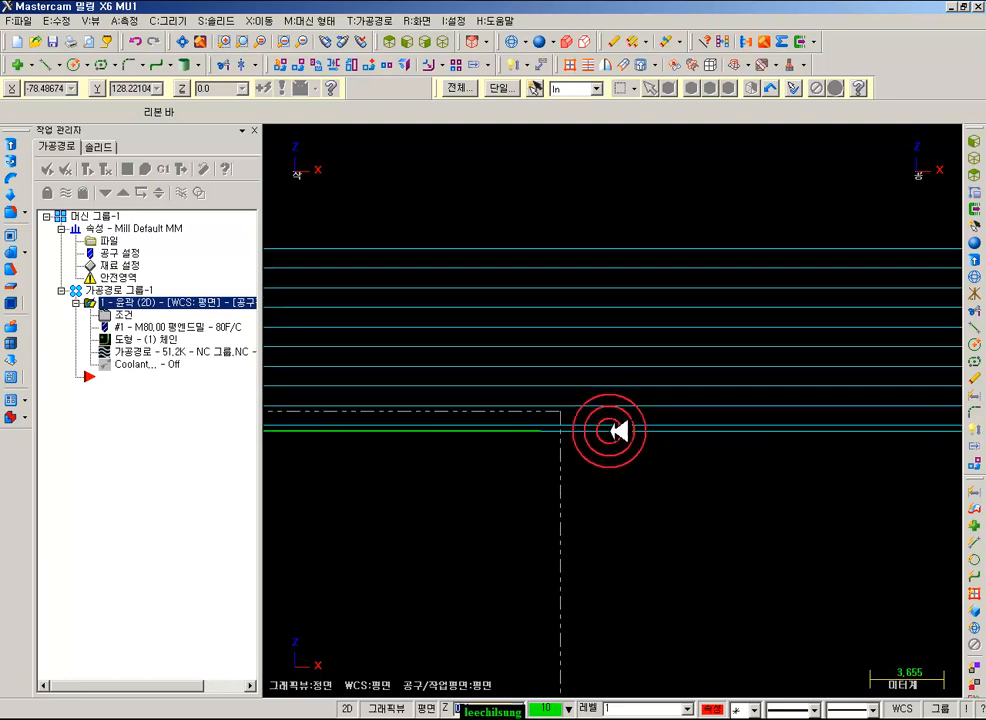
{"action": "scroll", "coordinate": [607, 432], "scroll_direction": "down", "scroll_amount": 2}
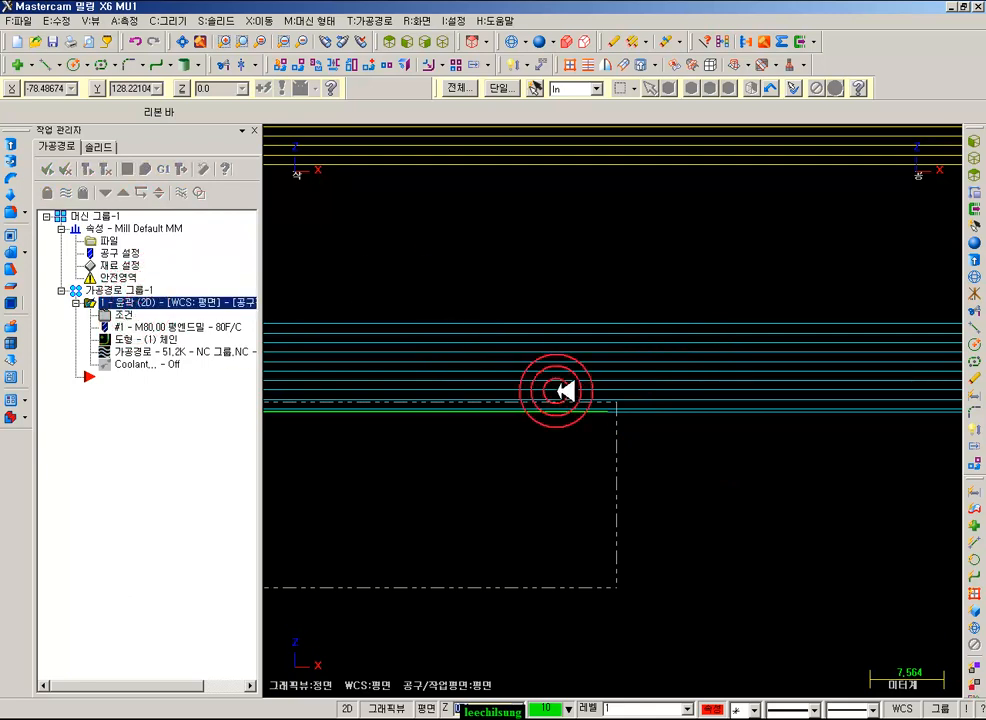
- Disable the contour's depth cuts, regenerate the toolpath, and display it in the isometric view
{"action": "left_click", "coordinate": [105, 304]}
{"action": "left_click", "coordinate": [106, 312]}
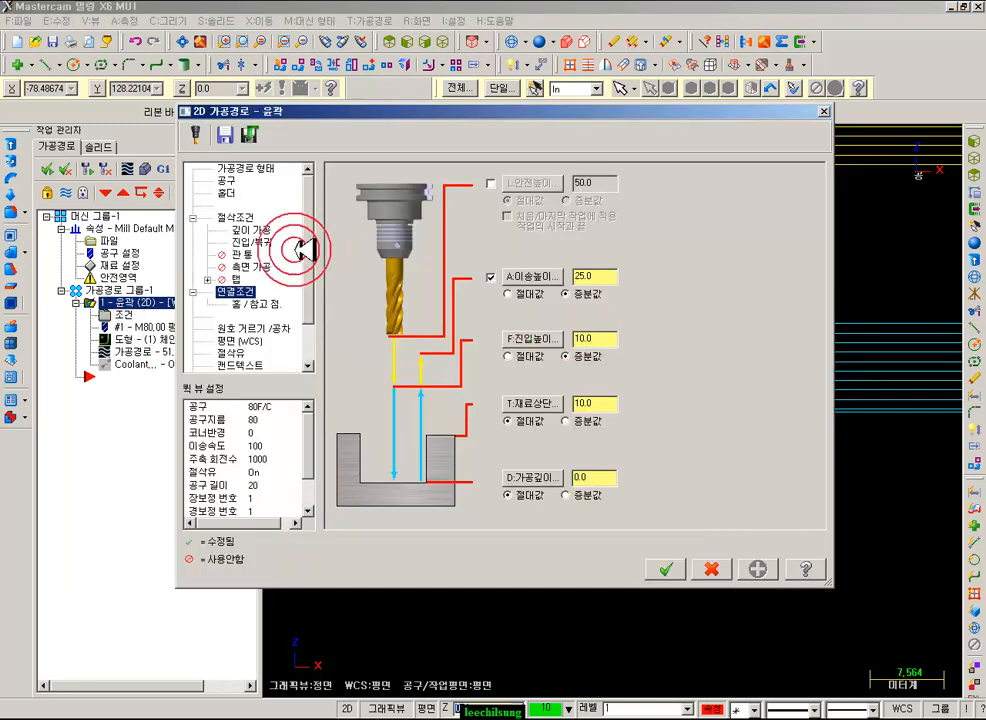
{"action": "left_click", "coordinate": [243, 217]}
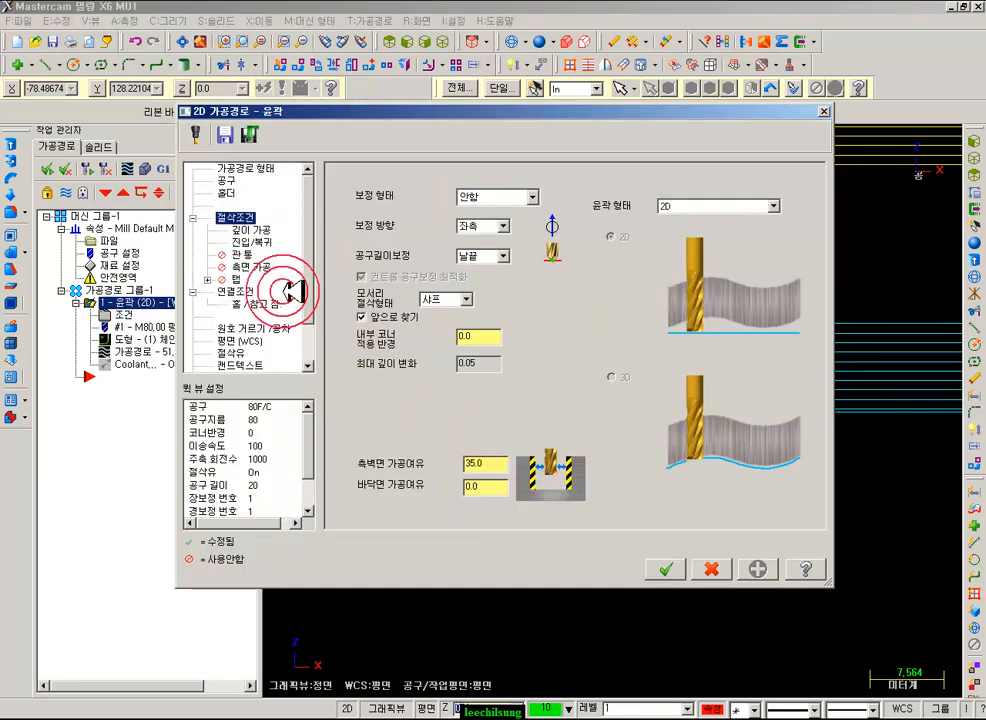
{"action": "left_click", "coordinate": [262, 231]}
{"action": "left_click", "coordinate": [386, 216]}
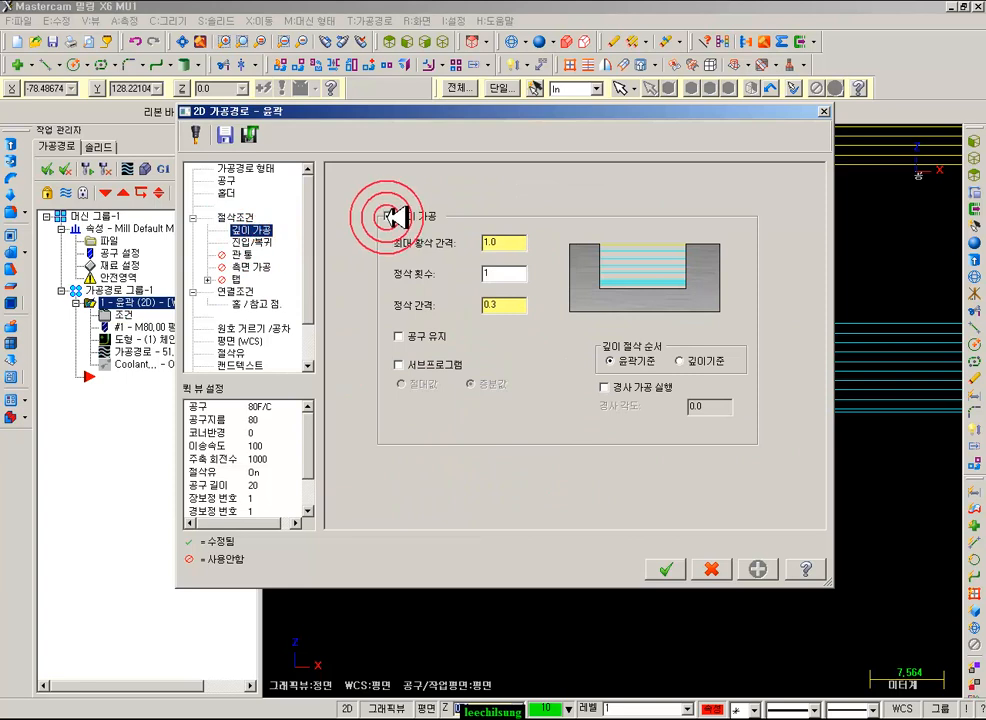
{"action": "left_click", "coordinate": [667, 569]}
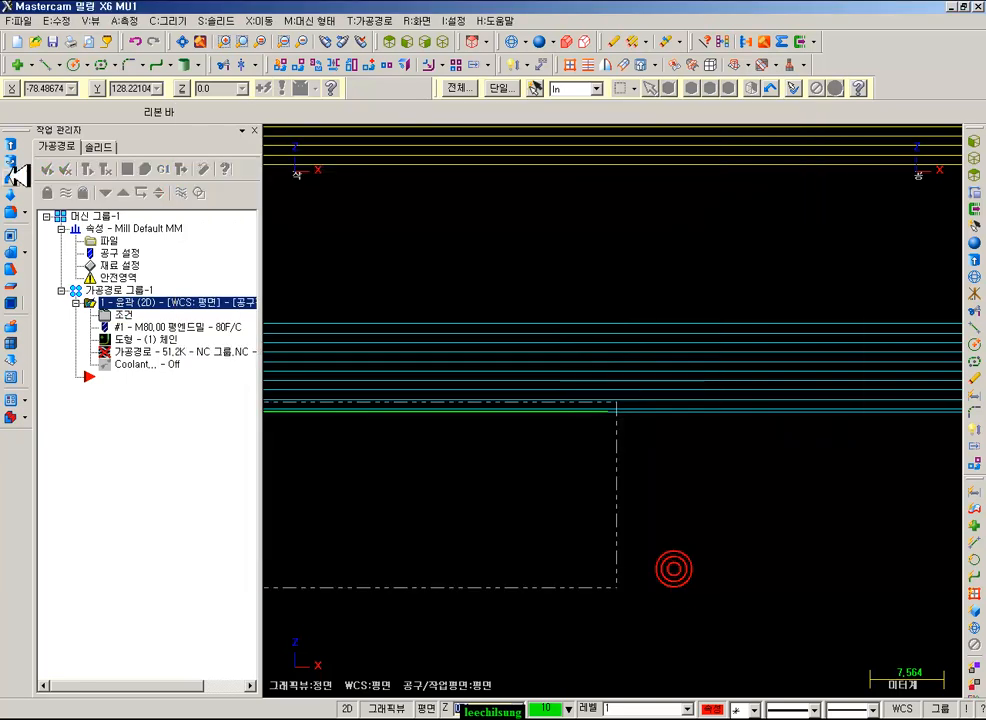
{"action": "left_click", "coordinate": [84, 166]}
{"action": "scroll", "coordinate": [746, 436], "scroll_direction": "up", "scroll_amount": 5}
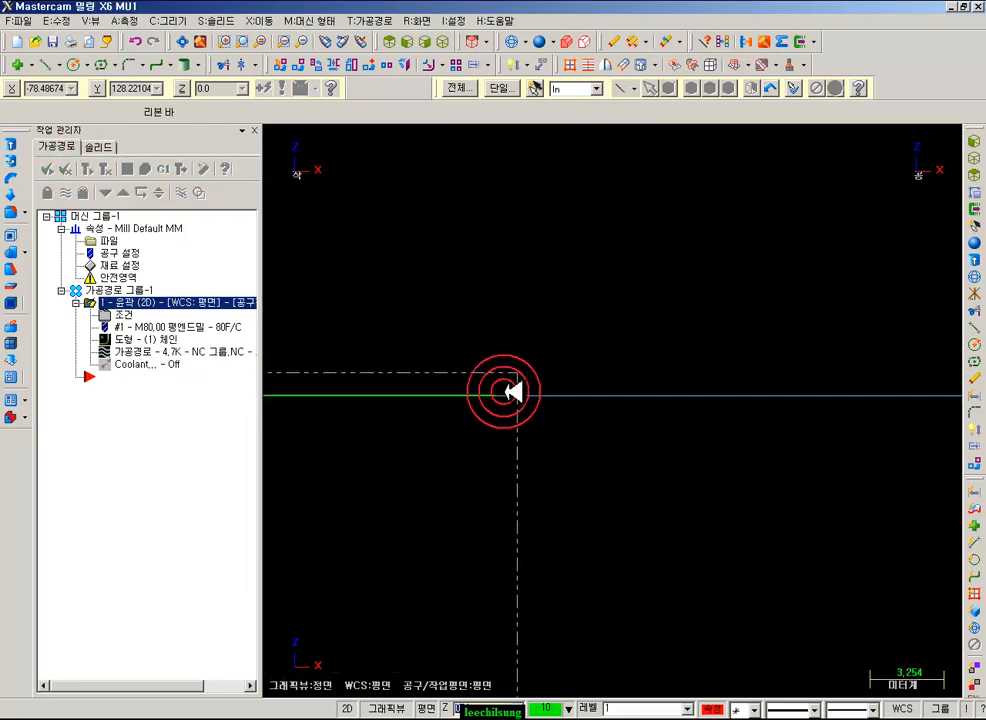
{"action": "left_click", "coordinate": [441, 42]}
{"action": "scroll", "coordinate": [581, 389], "scroll_direction": "down", "scroll_amount": 2}
{"action": "scroll", "coordinate": [581, 389], "scroll_direction": "up", "scroll_amount": 1}
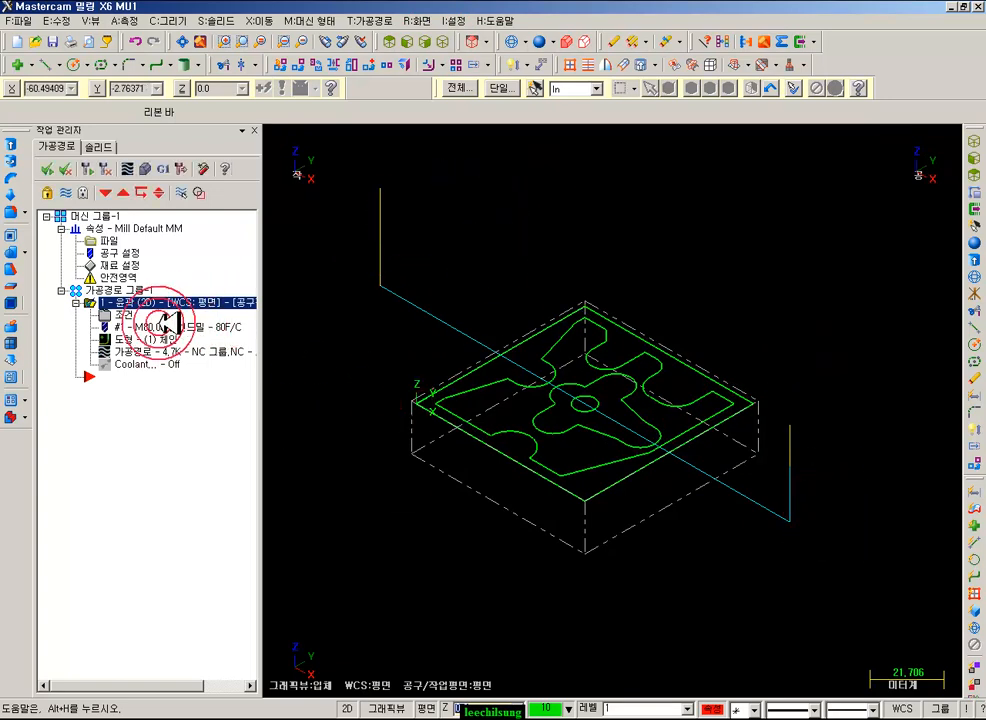
- Review the contour's top of stock and final depth in the linking parameters
{"action": "left_click", "coordinate": [120, 314]}
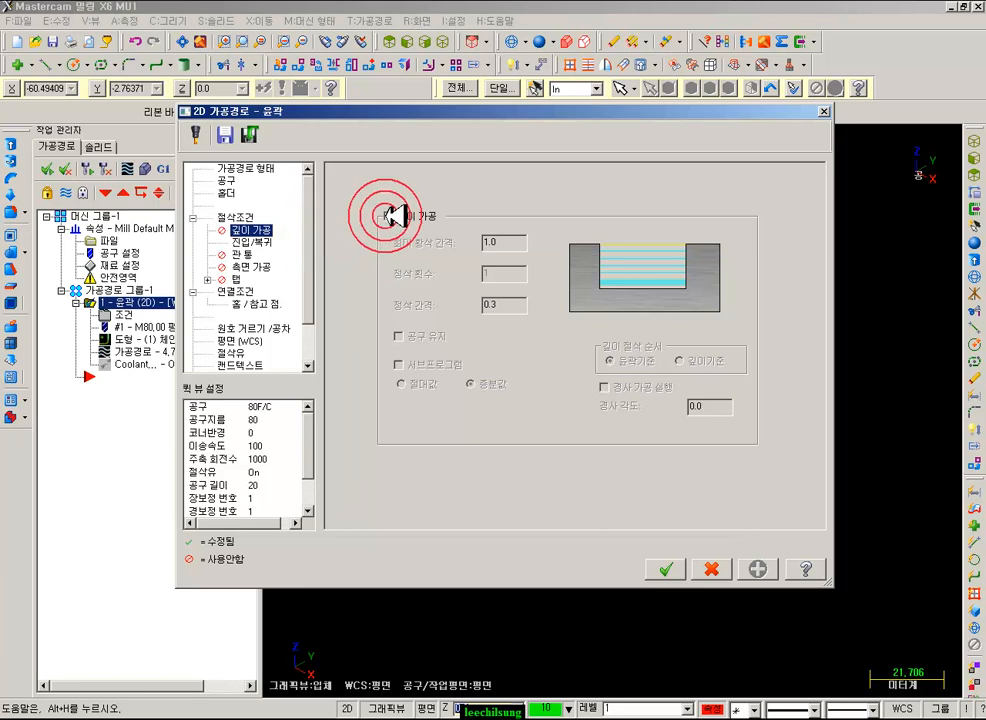
{"action": "left_click", "coordinate": [240, 291]}
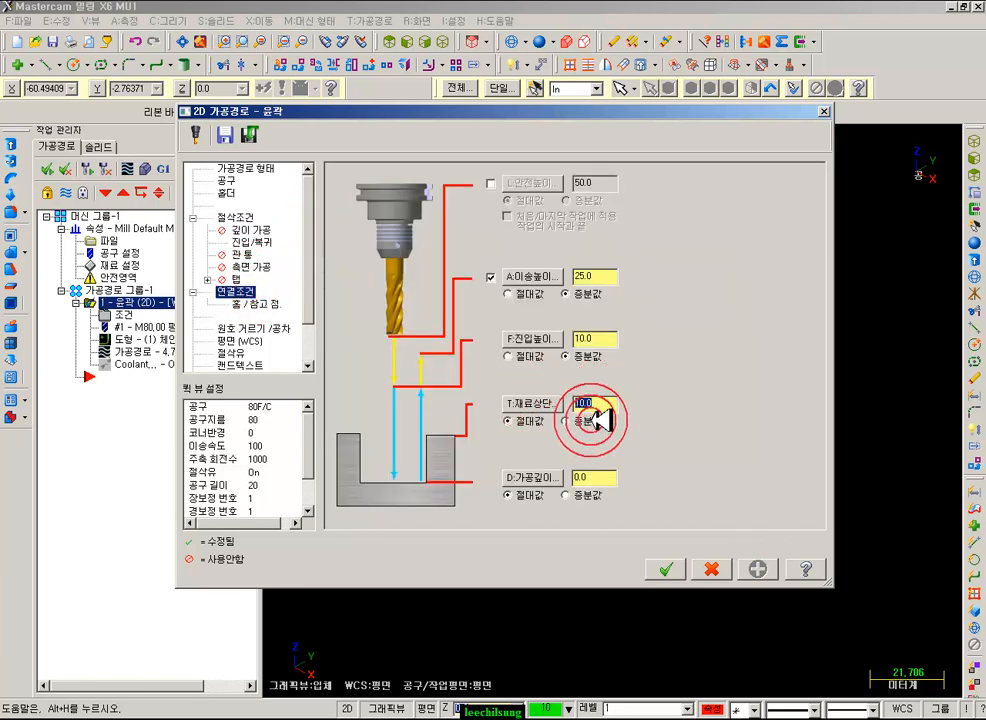
{"action": "left_click", "coordinate": [588, 476]}
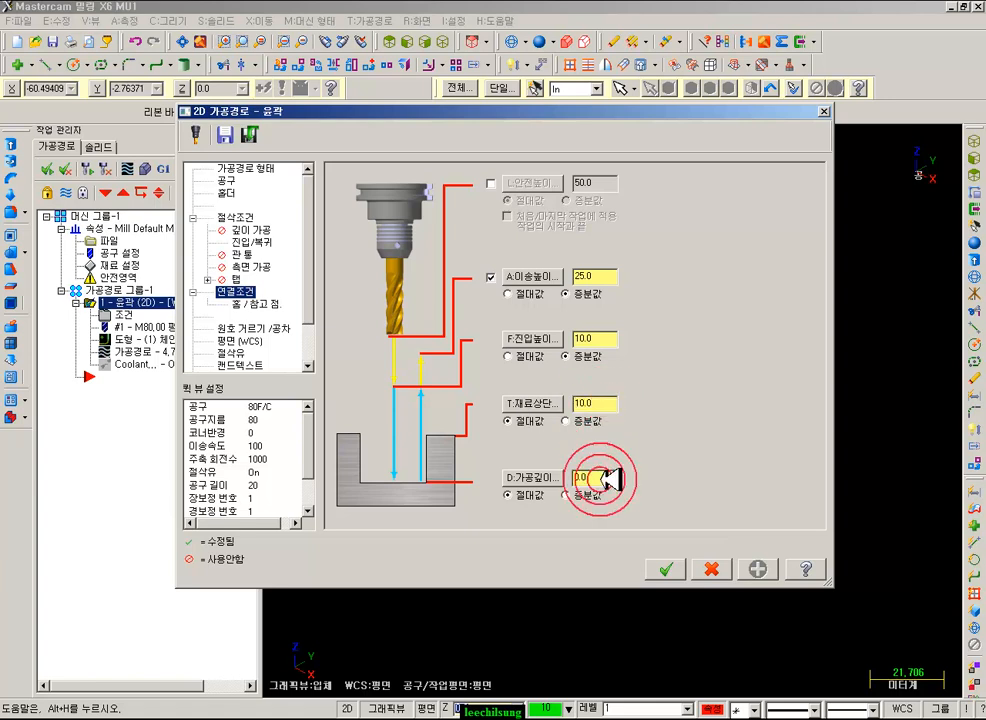
{"action": "left_click", "coordinate": [580, 403]}
{"action": "double_click", "coordinate": [594, 406]}
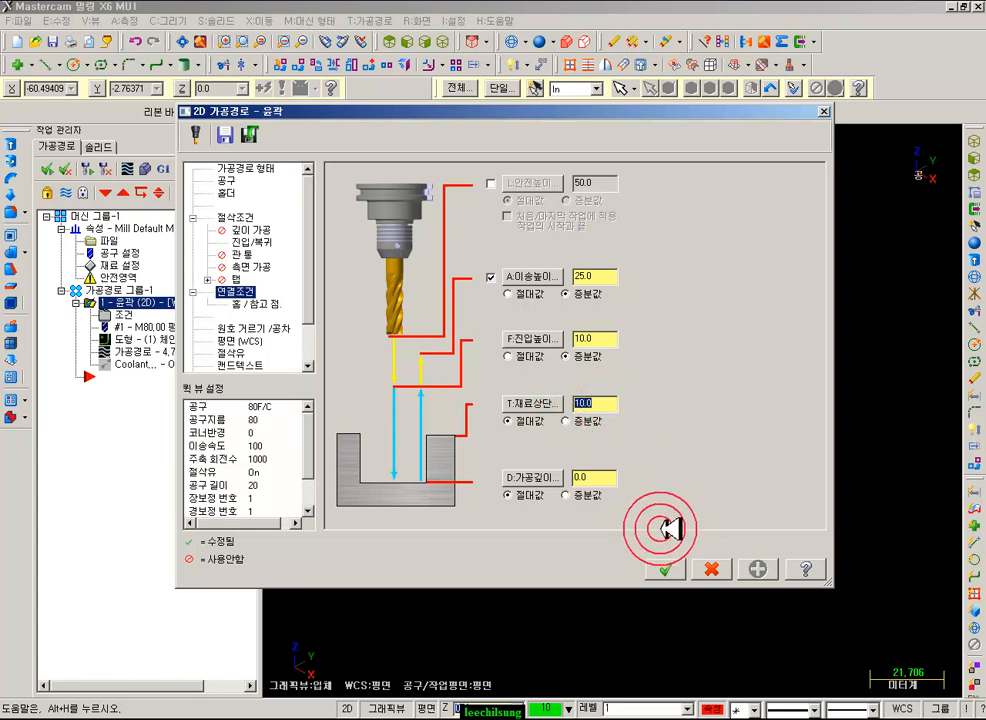
{"action": "left_click", "coordinate": [666, 569]}
- Examine in the front view the height at which the contour toolpath switches from rapid to feed beside the stock
{"action": "scroll", "coordinate": [524, 416], "scroll_direction": "down", "scroll_amount": 1}
{"action": "left_click", "coordinate": [411, 42]}
{"action": "scroll", "coordinate": [456, 400], "scroll_direction": "down", "scroll_amount": 15}
{"action": "scroll", "coordinate": [500, 416], "scroll_direction": "down", "scroll_amount": 3}
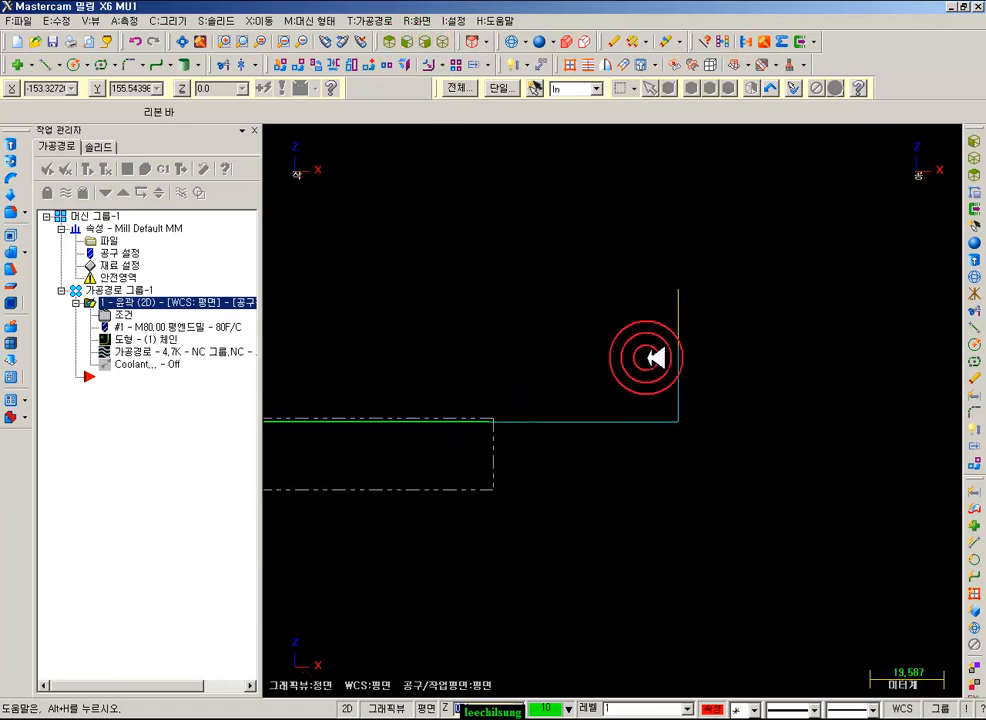
{"action": "left_click", "coordinate": [682, 346]}
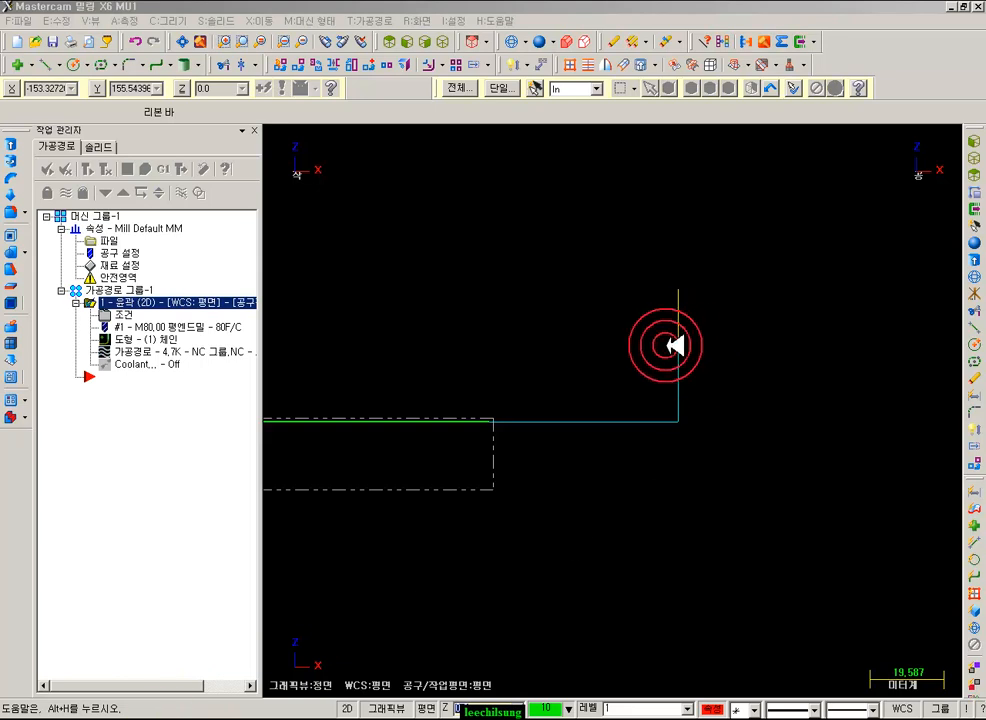
{"action": "left_click_drag", "start_coordinate": [821, 324], "coordinate": [848, 339]}
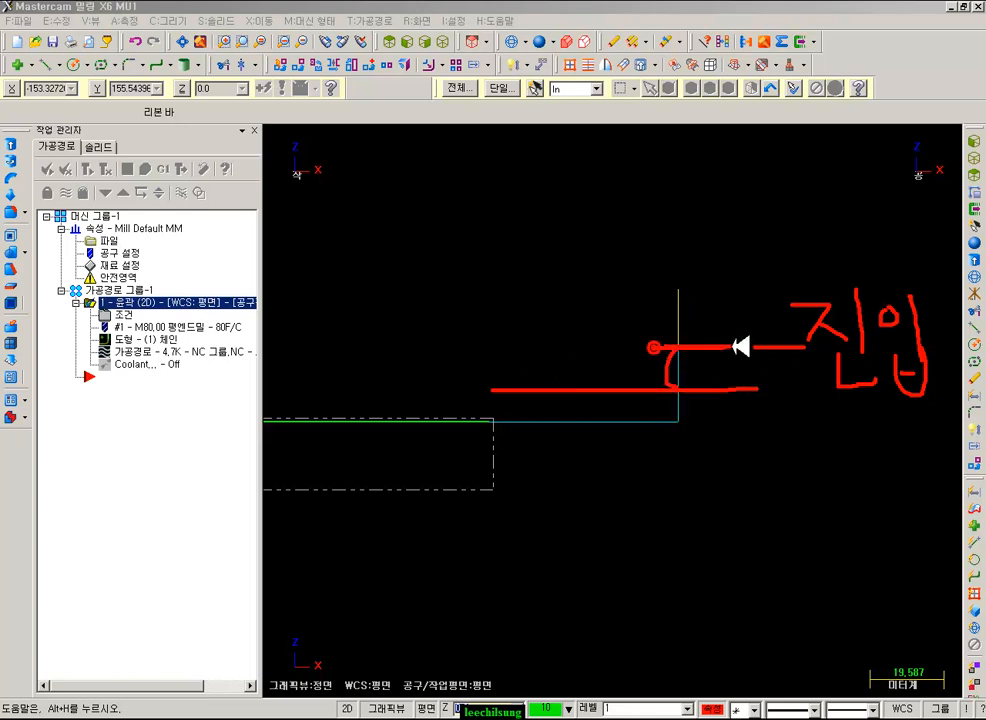
{"action": "right_click", "coordinate": [609, 232]}
{"action": "left_click", "coordinate": [633, 382]}
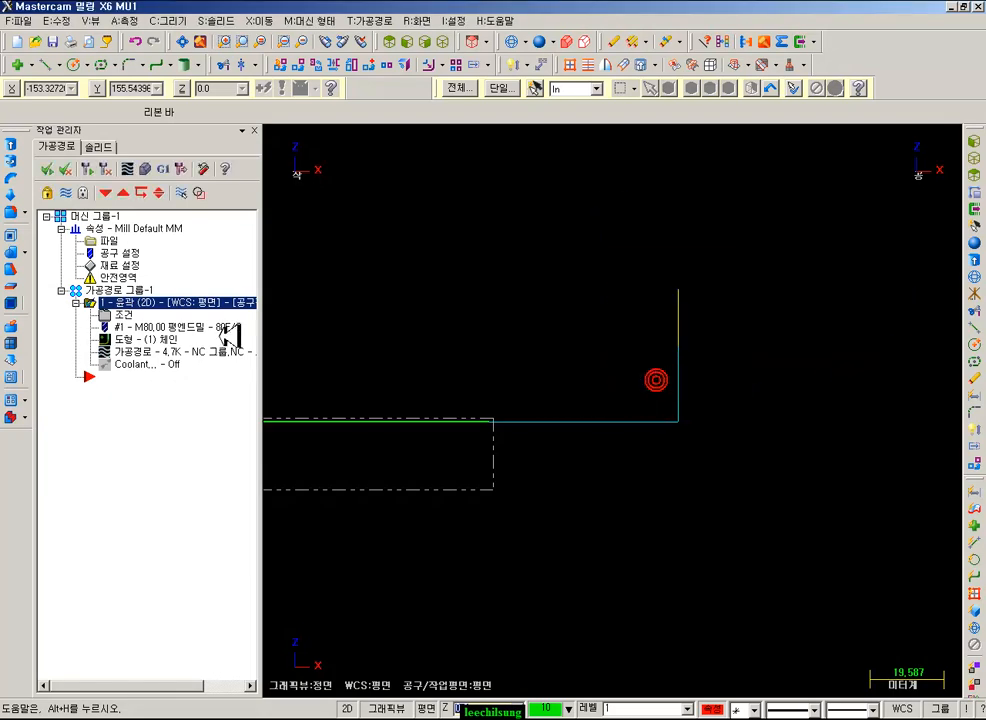
- Compare the contour's incremental feed plane with its top of stock in the linking parameters
{"action": "left_click", "coordinate": [118, 314]}
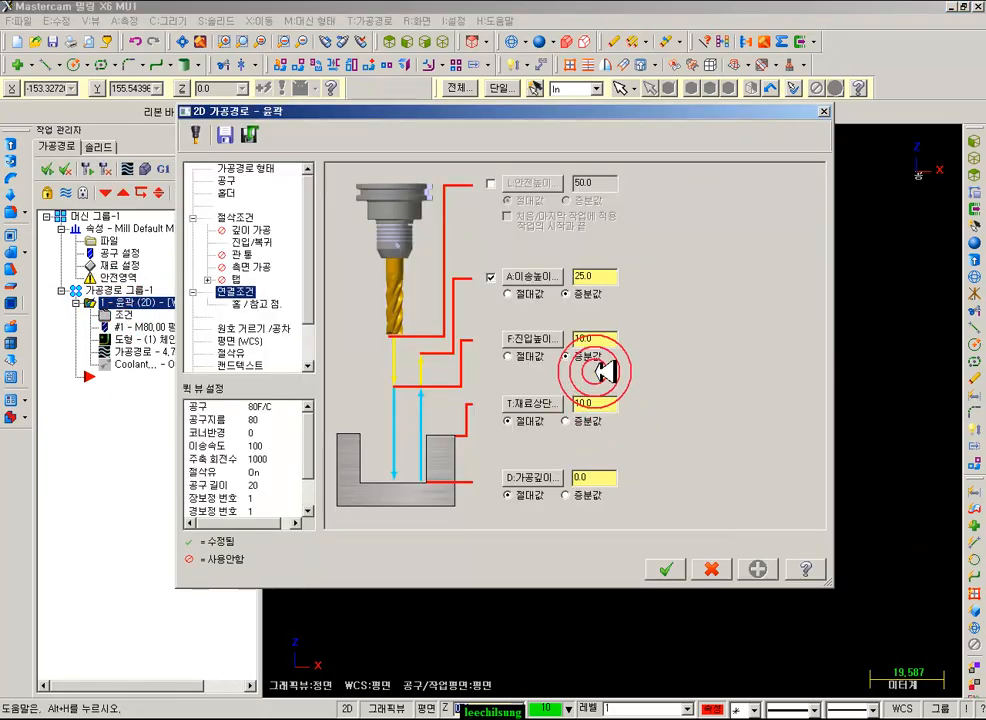
{"action": "double_click", "coordinate": [598, 339]}
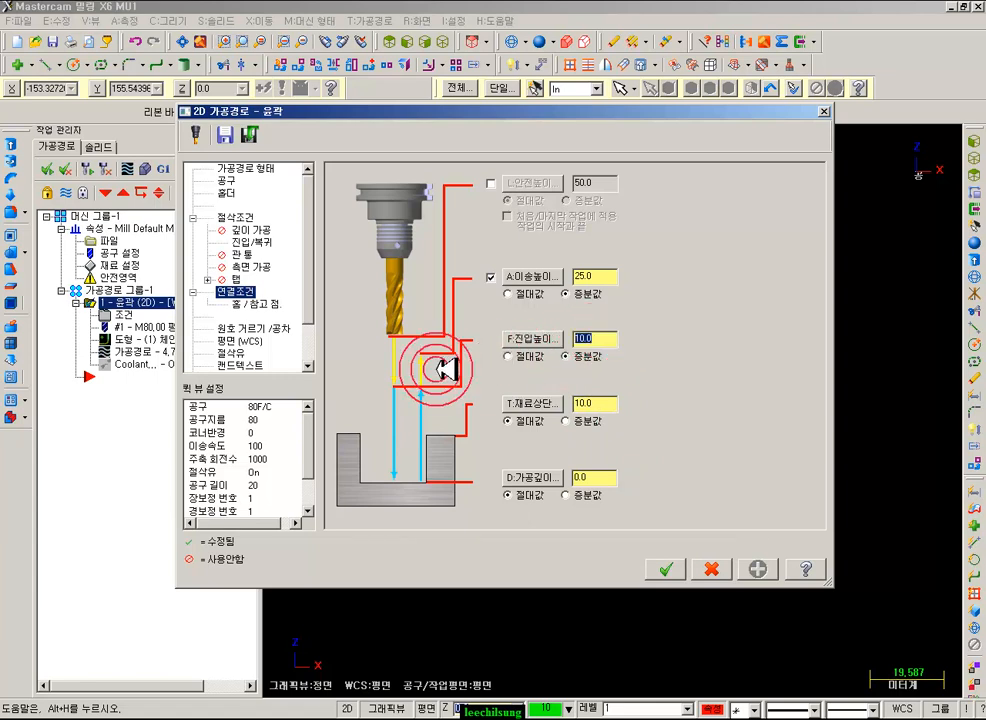
{"action": "double_click", "coordinate": [594, 403]}
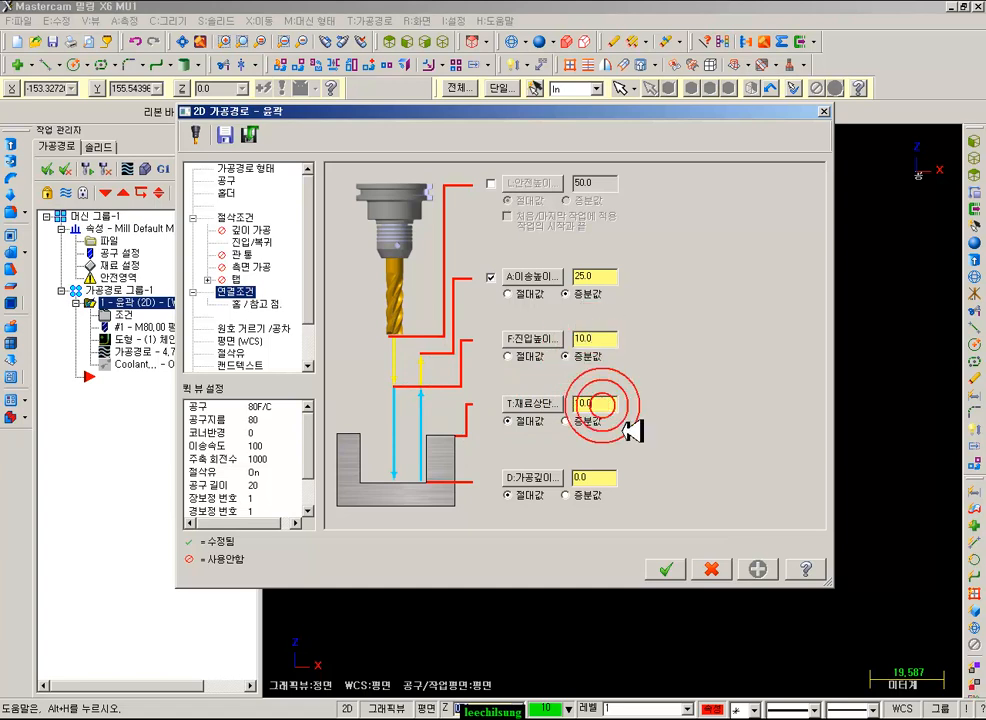
{"action": "left_click", "coordinate": [665, 569]}
- Backplot the contour to examine the cutter's entry height above the stock, and close the backplot
{"action": "left_click", "coordinate": [130, 352]}
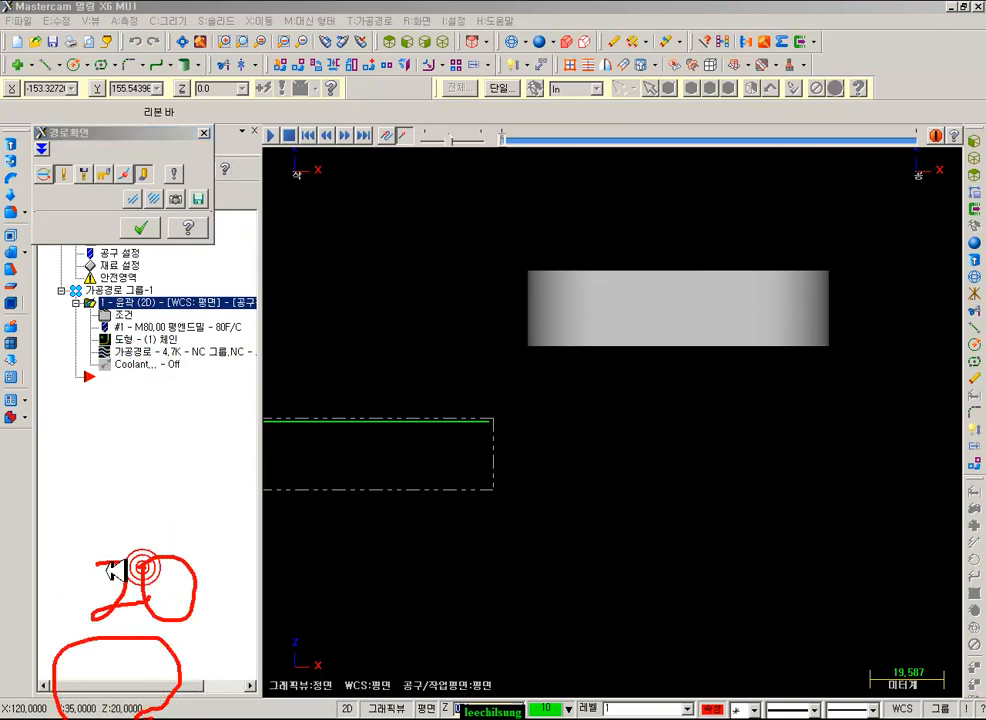
{"action": "left_click_drag", "start_coordinate": [35, 630], "coordinate": [68, 620]}
{"action": "mouse_move", "coordinate": [665, 402]}
{"action": "left_mouse_down"}
{"action": "mouse_move", "coordinate": [502, 409]}
{"action": "mouse_move", "coordinate": [656, 403]}
{"action": "mouse_move", "coordinate": [449, 377]}
{"action": "left_mouse_up"}
{"action": "left_click_drag", "start_coordinate": [762, 380], "coordinate": [790, 379]}
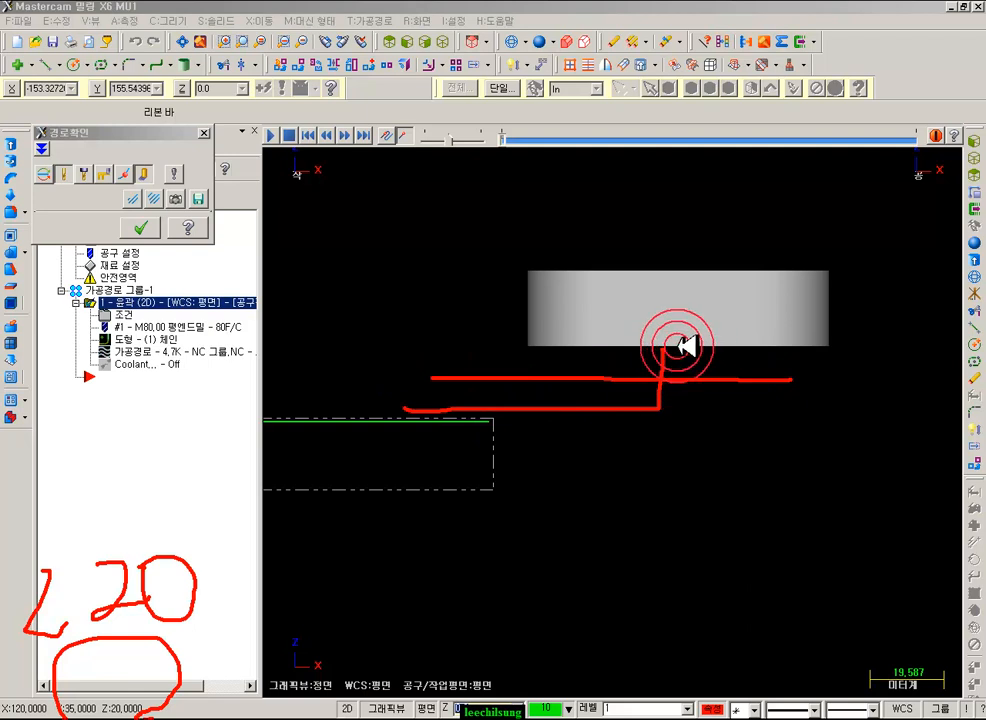
{"action": "left_click_drag", "start_coordinate": [660, 344], "coordinate": [678, 378]}
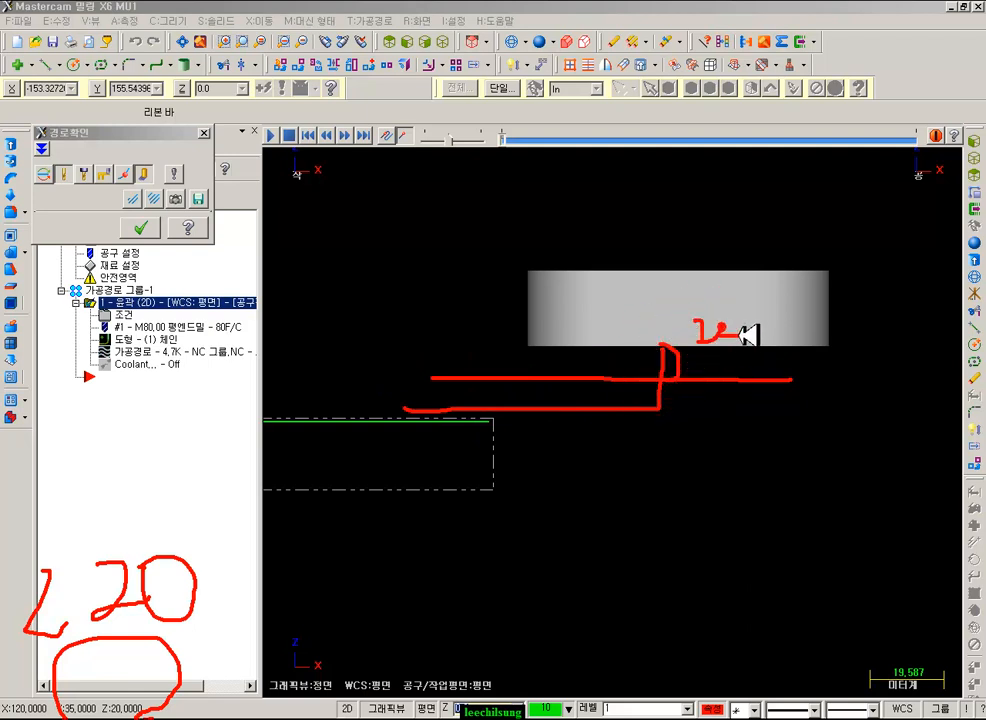
{"action": "mouse_move", "coordinate": [470, 417]}
{"action": "left_mouse_down"}
{"action": "mouse_move", "coordinate": [650, 423]}
{"action": "mouse_move", "coordinate": [722, 405]}
{"action": "left_mouse_up"}
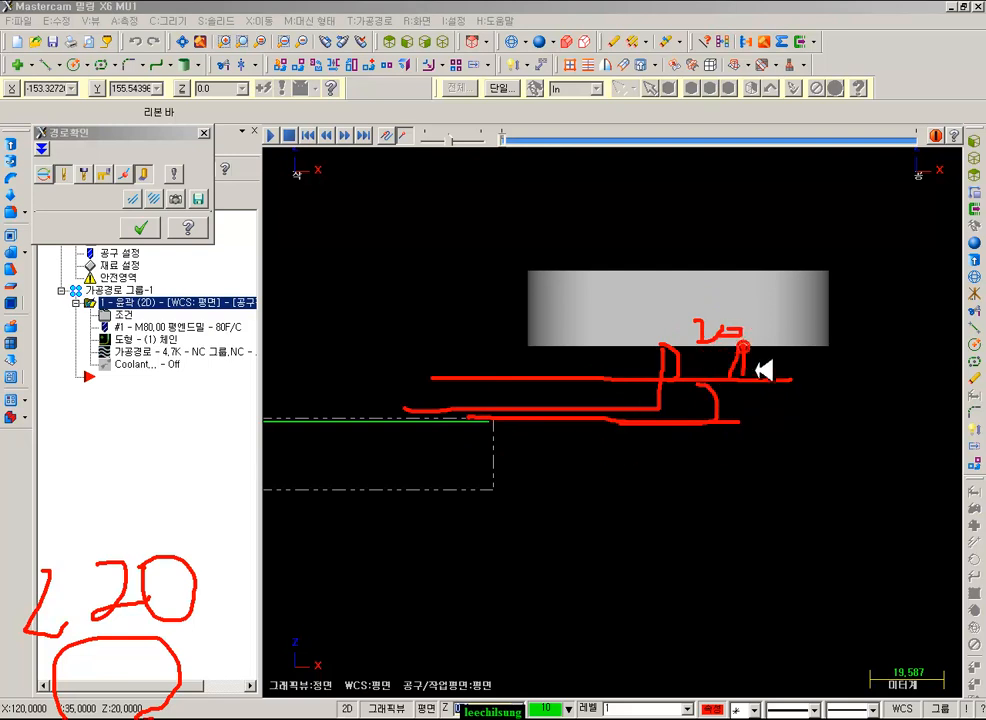
{"action": "right_click", "coordinate": [823, 384]}
{"action": "left_click", "coordinate": [869, 528]}
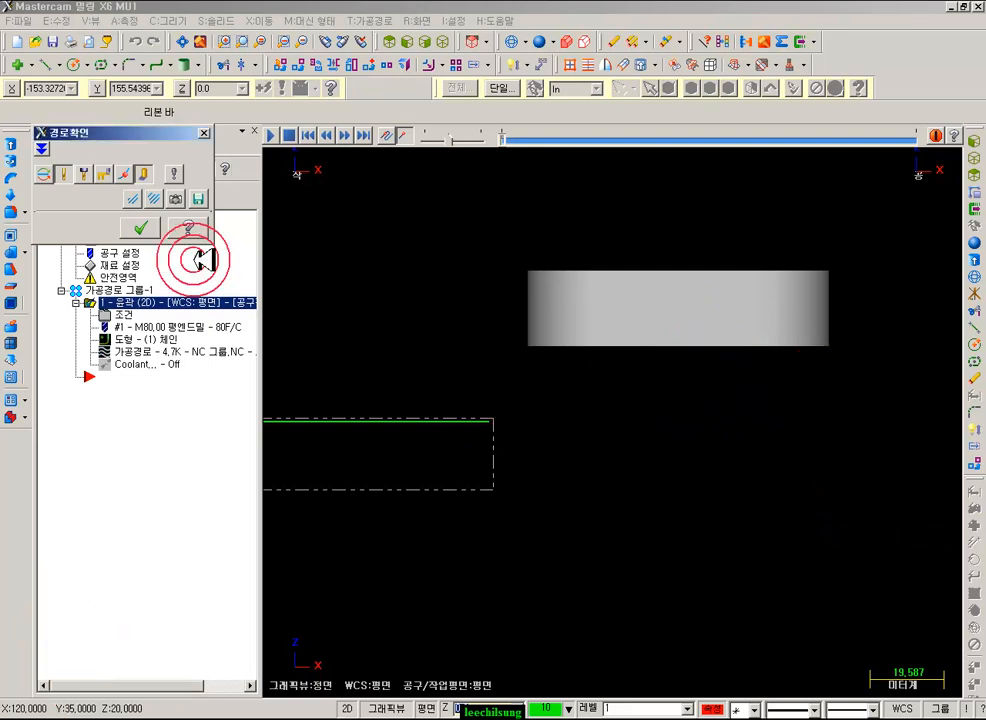
{"action": "left_click", "coordinate": [147, 228]}
- Set the contour's absolute top of stock to 1.0 and update the toolpath
{"action": "left_click", "coordinate": [105, 313]}
{"action": "left_click", "coordinate": [600, 402]}
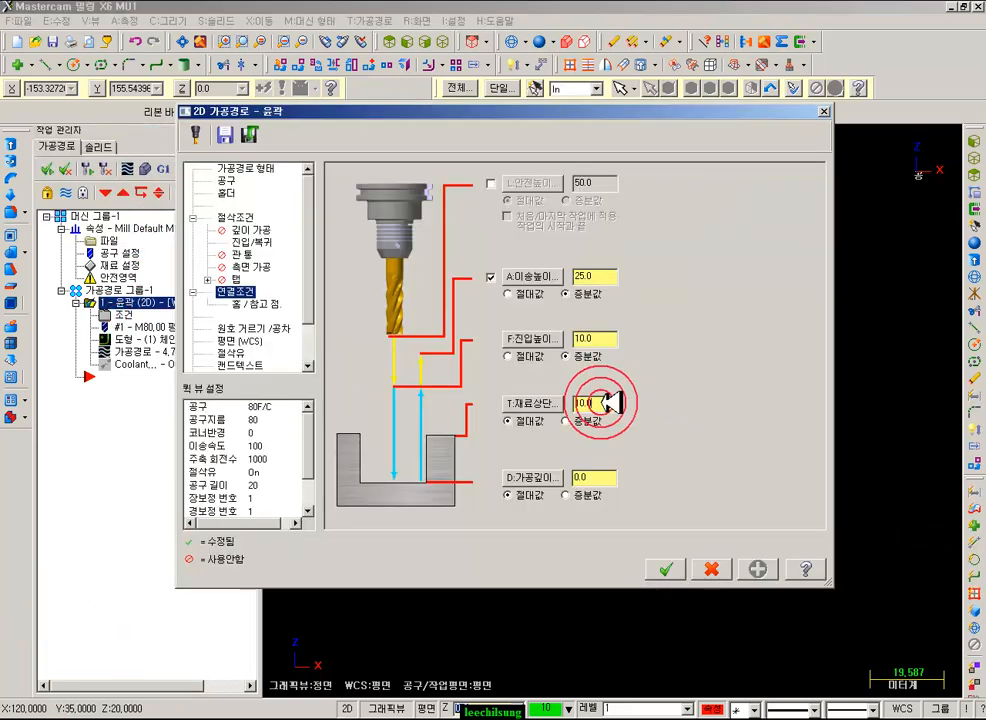
{"action": "type", "text": "1"}
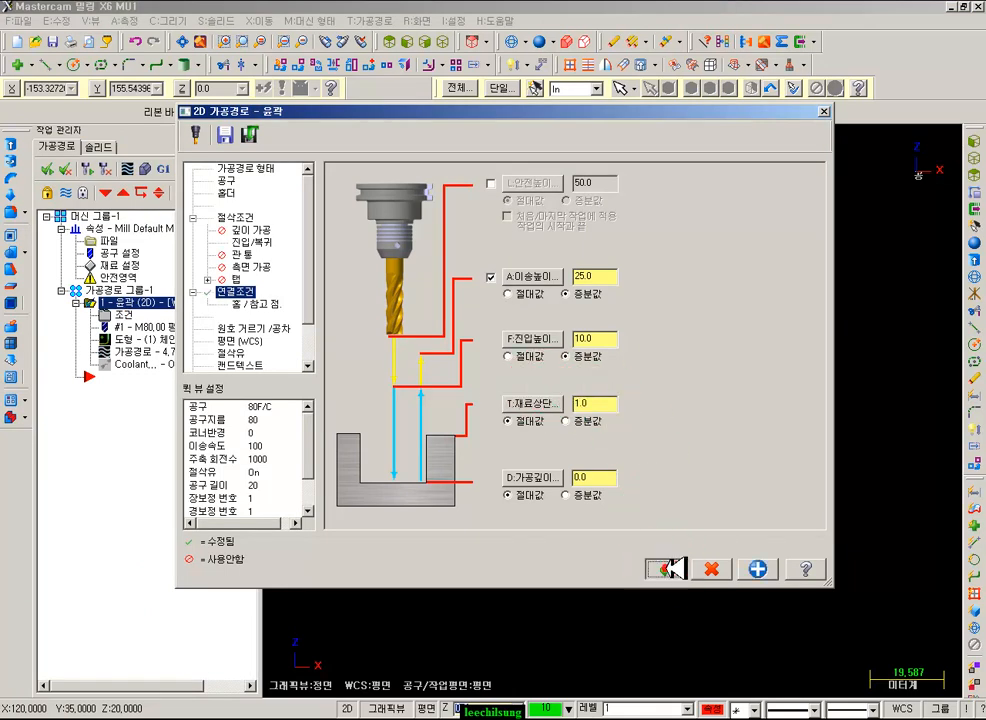
{"action": "left_click", "coordinate": [665, 569]}
- Backplot the contour with coordinate details shown, stepping through the cutter's descent from the feed plane to the final depth
{"action": "left_click", "coordinate": [120, 351]}
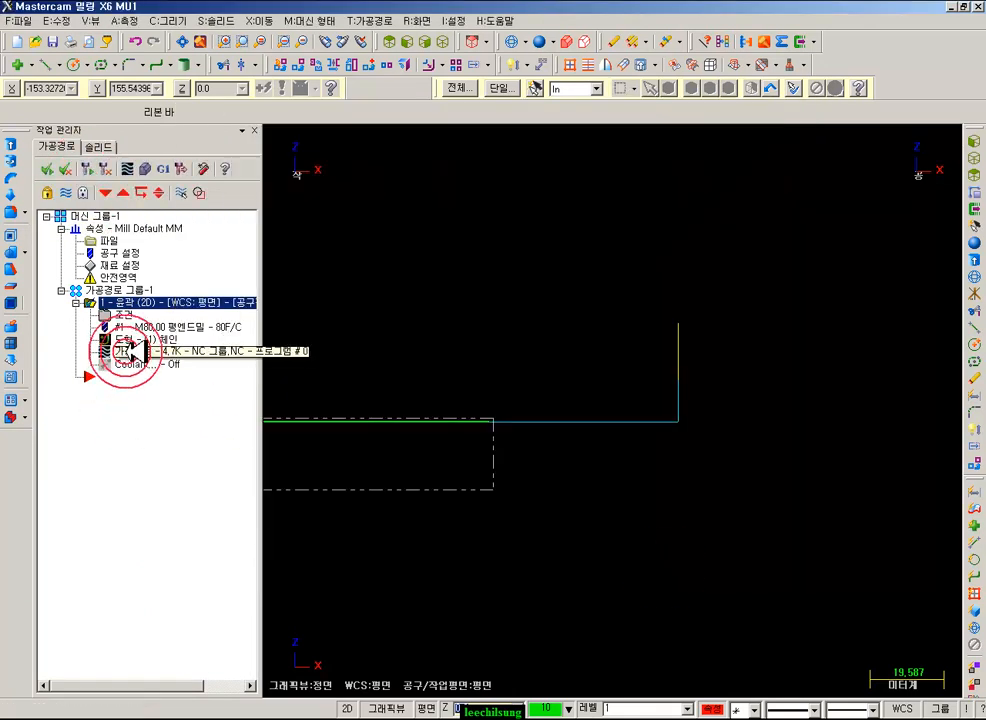
{"action": "left_click", "coordinate": [372, 558]}
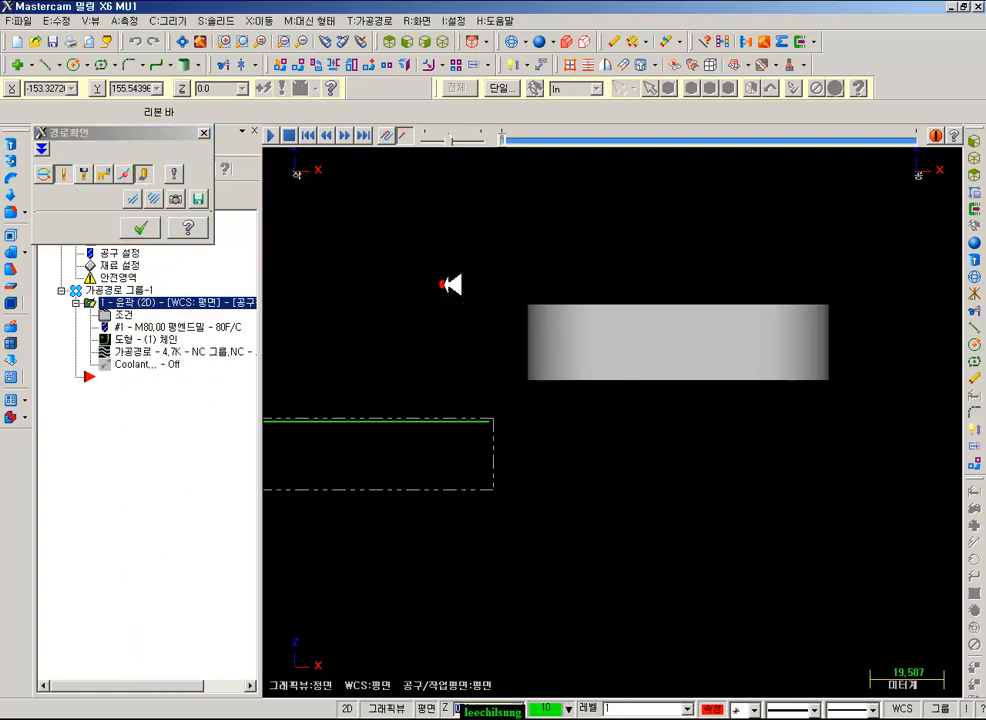
{"action": "left_click", "coordinate": [42, 150]}
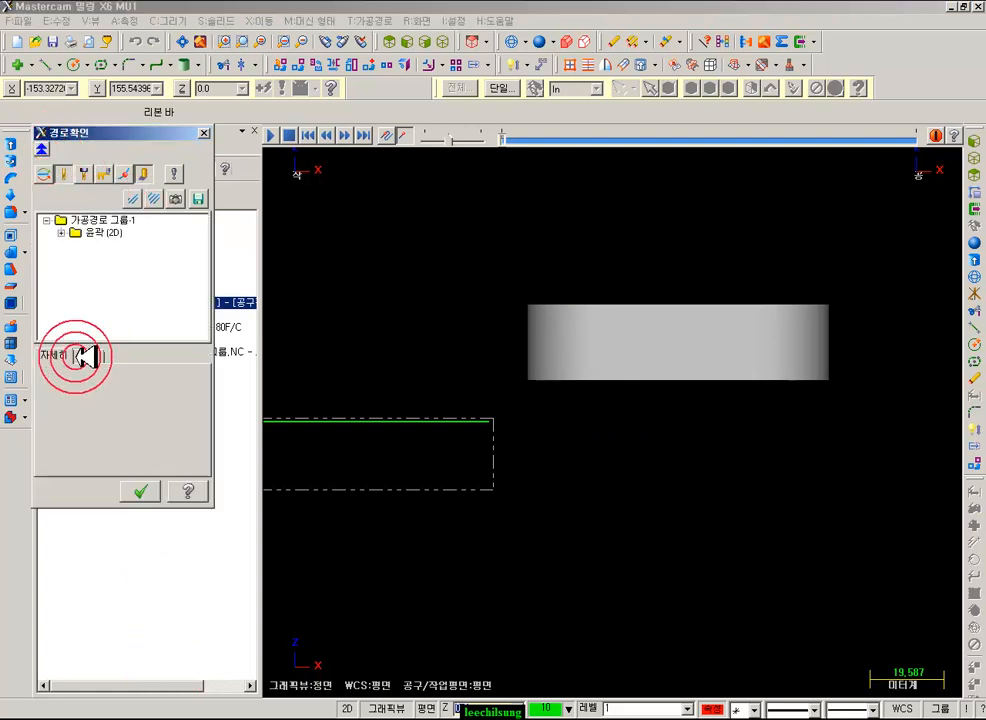
{"action": "key", "text": "s"}
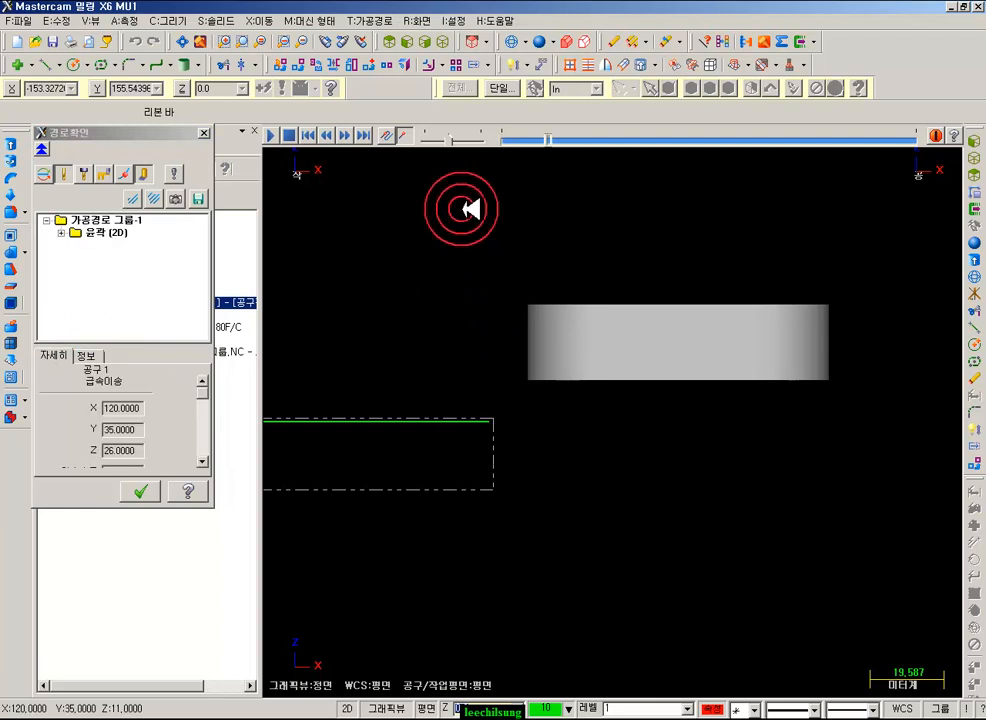
{"action": "key", "text": "s"}
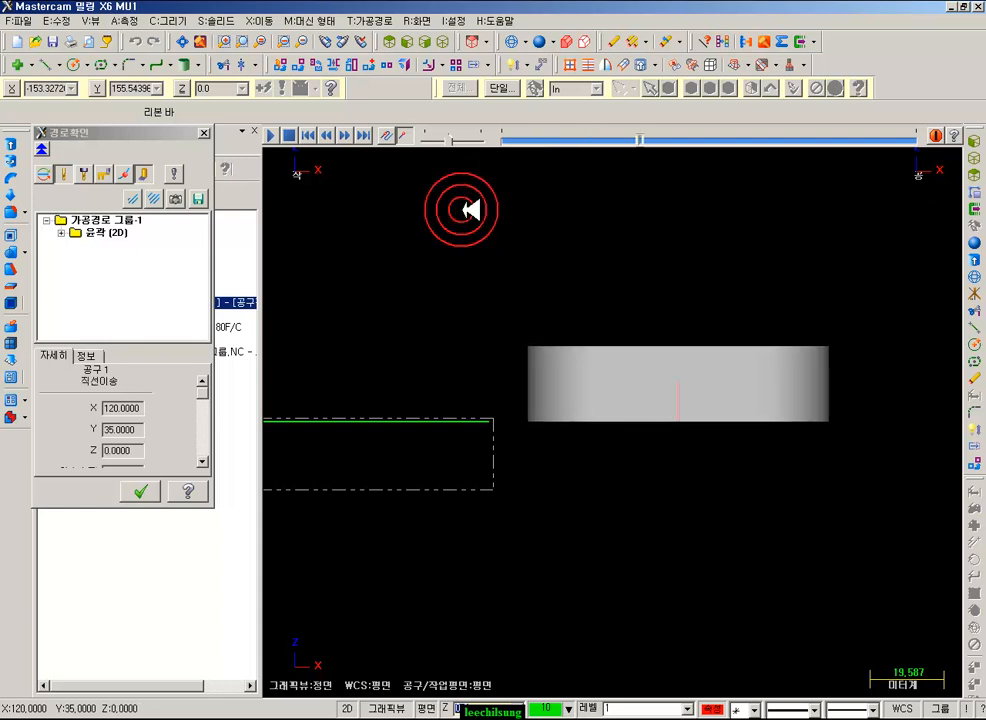
- Step the backplot back to the feed plane, check the cutter's Z height above the stock, and close the backplot
{"action": "key", "text": "b"}
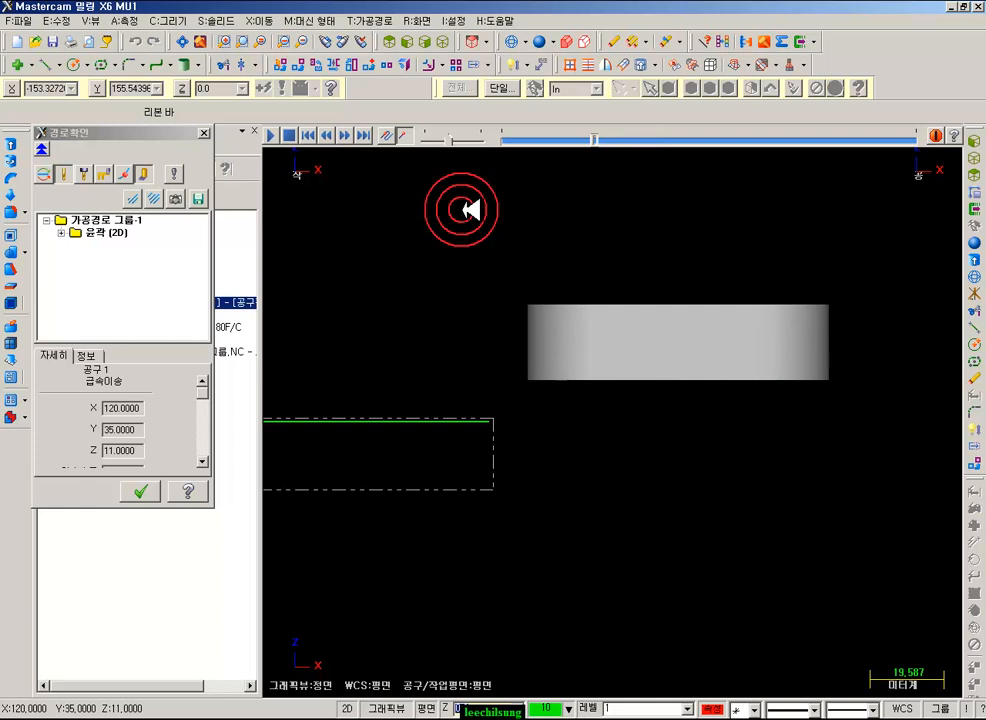
{"action": "mouse_move", "coordinate": [139, 469]}
{"action": "left_mouse_down"}
{"action": "mouse_move", "coordinate": [78, 447]}
{"action": "mouse_move", "coordinate": [156, 438]}
{"action": "mouse_move", "coordinate": [131, 469]}
{"action": "left_mouse_up"}
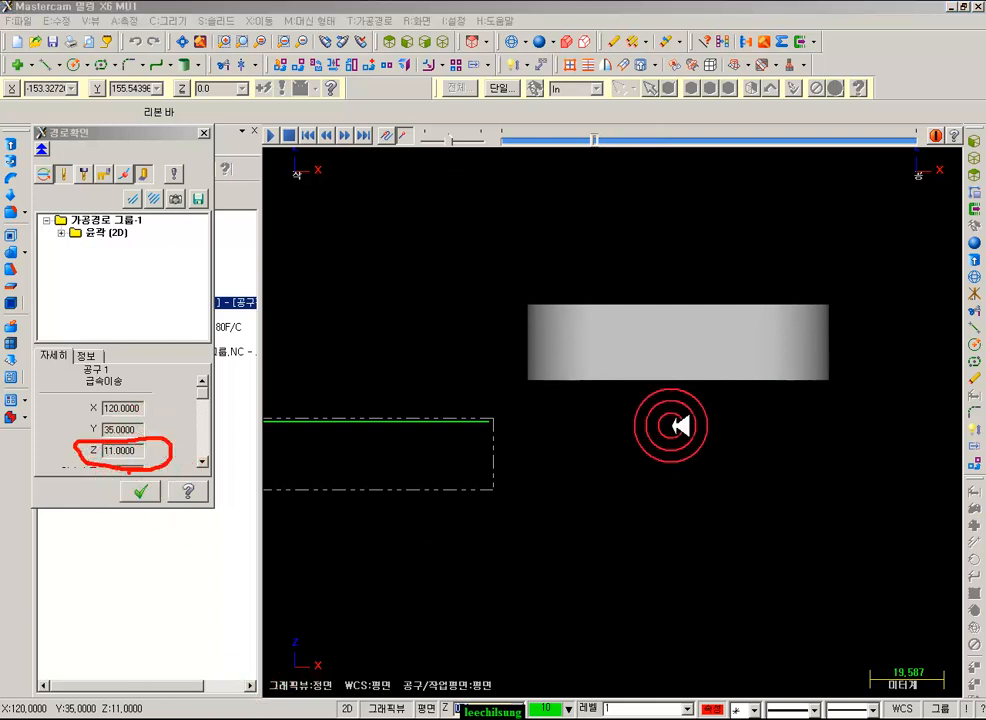
{"action": "mouse_move", "coordinate": [596, 415]}
{"action": "left_mouse_down"}
{"action": "mouse_move", "coordinate": [556, 430]}
{"action": "mouse_move", "coordinate": [675, 420]}
{"action": "left_mouse_up"}
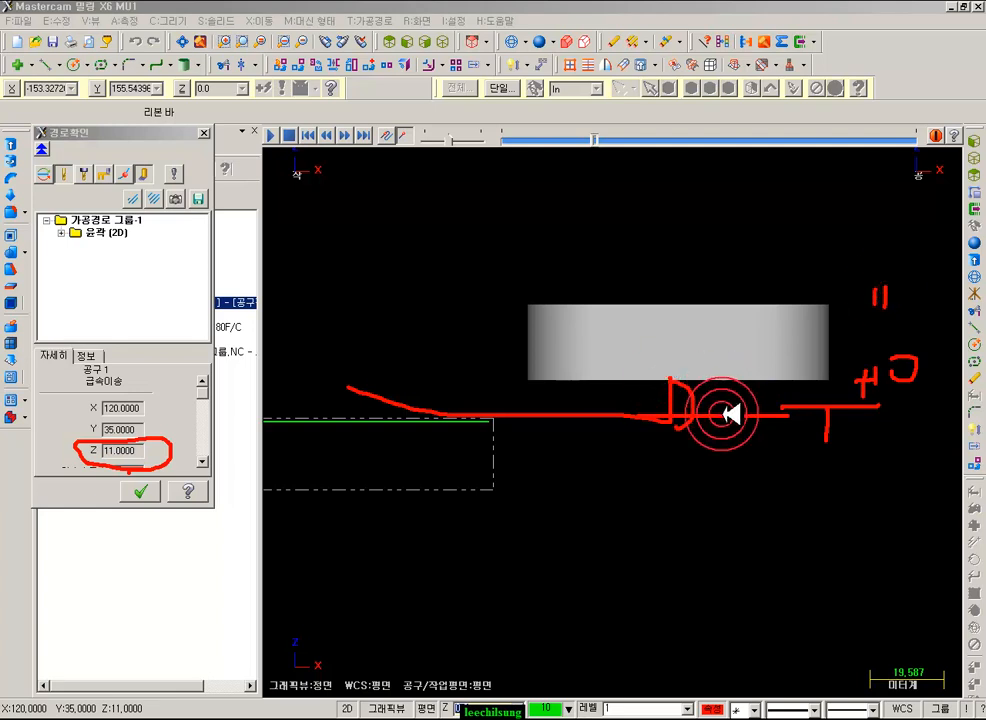
{"action": "left_click_drag", "start_coordinate": [676, 462], "coordinate": [750, 440]}
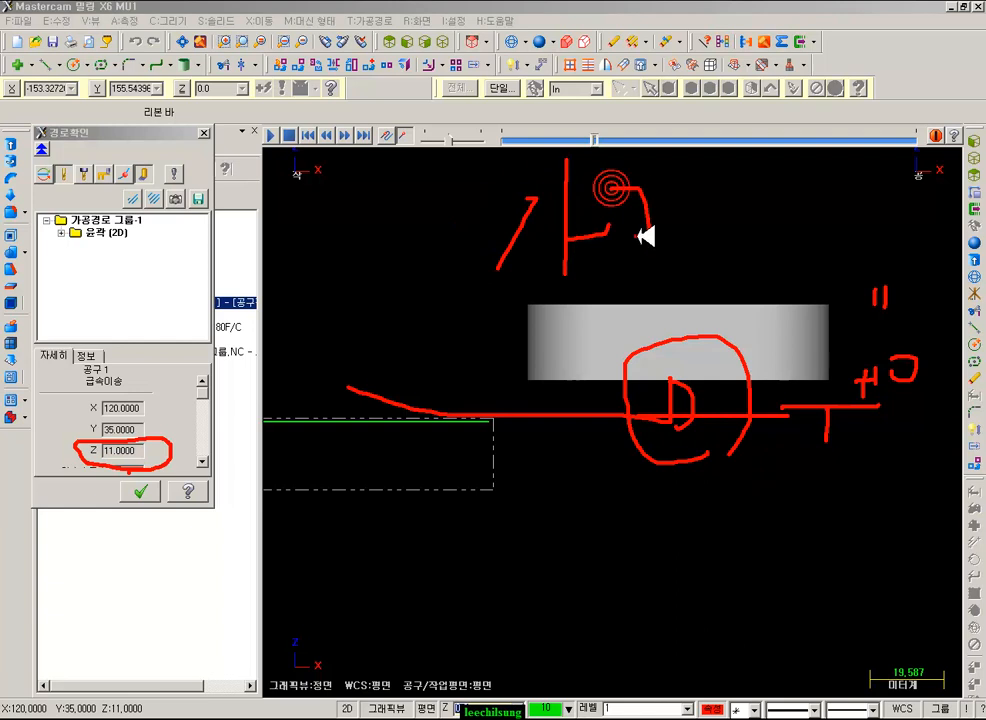
{"action": "left_click_drag", "start_coordinate": [645, 298], "coordinate": [660, 265]}
{"action": "left_click", "coordinate": [679, 380]}
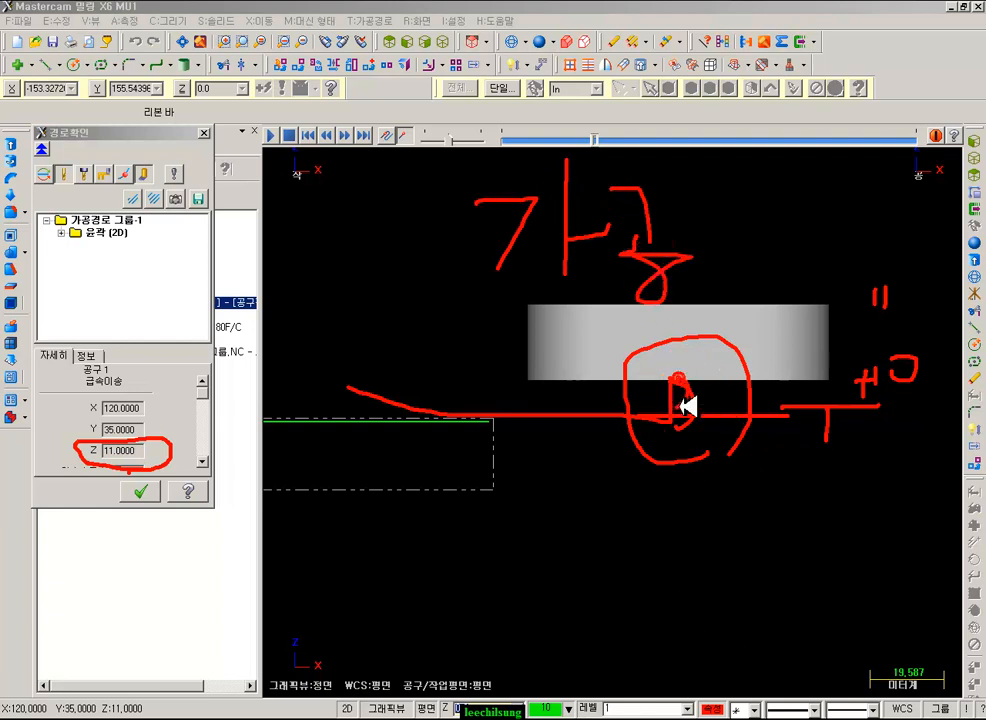
{"action": "mouse_move", "coordinate": [653, 363]}
{"action": "left_mouse_down"}
{"action": "mouse_move", "coordinate": [731, 408]}
{"action": "mouse_move", "coordinate": [705, 441]}
{"action": "left_mouse_up"}
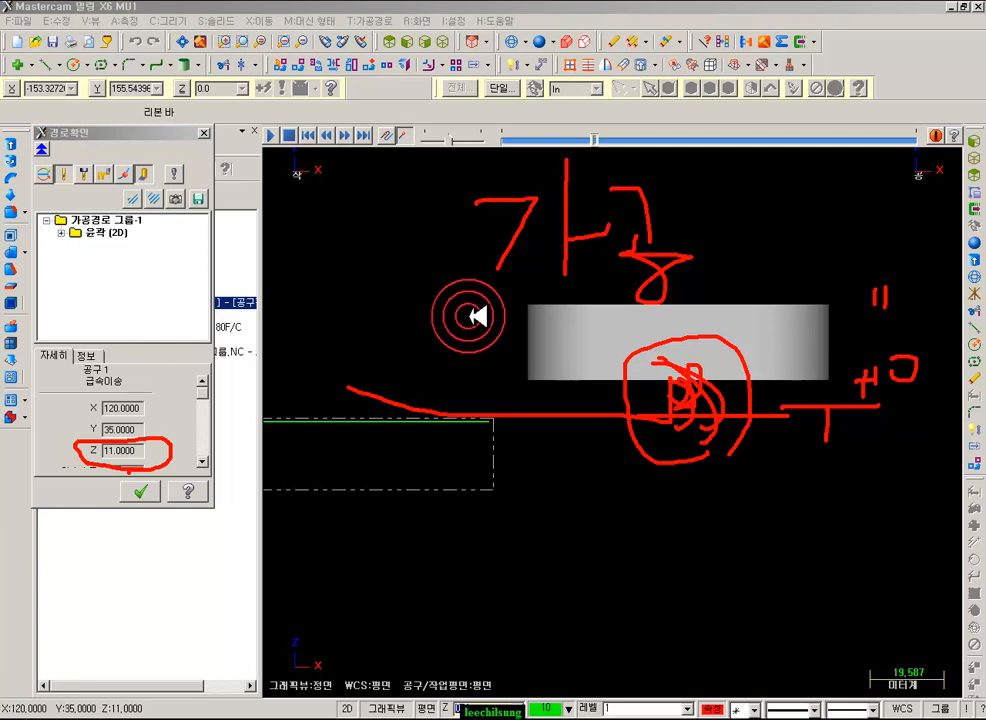
{"action": "right_click", "coordinate": [475, 299]}
{"action": "left_click", "coordinate": [510, 475]}
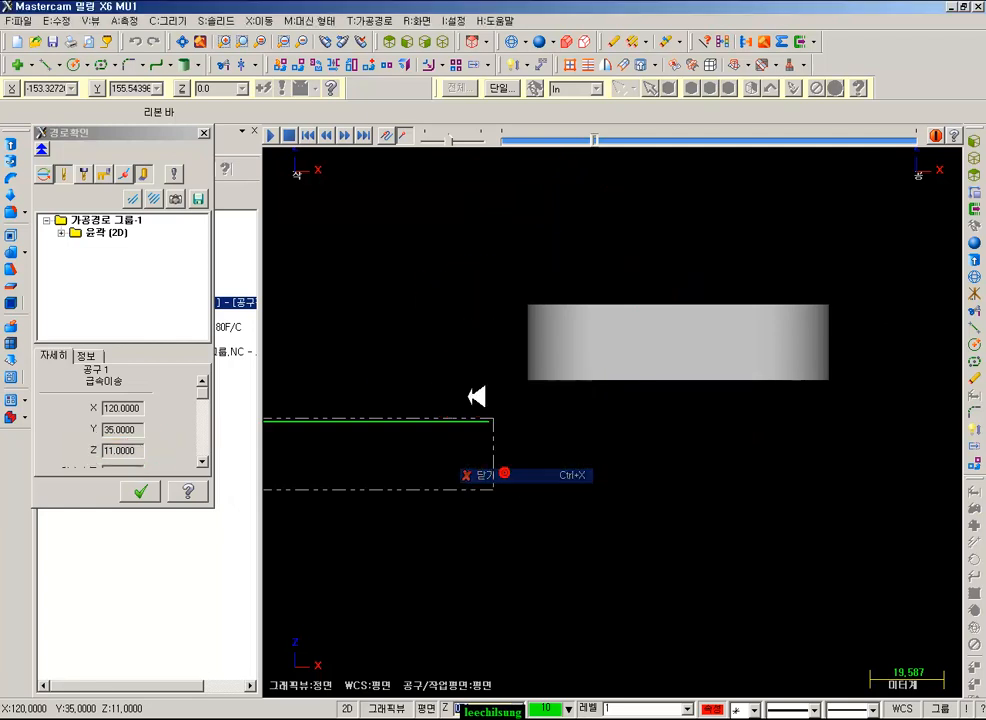
{"action": "left_click", "coordinate": [205, 131]}
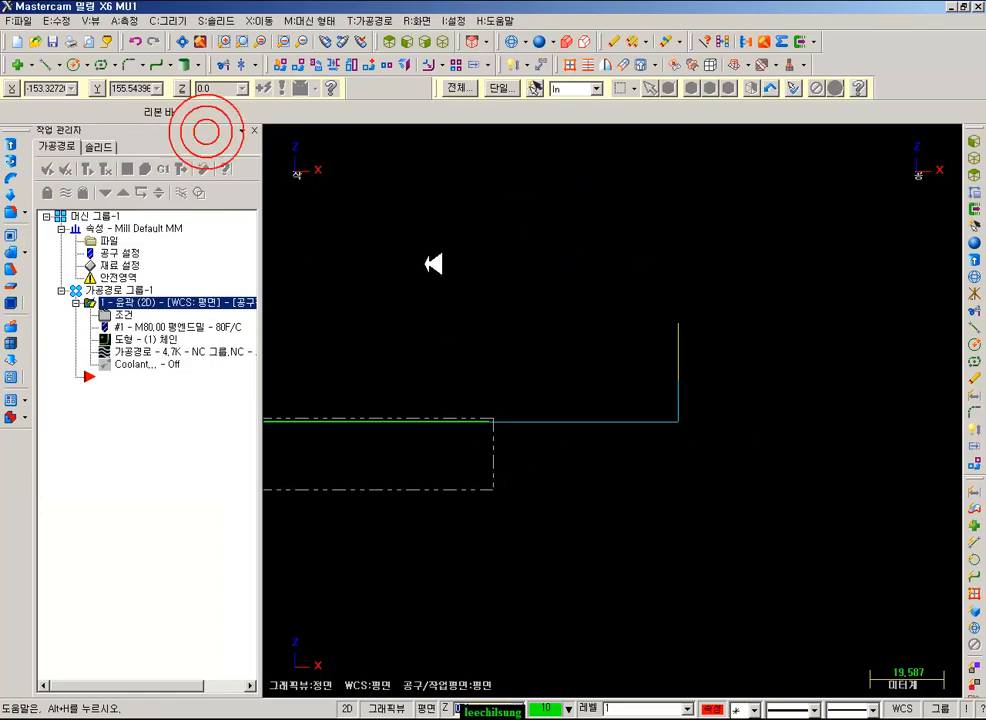
- Start a second contour toolpath on the outer rectangular boundary, chained in isometric view
{"action": "left_click", "coordinate": [442, 41]}
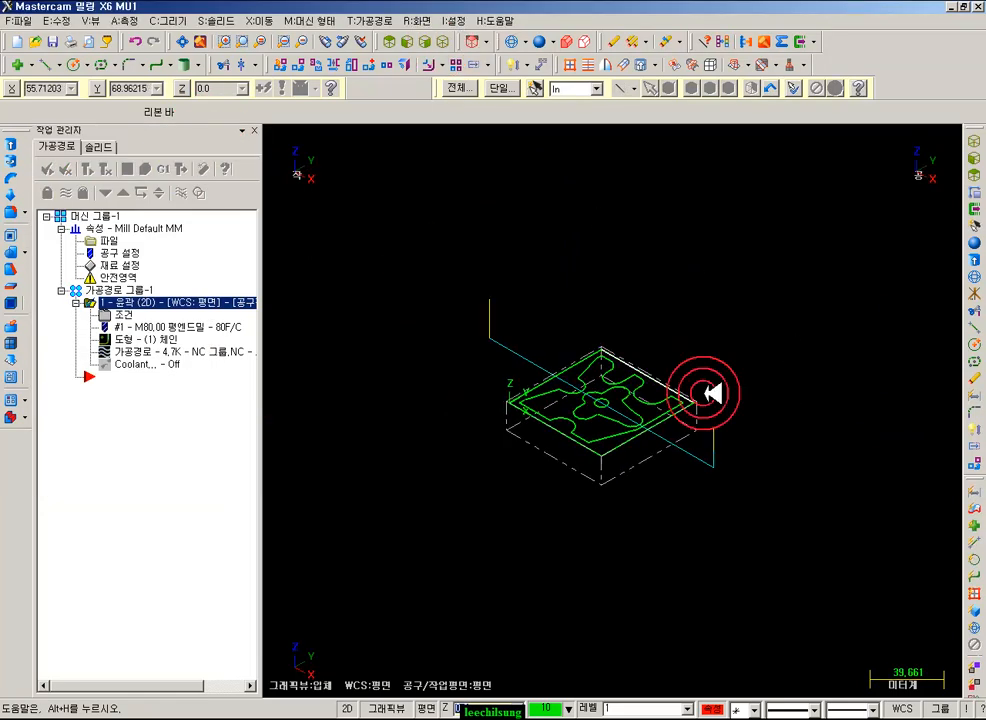
{"action": "middle_click_drag", "start_coordinate": [533, 397], "coordinate": [724, 289]}
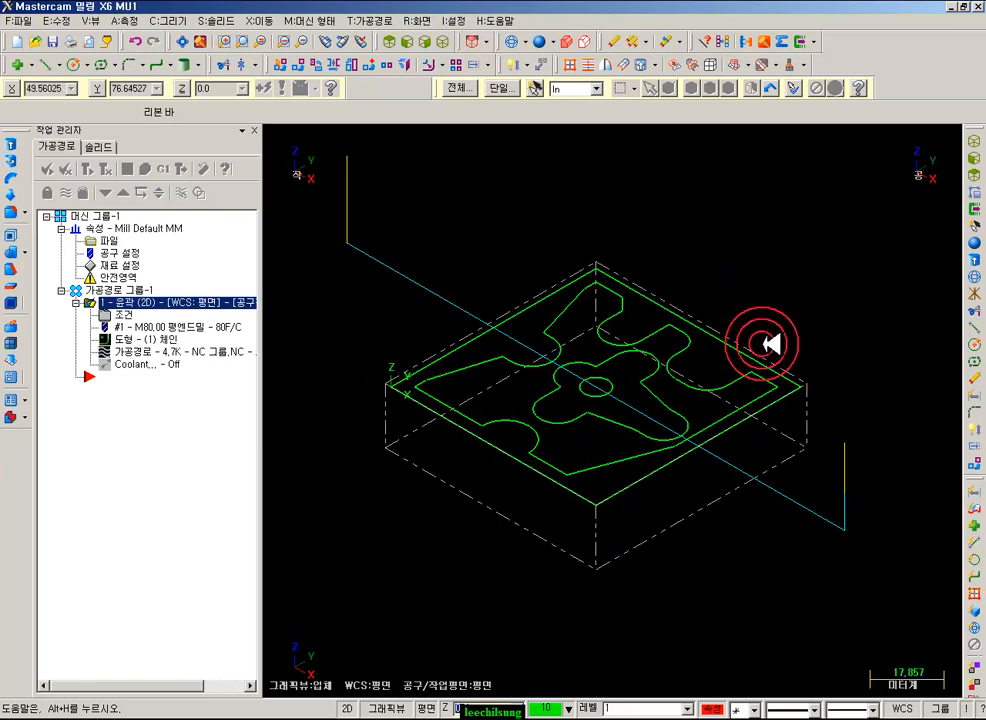
{"action": "left_click", "coordinate": [375, 19]}
{"action": "left_click", "coordinate": [397, 45]}
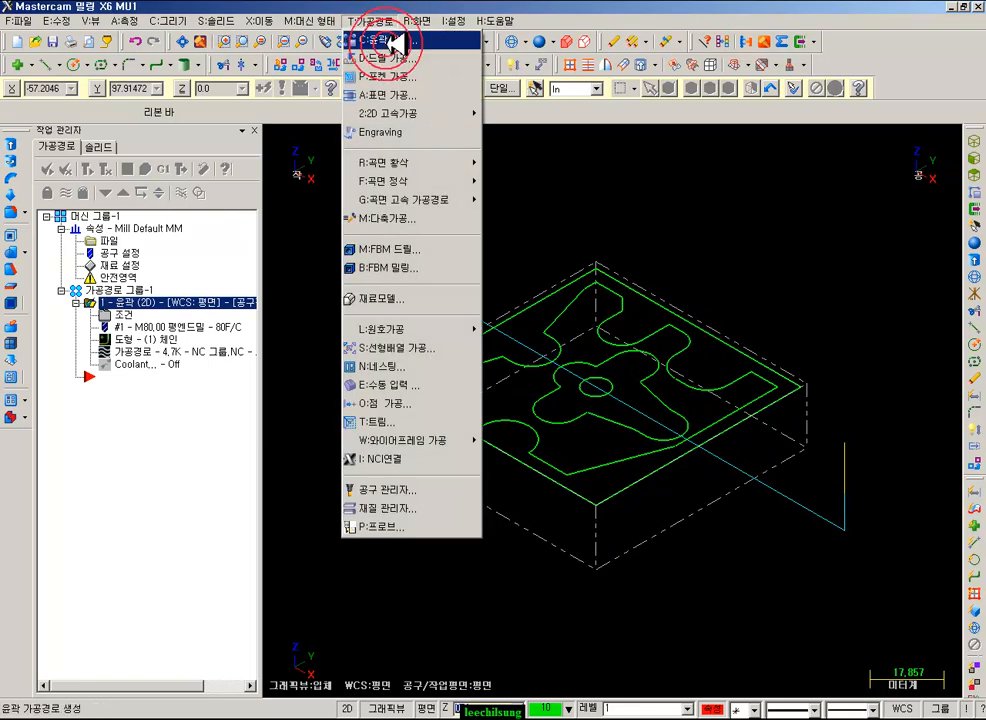
{"action": "left_click", "coordinate": [408, 378]}
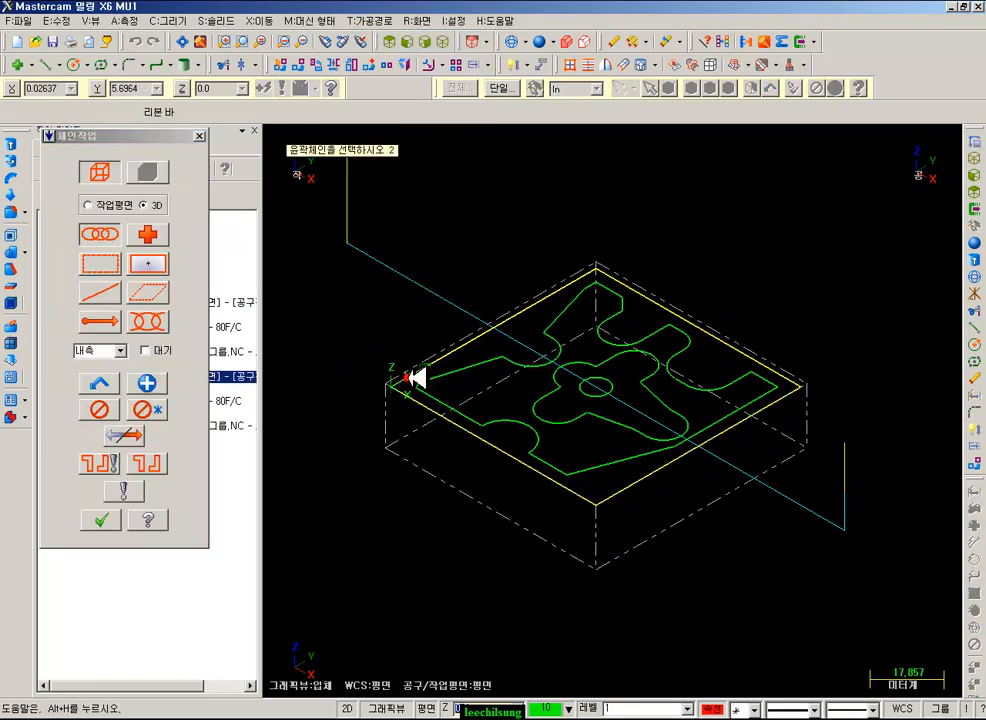
{"action": "left_click", "coordinate": [101, 519]}
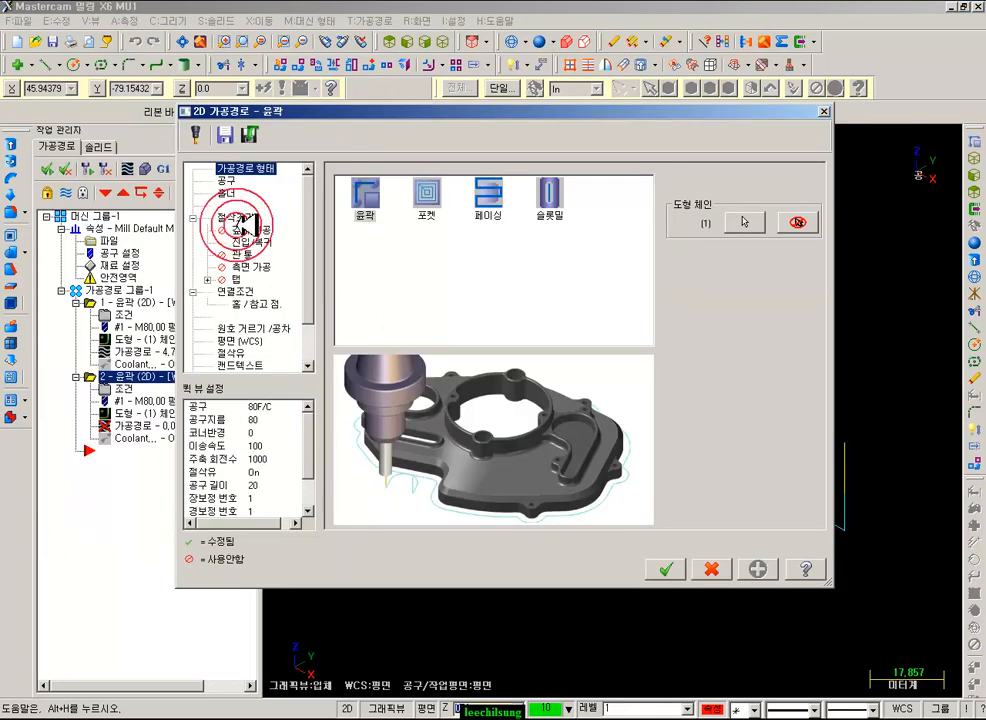
- Define a new 10 mm flat end mill as tool 2 with overall length 50, shoulder height 35 and flute length 24
{"action": "left_click", "coordinate": [228, 180]}
{"action": "right_click", "coordinate": [403, 274]}
{"action": "left_click", "coordinate": [405, 281]}
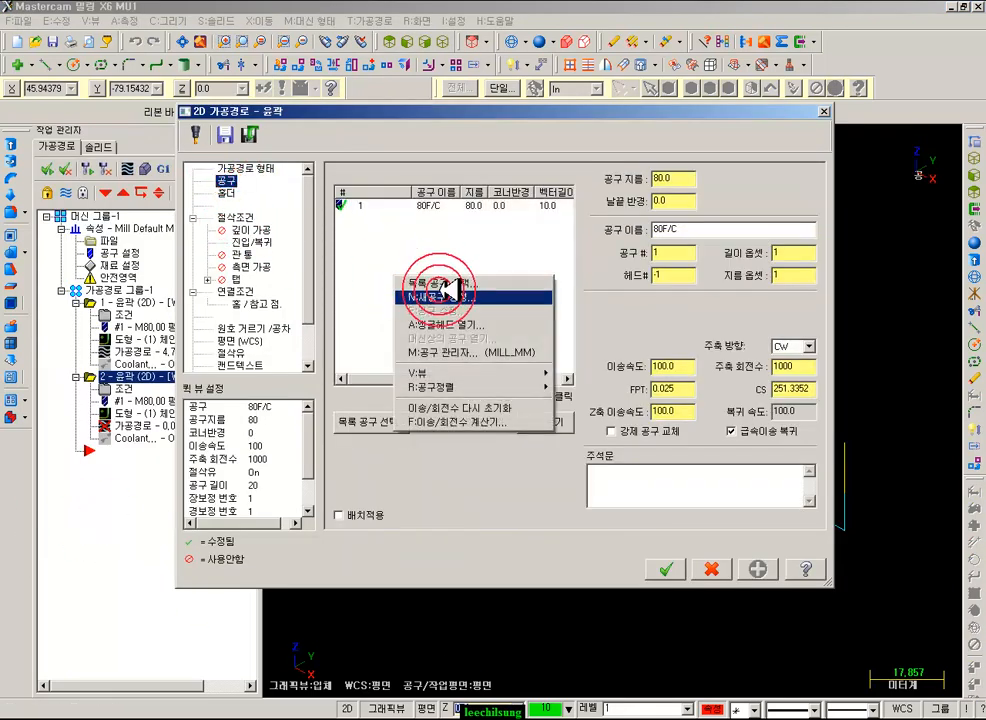
{"action": "left_click", "coordinate": [105, 202]}
{"action": "left_click", "coordinate": [88, 204]}
{"action": "left_click", "coordinate": [72, 289]}
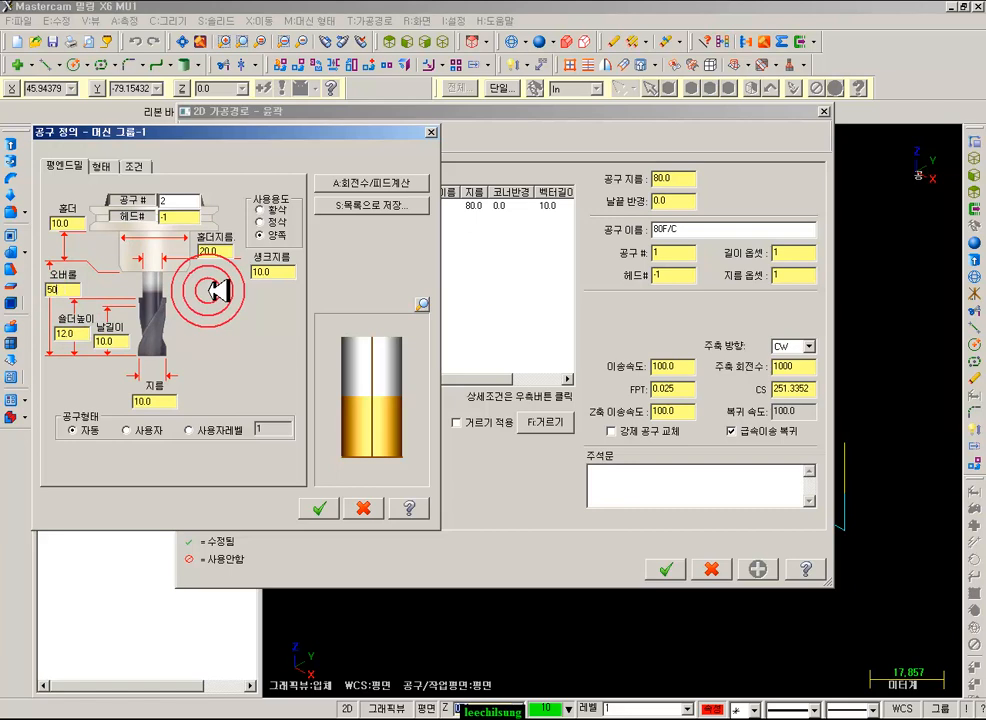
{"action": "left_click", "coordinate": [118, 337]}
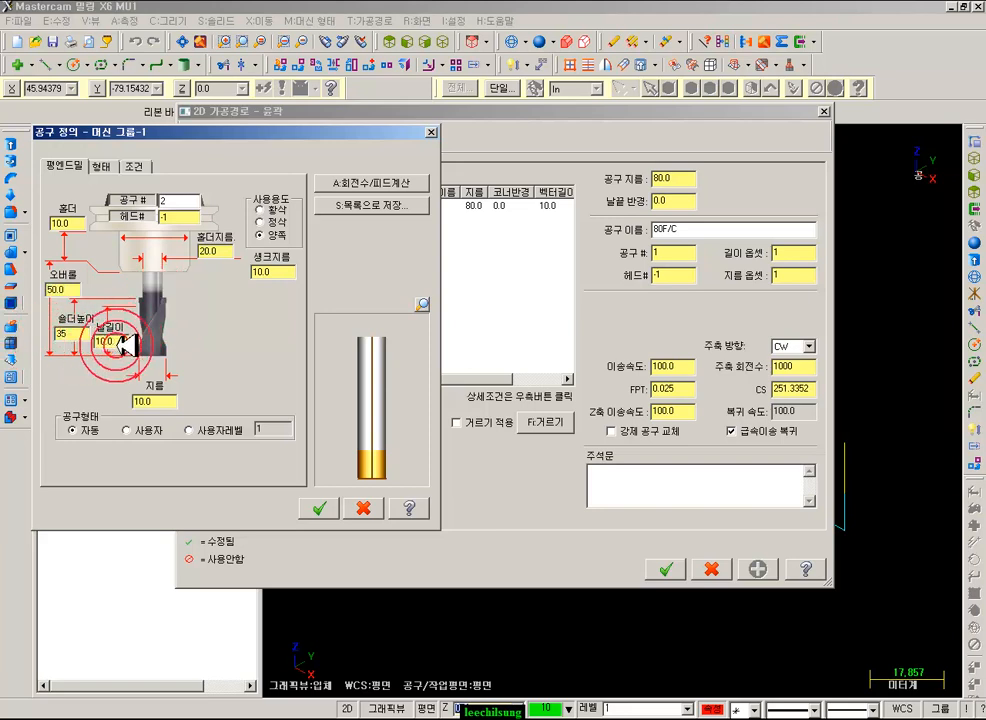
{"action": "left_click_drag", "start_coordinate": [66, 344], "coordinate": [67, 333]}
{"action": "type", "text": "2"}
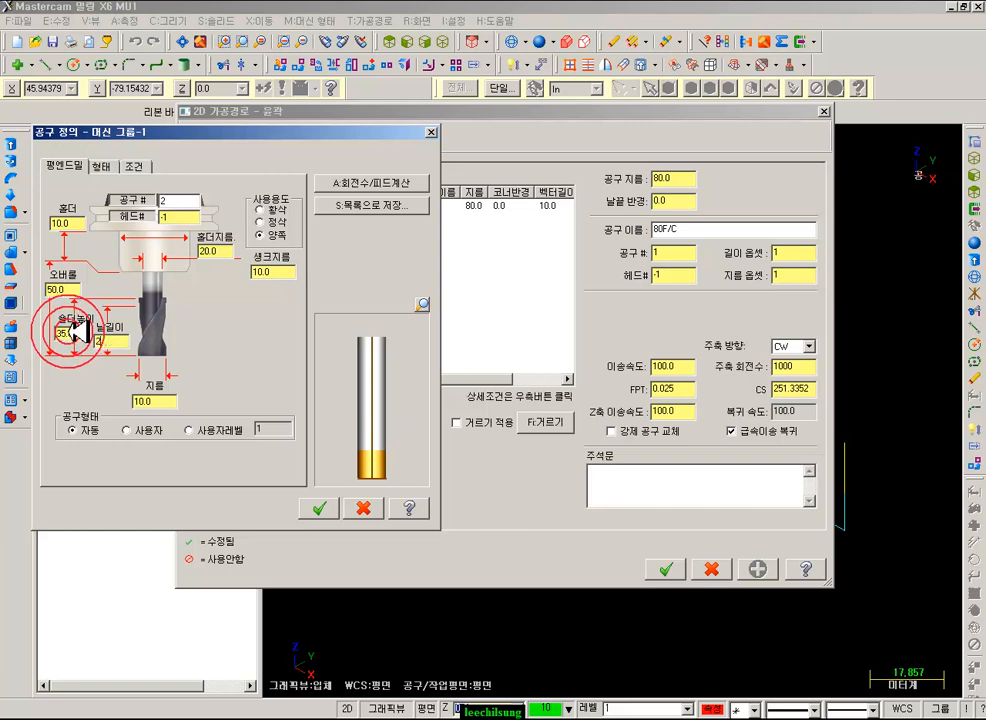
{"action": "type", "text": "4"}
{"action": "key", "text": "Return"}
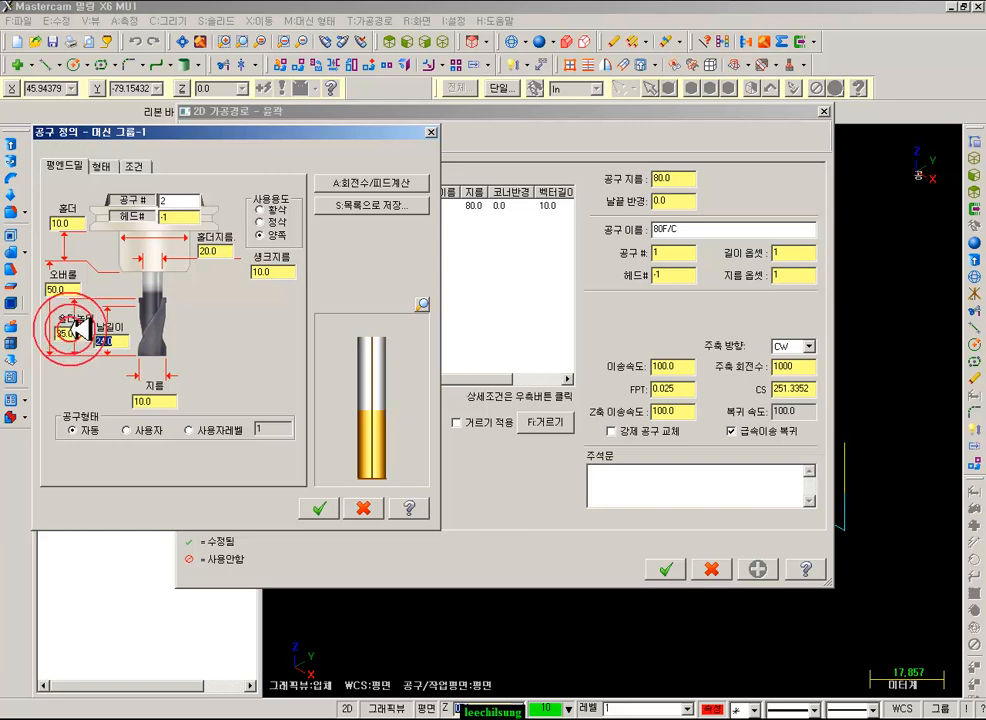
{"action": "left_click", "coordinate": [177, 700]}
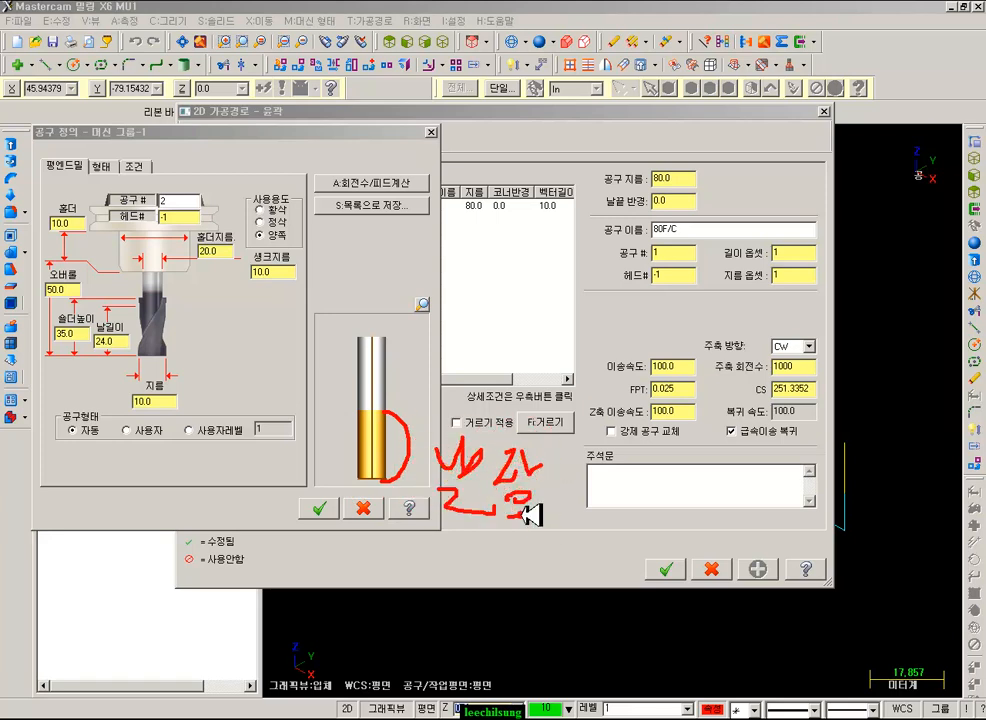
{"action": "left_click_drag", "start_coordinate": [454, 423], "coordinate": [441, 521]}
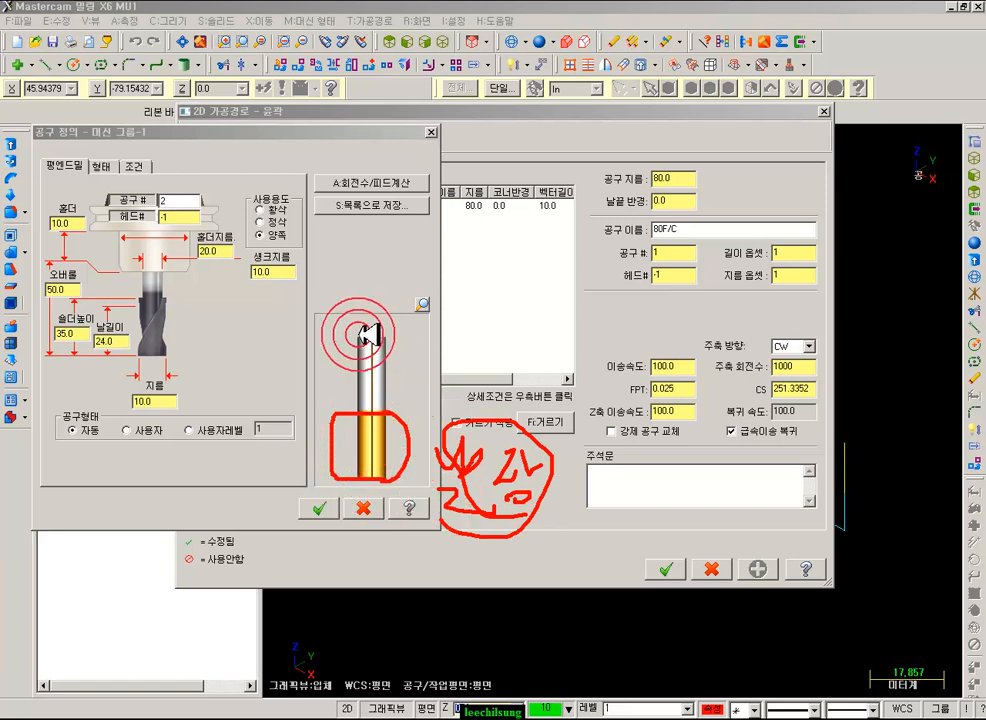
{"action": "mouse_move", "coordinate": [311, 327]}
{"action": "left_mouse_down"}
{"action": "mouse_move", "coordinate": [440, 326]}
{"action": "mouse_move", "coordinate": [440, 225]}
{"action": "left_mouse_up"}
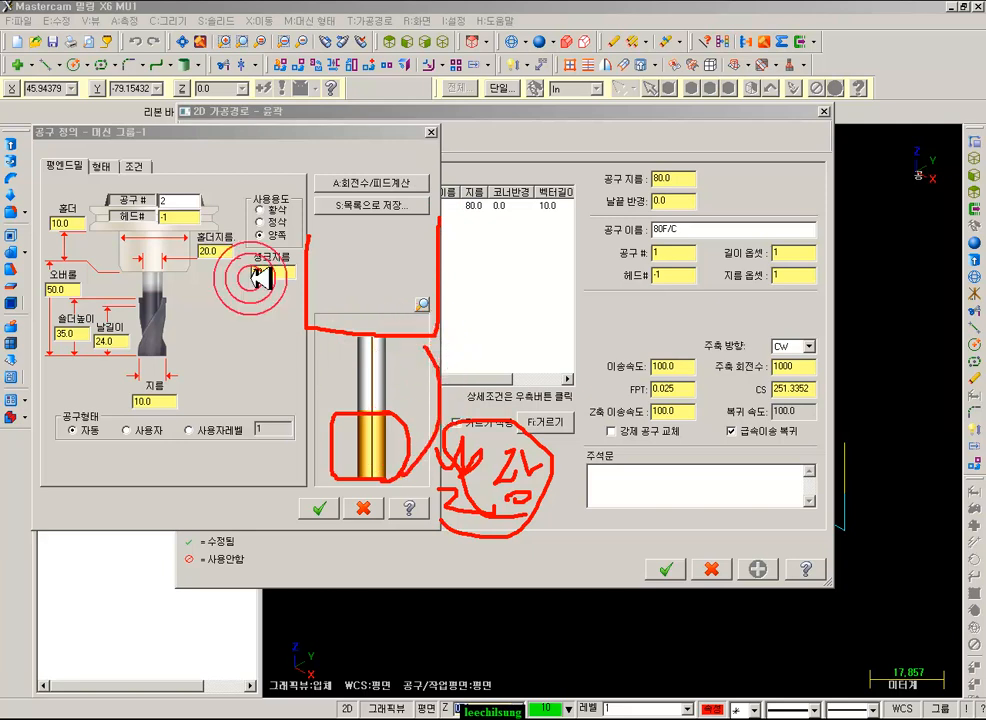
{"action": "mouse_move", "coordinate": [52, 268]}
{"action": "left_mouse_down"}
{"action": "mouse_move", "coordinate": [66, 293]}
{"action": "mouse_move", "coordinate": [213, 341]}
{"action": "mouse_move", "coordinate": [436, 376]}
{"action": "left_mouse_up"}
{"action": "right_click", "coordinate": [508, 301]}
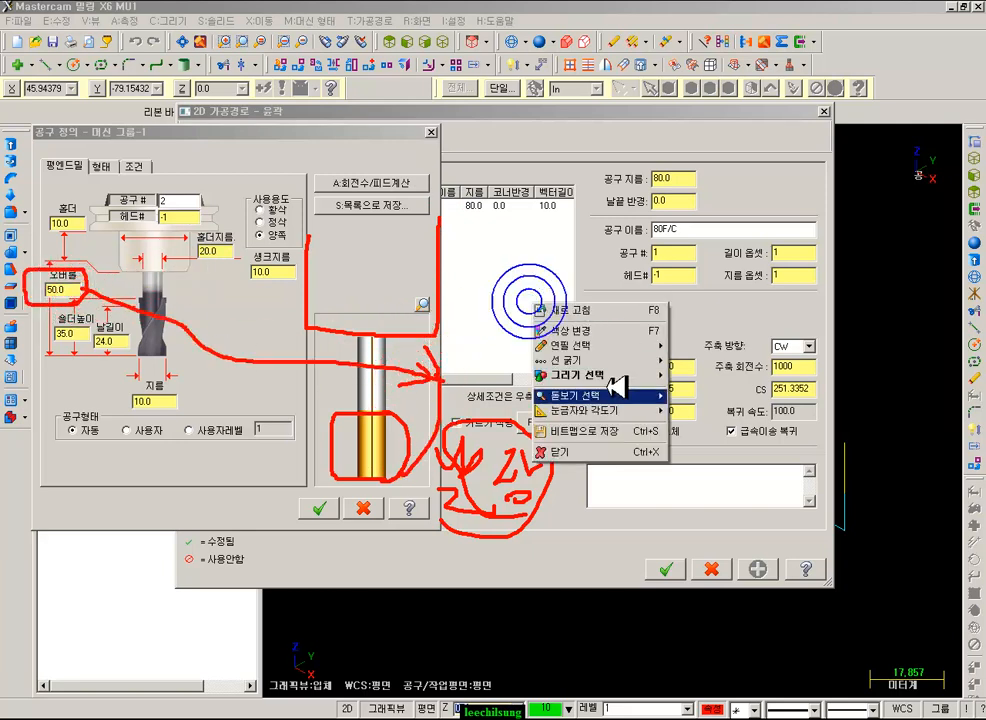
{"action": "left_click", "coordinate": [578, 452]}
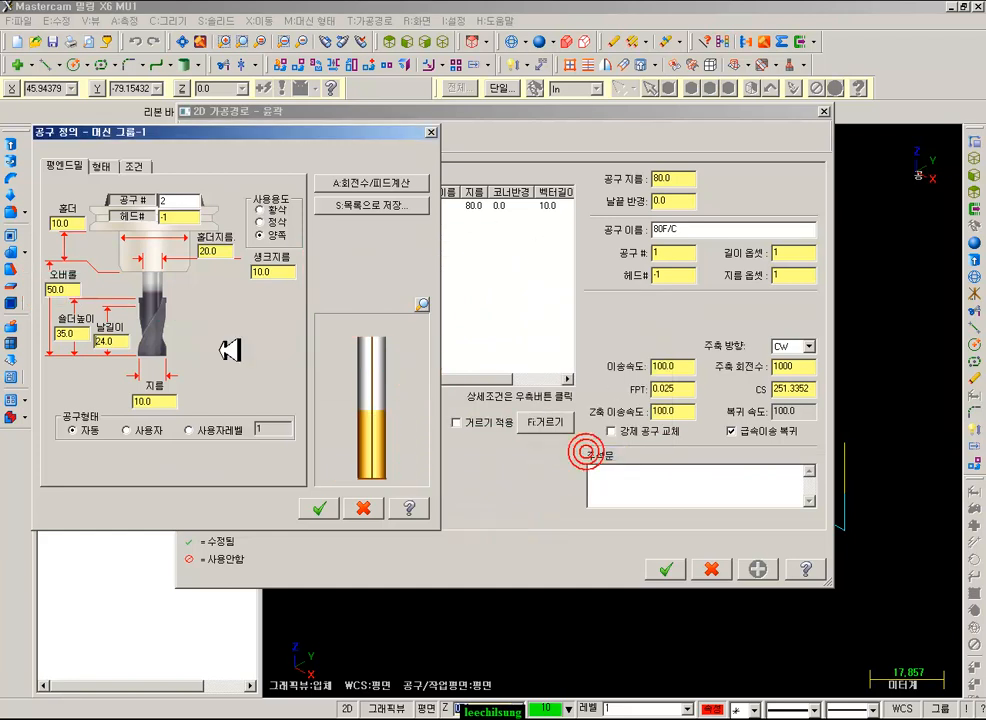
- Name the new end mill 10E/M and add it to the contour's tool list
{"action": "left_click", "coordinate": [138, 166]}
{"action": "left_click", "coordinate": [144, 407]}
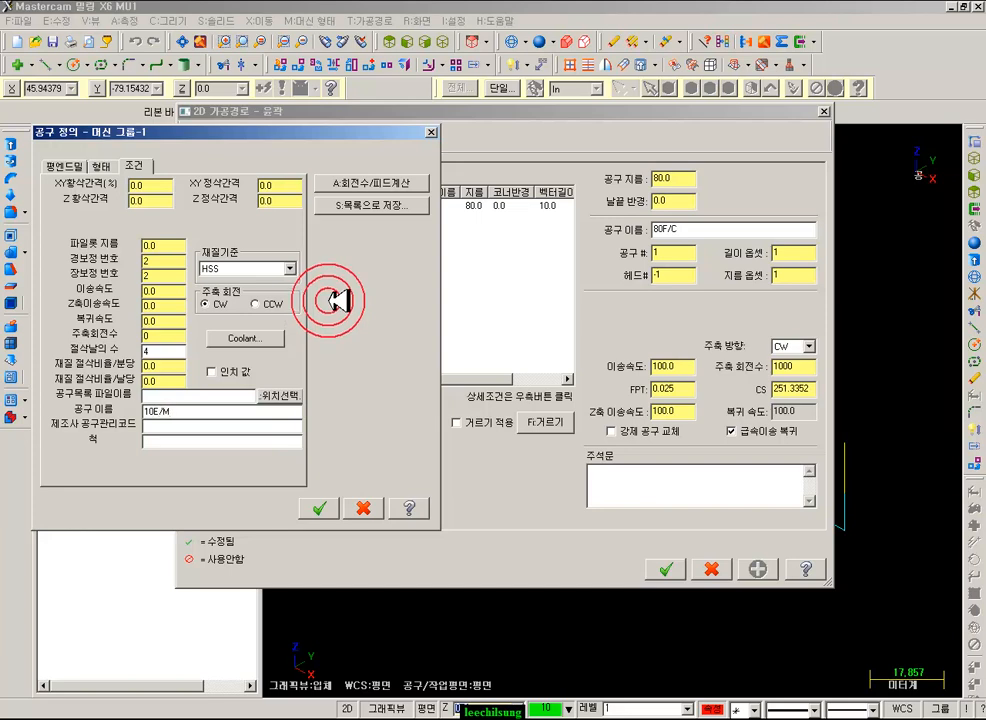
{"action": "left_click", "coordinate": [319, 508]}
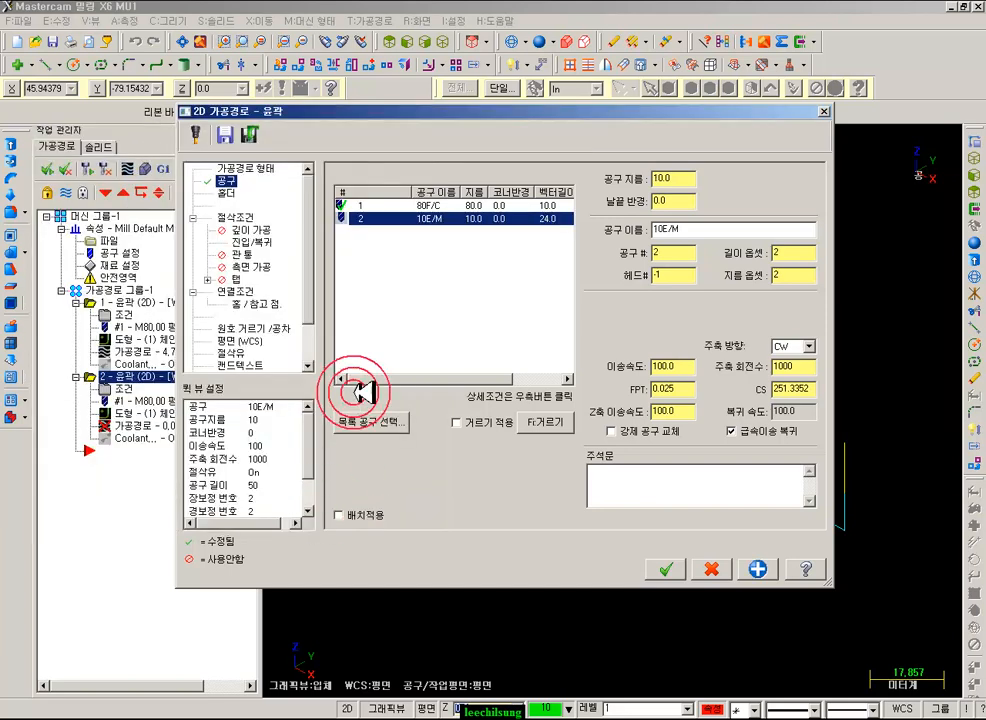
- Set the contour's compensation type to computer and its wall stock allowance to 0
{"action": "left_click", "coordinate": [228, 217]}
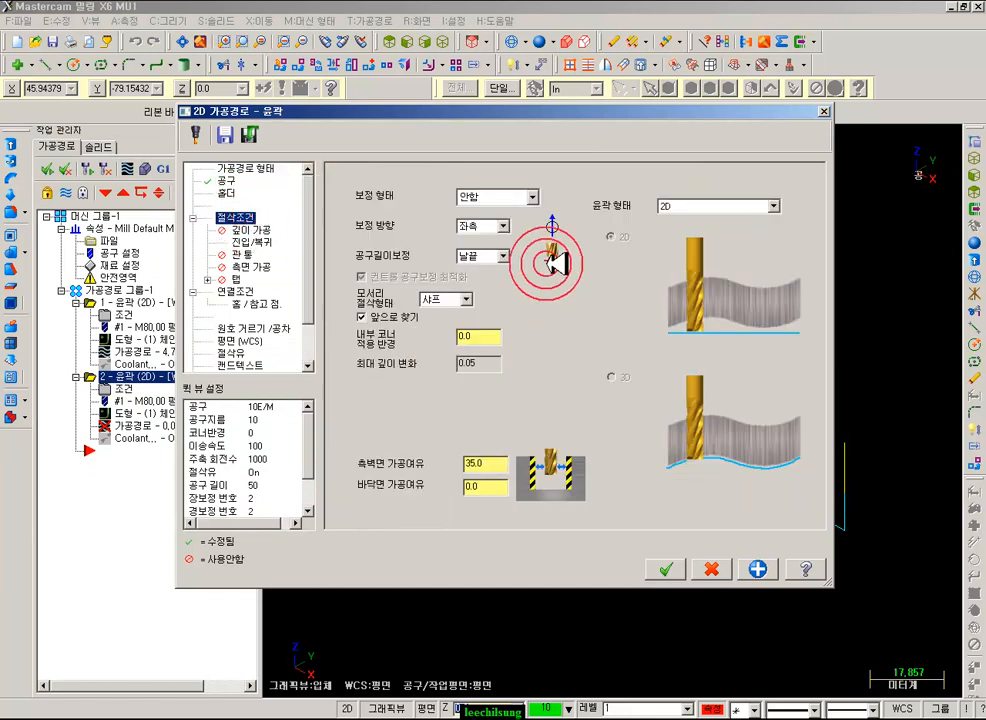
{"action": "left_click", "coordinate": [508, 196]}
{"action": "left_click", "coordinate": [480, 210]}
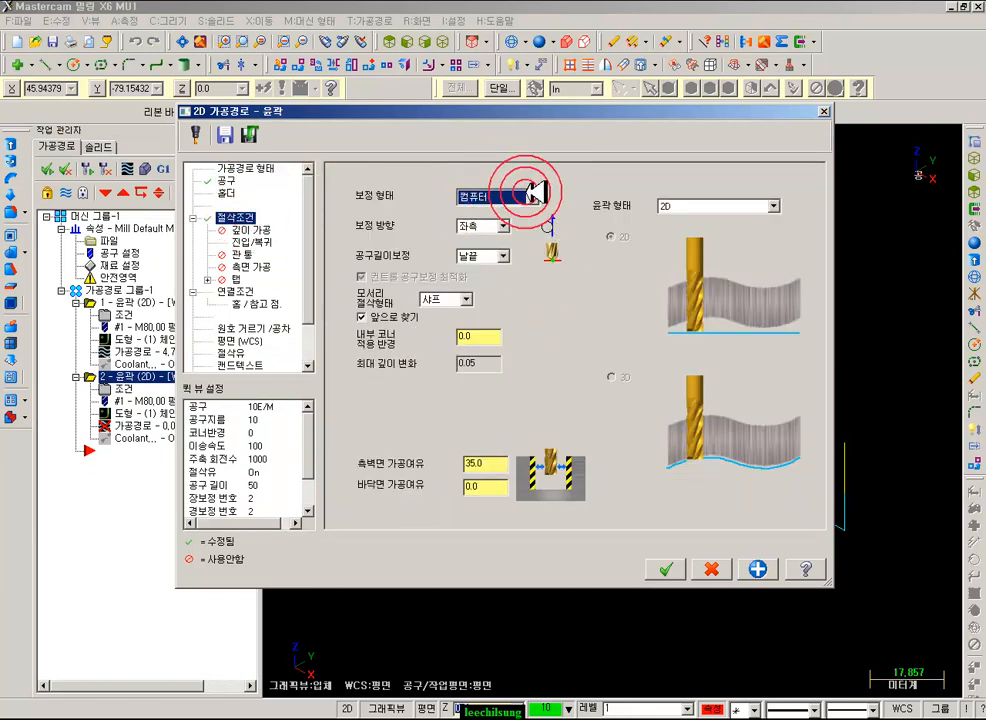
{"action": "left_click", "coordinate": [476, 464]}
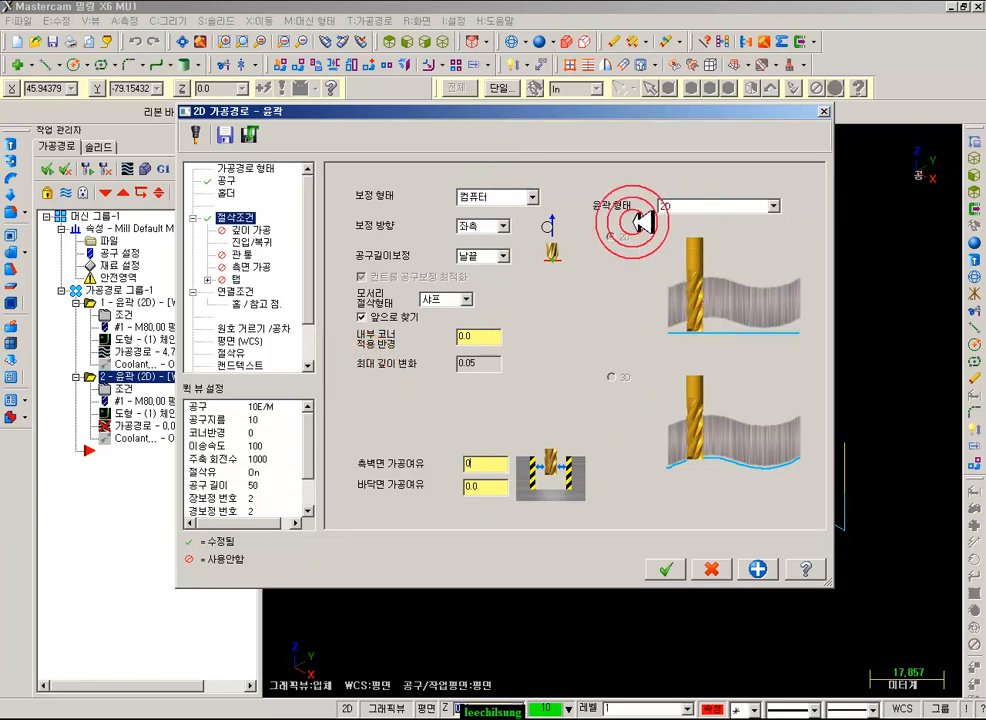
- Set the lead-in line length and arc radius to 60% each, with the same values for the lead-out
{"action": "left_click", "coordinate": [252, 241]}
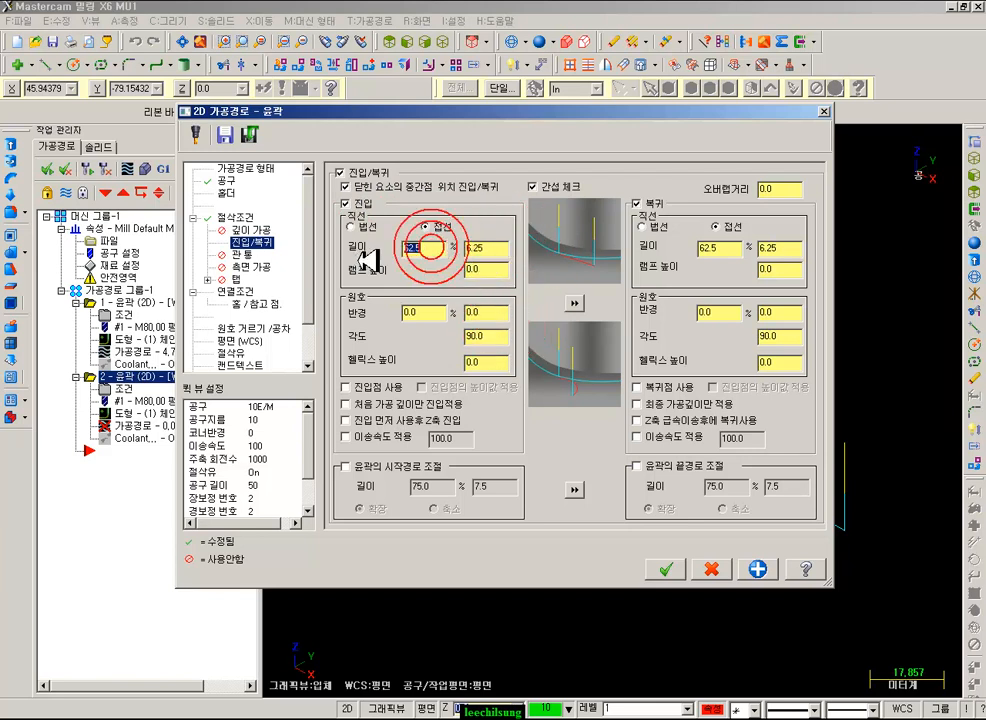
{"action": "type", "text": "60"}
{"action": "left_click", "coordinate": [433, 313]}
{"action": "type", "text": "60"}
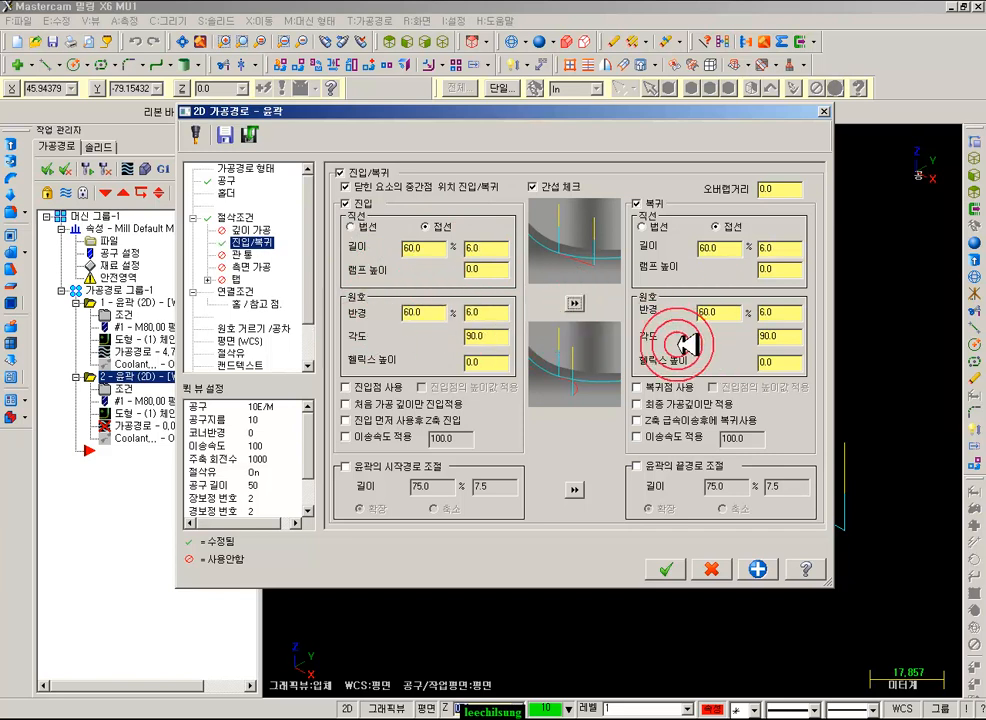
- Set the absolute top of stock to 0.0 and the depth to -18.0, and generate the contour toolpath
{"action": "left_click", "coordinate": [248, 292]}
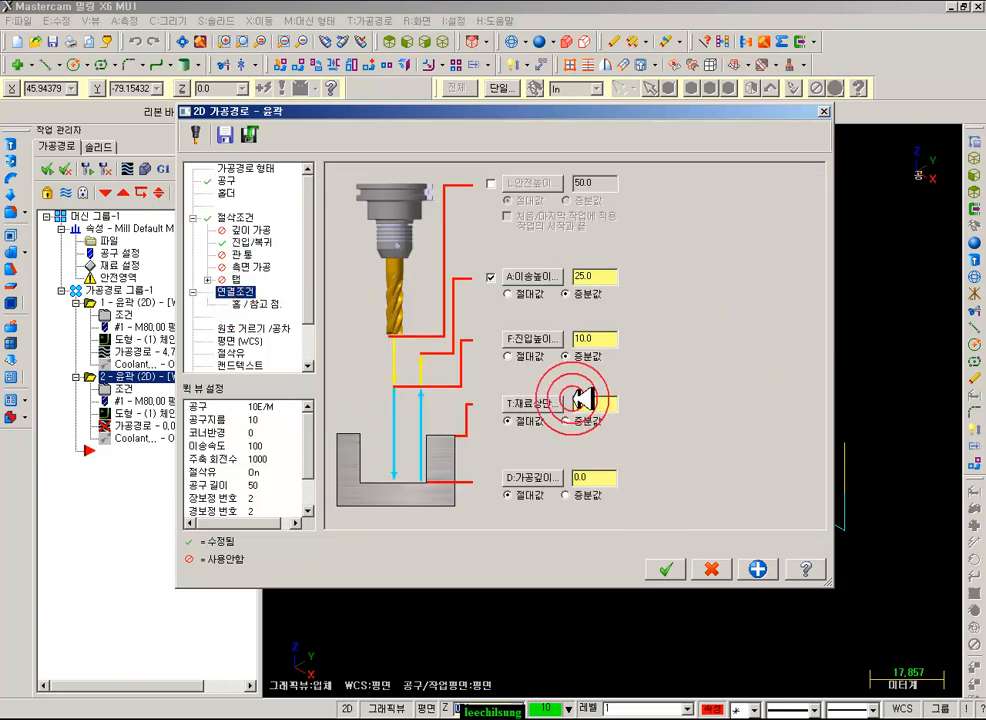
{"action": "key", "text": "Tab"}
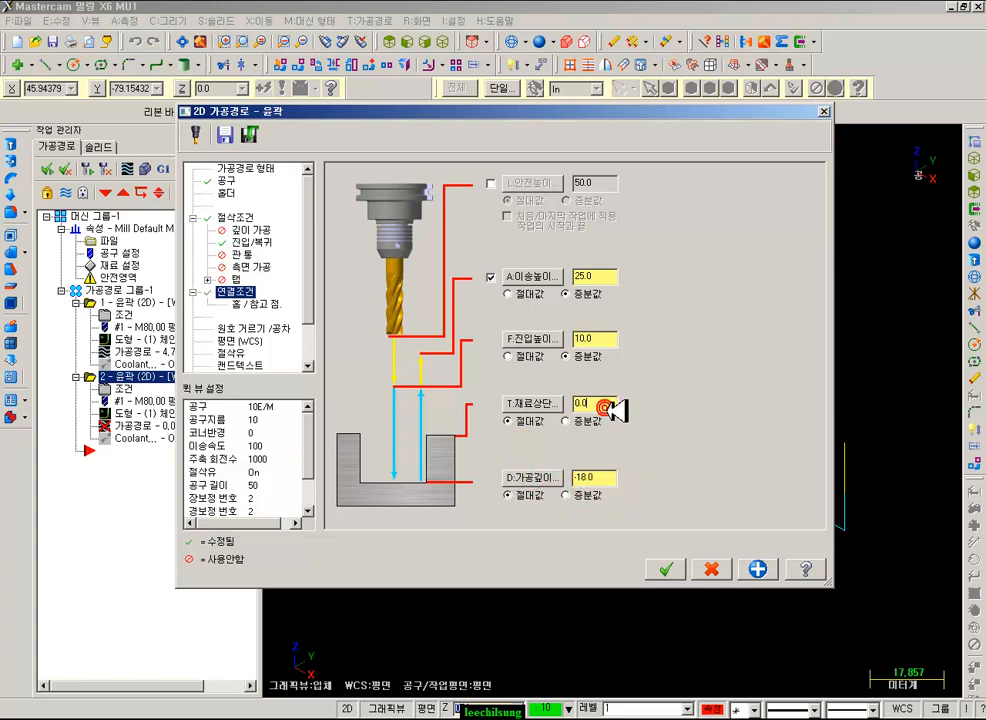
{"action": "left_click", "coordinate": [666, 569]}
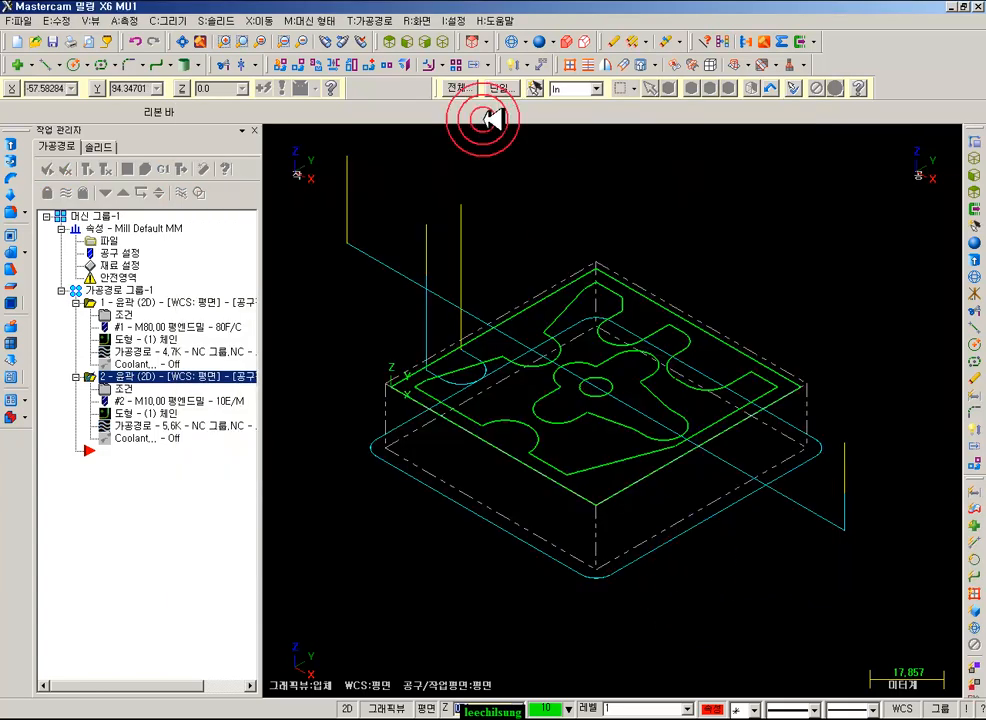
- Backplot the outer contour in top view to examine the end mill's path and its lead-in and lead-out arcs
{"action": "left_click", "coordinate": [392, 41]}
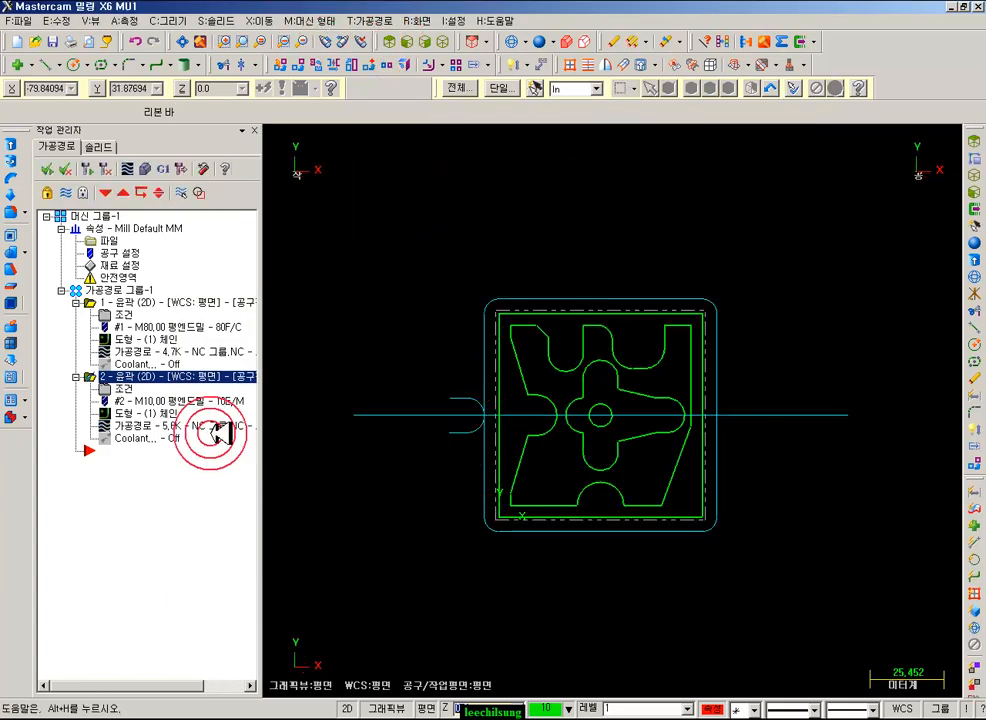
{"action": "left_click", "coordinate": [170, 426]}
{"action": "left_click_drag", "start_coordinate": [502, 136], "coordinate": [874, 197]}
{"action": "scroll", "coordinate": [605, 600], "scroll_direction": "up", "scroll_amount": 2}
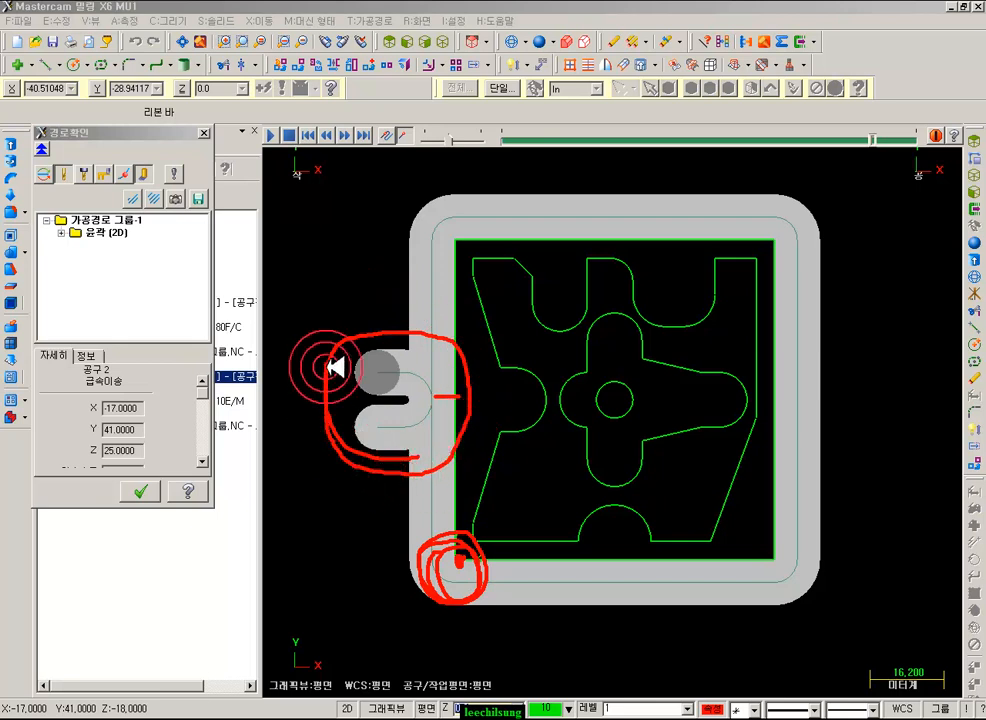
- Turn off entry and exit at the midpoint of closed contours in the lead in/out settings, and regenerate the outer contour toolpath
{"action": "right_click", "coordinate": [394, 145]}
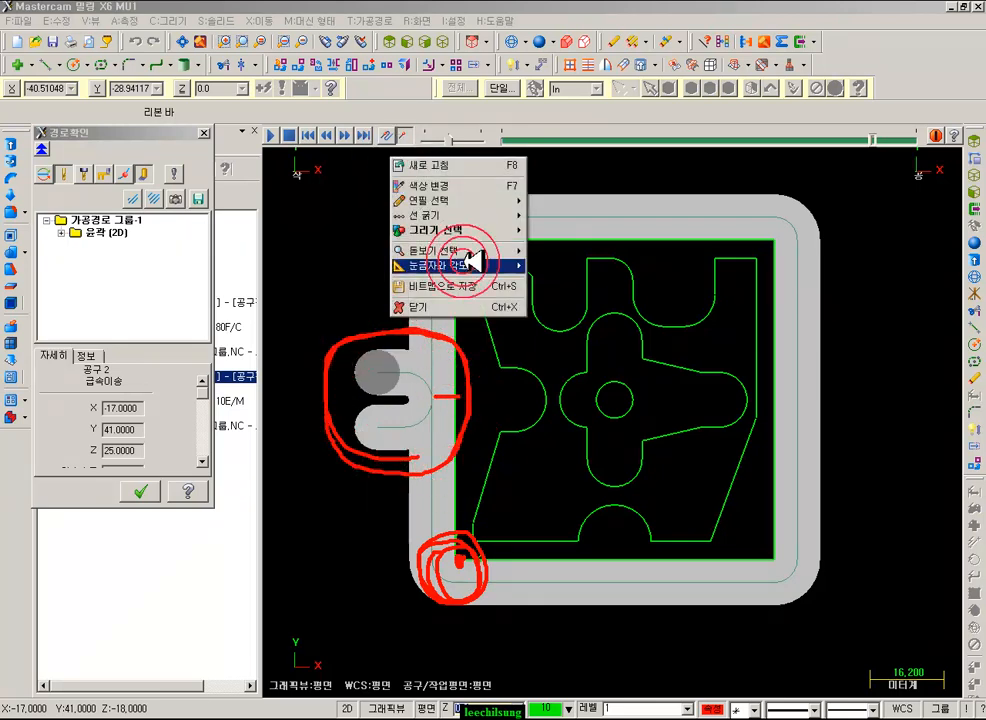
{"action": "left_click", "coordinate": [450, 307]}
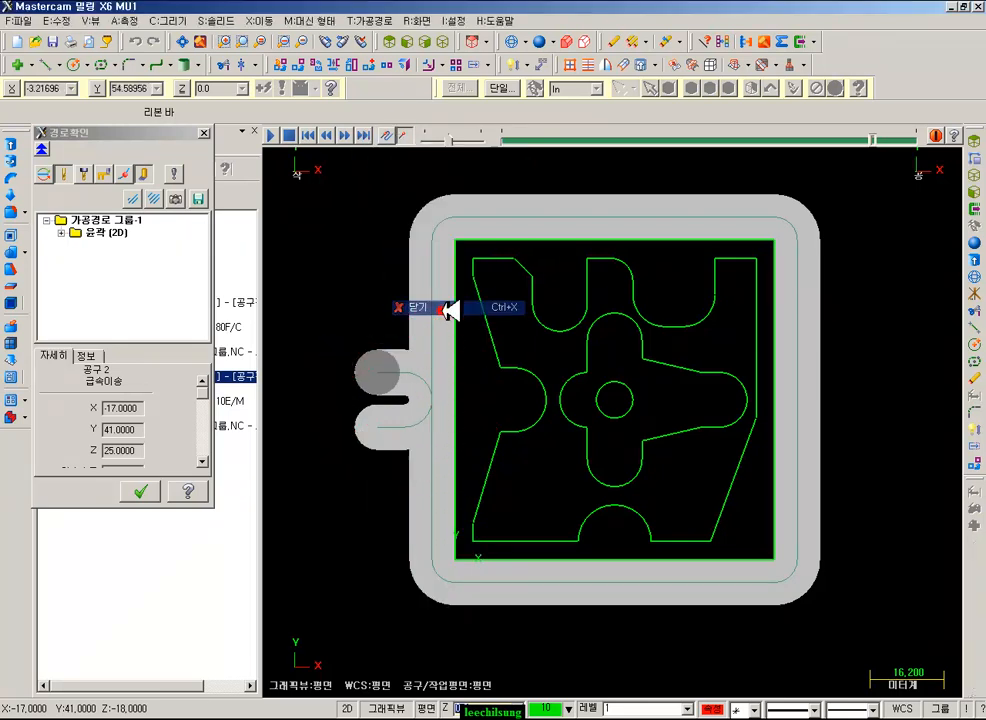
{"action": "left_click", "coordinate": [140, 491]}
{"action": "left_click", "coordinate": [122, 390]}
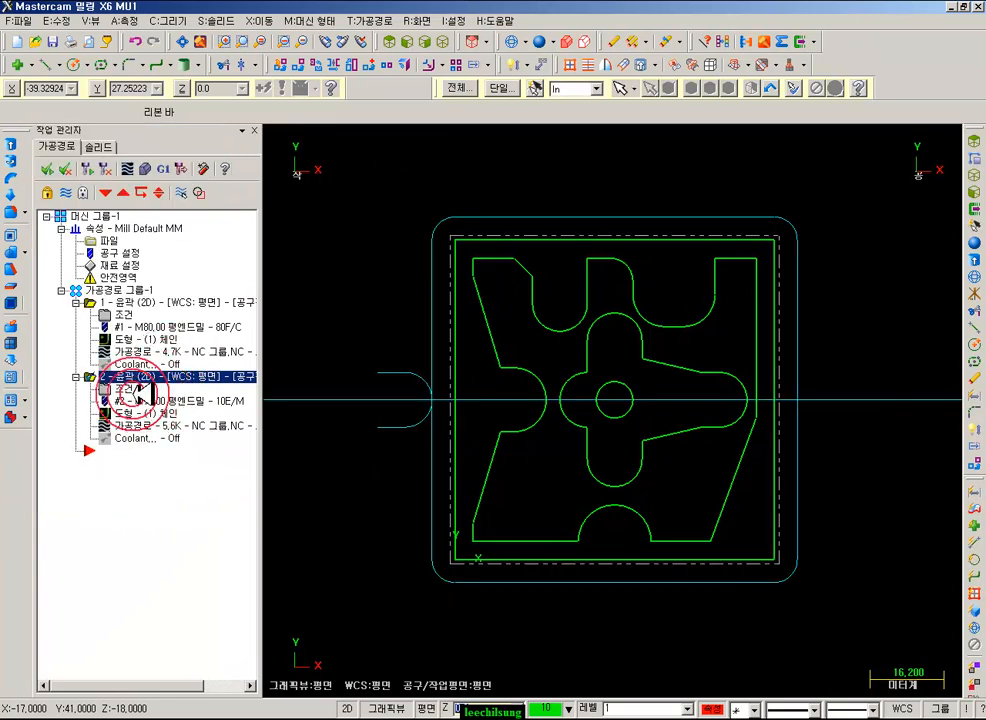
{"action": "left_click", "coordinate": [252, 229]}
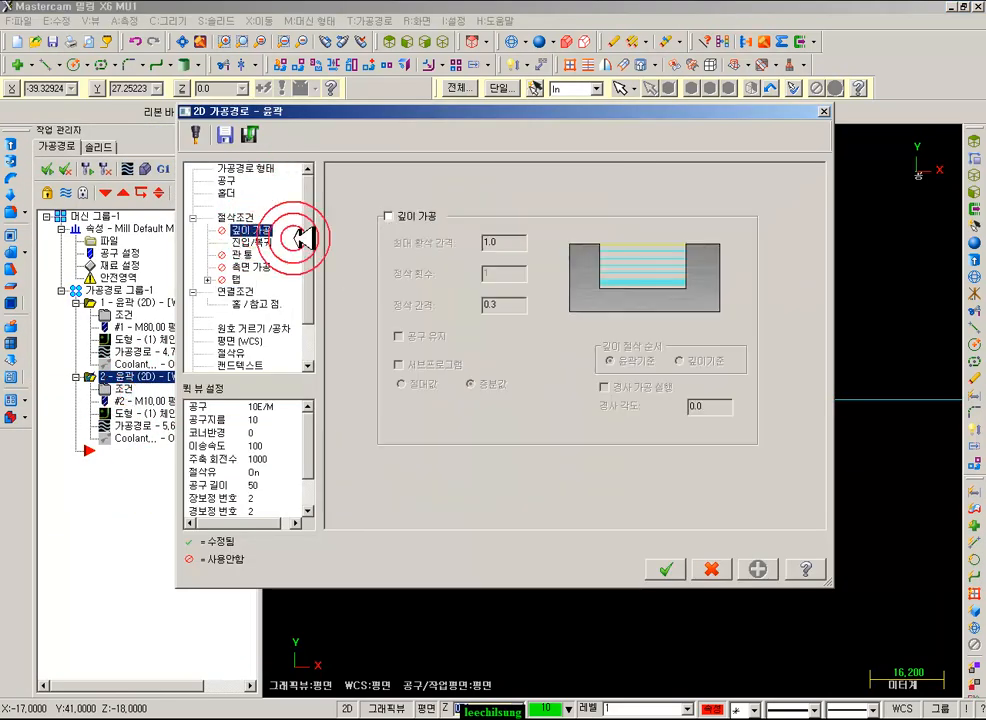
{"action": "left_click", "coordinate": [260, 242]}
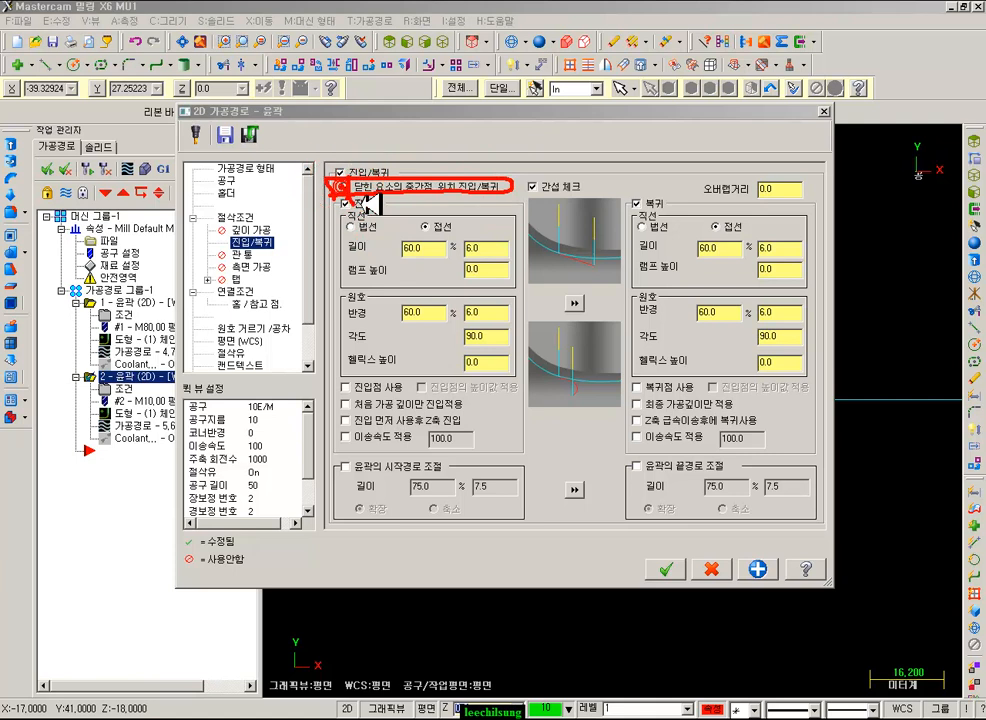
{"action": "right_click", "coordinate": [561, 154]}
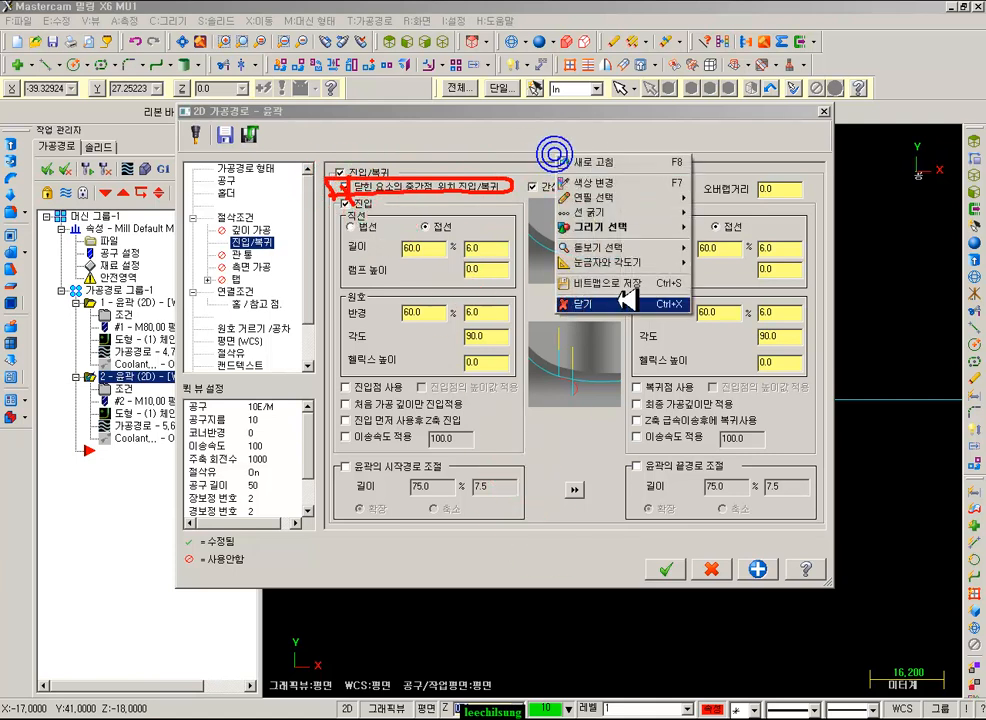
{"action": "left_click", "coordinate": [598, 305]}
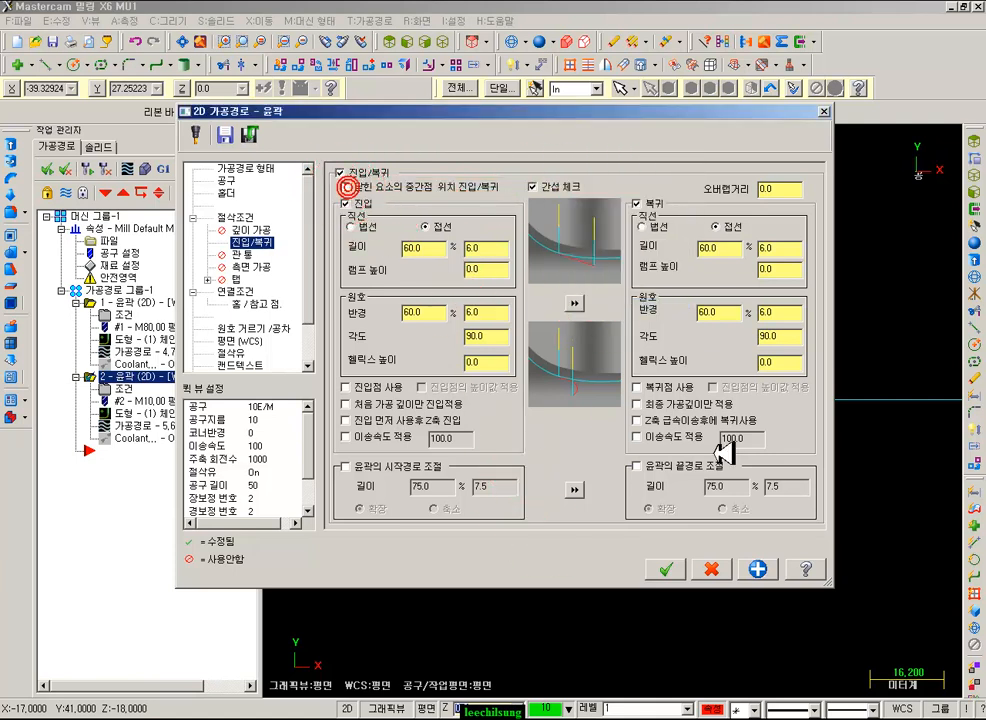
{"action": "left_click", "coordinate": [665, 569]}
{"action": "left_click", "coordinate": [86, 168]}
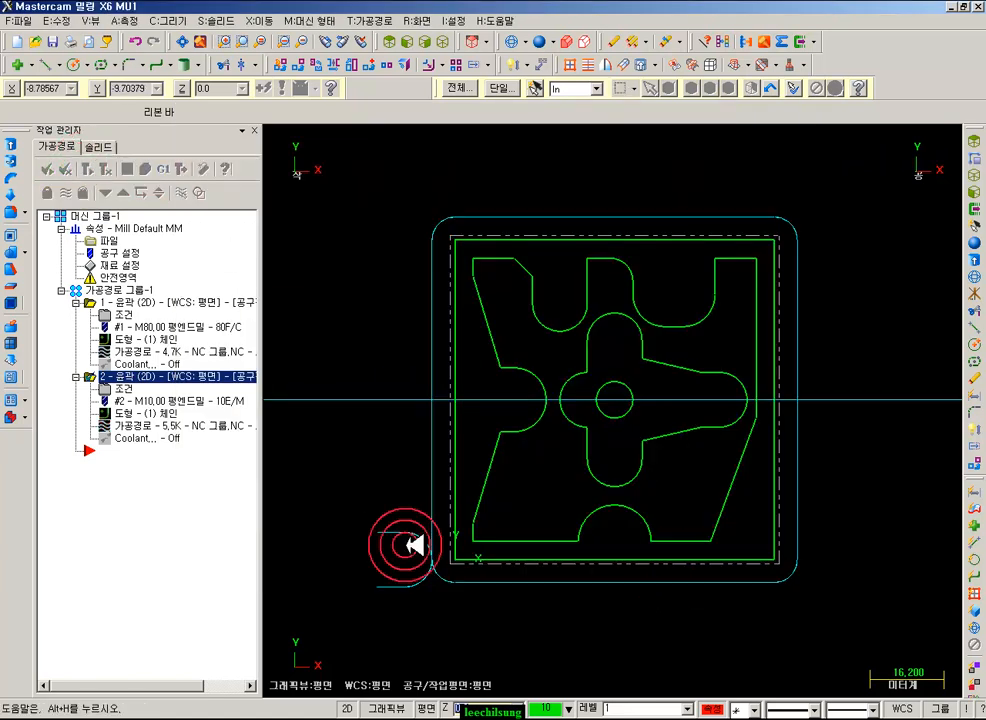
{"action": "scroll", "coordinate": [764, 246], "scroll_direction": "down", "scroll_amount": 1}
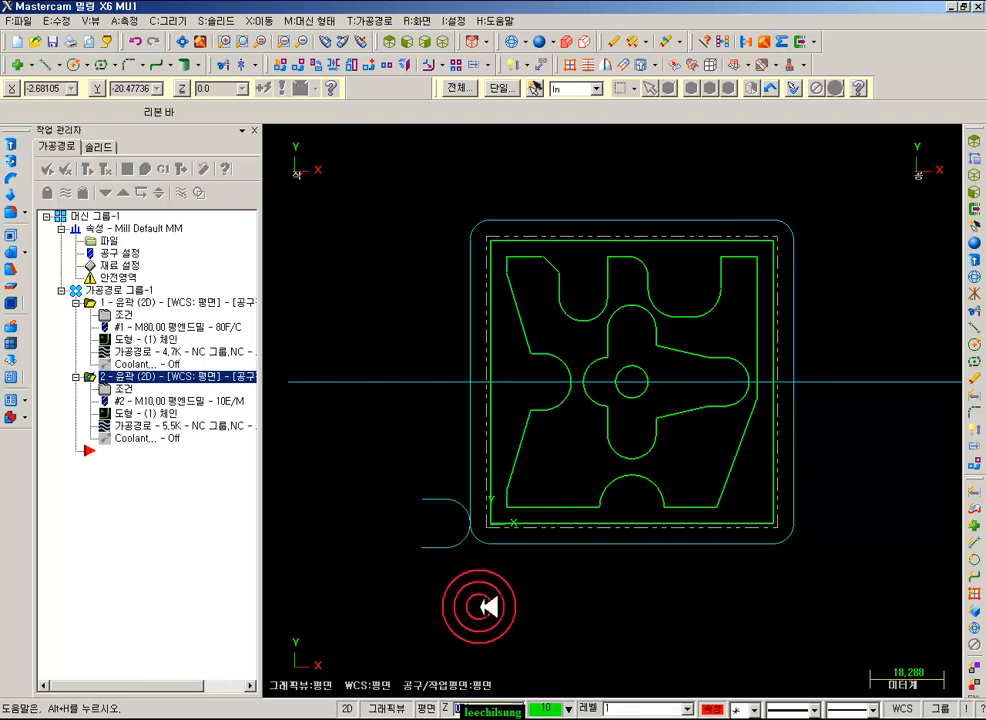
- Set the outer contour's lead-in arc radius to 0 and regenerate the toolpath
{"action": "left_click", "coordinate": [128, 388]}
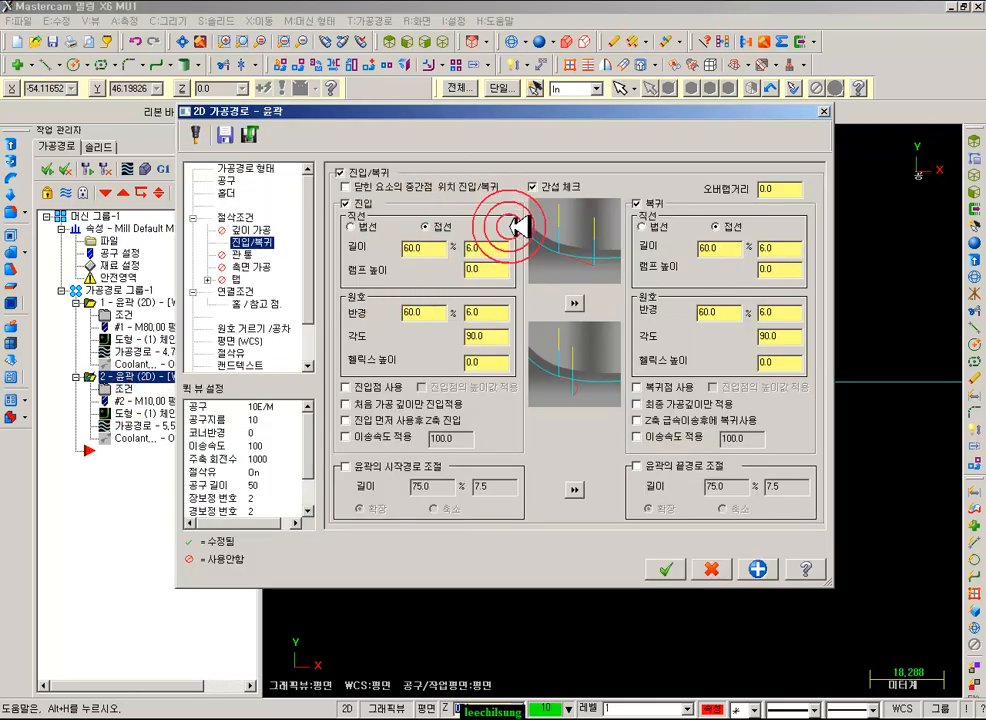
{"action": "left_click", "coordinate": [487, 313]}
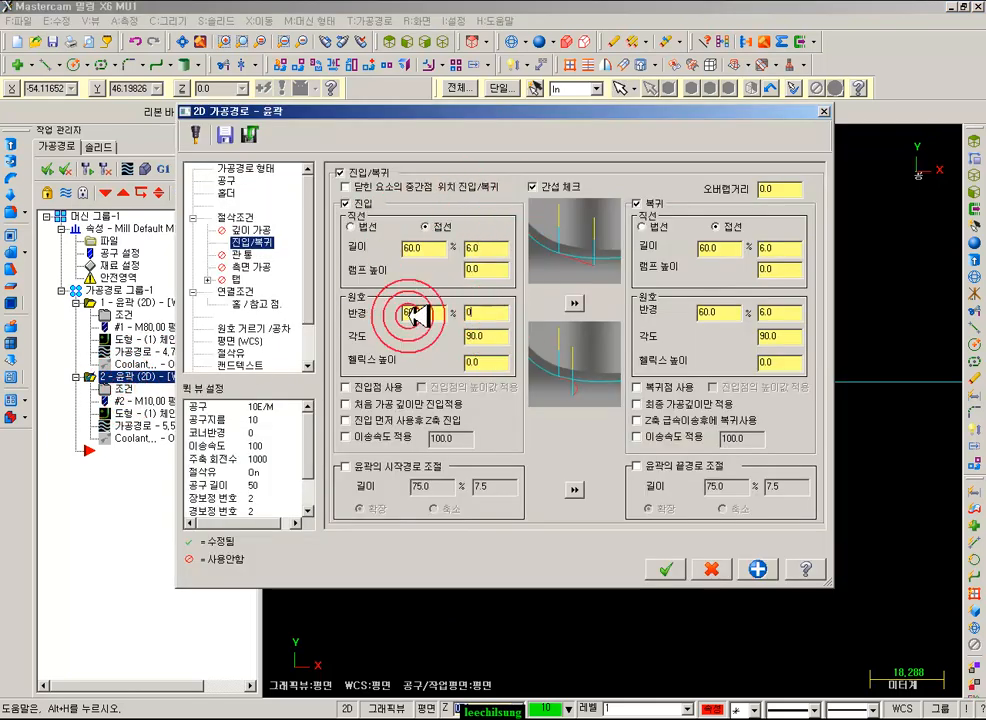
{"action": "left_click", "coordinate": [491, 246]}
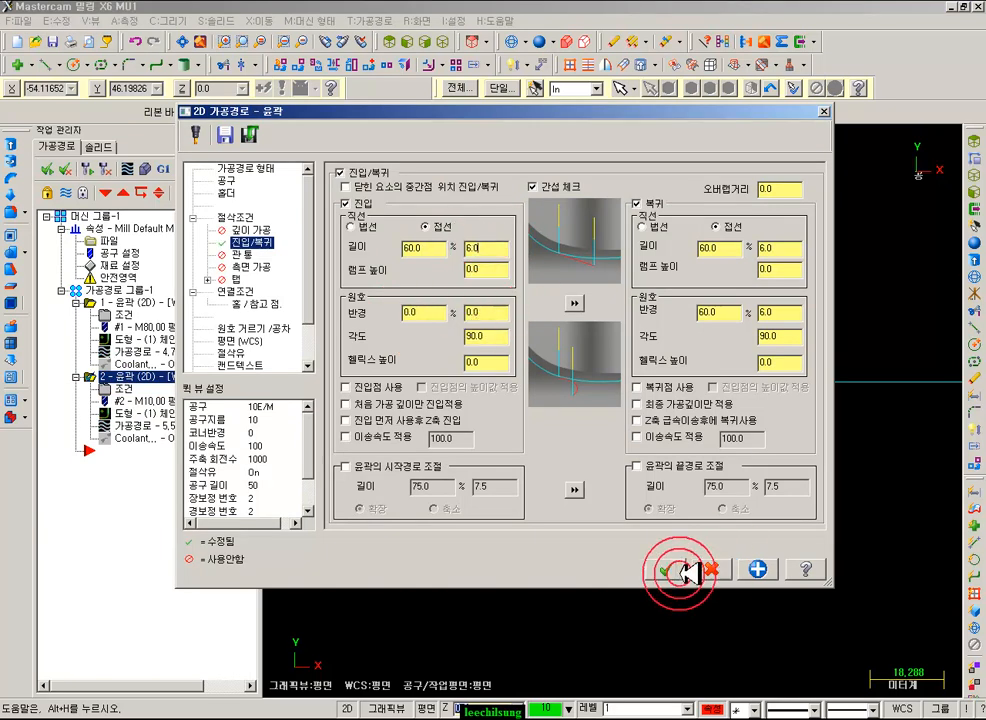
{"action": "left_click", "coordinate": [695, 572]}
{"action": "left_click", "coordinate": [88, 167]}
{"action": "left_click", "coordinate": [447, 515]}
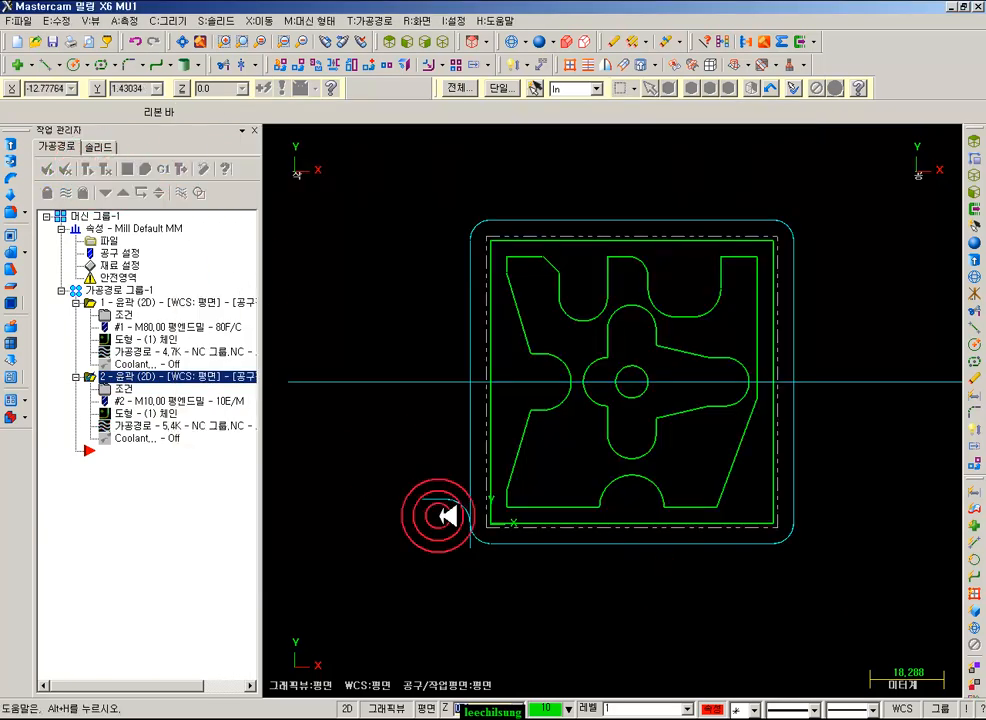
{"action": "scroll", "coordinate": [447, 515], "scroll_direction": "up", "scroll_amount": 1}
- Backplot the outer contour step by step to examine the straight lead-in and the arc lead-out at the corner
{"action": "left_click", "coordinate": [110, 424]}
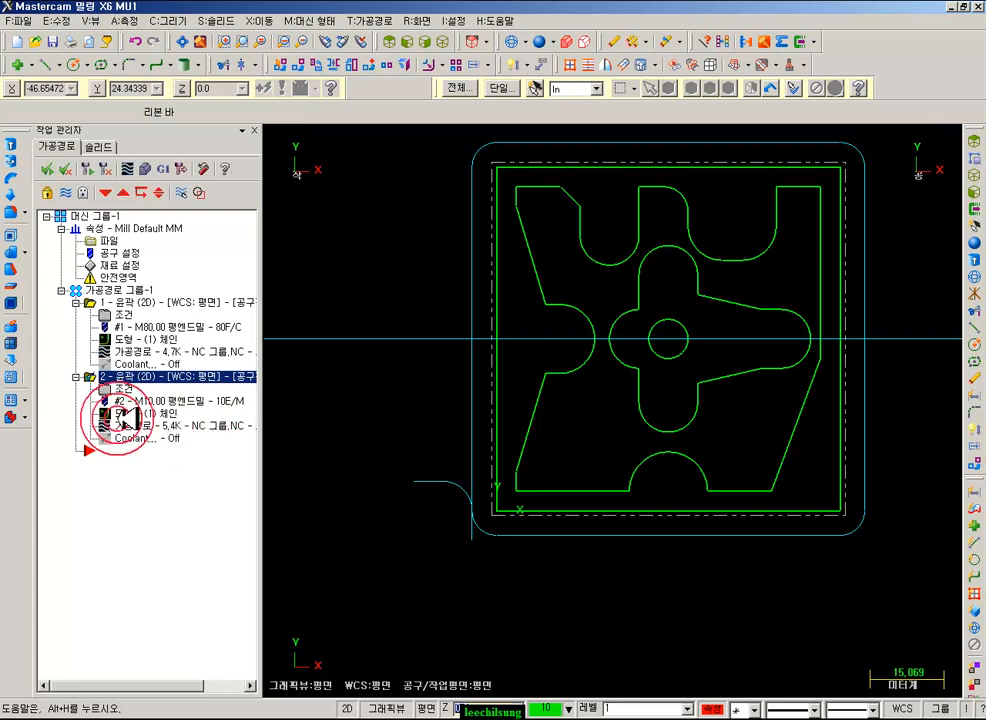
{"action": "scroll", "coordinate": [480, 535], "scroll_direction": "up", "scroll_amount": 1}
{"action": "scroll", "coordinate": [486, 533], "scroll_direction": "down", "scroll_amount": 2}
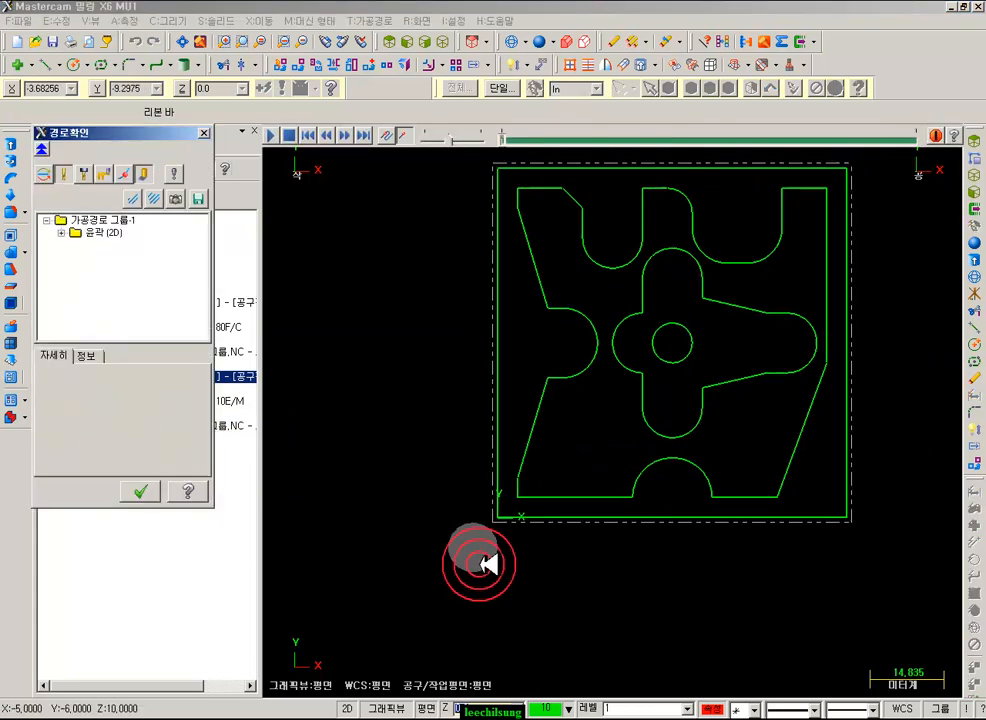
{"action": "key", "text": "s"}
{"action": "key", "text": "s"}
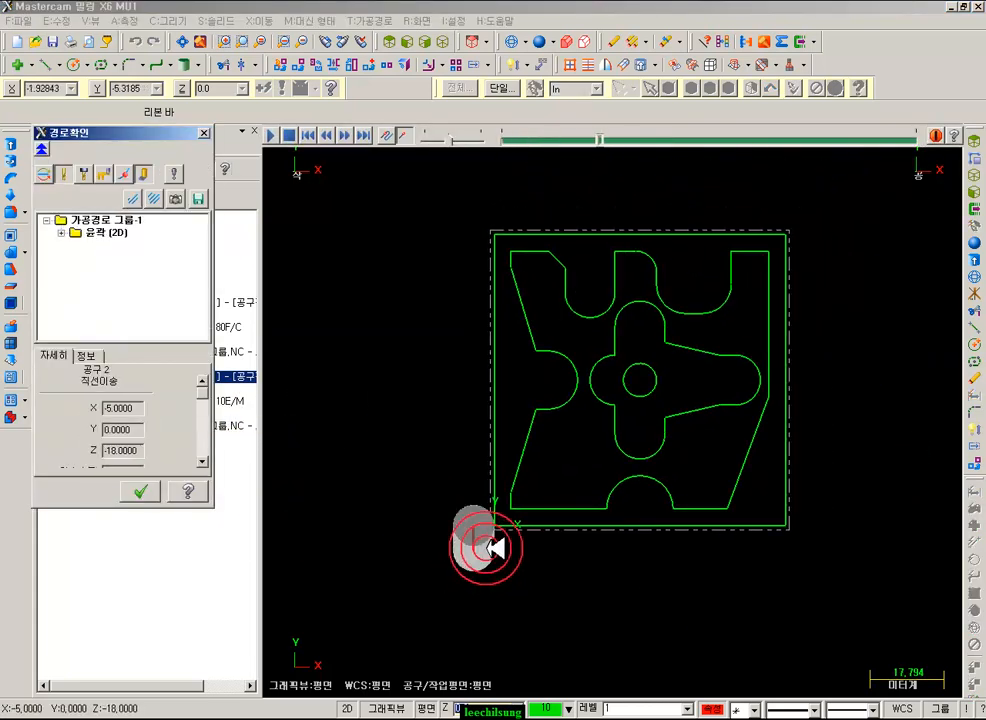
{"action": "key", "text": "s"}
{"action": "key", "text": "s"}
{"action": "key", "text": "s"}
{"action": "key", "text": "s"}
{"action": "key", "text": "s"}
{"action": "key", "text": "s"}
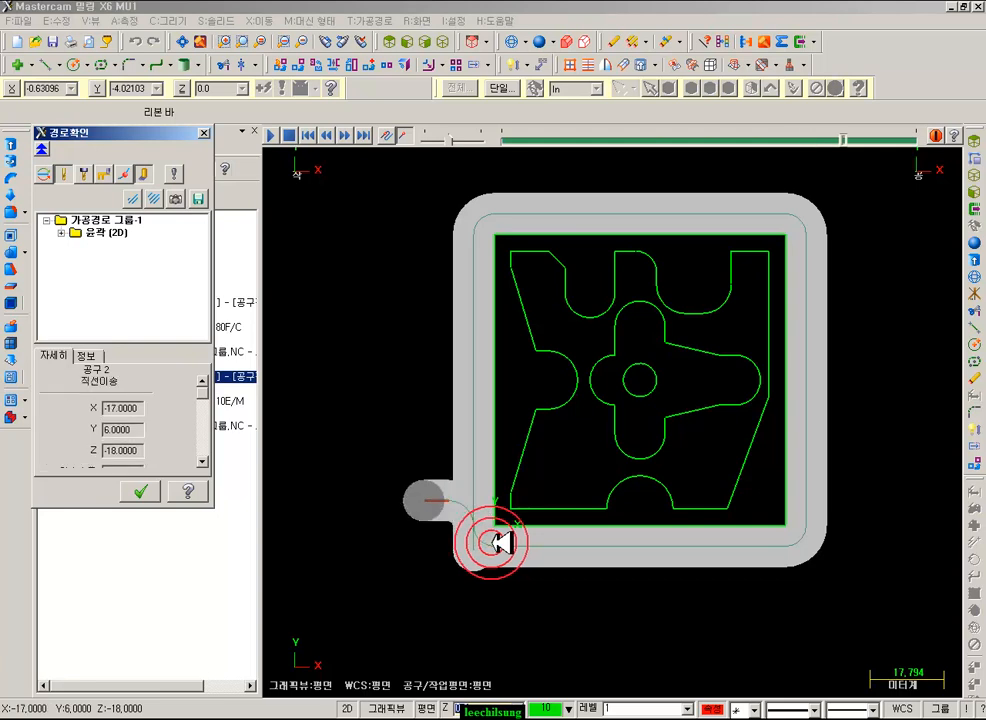
{"action": "scroll", "coordinate": [470, 520], "scroll_direction": "up", "scroll_amount": 3}
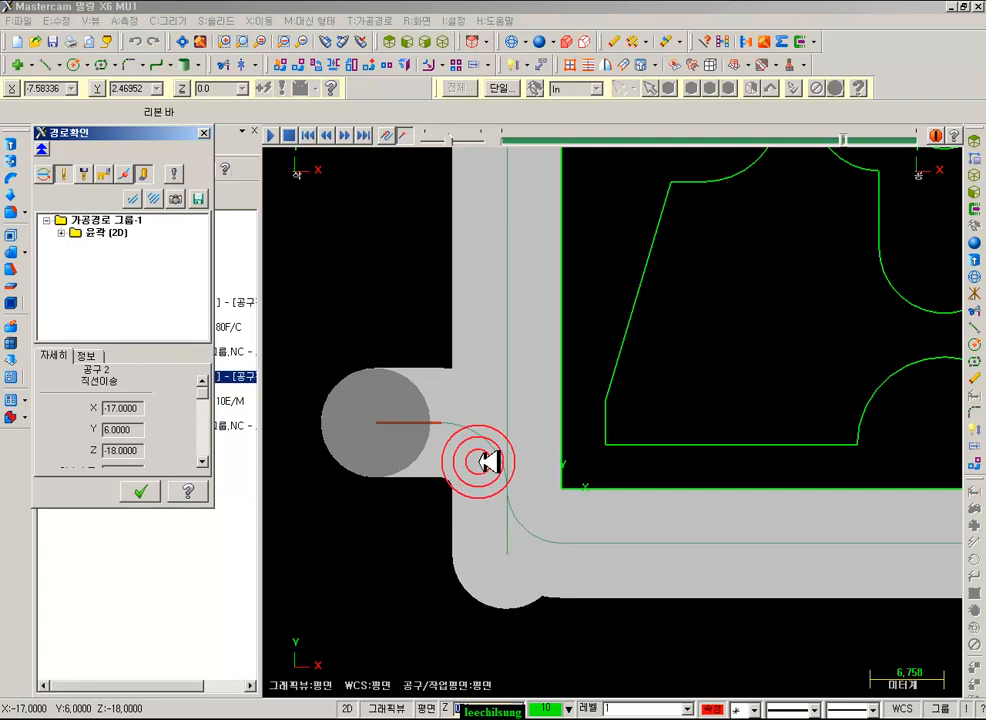
{"action": "left_click", "coordinate": [140, 491]}
- Set the outer contour's lead-out arc radius to 2 mm and line length to 4 mm, and regenerate the toolpath
{"action": "left_click", "coordinate": [124, 389]}
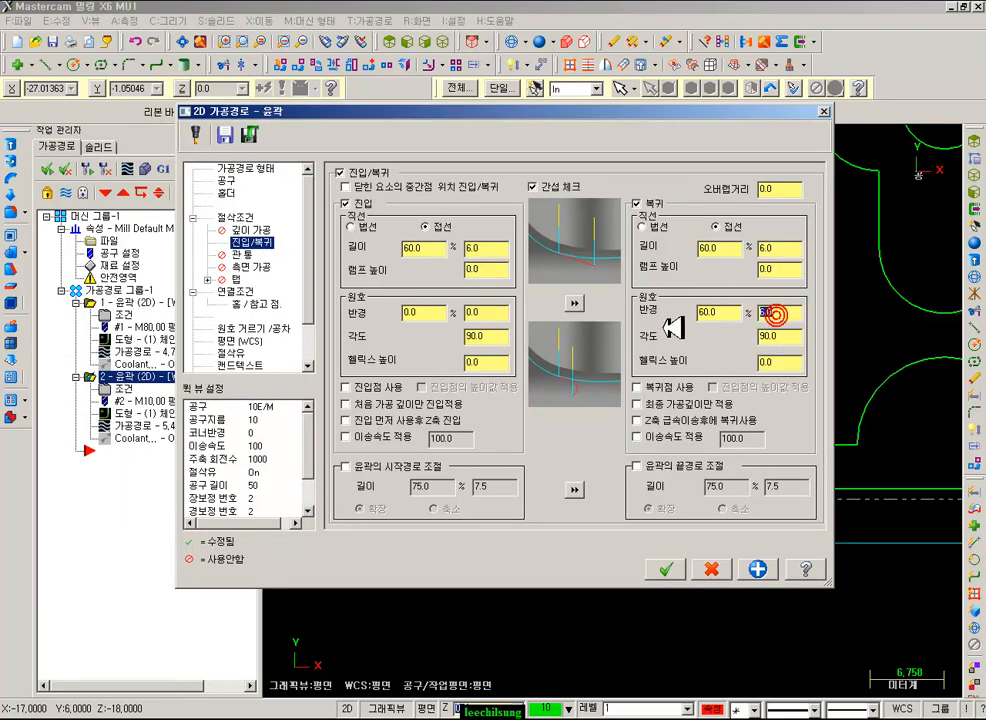
{"action": "type", "text": "2"}
{"action": "left_click_drag", "start_coordinate": [788, 248], "coordinate": [726, 255]}
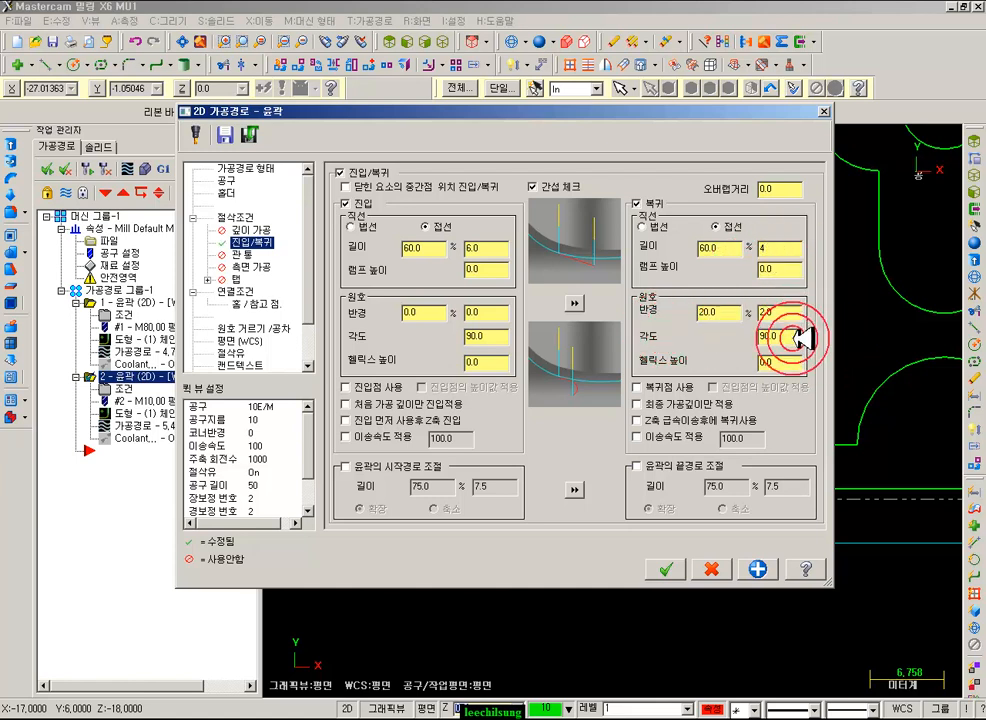
{"action": "left_click", "coordinate": [664, 568]}
{"action": "left_click", "coordinate": [89, 168]}
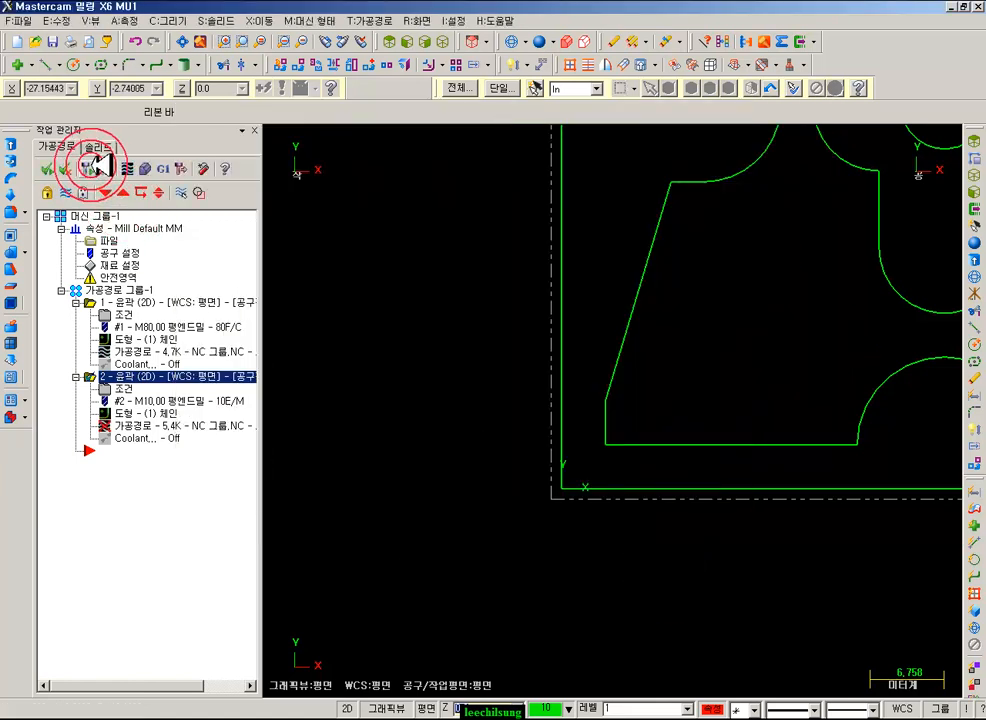
{"action": "left_click", "coordinate": [514, 643]}
- Backplot the regenerated contour to examine the shortened lead-out at the corner and the cut around the whole boundary
{"action": "left_click", "coordinate": [120, 424]}
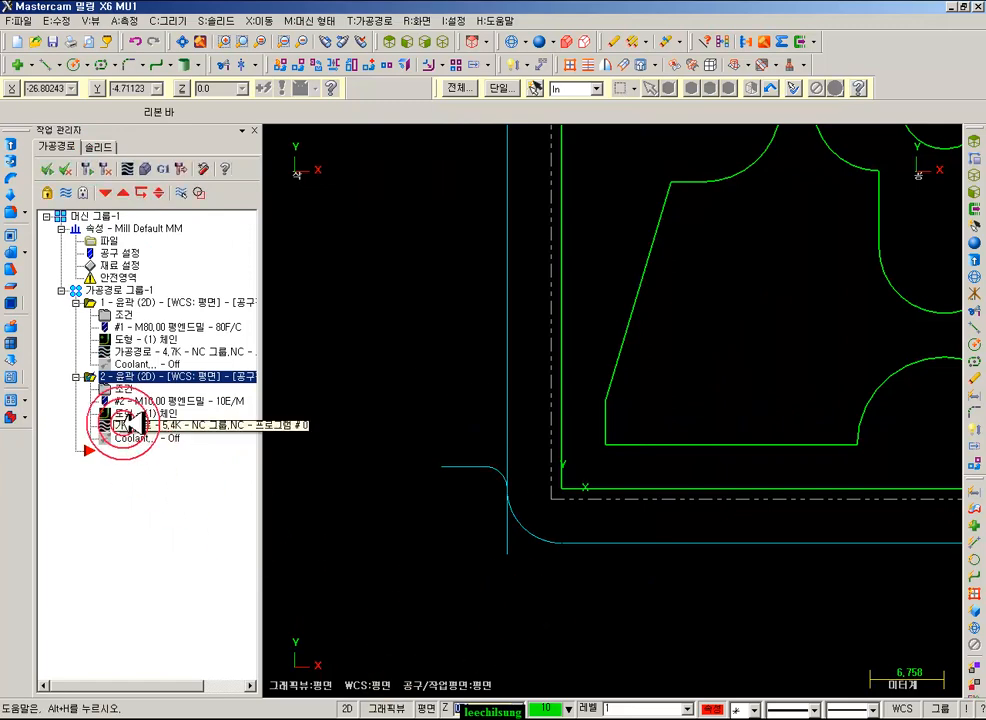
{"action": "left_click", "coordinate": [539, 383]}
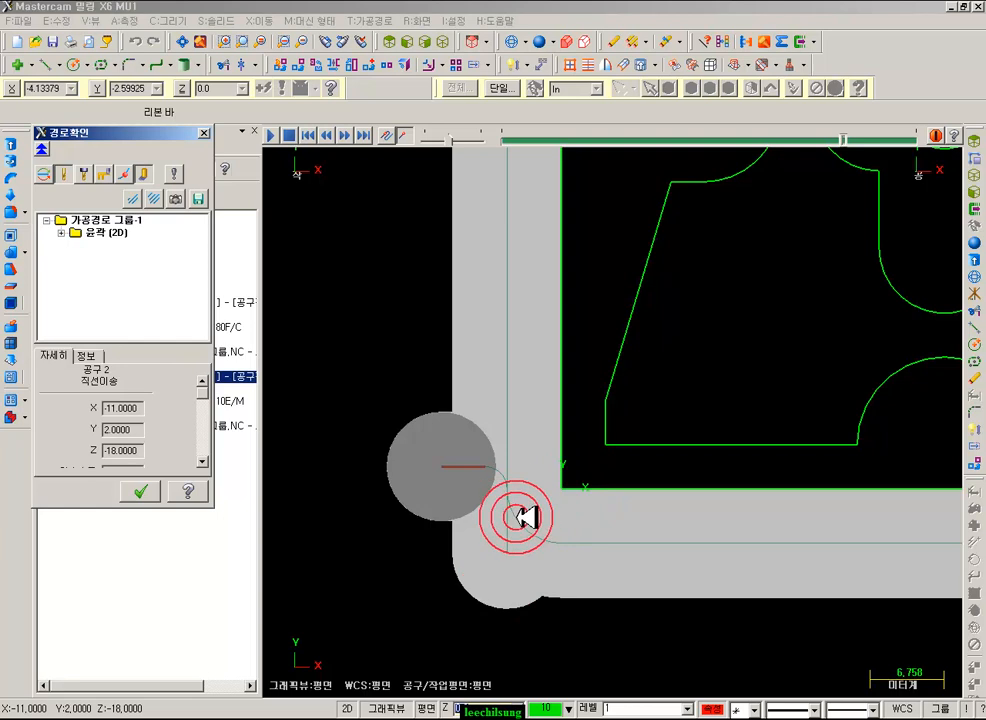
{"action": "scroll", "coordinate": [462, 577], "scroll_direction": "down", "scroll_amount": 5}
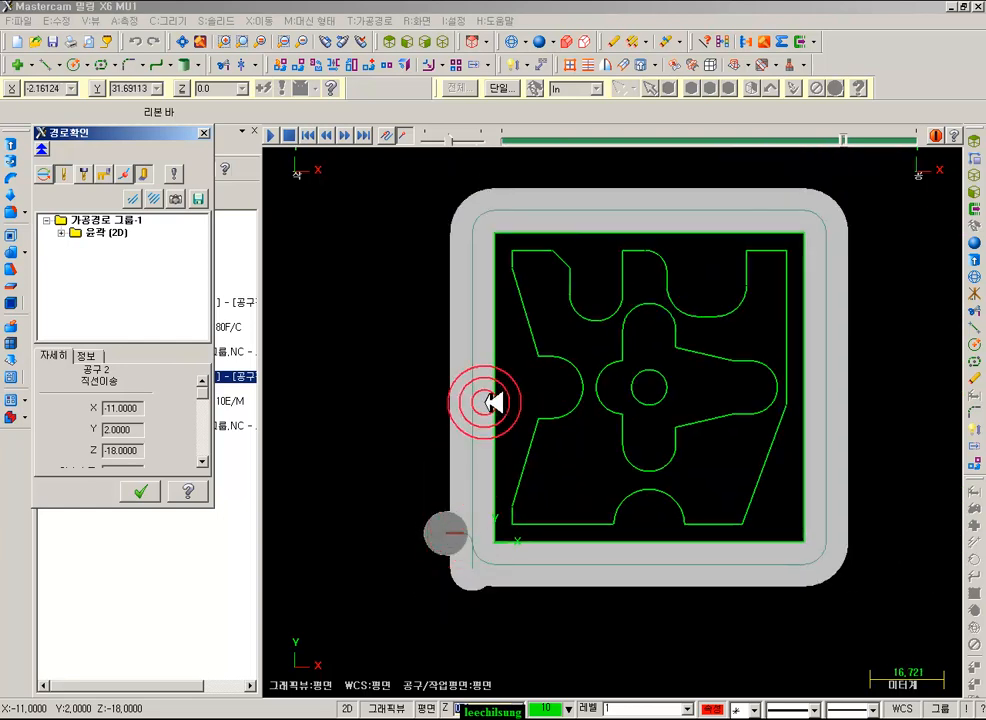
{"action": "scroll", "coordinate": [722, 343], "scroll_direction": "up", "scroll_amount": 1}
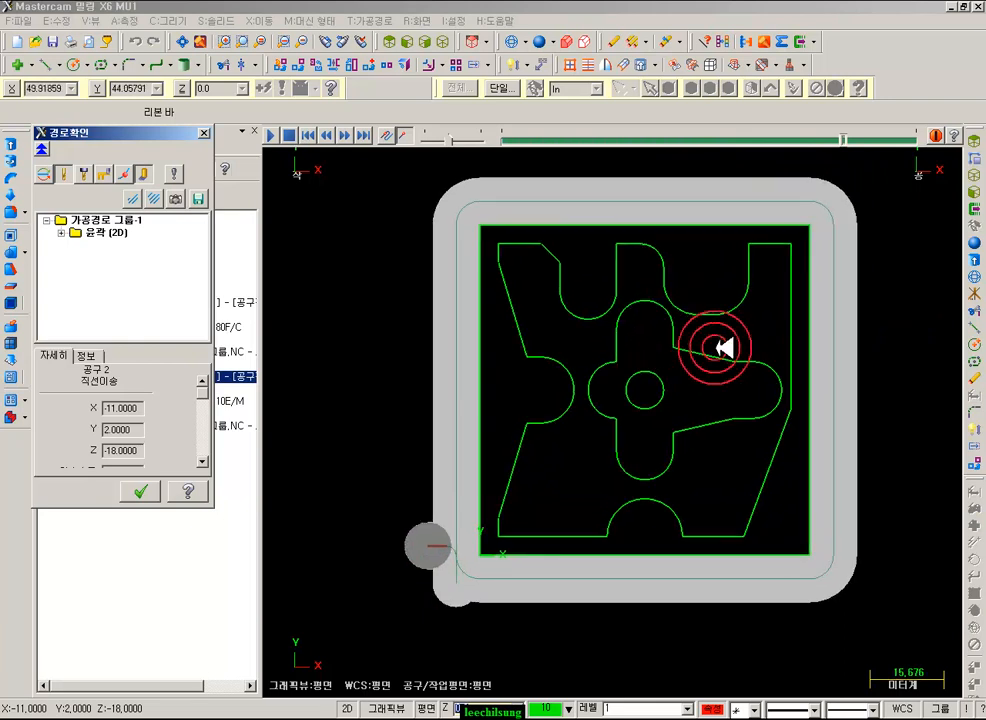
{"action": "left_click", "coordinate": [140, 492]}
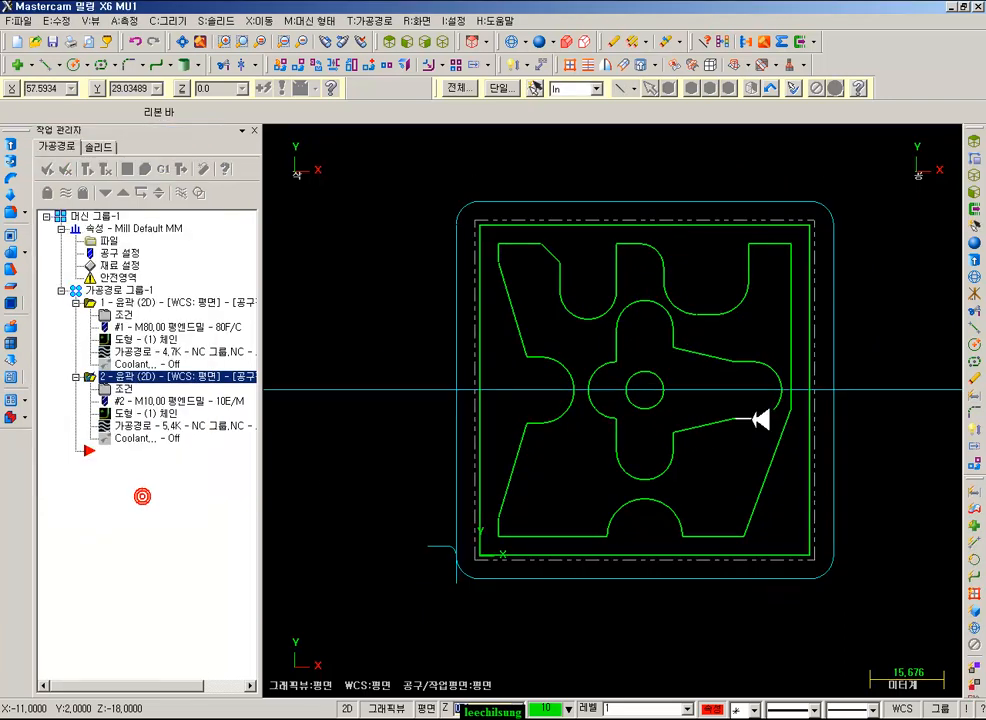
- Enable depth cuts for the outer contour with a maximum rough step of 10.0 and 0 finish cuts, and check the linking heights
{"action": "left_click", "coordinate": [472, 41]}
{"action": "scroll", "coordinate": [378, 457], "scroll_direction": "up", "scroll_amount": 5}
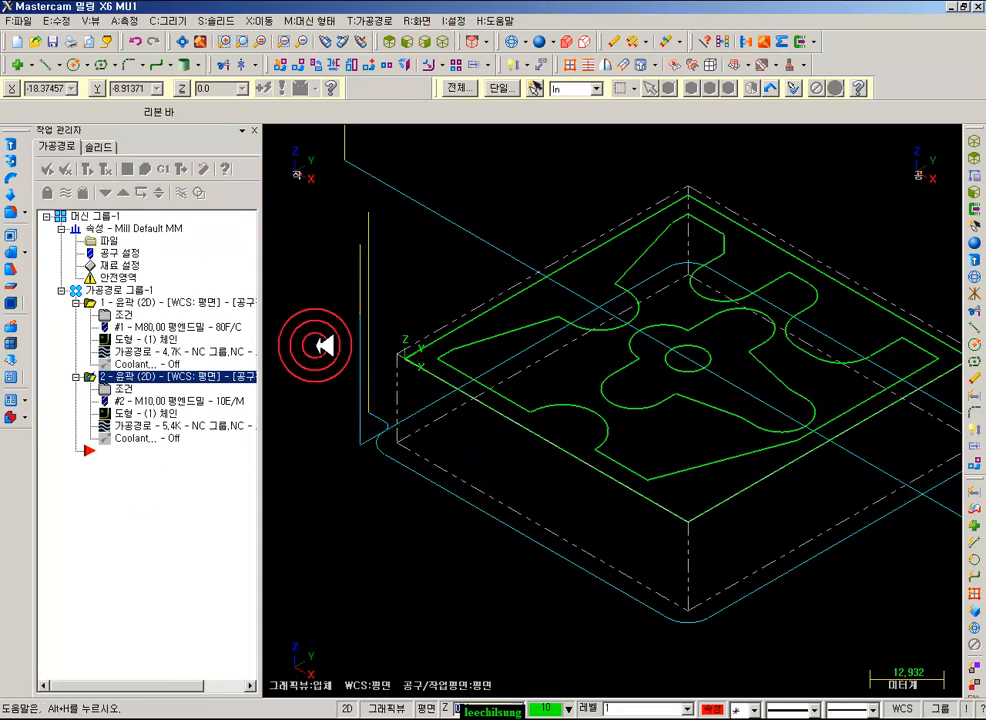
{"action": "left_click", "coordinate": [104, 388]}
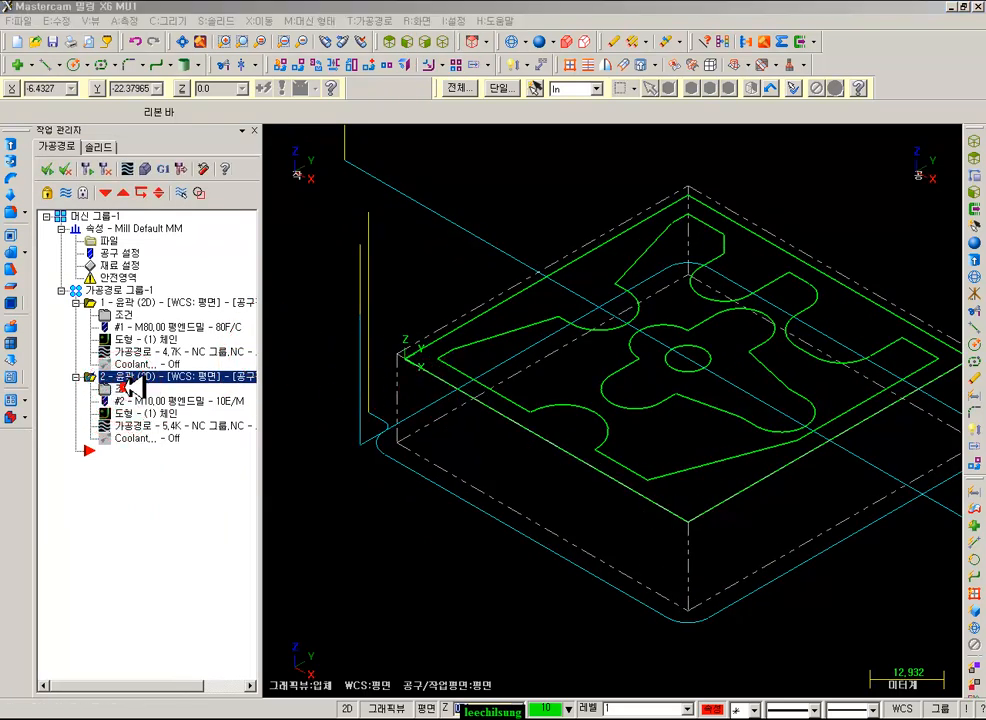
{"action": "left_click", "coordinate": [262, 222]}
{"action": "left_click", "coordinate": [388, 216]}
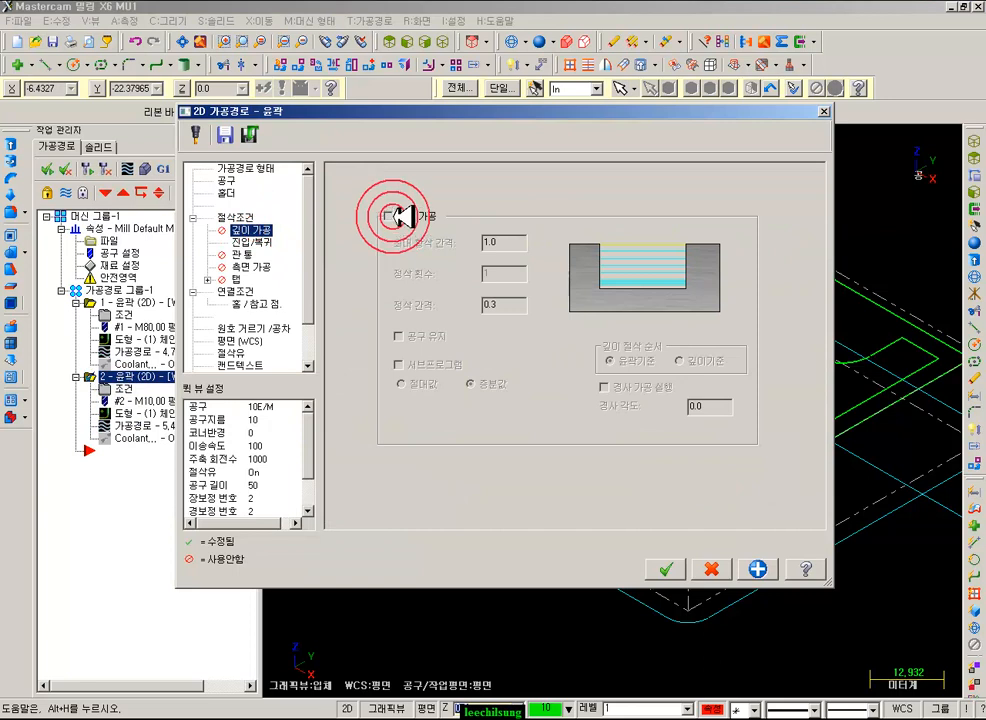
{"action": "left_click", "coordinate": [520, 241]}
{"action": "double_click", "coordinate": [516, 241]}
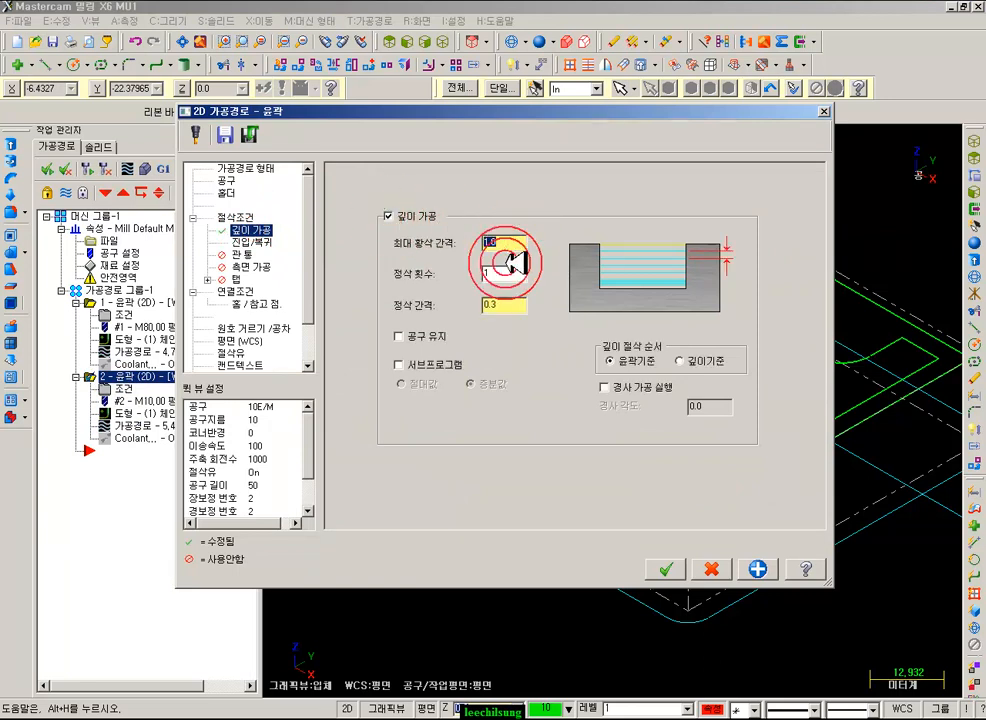
{"action": "left_click", "coordinate": [507, 272]}
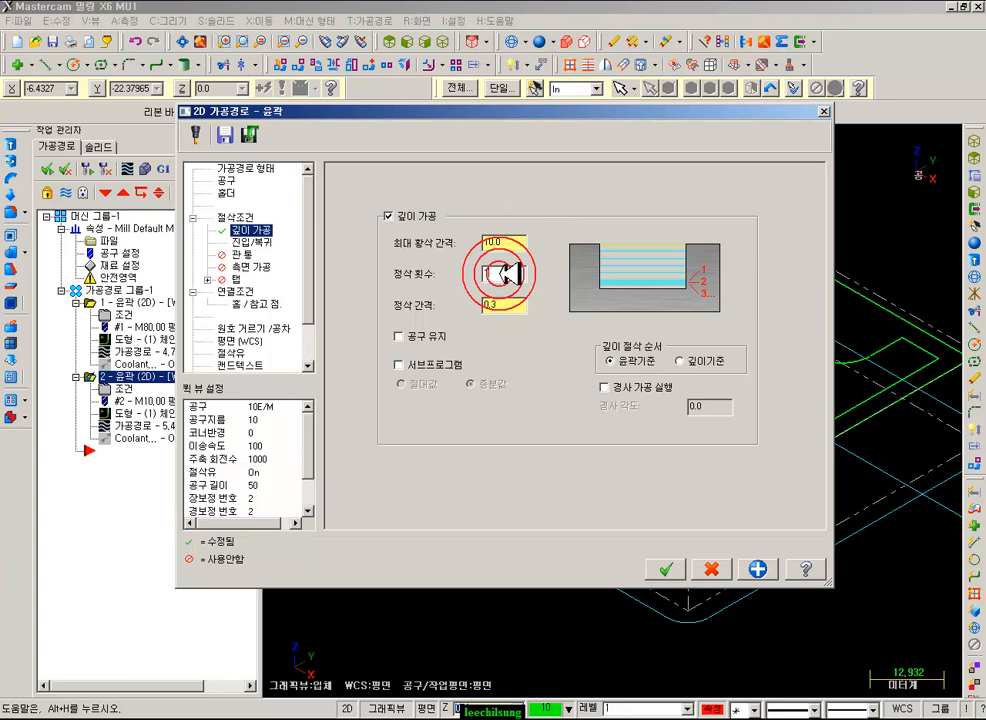
{"action": "left_click", "coordinate": [412, 289]}
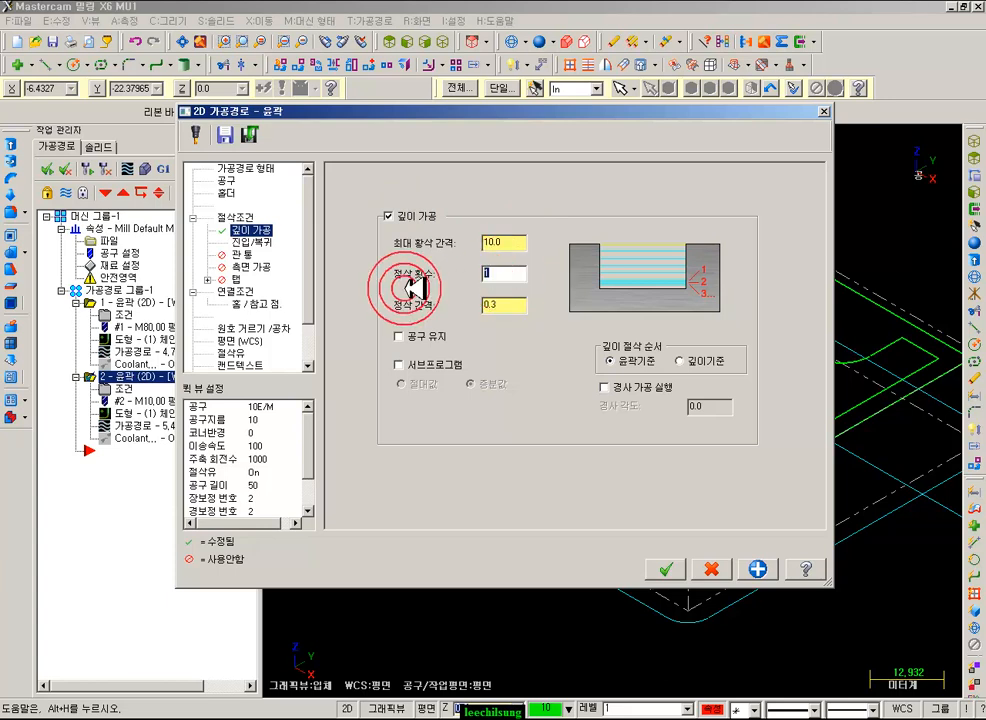
{"action": "left_click", "coordinate": [512, 241]}
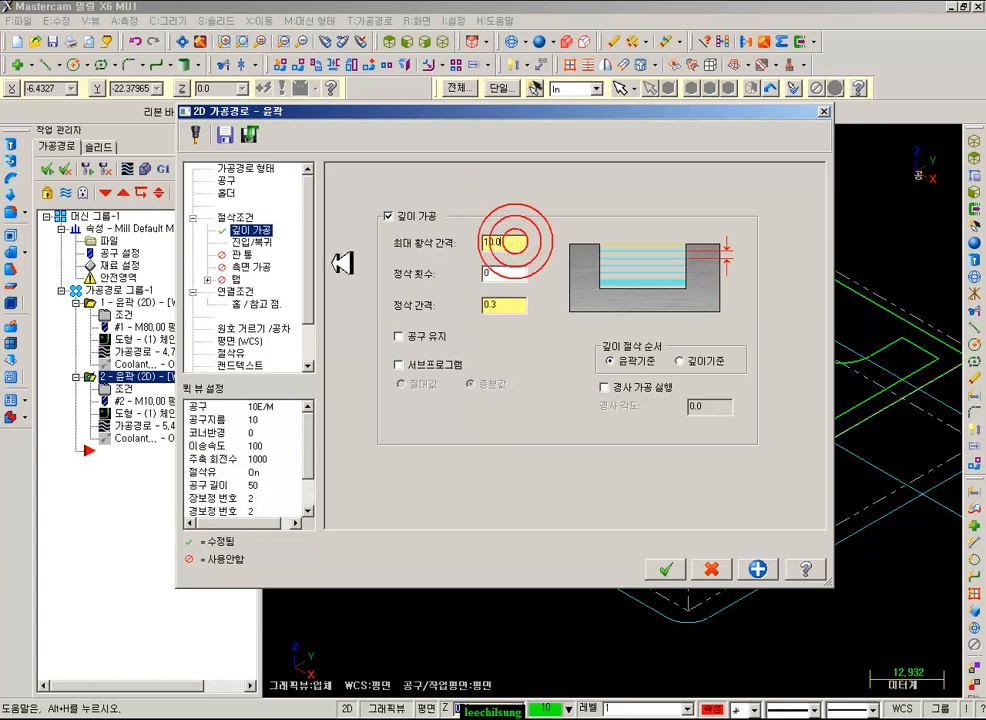
{"action": "left_click", "coordinate": [255, 290]}
{"action": "left_click", "coordinate": [590, 404]}
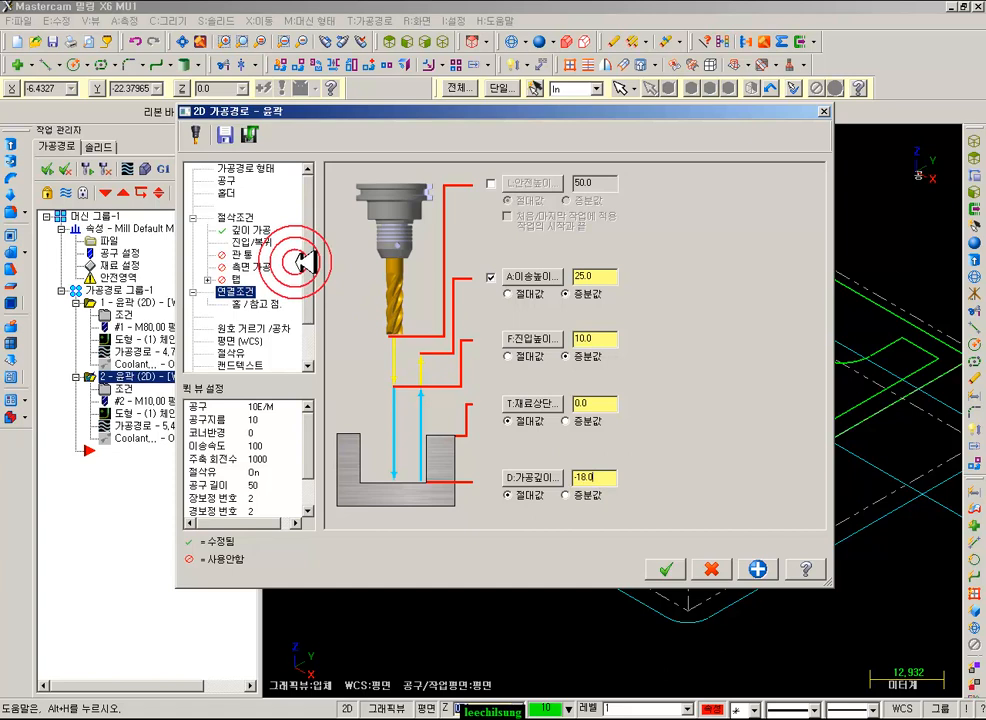
- Enable side passes for the outer contour: one 5.0 rough, one 0.5 finish at final depth only, keeping the tool down
{"action": "left_click", "coordinate": [250, 267]}
{"action": "left_click", "coordinate": [358, 189]}
{"action": "left_click", "coordinate": [501, 301]}
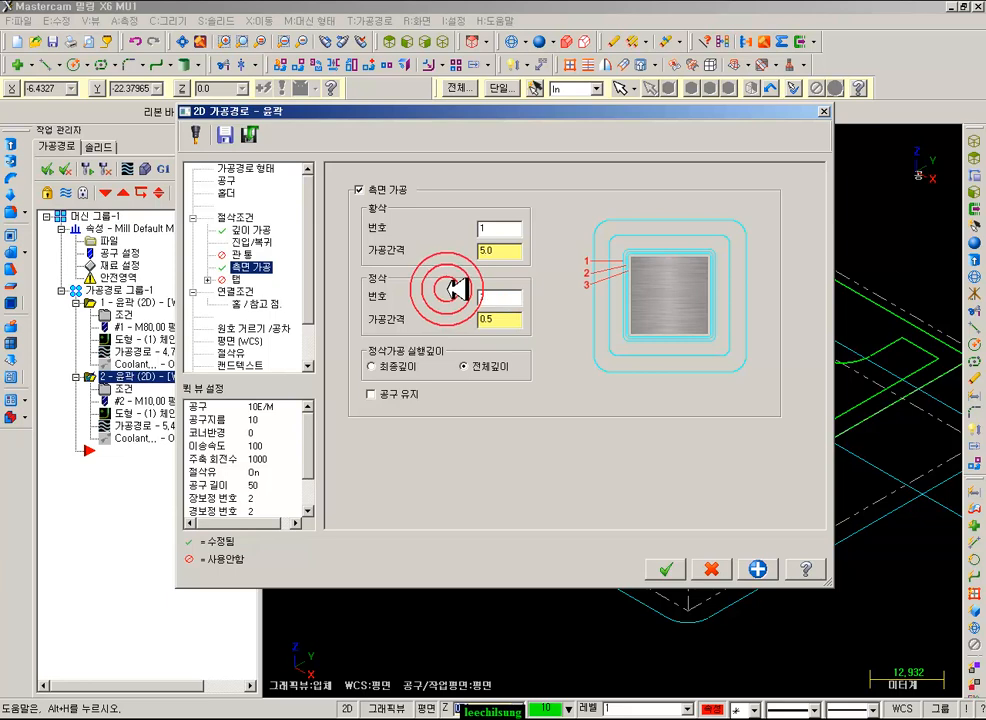
{"action": "left_click", "coordinate": [506, 293]}
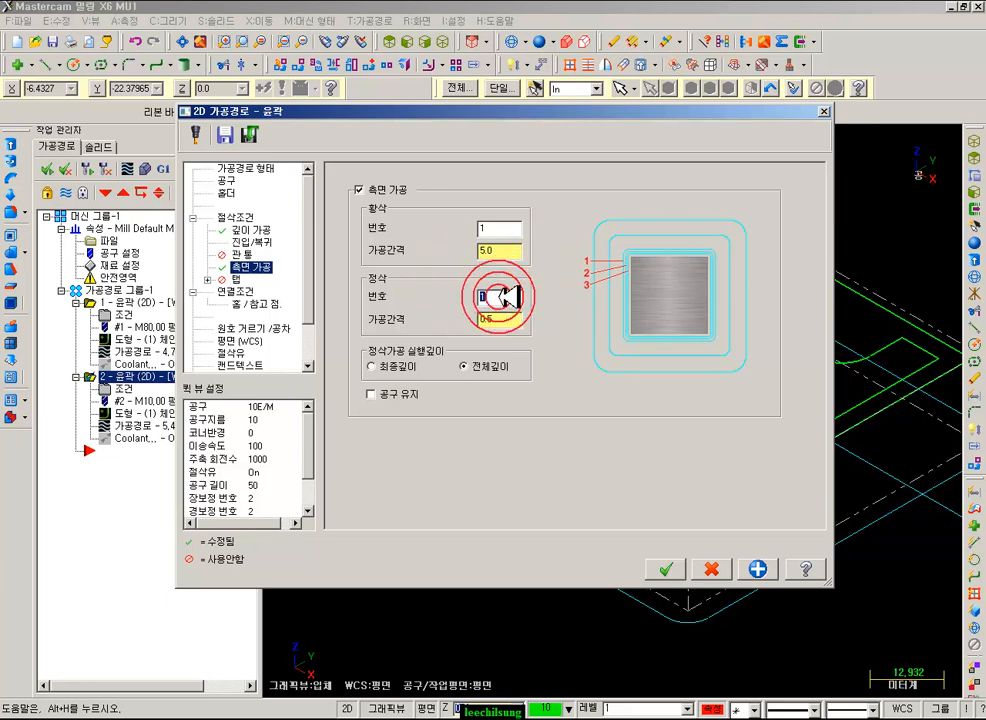
{"action": "left_click", "coordinate": [371, 366]}
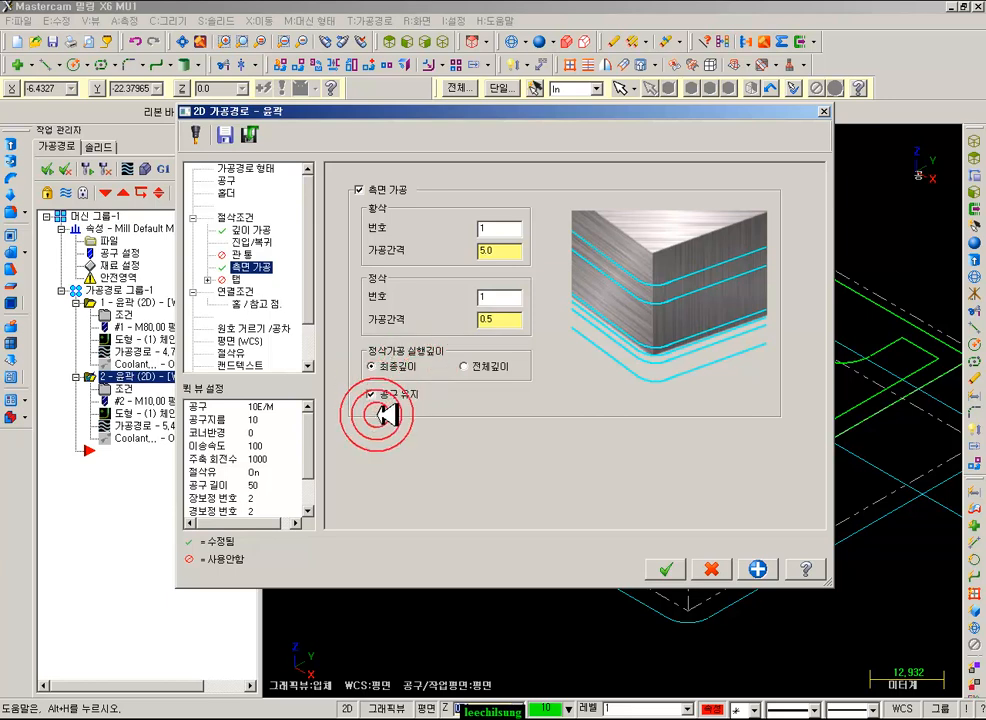
- Keep the tool down between the contour's depth cuts, accept the parameters and regenerate the toolpath
{"action": "left_click", "coordinate": [254, 230]}
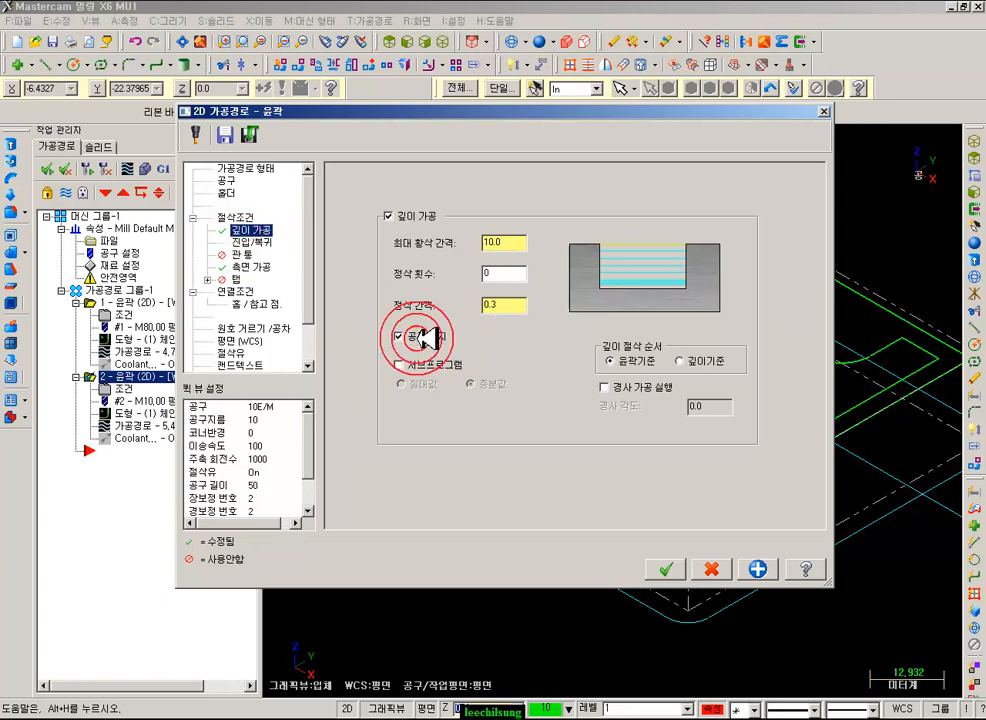
{"action": "left_click", "coordinate": [666, 569]}
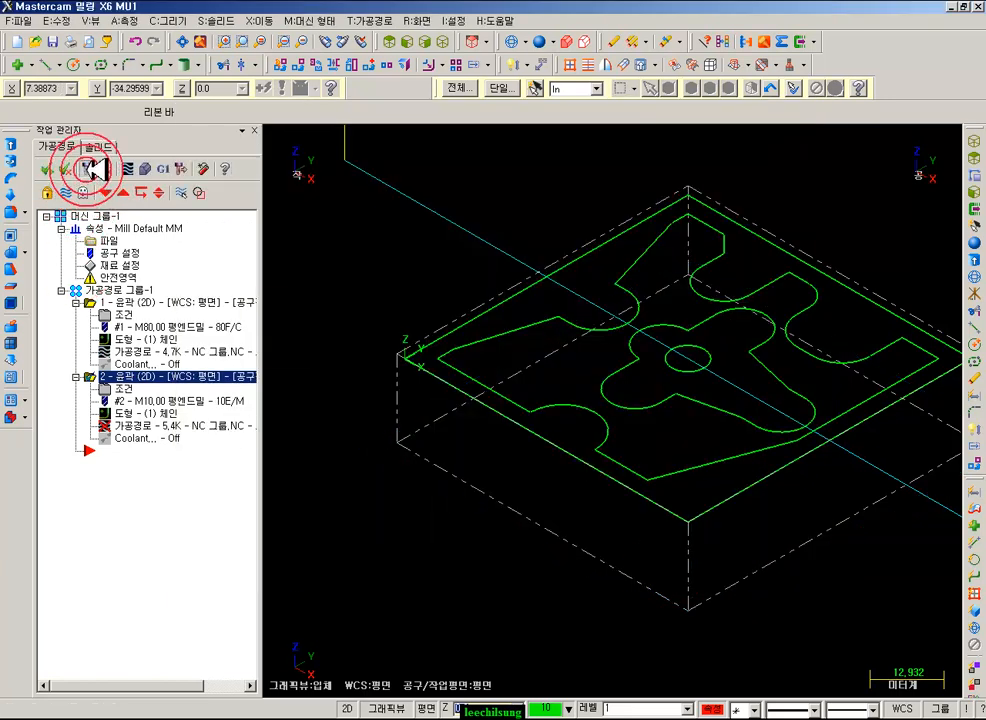
{"action": "left_click", "coordinate": [87, 171]}
- Backplot the outer contour through the first depth to examine the lead-out and the plunge to the second depth at the corner
{"action": "left_click", "coordinate": [148, 424]}
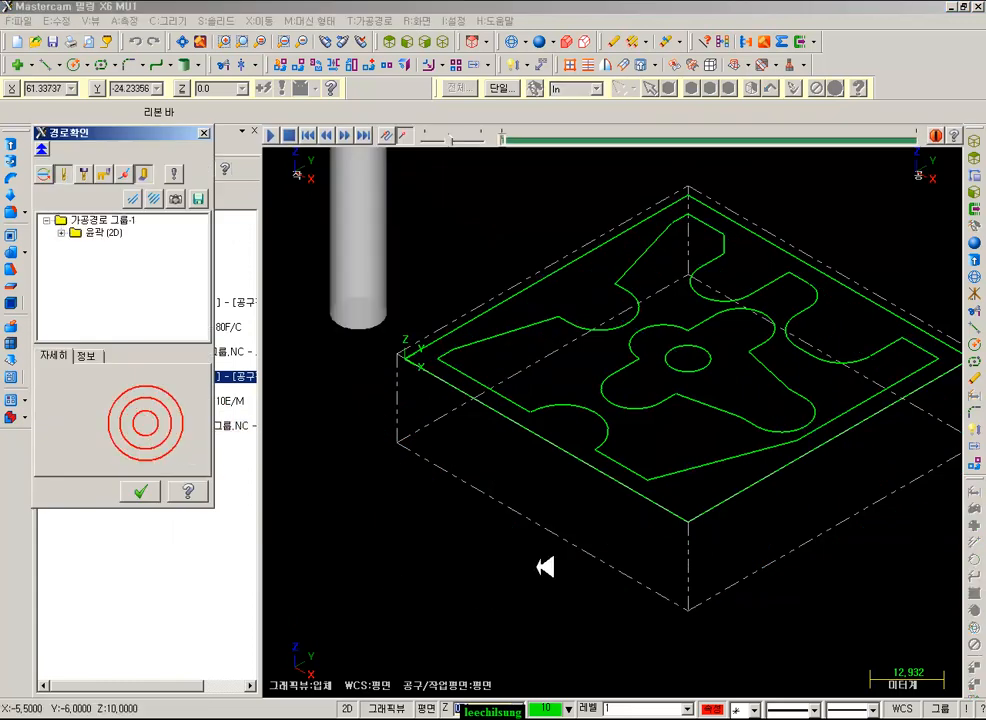
{"action": "left_click_drag", "start_coordinate": [503, 137], "coordinate": [620, 130]}
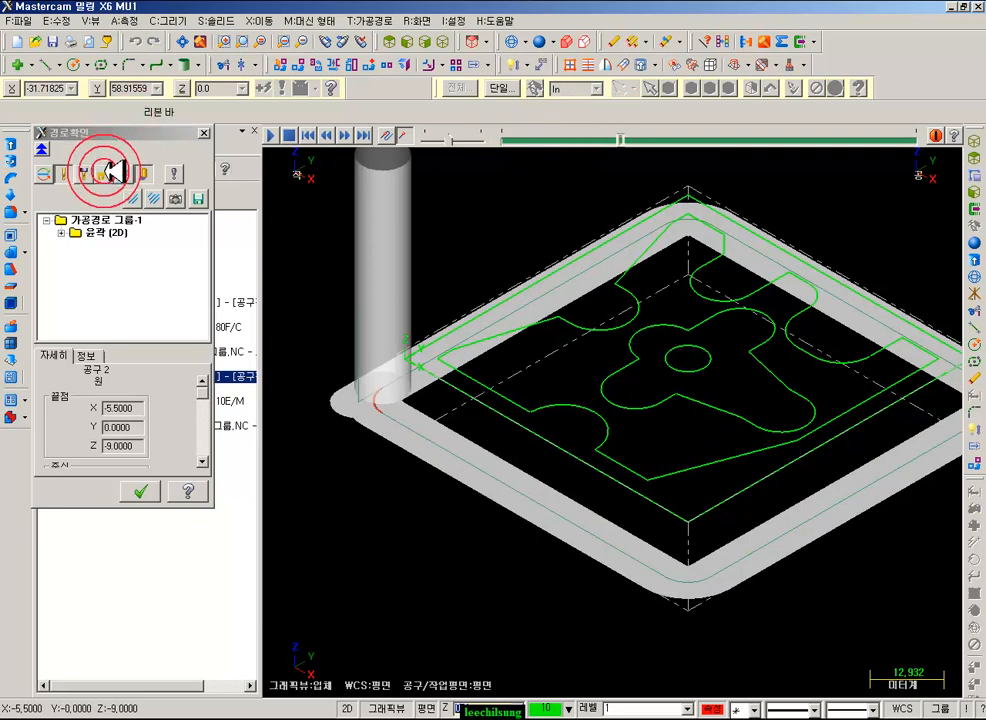
{"action": "left_click", "coordinate": [704, 221]}
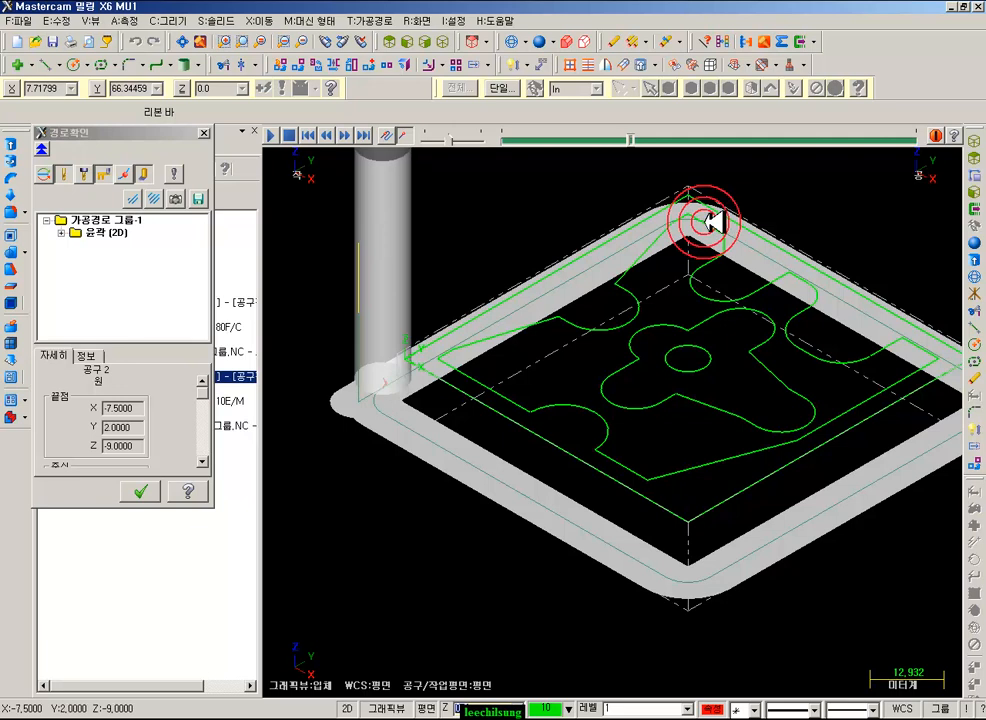
{"action": "key", "text": "s"}
{"action": "scroll", "coordinate": [309, 371], "scroll_direction": "up", "scroll_amount": 4}
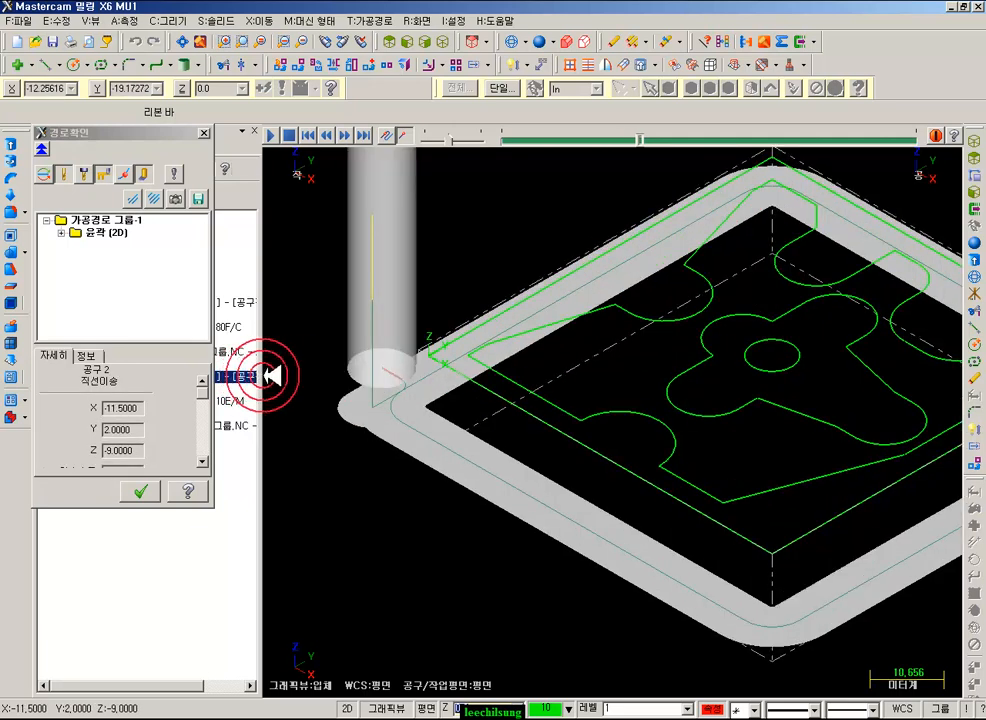
{"action": "scroll", "coordinate": [340, 368], "scroll_direction": "up", "scroll_amount": 2}
{"action": "key", "text": "s"}
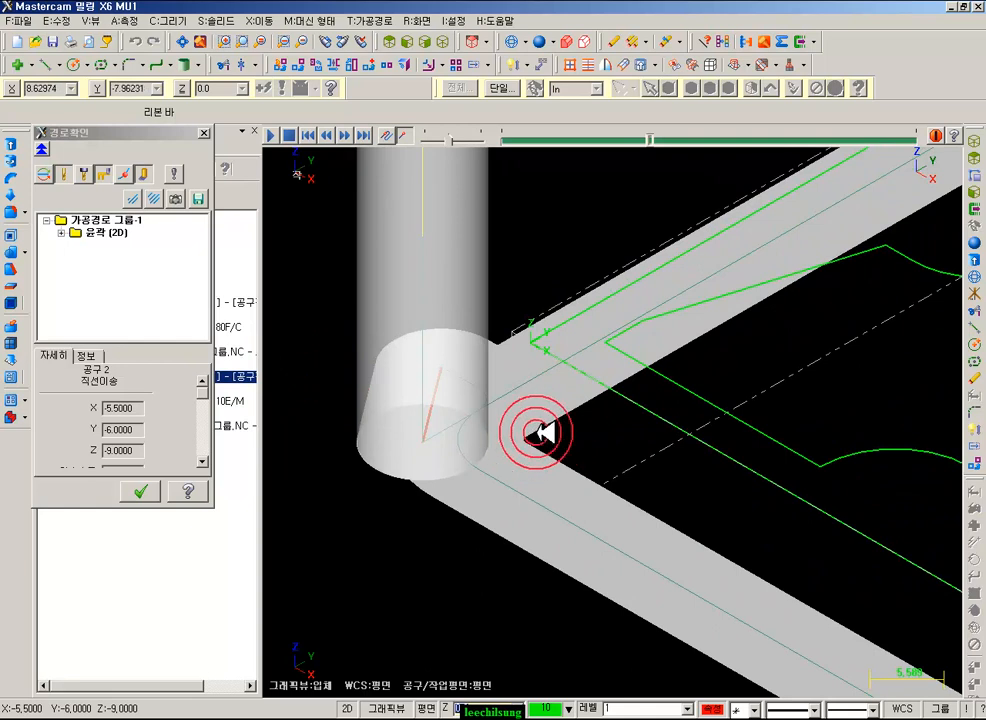
{"action": "key", "text": "s"}
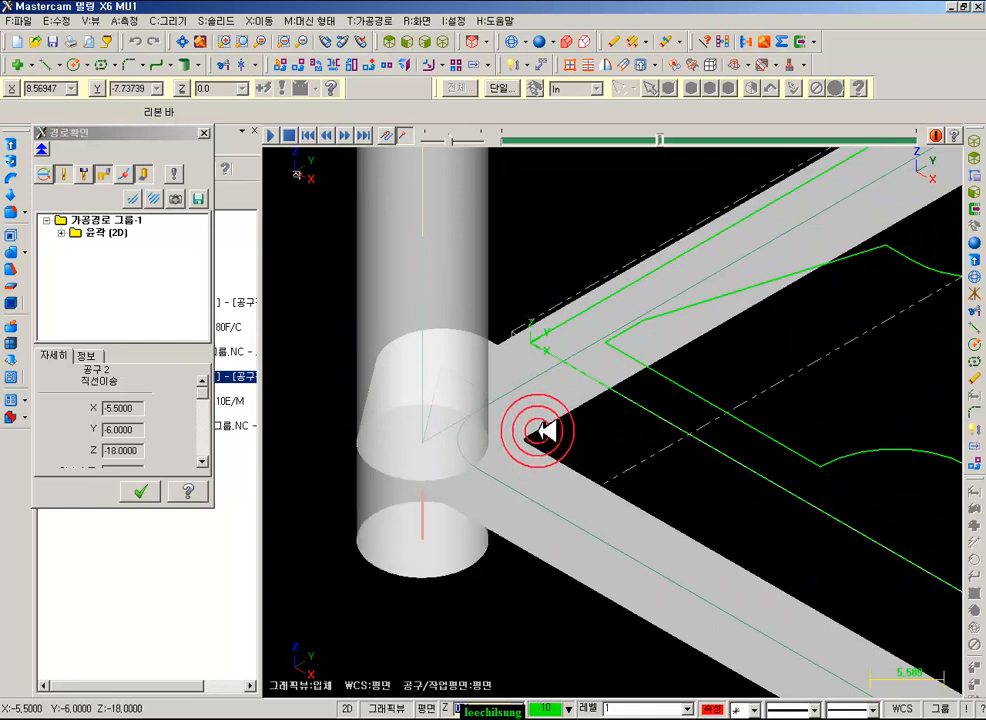
- Step the backplot through the rough and finish passes at the second depth to the final retract, and close it
{"action": "key", "text": "s"}
{"action": "key", "text": "s"}
{"action": "key", "text": "s"}
{"action": "key", "text": "s"}
{"action": "key", "text": "s"}
{"action": "key", "text": "s"}
{"action": "key", "text": "s"}
{"action": "key", "text": "s"}
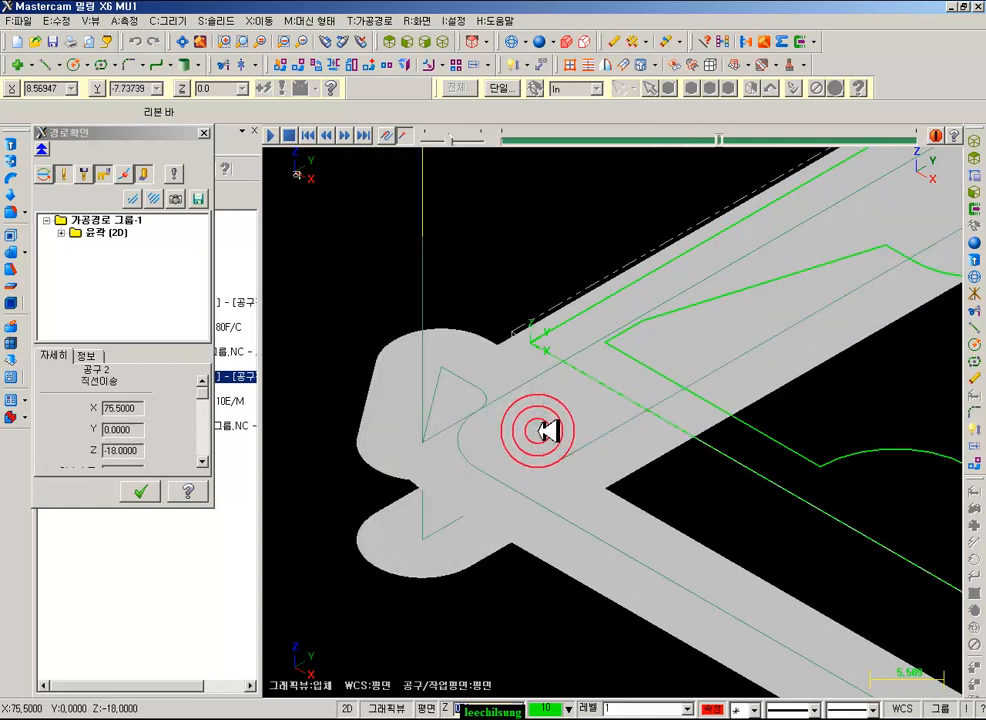
{"action": "key", "text": "s"}
{"action": "key", "text": "s"}
{"action": "key", "text": "s"}
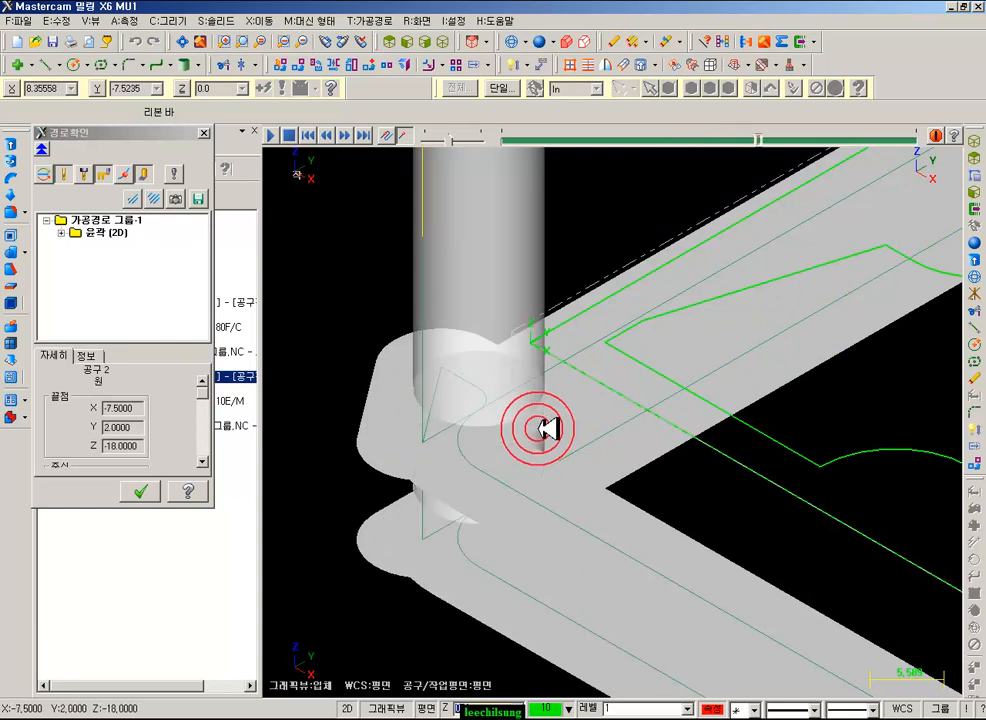
{"action": "key", "text": "s"}
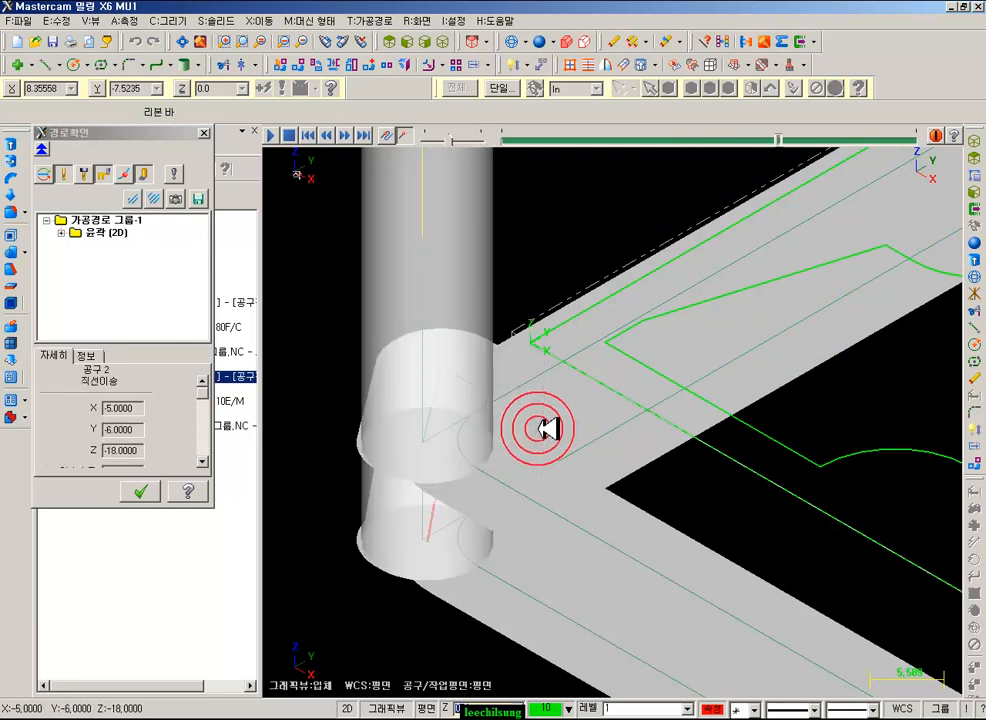
{"action": "key", "text": "s"}
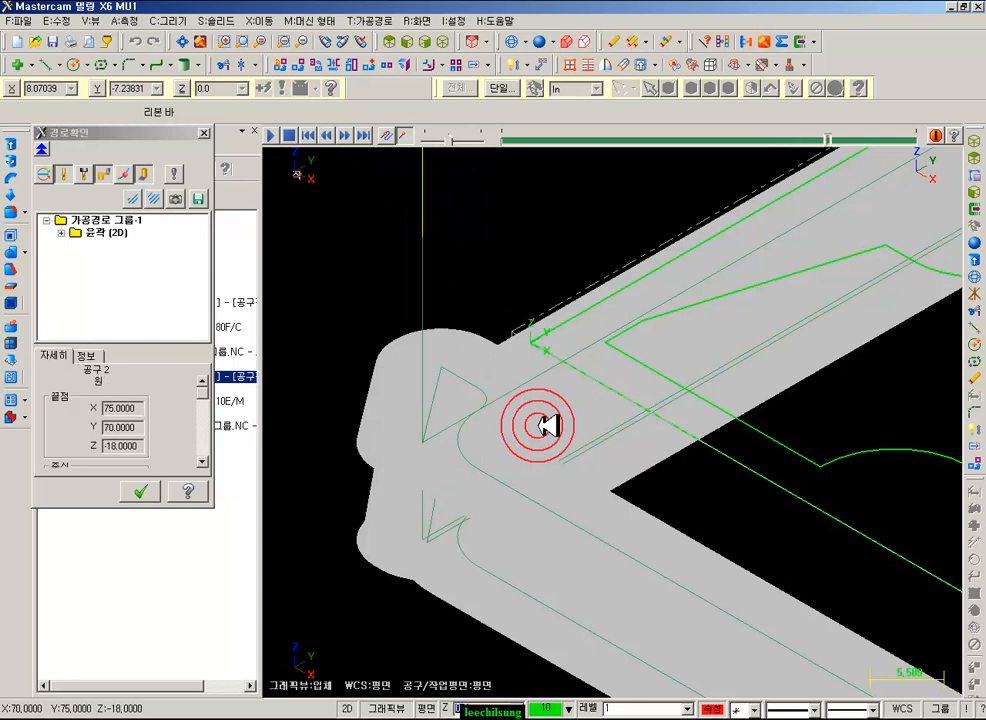
{"action": "key", "text": "s"}
{"action": "key", "text": "s"}
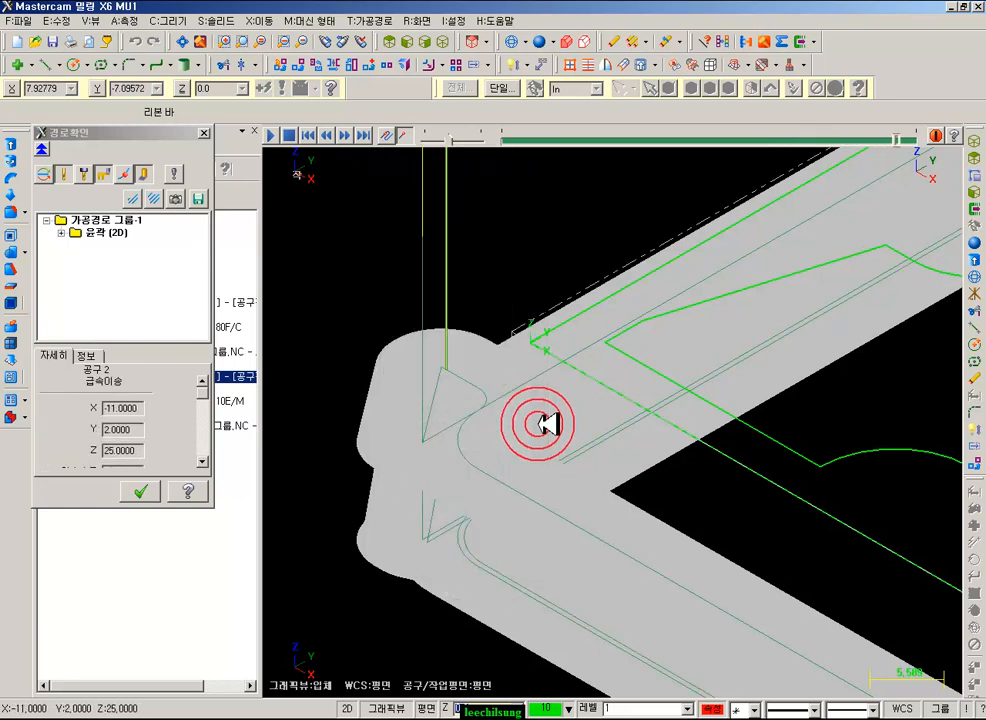
{"action": "scroll", "coordinate": [451, 303], "scroll_direction": "down", "scroll_amount": 3}
{"action": "scroll", "coordinate": [398, 330], "scroll_direction": "down", "scroll_amount": 2}
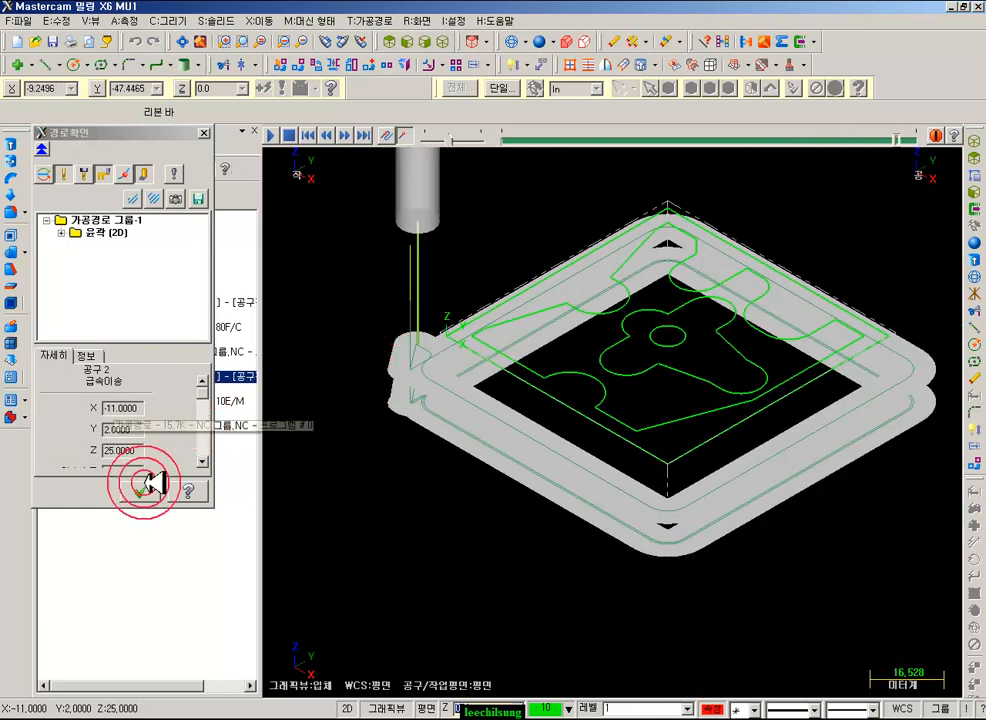
{"action": "left_click", "coordinate": [138, 491]}
- Hide the toolpath display of every operation in the toolpath group
{"action": "scroll", "coordinate": [440, 390], "scroll_direction": "up", "scroll_amount": 2}
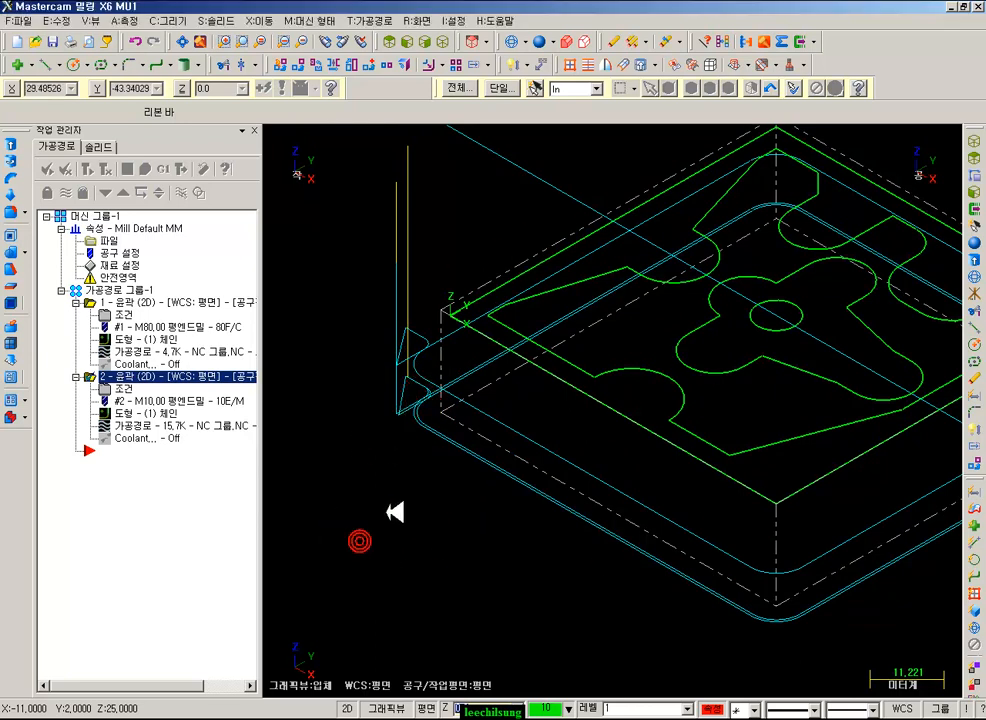
{"action": "scroll", "coordinate": [387, 510], "scroll_direction": "down", "scroll_amount": 2}
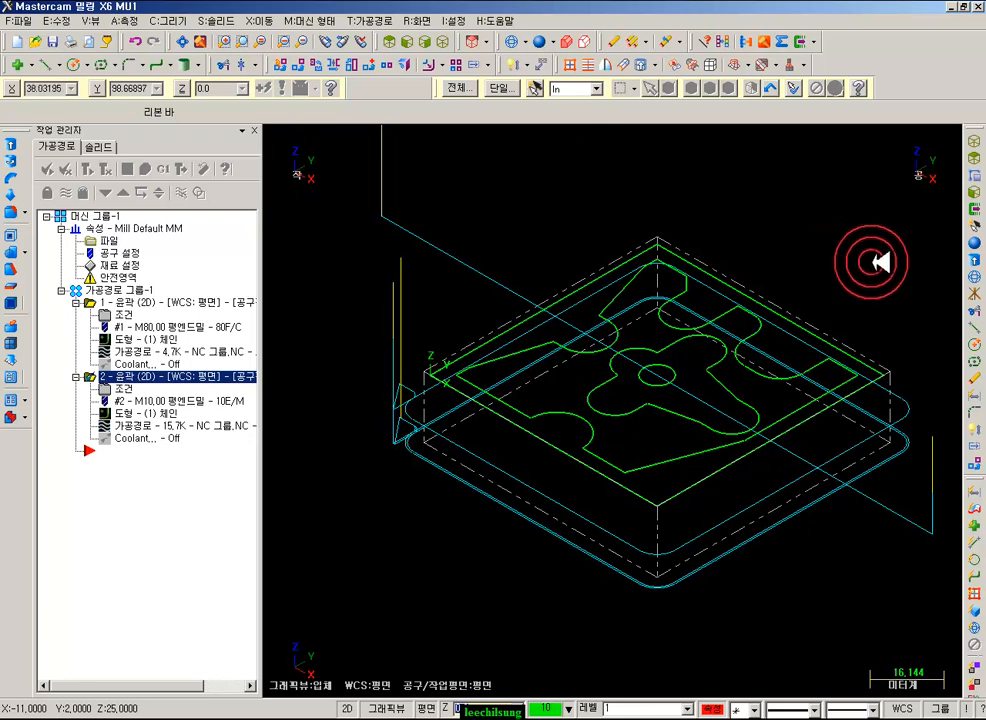
{"action": "left_click", "coordinate": [150, 302]}
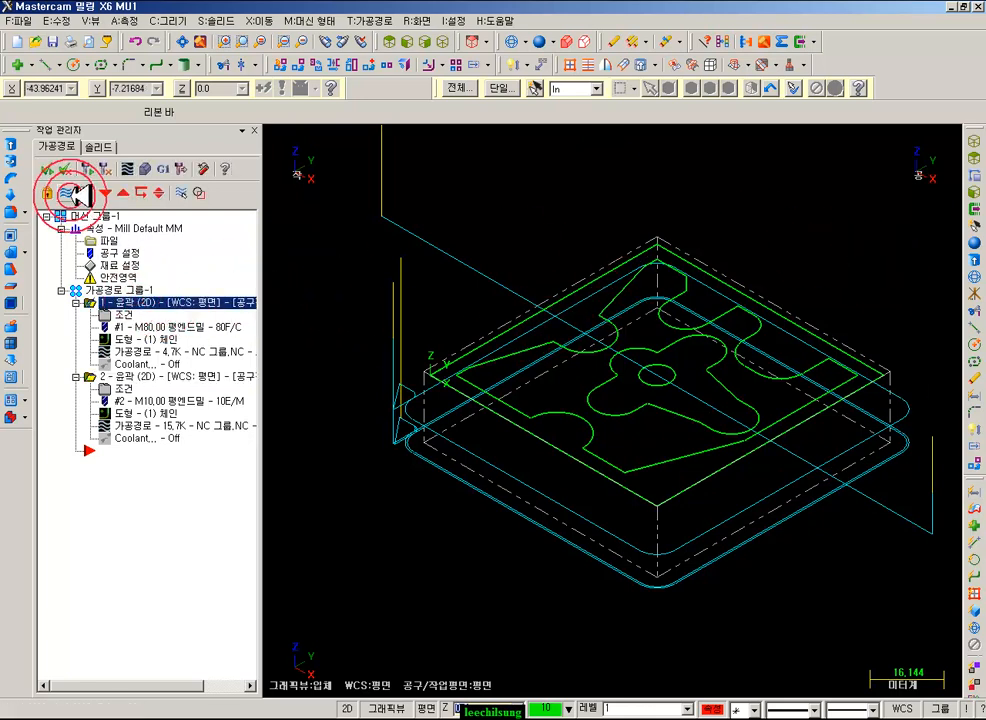
{"action": "left_click", "coordinate": [118, 290]}
{"action": "left_click", "coordinate": [66, 193]}
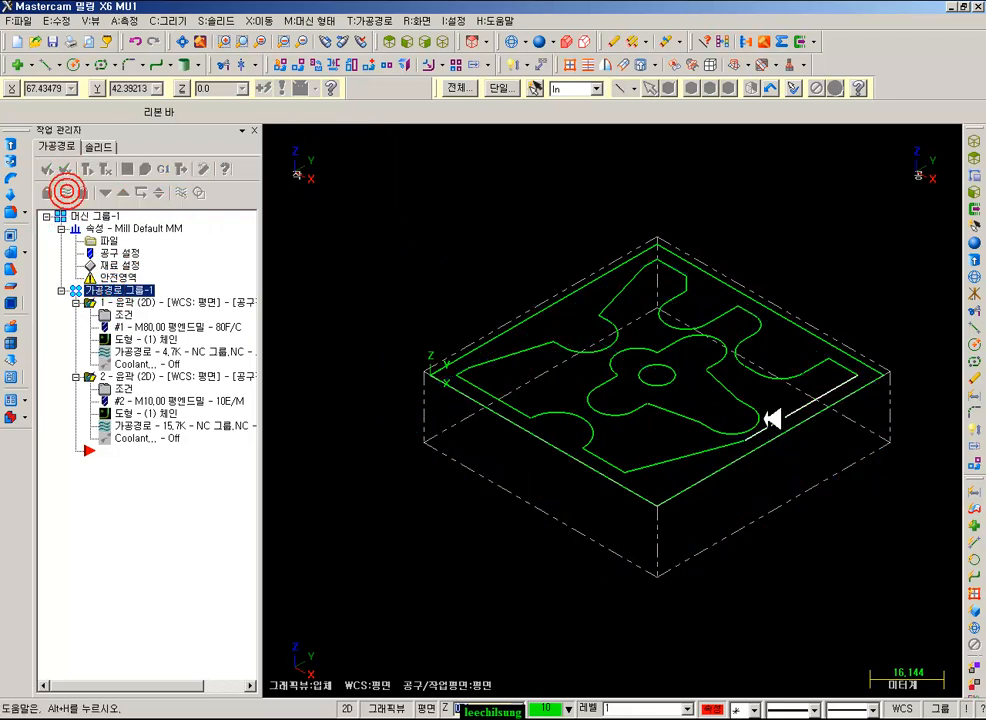
- Collapse the details of the two contour operations in the operations tree
{"action": "scroll", "coordinate": [620, 335], "scroll_direction": "up", "scroll_amount": 5}
{"action": "mouse_move", "coordinate": [652, 340]}
{"action": "middle_mouse_down"}
{"action": "mouse_move", "coordinate": [663, 318]}
{"action": "mouse_move", "coordinate": [653, 320]}
{"action": "middle_mouse_up"}
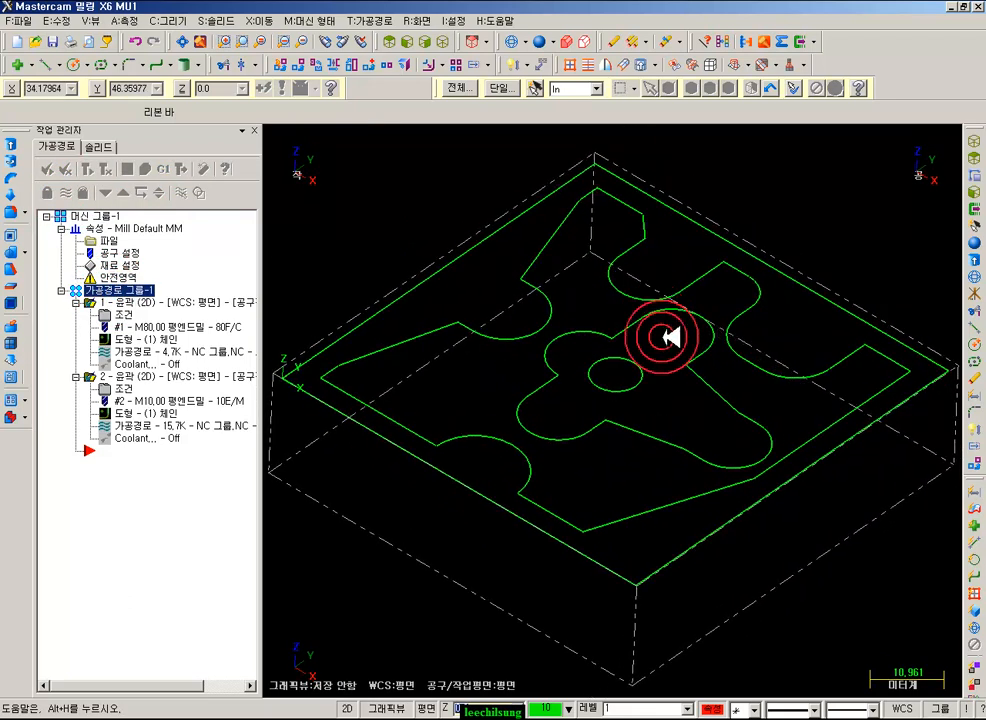
{"action": "left_click", "coordinate": [72, 290]}
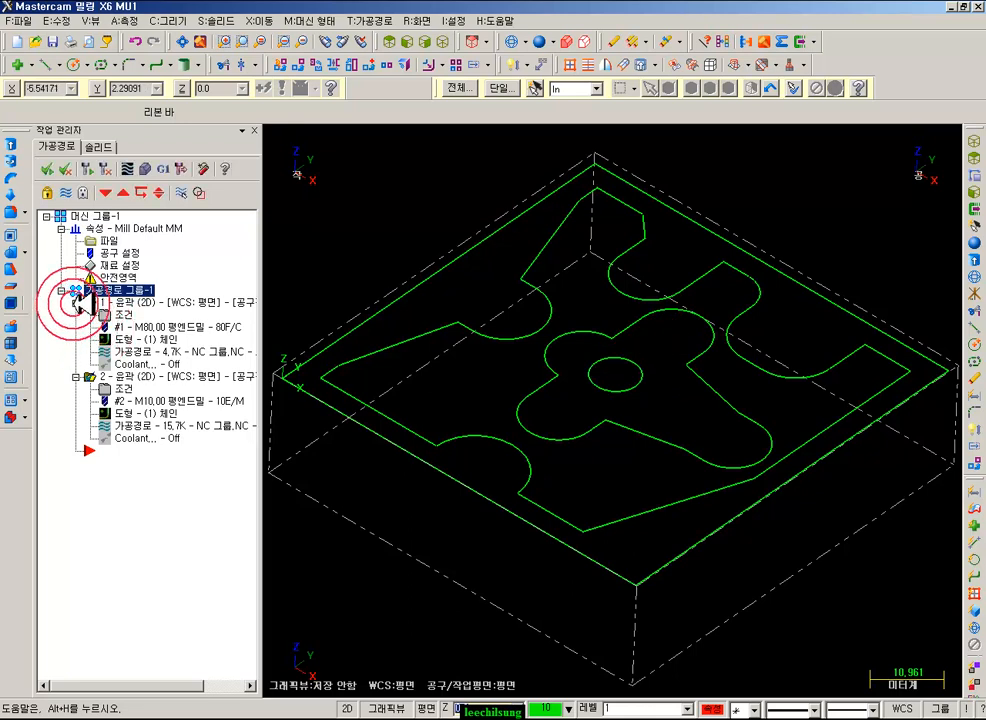
{"action": "left_click", "coordinate": [76, 302]}
{"action": "left_click", "coordinate": [76, 314]}
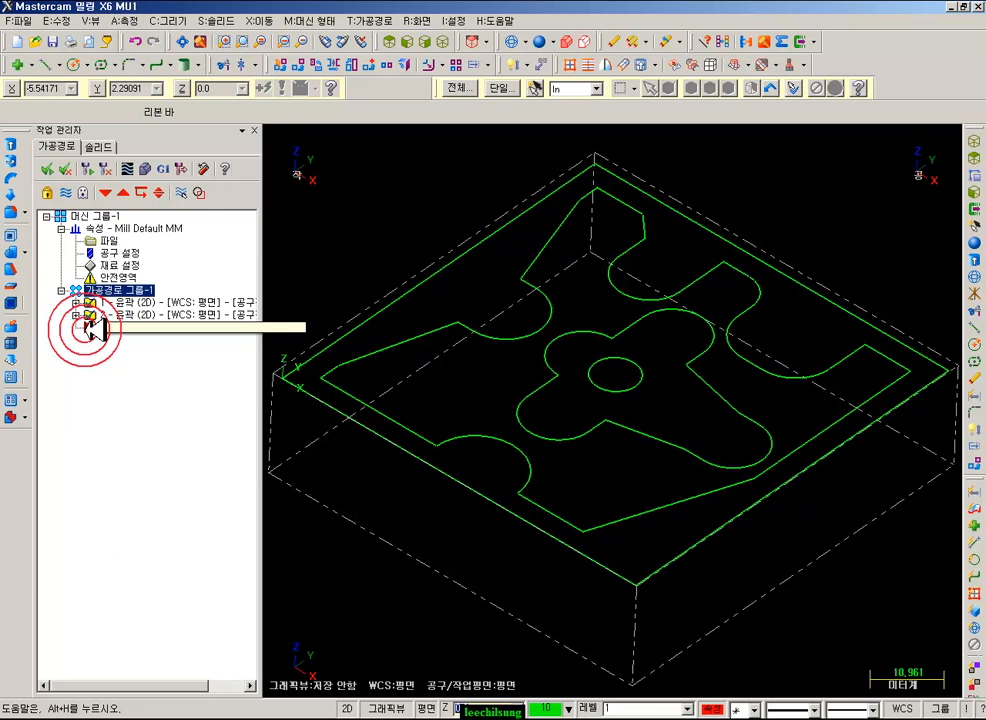
- Move the insertion marker above both contour operations and back below the second one
{"action": "left_click", "coordinate": [124, 192]}
{"action": "left_click", "coordinate": [124, 192]}
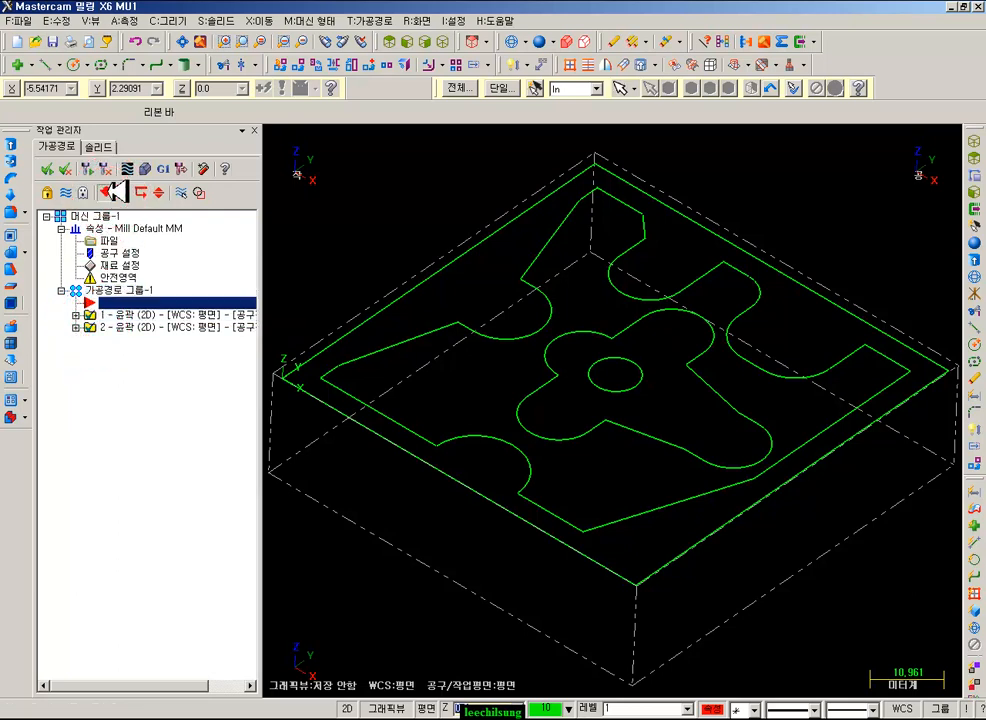
{"action": "left_click", "coordinate": [104, 192]}
{"action": "left_click", "coordinate": [104, 192]}
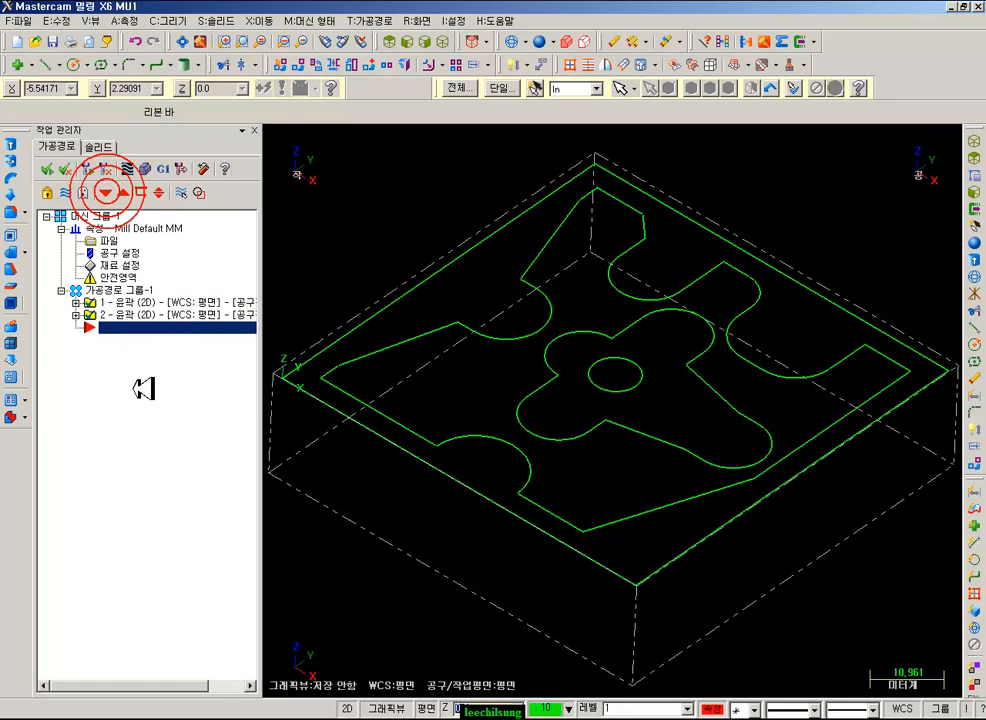
{"action": "left_click", "coordinate": [110, 326]}
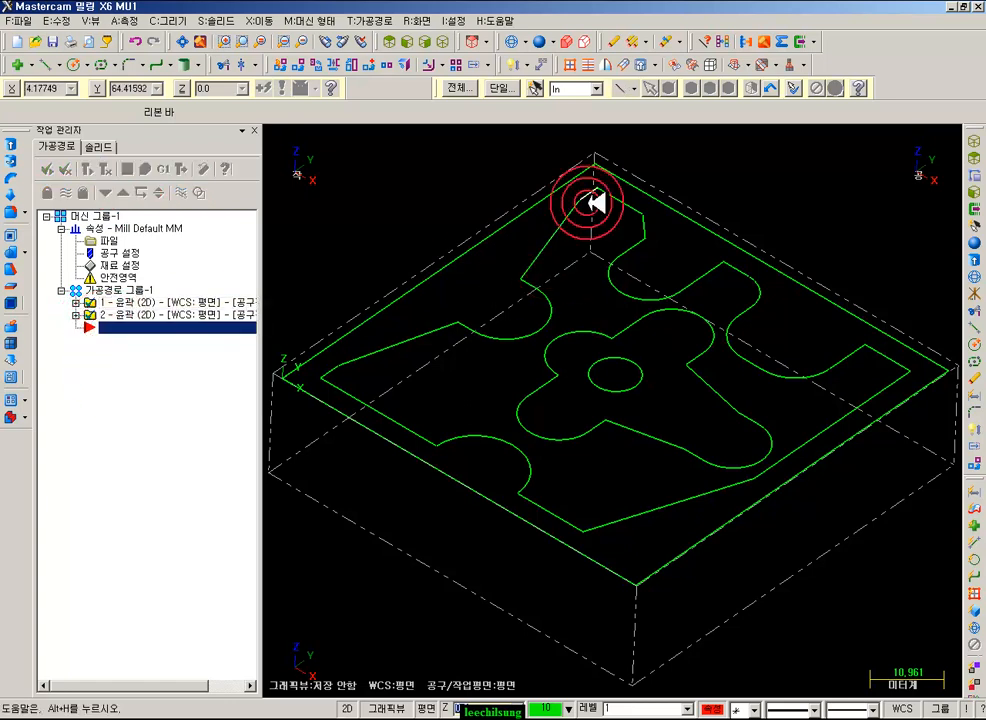
- Create a drill toolpath at the centre of the circle in the middle of the part
{"action": "left_click", "coordinate": [380, 20]}
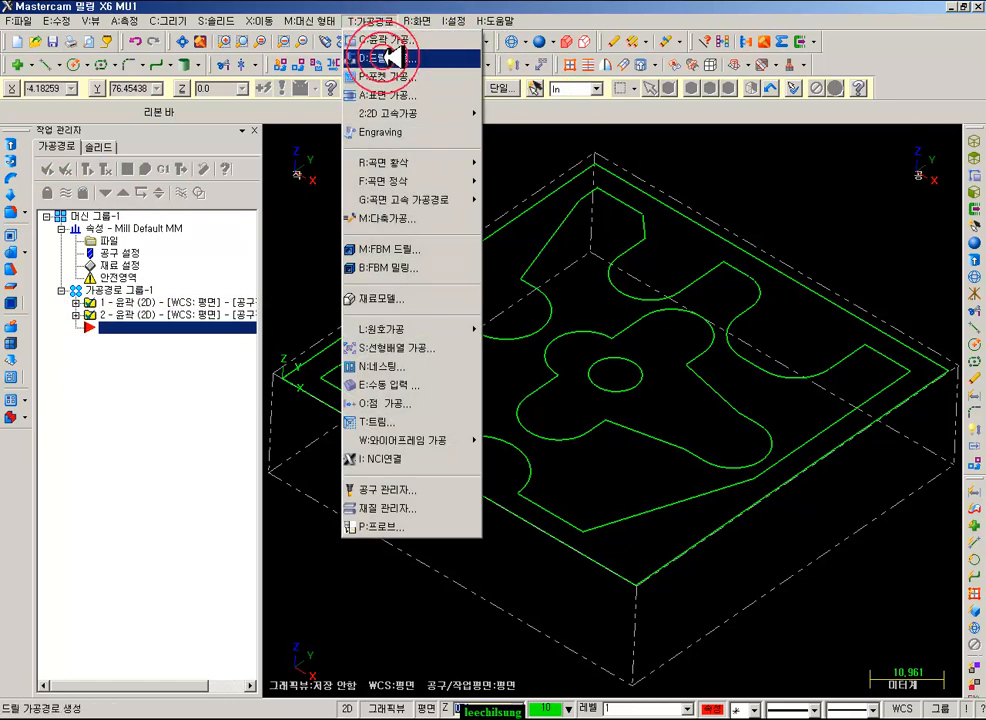
{"action": "left_click", "coordinate": [392, 57]}
{"action": "left_click", "coordinate": [618, 378]}
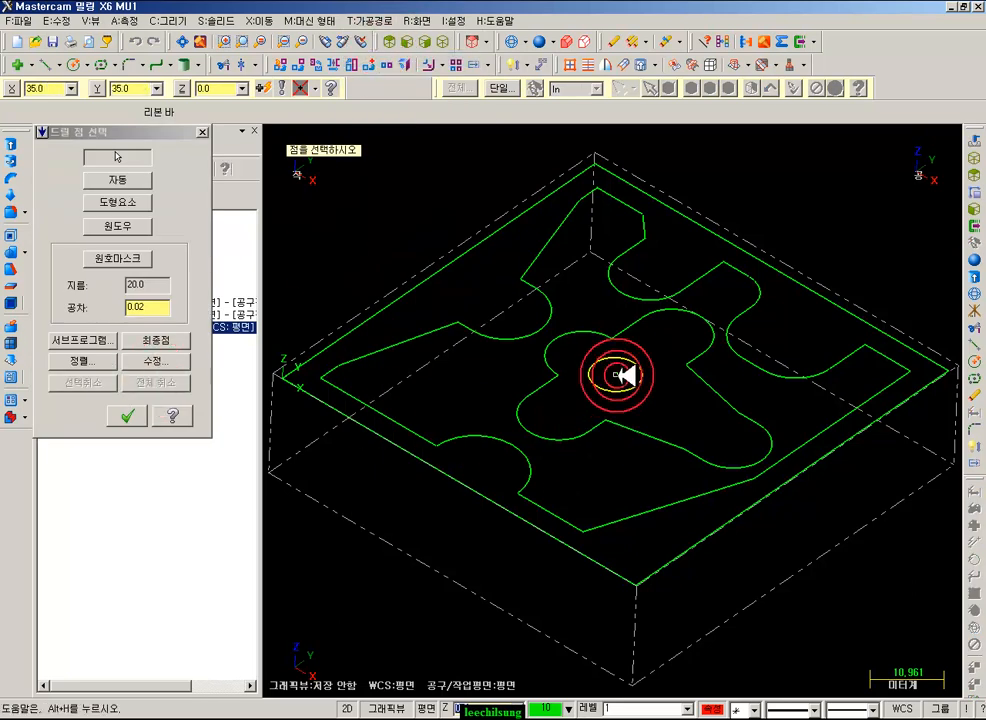
{"action": "left_click", "coordinate": [626, 381]}
{"action": "left_click", "coordinate": [127, 416]}
- Define a 6.25 mm centre drill named C/DR as tool 3 with length offset 3 for the drilling operation
{"action": "left_click", "coordinate": [256, 171]}
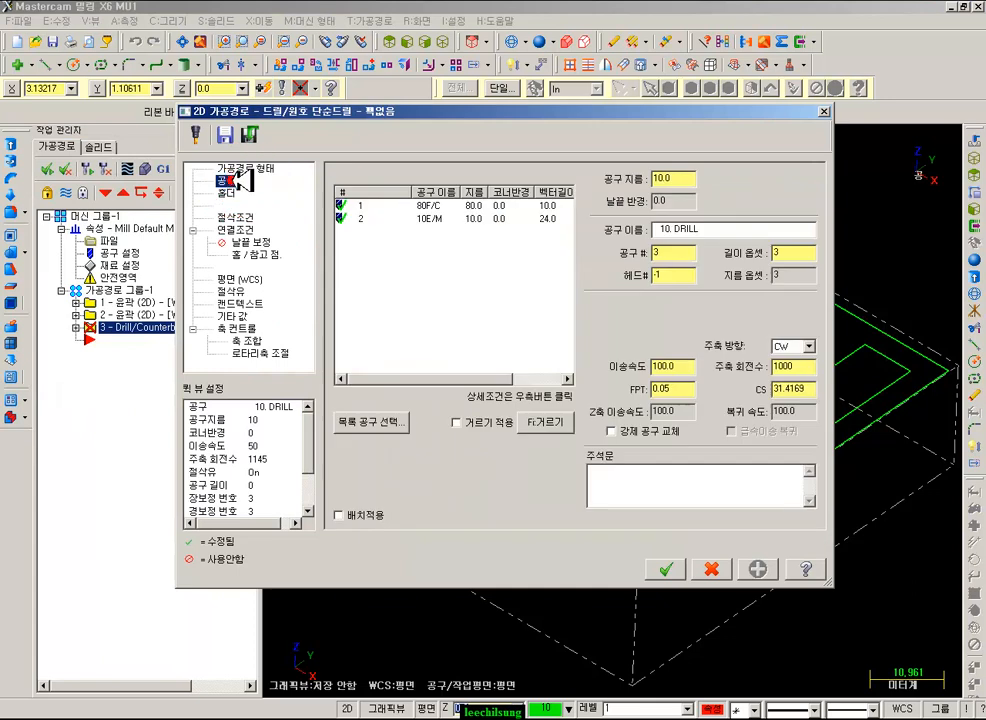
{"action": "right_click", "coordinate": [403, 280]}
{"action": "left_click", "coordinate": [414, 288]}
{"action": "left_click", "coordinate": [232, 352]}
{"action": "left_click", "coordinate": [70, 390]}
{"action": "left_click", "coordinate": [145, 165]}
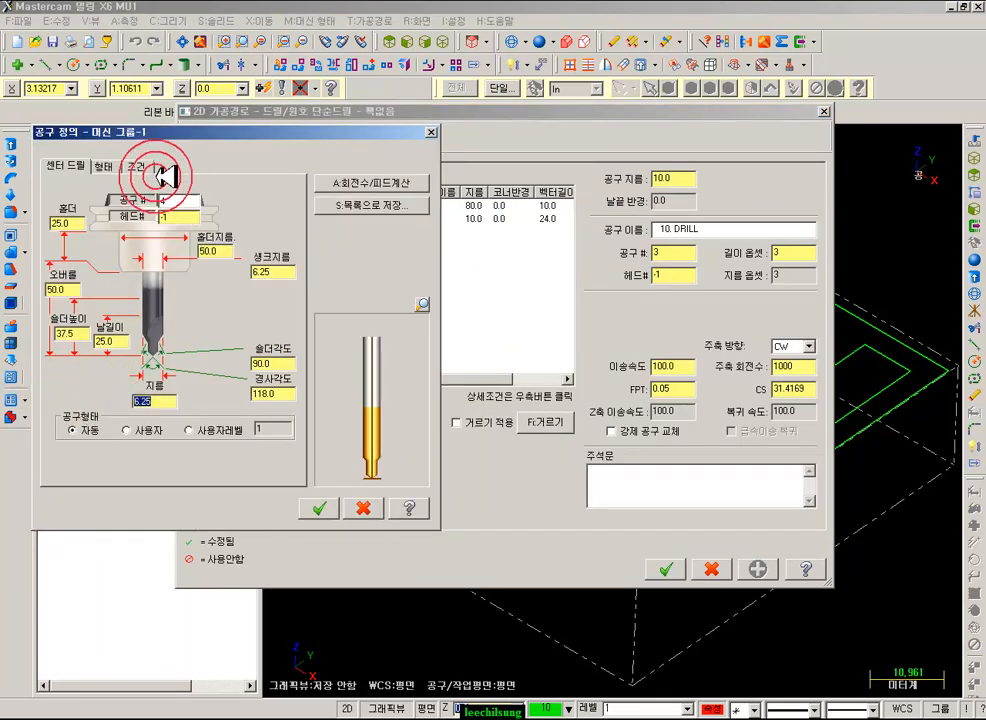
{"action": "left_click", "coordinate": [156, 410]}
{"action": "left_click", "coordinate": [178, 278]}
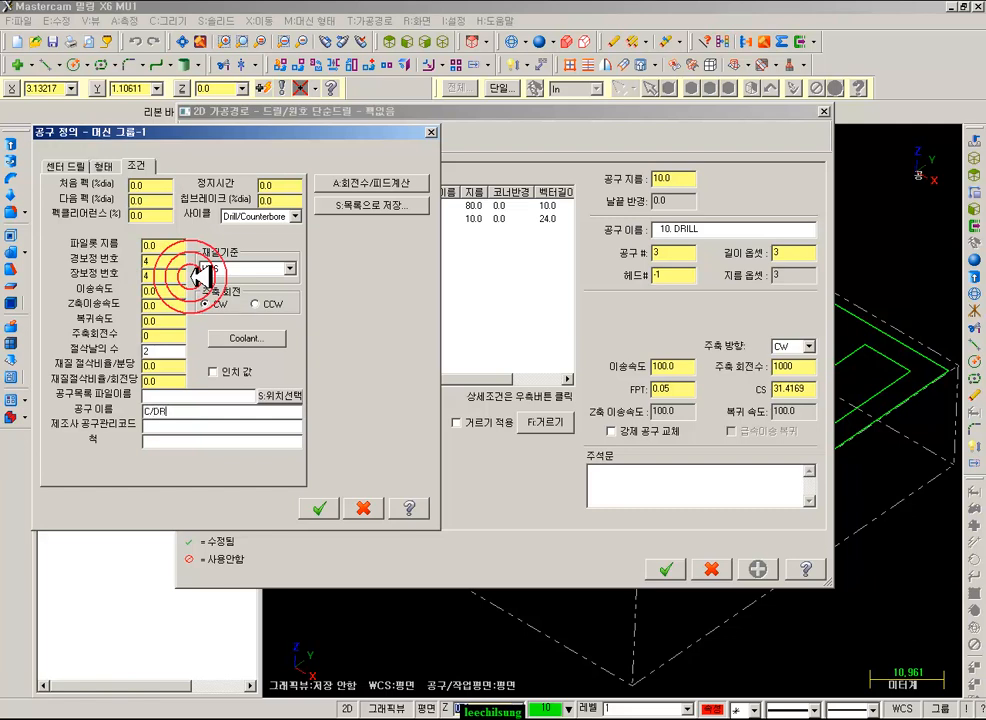
{"action": "left_click", "coordinate": [319, 508]}
{"action": "left_click", "coordinate": [580, 280]}
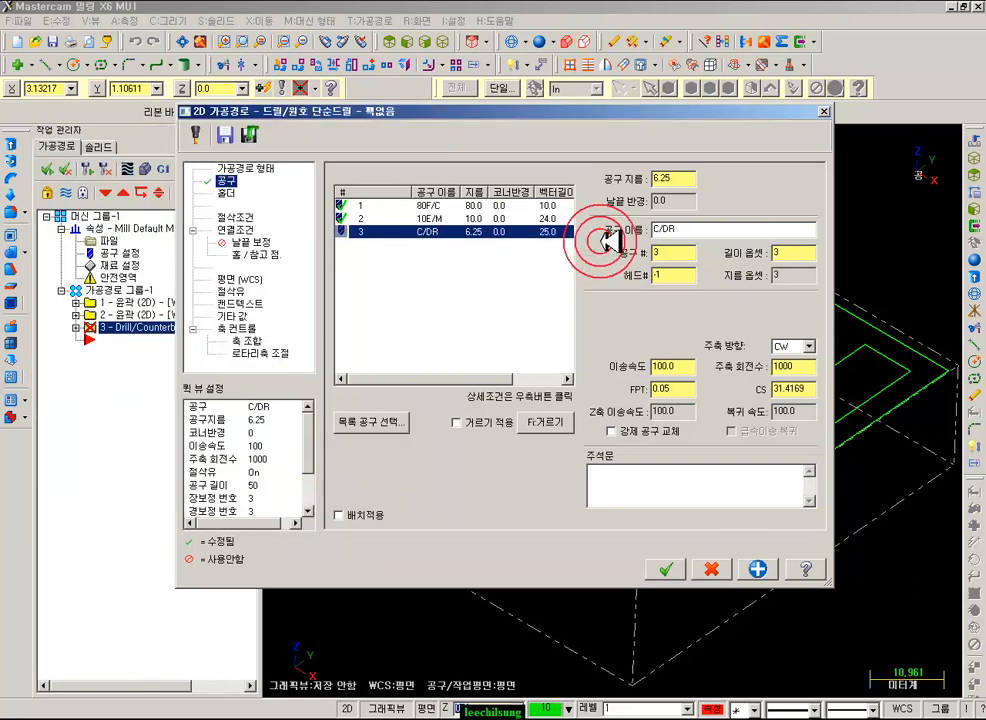
- Choose the Drill/Counterbore cycle in the drilling operation's cut parameters, with a dwell time of 0
{"action": "left_click", "coordinate": [236, 217]}
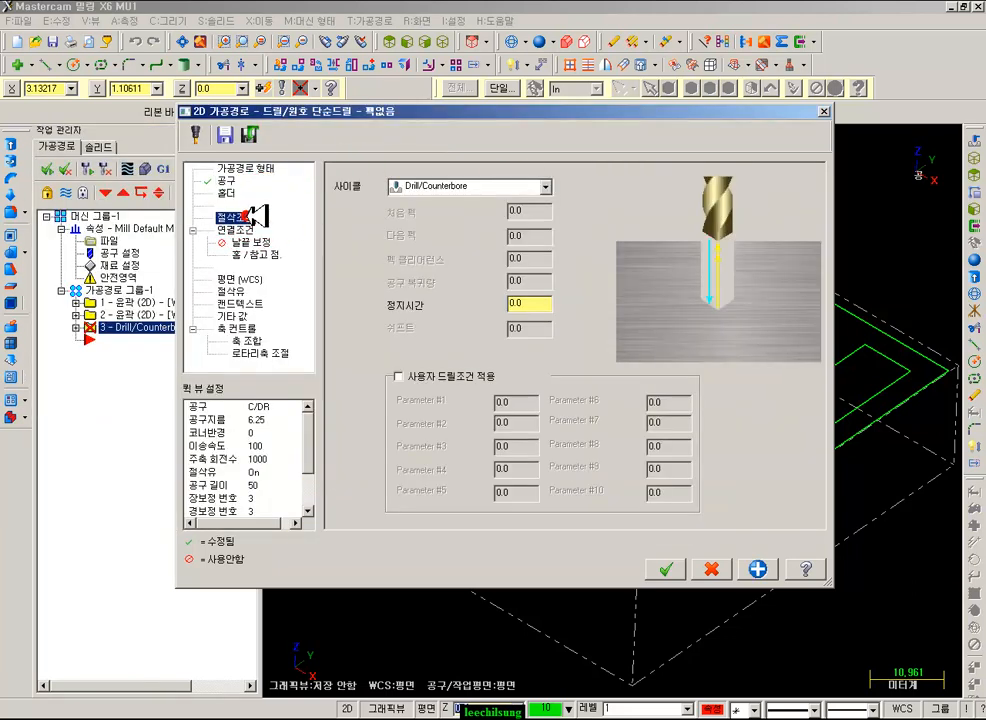
{"action": "left_click", "coordinate": [437, 187]}
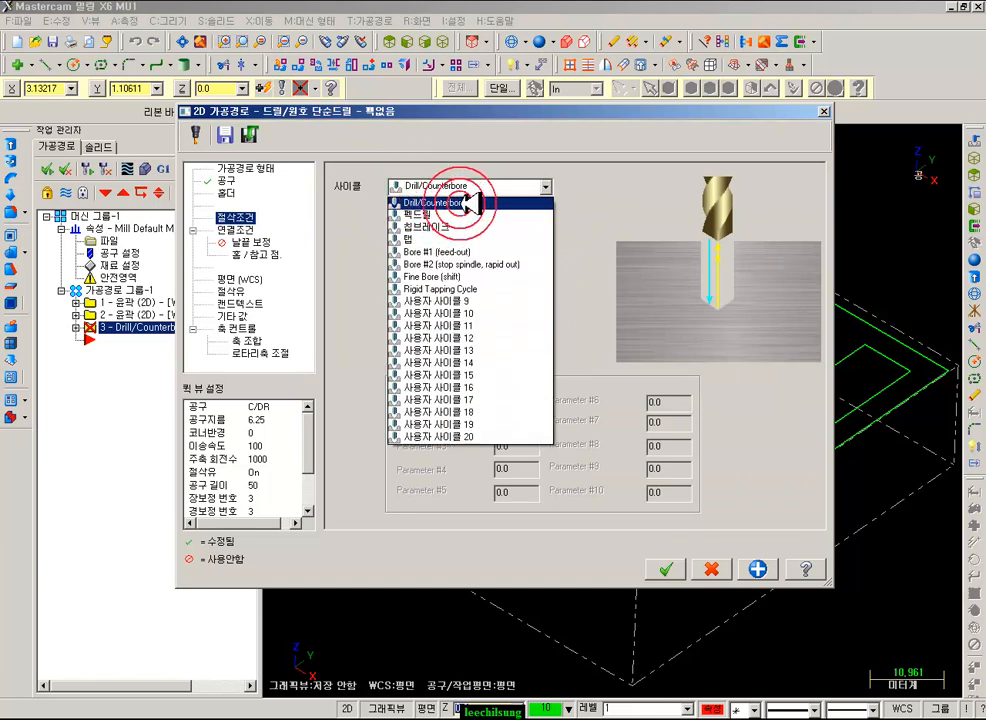
{"action": "left_click", "coordinate": [470, 202]}
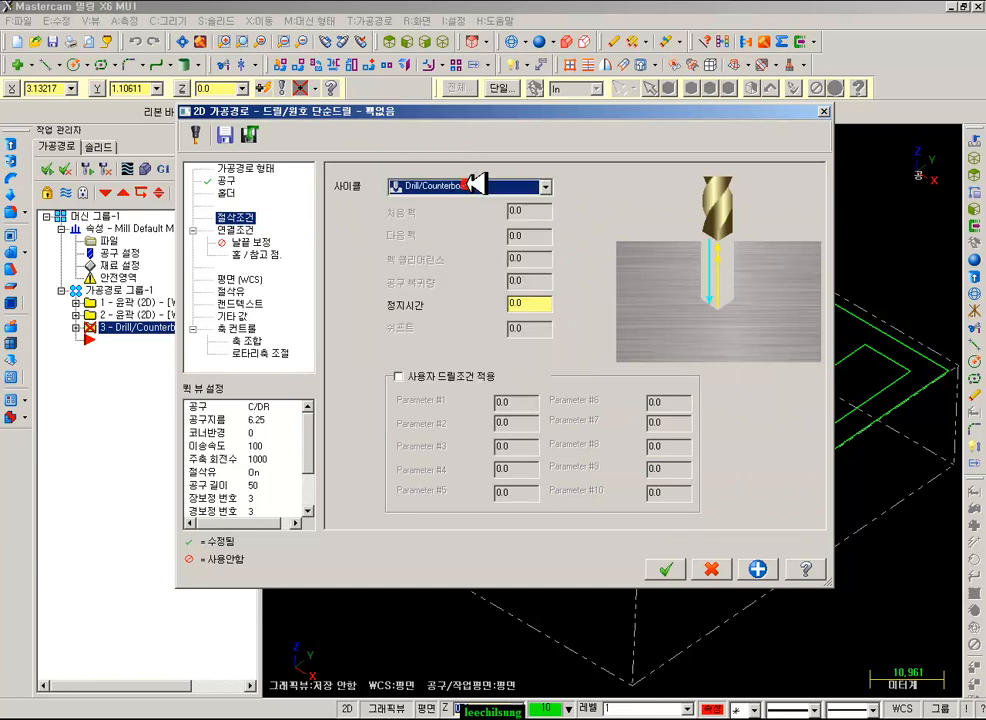
{"action": "left_click", "coordinate": [550, 306]}
{"action": "left_click", "coordinate": [532, 303]}
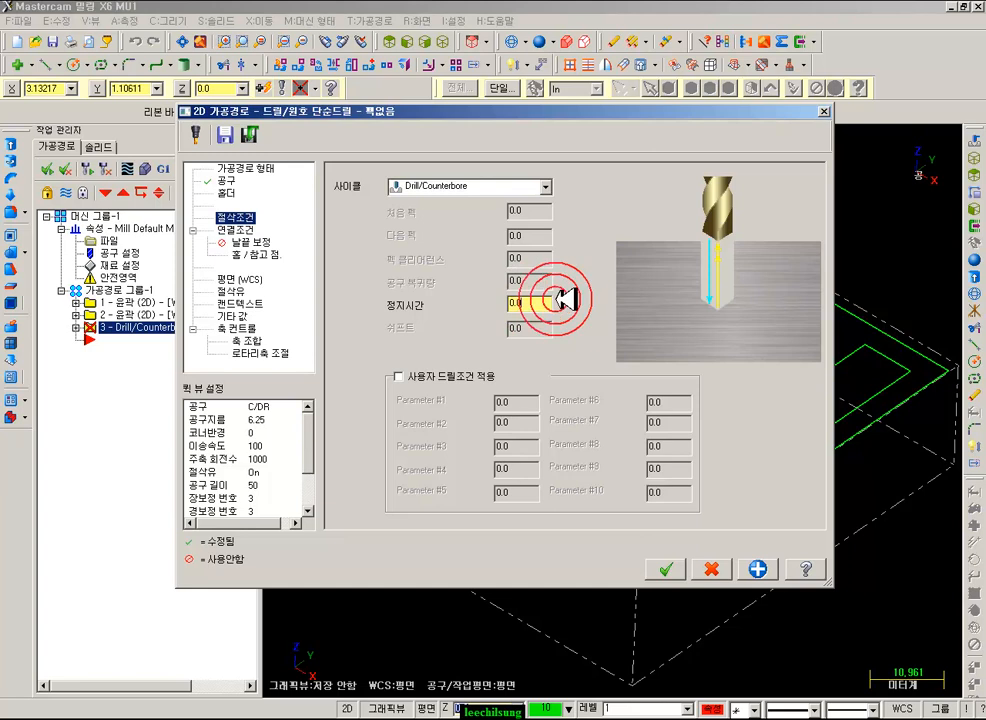
- Enable a clearance height of 50, set retract 5, stock top 0 and absolute depth -3, and accept the drilling operation
{"action": "left_click", "coordinate": [262, 230]}
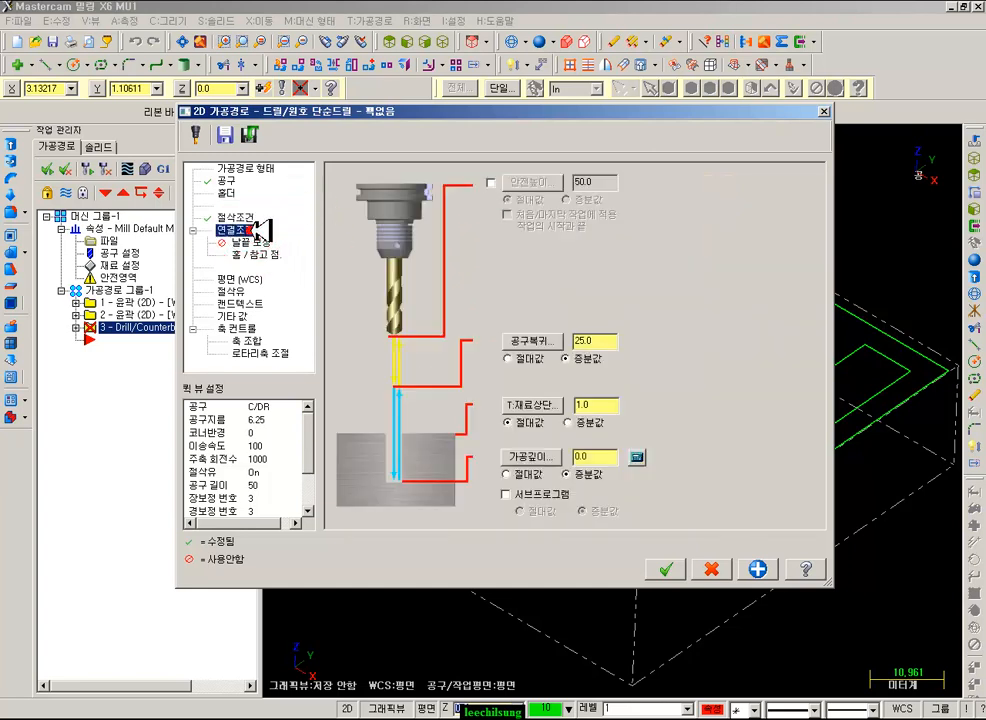
{"action": "left_click", "coordinate": [490, 183]}
{"action": "left_click", "coordinate": [590, 341]}
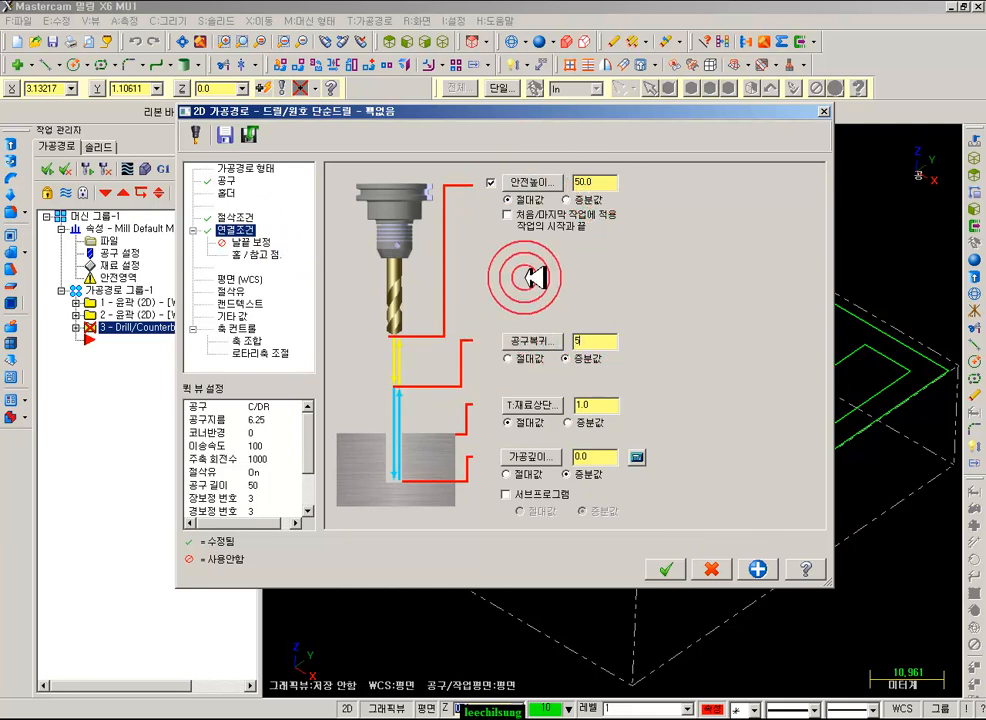
{"action": "left_click", "coordinate": [576, 406]}
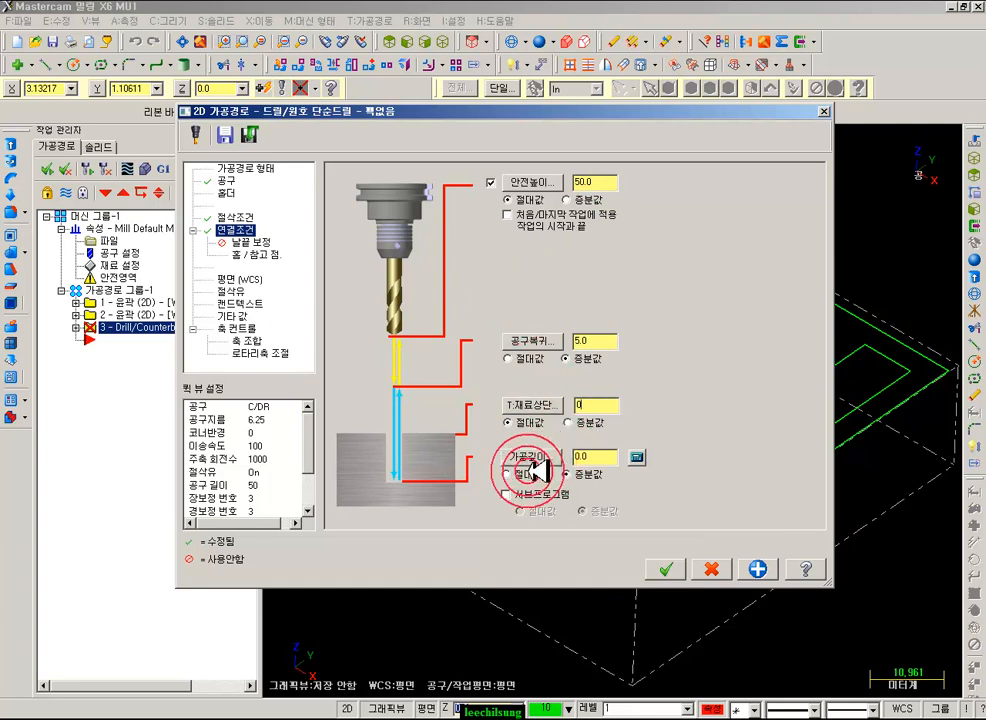
{"action": "left_click", "coordinate": [463, 364]}
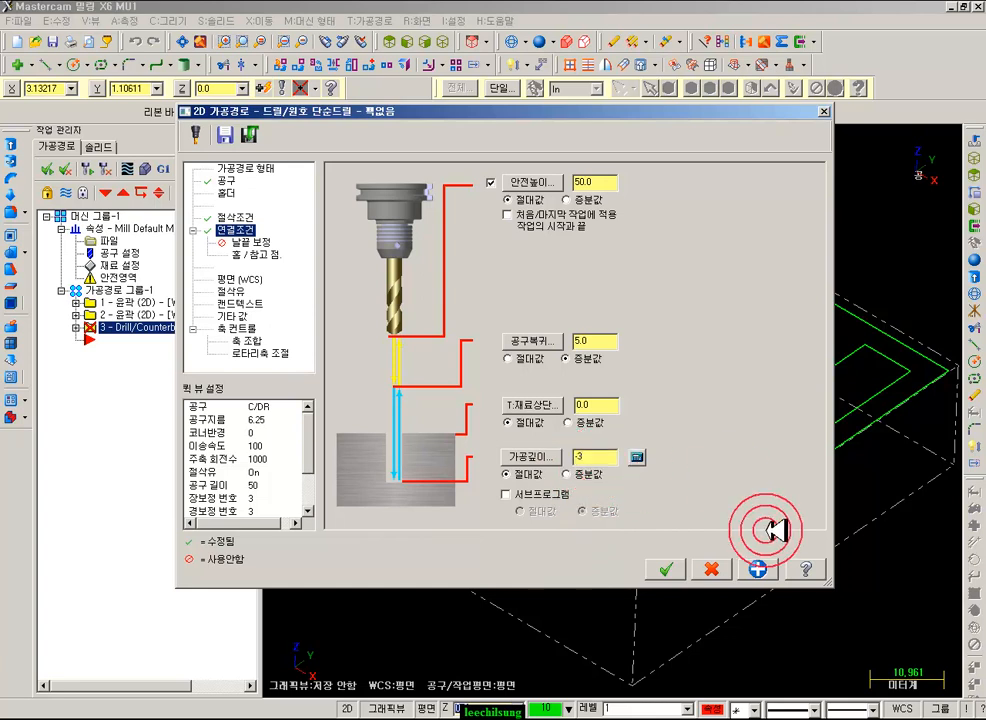
{"action": "left_click", "coordinate": [667, 568]}
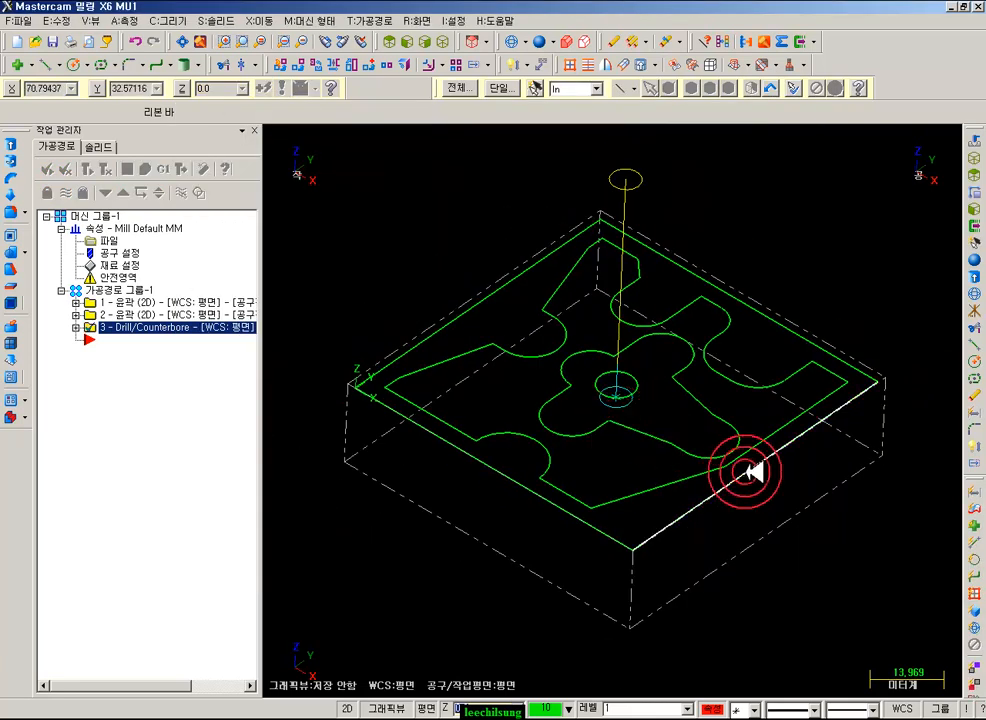
- Backplot the drilling operation in the front view, checking the centre drill's positions at full depth and at retract
{"action": "left_click", "coordinate": [416, 41]}
{"action": "scroll", "coordinate": [874, 403], "scroll_direction": "down", "scroll_amount": 3}
{"action": "scroll", "coordinate": [515, 383], "scroll_direction": "up", "scroll_amount": 6}
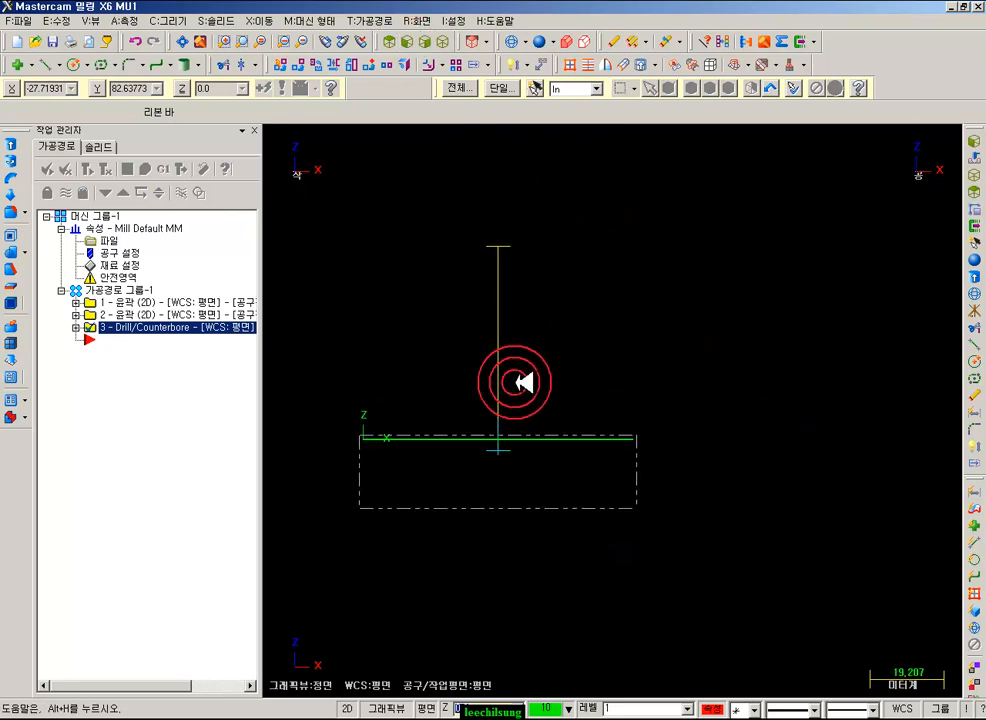
{"action": "left_click", "coordinate": [77, 328]}
{"action": "left_click", "coordinate": [123, 376]}
{"action": "left_click", "coordinate": [825, 403]}
{"action": "left_click", "coordinate": [808, 368]}
{"action": "scroll", "coordinate": [418, 396], "scroll_direction": "up", "scroll_amount": 1}
{"action": "scroll", "coordinate": [560, 452], "scroll_direction": "up", "scroll_amount": 1}
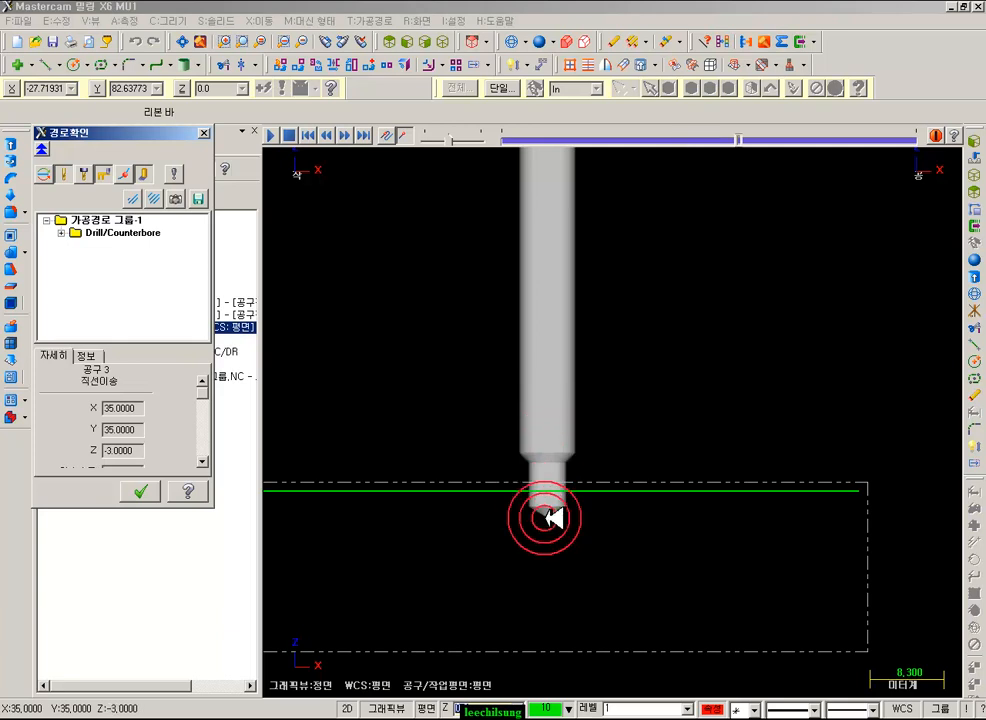
{"action": "scroll", "coordinate": [543, 530], "scroll_direction": "down", "scroll_amount": 3}
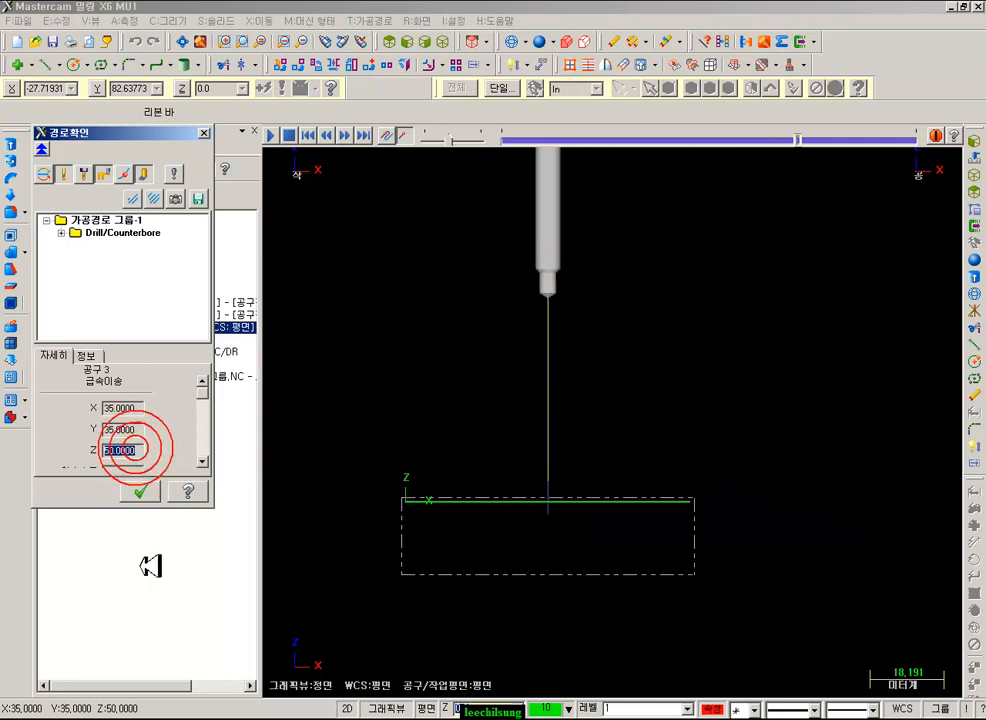
{"action": "left_click", "coordinate": [140, 491]}
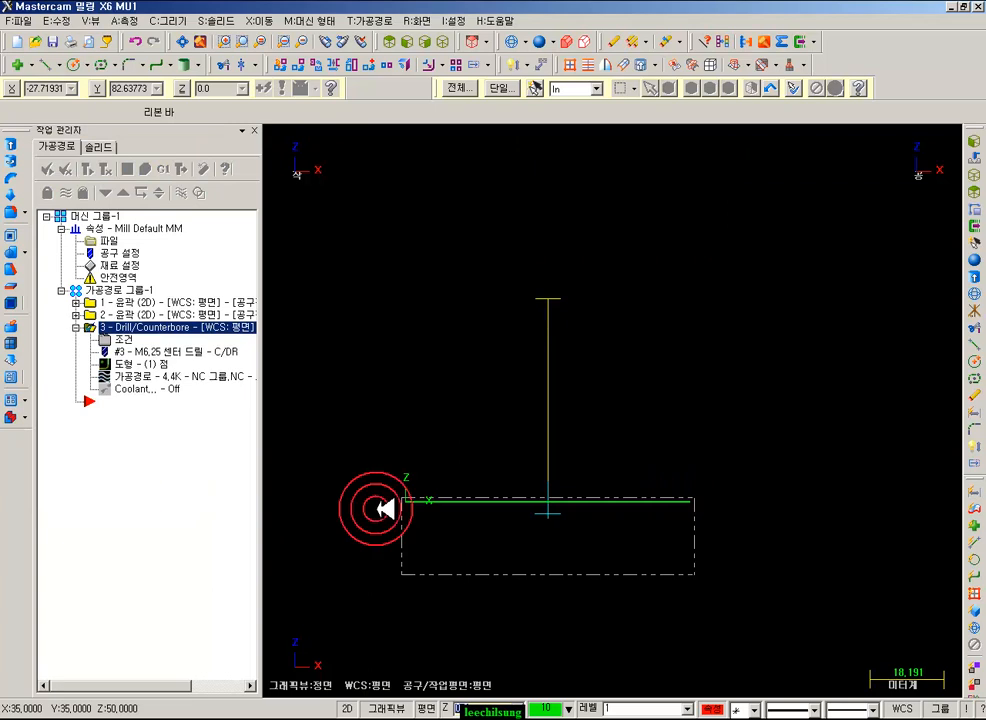
- Try to post only the selected drilling operation to an NC file, overwriting the existing one
{"action": "left_click", "coordinate": [165, 169]}
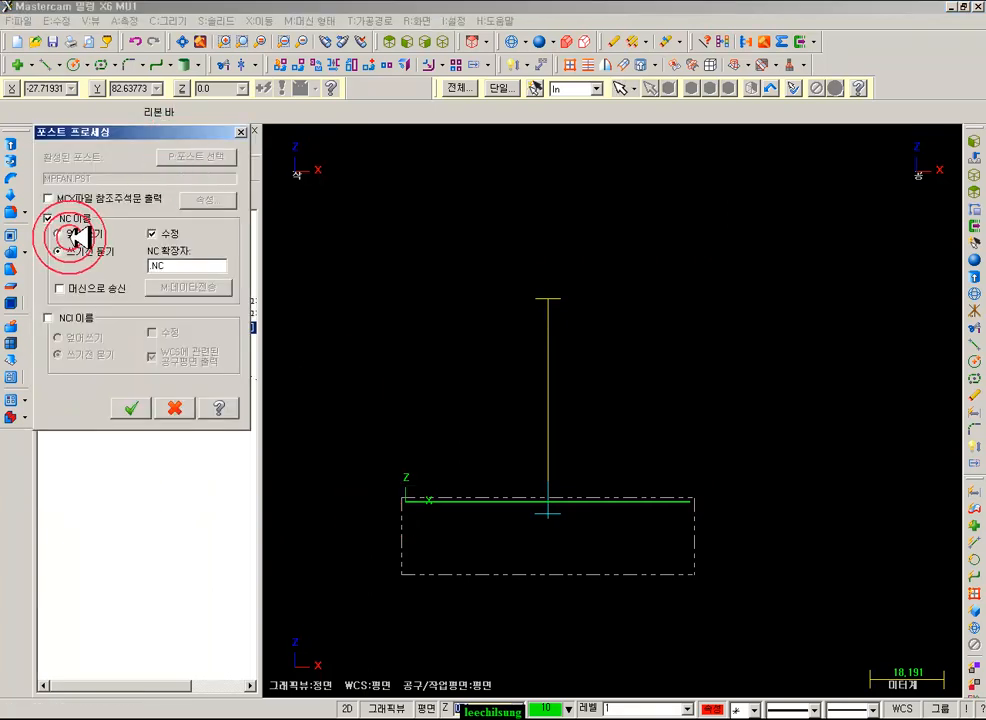
{"action": "left_click", "coordinate": [131, 408]}
{"action": "left_click", "coordinate": [565, 399]}
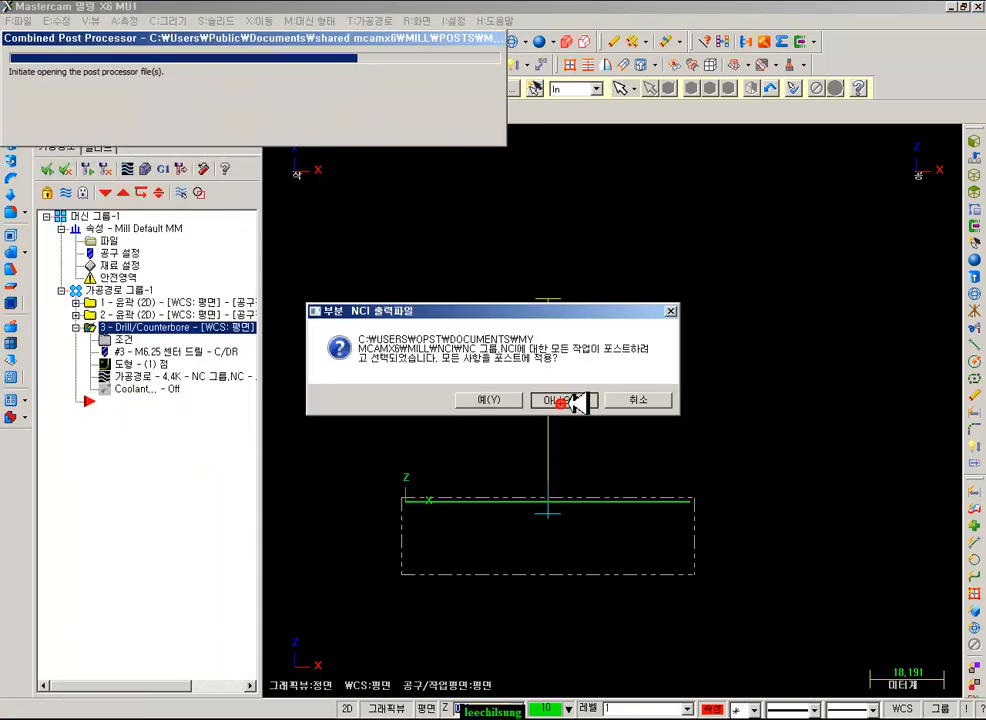
{"action": "left_click", "coordinate": [700, 391]}
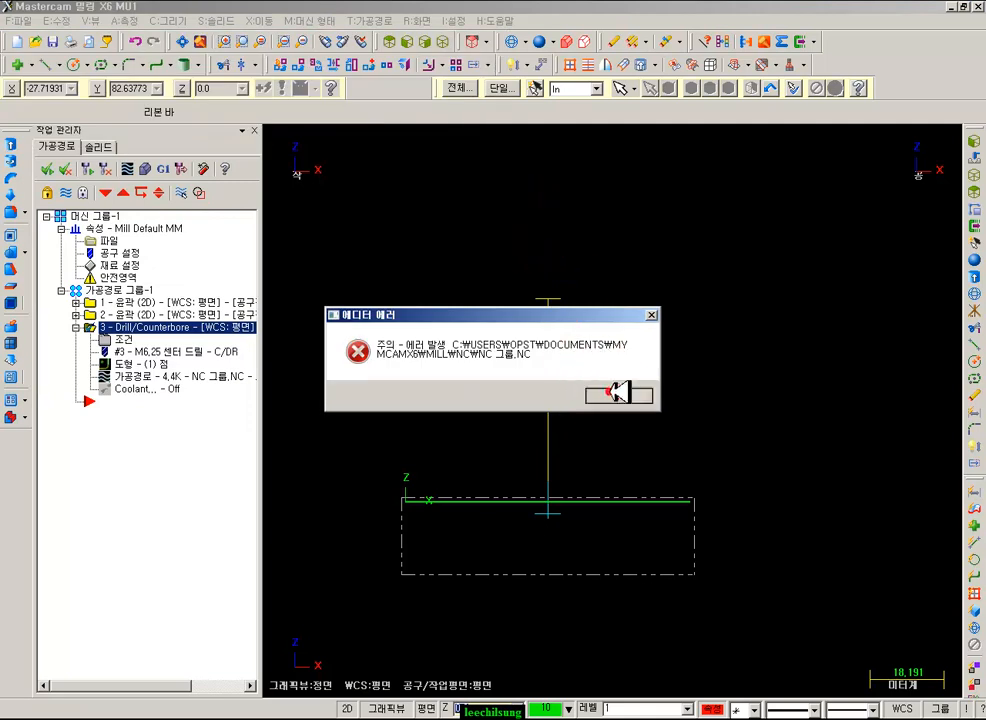
- In the start/exit settings of the system configuration, choose another program (기타...) as the editor
{"action": "left_click", "coordinate": [465, 22]}
{"action": "left_click", "coordinate": [470, 37]}
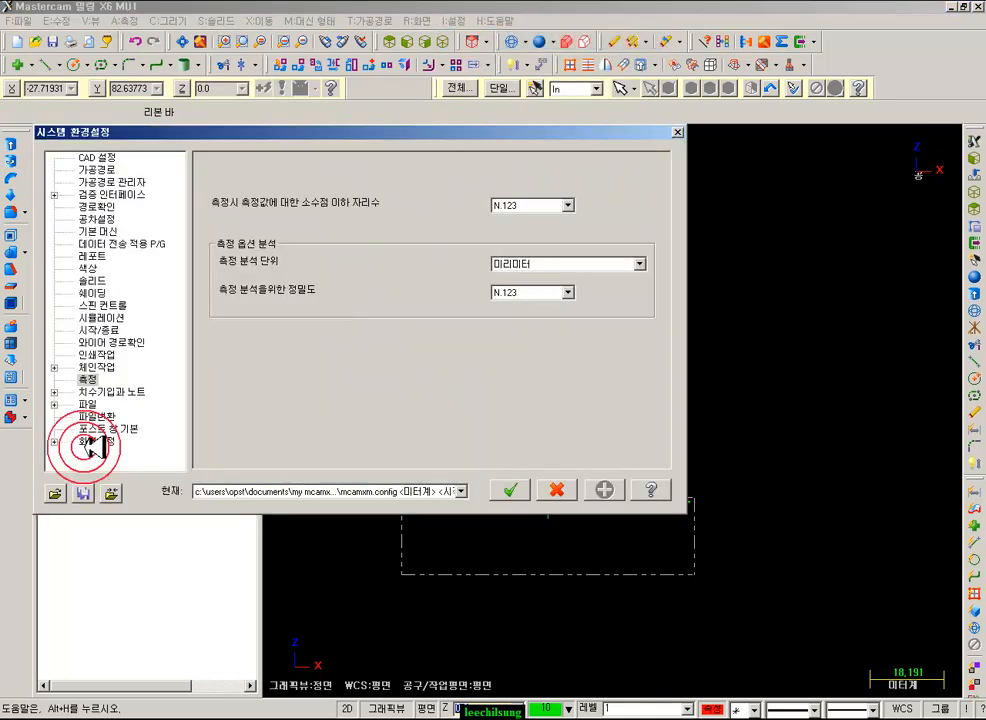
{"action": "left_click", "coordinate": [113, 328]}
{"action": "left_click", "coordinate": [318, 432]}
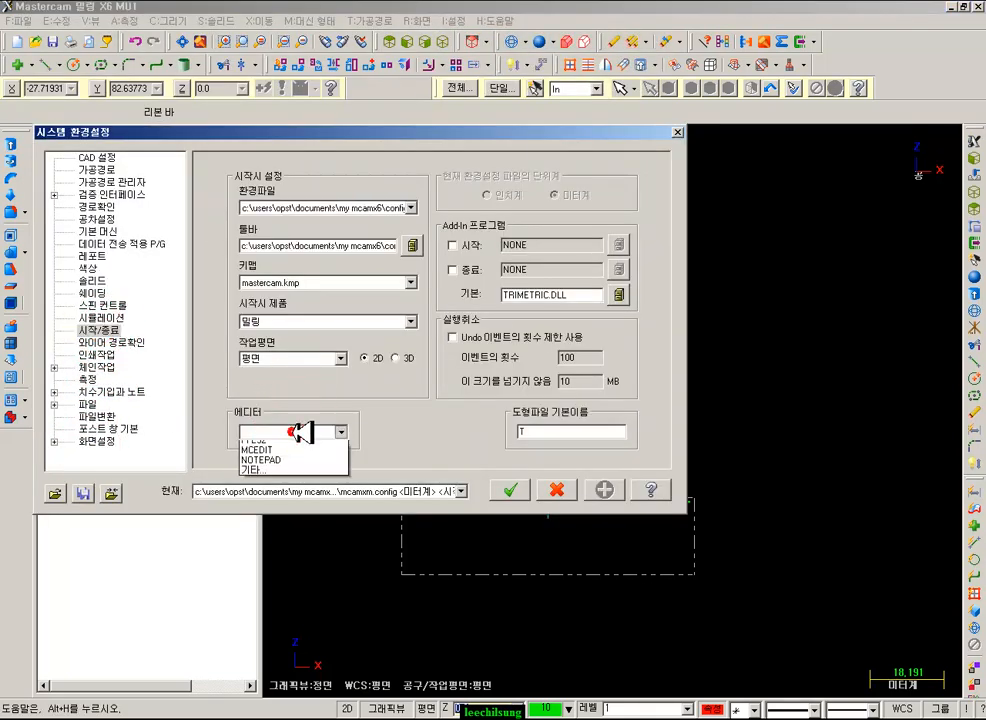
{"action": "left_click", "coordinate": [283, 493]}
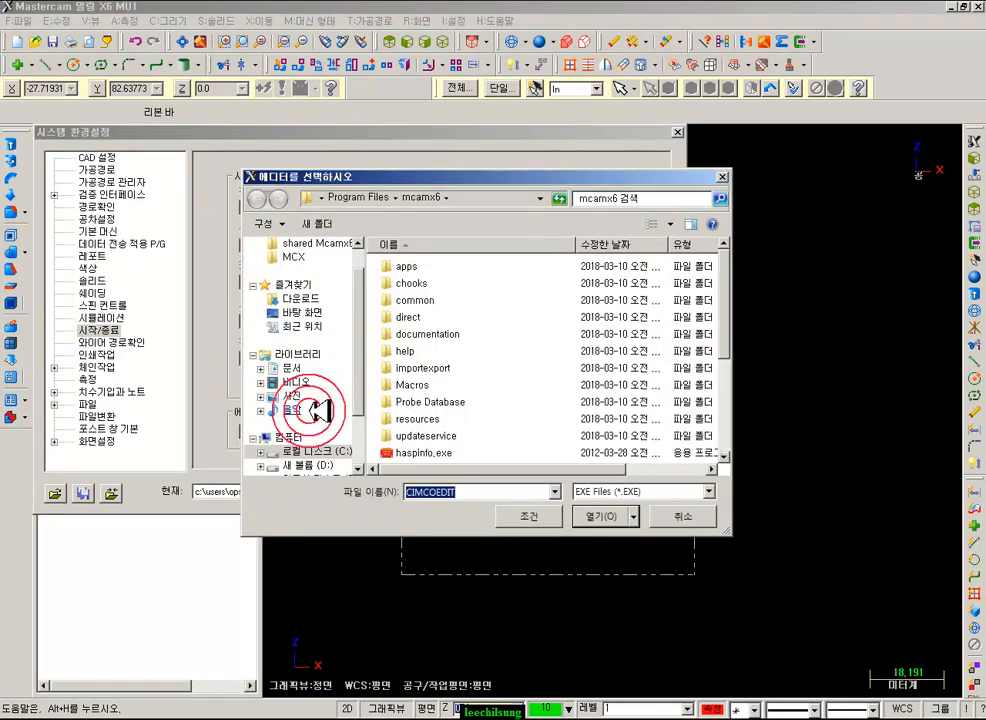
- Assign the CIMCO Edit executable from the CIMCOEdit8 folder on drive C as editor and accept the configuration
{"action": "left_click", "coordinate": [313, 451]}
{"action": "double_click", "coordinate": [418, 267]}
{"action": "double_click", "coordinate": [425, 265]}
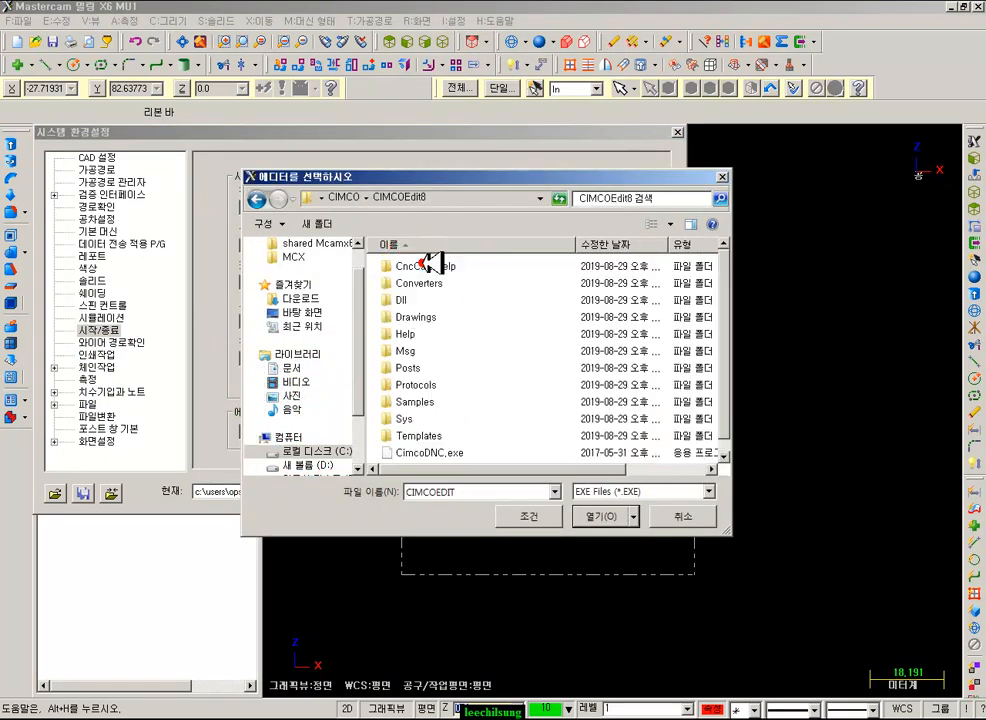
{"action": "scroll", "coordinate": [468, 415], "scroll_direction": "down", "scroll_amount": 1}
{"action": "left_click", "coordinate": [440, 453]}
{"action": "left_click", "coordinate": [601, 516]}
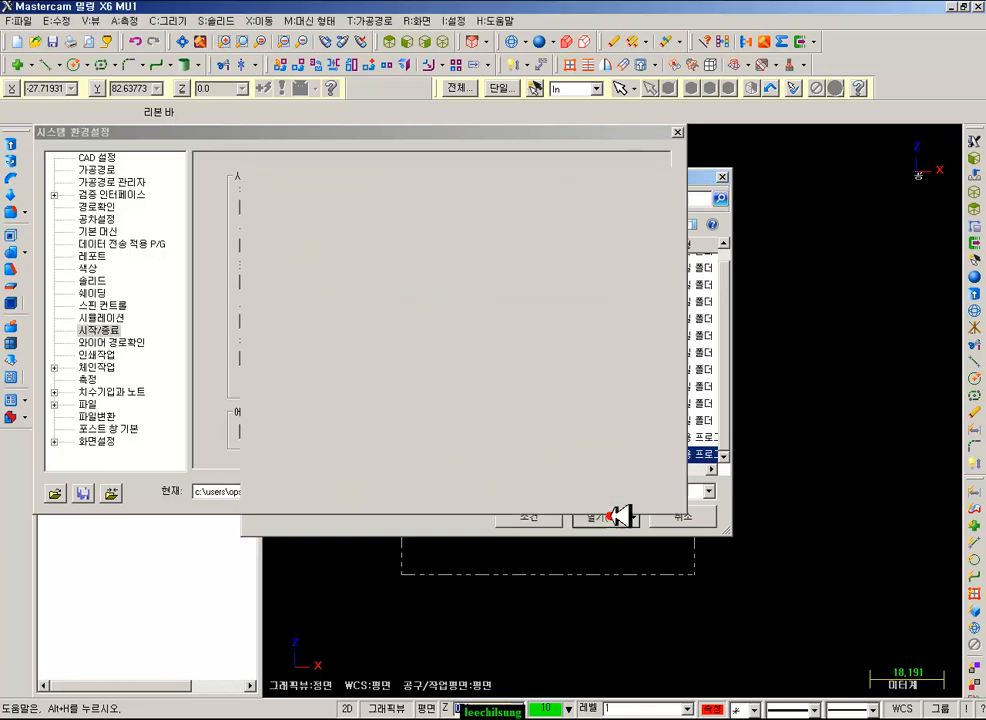
{"action": "left_click", "coordinate": [515, 488]}
{"action": "left_click", "coordinate": [441, 373]}
- Post only the drilling operation, overwriting the existing NC file, and open the code in CIMCO Edit
{"action": "left_click", "coordinate": [171, 211]}
{"action": "left_click", "coordinate": [158, 172]}
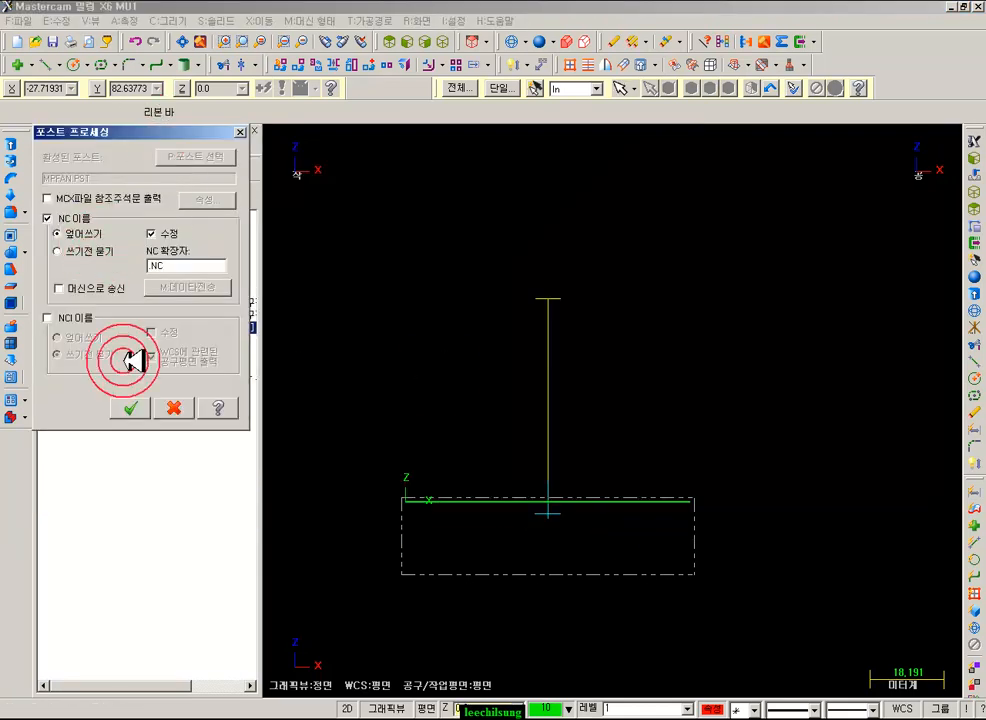
{"action": "left_click", "coordinate": [130, 408]}
{"action": "left_click", "coordinate": [560, 401]}
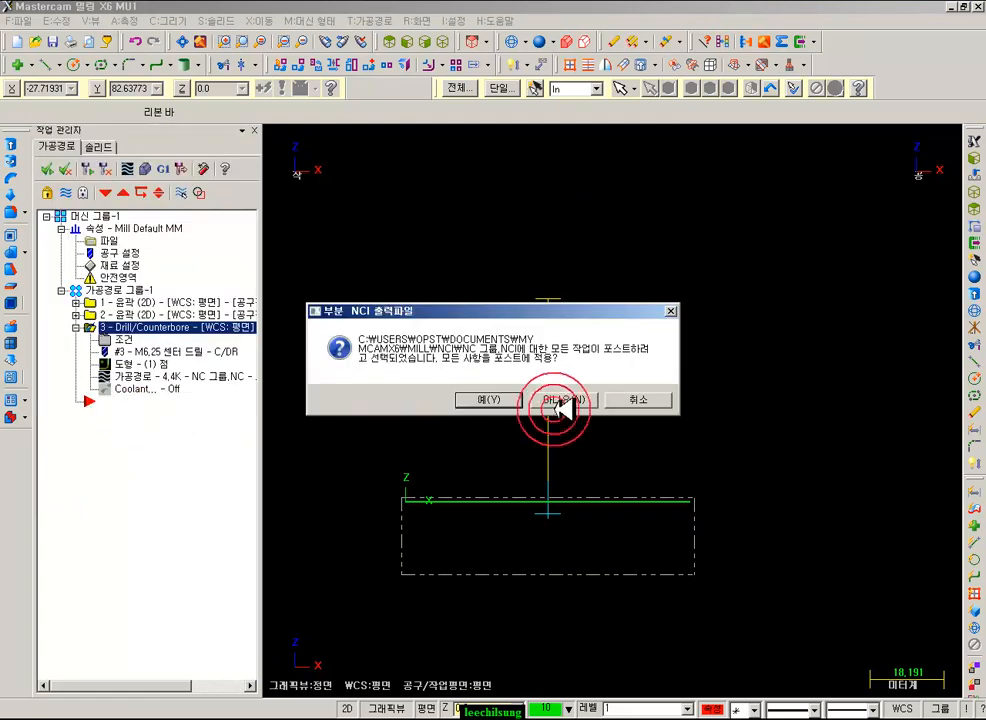
{"action": "left_click", "coordinate": [688, 303]}
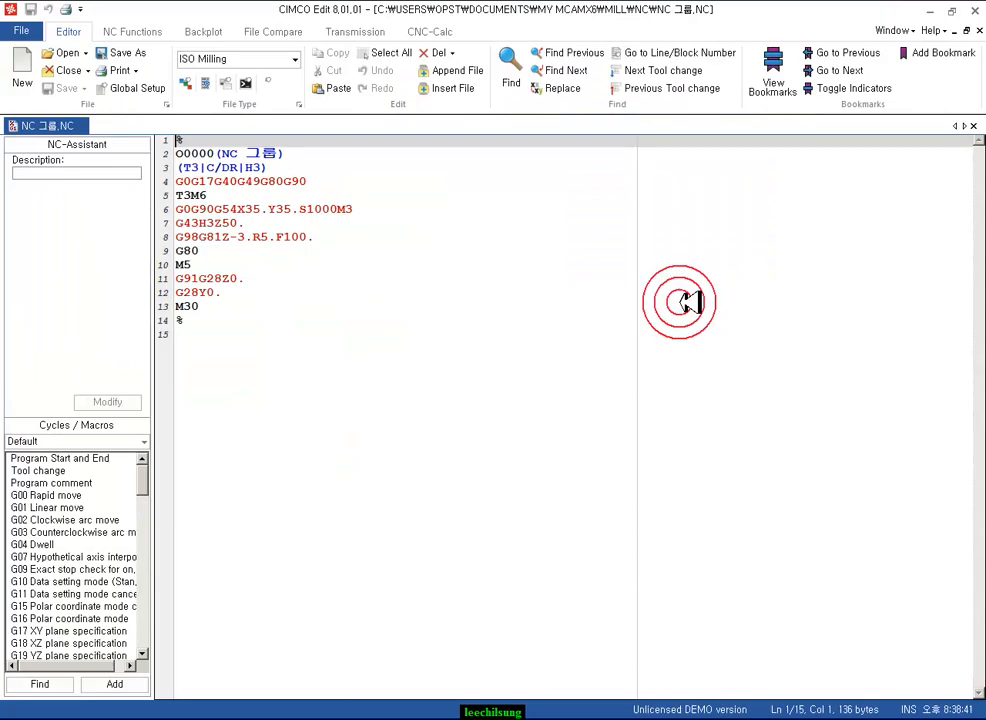
- Enlarge the NC code and examine its tool change, positioning and length offset lines and the G81 cycle's depth, R and feed values
{"action": "left_click", "coordinate": [658, 253]}
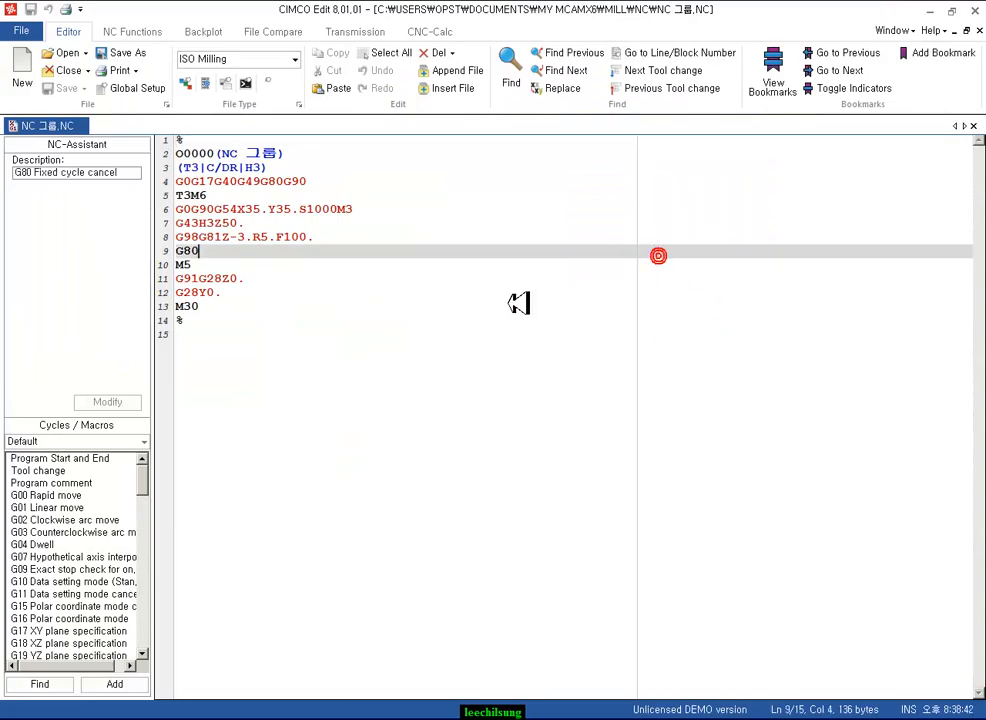
{"action": "scroll", "coordinate": [372, 343], "scroll_direction": "up", "scroll_amount": 5, "text": "ctrl"}
{"action": "scroll", "coordinate": [267, 357], "scroll_direction": "up", "scroll_amount": 2, "text": "ctrl"}
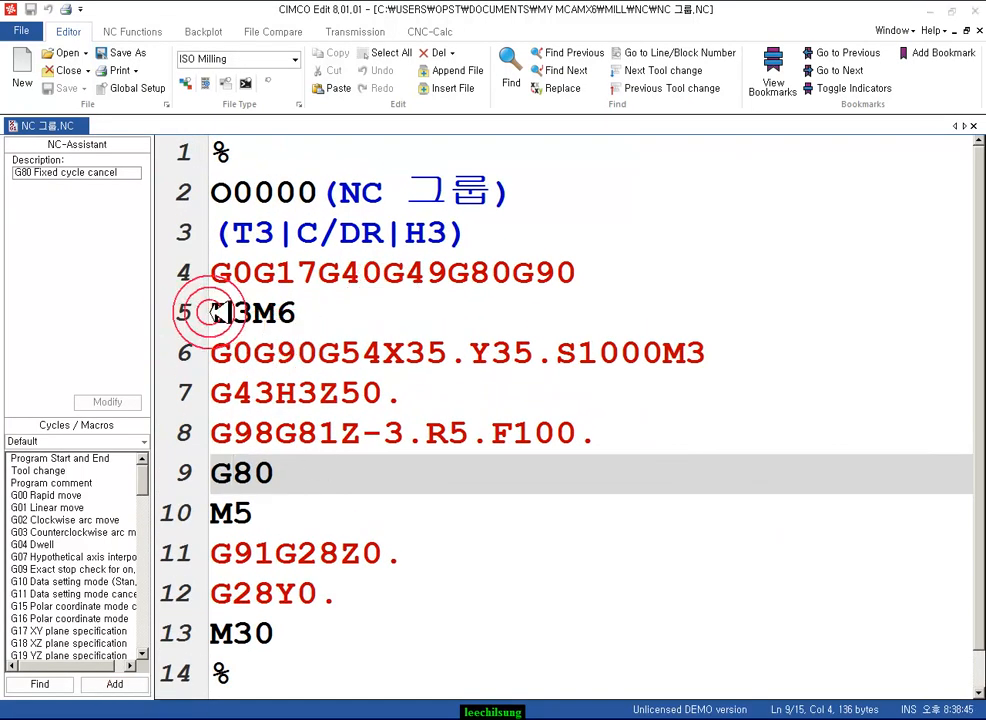
{"action": "left_click_drag", "start_coordinate": [210, 326], "coordinate": [293, 330]}
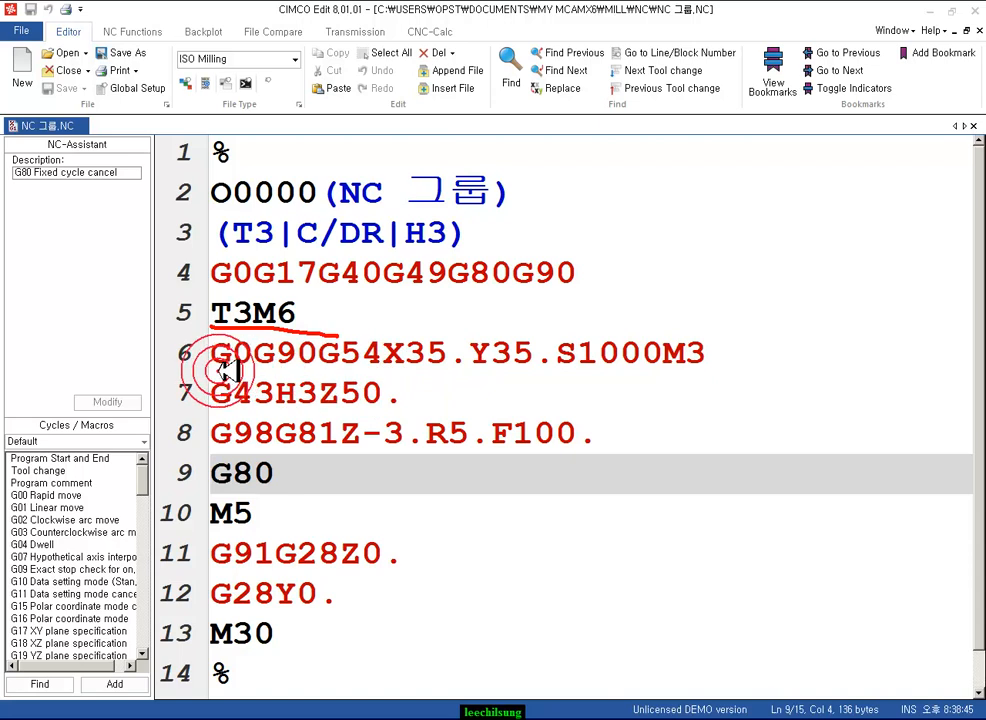
{"action": "left_click_drag", "start_coordinate": [495, 370], "coordinate": [731, 372]}
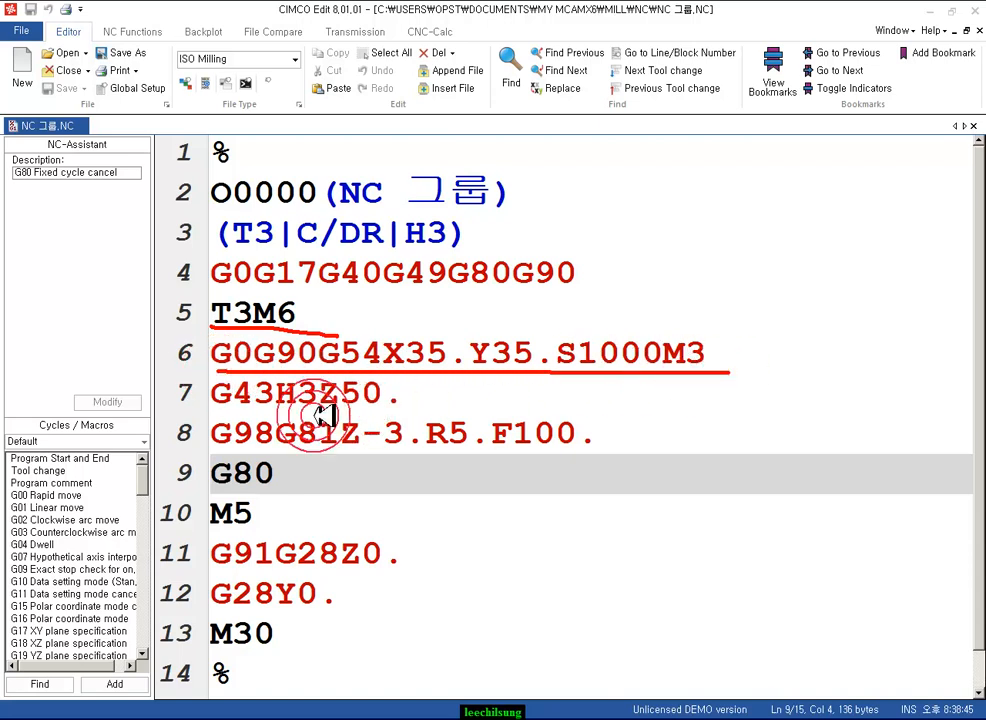
{"action": "left_click_drag", "start_coordinate": [413, 413], "coordinate": [425, 413]}
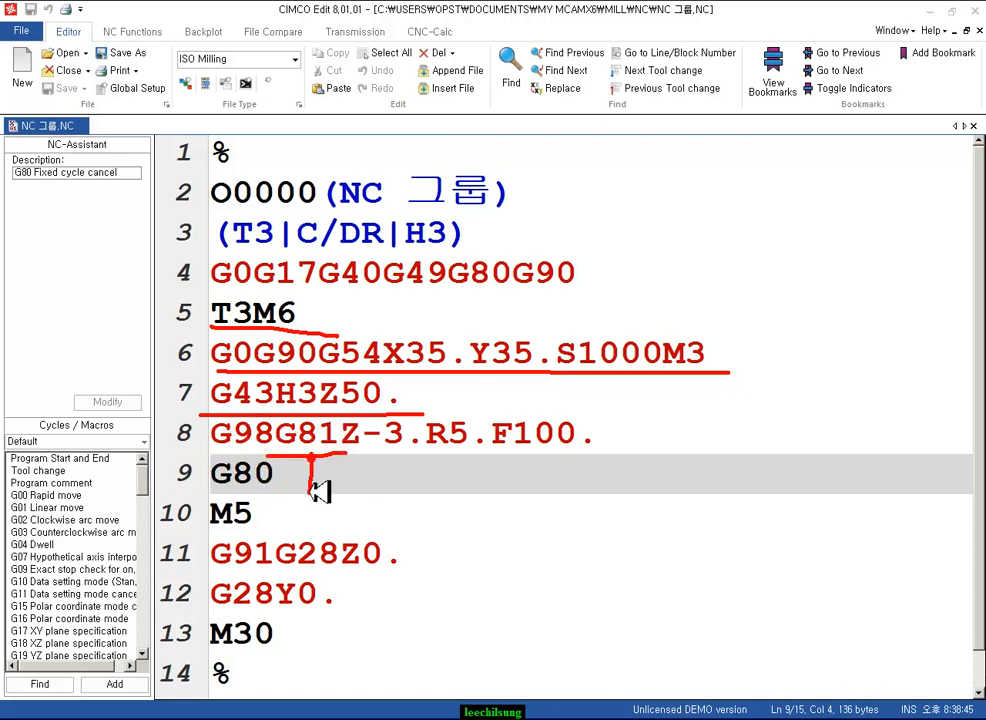
{"action": "left_click_drag", "start_coordinate": [349, 461], "coordinate": [350, 461]}
{"action": "left_click_drag", "start_coordinate": [426, 466], "coordinate": [492, 463]}
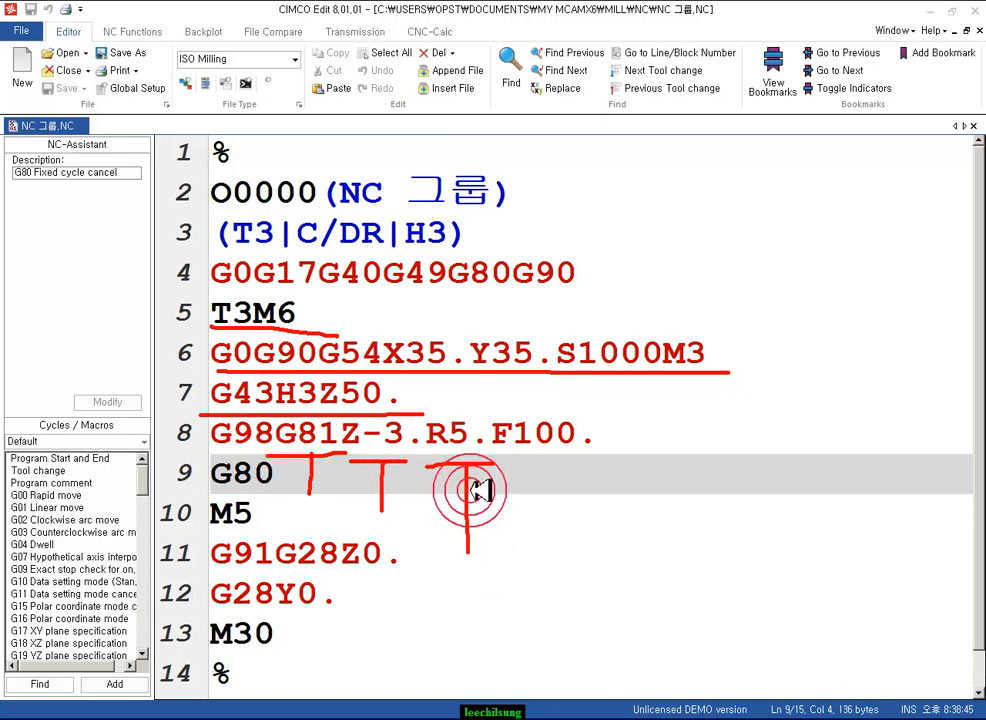
{"action": "mouse_move", "coordinate": [428, 478]}
{"action": "left_mouse_down"}
{"action": "mouse_move", "coordinate": [436, 451]}
{"action": "mouse_move", "coordinate": [482, 402]}
{"action": "mouse_move", "coordinate": [478, 483]}
{"action": "mouse_move", "coordinate": [447, 482]}
{"action": "left_mouse_up"}
{"action": "left_click_drag", "start_coordinate": [516, 462], "coordinate": [517, 462]}
- Examine the G80 cycle cancel, M5 spindle stop, G28 home returns, M30 program end and the % signs enclosing the program
{"action": "mouse_move", "coordinate": [218, 508]}
{"action": "left_mouse_down"}
{"action": "mouse_move", "coordinate": [286, 462]}
{"action": "mouse_move", "coordinate": [214, 485]}
{"action": "left_mouse_up"}
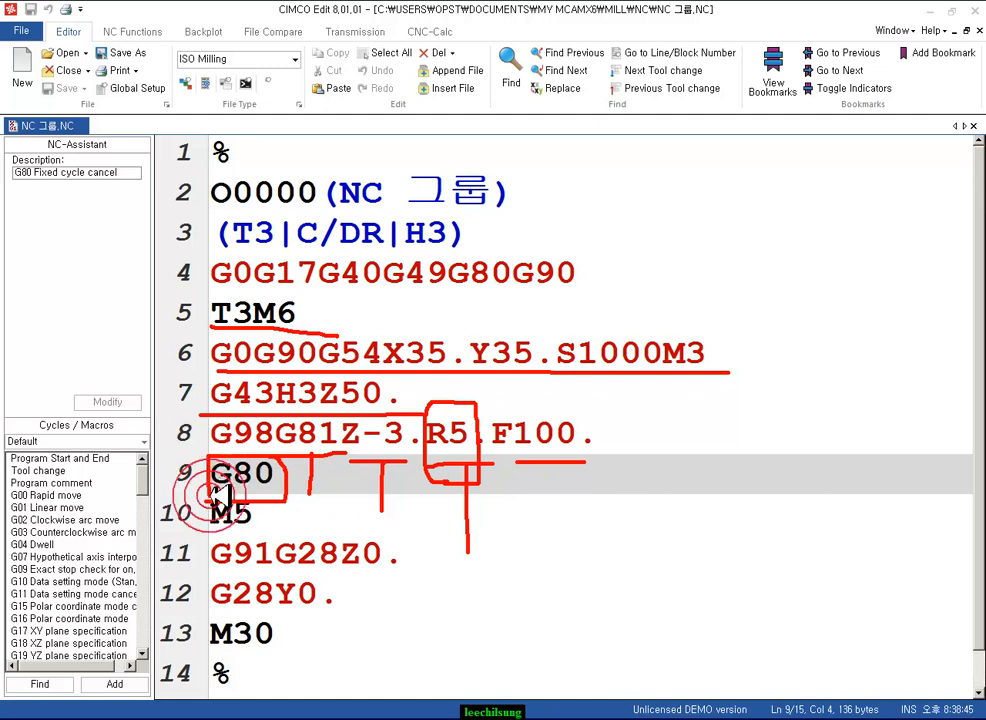
{"action": "left_click_drag", "start_coordinate": [200, 541], "coordinate": [295, 541]}
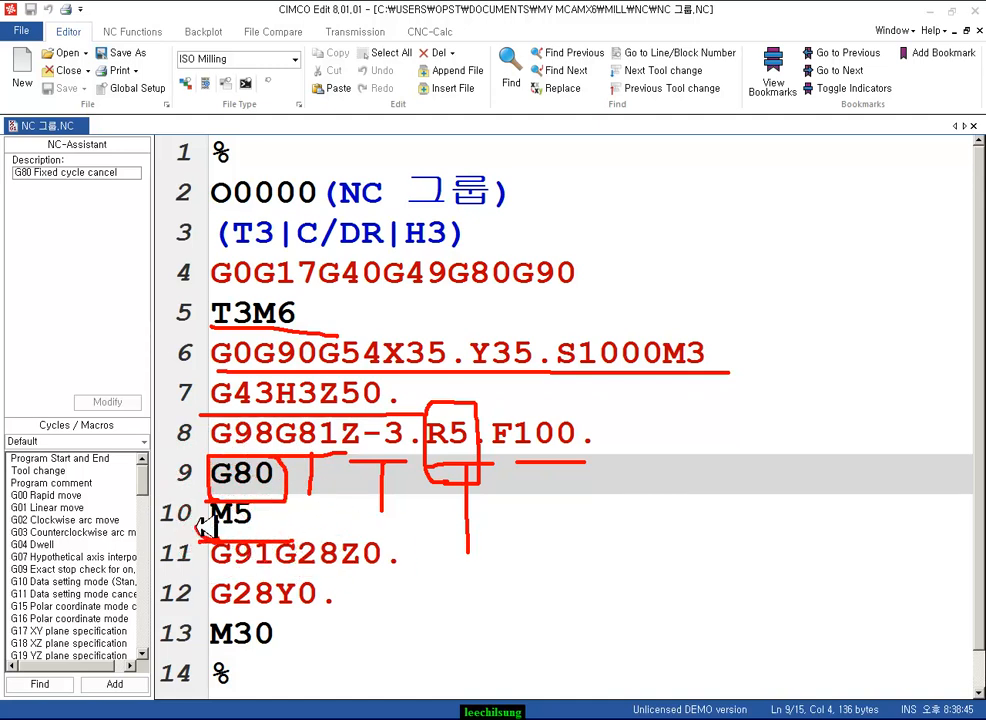
{"action": "left_click_drag", "start_coordinate": [258, 530], "coordinate": [262, 504]}
{"action": "left_click_drag", "start_coordinate": [207, 576], "coordinate": [388, 576]}
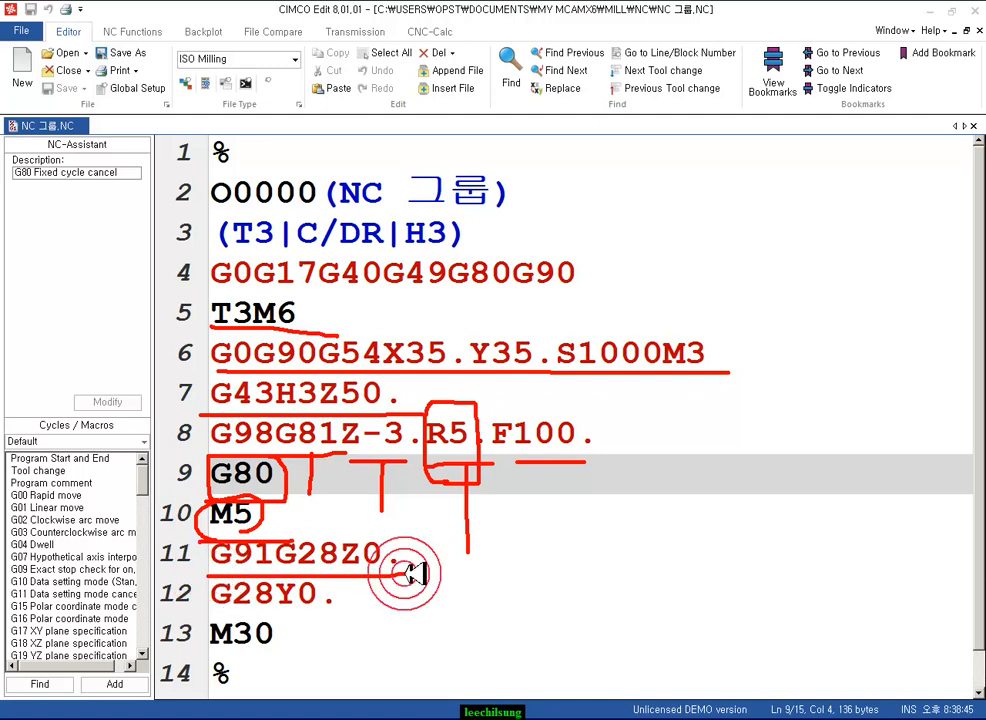
{"action": "left_click_drag", "start_coordinate": [205, 622], "coordinate": [290, 622]}
{"action": "left_click_drag", "start_coordinate": [195, 655], "coordinate": [270, 654]}
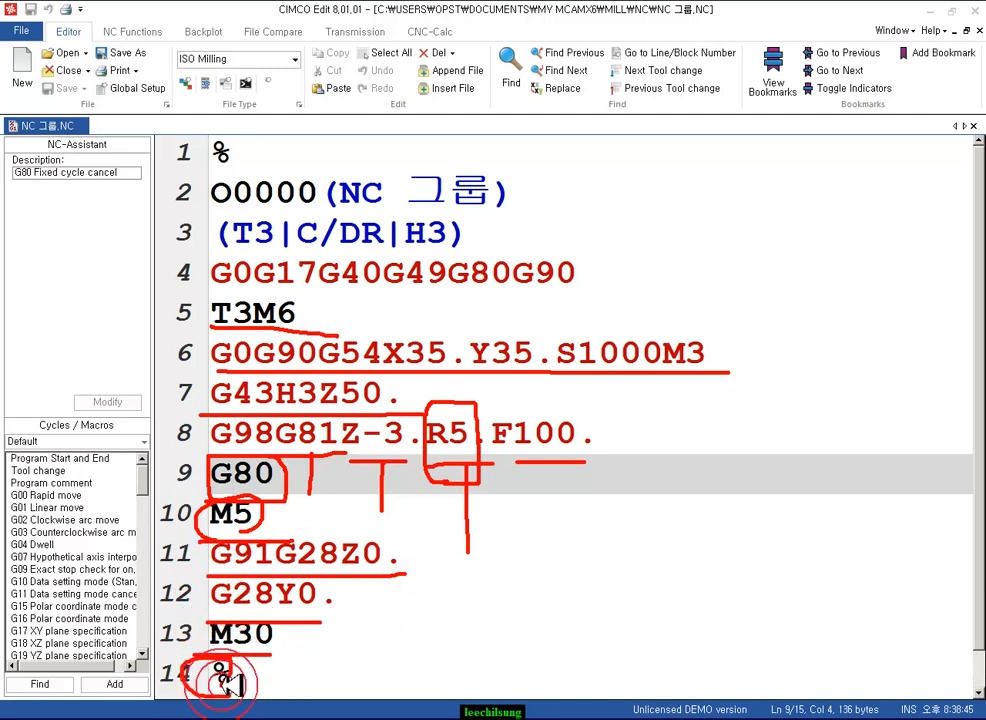
{"action": "left_click_drag", "start_coordinate": [229, 172], "coordinate": [230, 137]}
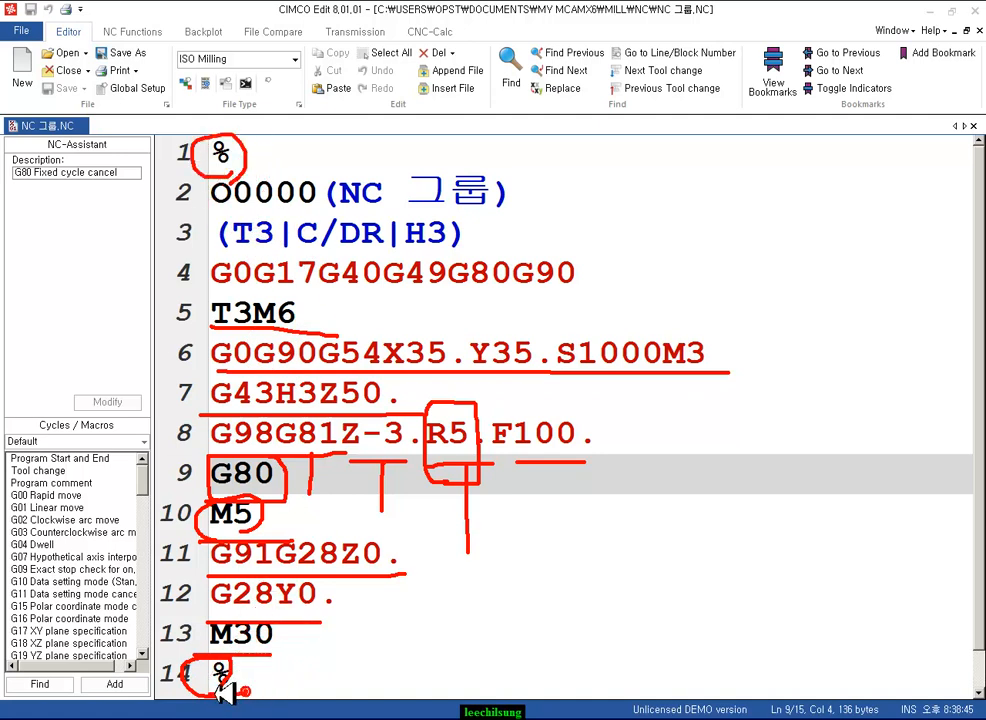
{"action": "mouse_move", "coordinate": [577, 139]}
{"action": "left_mouse_down"}
{"action": "mouse_move", "coordinate": [740, 280]}
{"action": "mouse_move", "coordinate": [670, 650]}
{"action": "left_mouse_up"}
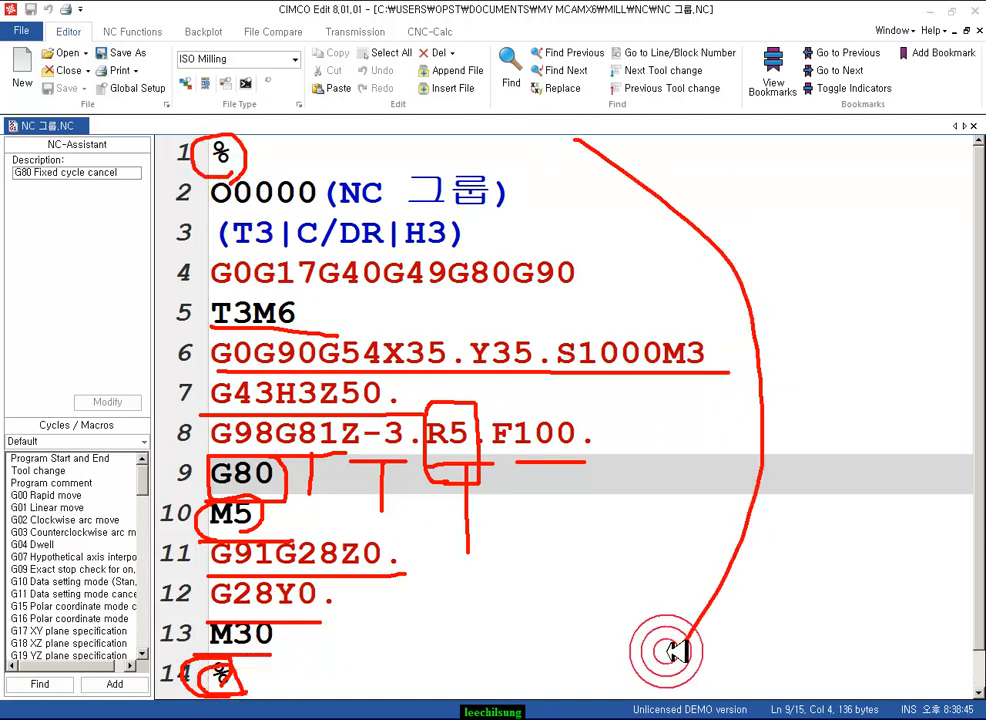
{"action": "right_click", "coordinate": [816, 300]}
{"action": "left_click", "coordinate": [845, 450]}
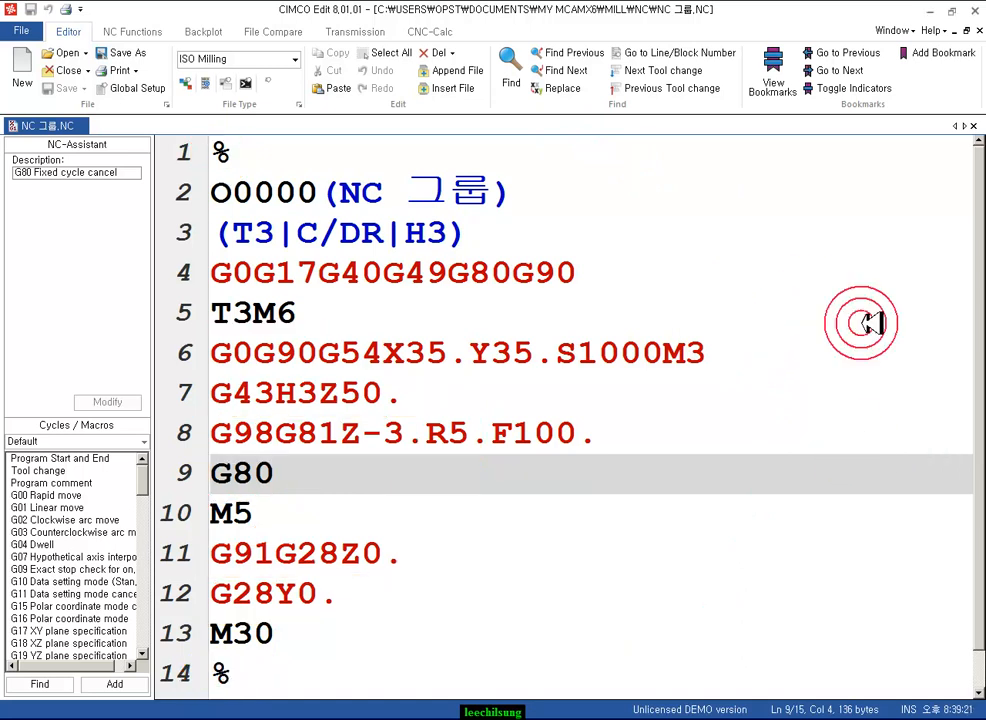
- Switch back to Mastercam and duplicate the centre-drill operation at the end of the toolpath group
{"action": "key", "text": "alt+Tab"}
{"action": "left_click", "coordinate": [775, 293]}
{"action": "left_click", "coordinate": [755, 282]}
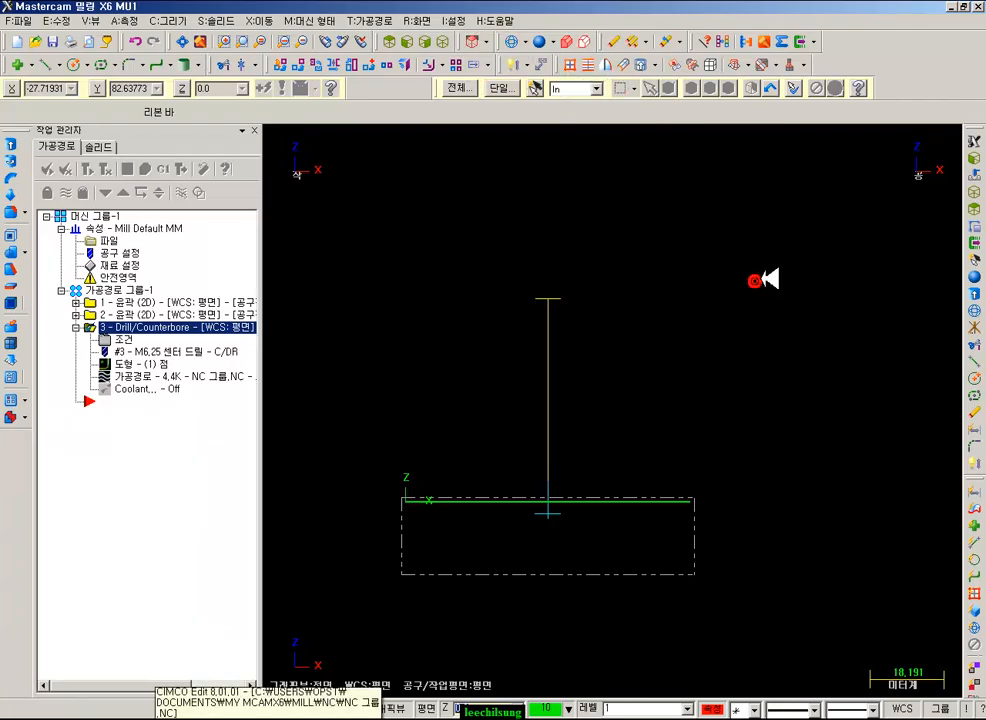
{"action": "left_click", "coordinate": [471, 41]}
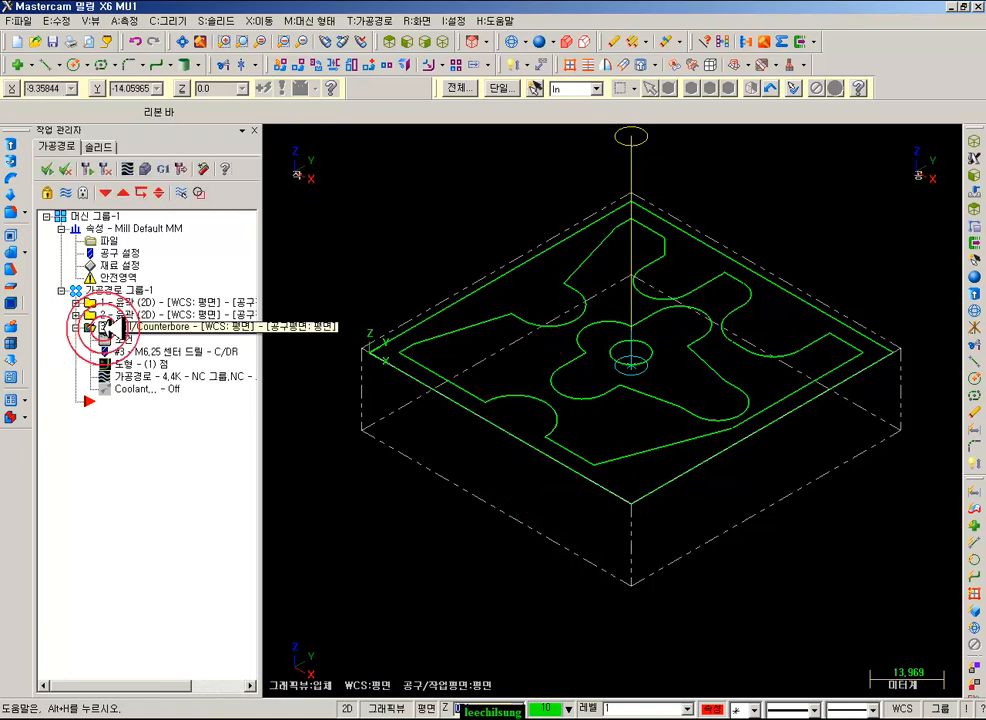
{"action": "right_click_drag", "start_coordinate": [112, 327], "coordinate": [120, 465]}
{"action": "left_click", "coordinate": [150, 516]}
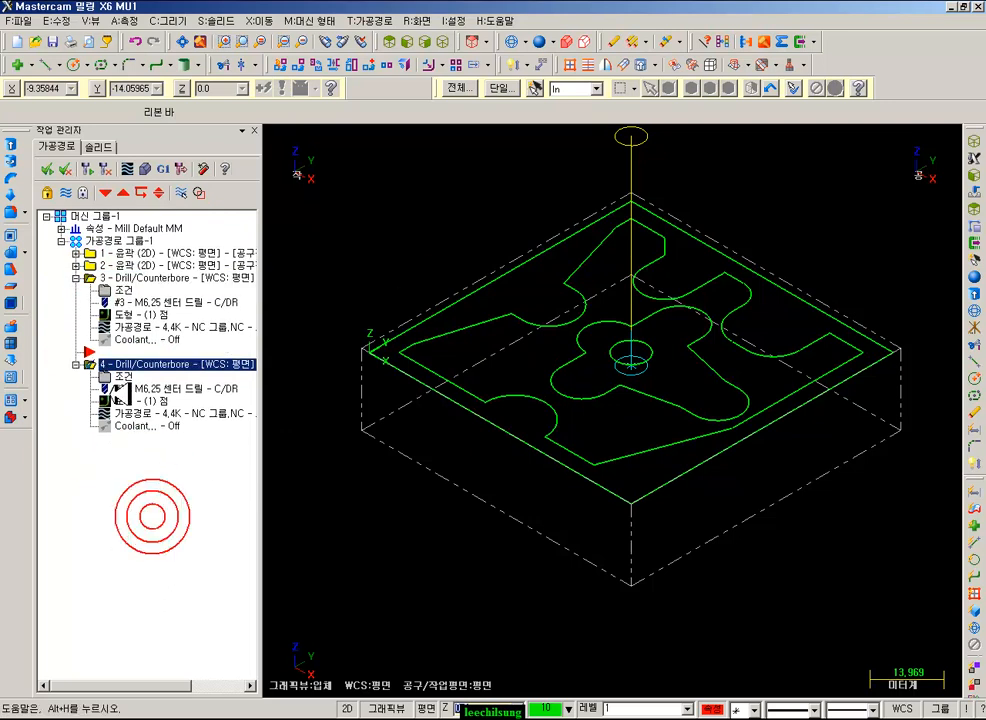
- Open the tool parameters of the copied drill operation and create a new tool of the drill type
{"action": "left_click", "coordinate": [168, 377]}
{"action": "left_click", "coordinate": [236, 181]}
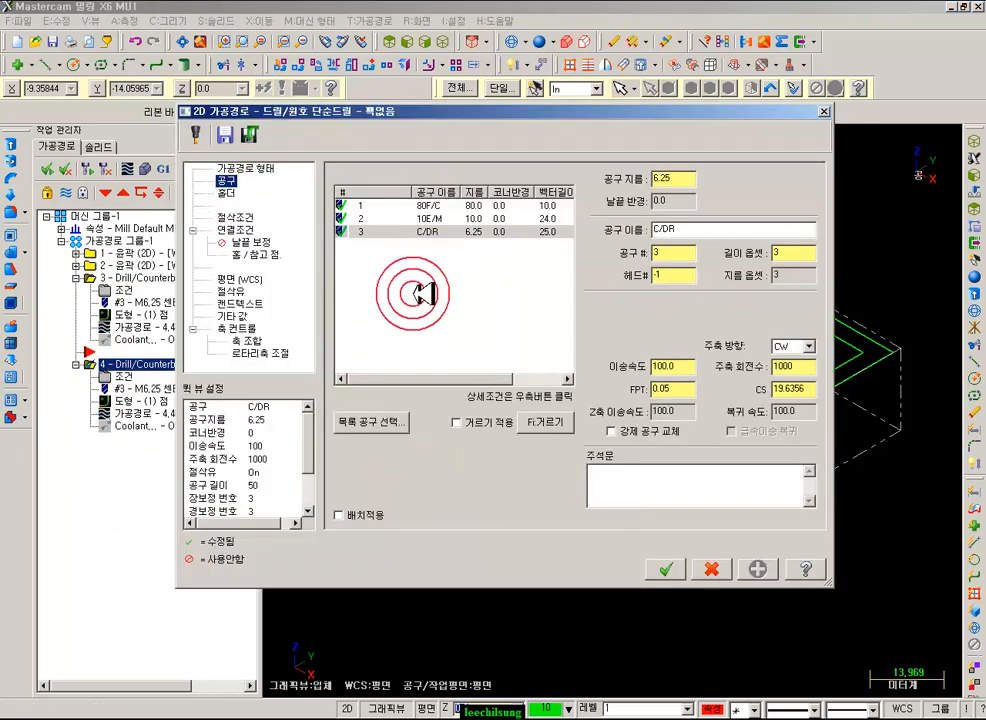
{"action": "right_click", "coordinate": [410, 293]}
{"action": "left_click", "coordinate": [460, 316]}
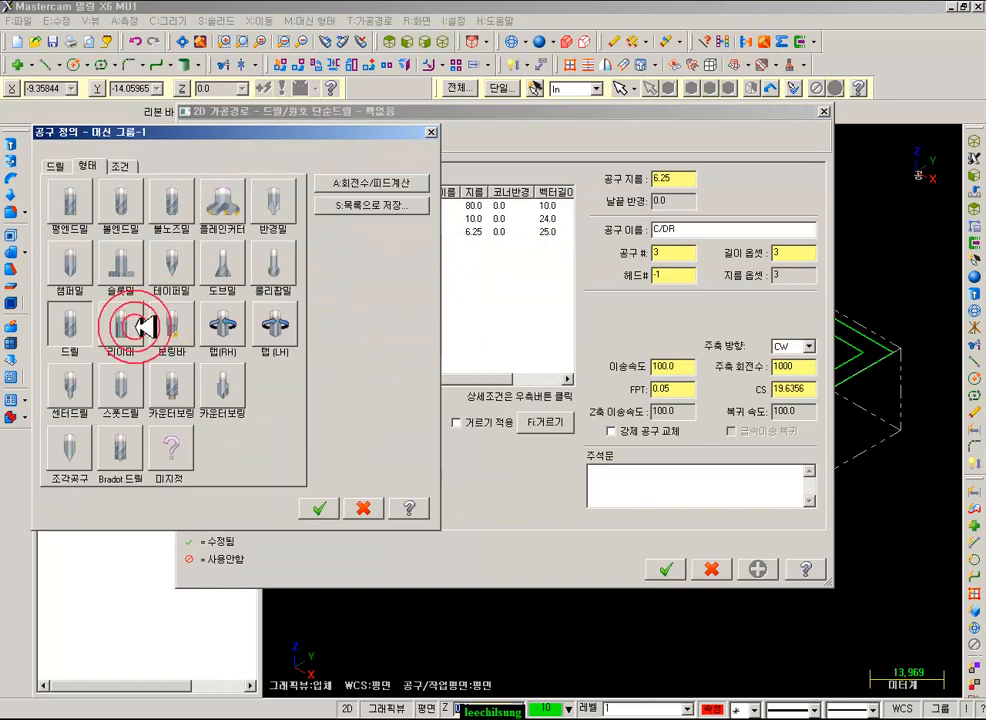
{"action": "left_click", "coordinate": [72, 330]}
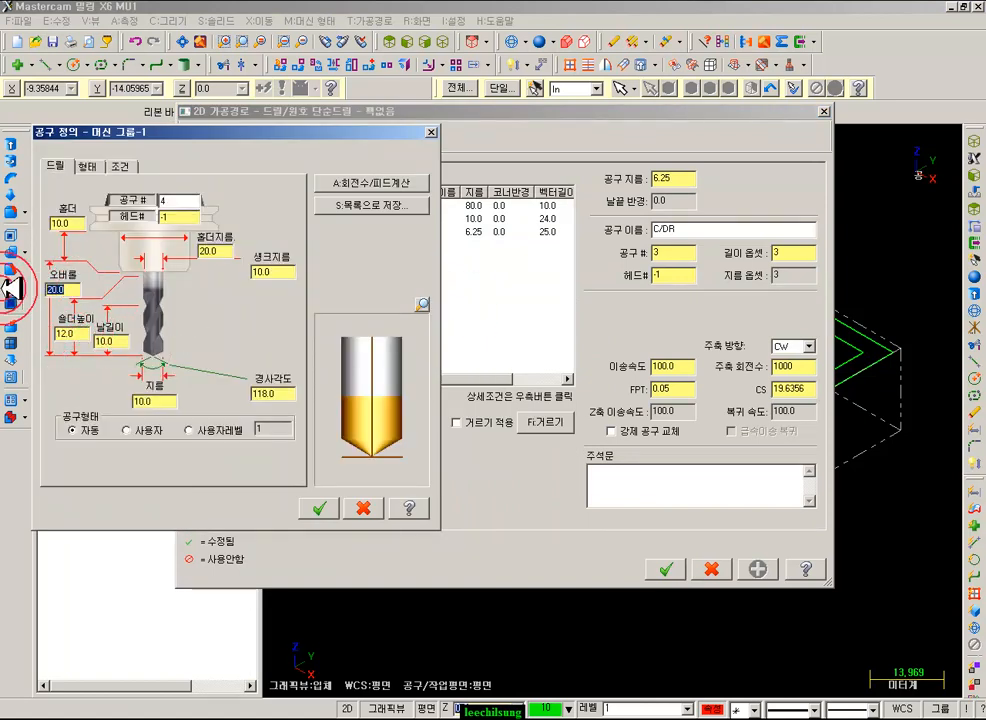
- Give the new drill an overall length of 70, a diameter of 8 and the name 8/DR, and accept it
{"action": "type", "text": "70"}
{"action": "left_click", "coordinate": [174, 401]}
{"action": "type", "text": "8"}
{"action": "left_click", "coordinate": [74, 354]}
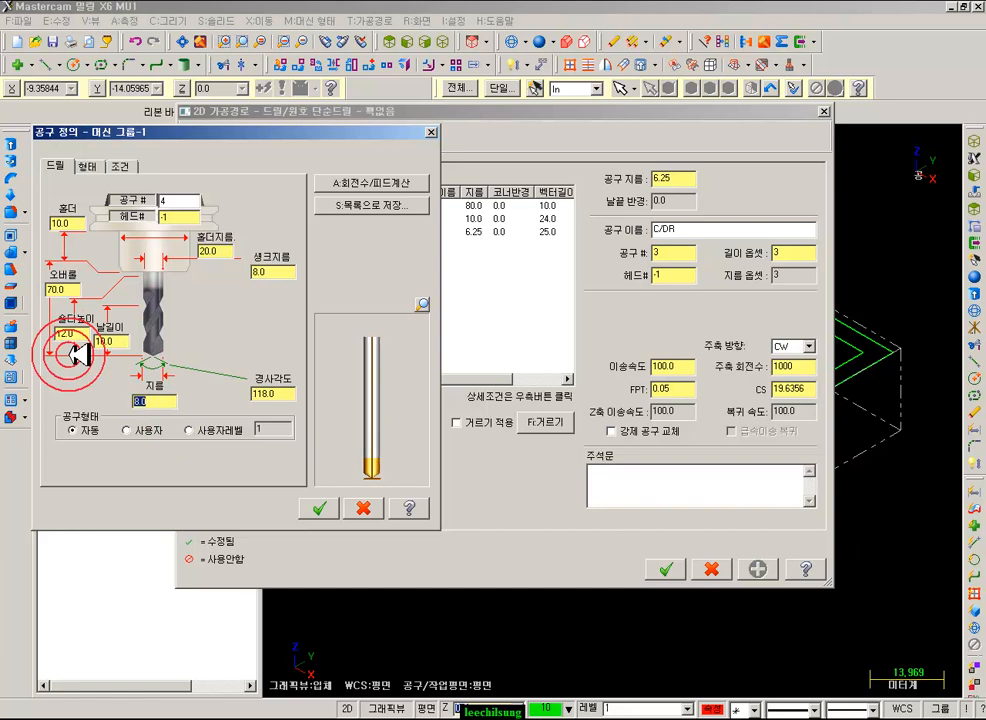
{"action": "left_click", "coordinate": [120, 166]}
{"action": "left_click", "coordinate": [163, 410]}
{"action": "type", "text": "8"}
{"action": "left_click", "coordinate": [197, 323]}
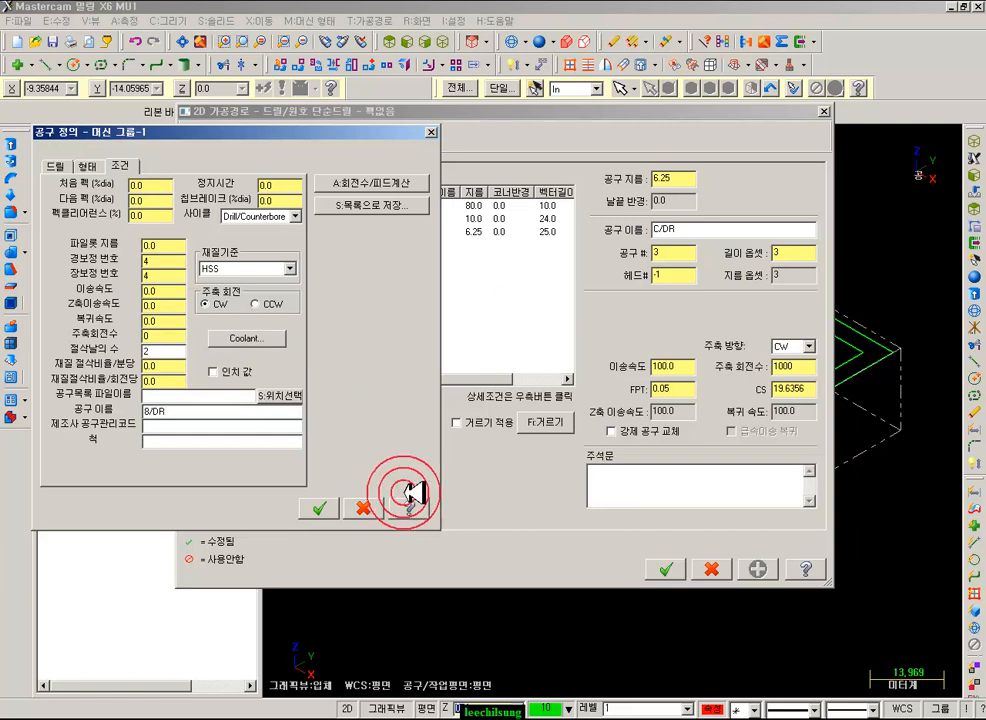
{"action": "left_click", "coordinate": [319, 508]}
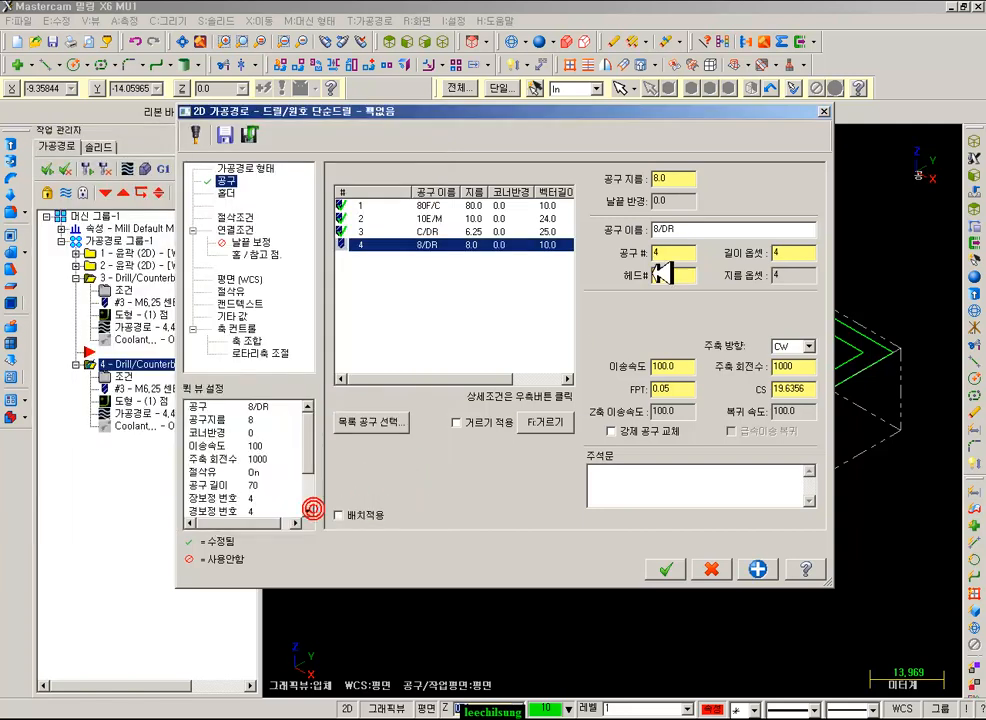
- Set the copied operation's cycle to peck drilling with a peck of 2
{"action": "left_click", "coordinate": [247, 215]}
{"action": "left_click", "coordinate": [443, 187]}
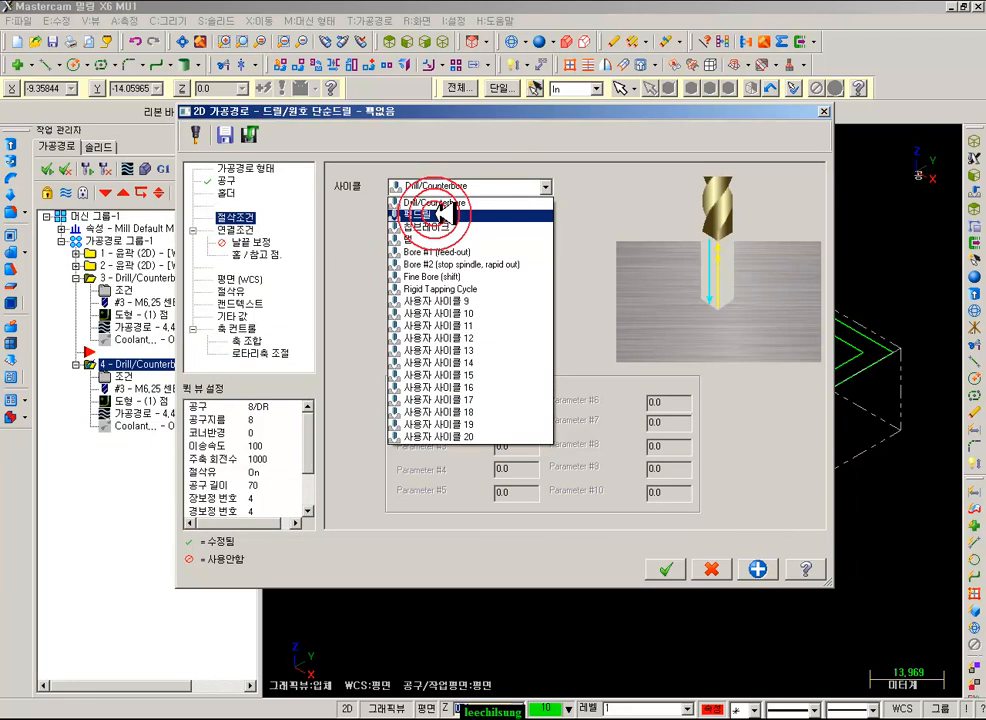
{"action": "left_click", "coordinate": [443, 214]}
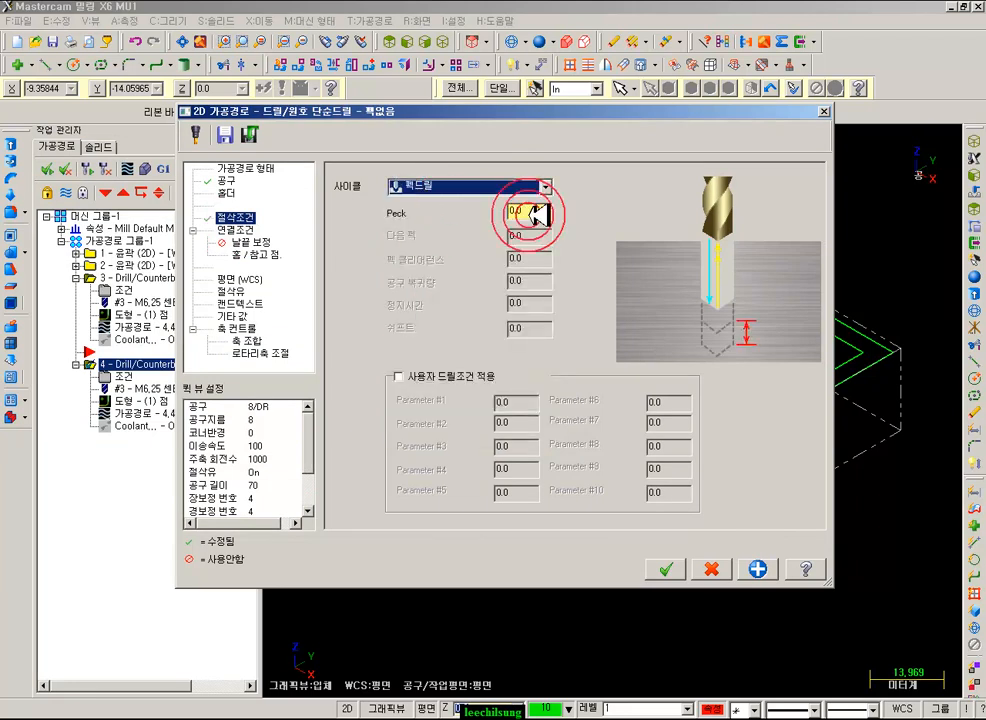
{"action": "left_click", "coordinate": [478, 212]}
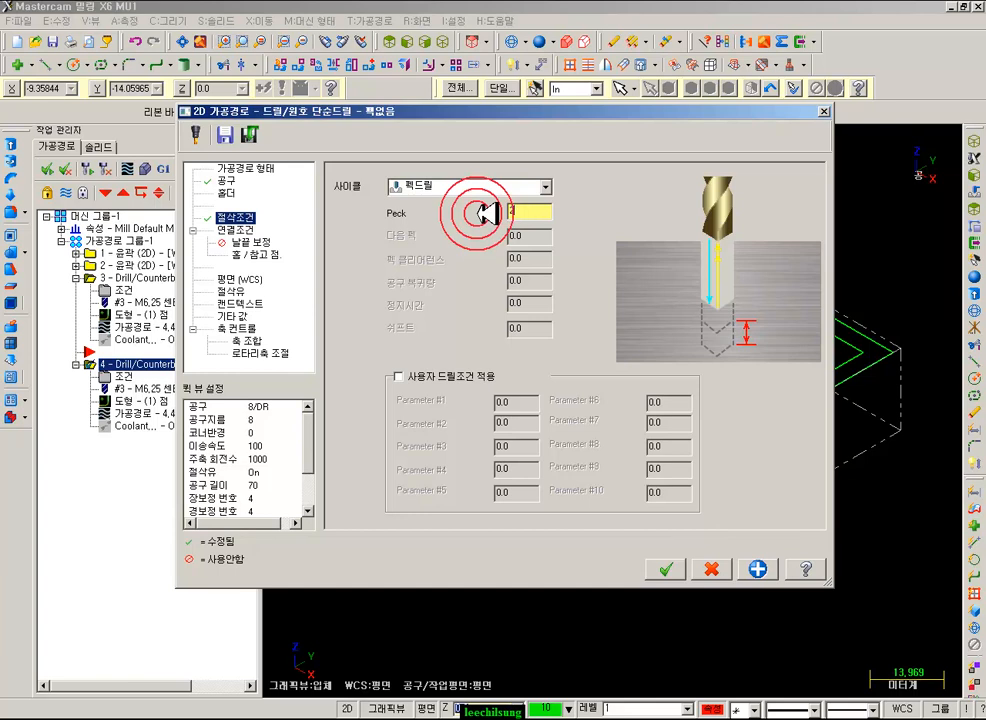
- Set the drilling depth to -23, accept the parameters and regenerate the peck drilling toolpath
{"action": "left_click", "coordinate": [246, 229]}
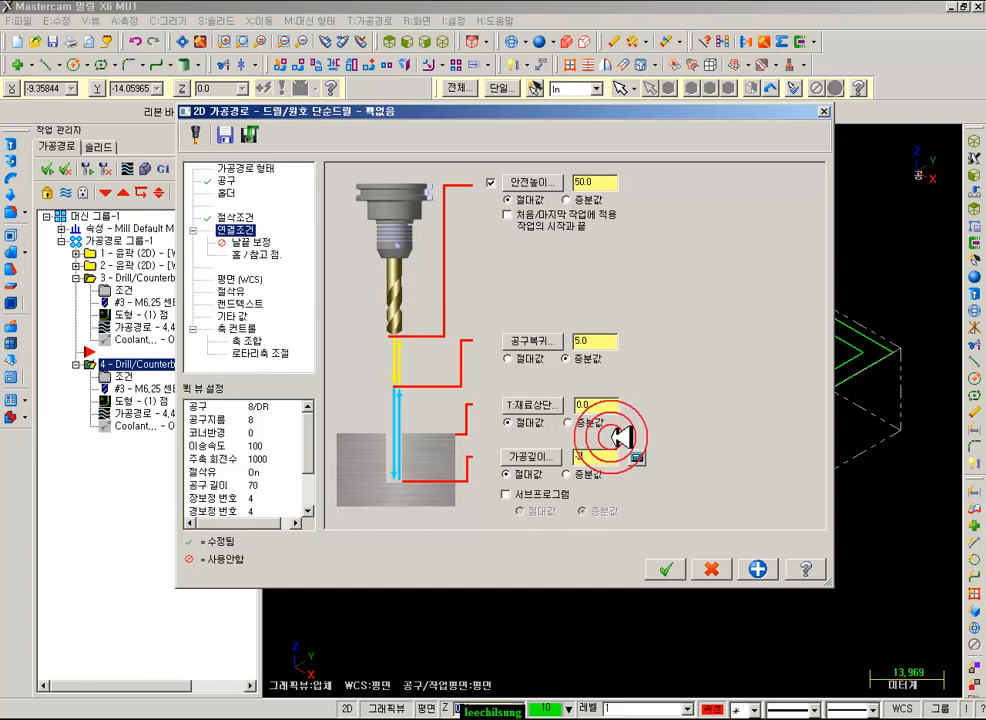
{"action": "left_click", "coordinate": [449, 428]}
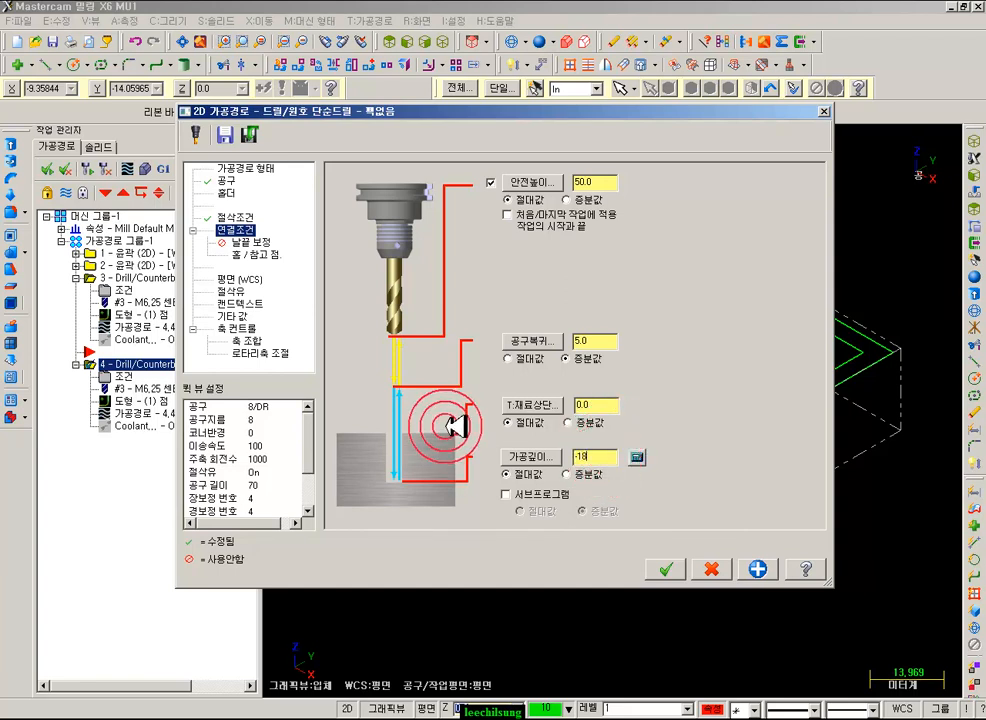
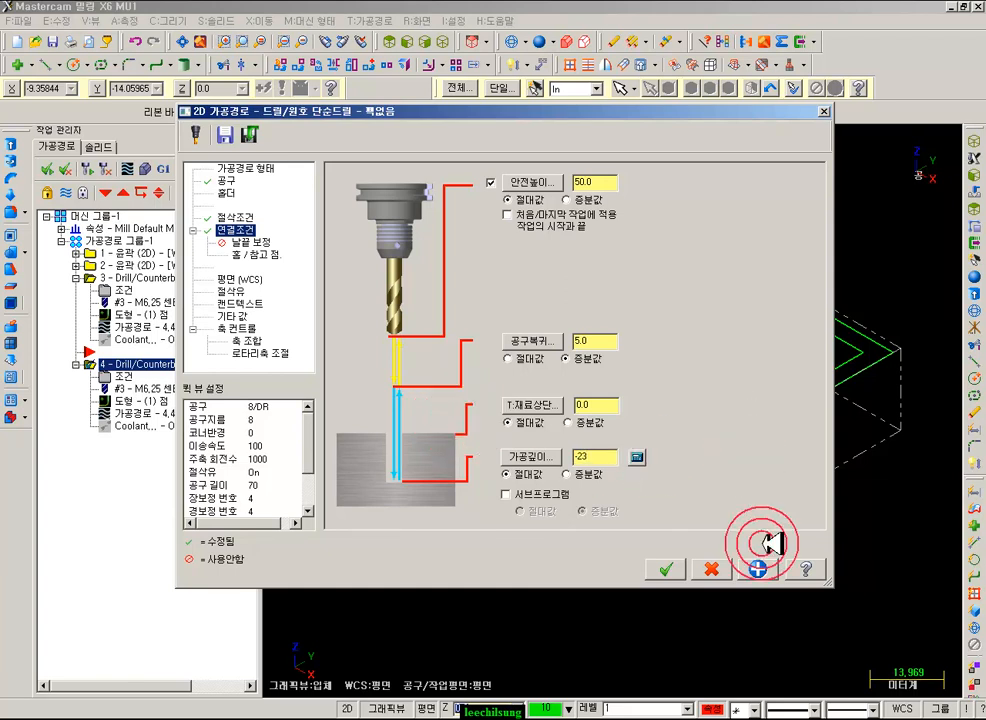
{"action": "left_click", "coordinate": [666, 569]}
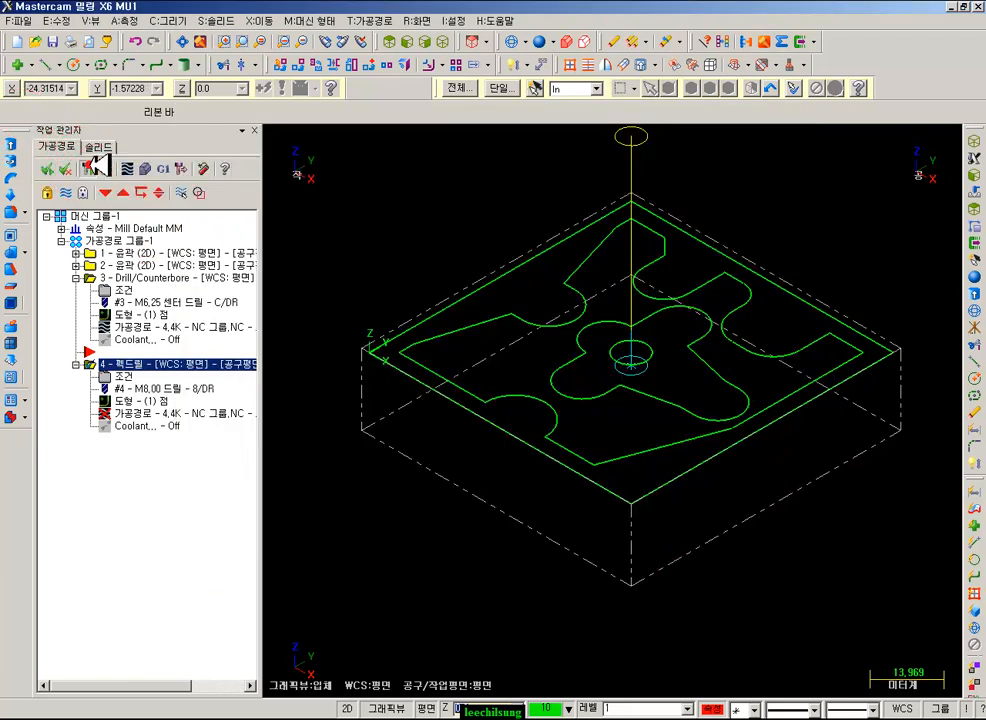
- Backplot the peck drilling in front view and examine the drill tip's position below the stock bottom
{"action": "left_click", "coordinate": [410, 41]}
{"action": "left_click", "coordinate": [104, 412]}
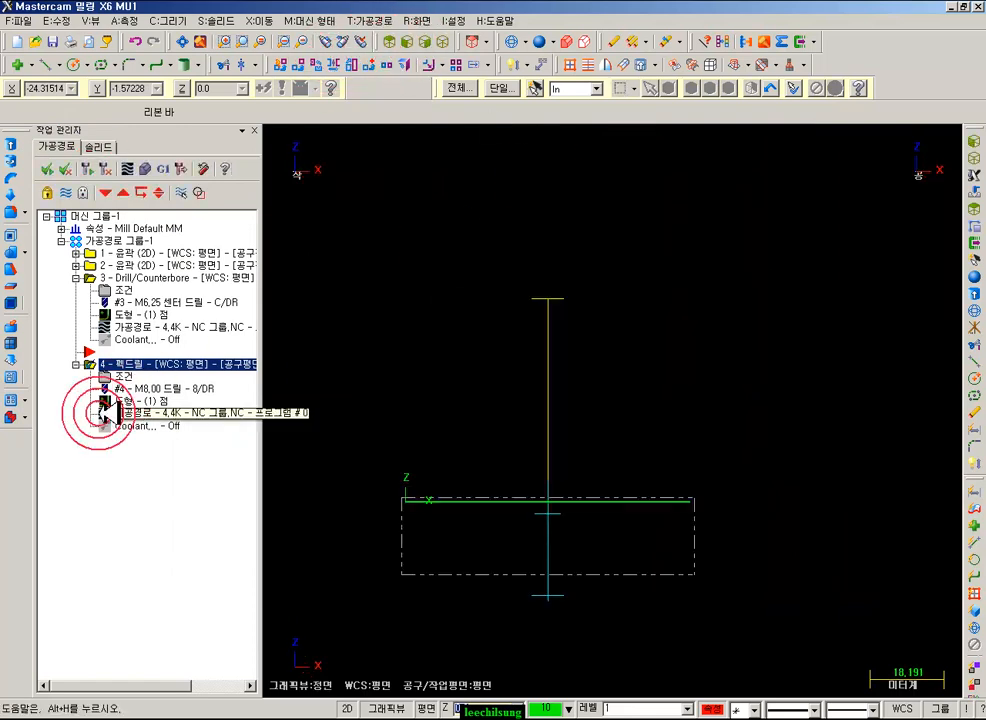
{"action": "left_click", "coordinate": [812, 392]}
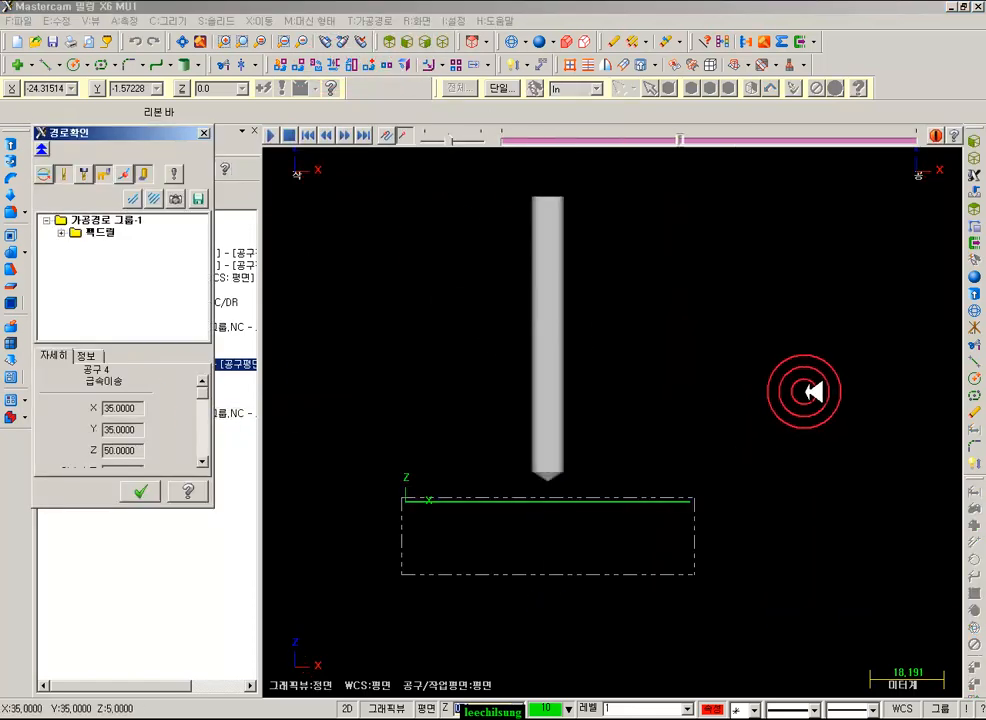
{"action": "scroll", "coordinate": [500, 640], "scroll_direction": "up", "scroll_amount": 3}
{"action": "scroll", "coordinate": [608, 551], "scroll_direction": "up", "scroll_amount": 2}
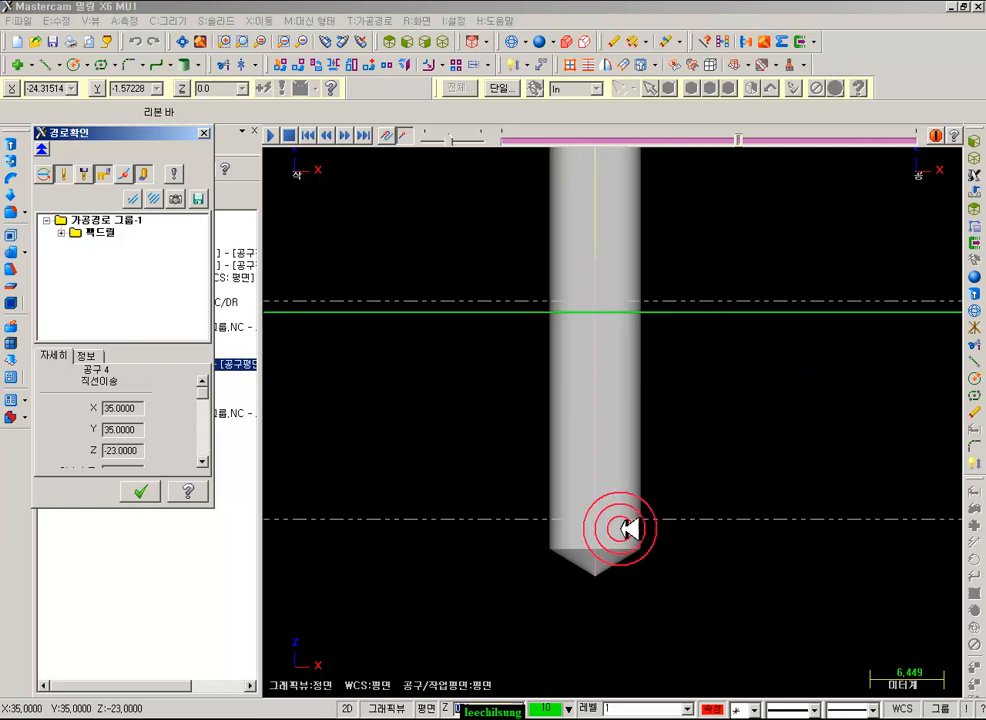
{"action": "mouse_move", "coordinate": [641, 517]}
{"action": "left_mouse_down"}
{"action": "mouse_move", "coordinate": [752, 523]}
{"action": "mouse_move", "coordinate": [800, 557]}
{"action": "mouse_move", "coordinate": [826, 529]}
{"action": "mouse_move", "coordinate": [850, 525]}
{"action": "left_mouse_up"}
{"action": "left_click_drag", "start_coordinate": [611, 554], "coordinate": [695, 548]}
{"action": "mouse_move", "coordinate": [636, 570]}
{"action": "left_mouse_down"}
{"action": "mouse_move", "coordinate": [640, 579]}
{"action": "mouse_move", "coordinate": [682, 568]}
{"action": "left_mouse_up"}
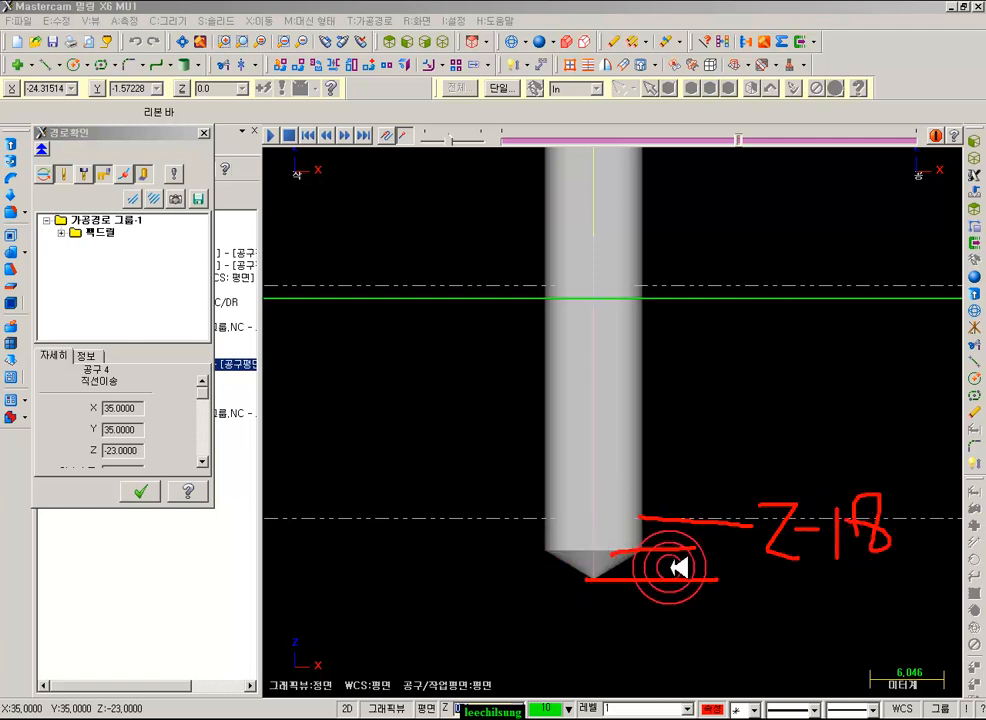
- Examine the drill's extra depth below the stock, made up of the 0.3 × 8 tip length and 2 mm of breakthrough
{"action": "left_click", "coordinate": [719, 627]}
{"action": "left_click", "coordinate": [733, 646]}
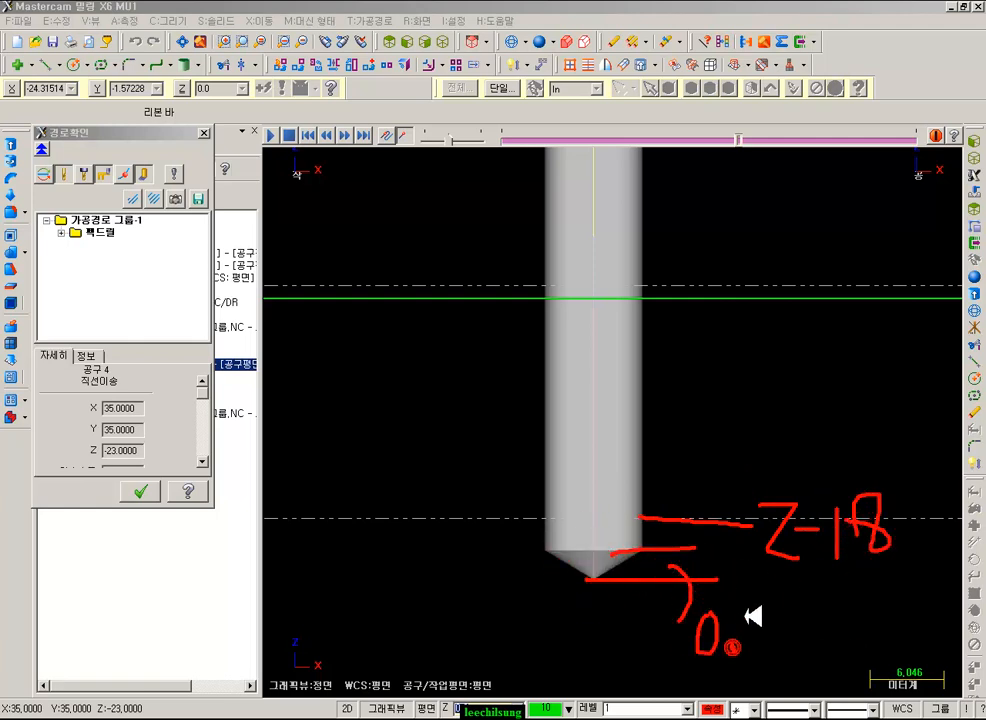
{"action": "left_click_drag", "start_coordinate": [773, 633], "coordinate": [745, 650]}
{"action": "mouse_move", "coordinate": [818, 622]}
{"action": "left_mouse_down"}
{"action": "mouse_move", "coordinate": [823, 610]}
{"action": "mouse_move", "coordinate": [869, 623]}
{"action": "left_mouse_up"}
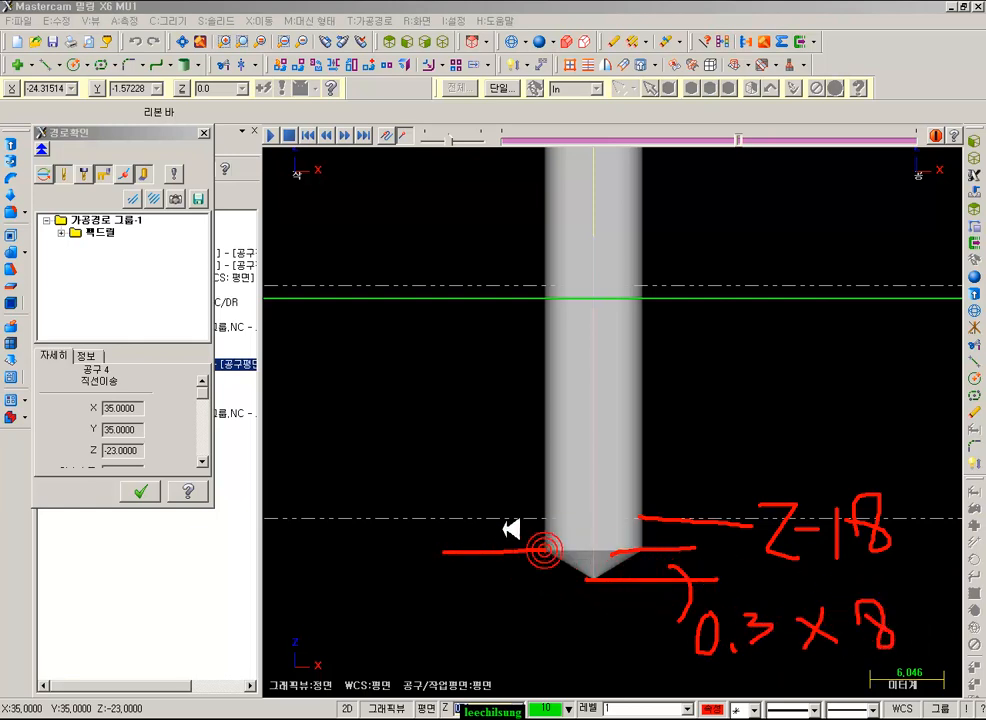
{"action": "left_click_drag", "start_coordinate": [545, 521], "coordinate": [446, 518]}
{"action": "mouse_move", "coordinate": [374, 529]}
{"action": "left_mouse_down"}
{"action": "mouse_move", "coordinate": [394, 555]}
{"action": "mouse_move", "coordinate": [438, 551]}
{"action": "left_mouse_up"}
{"action": "left_click_drag", "start_coordinate": [665, 678], "coordinate": [905, 678]}
{"action": "mouse_move", "coordinate": [895, 577]}
{"action": "left_mouse_down"}
{"action": "mouse_move", "coordinate": [911, 579]}
{"action": "mouse_move", "coordinate": [917, 600]}
{"action": "left_mouse_up"}
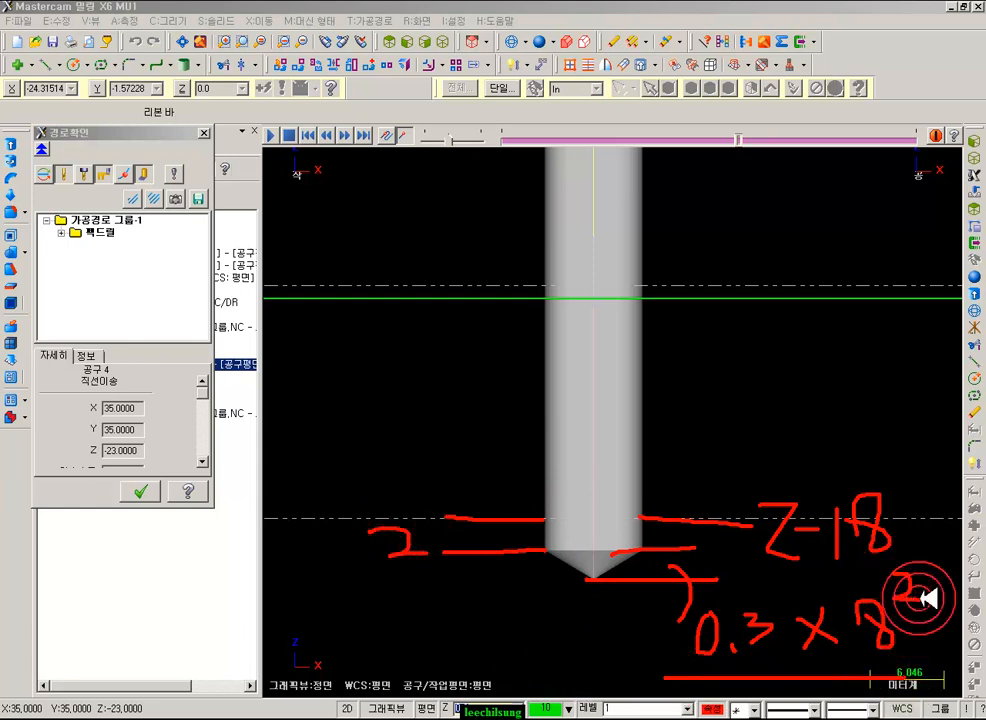
{"action": "left_click_drag", "start_coordinate": [420, 525], "coordinate": [429, 564]}
{"action": "left_click_drag", "start_coordinate": [402, 604], "coordinate": [414, 632]}
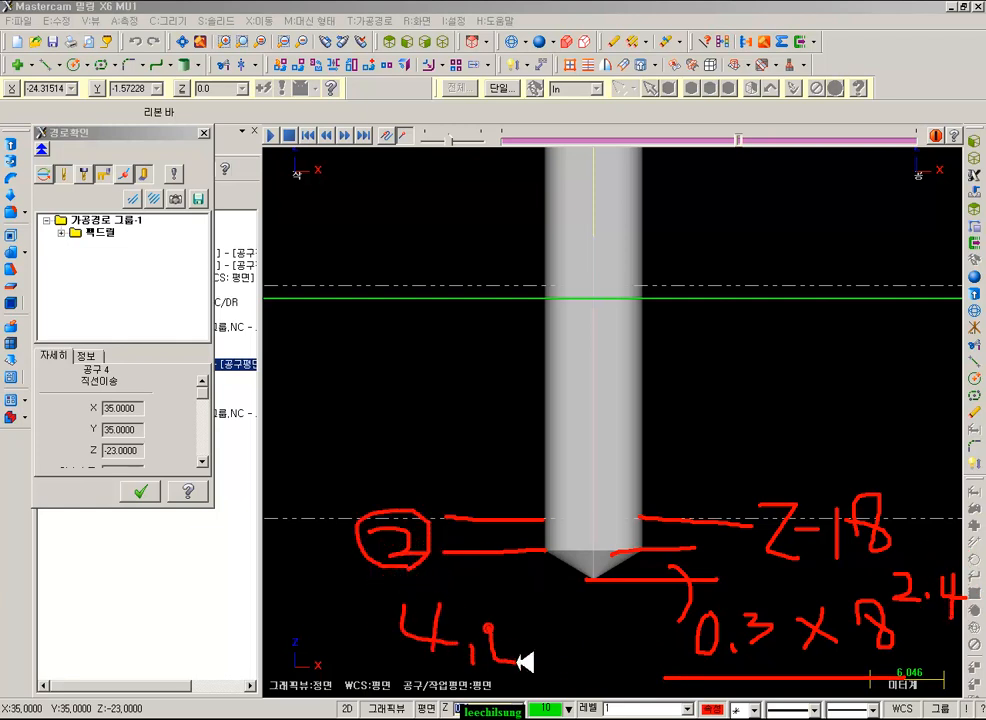
{"action": "left_click_drag", "start_coordinate": [522, 664], "coordinate": [540, 662]}
- Examine how the stock thickness of 18 and the extra drill travel lead to the drilling depth, and close the backplot
{"action": "mouse_move", "coordinate": [739, 217]}
{"action": "left_mouse_down"}
{"action": "mouse_move", "coordinate": [740, 272]}
{"action": "mouse_move", "coordinate": [745, 244]}
{"action": "left_mouse_up"}
{"action": "left_click_drag", "start_coordinate": [722, 237], "coordinate": [762, 236]}
{"action": "left_click_drag", "start_coordinate": [775, 330], "coordinate": [835, 365]}
{"action": "left_click_drag", "start_coordinate": [794, 330], "coordinate": [802, 385]}
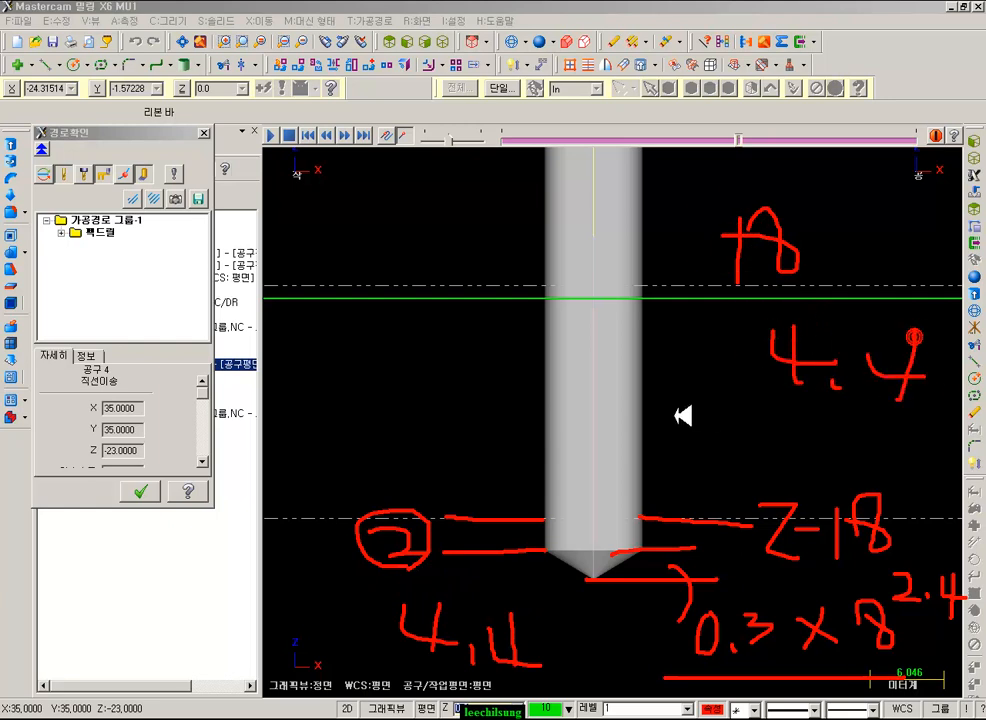
{"action": "left_click_drag", "start_coordinate": [673, 415], "coordinate": [985, 417]}
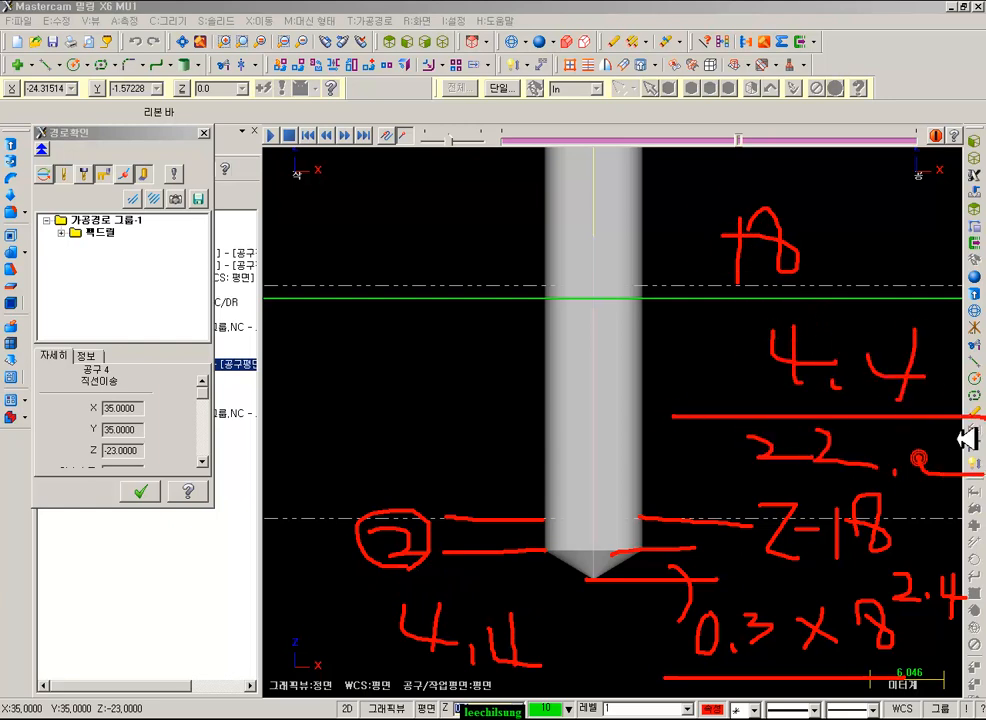
{"action": "mouse_move", "coordinate": [911, 524]}
{"action": "left_mouse_down"}
{"action": "mouse_move", "coordinate": [902, 414]}
{"action": "mouse_move", "coordinate": [930, 524]}
{"action": "left_mouse_up"}
{"action": "left_click_drag", "start_coordinate": [645, 209], "coordinate": [706, 197]}
{"action": "mouse_move", "coordinate": [844, 219]}
{"action": "left_mouse_down"}
{"action": "mouse_move", "coordinate": [718, 104]}
{"action": "mouse_move", "coordinate": [866, 258]}
{"action": "left_mouse_up"}
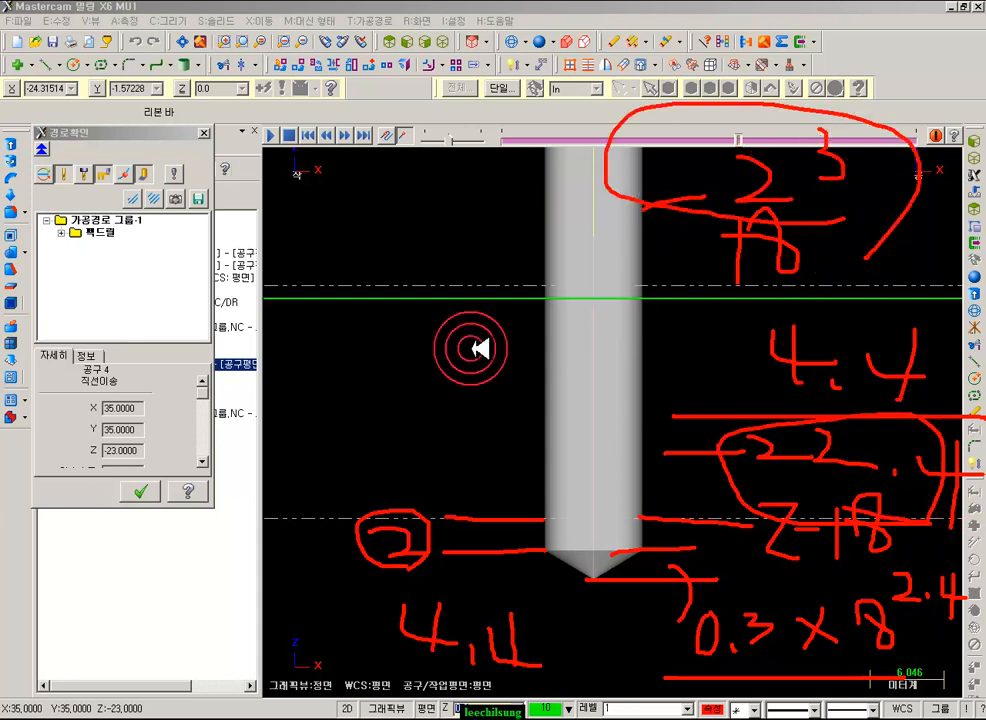
{"action": "right_click", "coordinate": [460, 346]}
{"action": "left_click", "coordinate": [488, 502]}
{"action": "left_click", "coordinate": [140, 491]}
- Return to the isometric view, select all operations in the toolpath group and open the solid machining simulation
{"action": "left_click", "coordinate": [357, 372]}
{"action": "left_click", "coordinate": [974, 158]}
{"action": "left_click", "coordinate": [876, 238]}
{"action": "left_click", "coordinate": [427, 233]}
{"action": "left_click", "coordinate": [117, 241]}
{"action": "left_click", "coordinate": [145, 168]}
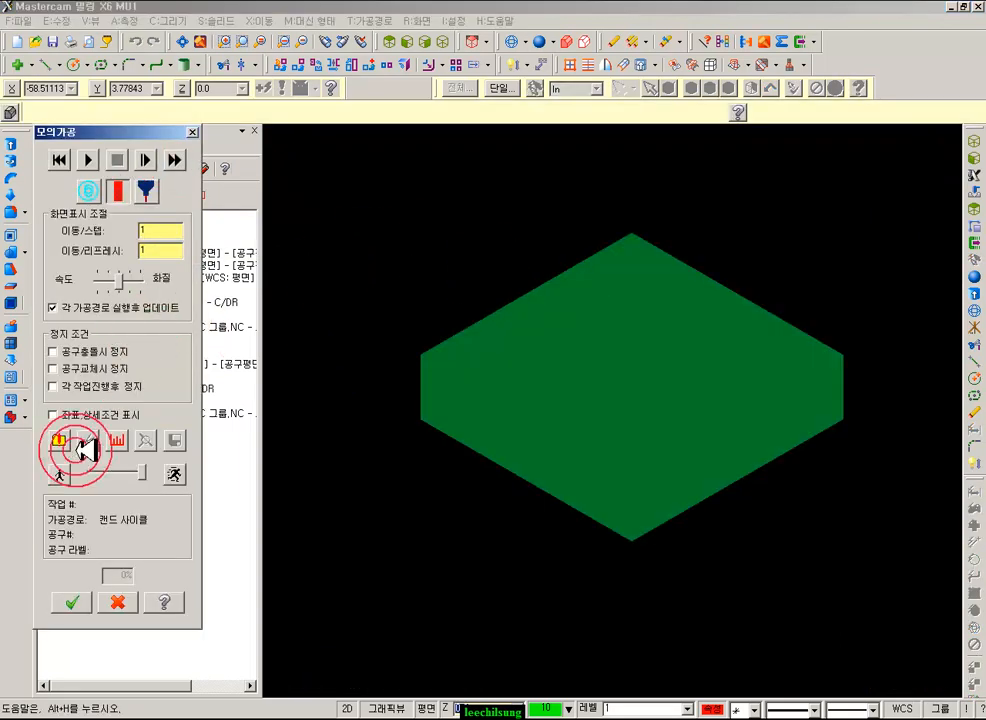
- Check and accept the simulation's stock options, and set its speed/quality balance to maximum quality
{"action": "left_click", "coordinate": [57, 440]}
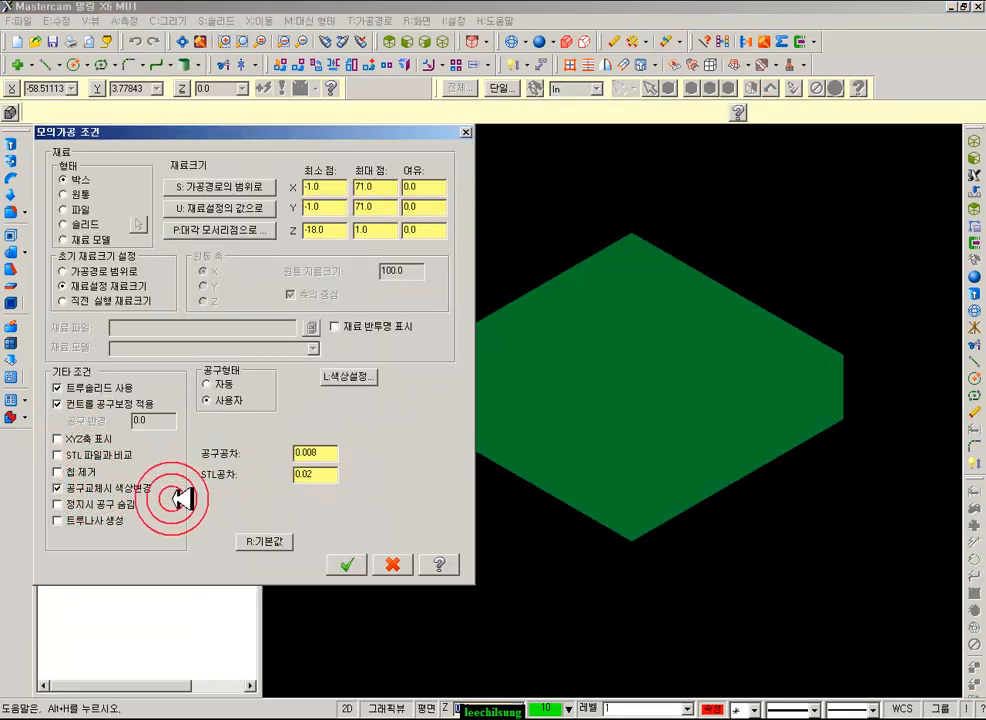
{"action": "left_click", "coordinate": [352, 565]}
{"action": "left_click_drag", "start_coordinate": [132, 280], "coordinate": [156, 280]}
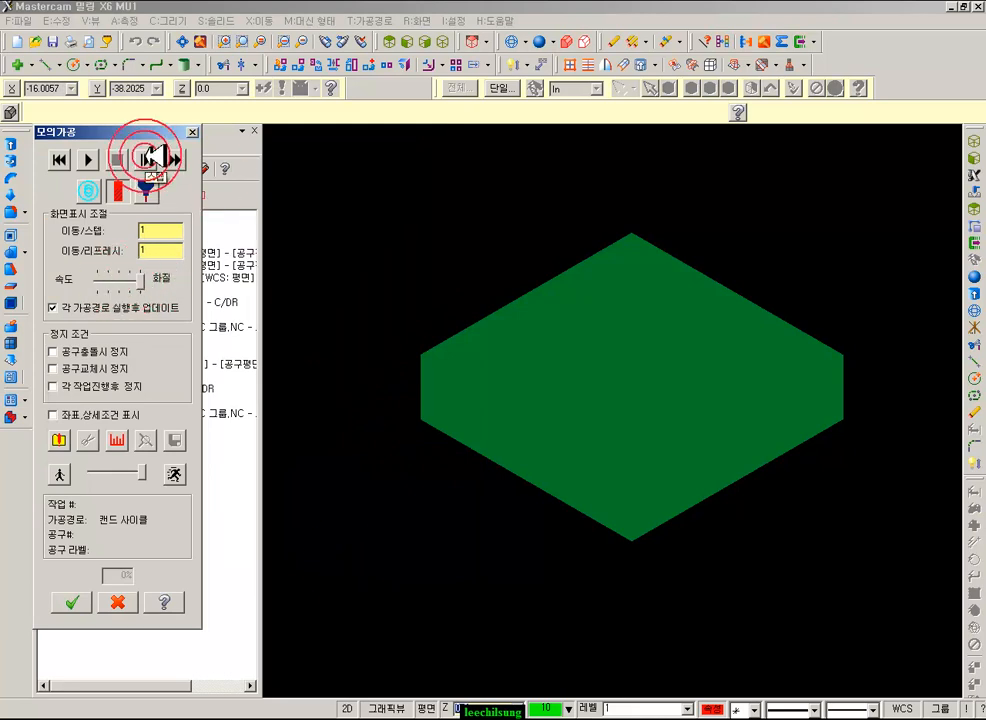
- Simulate the facing operation with the 80F/C cutter move by move, up to the change to the 10E/M end mill
{"action": "left_click", "coordinate": [150, 157]}
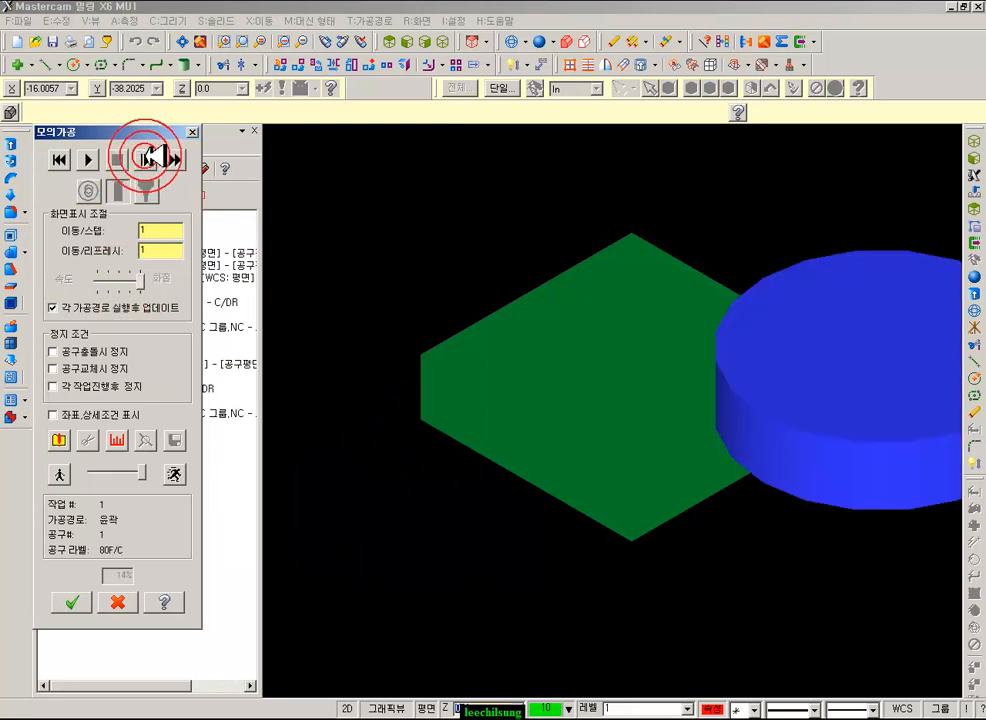
{"action": "left_click", "coordinate": [152, 157]}
{"action": "left_click", "coordinate": [147, 157]}
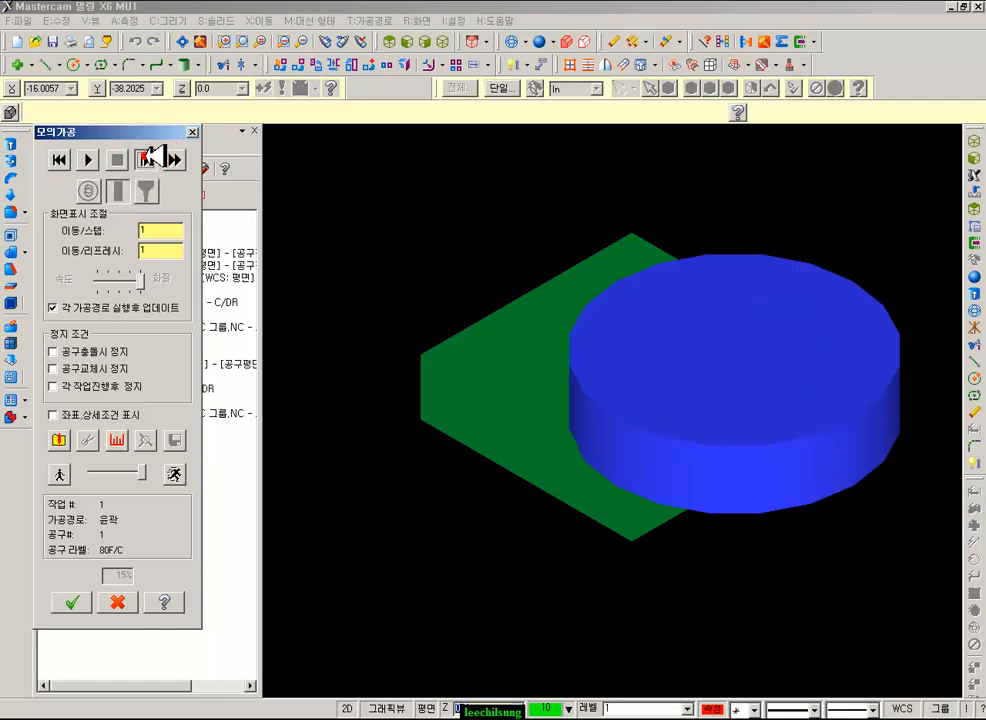
{"action": "left_click", "coordinate": [147, 157]}
{"action": "left_click", "coordinate": [147, 157]}
{"action": "left_click", "coordinate": [147, 157]}
{"action": "left_click", "coordinate": [151, 157]}
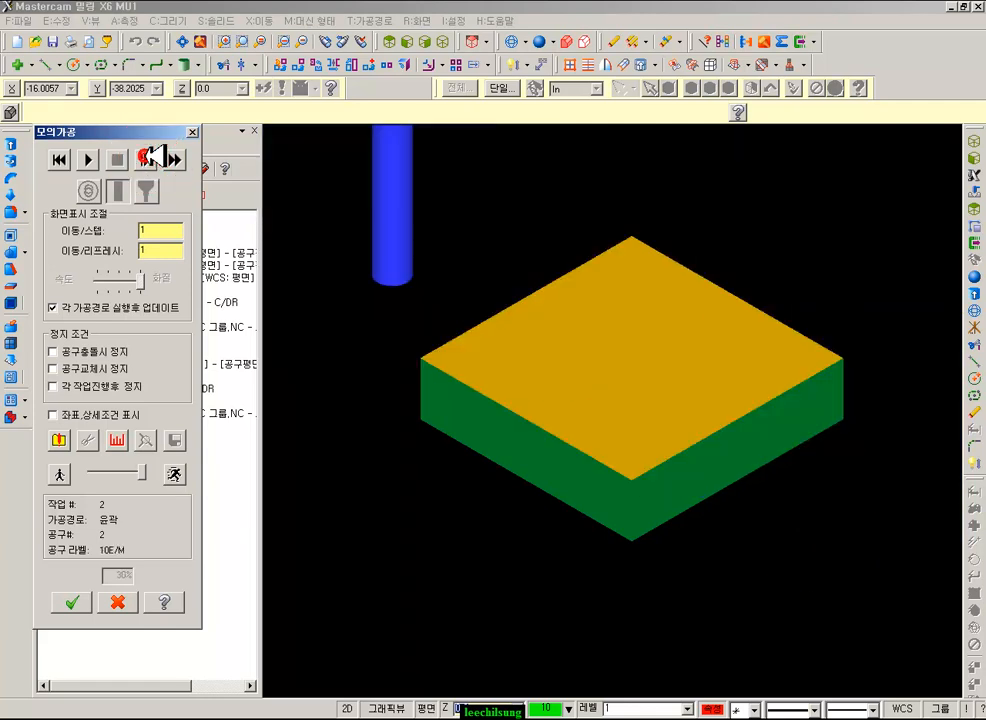
- Step the 10E/M end mill through its plunge and the first, upper depth pass around the block's contour
{"action": "left_click", "coordinate": [150, 157]}
{"action": "left_click", "coordinate": [150, 157]}
{"action": "left_click", "coordinate": [151, 157]}
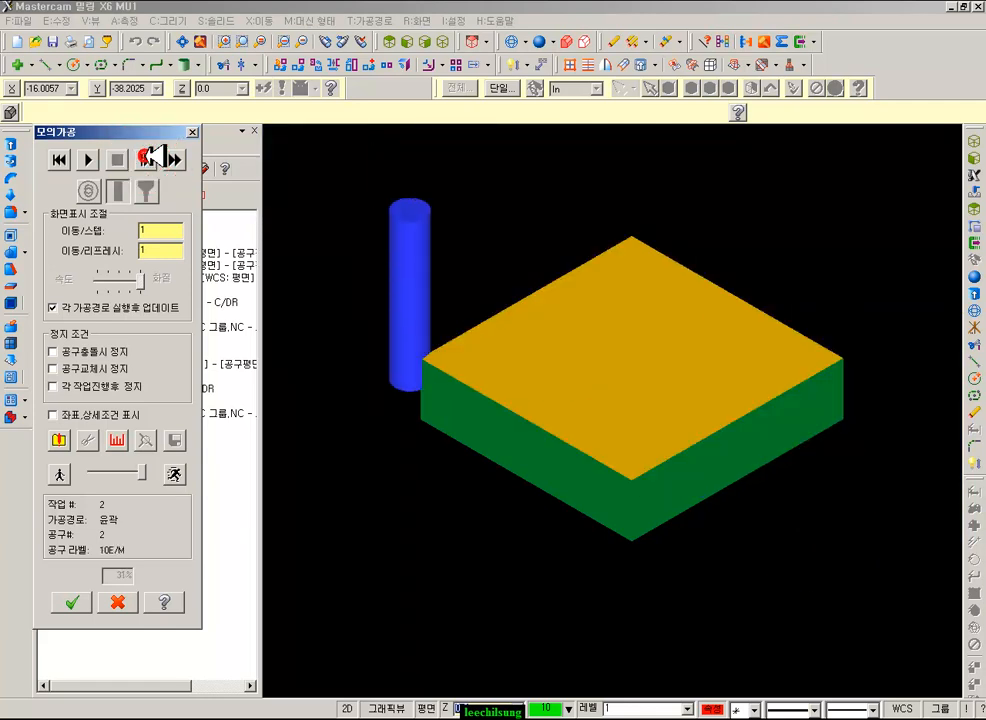
{"action": "left_click", "coordinate": [152, 157]}
{"action": "left_click", "coordinate": [150, 157]}
{"action": "left_click", "coordinate": [150, 157]}
{"action": "left_click", "coordinate": [150, 157]}
{"action": "left_click", "coordinate": [151, 156]}
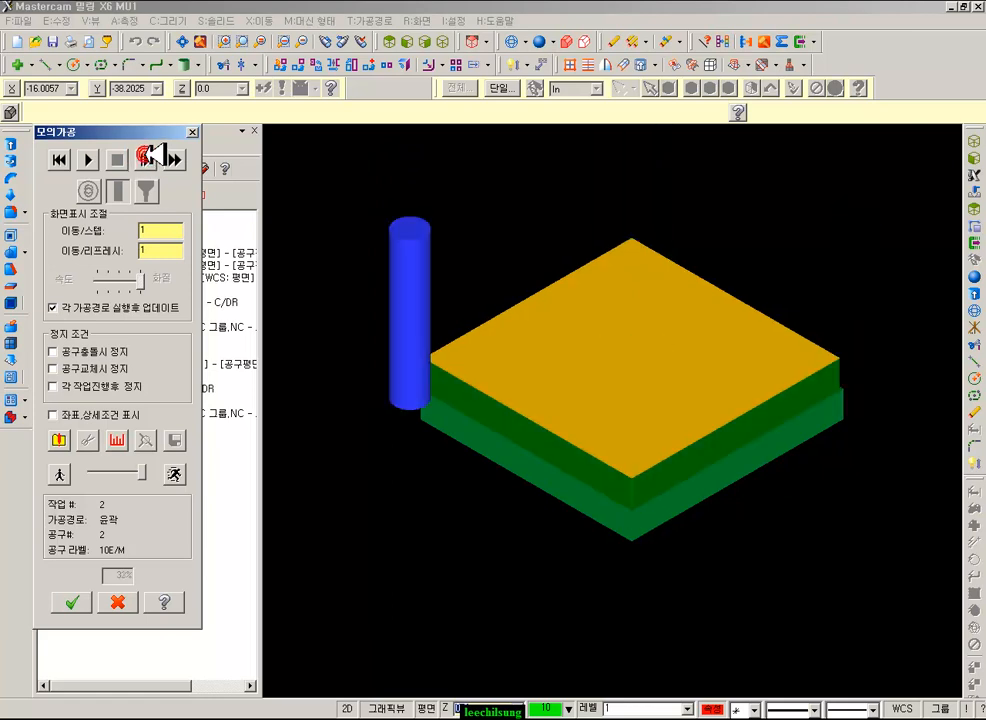
{"action": "left_click", "coordinate": [150, 157]}
{"action": "left_click", "coordinate": [150, 157]}
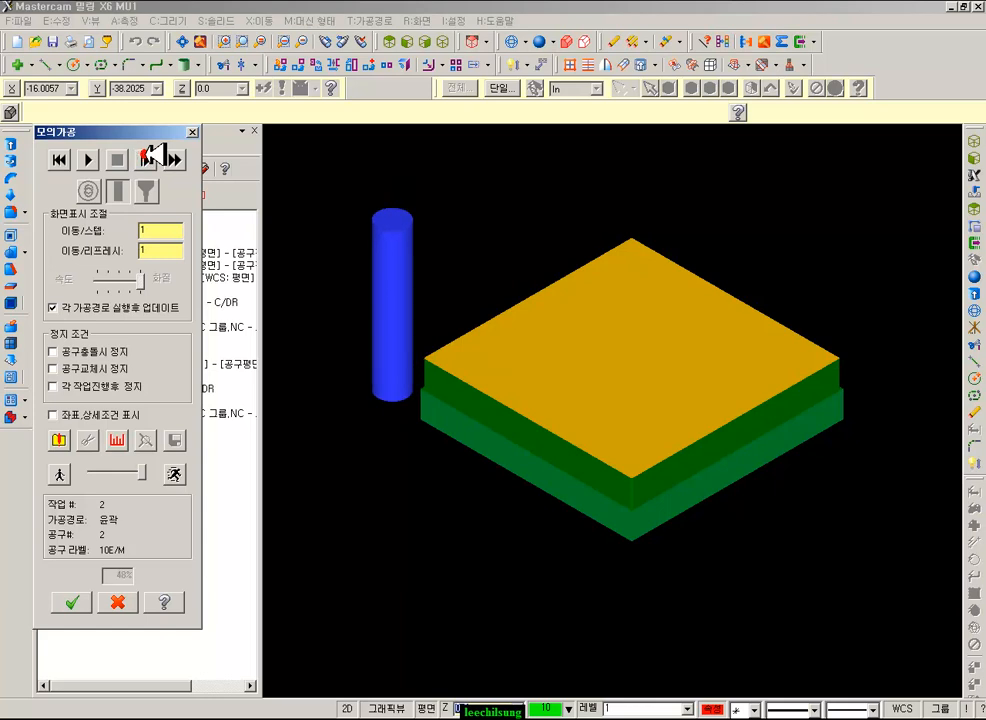
- Step the simulation through the second contour roughing pass, cutting the block's sides at full depth
{"action": "left_click", "coordinate": [150, 157]}
{"action": "left_click", "coordinate": [150, 157]}
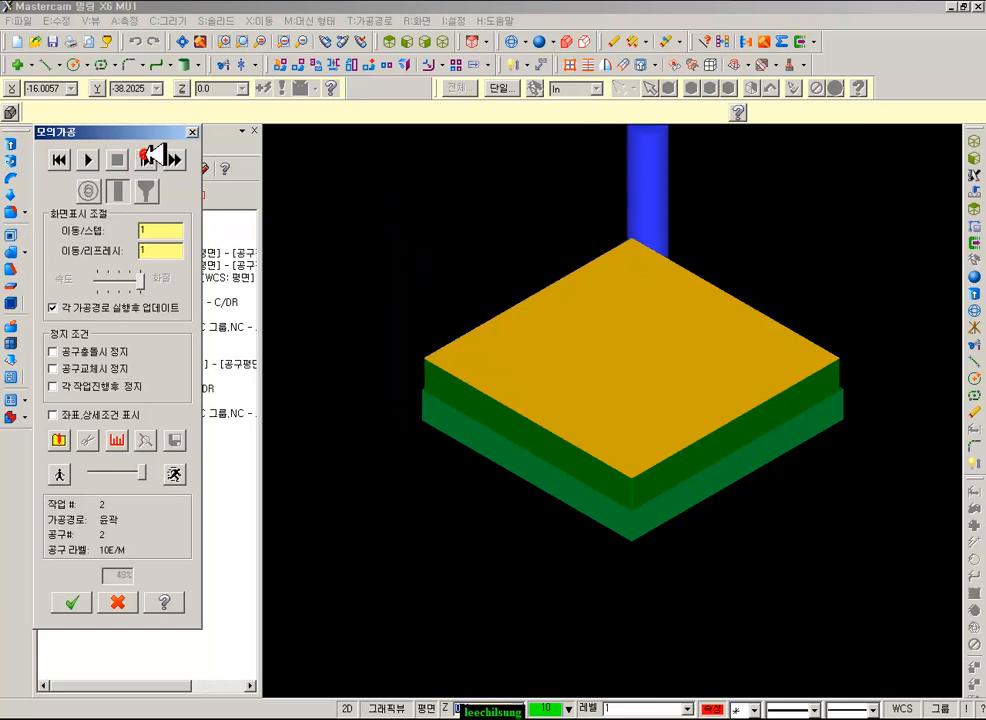
{"action": "left_click", "coordinate": [150, 157]}
{"action": "left_click", "coordinate": [150, 157]}
{"action": "left_click", "coordinate": [150, 157]}
{"action": "left_click", "coordinate": [151, 156]}
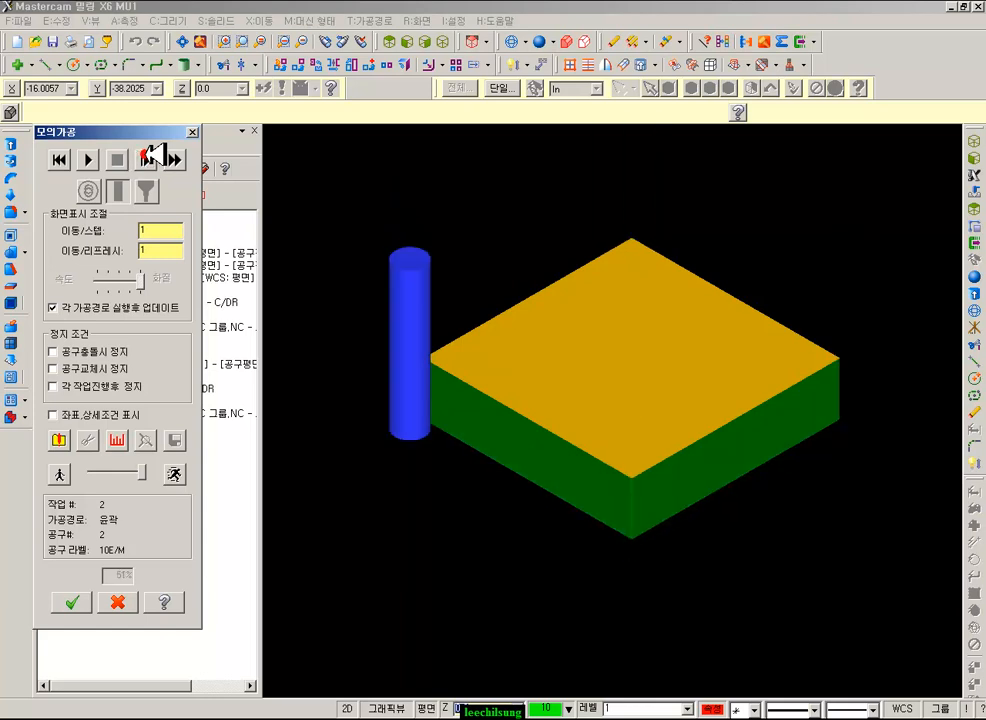
{"action": "left_click", "coordinate": [150, 157]}
{"action": "left_click", "coordinate": [150, 157]}
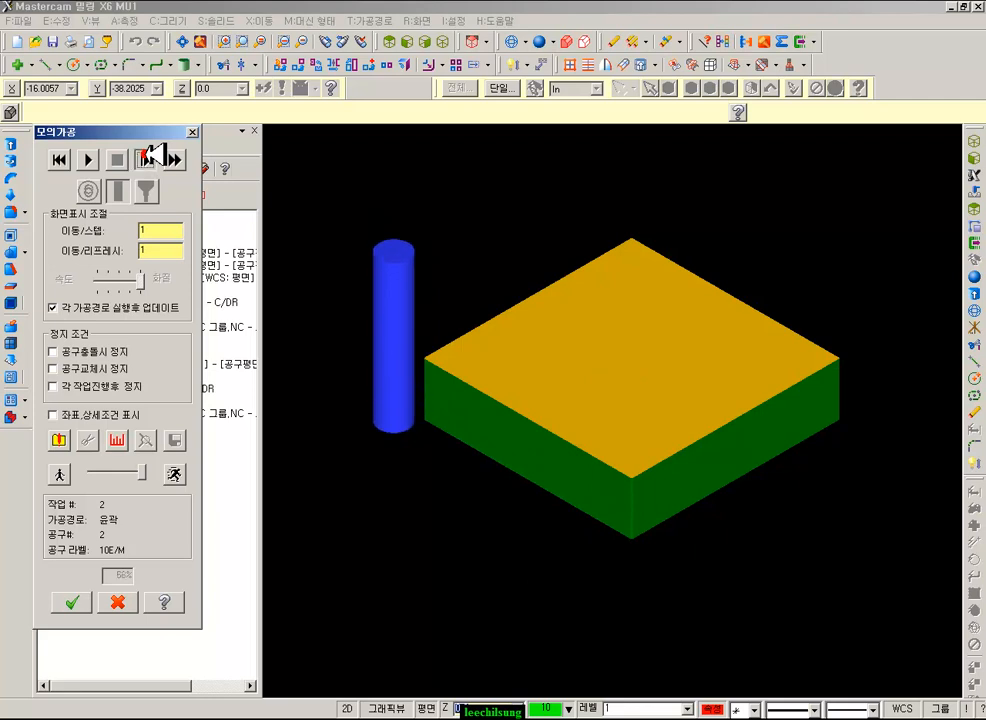
- Step the 10E/M end mill through the finishing pass around the block's outer walls
{"action": "left_click", "coordinate": [150, 157]}
{"action": "left_click", "coordinate": [150, 157]}
{"action": "left_click", "coordinate": [150, 157]}
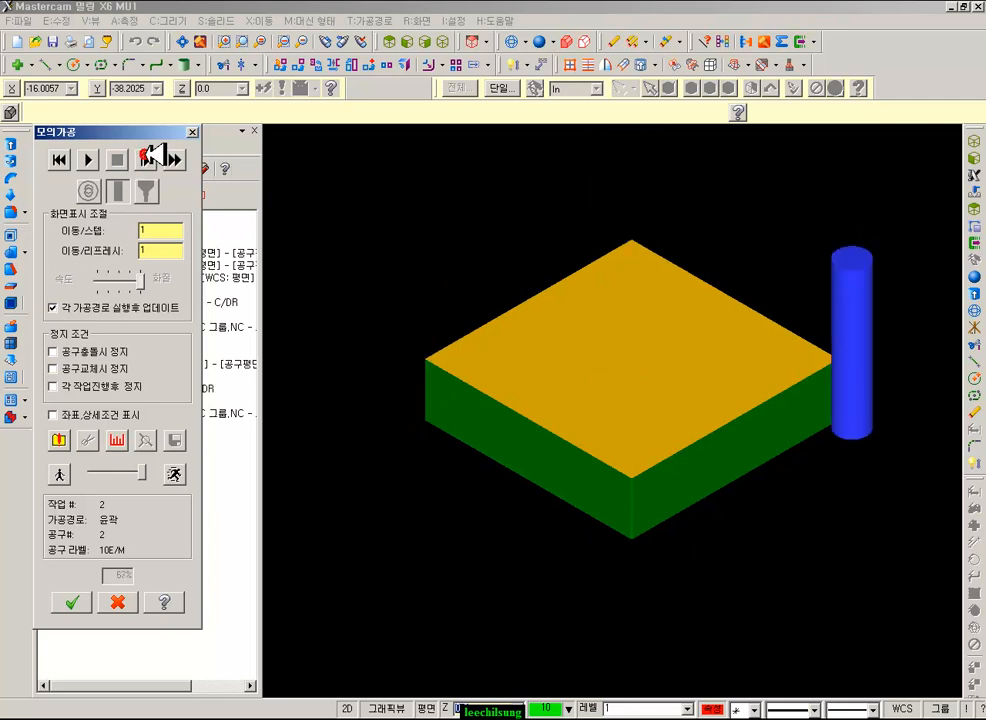
{"action": "left_click", "coordinate": [151, 157]}
{"action": "left_click", "coordinate": [151, 157]}
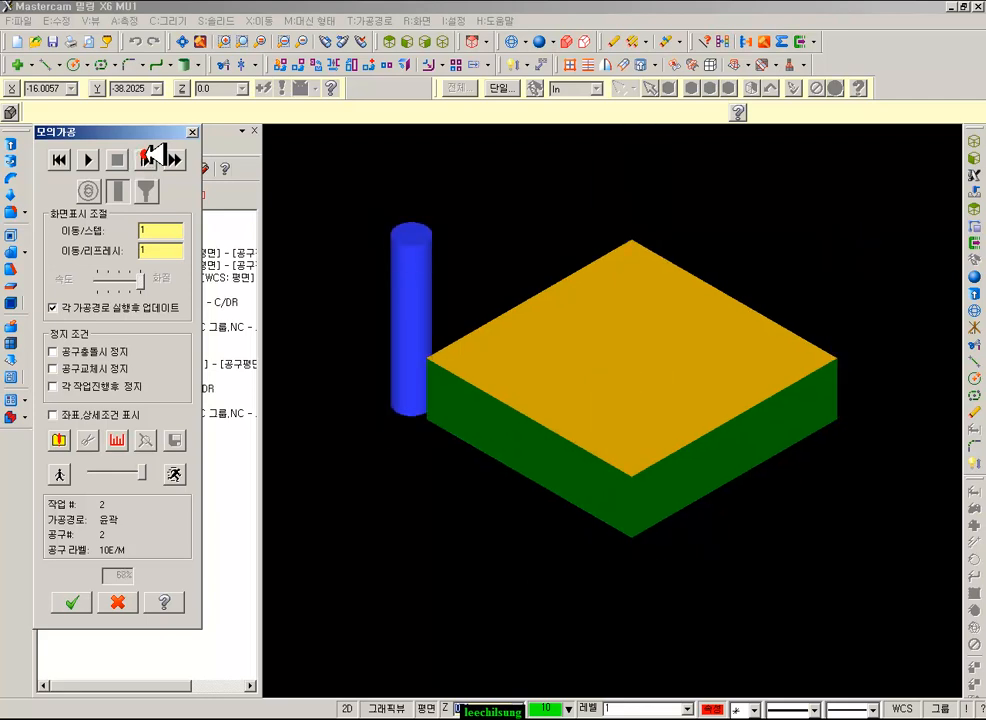
- Step through the machining simulation of the contour and drilling operations, inspect the drilled hole, and close the simulation
{"action": "left_click", "coordinate": [151, 157]}
{"action": "left_click", "coordinate": [151, 157]}
{"action": "left_click", "coordinate": [151, 157]}
{"action": "left_click", "coordinate": [151, 157]}
{"action": "left_click", "coordinate": [151, 157]}
{"action": "left_click", "coordinate": [147, 154]}
{"action": "left_click", "coordinate": [147, 154]}
{"action": "left_click", "coordinate": [147, 154]}
{"action": "left_click", "coordinate": [146, 154]}
{"action": "left_click", "coordinate": [621, 415]}
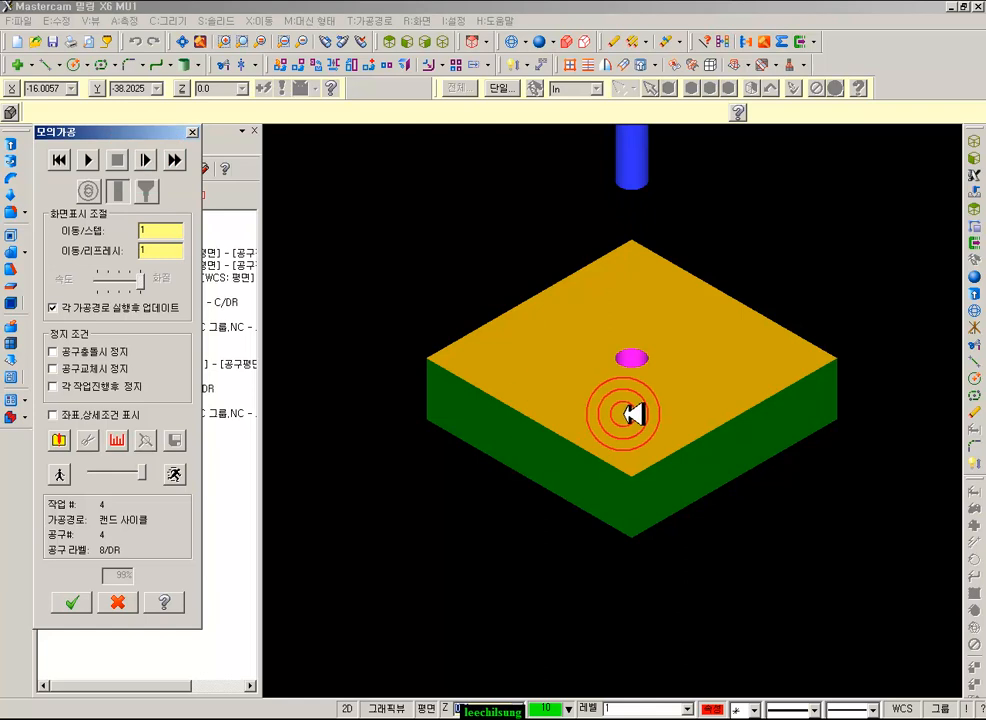
{"action": "middle_click_drag", "start_coordinate": [631, 415], "coordinate": [667, 357]}
{"action": "scroll", "coordinate": [664, 355], "scroll_direction": "up", "scroll_amount": 3}
{"action": "left_click", "coordinate": [192, 132]}
- Move the toolpath insertion point below the peck drill operation and collapse operations 3 and 4
{"action": "scroll", "coordinate": [561, 434], "scroll_direction": "down", "scroll_amount": 3}
{"action": "left_click", "coordinate": [395, 41]}
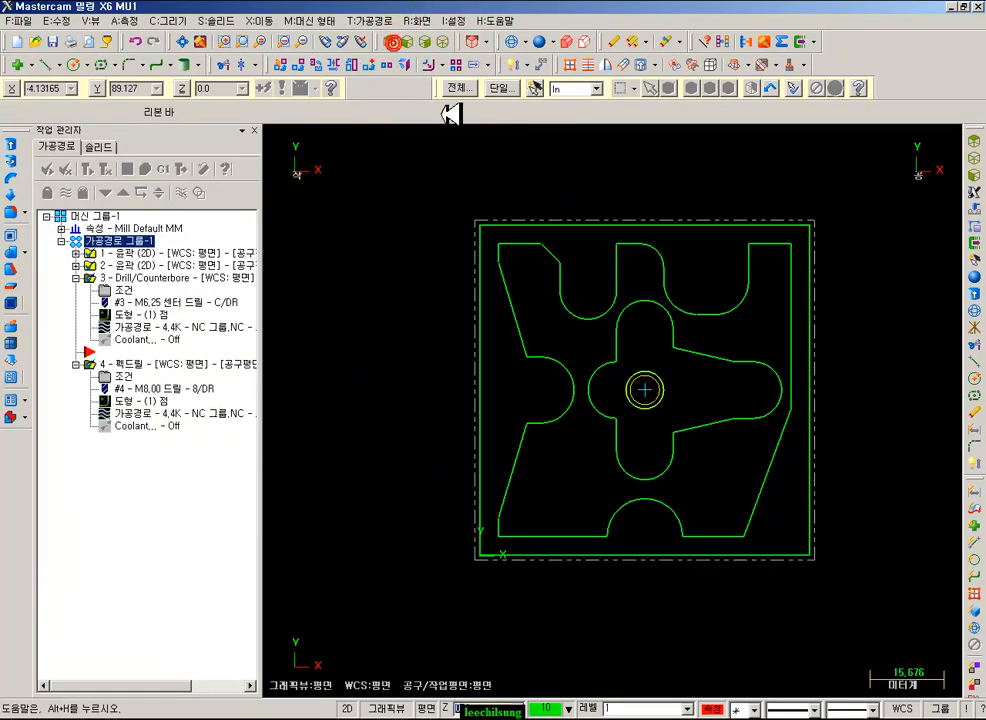
{"action": "scroll", "coordinate": [765, 357], "scroll_direction": "up", "scroll_amount": 2}
{"action": "scroll", "coordinate": [687, 418], "scroll_direction": "up", "scroll_amount": 4}
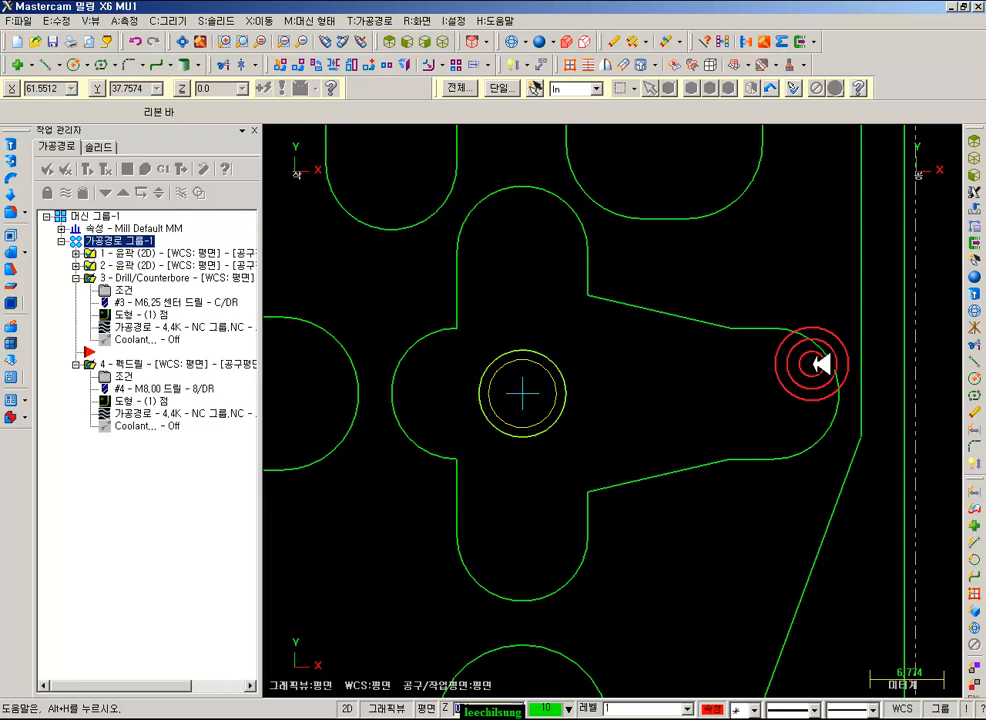
{"action": "left_click", "coordinate": [730, 328]}
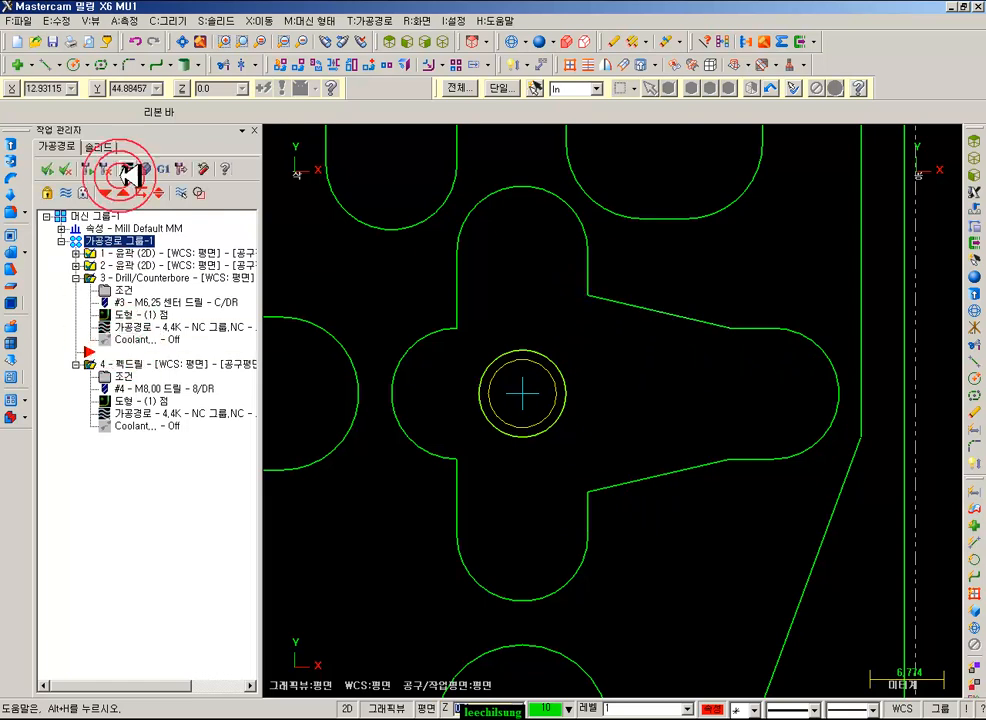
{"action": "left_click", "coordinate": [104, 192]}
{"action": "left_click", "coordinate": [76, 279]}
{"action": "left_click", "coordinate": [76, 290]}
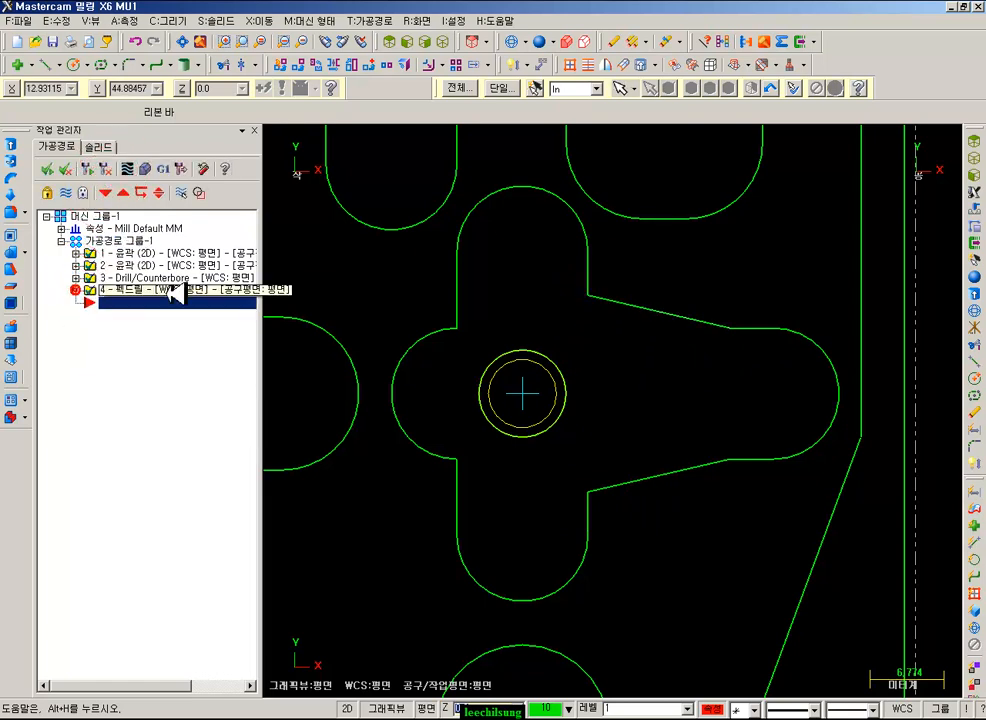
- Create a contour toolpath from the centre point of the drilled hole and the closed chain of the cross-shaped pocket
{"action": "left_click", "coordinate": [372, 20]}
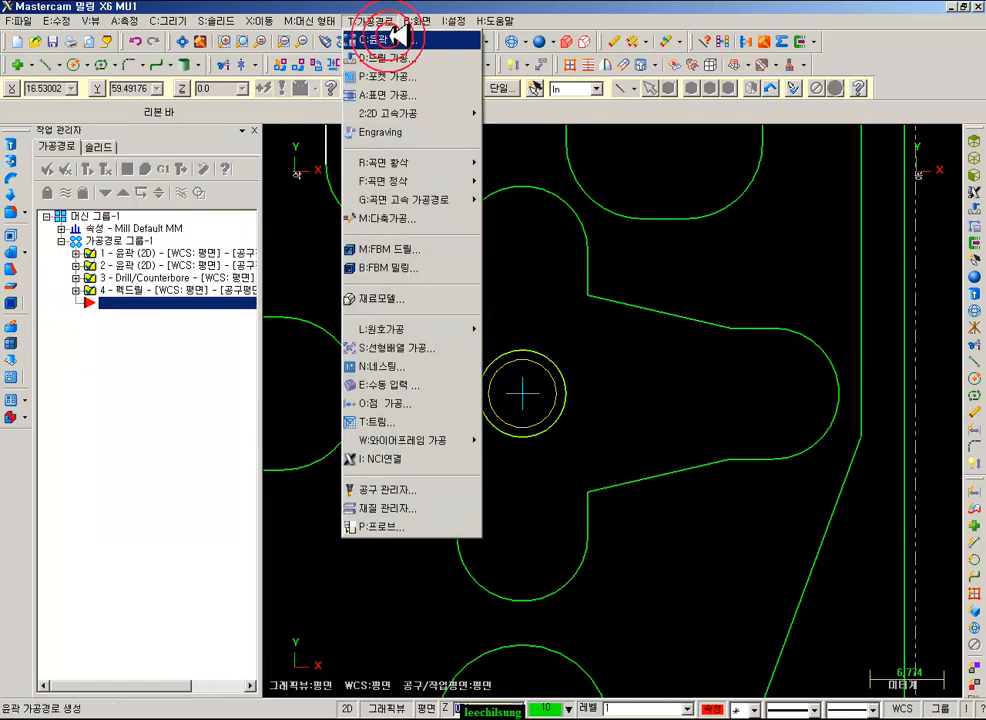
{"action": "left_click", "coordinate": [397, 37]}
{"action": "left_click", "coordinate": [148, 233]}
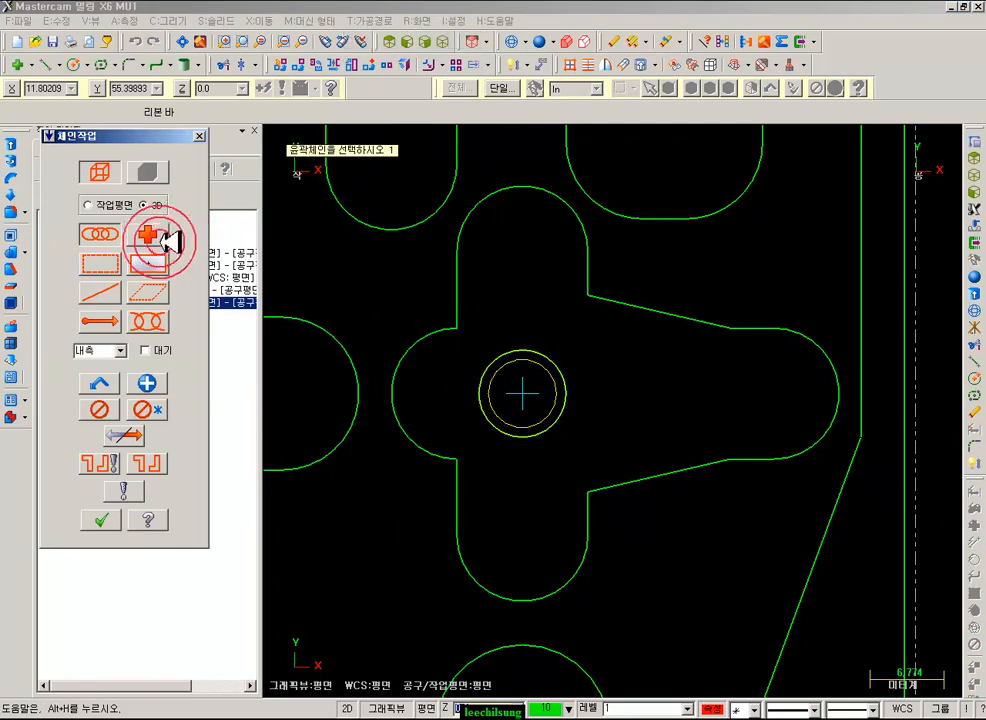
{"action": "left_click", "coordinate": [521, 391]}
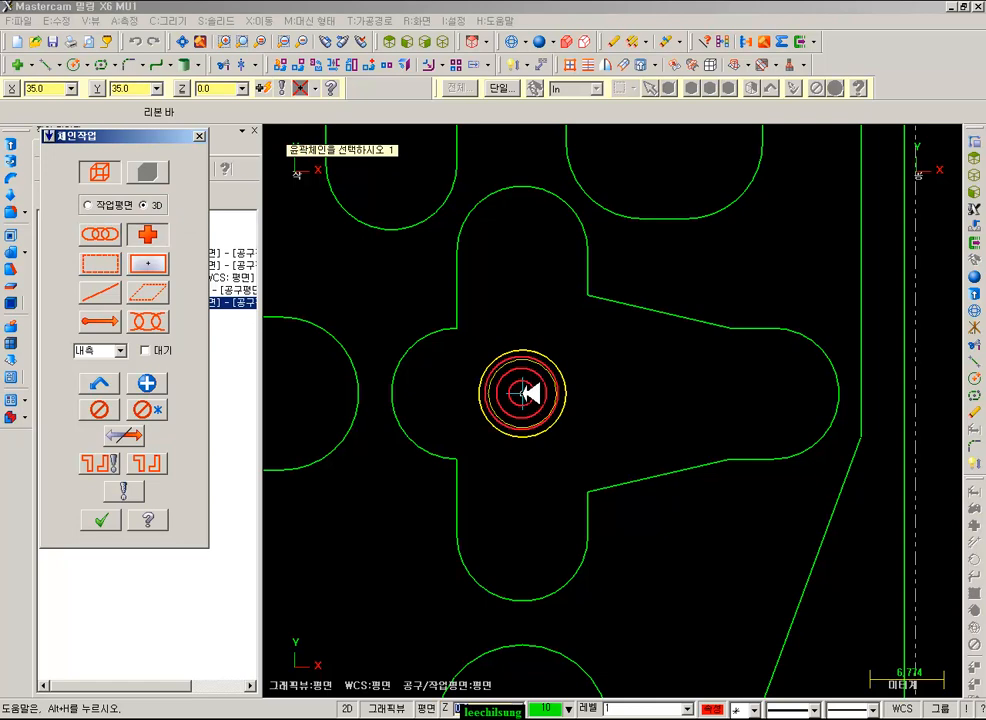
{"action": "left_click", "coordinate": [522, 393]}
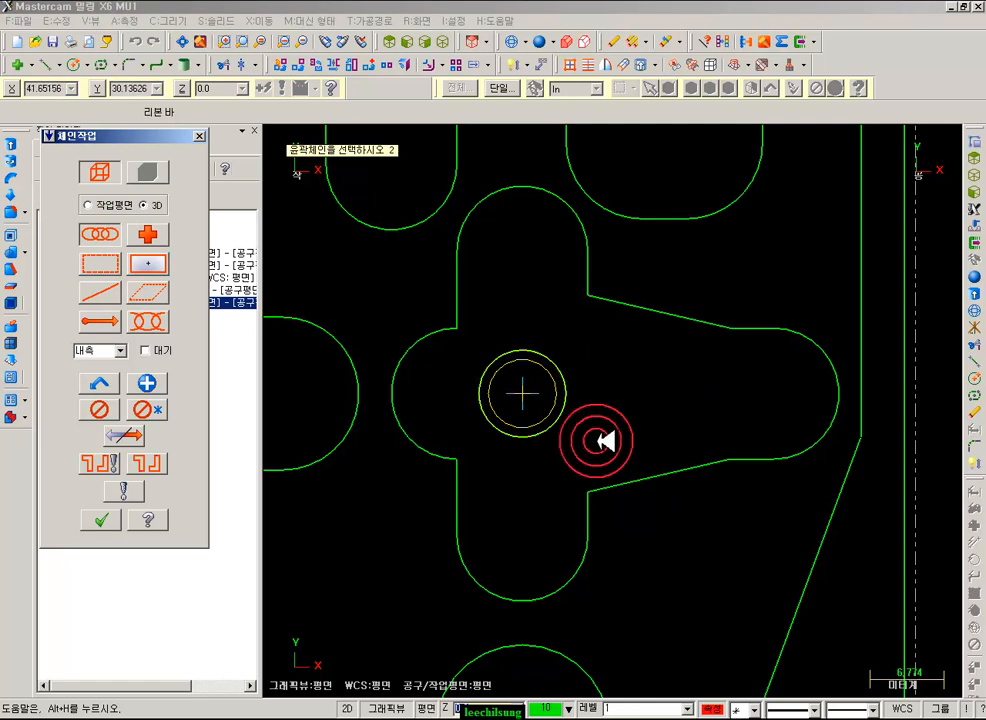
{"action": "left_click", "coordinate": [600, 482]}
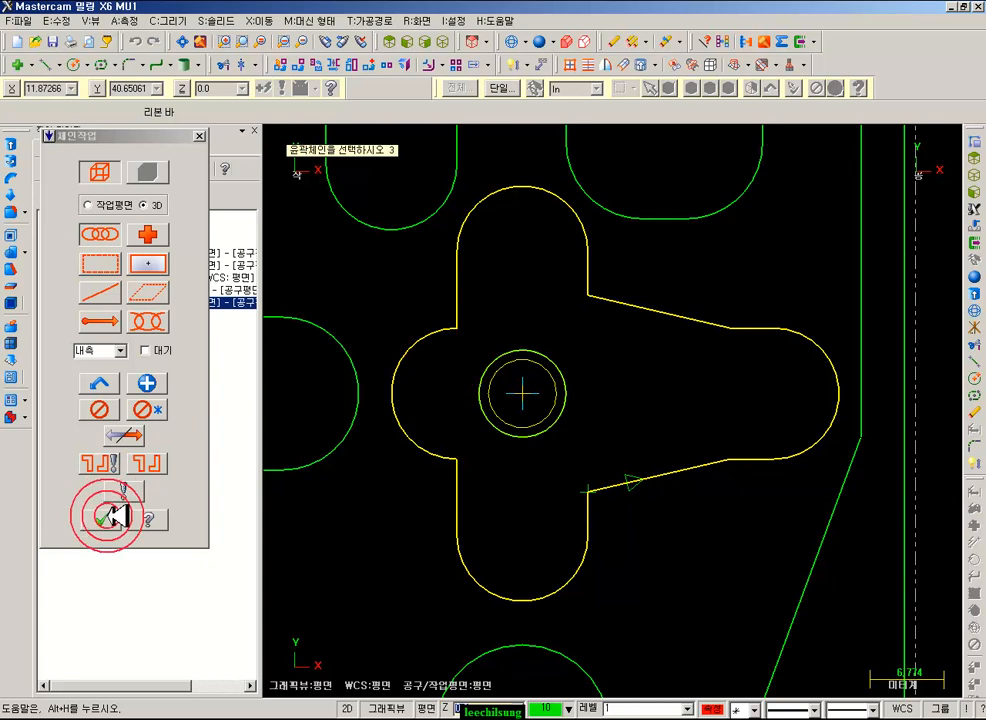
{"action": "left_click", "coordinate": [101, 519]}
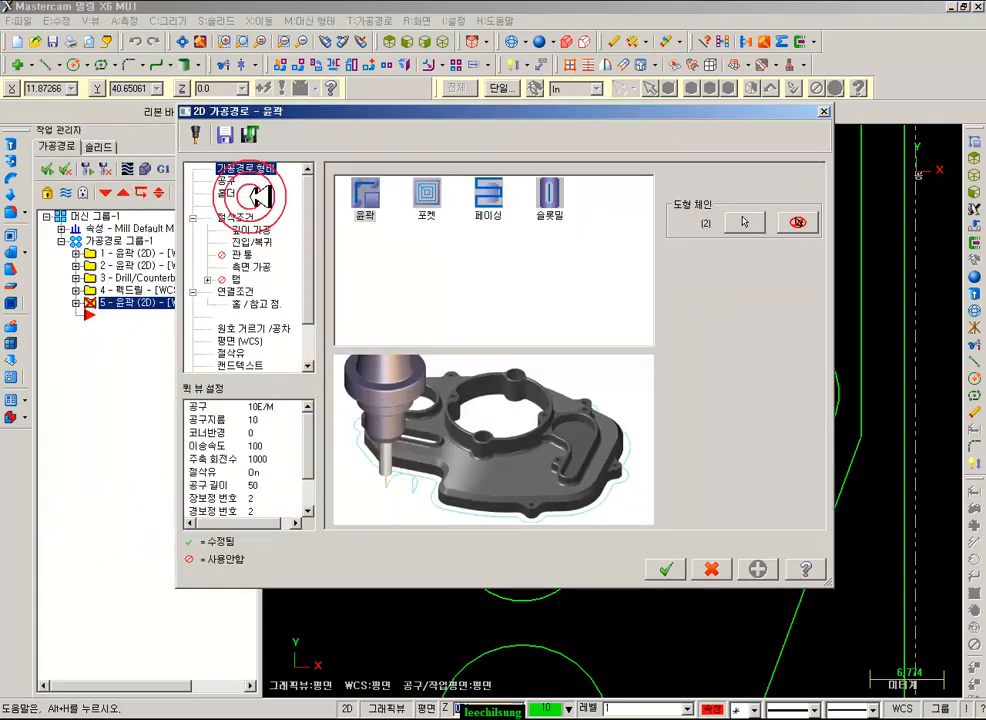
- Select the 10 mm end mill 10E/M and set the maximum rough depth step to 3
{"action": "left_click", "coordinate": [227, 181]}
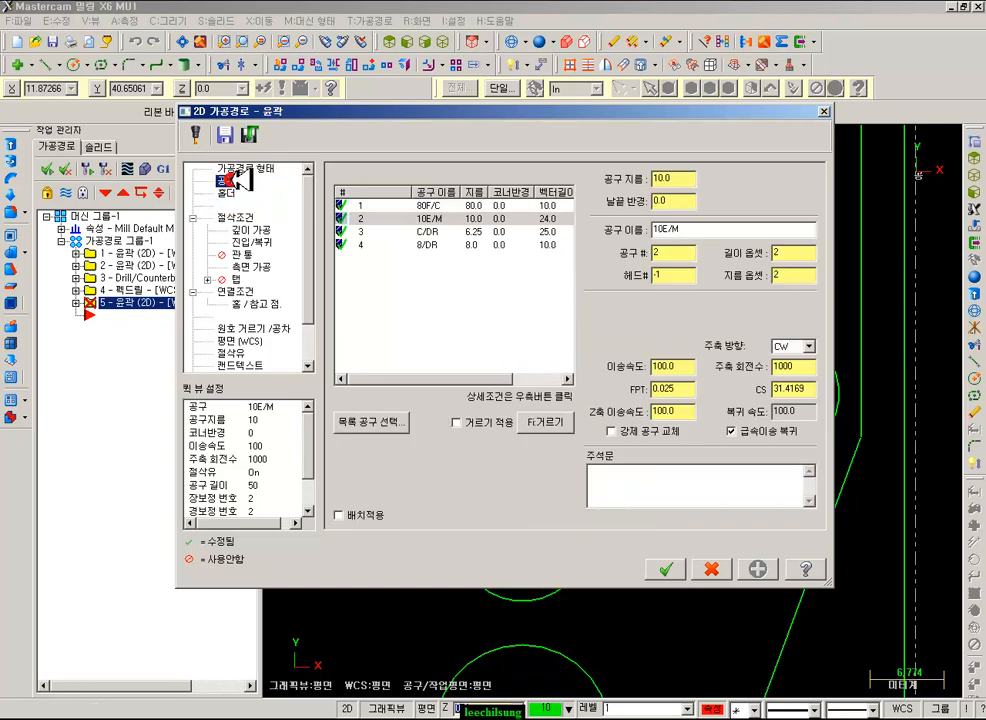
{"action": "left_click", "coordinate": [424, 219]}
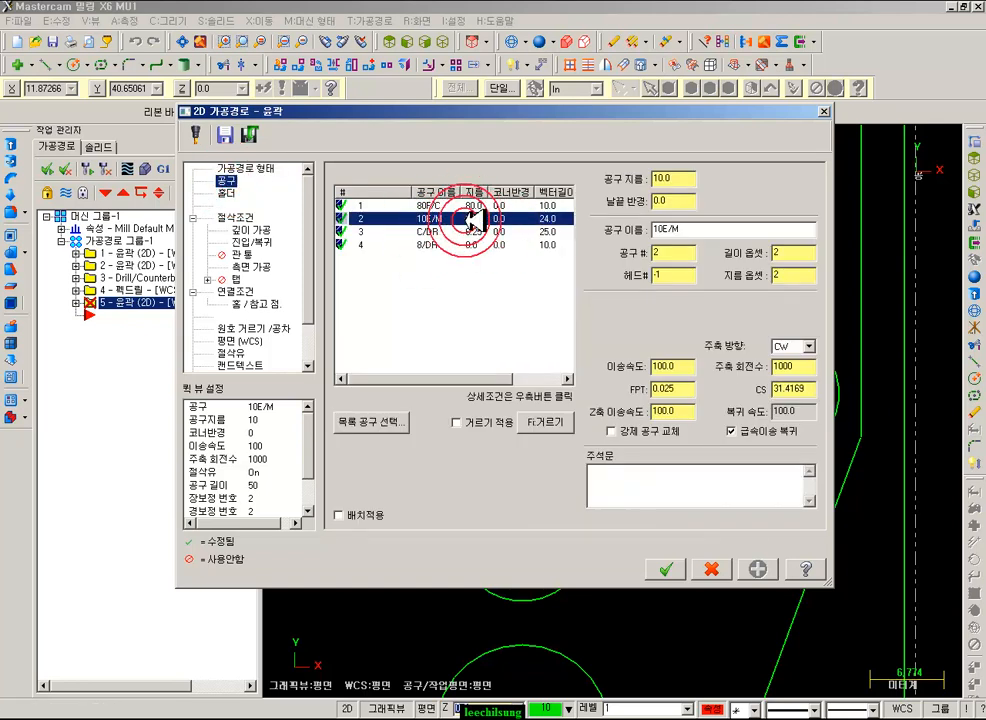
{"action": "left_click", "coordinate": [232, 217]}
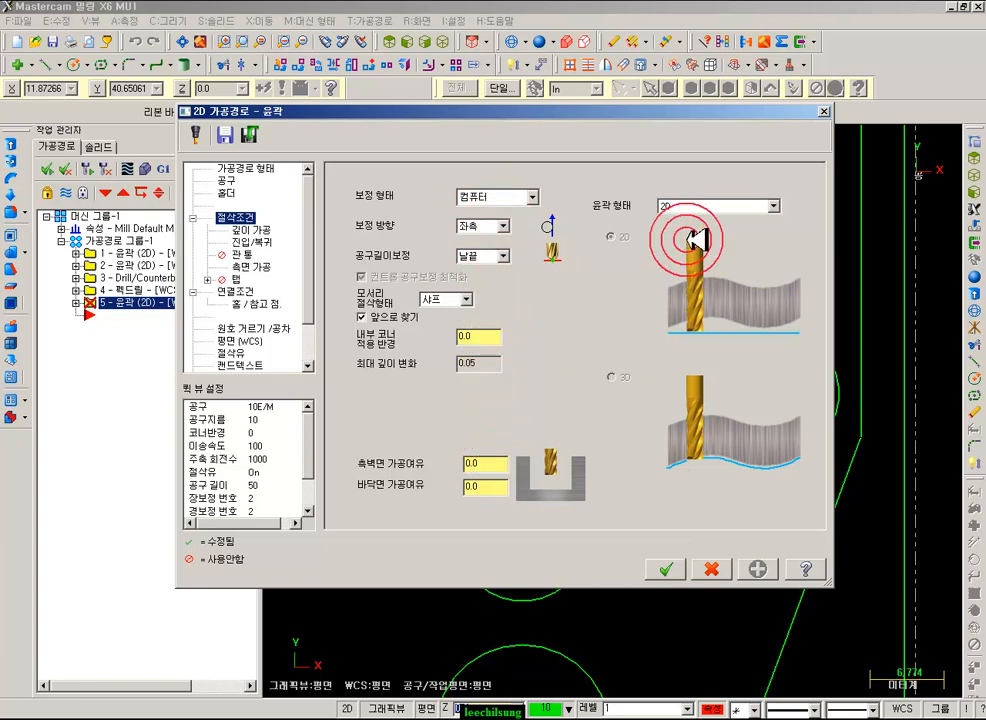
{"action": "left_click", "coordinate": [262, 229]}
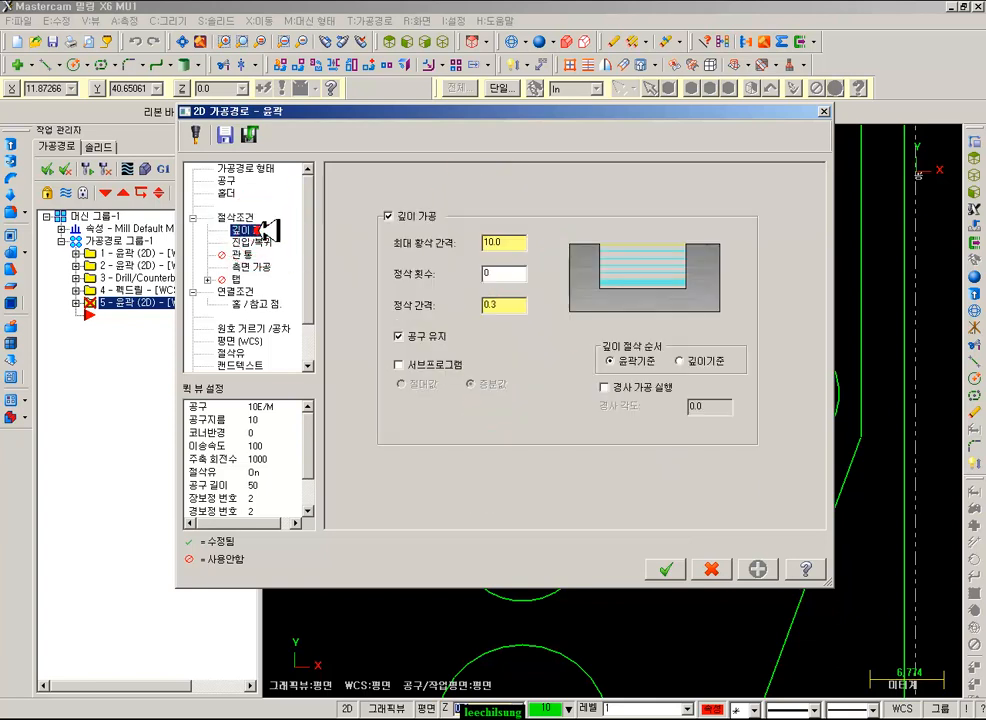
{"action": "double_click", "coordinate": [492, 243]}
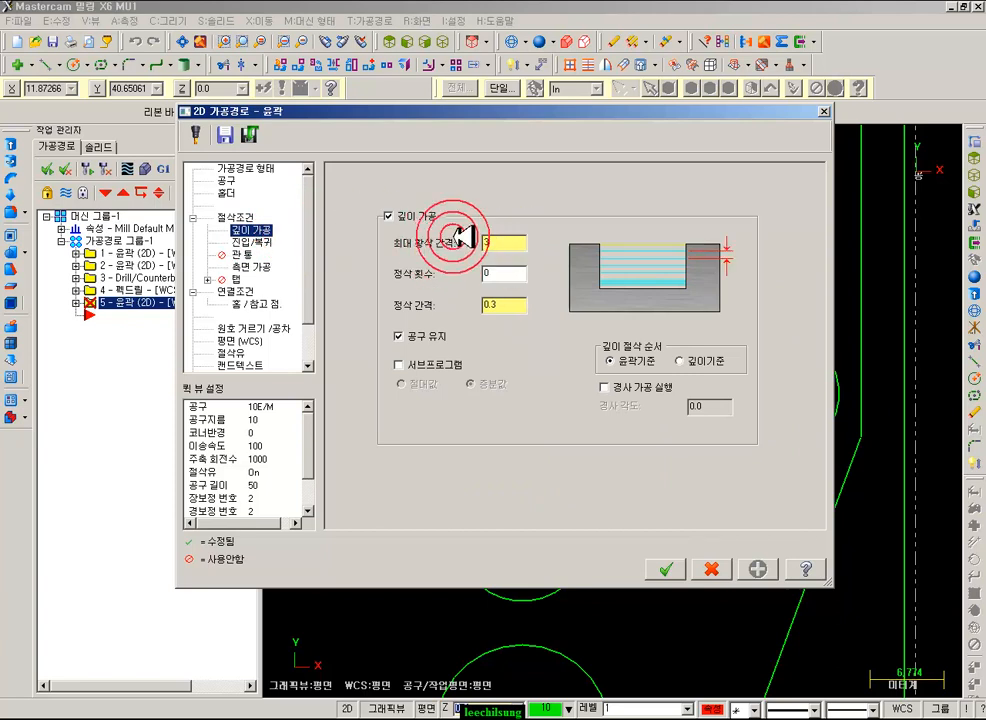
- Enable the use of the entry point and the exit point for the contour's lead in/out
{"action": "left_click", "coordinate": [262, 242]}
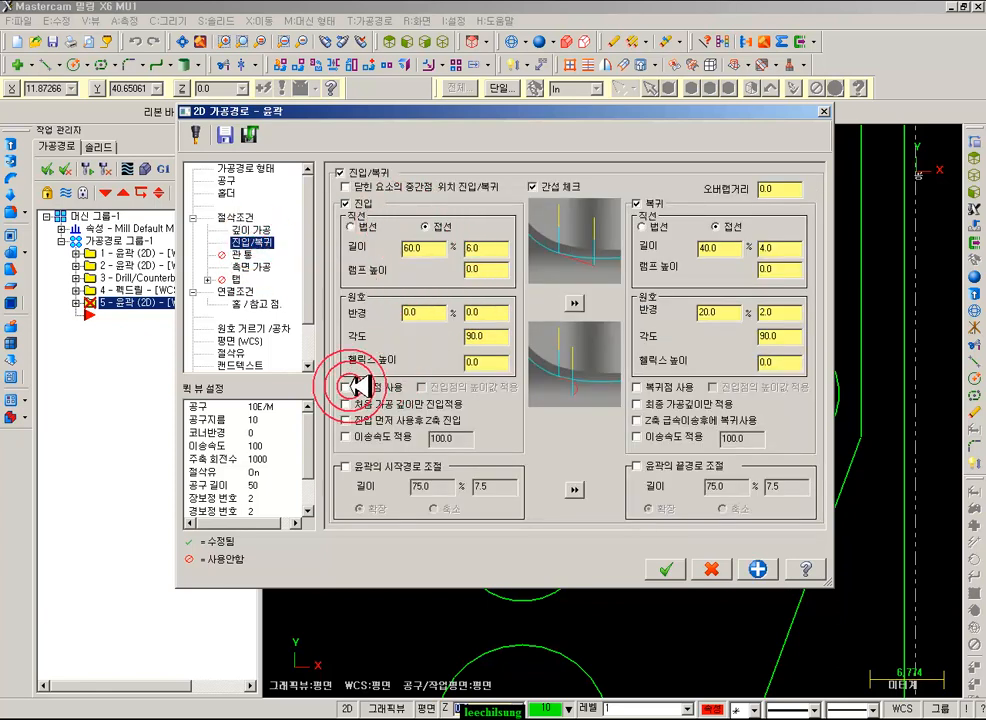
{"action": "left_click", "coordinate": [636, 386]}
{"action": "left_click", "coordinate": [730, 512]}
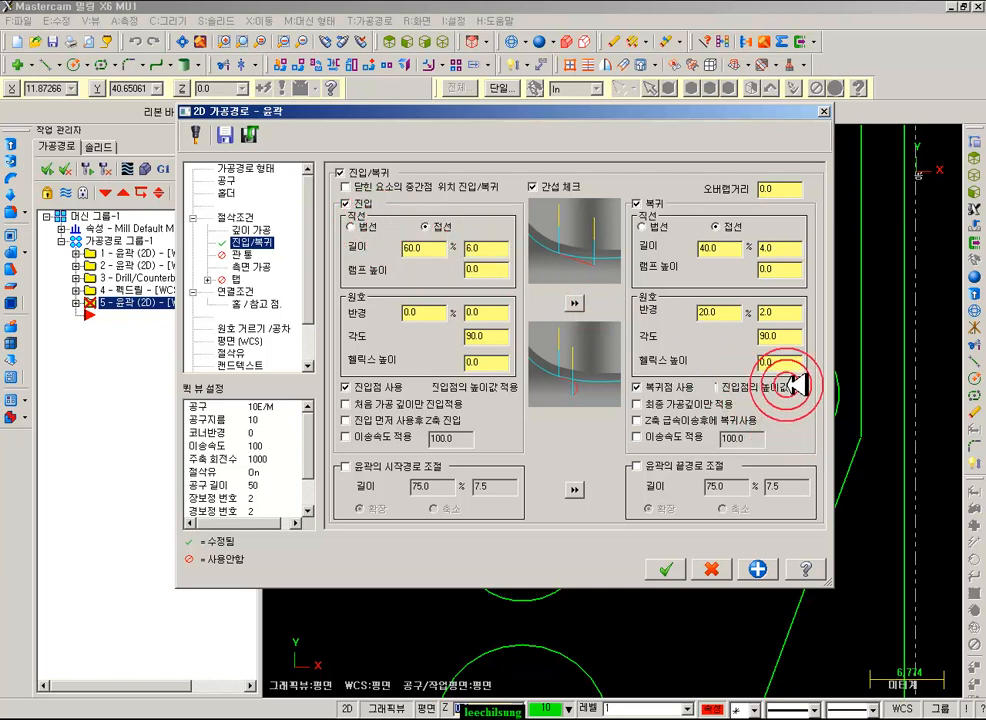
- Set the stock to leave on the walls to 0.5 for the pocket contour
{"action": "left_click", "coordinate": [236, 206]}
{"action": "left_click", "coordinate": [497, 464]}
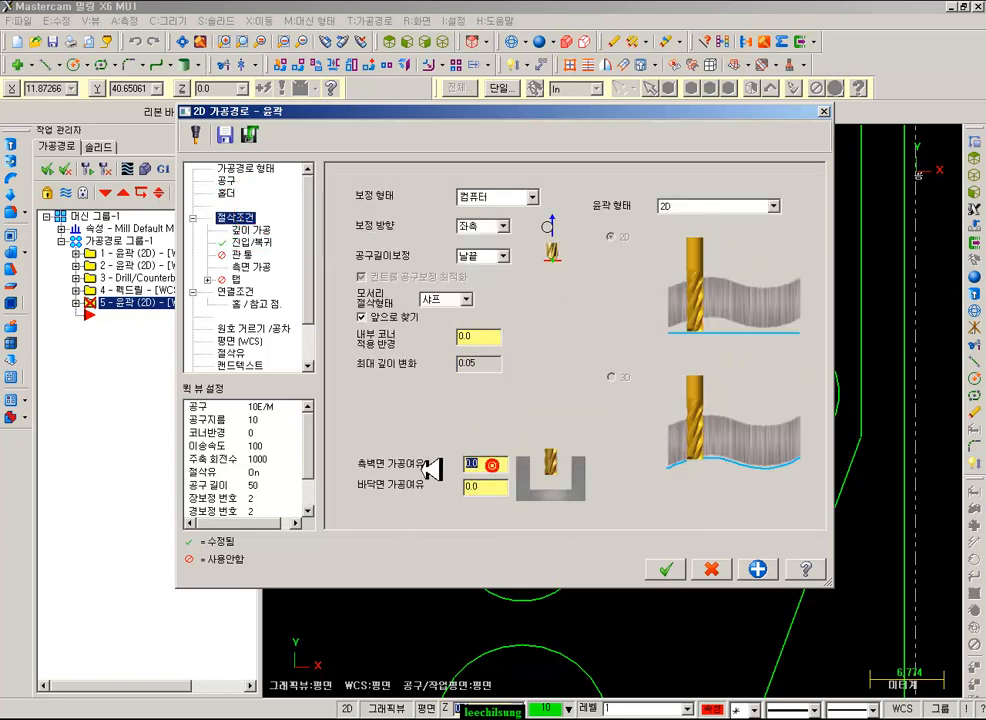
{"action": "left_click", "coordinate": [255, 230]}
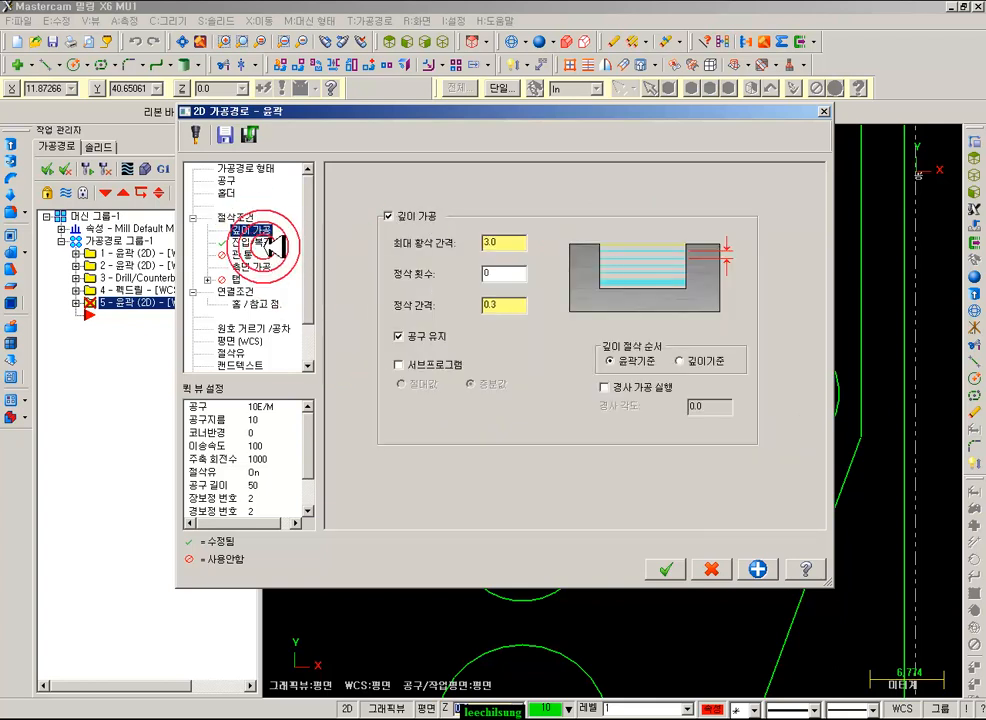
- Set the entry and exit line lengths and arc radii to 0, and disable side multi-passes
{"action": "left_click", "coordinate": [274, 243]}
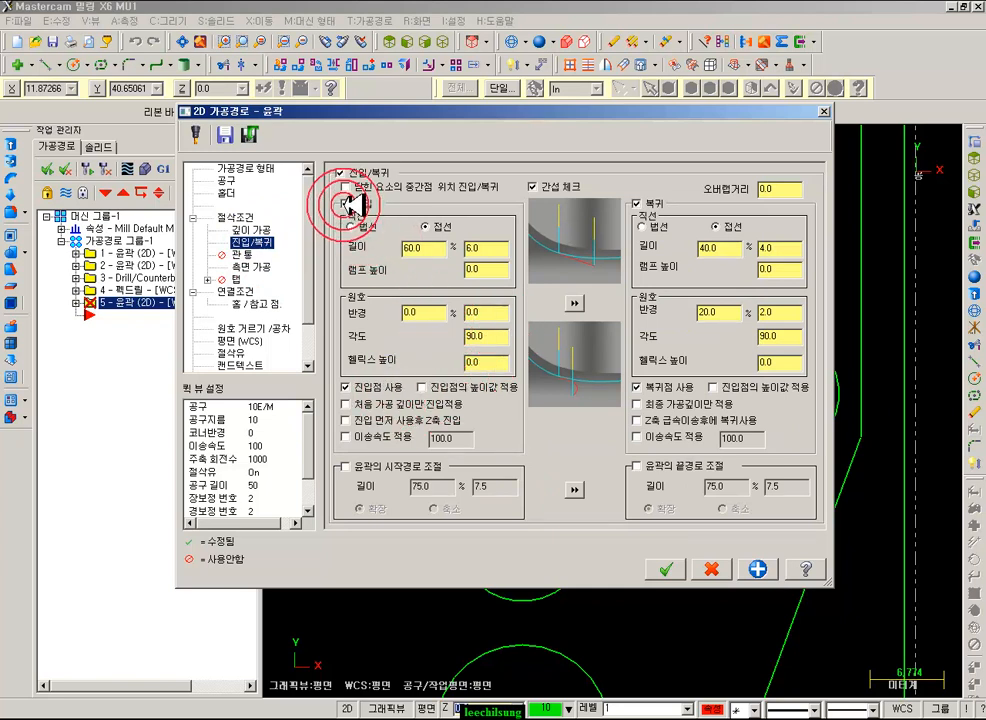
{"action": "type", "text": "0"}
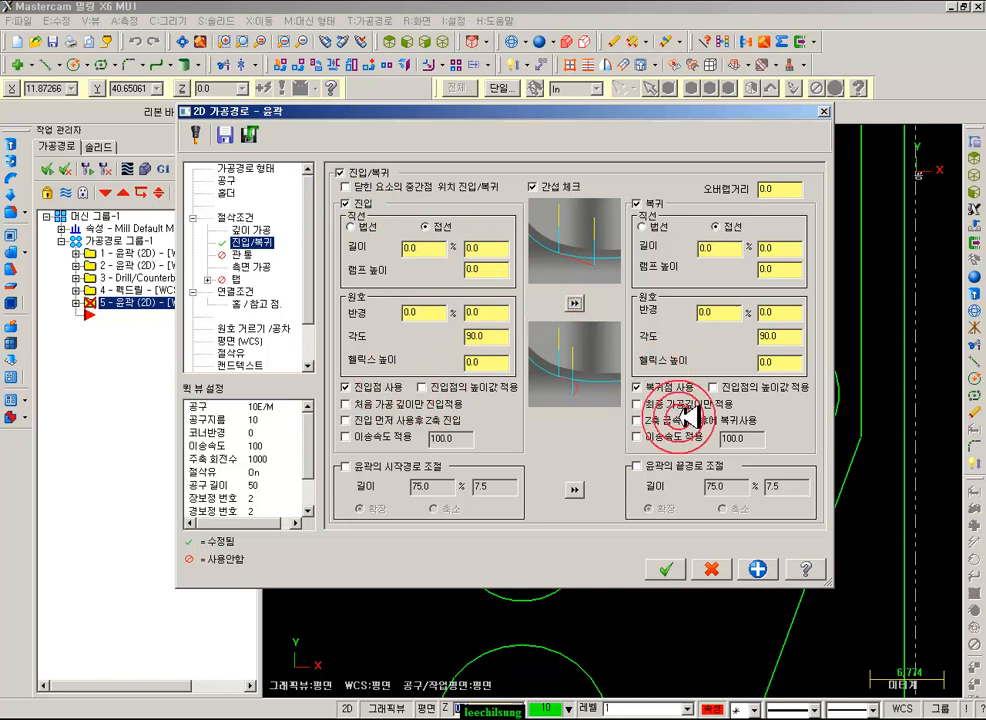
{"action": "left_click", "coordinate": [262, 266]}
{"action": "left_click", "coordinate": [360, 190]}
- Set the top of stock to 0 and the cutting depth to -4, and generate the contour toolpath
{"action": "left_click", "coordinate": [255, 290]}
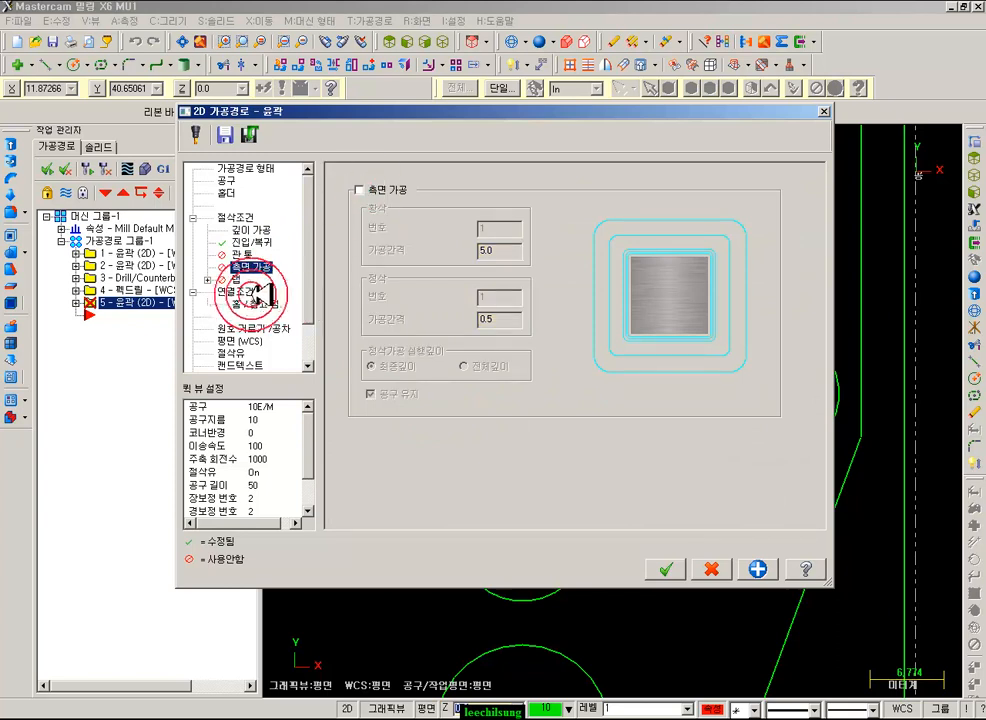
{"action": "left_click_drag", "start_coordinate": [597, 405], "coordinate": [573, 405]}
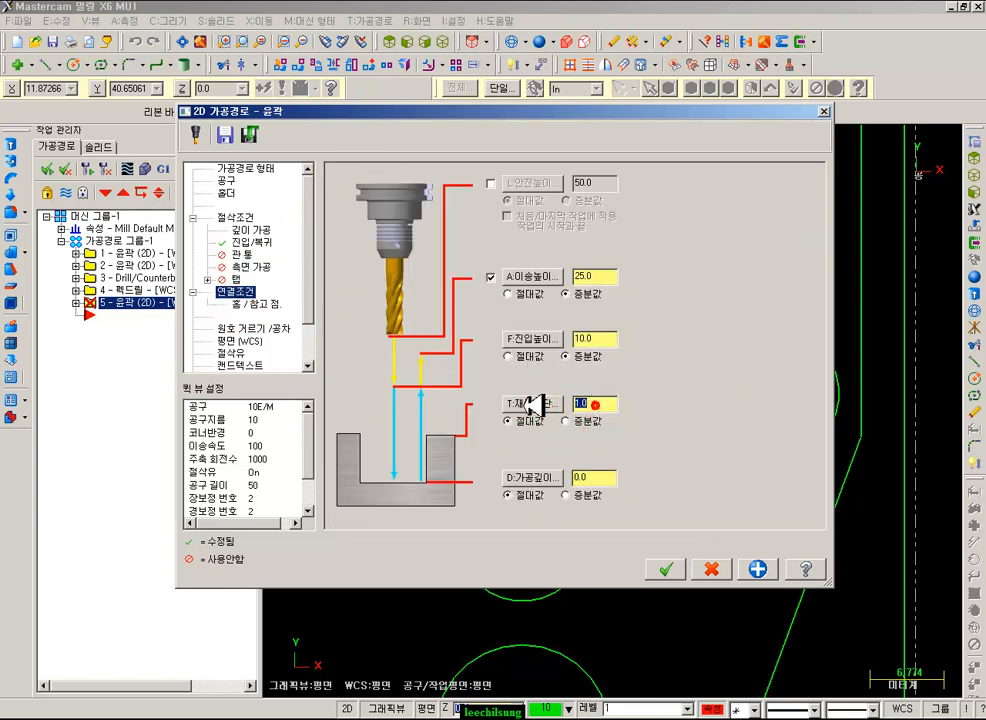
{"action": "type", "text": "0"}
{"action": "left_click", "coordinate": [585, 478]}
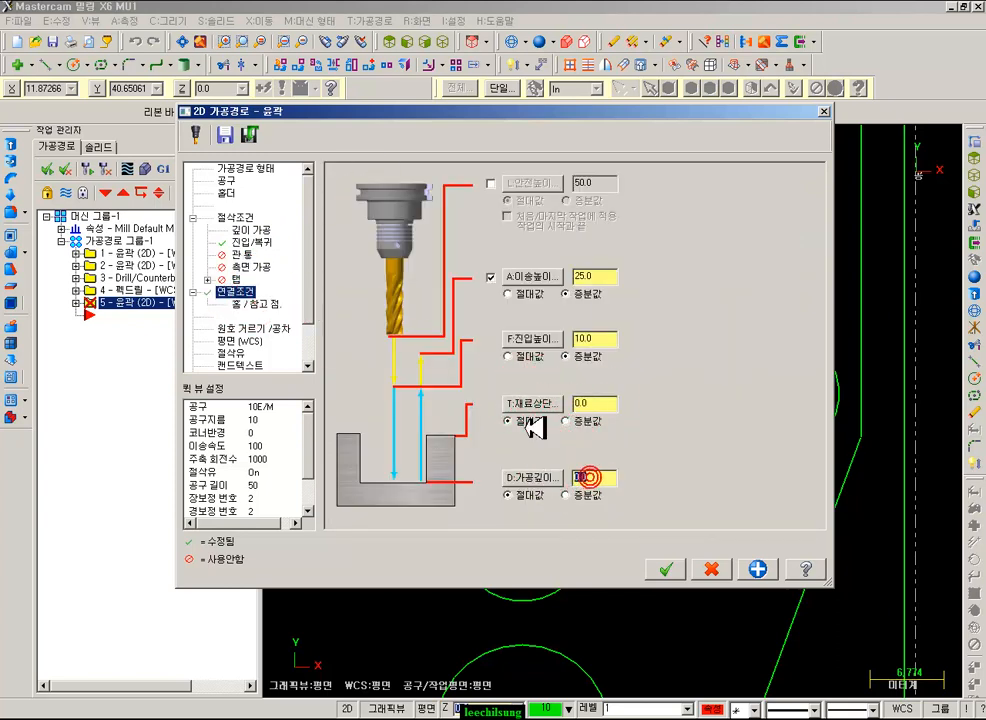
{"action": "type", "text": "-4"}
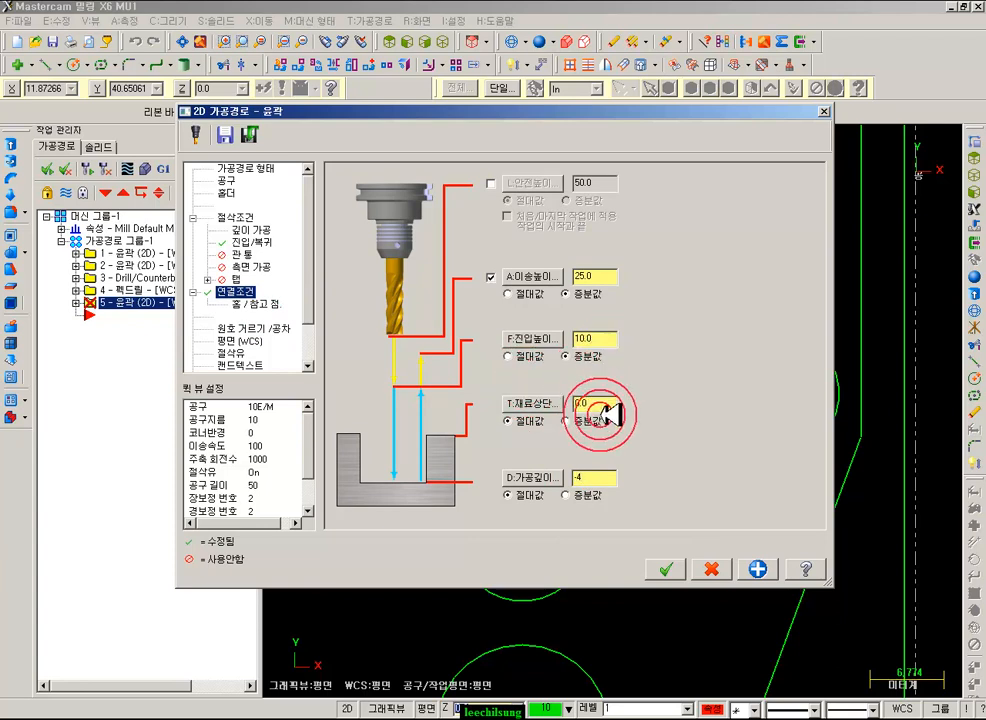
{"action": "left_click", "coordinate": [670, 569]}
- Backplot the new pocket contour toolpath to check its passes, and close the backplot
{"action": "left_click", "coordinate": [583, 396]}
{"action": "left_click", "coordinate": [460, 260]}
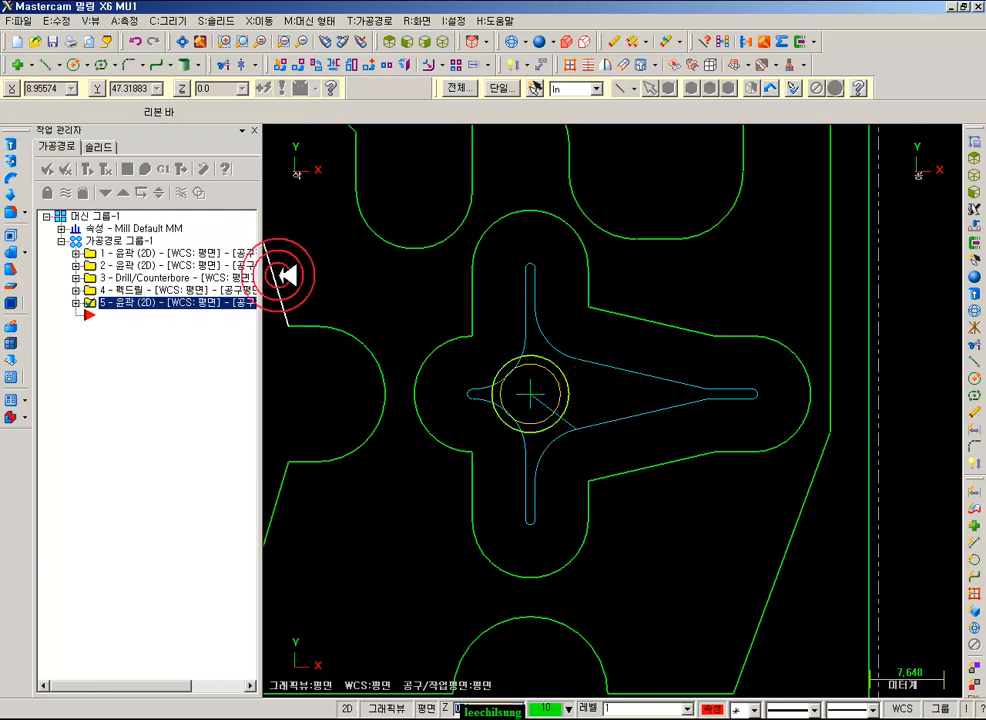
{"action": "left_click", "coordinate": [78, 302]}
{"action": "left_click", "coordinate": [145, 350]}
{"action": "left_click", "coordinate": [533, 463]}
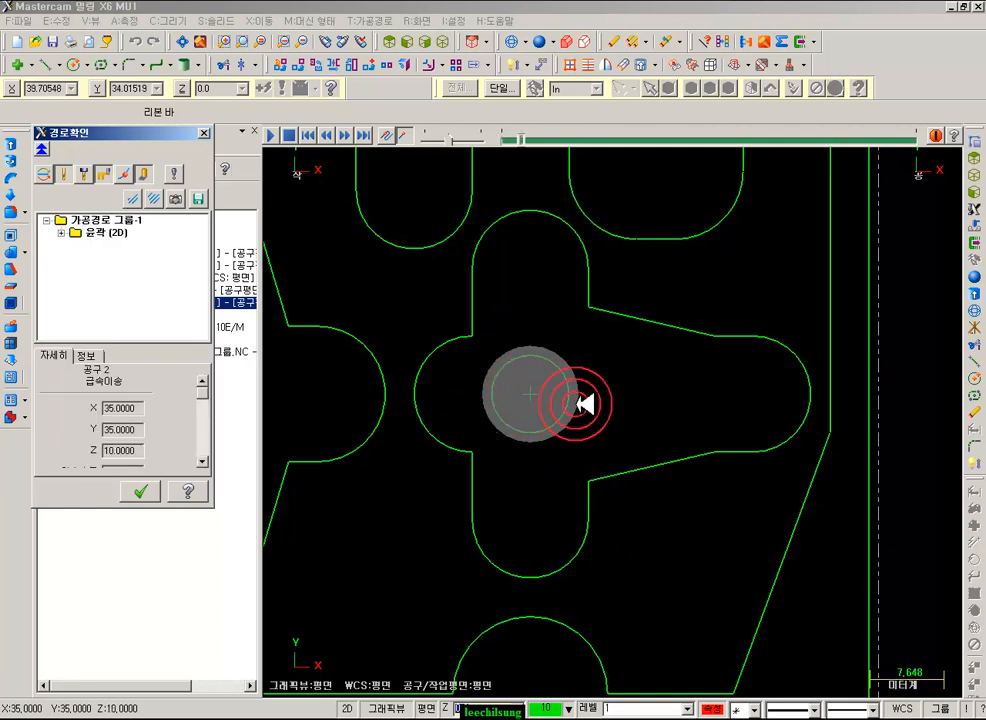
{"action": "left_click", "coordinate": [130, 452]}
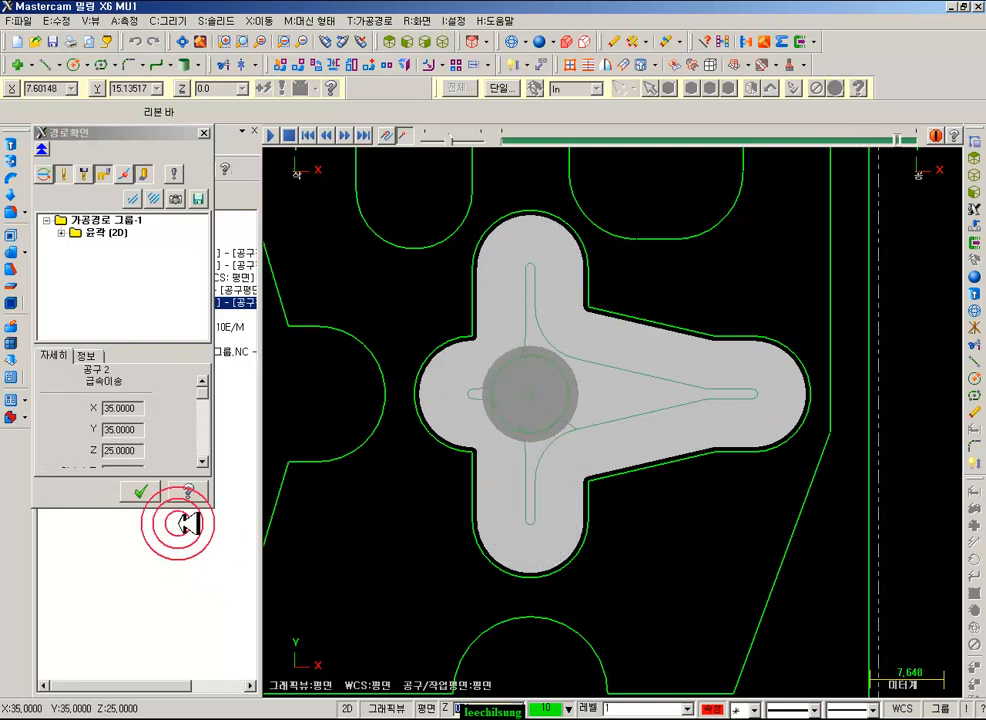
{"action": "left_click", "coordinate": [140, 491]}
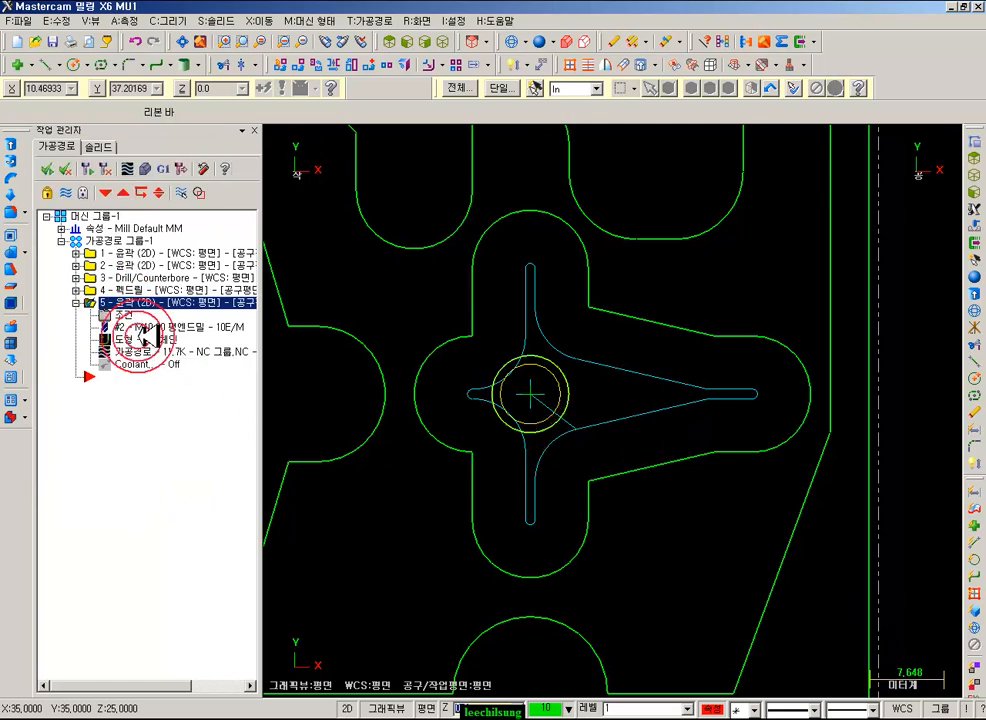
- Copy contour operation 5 to after itself and open the copy's parameters
{"action": "right_click_drag", "start_coordinate": [118, 303], "coordinate": [133, 451]}
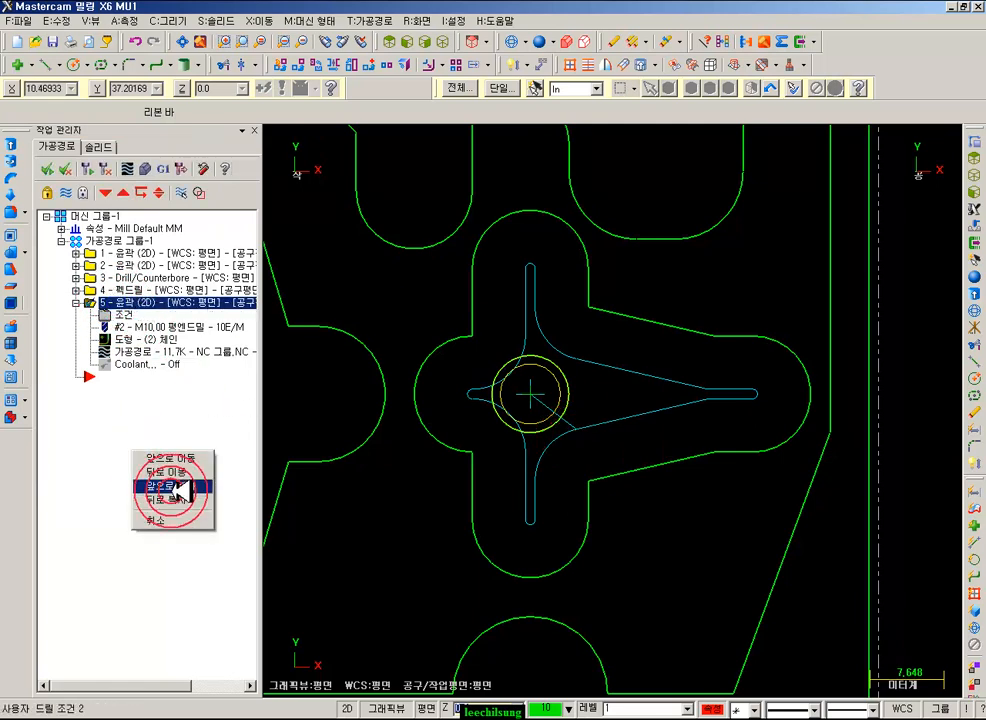
{"action": "left_click", "coordinate": [176, 500]}
{"action": "left_click", "coordinate": [130, 401]}
- Set the copied contour operation's wall stock allowance to 0 and disable its depth cuts
{"action": "left_click", "coordinate": [240, 216]}
{"action": "left_click", "coordinate": [478, 464]}
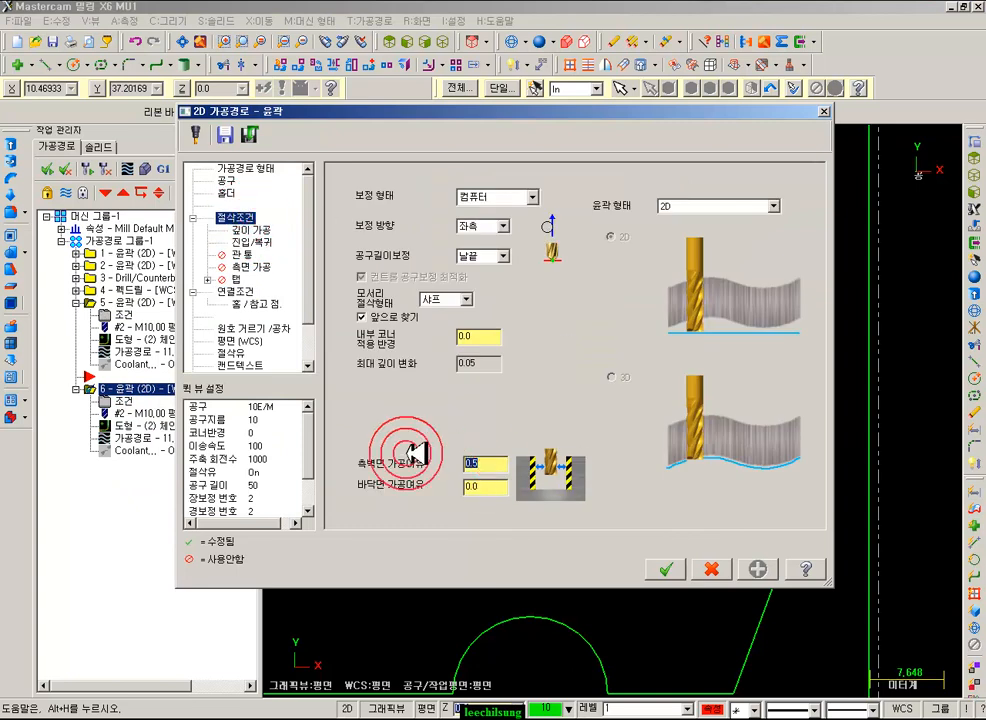
{"action": "type", "text": "0"}
{"action": "left_click", "coordinate": [518, 457]}
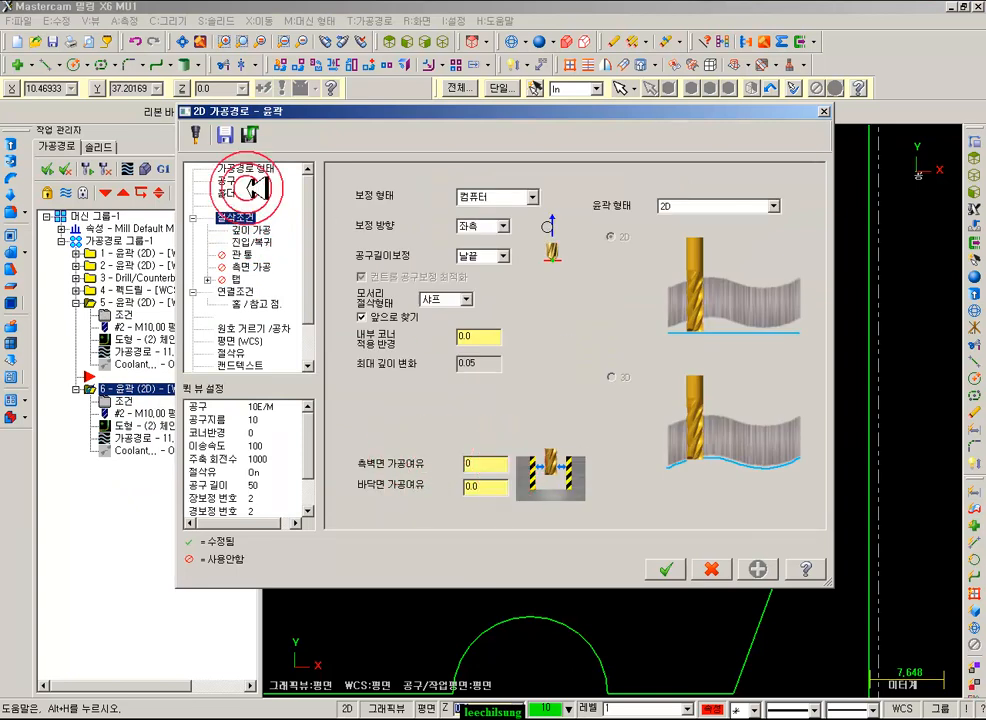
{"action": "left_click", "coordinate": [252, 230]}
{"action": "left_click", "coordinate": [390, 217]}
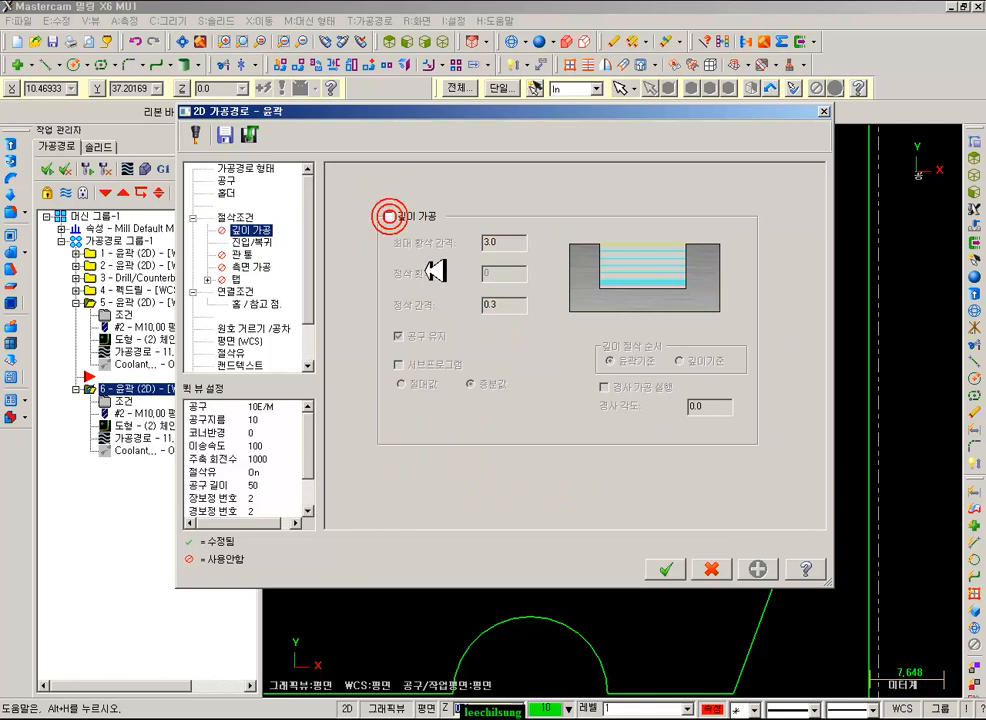
- Set the entry and exit line lengths and arc radii to 0.5, and disable the entry and exit points
{"action": "left_click", "coordinate": [252, 242]}
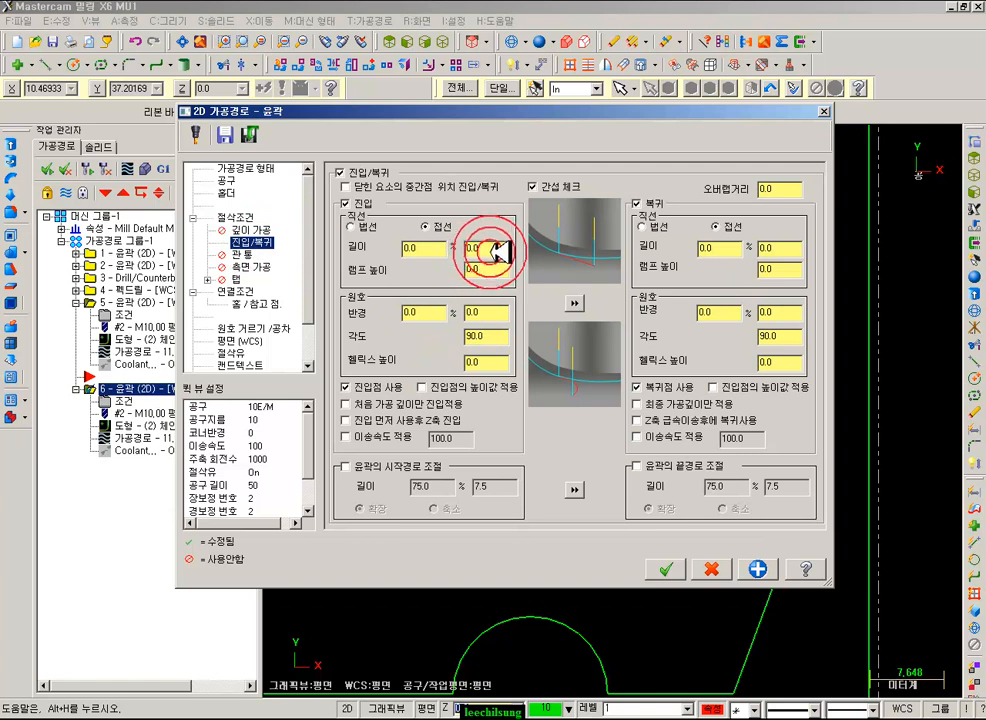
{"action": "type", "text": "0.50.5"}
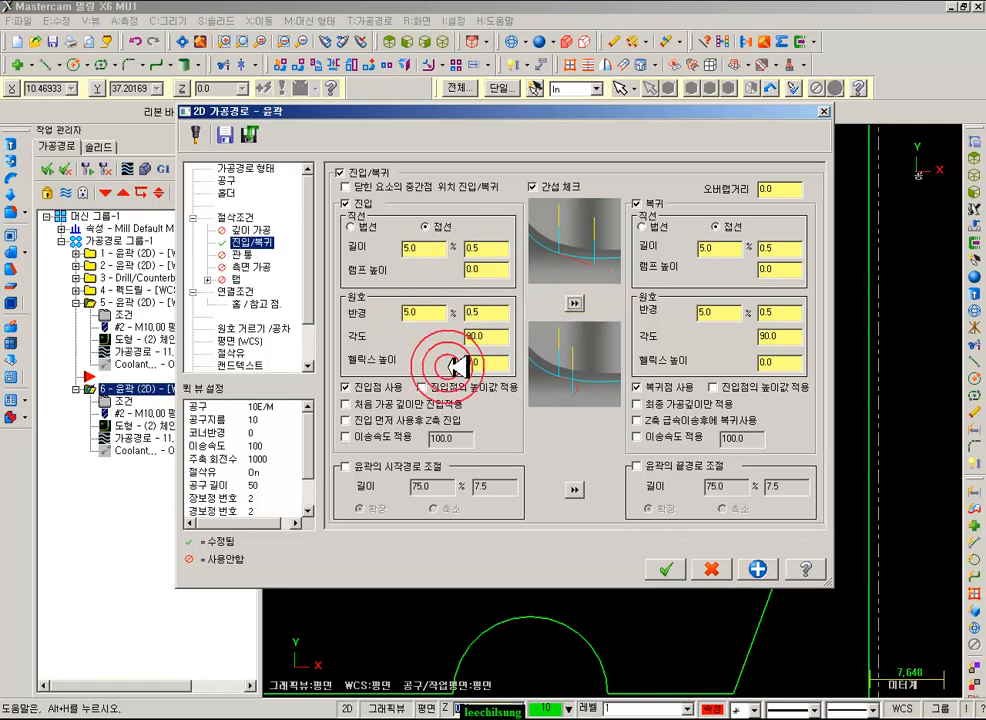
{"action": "left_click", "coordinate": [346, 386]}
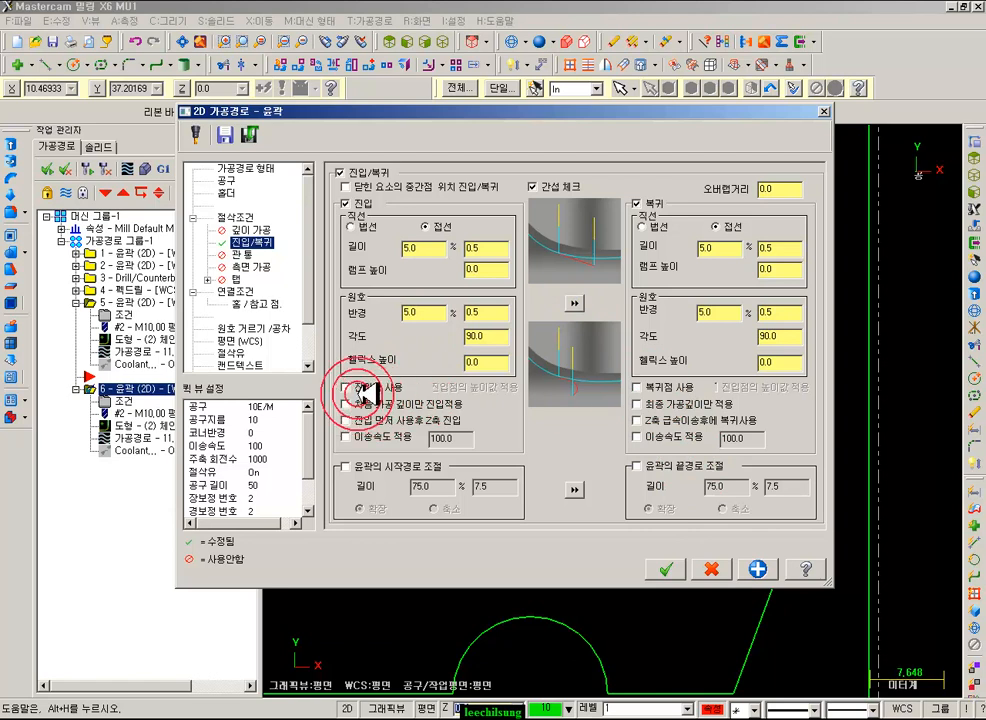
- Remove the point chain from the copied operation's geometry, keeping only the cross-shaped pocket chain
{"action": "left_click", "coordinate": [262, 168]}
{"action": "left_click", "coordinate": [744, 222]}
{"action": "left_click", "coordinate": [88, 157]}
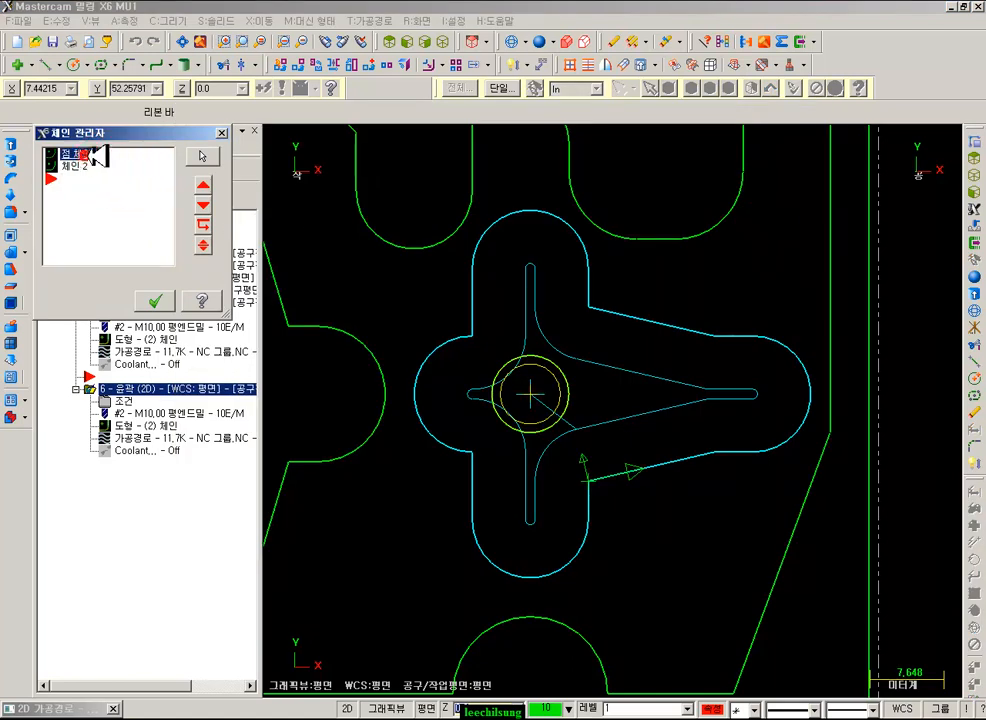
{"action": "left_click", "coordinate": [155, 300]}
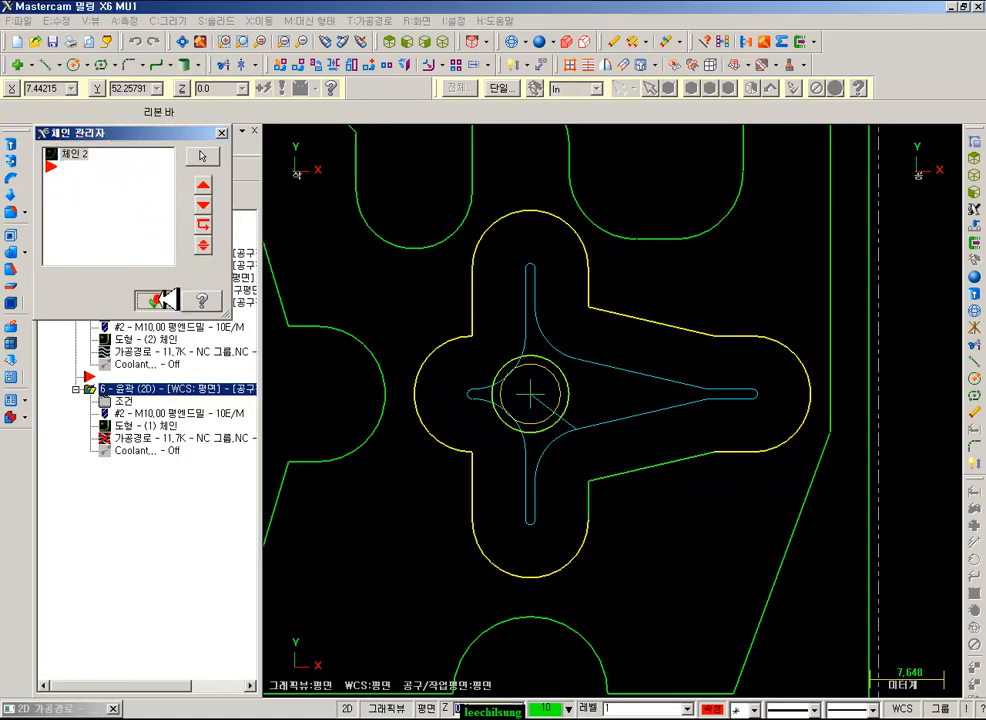
- Set the finishing contour's top of stock to -4 and regenerate its toolpath
{"action": "left_click", "coordinate": [237, 292]}
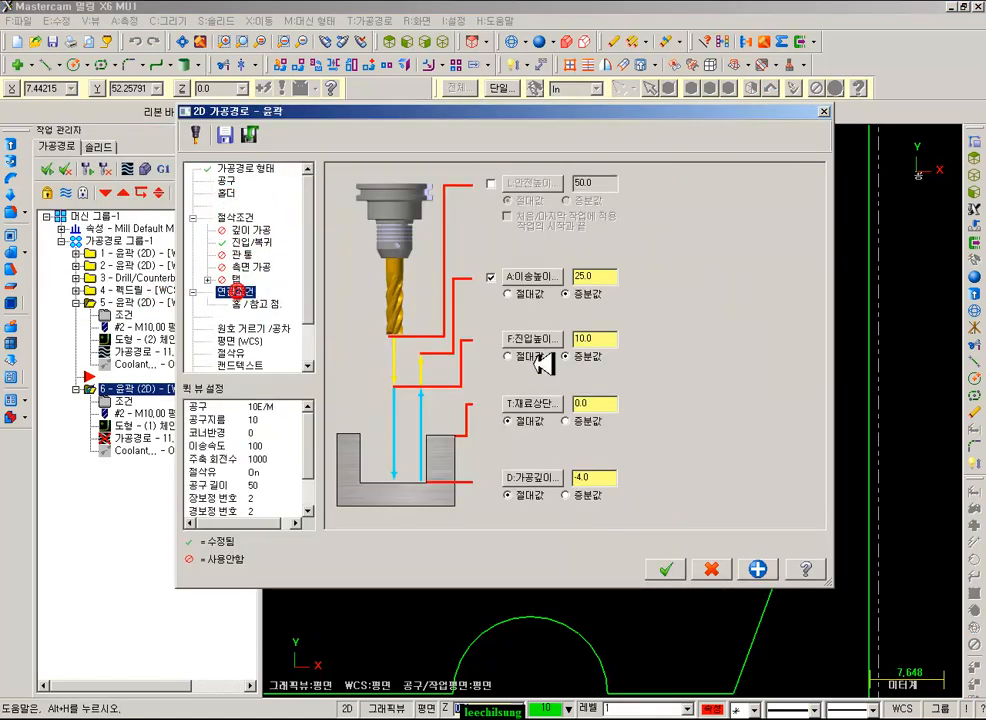
{"action": "left_click", "coordinate": [598, 481]}
{"action": "left_click", "coordinate": [603, 401]}
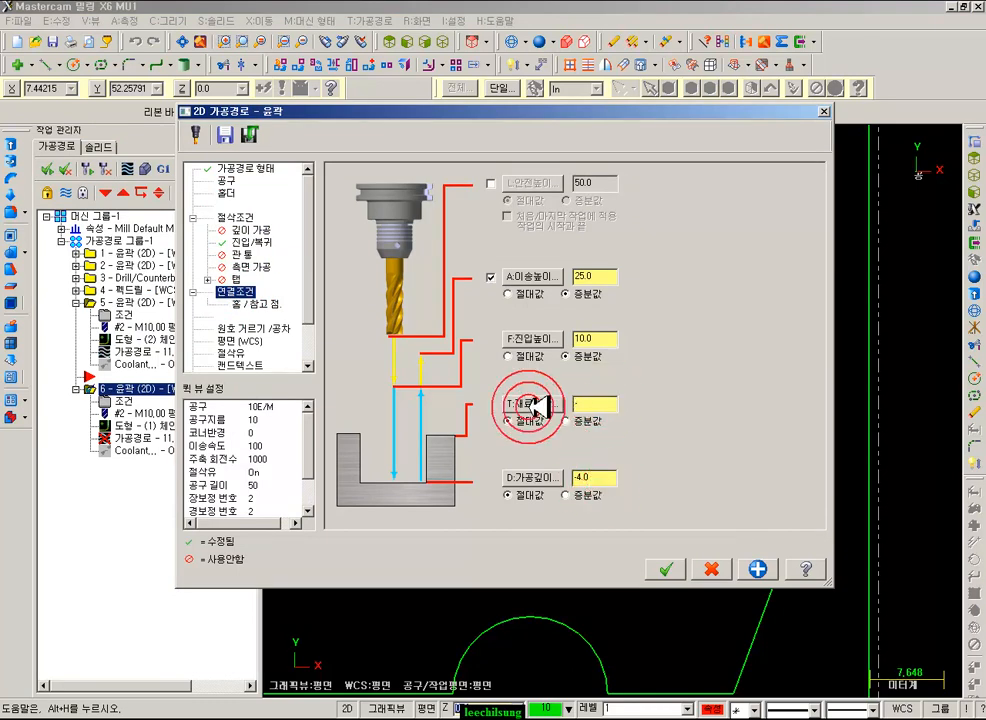
{"action": "left_click", "coordinate": [594, 407]}
{"action": "left_click", "coordinate": [605, 480]}
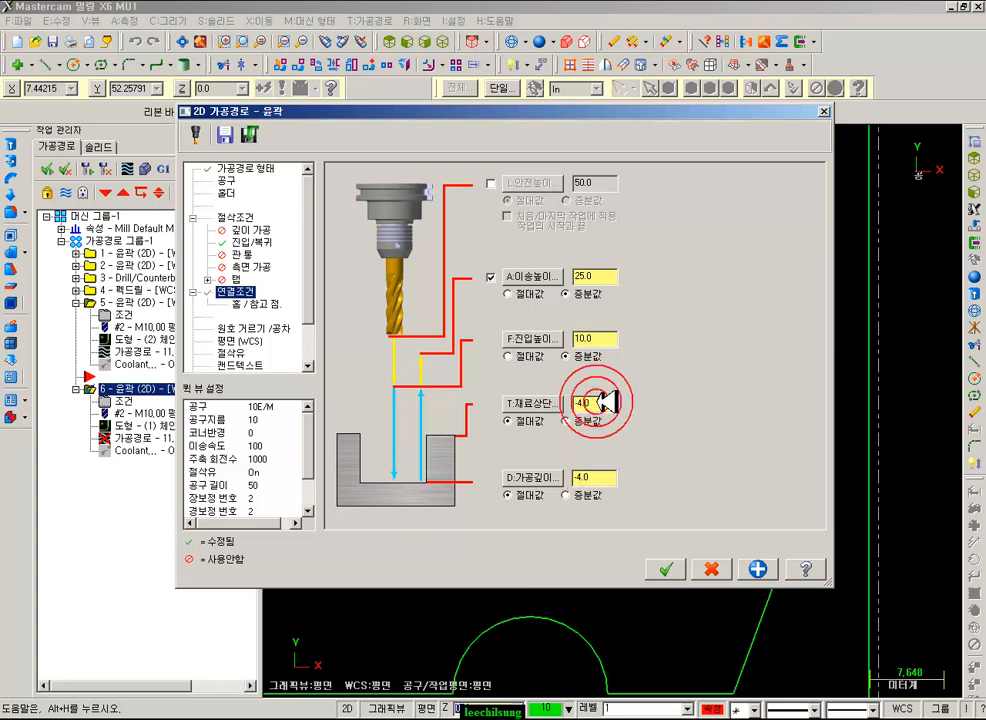
{"action": "left_click", "coordinate": [668, 570]}
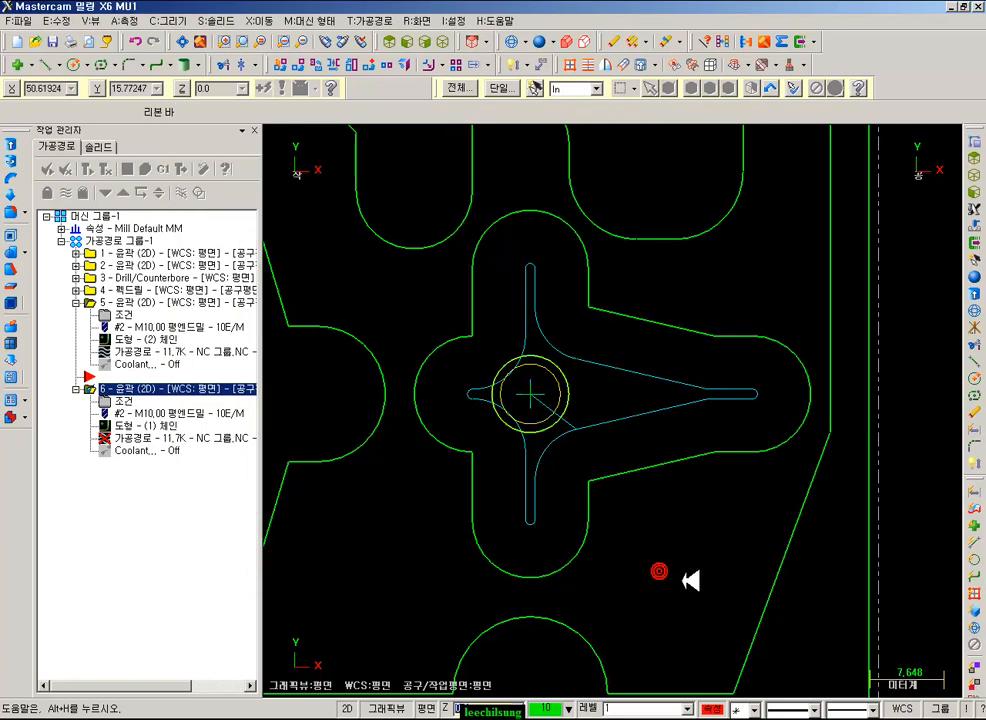
{"action": "left_click", "coordinate": [84, 166]}
{"action": "scroll", "coordinate": [535, 391], "scroll_direction": "up", "scroll_amount": 2}
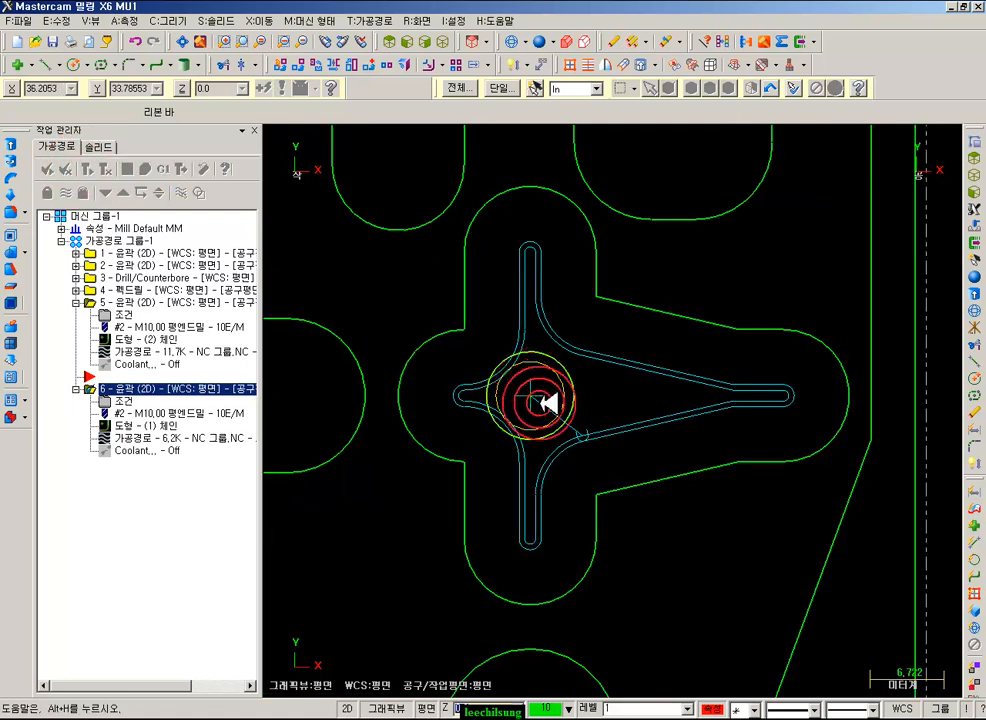
- Backplot the finishing contour toolpath move by move around the pocket, and close the backplot
{"action": "left_click", "coordinate": [147, 439]}
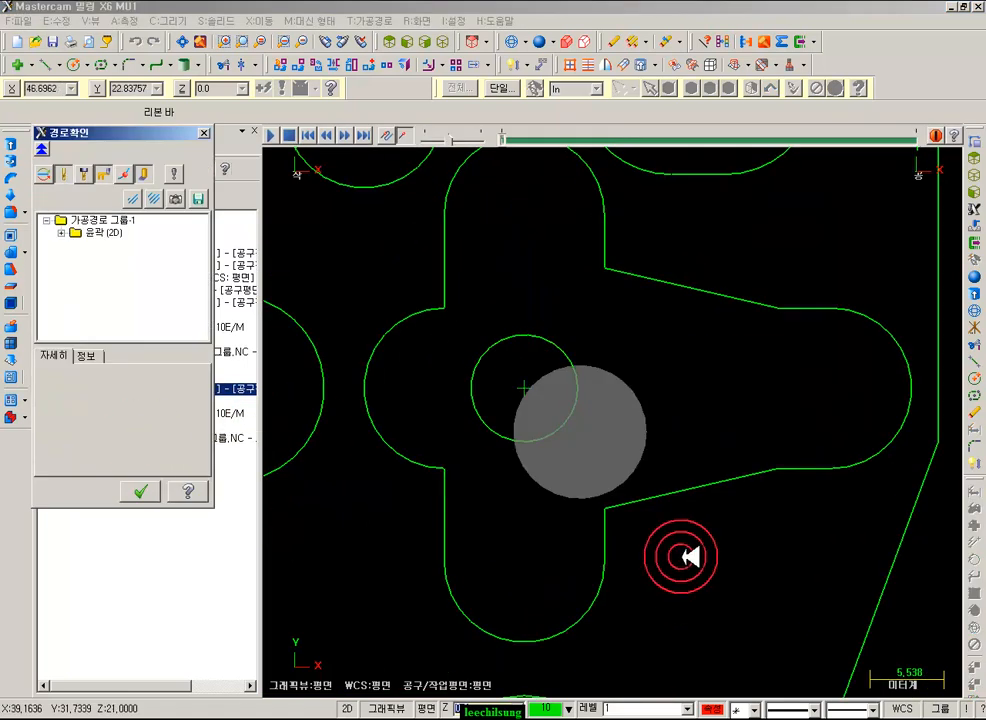
{"action": "key", "text": "s"}
{"action": "key", "text": "s"}
{"action": "key", "text": "s"}
{"action": "key", "text": "s"}
{"action": "key", "text": "s"}
{"action": "key", "text": "s"}
{"action": "key", "text": "s"}
{"action": "key", "text": "s"}
{"action": "key", "text": "s"}
{"action": "key", "text": "s"}
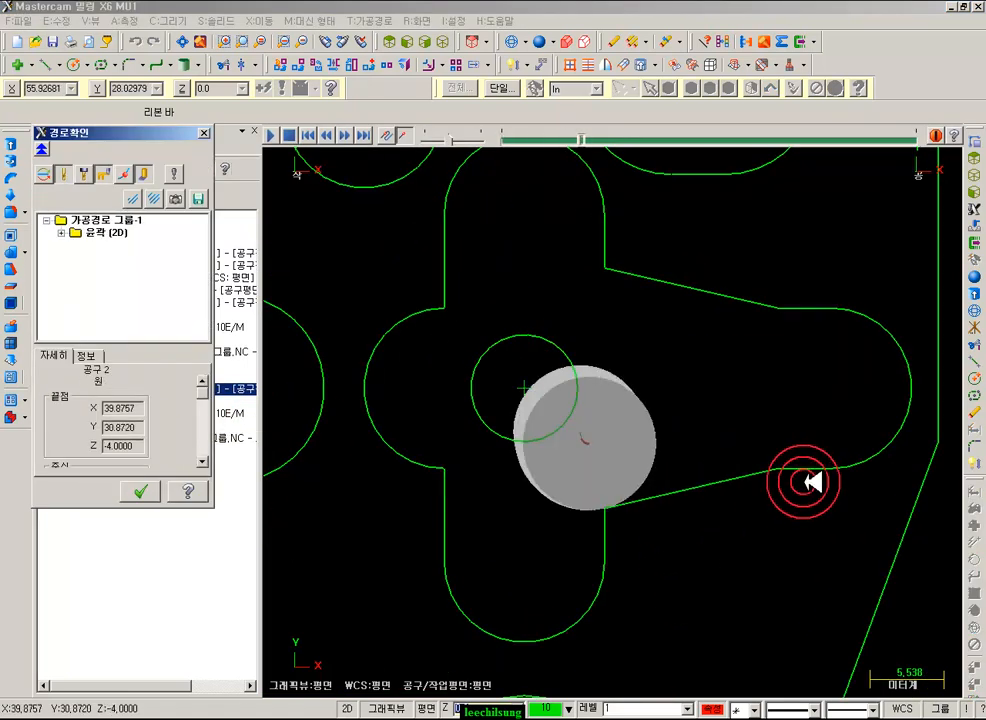
{"action": "key", "text": "s"}
{"action": "key", "text": "s"}
{"action": "key", "text": "s"}
{"action": "key", "text": "s"}
{"action": "key", "text": "s"}
{"action": "key", "text": "s"}
{"action": "key", "text": "s"}
{"action": "key", "text": "s"}
{"action": "key", "text": "s"}
{"action": "key", "text": "s"}
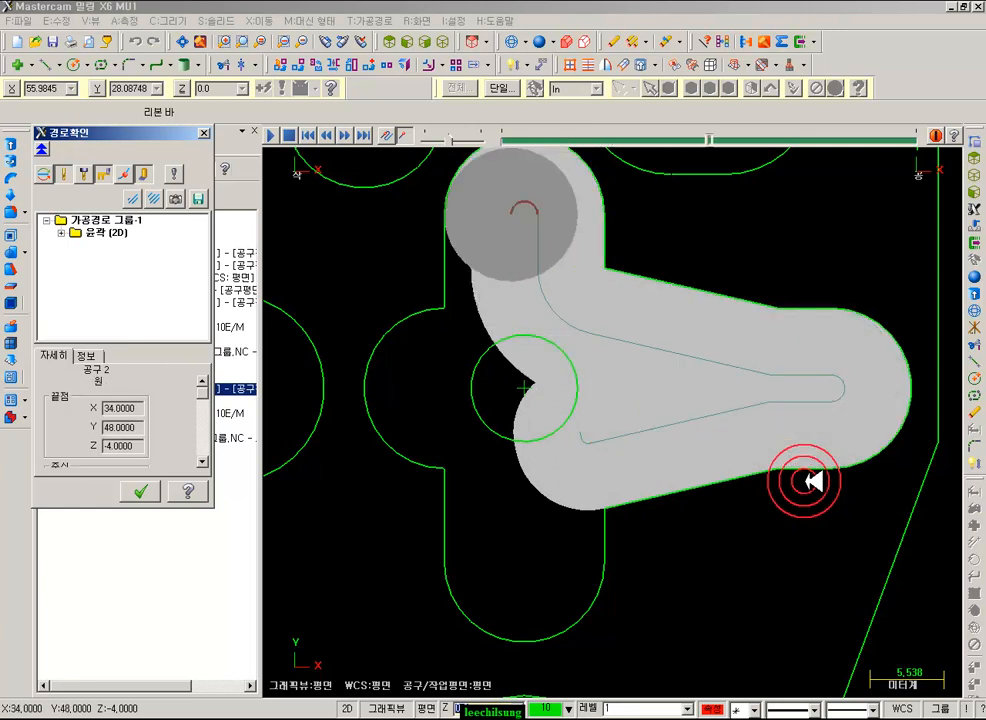
{"action": "key", "text": "s"}
{"action": "key", "text": "s"}
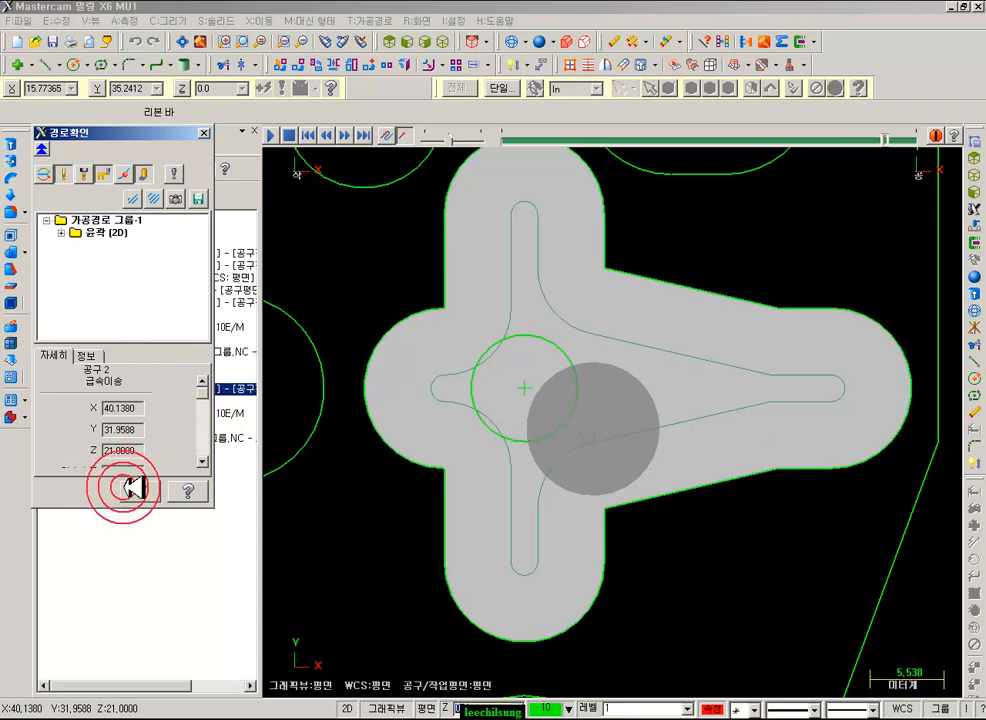
{"action": "left_click", "coordinate": [140, 491]}
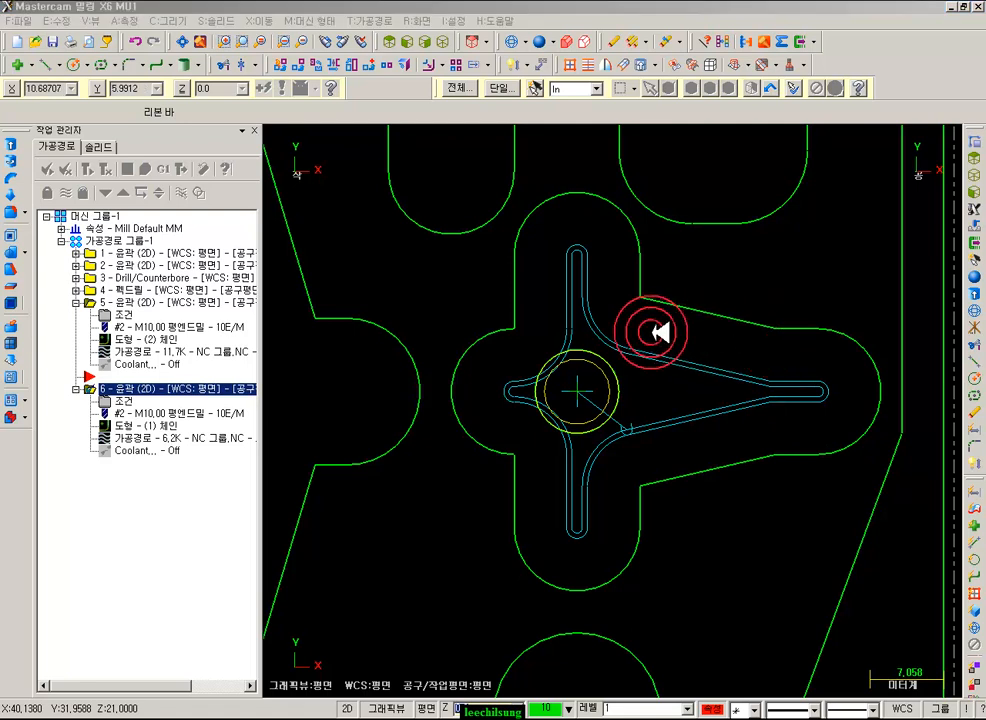
- Offset the plate's inner profile outward by 10 mm as a copy, with sharp corner handling
{"action": "scroll", "coordinate": [675, 330], "scroll_direction": "down", "scroll_amount": 3}
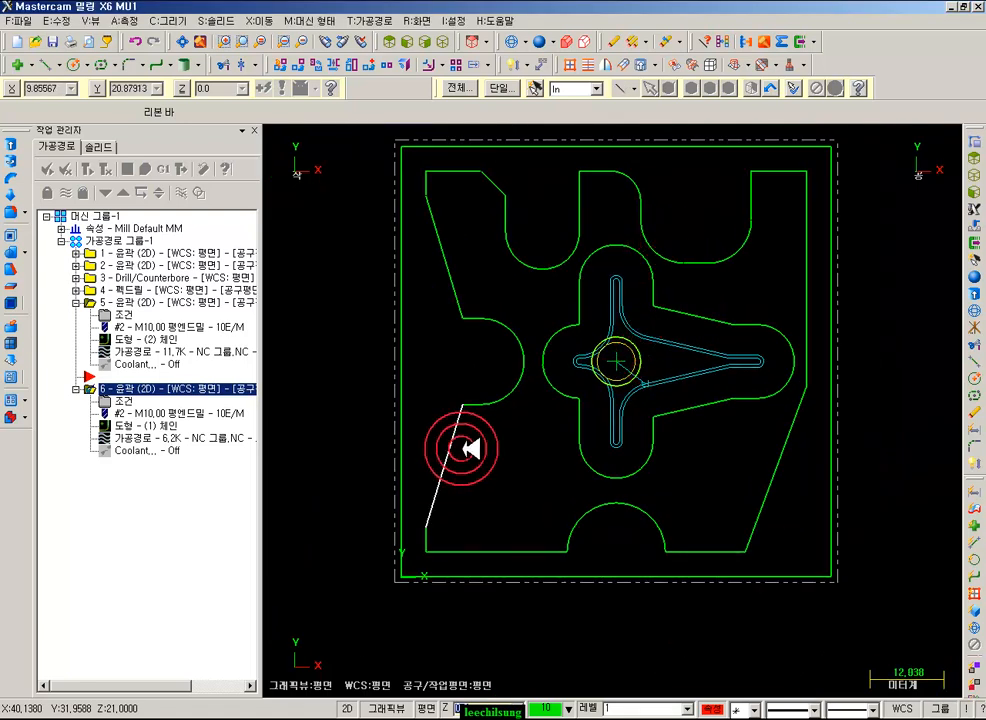
{"action": "scroll", "coordinate": [545, 430], "scroll_direction": "down", "scroll_amount": 1}
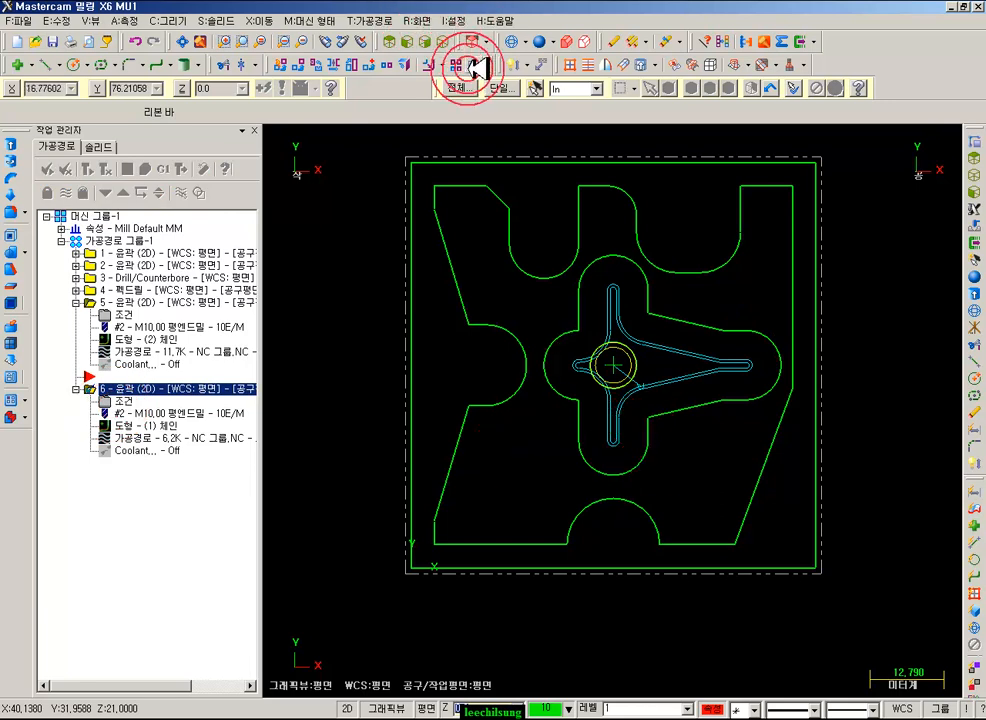
{"action": "left_click", "coordinate": [430, 64]}
{"action": "left_click", "coordinate": [442, 480]}
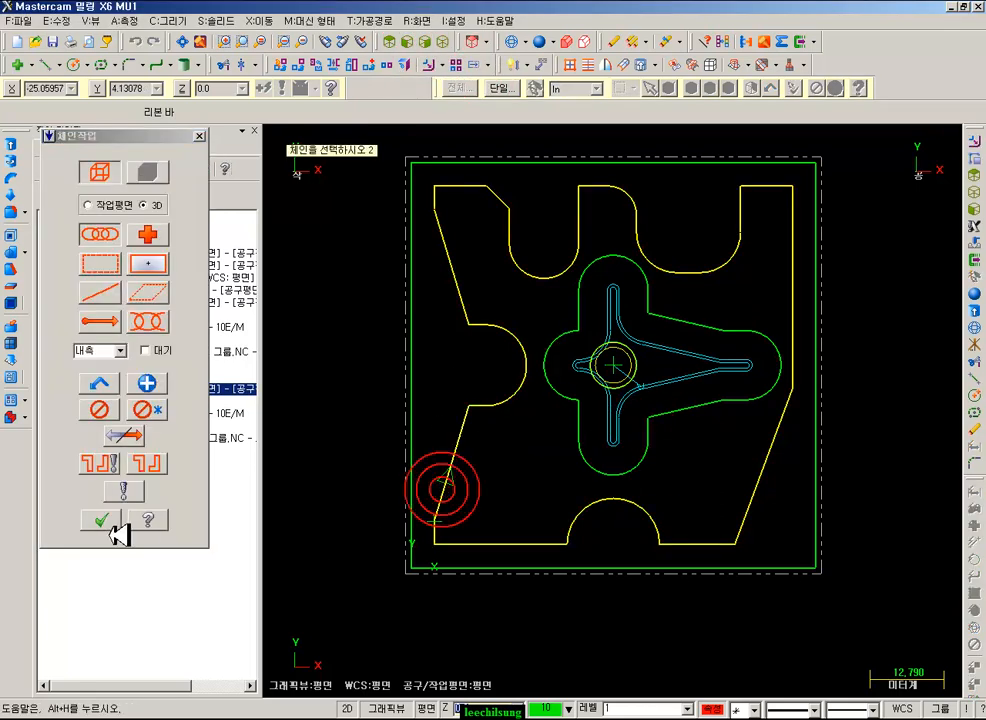
{"action": "left_click", "coordinate": [100, 519]}
{"action": "left_click", "coordinate": [230, 287]}
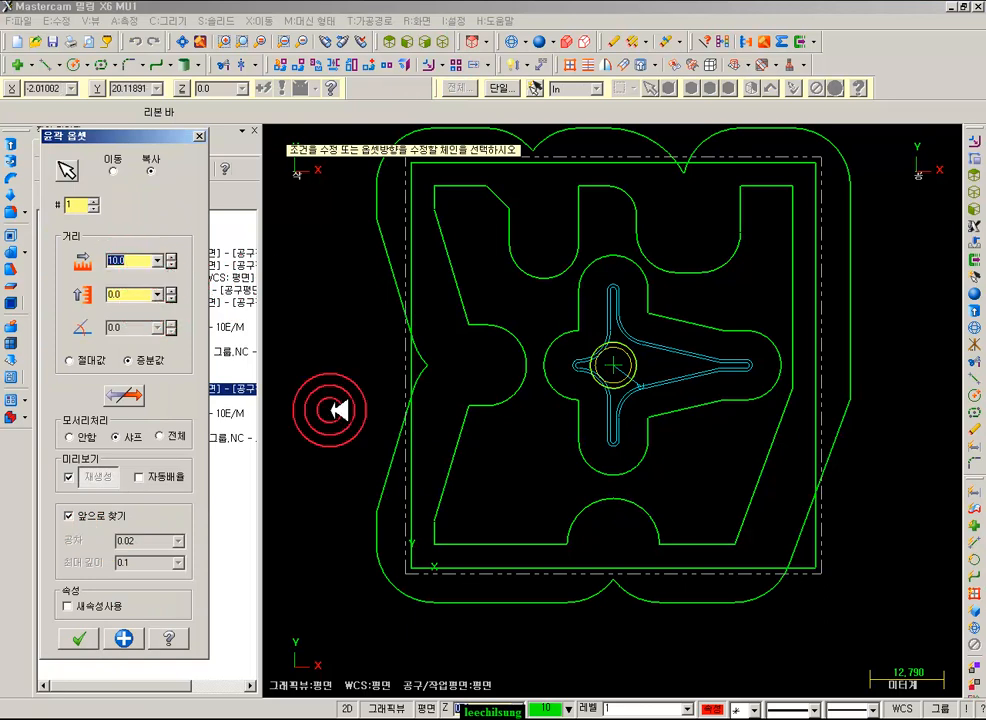
{"action": "scroll", "coordinate": [788, 445], "scroll_direction": "down", "scroll_amount": 2}
{"action": "scroll", "coordinate": [838, 425], "scroll_direction": "up", "scroll_amount": 1}
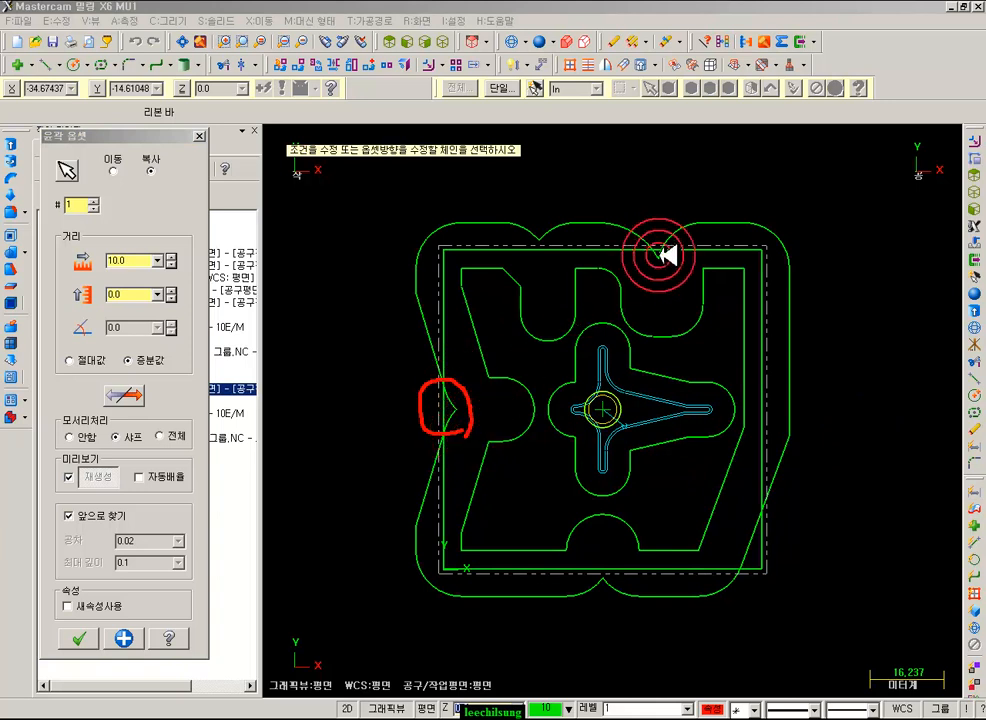
{"action": "left_click_drag", "start_coordinate": [656, 217], "coordinate": [689, 260]}
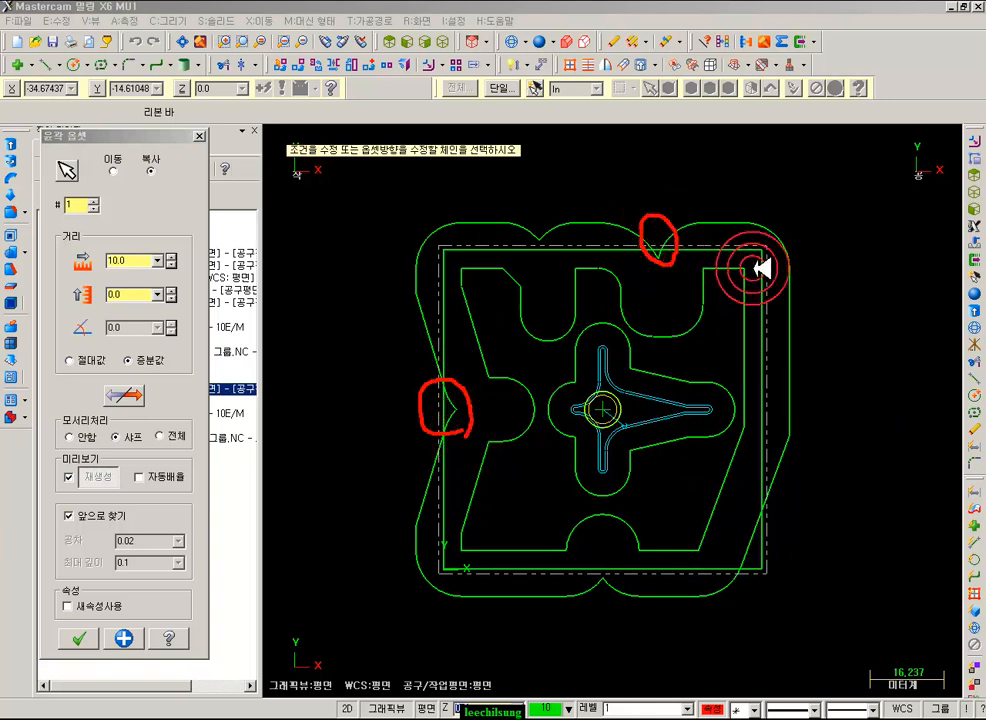
{"action": "left_click_drag", "start_coordinate": [760, 496], "coordinate": [790, 598]}
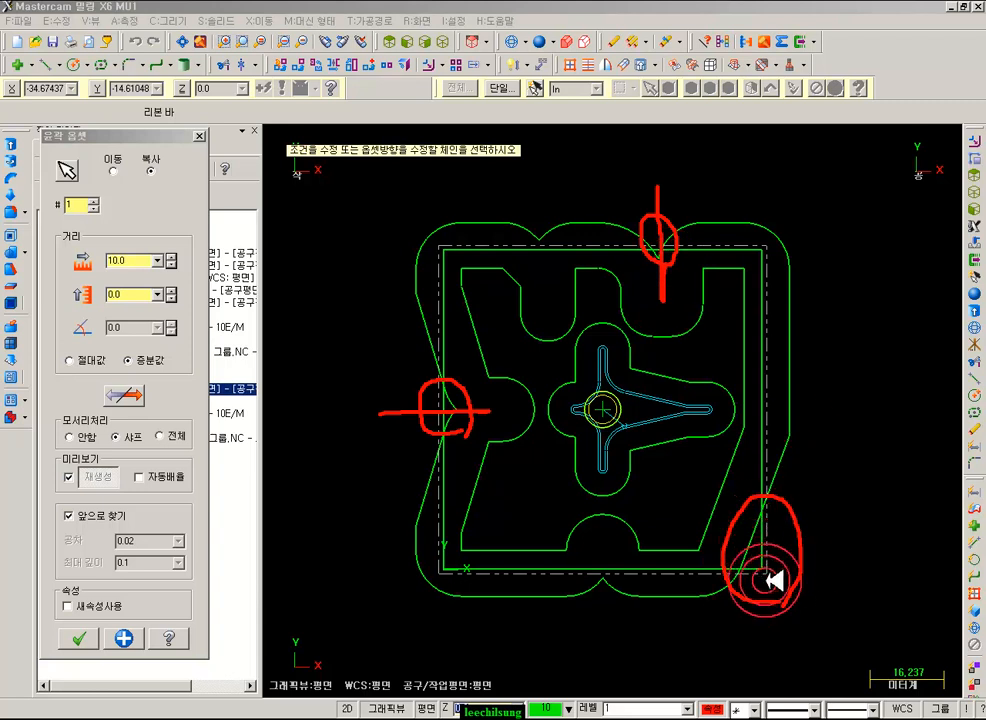
{"action": "right_click", "coordinate": [870, 286]}
{"action": "left_click", "coordinate": [878, 434]}
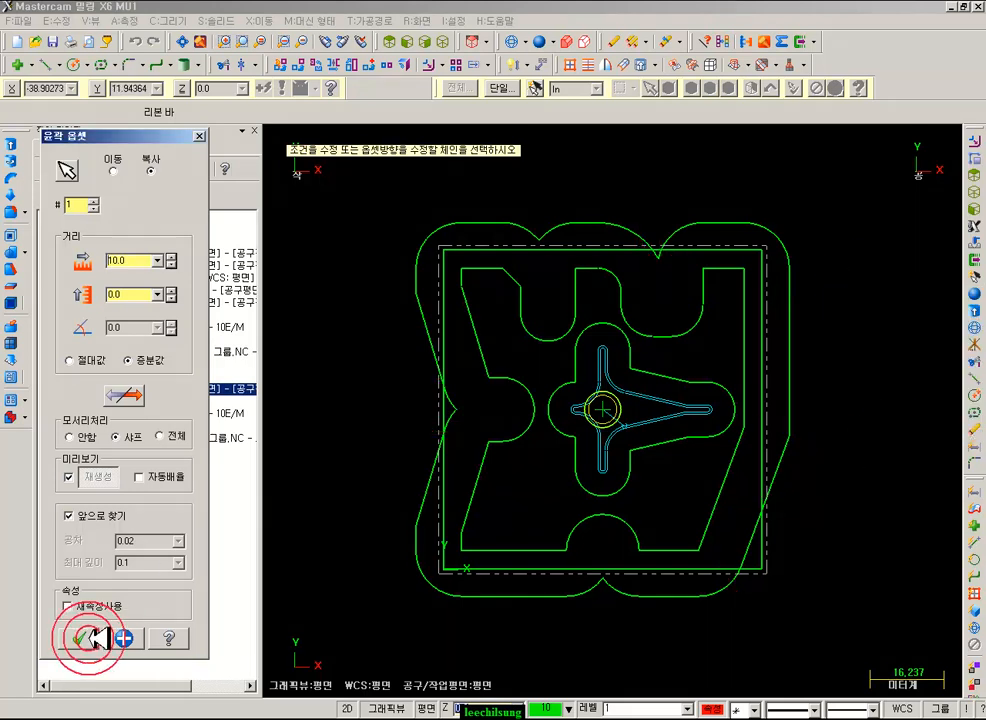
{"action": "left_click", "coordinate": [590, 392]}
{"action": "left_click", "coordinate": [88, 636]}
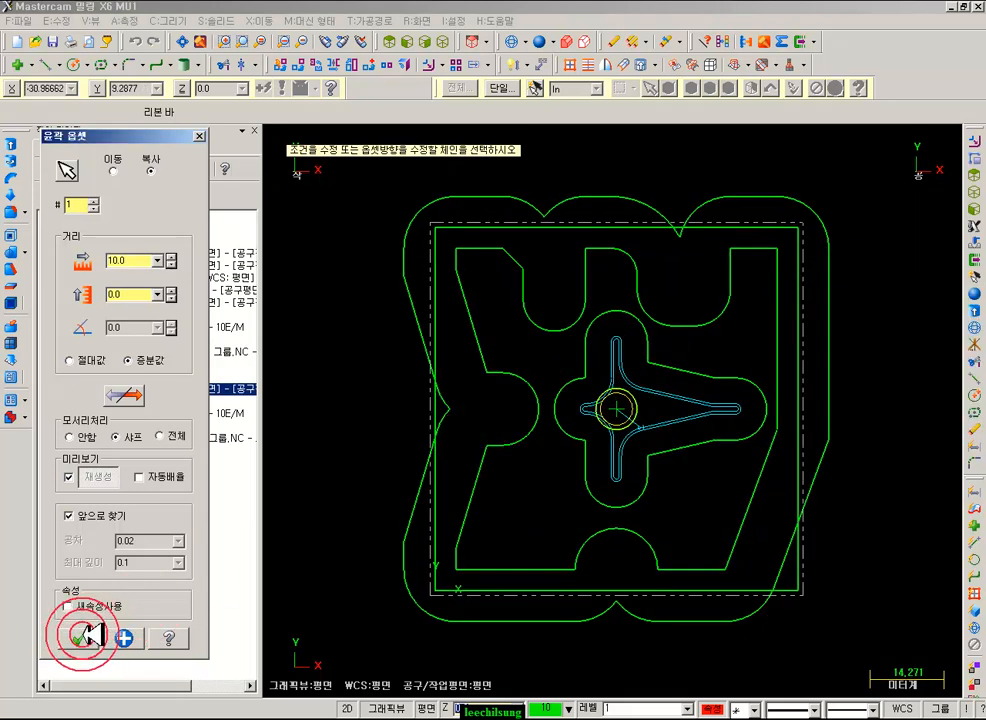
- Draw a horizontal line about 2.86 mm long from the offset contour's left cusp to the plate's left edge
{"action": "scroll", "coordinate": [420, 409], "scroll_direction": "up", "scroll_amount": 5}
{"action": "left_click", "coordinate": [50, 66]}
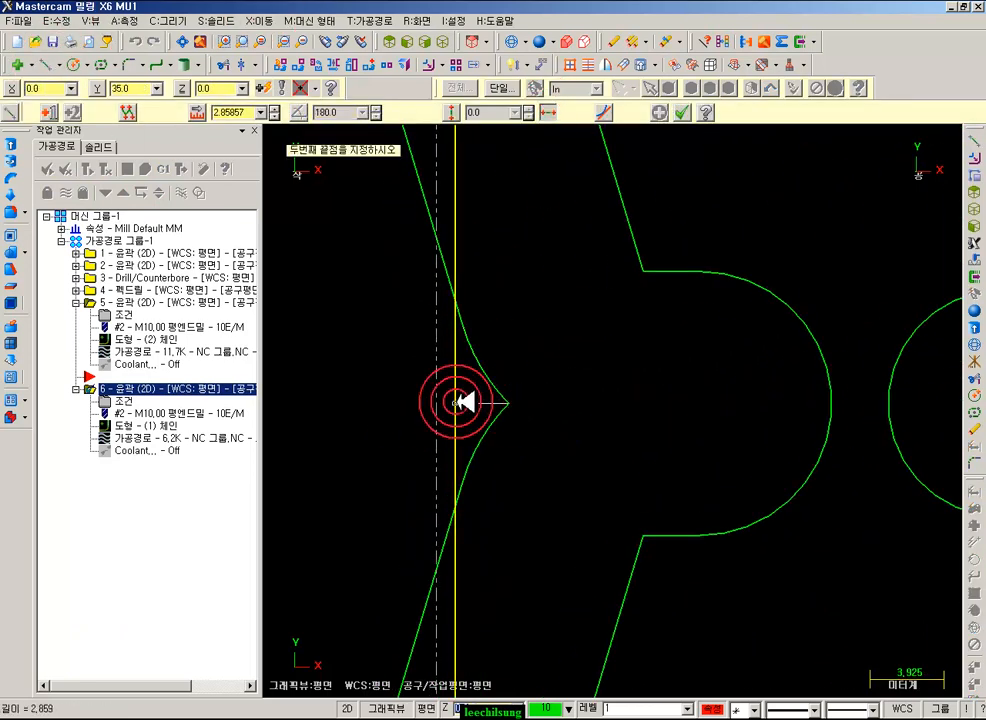
{"action": "left_click", "coordinate": [456, 404]}
{"action": "scroll", "coordinate": [392, 445], "scroll_direction": "down", "scroll_amount": 6}
- Draw a vertical line about 1.91 mm long from the offset contour's deep upper cusp to the plate's upper edge
{"action": "scroll", "coordinate": [598, 290], "scroll_direction": "up", "scroll_amount": 8}
{"action": "left_click", "coordinate": [594, 434]}
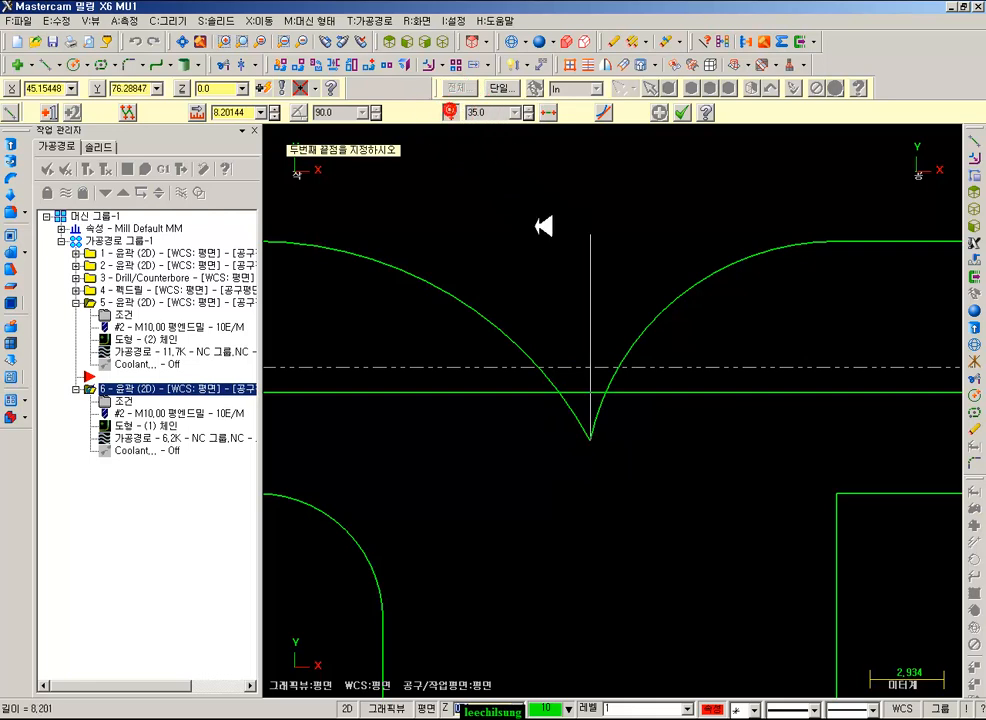
{"action": "left_click", "coordinate": [607, 396]}
{"action": "scroll", "coordinate": [560, 284], "scroll_direction": "down", "scroll_amount": 7}
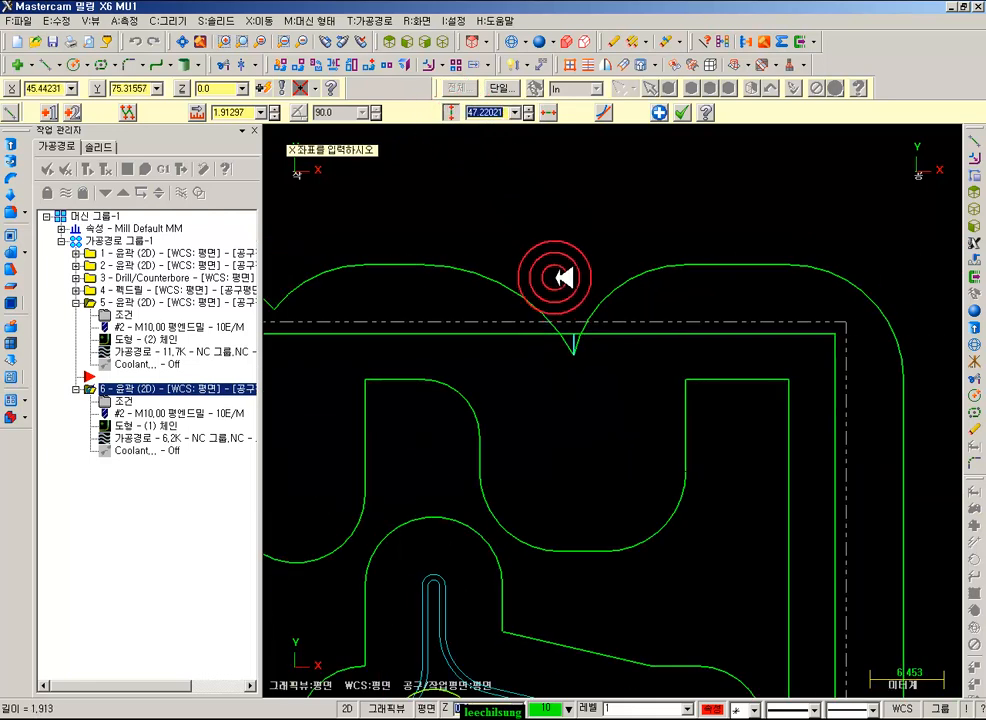
- Draw a 6 mm horizontal line outward from where the offset contour crosses the plate's right edge
{"action": "scroll", "coordinate": [560, 224], "scroll_direction": "down", "scroll_amount": 2}
{"action": "scroll", "coordinate": [652, 375], "scroll_direction": "up", "scroll_amount": 1}
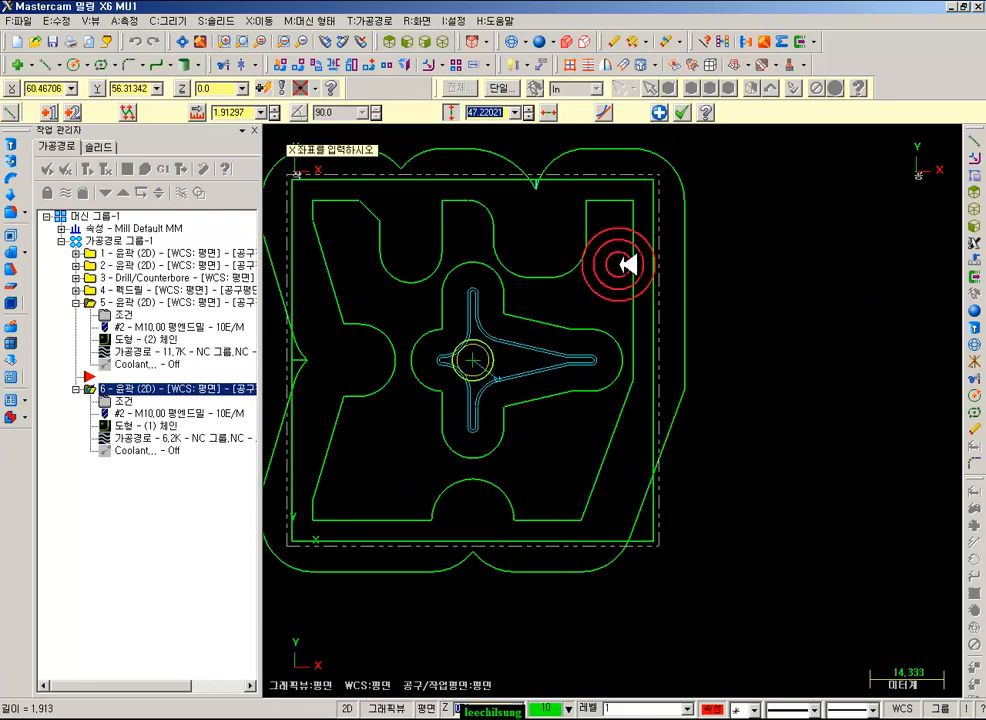
{"action": "left_click", "coordinate": [547, 112]}
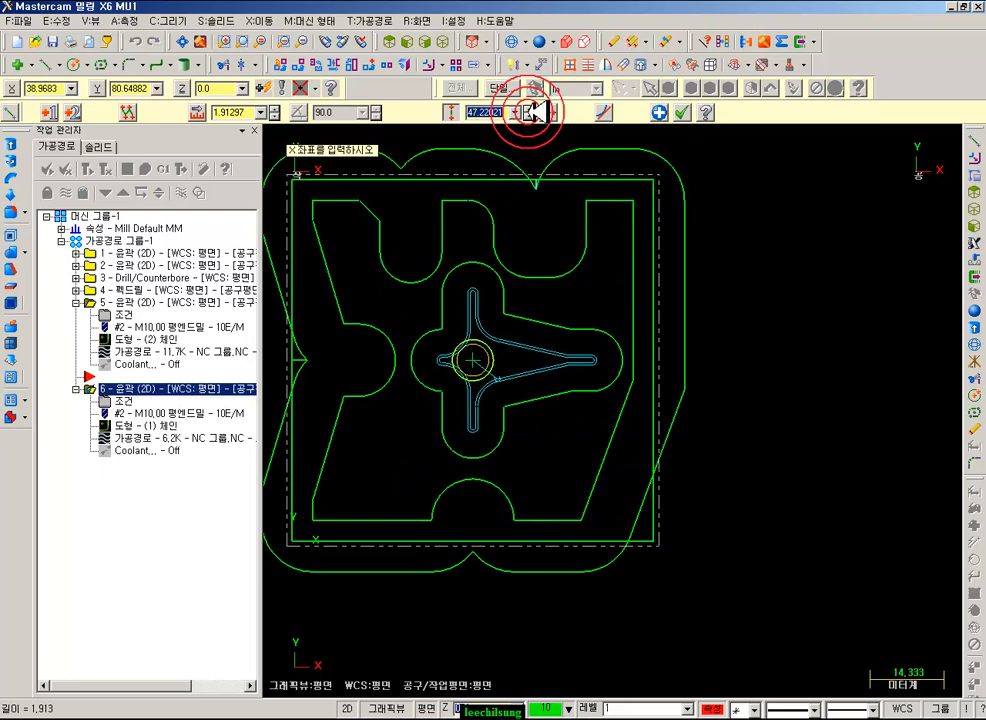
{"action": "left_click", "coordinate": [655, 477]}
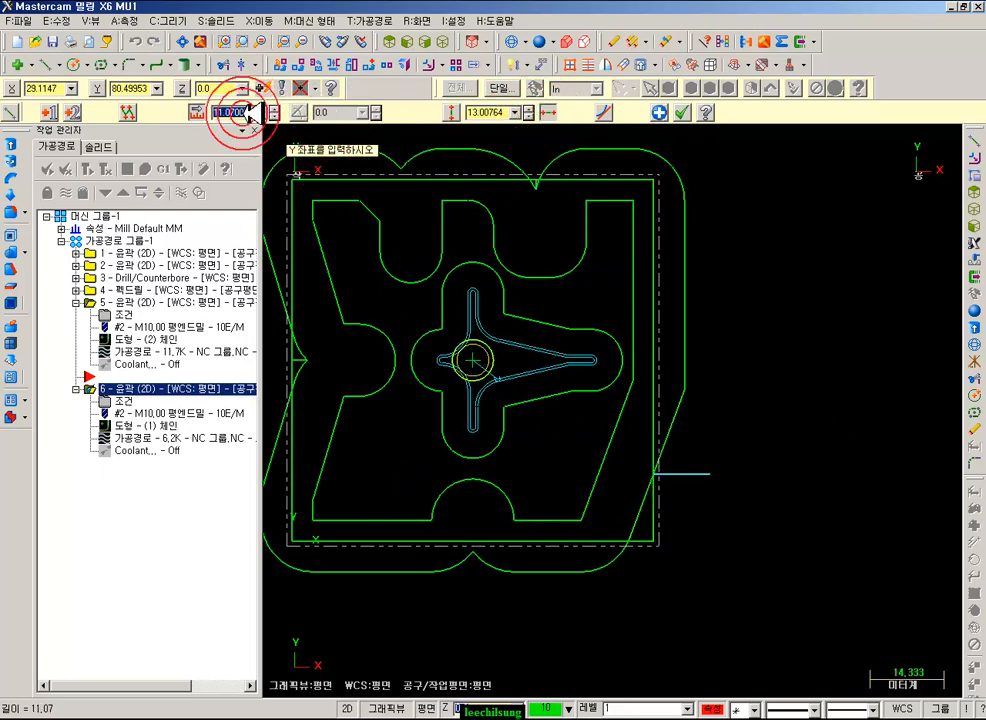
{"action": "key", "text": "Return"}
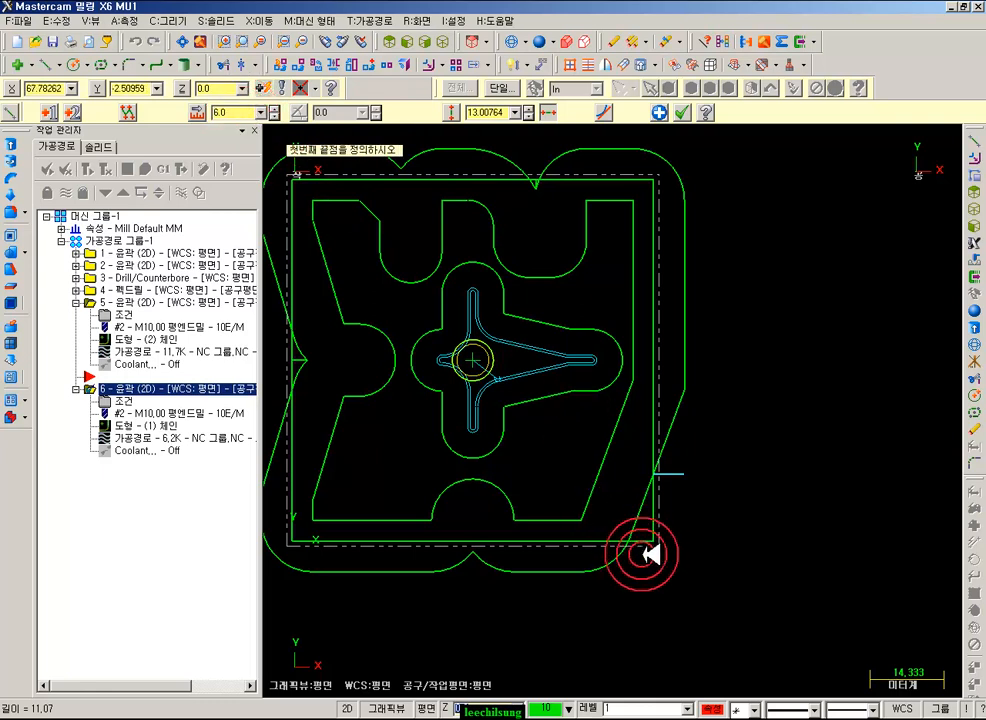
{"action": "left_click", "coordinate": [685, 115]}
{"action": "scroll", "coordinate": [814, 440], "scroll_direction": "down", "scroll_amount": 2}
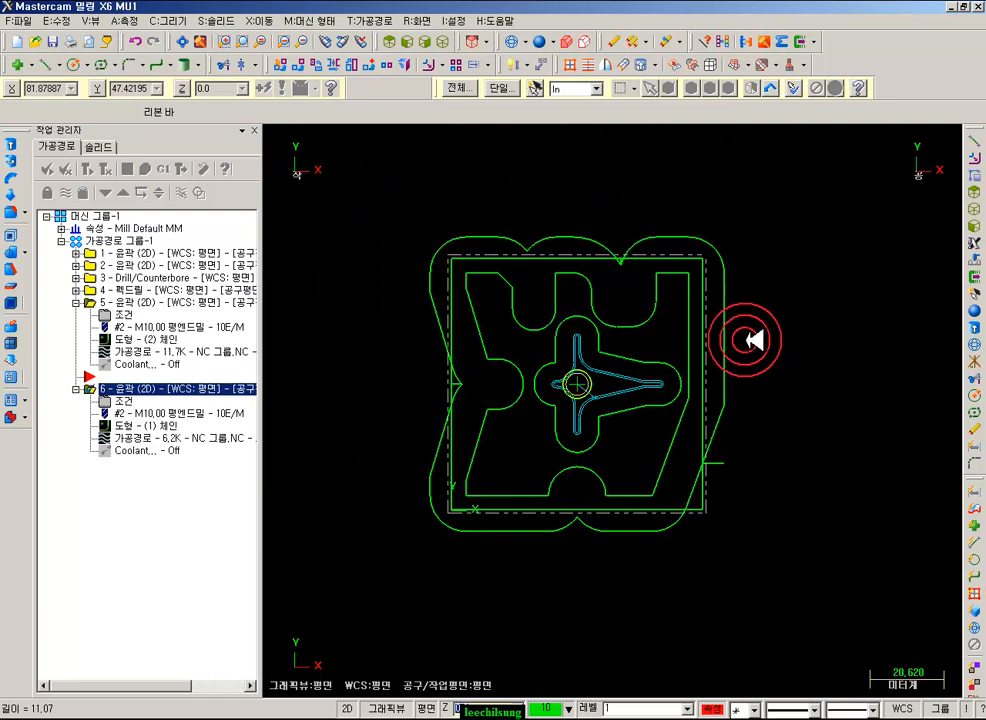
{"action": "left_click", "coordinate": [741, 340]}
{"action": "left_click", "coordinate": [575, 237]}
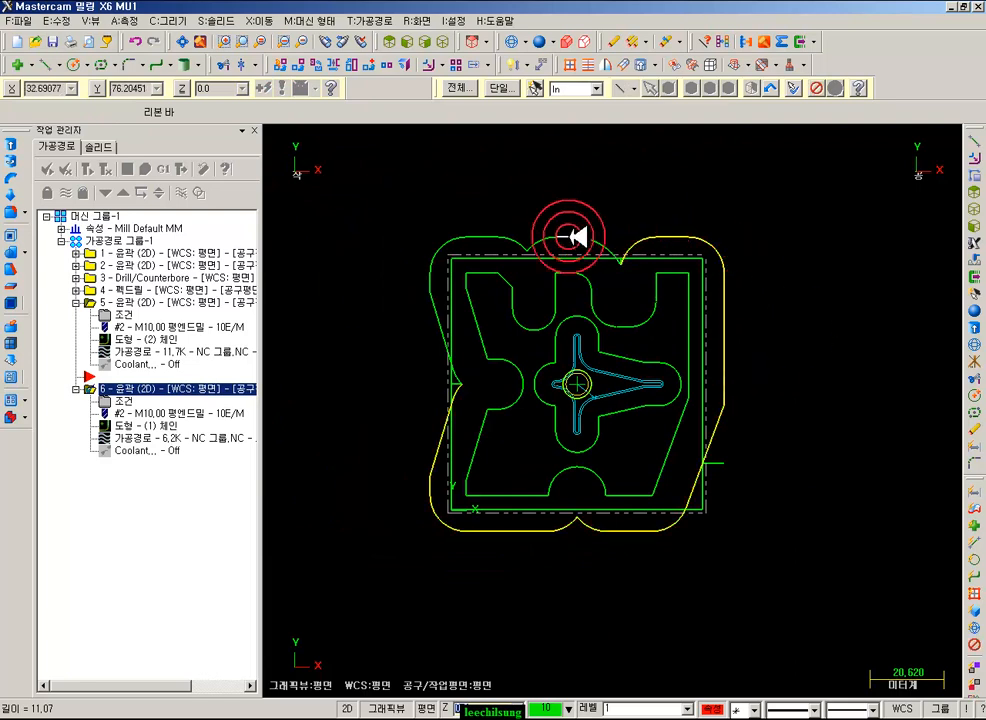
{"action": "scroll", "coordinate": [502, 352], "scroll_direction": "up", "scroll_amount": 2}
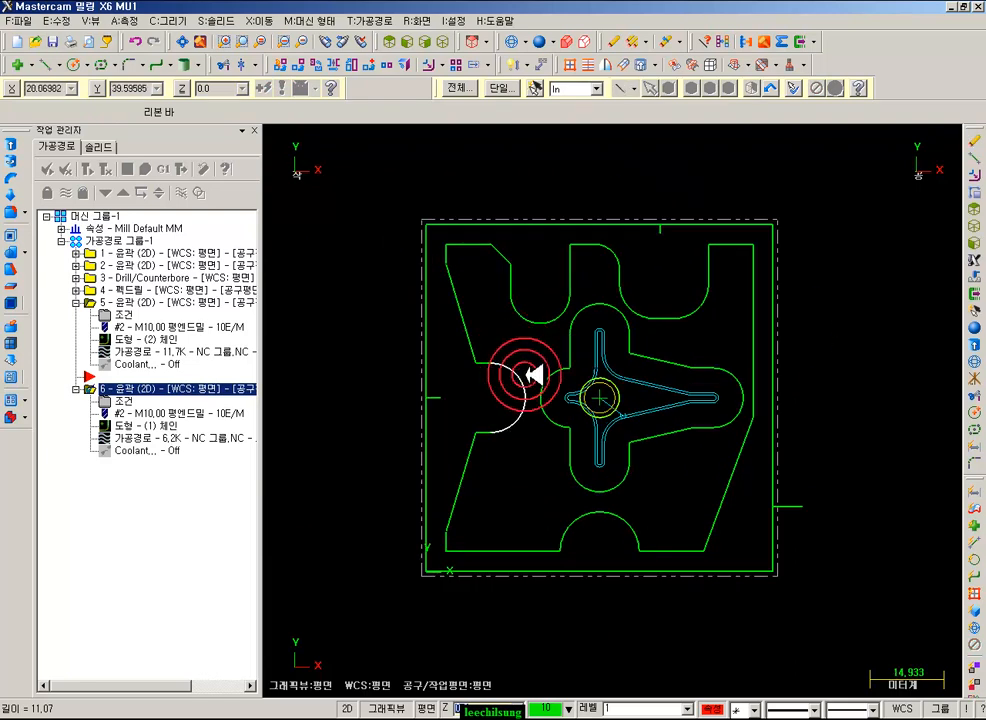
{"action": "scroll", "coordinate": [713, 384], "scroll_direction": "up", "scroll_amount": 1}
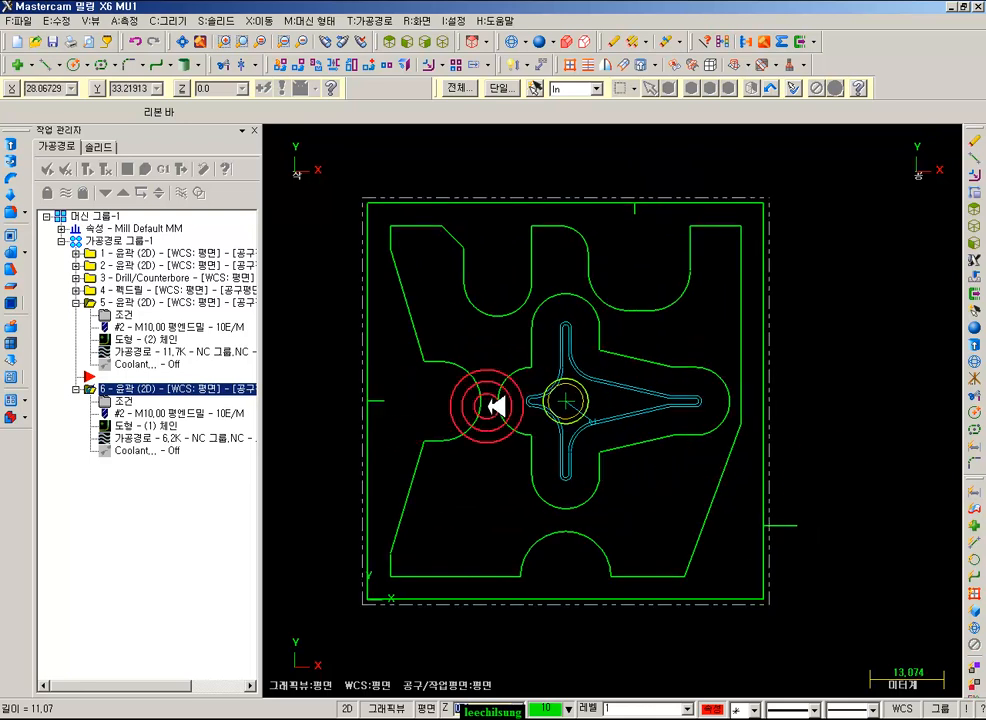
{"action": "scroll", "coordinate": [700, 411], "scroll_direction": "down", "scroll_amount": 1}
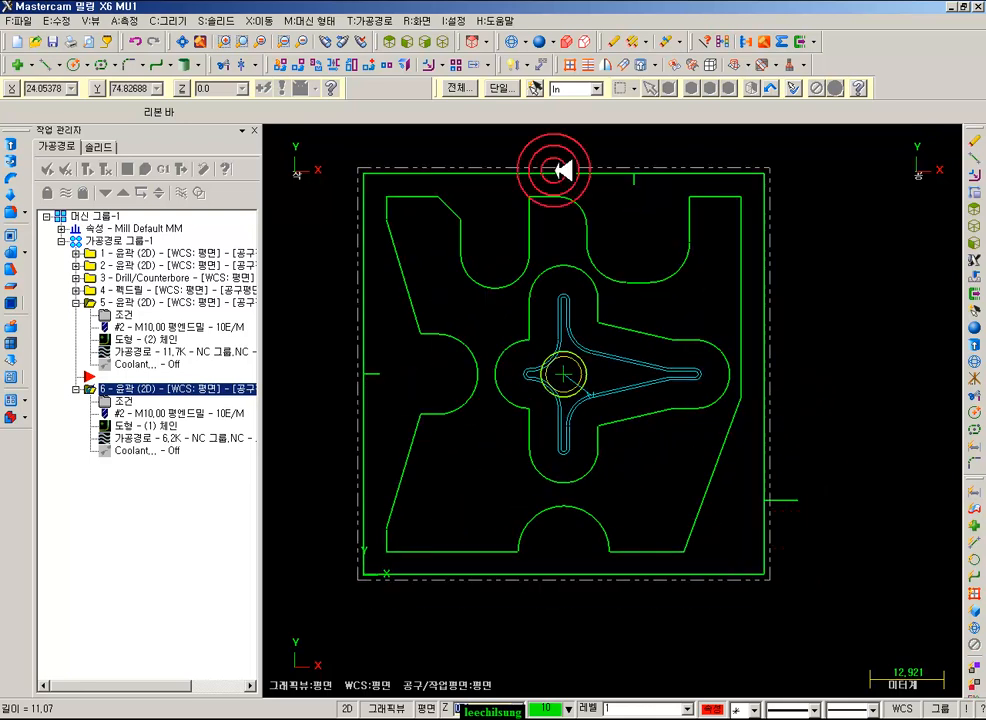
{"action": "left_click", "coordinate": [137, 41]}
- Trim the offset contour around the plate's lower-right corner, keeping only the diagonal segment that crosses inside the plate
{"action": "scroll", "coordinate": [752, 563], "scroll_direction": "up", "scroll_amount": 1}
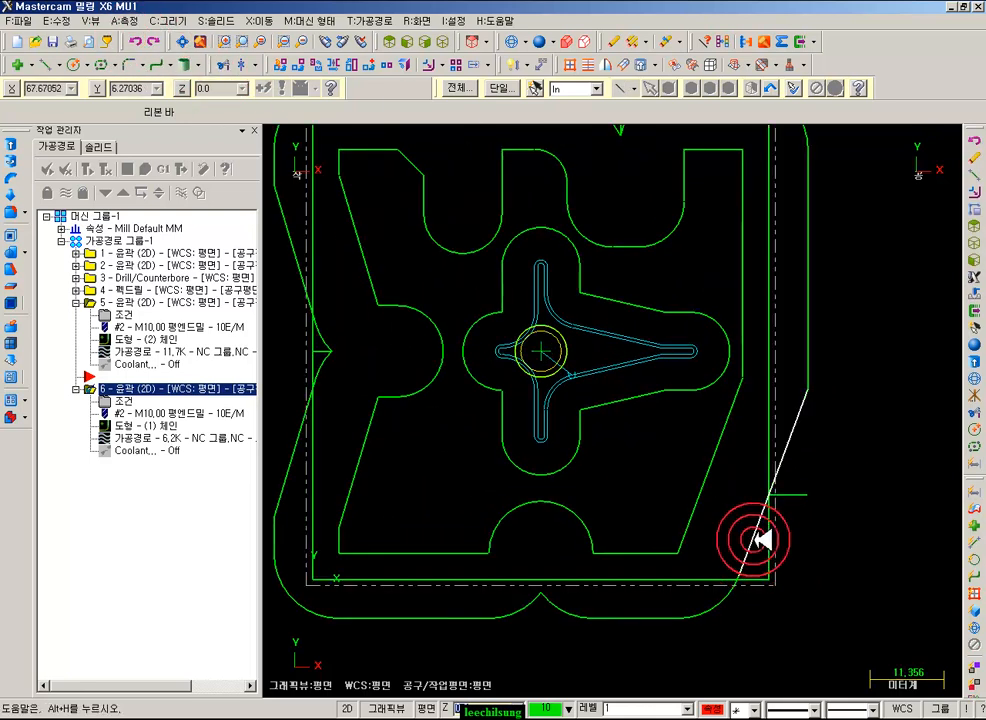
{"action": "left_click", "coordinate": [229, 64]}
{"action": "left_click", "coordinate": [118, 113]}
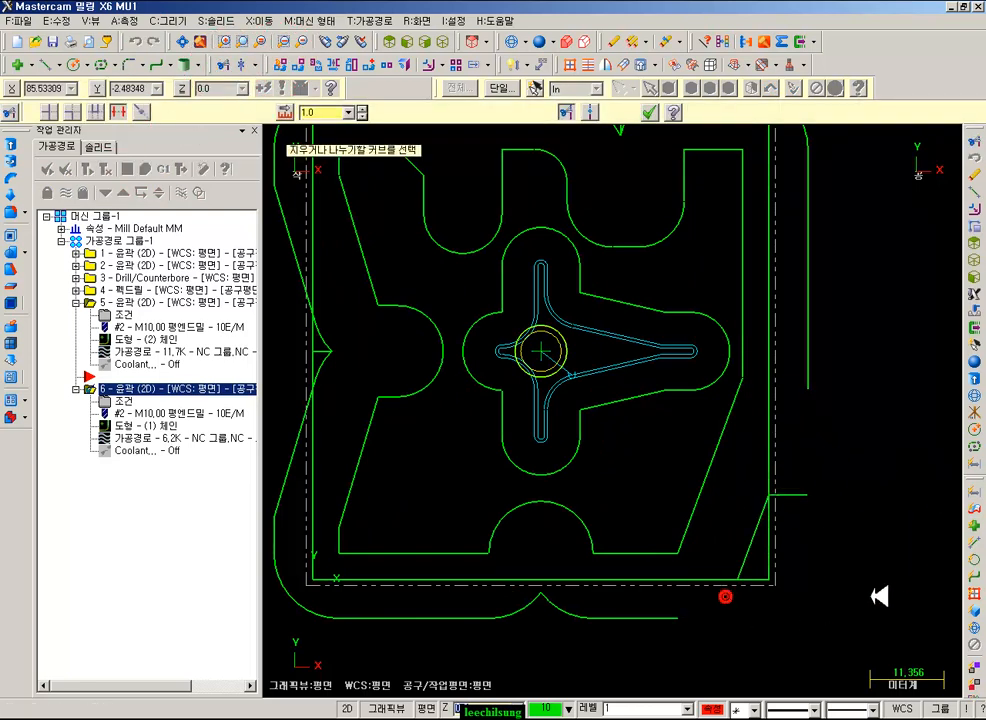
{"action": "left_click", "coordinate": [650, 112]}
{"action": "scroll", "coordinate": [760, 390], "scroll_direction": "down", "scroll_amount": 2}
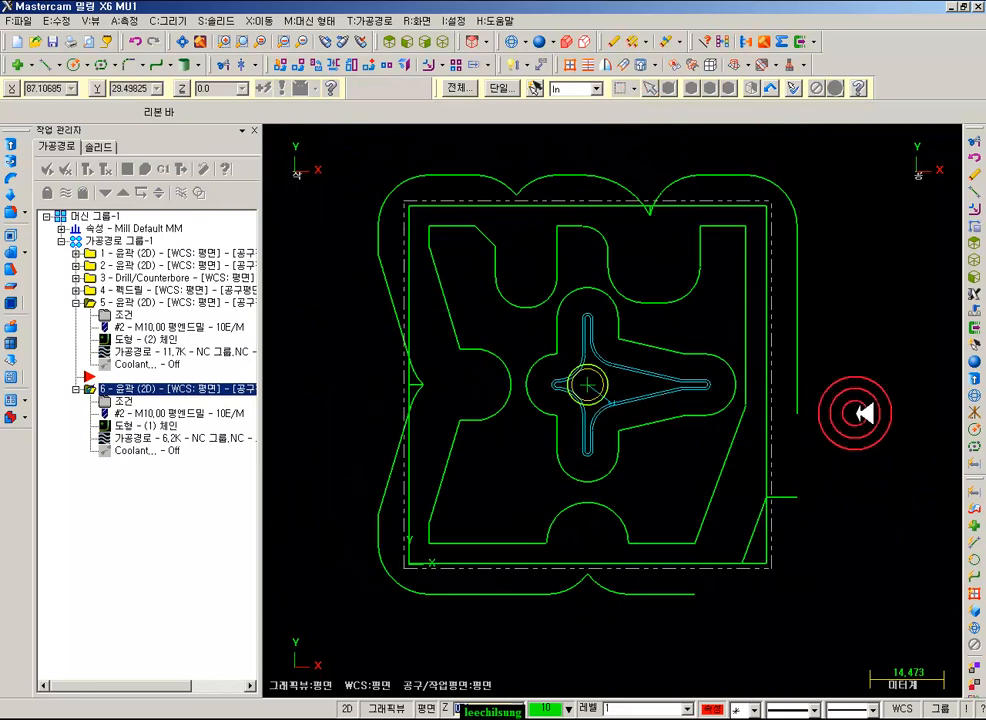
- Delete the remaining offset contour pieces around the plate, keeping the helper lines and the corner diagonal
{"action": "left_click", "coordinate": [802, 375]}
{"action": "left_click", "coordinate": [372, 548]}
{"action": "key", "text": "Delete"}
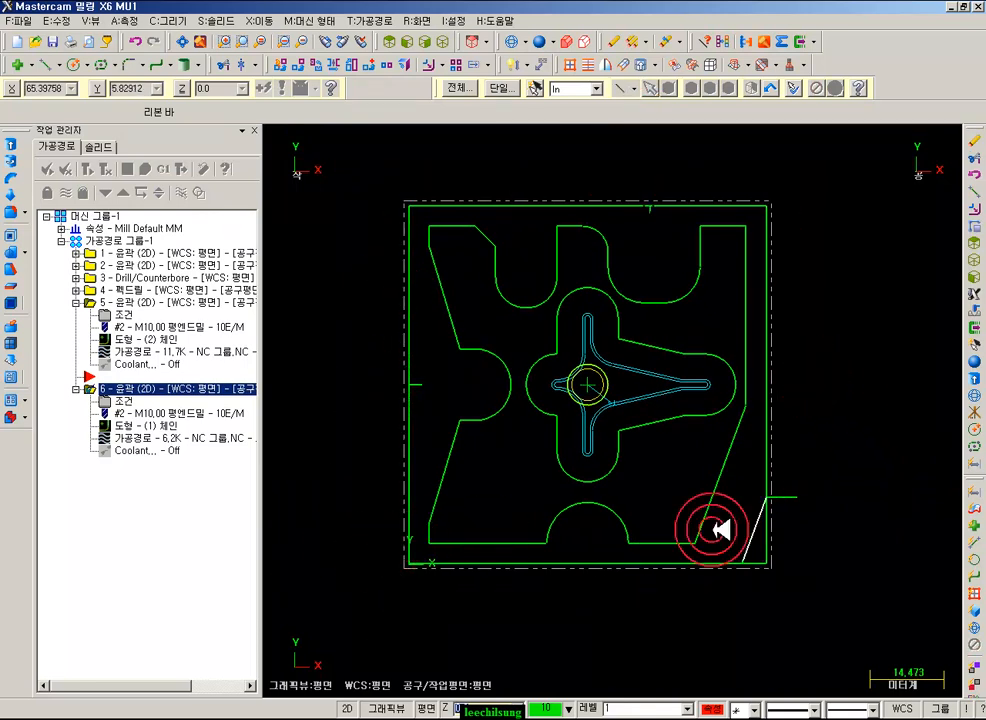
- Move the insert position below operation 6 and collapse the details of operations 5 and 6
{"action": "scroll", "coordinate": [895, 533], "scroll_direction": "down", "scroll_amount": 2}
{"action": "scroll", "coordinate": [826, 478], "scroll_direction": "up", "scroll_amount": 2}
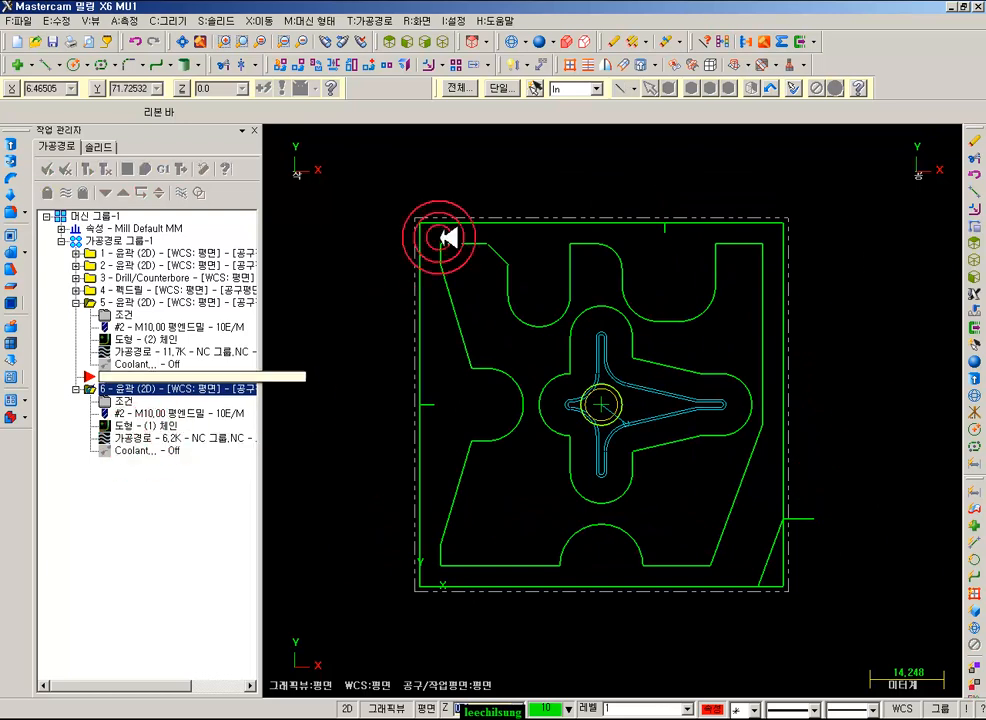
{"action": "left_click", "coordinate": [105, 192]}
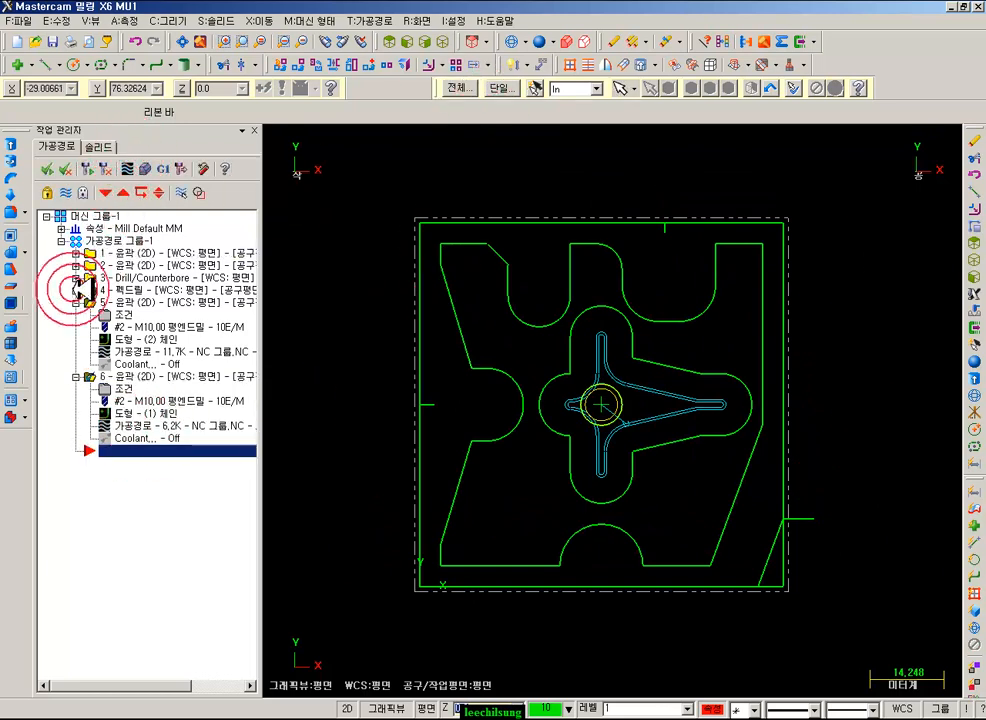
{"action": "left_click", "coordinate": [76, 302]}
{"action": "left_click", "coordinate": [76, 314]}
{"action": "left_click", "coordinate": [500, 45]}
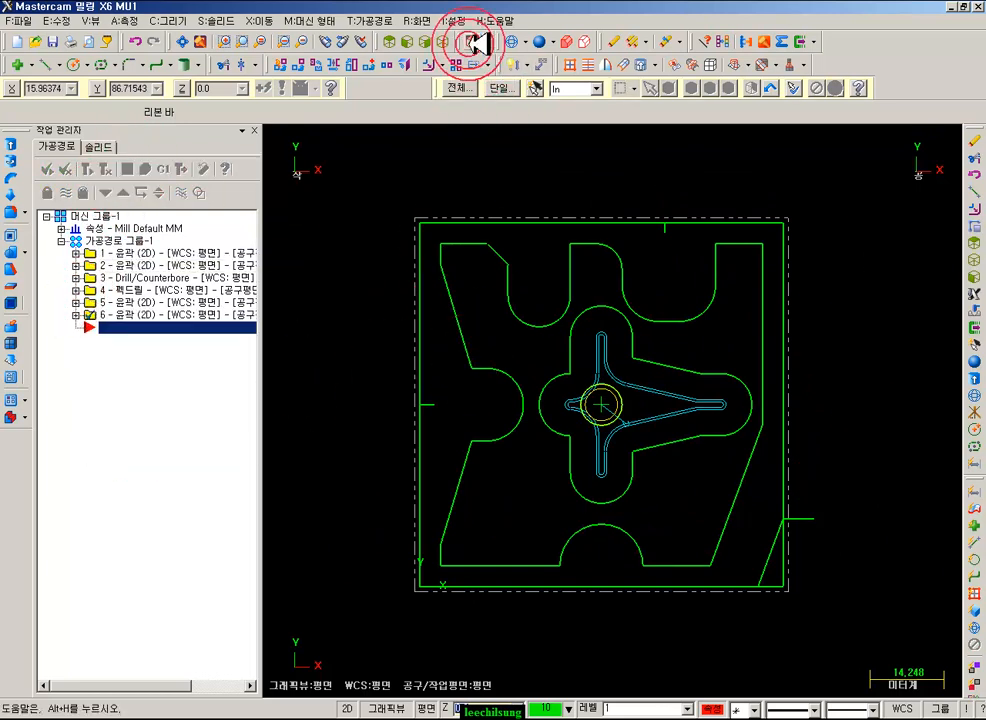
{"action": "left_click", "coordinate": [384, 20]}
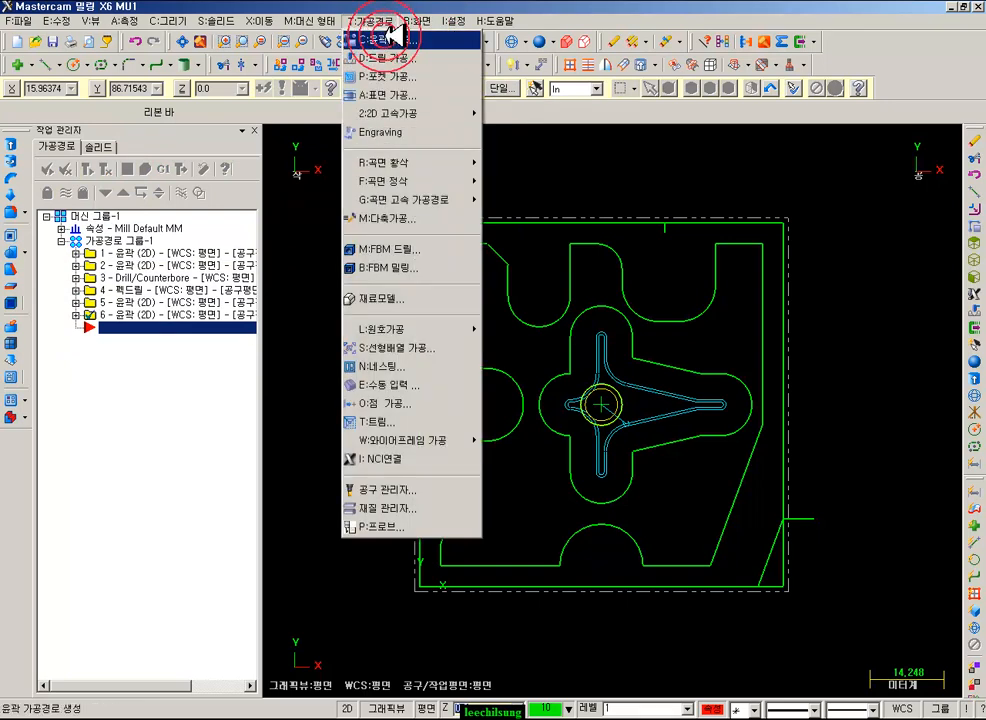
{"action": "left_click", "coordinate": [393, 37]}
{"action": "left_click", "coordinate": [470, 418]}
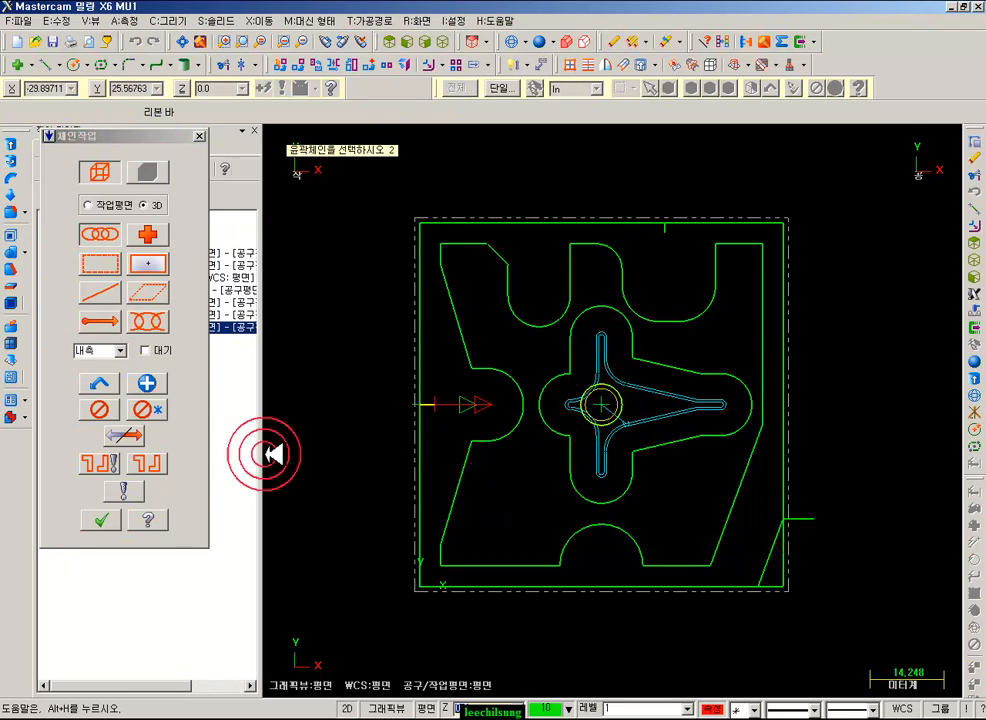
{"action": "left_click", "coordinate": [199, 135]}
- Extend the short helper lines on the plate's left and upper edges outward by 6 mm
{"action": "scroll", "coordinate": [407, 374], "scroll_direction": "up", "scroll_amount": 2}
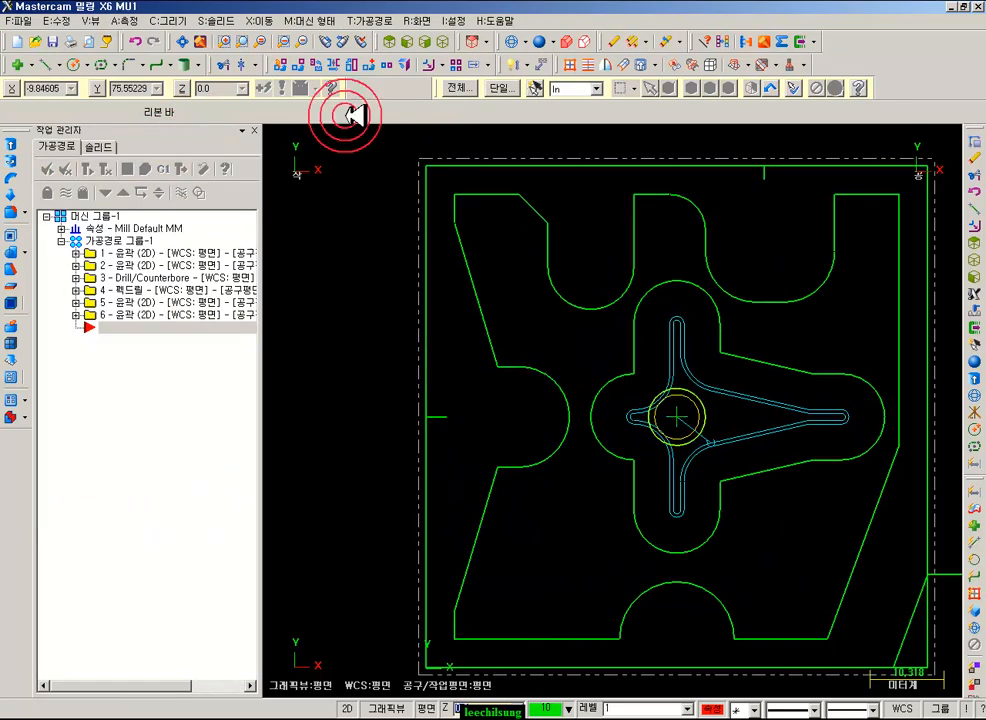
{"action": "left_click", "coordinate": [228, 66]}
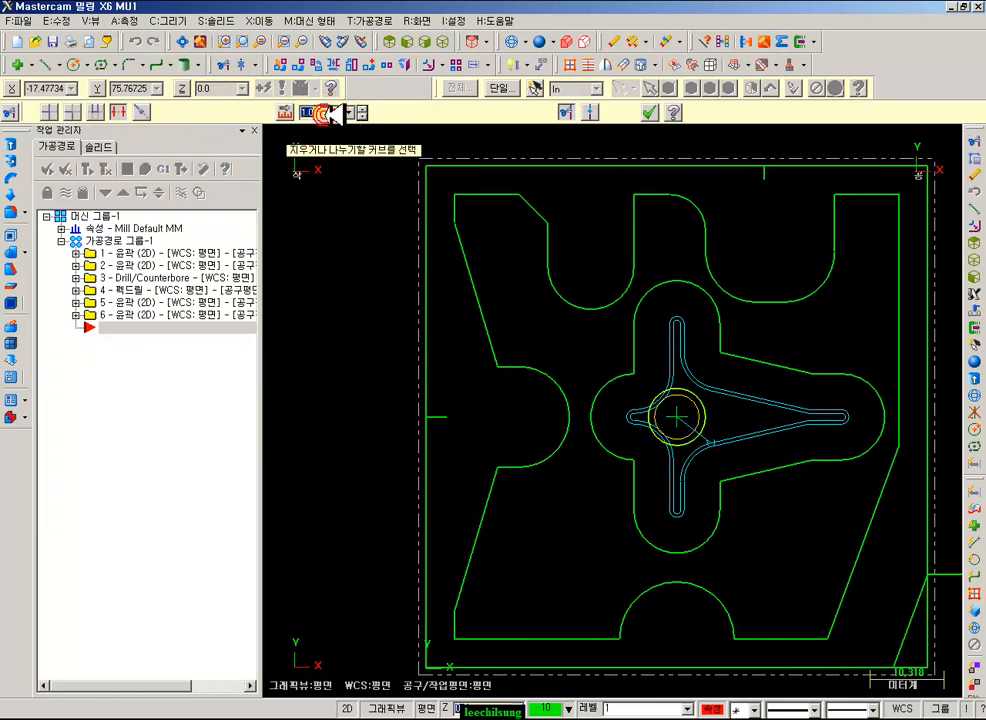
{"action": "left_click", "coordinate": [326, 112]}
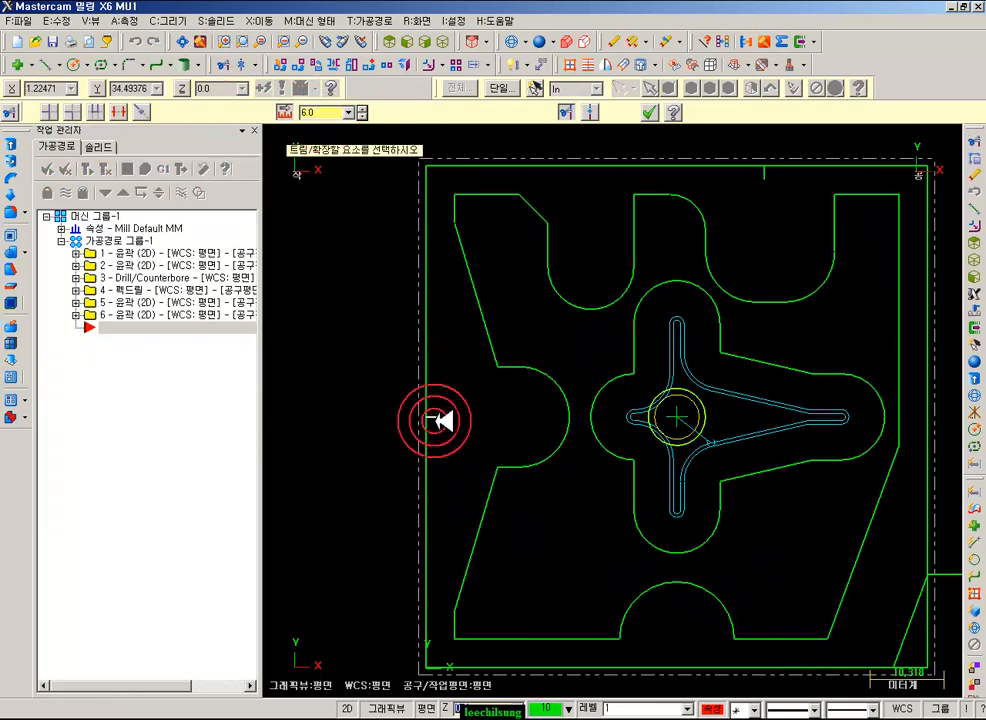
{"action": "left_click", "coordinate": [781, 167]}
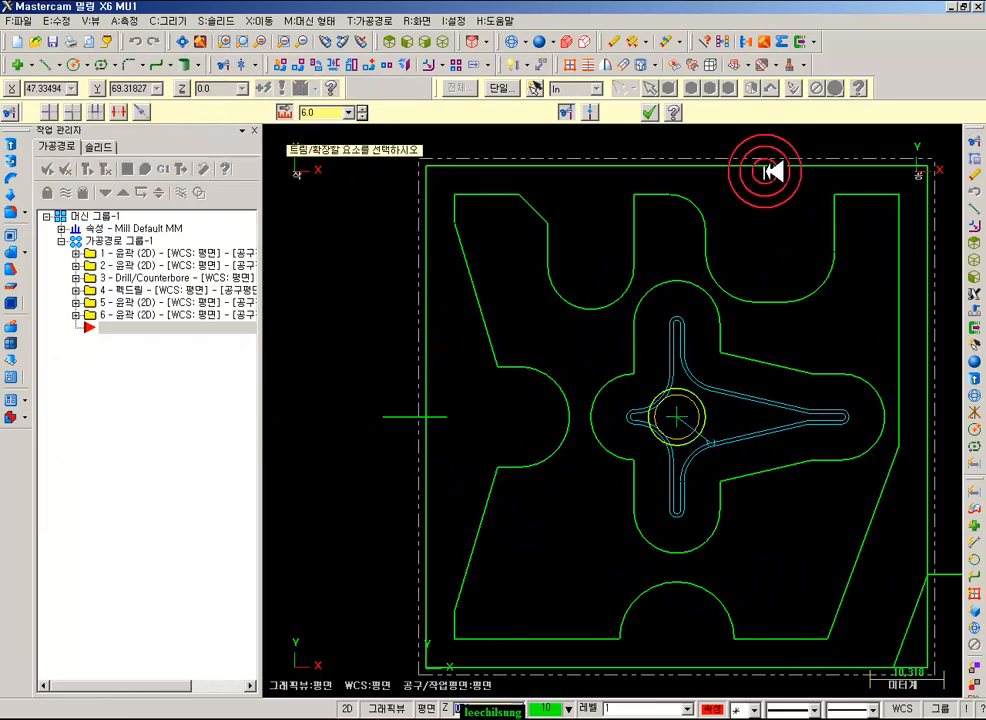
{"action": "scroll", "coordinate": [690, 292], "scroll_direction": "down", "scroll_amount": 2}
{"action": "left_click", "coordinate": [647, 111]}
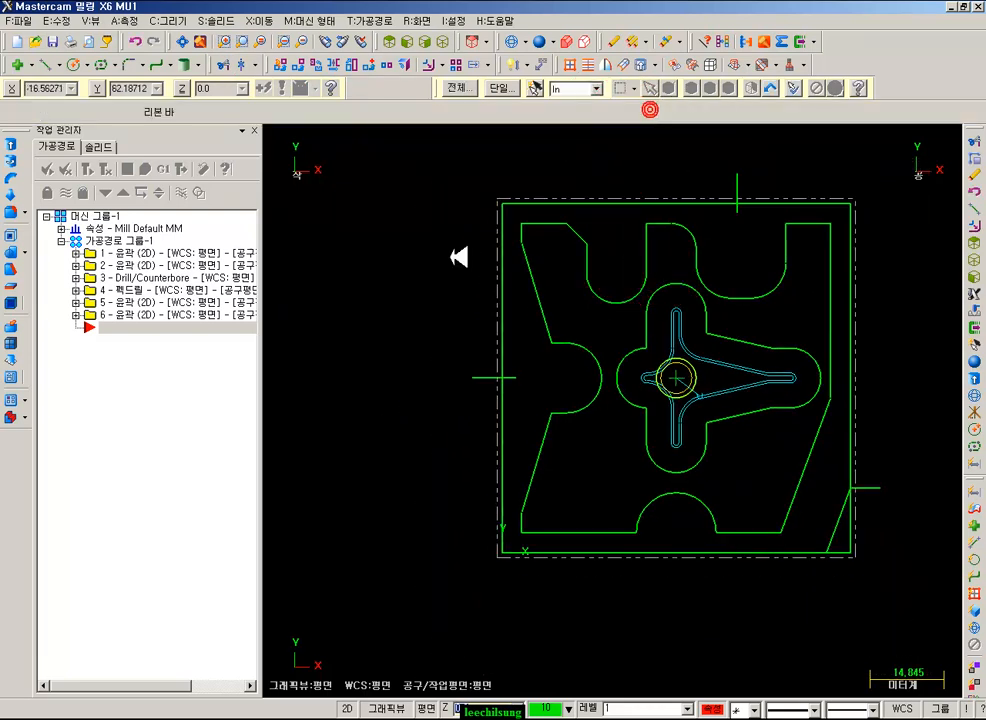
- Create a 2D contour toolpath on the three helper-line chains, using the 10 mm end mill 10E/M
{"action": "left_click", "coordinate": [379, 20]}
{"action": "left_click", "coordinate": [383, 40]}
{"action": "left_click", "coordinate": [474, 383]}
{"action": "left_click", "coordinate": [719, 177]}
{"action": "left_click", "coordinate": [873, 470]}
{"action": "left_click", "coordinate": [101, 519]}
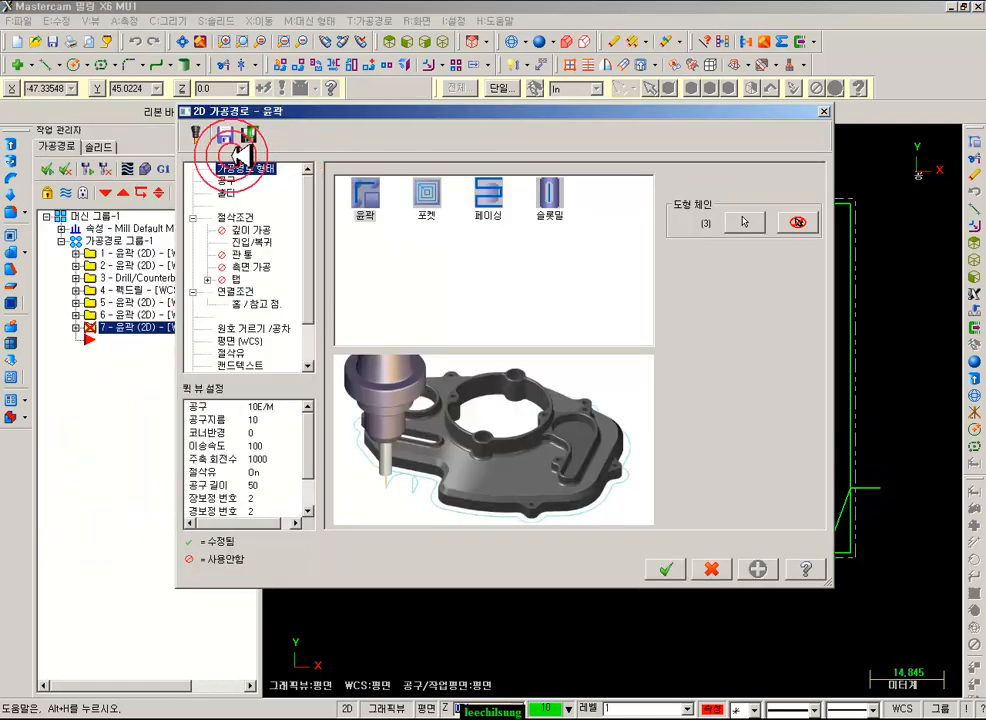
{"action": "left_click", "coordinate": [232, 181]}
{"action": "left_click", "coordinate": [430, 218]}
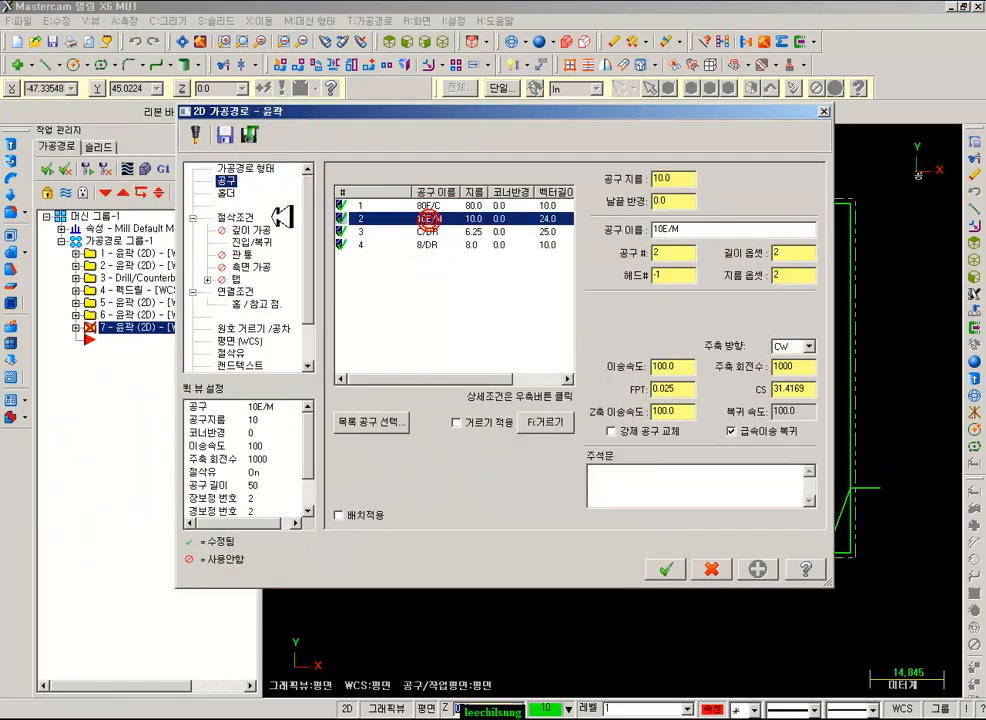
- Set the contour's cutter compensation type to off and disable its lead in/out moves
{"action": "left_click", "coordinate": [240, 216]}
{"action": "left_click", "coordinate": [484, 257]}
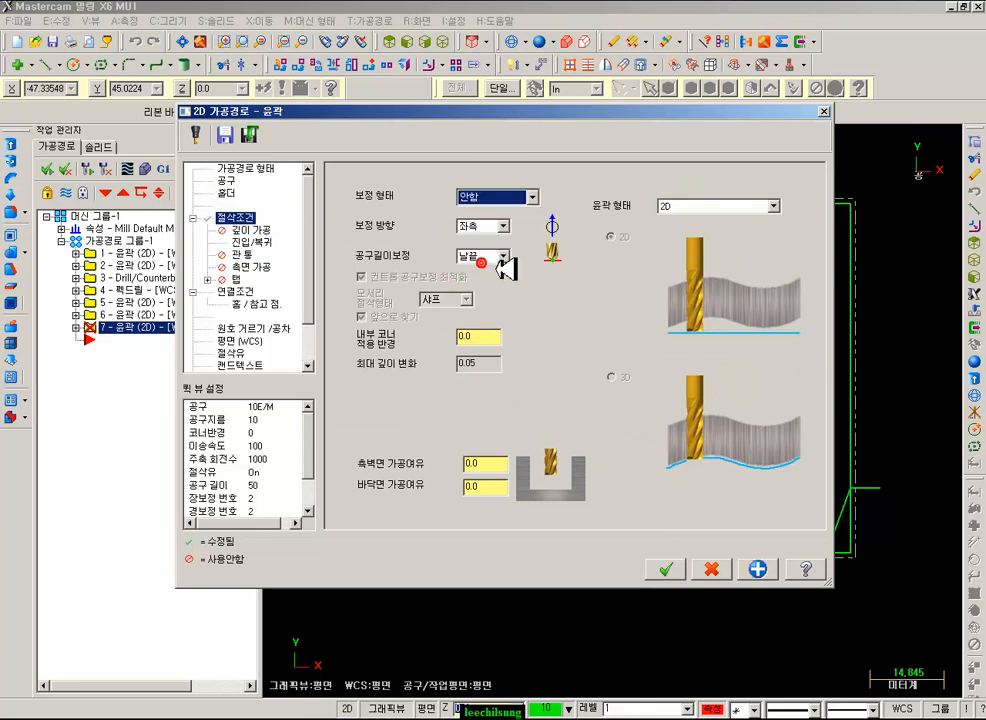
{"action": "left_click", "coordinate": [250, 242]}
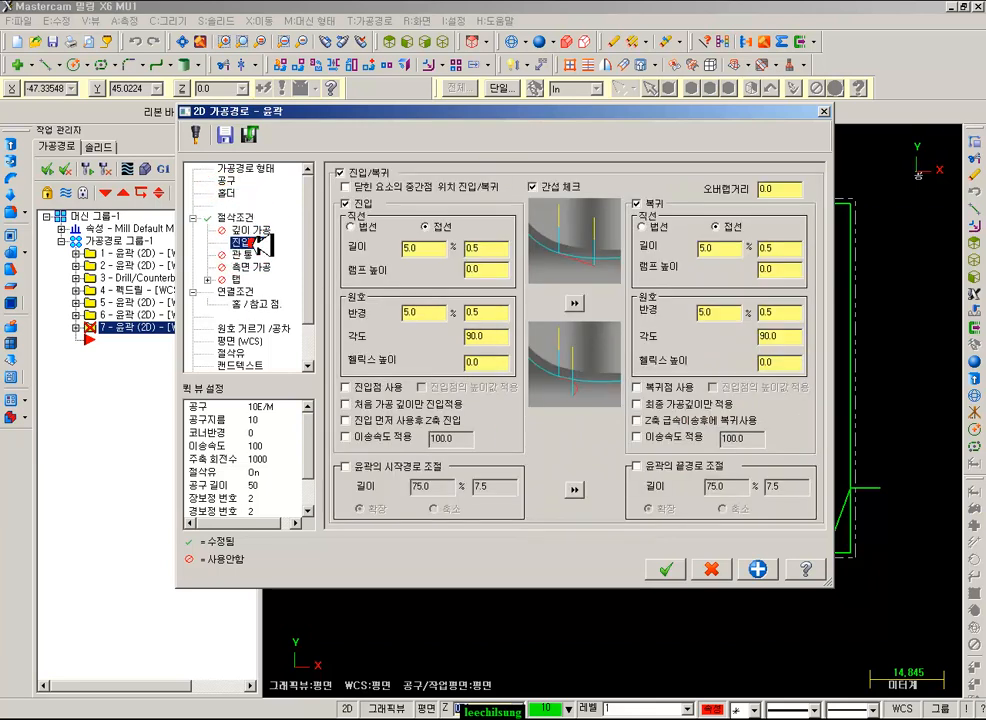
{"action": "left_click", "coordinate": [340, 172]}
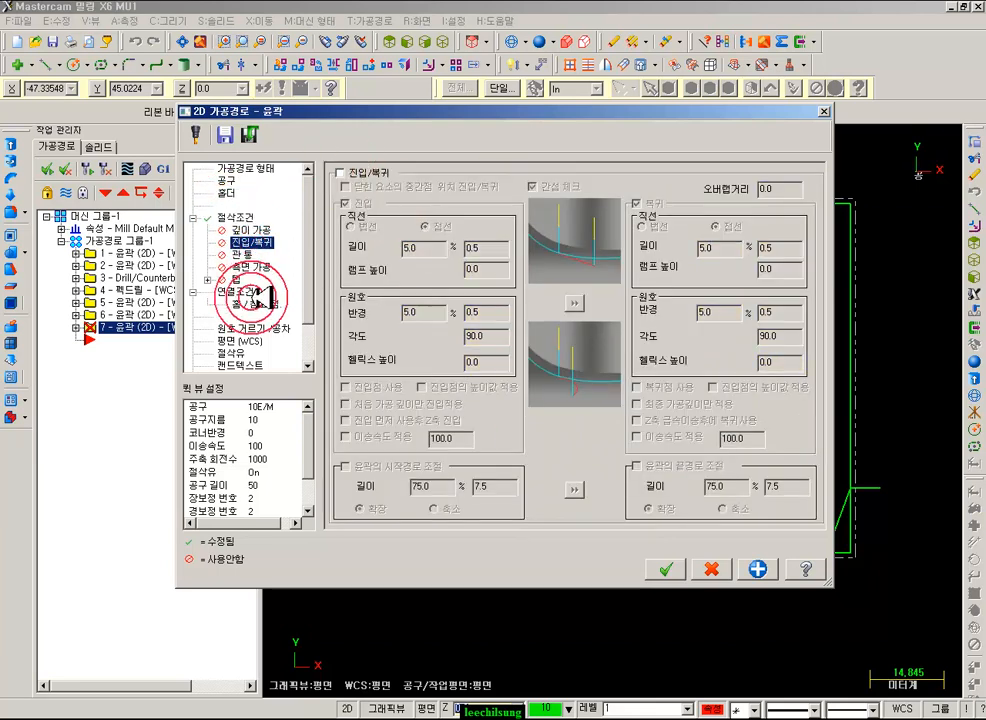
- Enable depth cuts for the helper-line contour toolpath
{"action": "left_click", "coordinate": [250, 293]}
{"action": "left_click", "coordinate": [260, 231]}
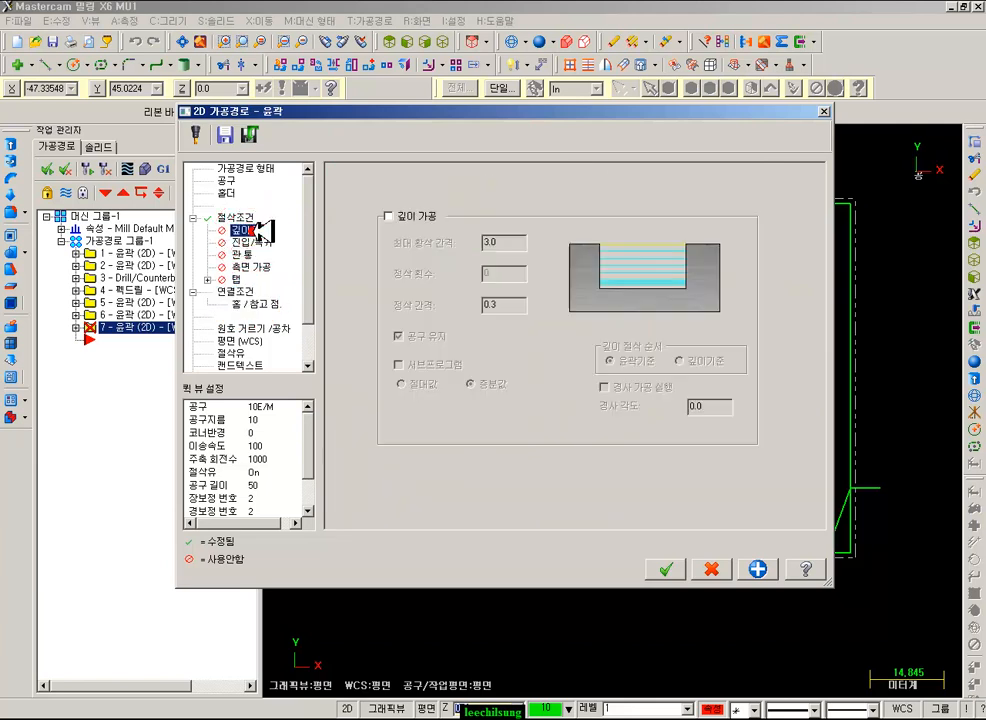
{"action": "left_click", "coordinate": [392, 216]}
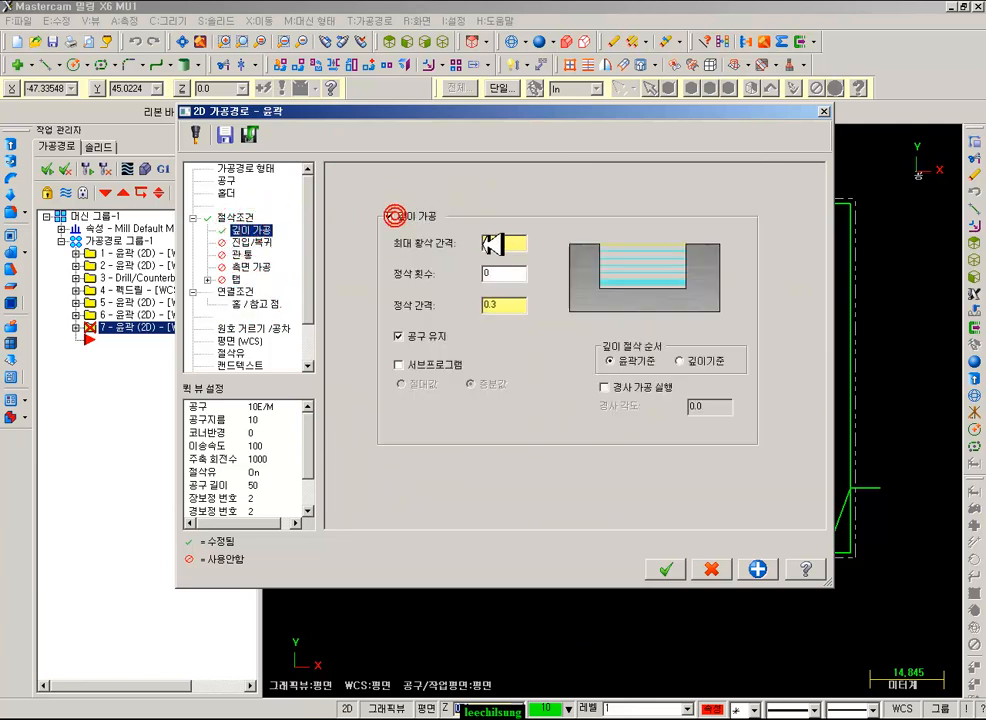
- Set the top of stock to 0 and the cutting depth to -5, and generate the contour toolpath
{"action": "left_click", "coordinate": [250, 292]}
{"action": "left_click", "coordinate": [598, 404]}
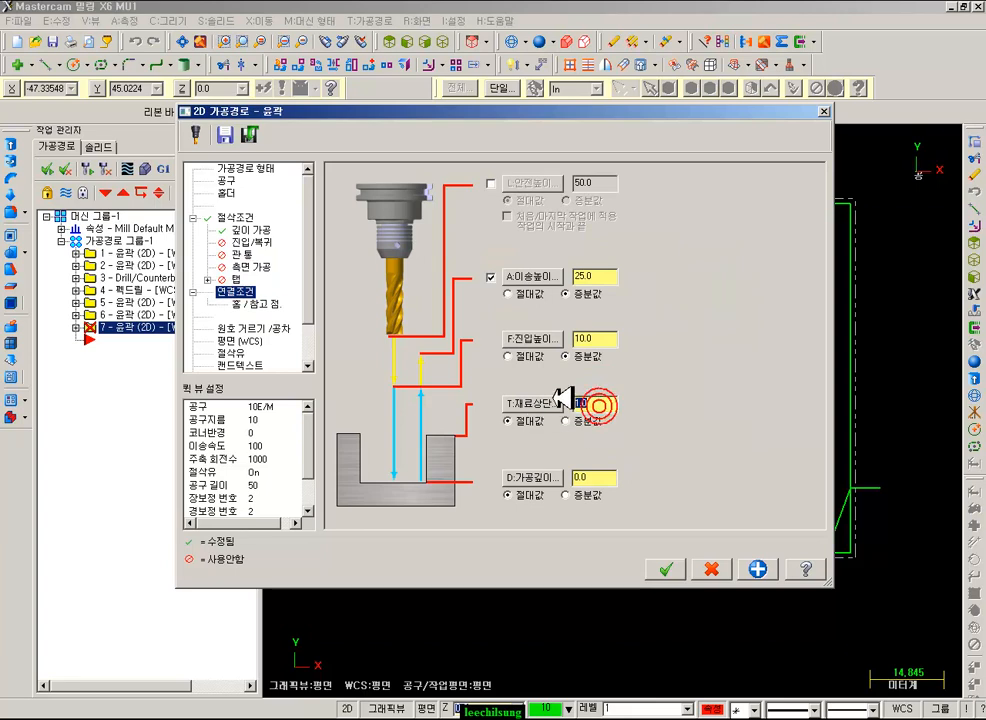
{"action": "type", "text": "0"}
{"action": "left_click", "coordinate": [550, 495]}
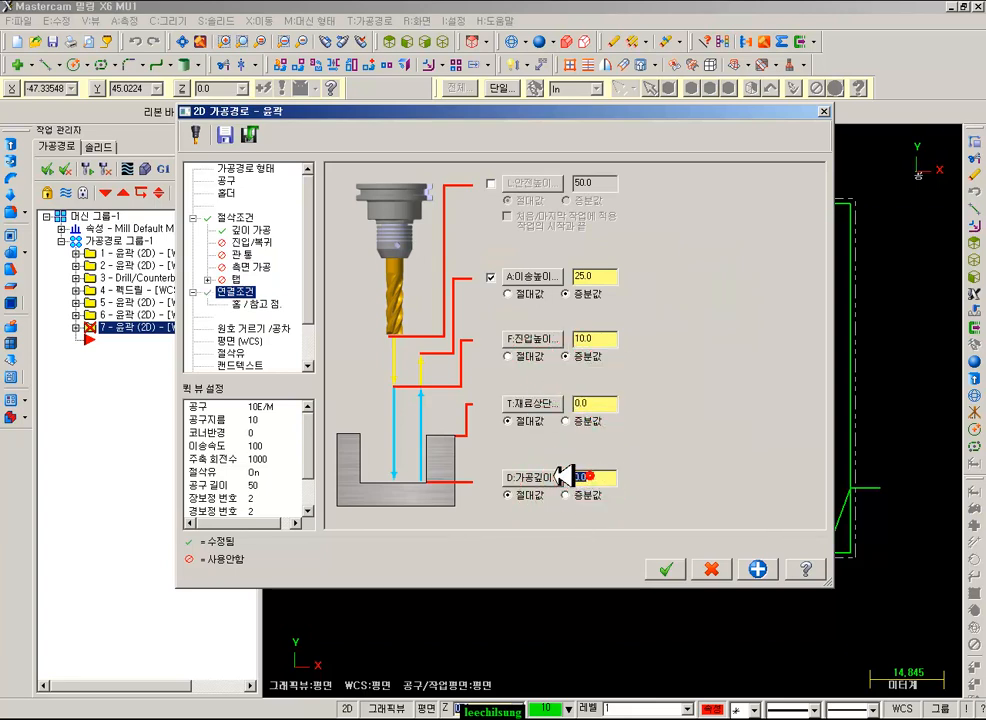
{"action": "type", "text": "5"}
{"action": "left_click", "coordinate": [662, 570]}
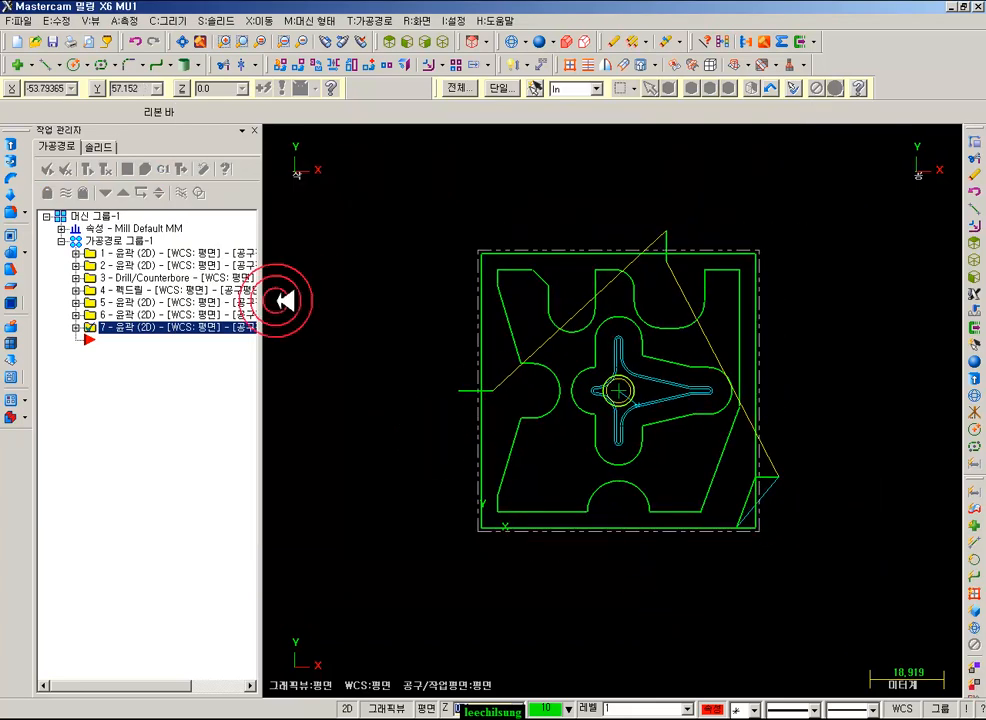
- Backplot operation 7 move by move to check the tool's coverage along the left, upper and lower-right helper lines
{"action": "left_click", "coordinate": [77, 327]}
{"action": "left_click", "coordinate": [100, 376]}
{"action": "left_click", "coordinate": [257, 471]}
{"action": "left_click", "coordinate": [240, 403]}
{"action": "key", "text": "s"}
{"action": "key", "text": "s"}
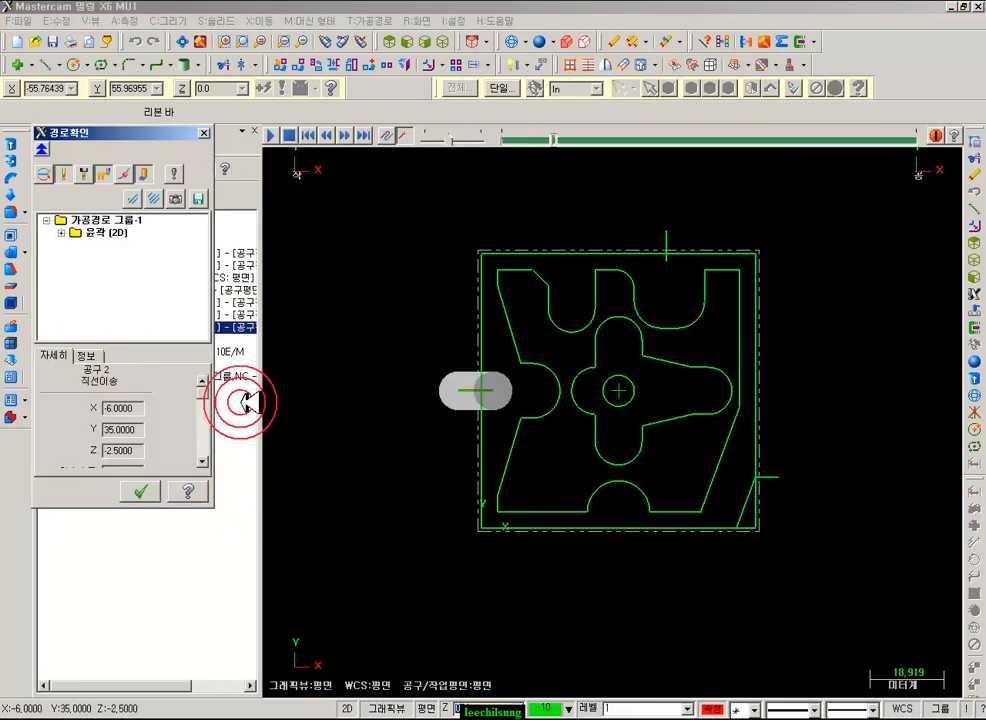
{"action": "key", "text": "s"}
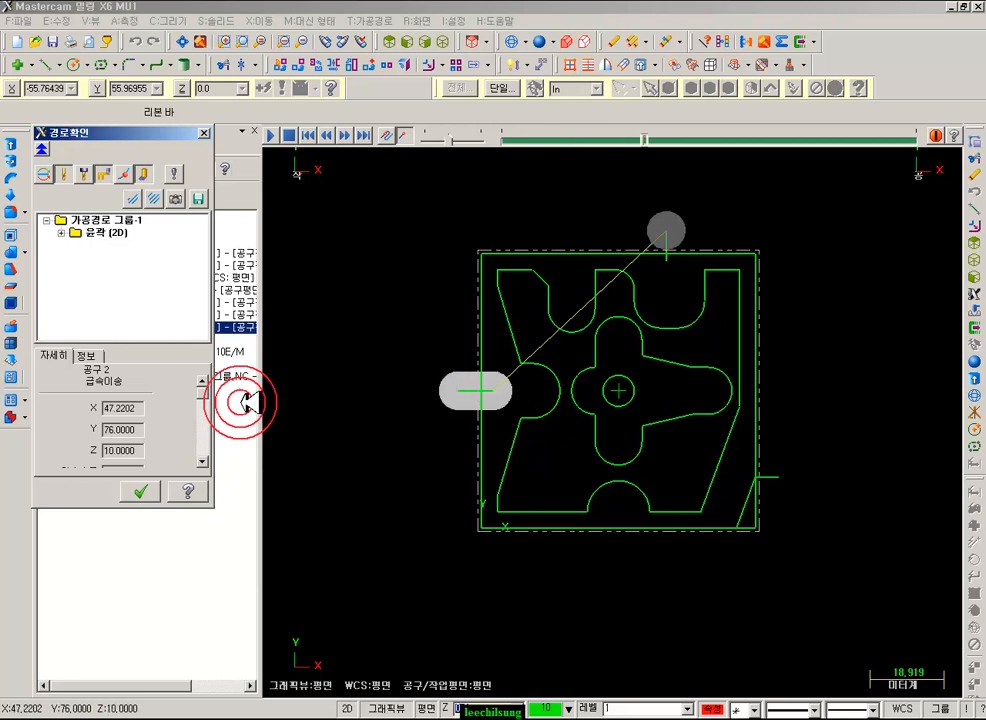
{"action": "key", "text": "s"}
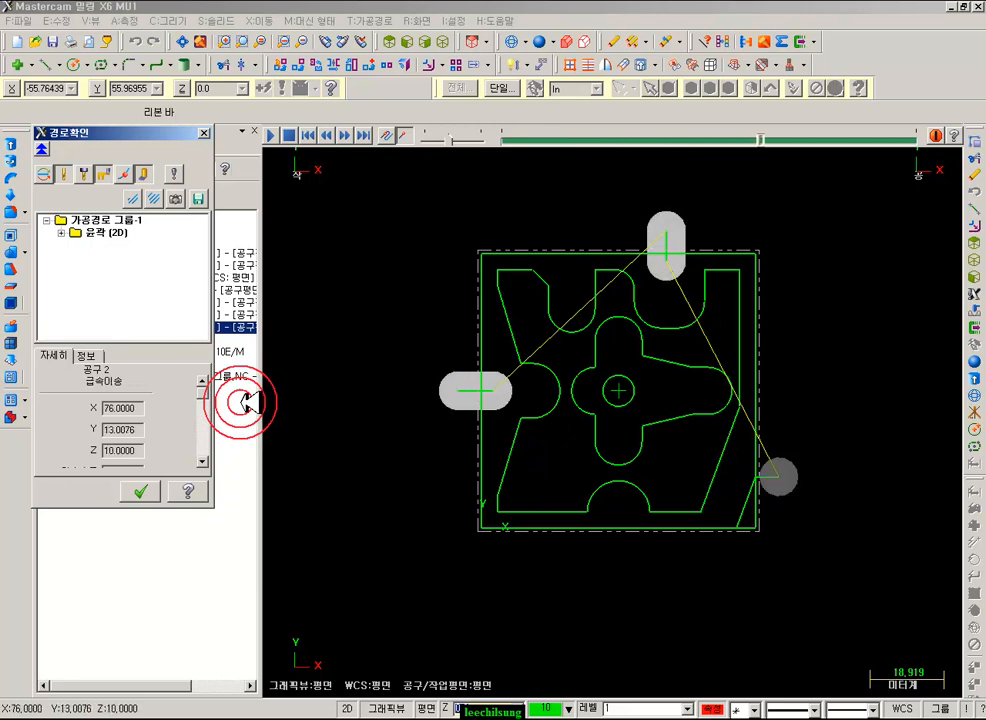
{"action": "key", "text": "s"}
{"action": "key", "text": "s"}
{"action": "key", "text": "s"}
{"action": "key", "text": "s"}
{"action": "key", "text": "s"}
{"action": "key", "text": "s"}
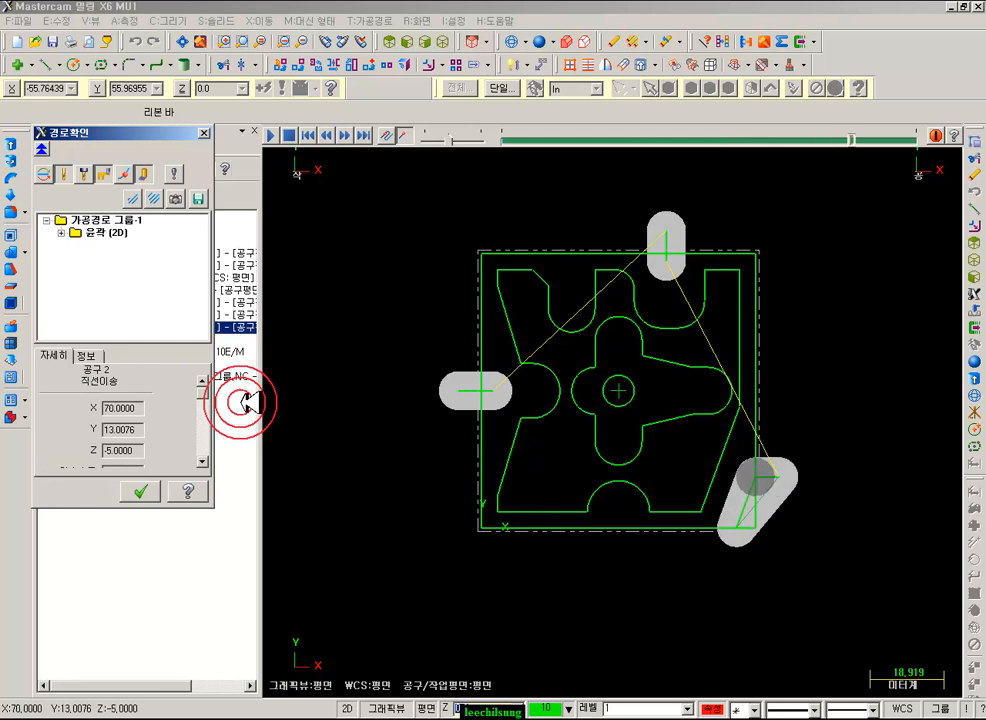
{"action": "key", "text": "s"}
{"action": "scroll", "coordinate": [638, 610], "scroll_direction": "up", "scroll_amount": 2}
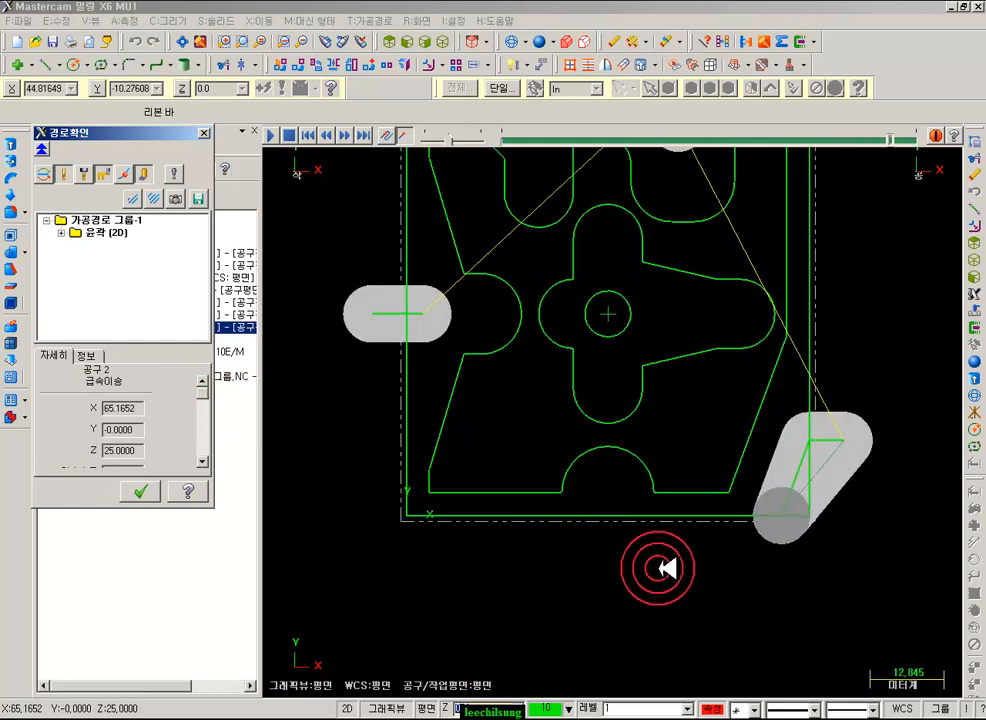
{"action": "scroll", "coordinate": [706, 594], "scroll_direction": "down", "scroll_amount": 2}
{"action": "left_click", "coordinate": [140, 491]}
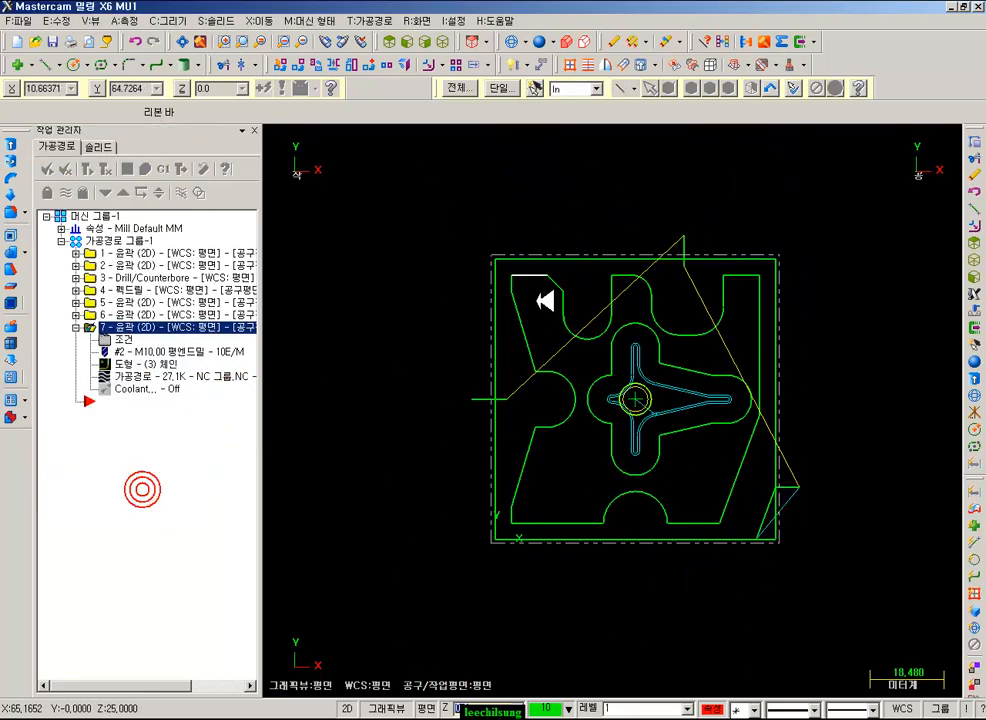
- Create a 2D contour toolpath by chaining the outer profile from its lower-left edge
{"action": "left_click", "coordinate": [408, 19]}
{"action": "left_click", "coordinate": [420, 37]}
{"action": "left_click", "coordinate": [516, 500]}
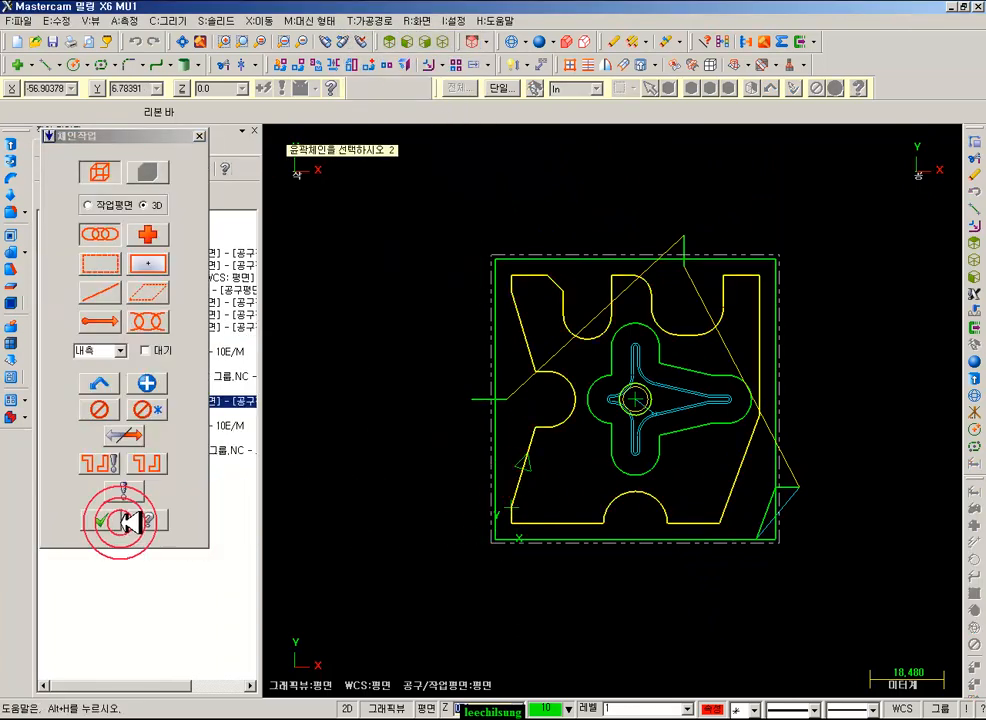
{"action": "left_click", "coordinate": [102, 517]}
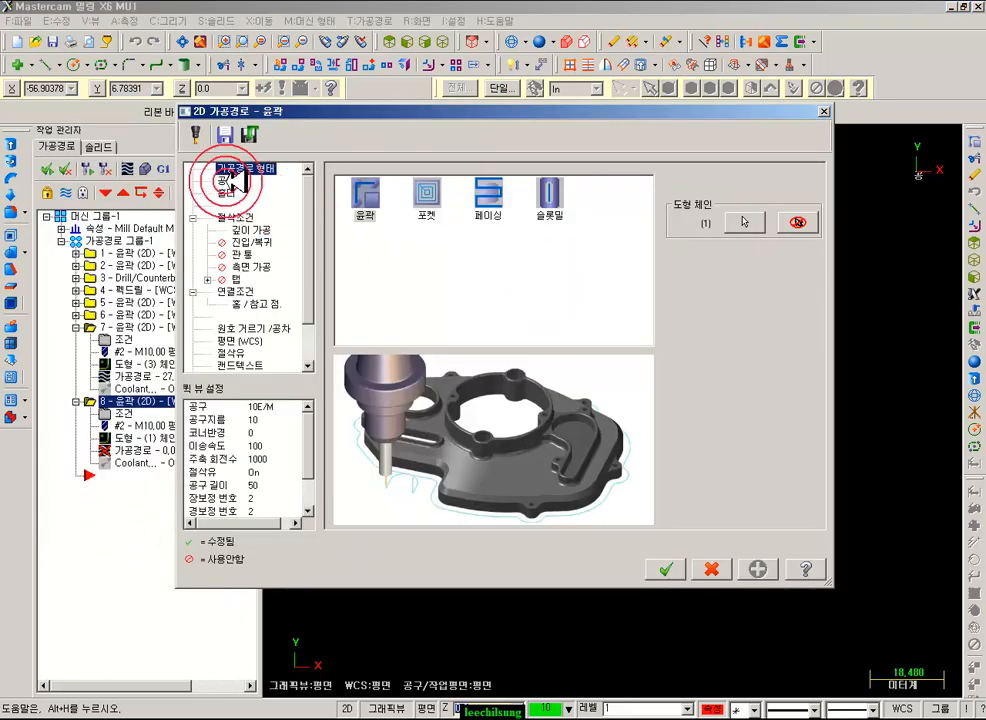
- Move the start point of the contour's chain to the profile's lower-left corner
{"action": "left_click", "coordinate": [744, 221]}
{"action": "scroll", "coordinate": [563, 530], "scroll_direction": "up", "scroll_amount": 3}
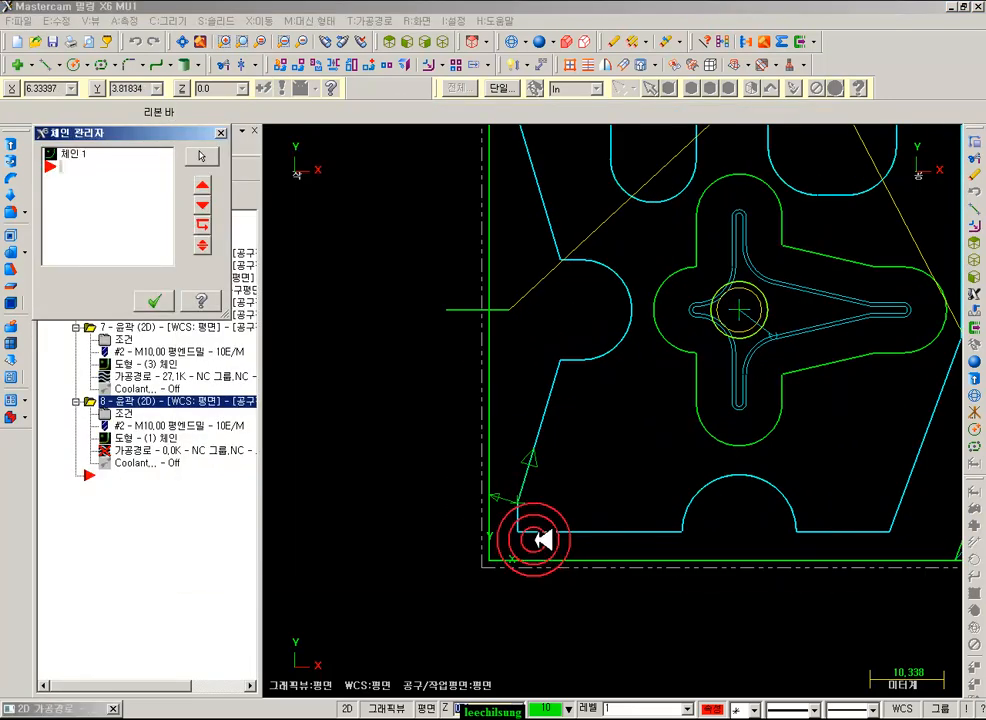
{"action": "left_click", "coordinate": [80, 155]}
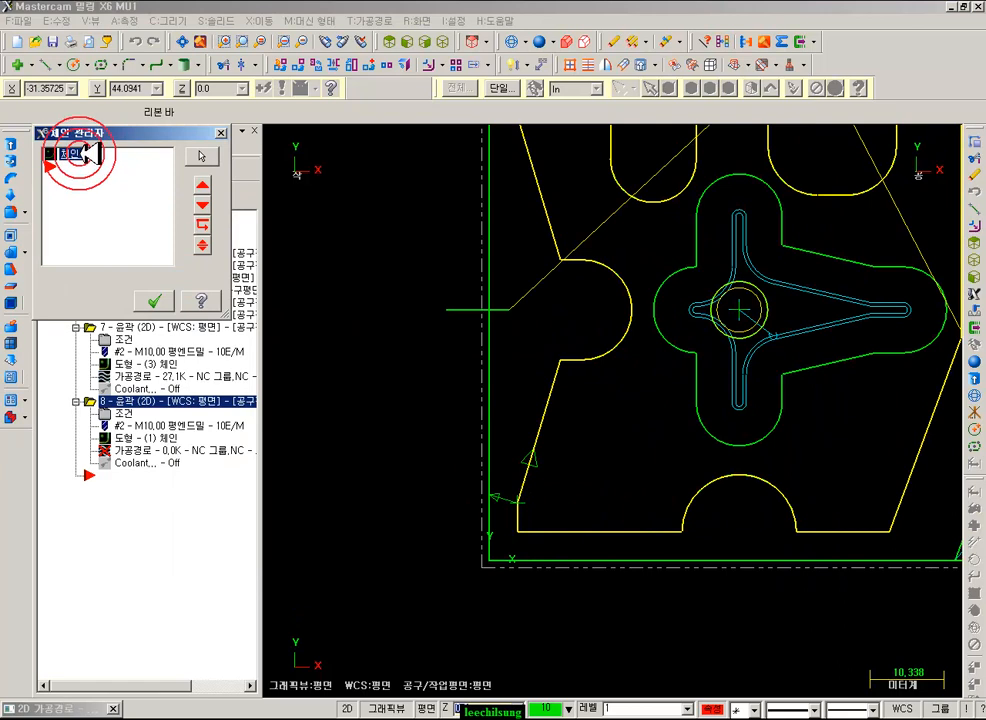
{"action": "right_click", "coordinate": [88, 153]}
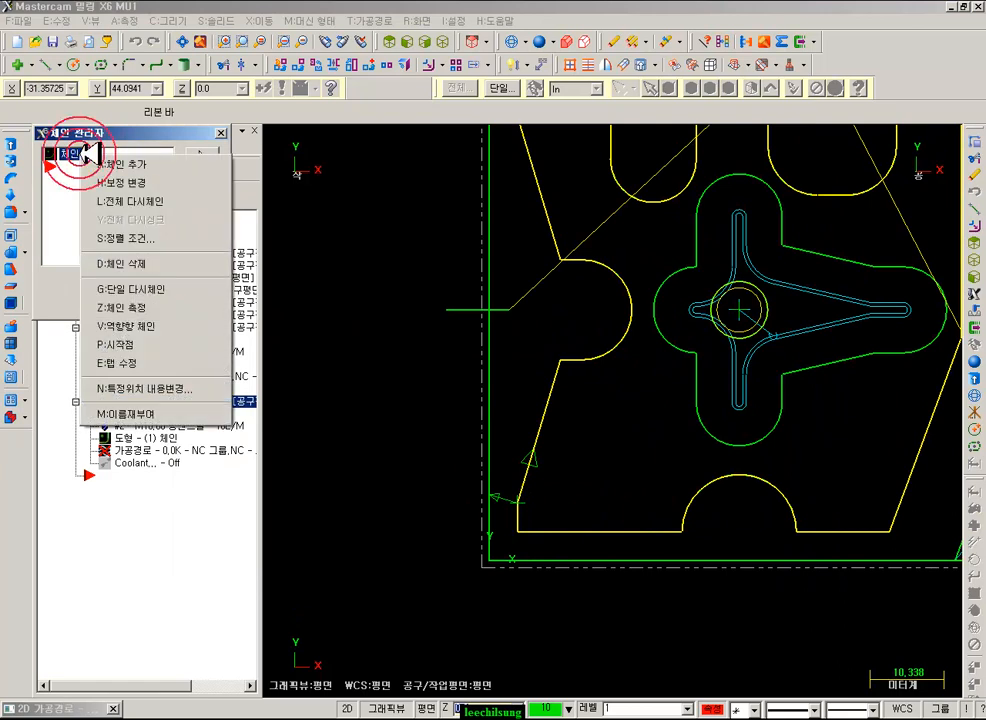
{"action": "left_click", "coordinate": [131, 341]}
{"action": "left_click", "coordinate": [100, 181]}
{"action": "left_click", "coordinate": [513, 533]}
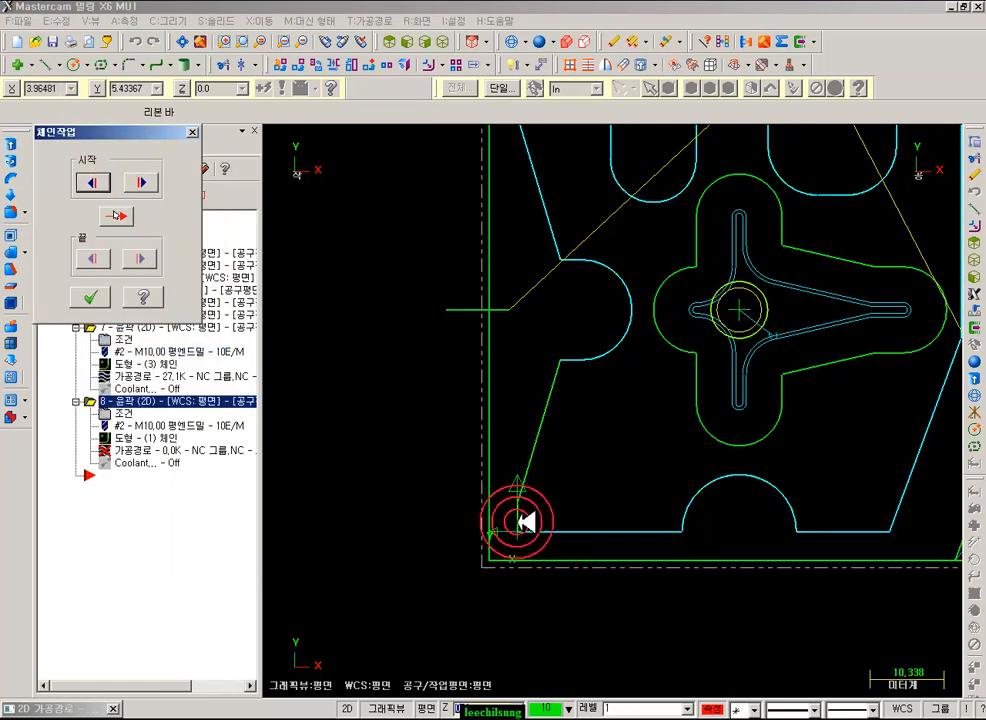
{"action": "left_click", "coordinate": [90, 297]}
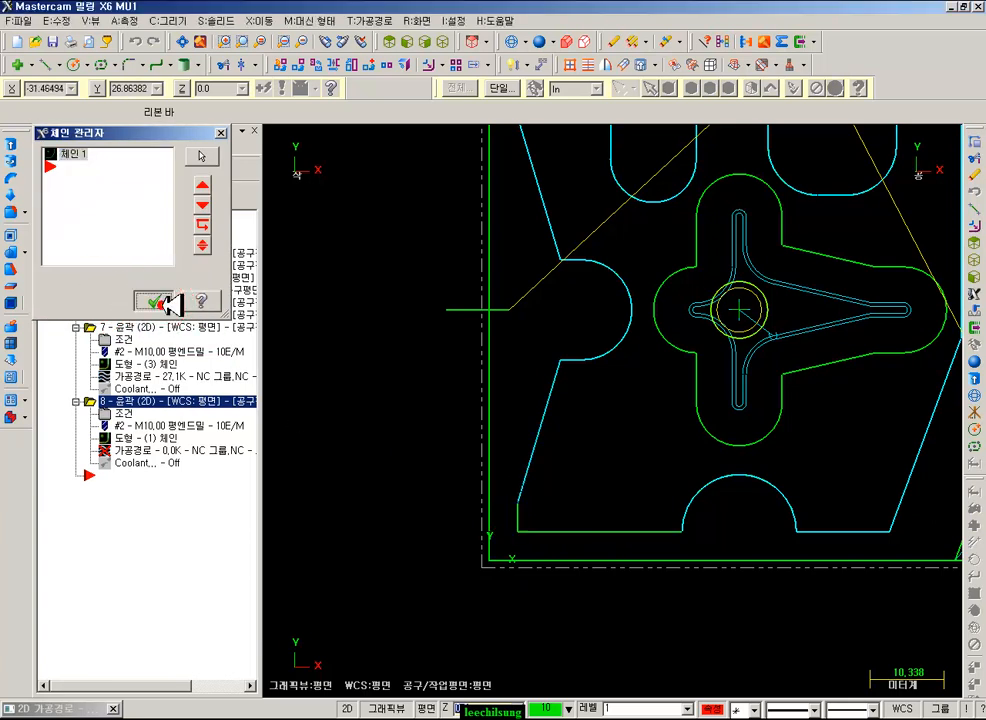
{"action": "left_click", "coordinate": [155, 302]}
- Keep the 10E/M end mill for the contour and set its cutter compensation type to computer
{"action": "left_click", "coordinate": [232, 181]}
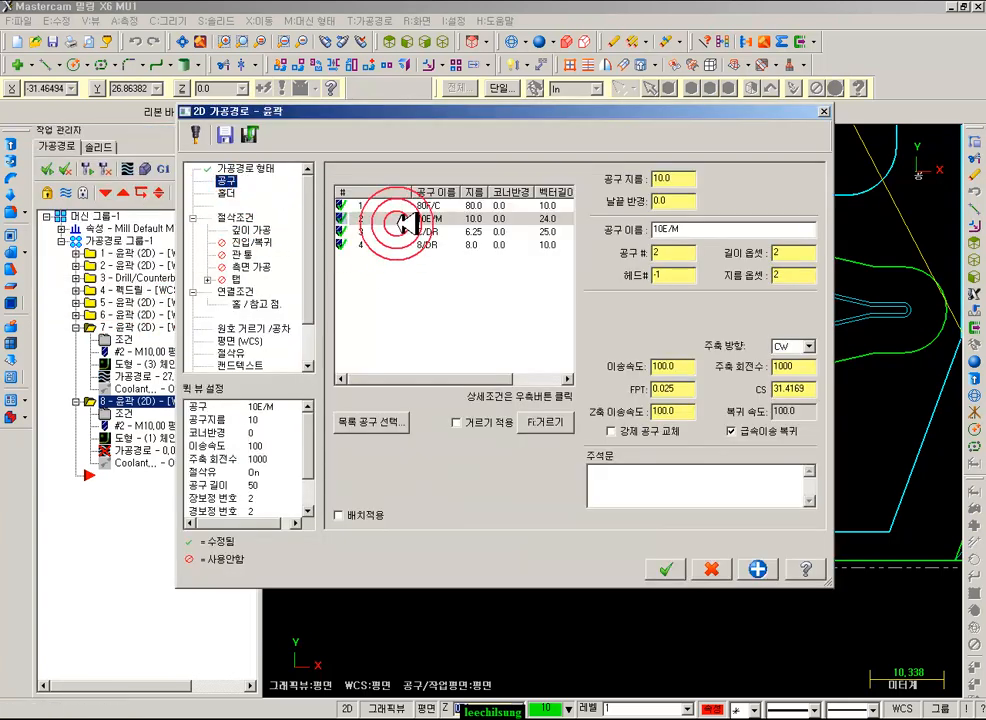
{"action": "left_click", "coordinate": [257, 214]}
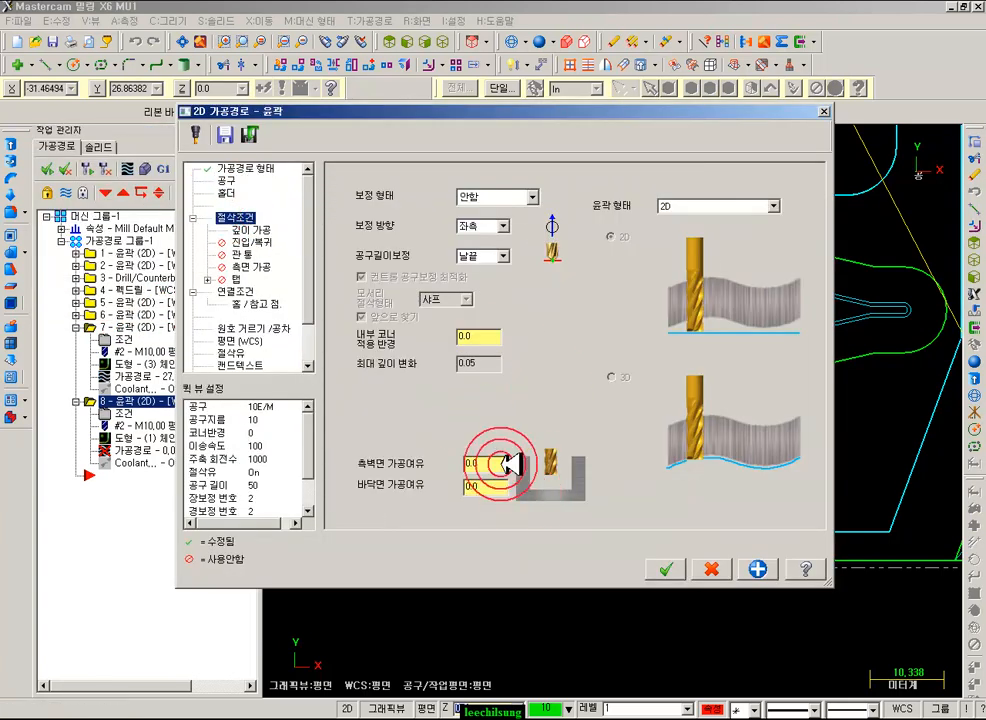
{"action": "left_click", "coordinate": [503, 197]}
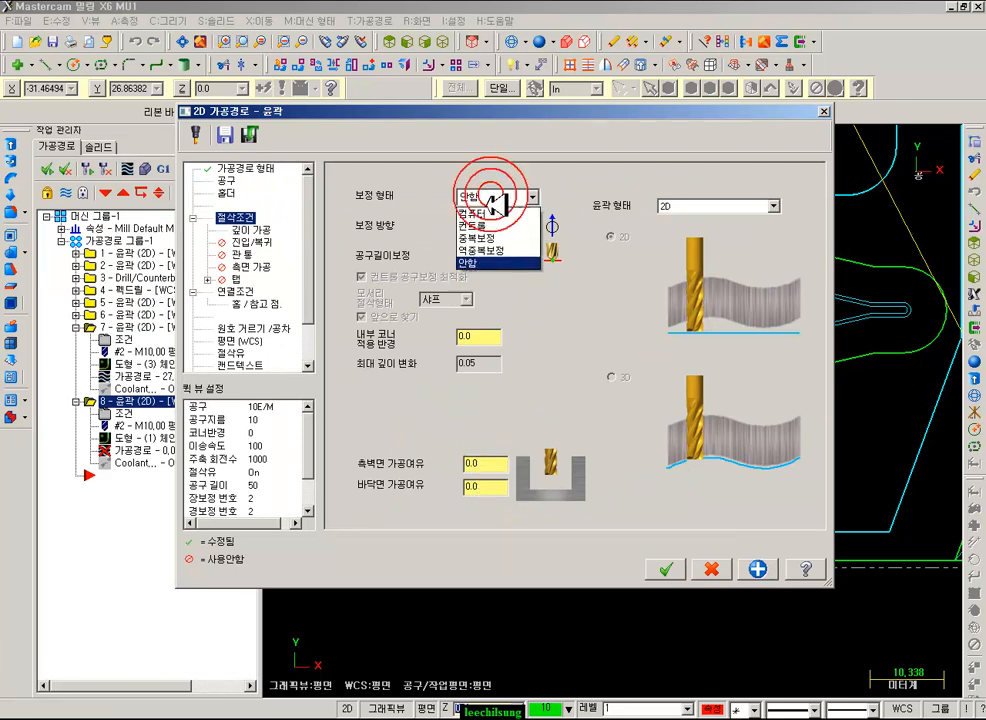
{"action": "left_click", "coordinate": [484, 211]}
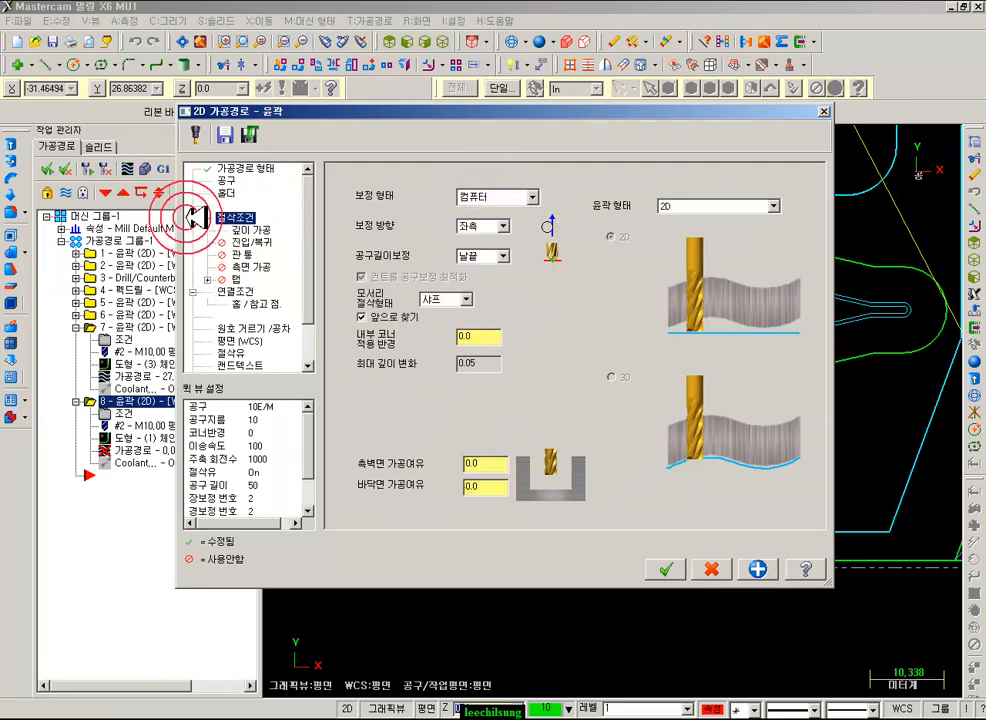
- Set lead in/out to line length 0 and arc radius 6, and enable side passes with one 5.0 rough and one 0.5 finish pass
{"action": "left_click", "coordinate": [256, 229]}
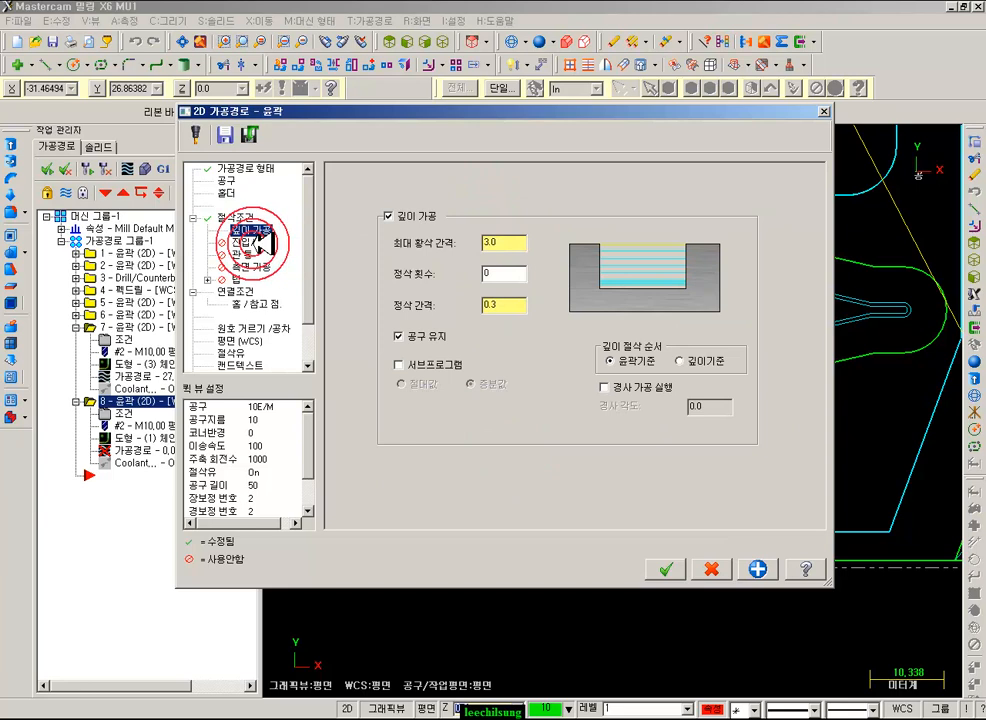
{"action": "left_click", "coordinate": [258, 242]}
{"action": "left_click", "coordinate": [341, 172]}
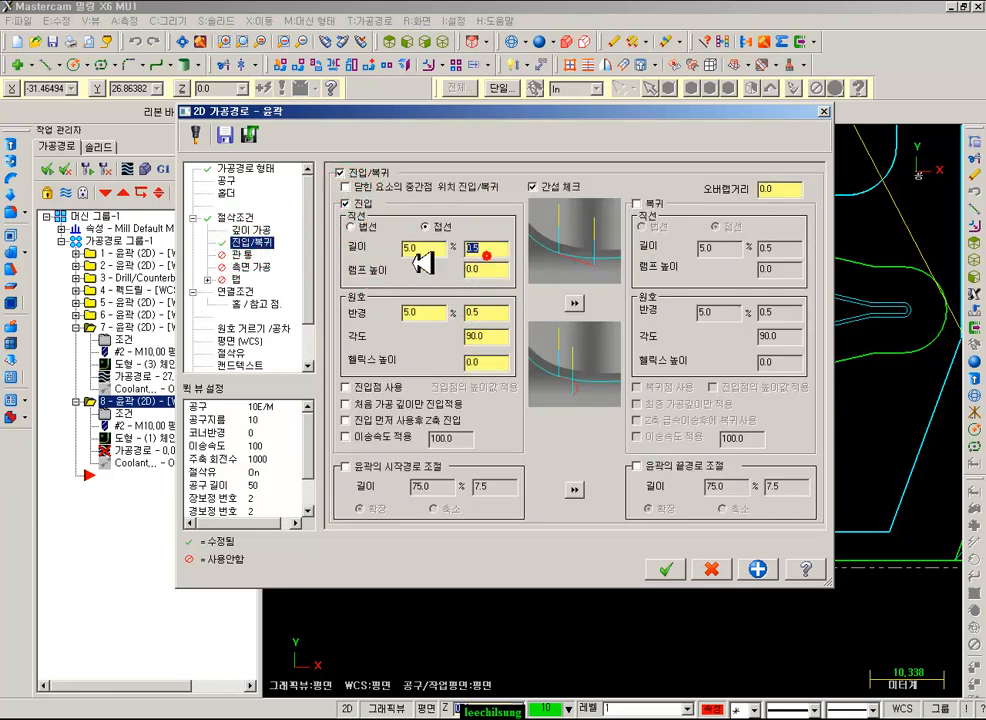
{"action": "type", "text": "0"}
{"action": "left_click", "coordinate": [490, 314]}
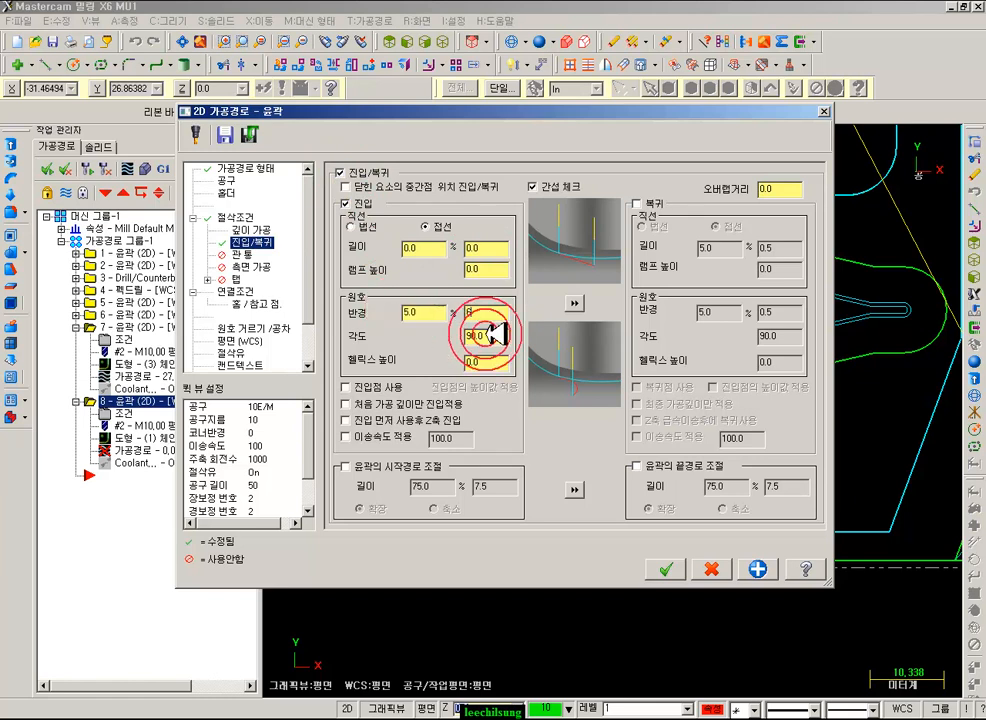
{"action": "left_click", "coordinate": [585, 305]}
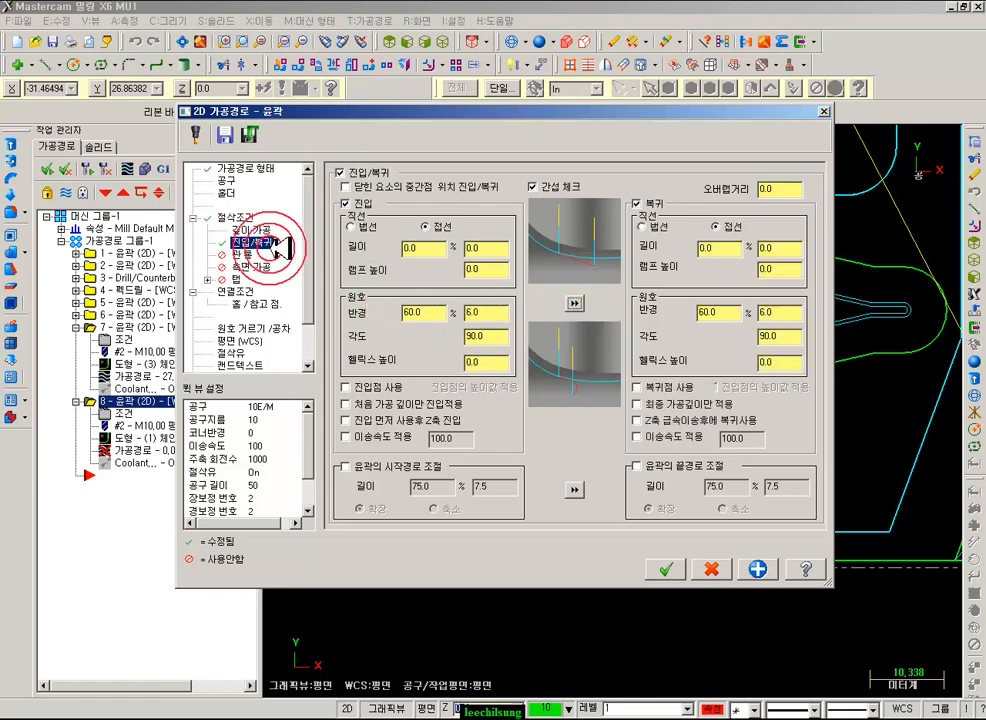
{"action": "left_click", "coordinate": [255, 267]}
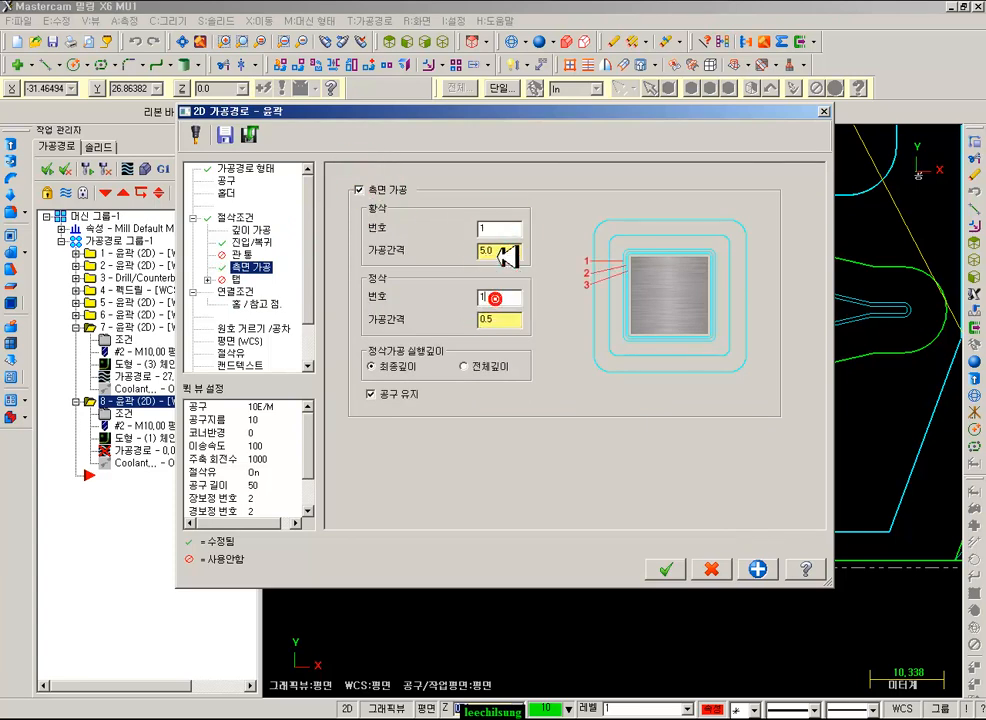
- Set the outer profile contour's top of stock to 0 and depth to -5, and generate the toolpath
{"action": "left_click", "coordinate": [240, 291]}
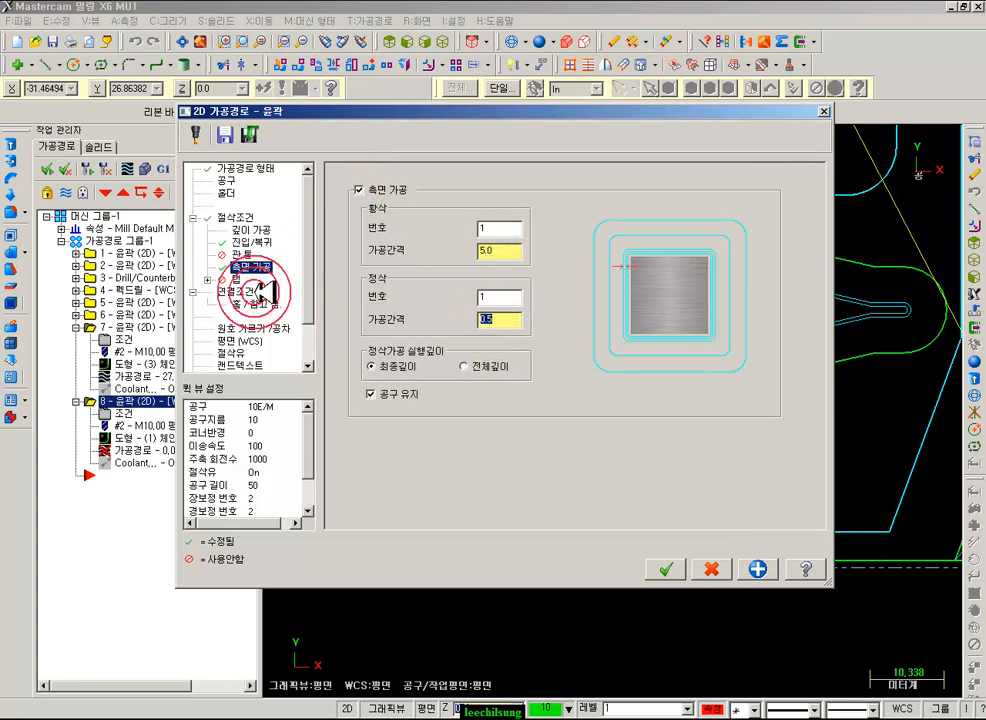
{"action": "left_click", "coordinate": [606, 421]}
{"action": "type", "text": "0"}
{"action": "left_click", "coordinate": [603, 474]}
{"action": "type", "text": "-5"}
{"action": "left_click", "coordinate": [665, 566]}
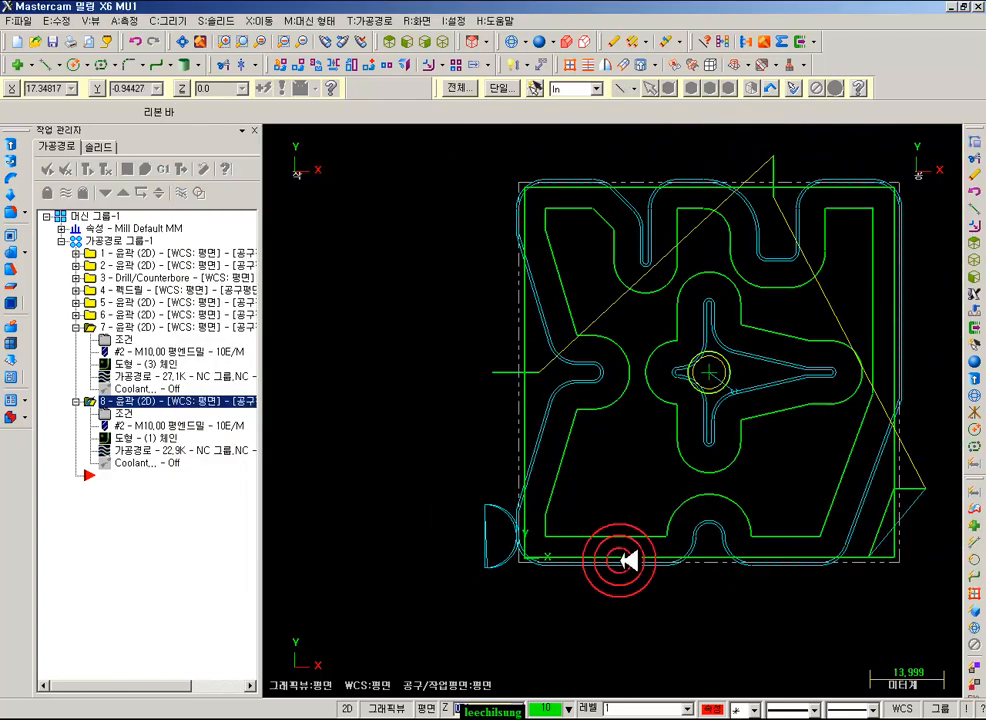
- Backplot operations 7 and 8 together to the end and examine the tool coverage around the plate's outer edges
{"action": "left_click", "coordinate": [148, 325]}
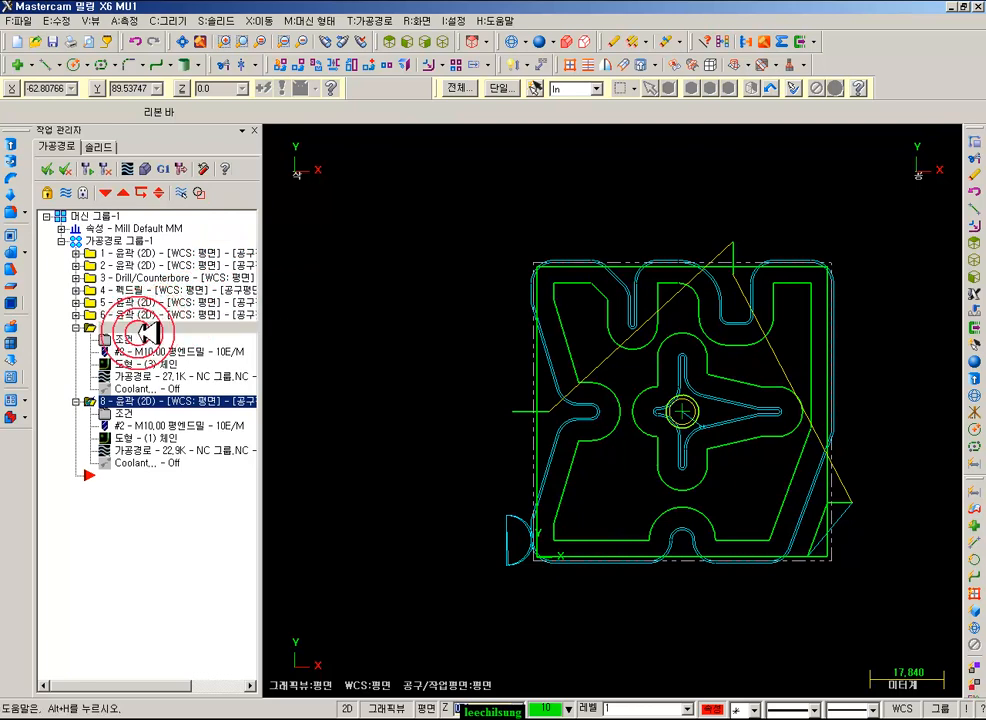
{"action": "left_click", "coordinate": [127, 169]}
{"action": "left_click", "coordinate": [556, 145]}
{"action": "left_click_drag", "start_coordinate": [510, 138], "coordinate": [926, 139]}
{"action": "scroll", "coordinate": [850, 440], "scroll_direction": "up", "scroll_amount": 1}
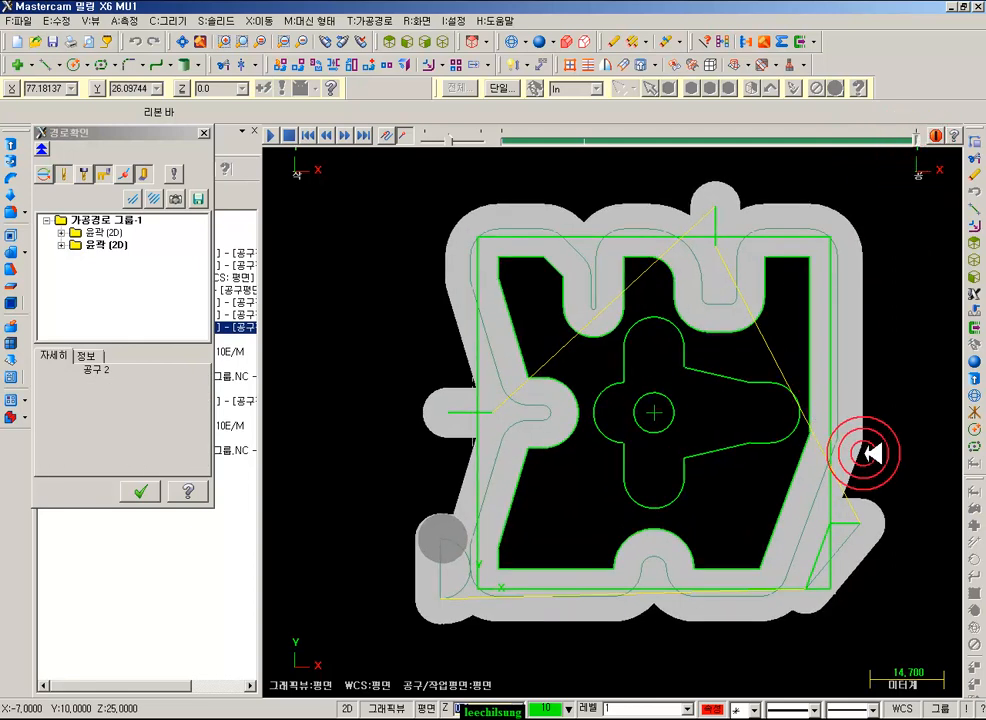
{"action": "scroll", "coordinate": [887, 467], "scroll_direction": "up", "scroll_amount": 1}
{"action": "scroll", "coordinate": [710, 368], "scroll_direction": "down", "scroll_amount": 1}
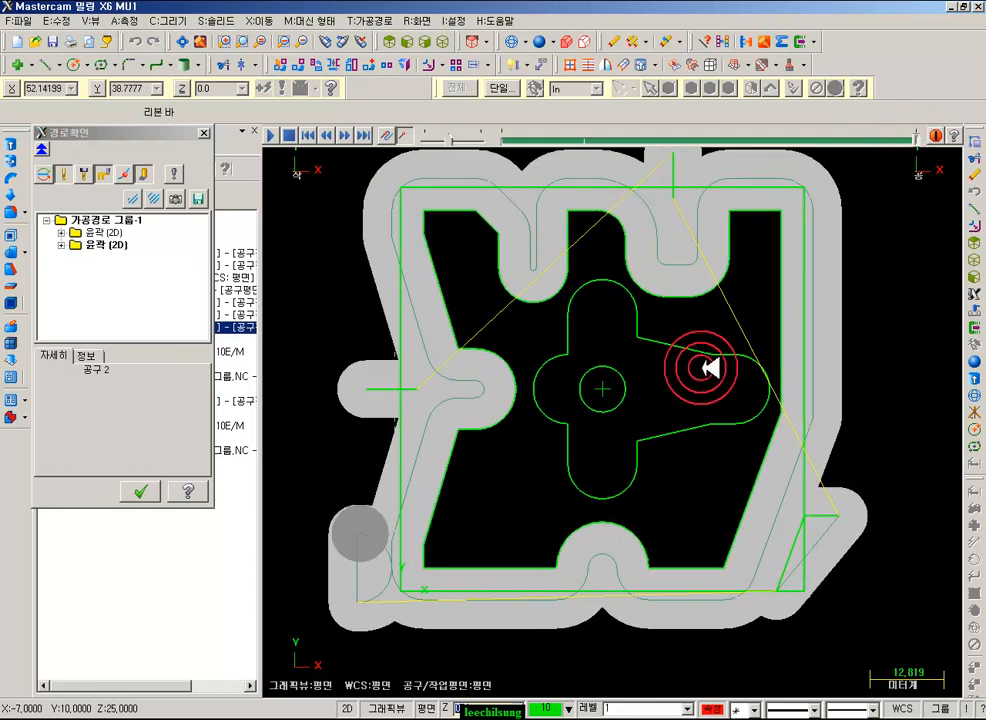
{"action": "scroll", "coordinate": [420, 400], "scroll_direction": "up", "scroll_amount": 8}
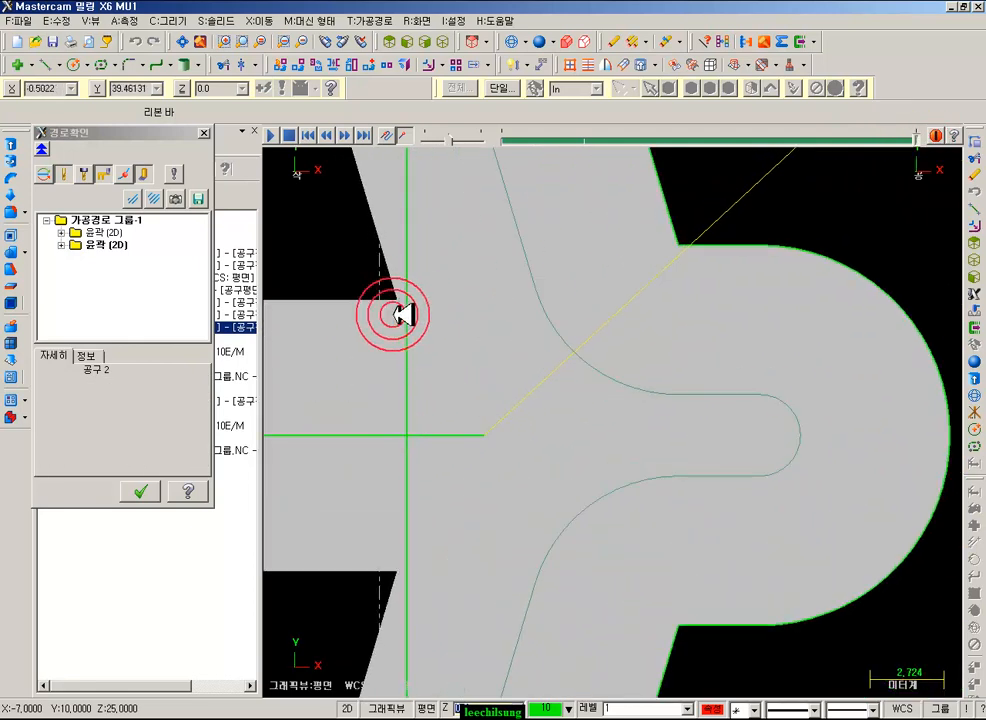
{"action": "scroll", "coordinate": [410, 303], "scroll_direction": "down", "scroll_amount": 10}
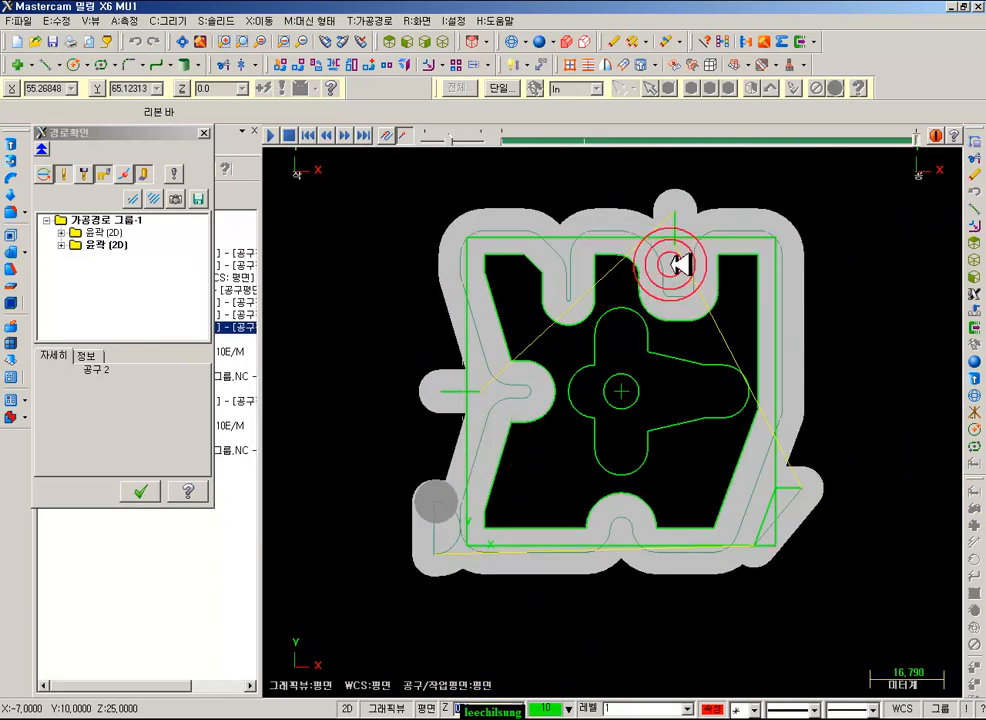
{"action": "left_click", "coordinate": [140, 491]}
- Open the solid machining simulation for all operations in an isometric view, with stopping at tool changes enabled
{"action": "scroll", "coordinate": [612, 375], "scroll_direction": "up", "scroll_amount": 1}
{"action": "left_click", "coordinate": [88, 256]}
{"action": "left_click", "coordinate": [145, 169]}
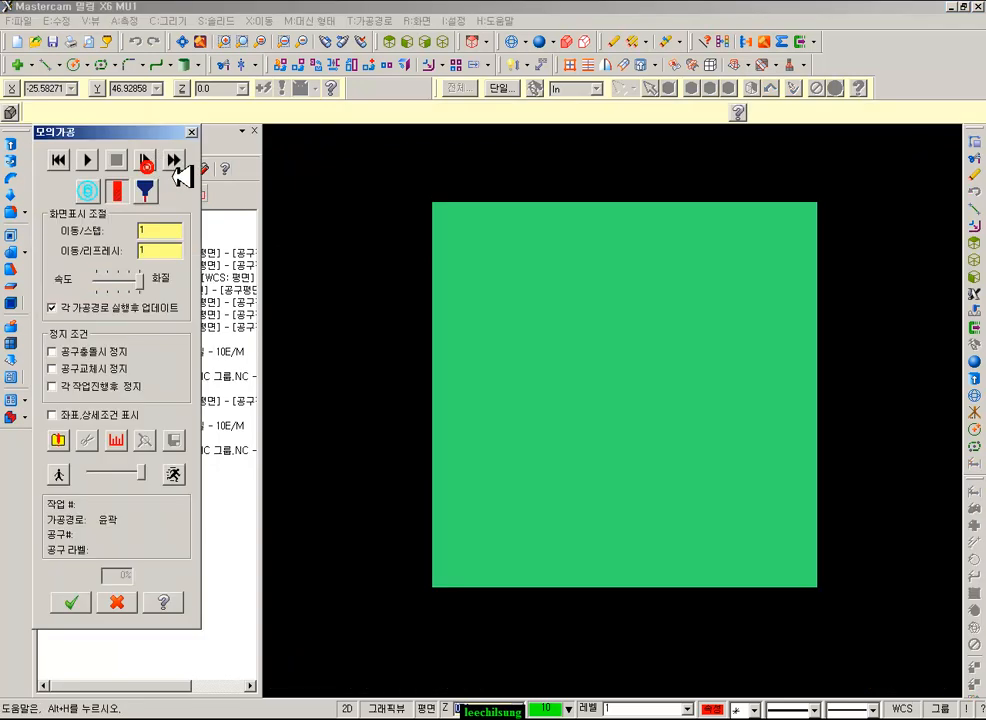
{"action": "left_click", "coordinate": [445, 41]}
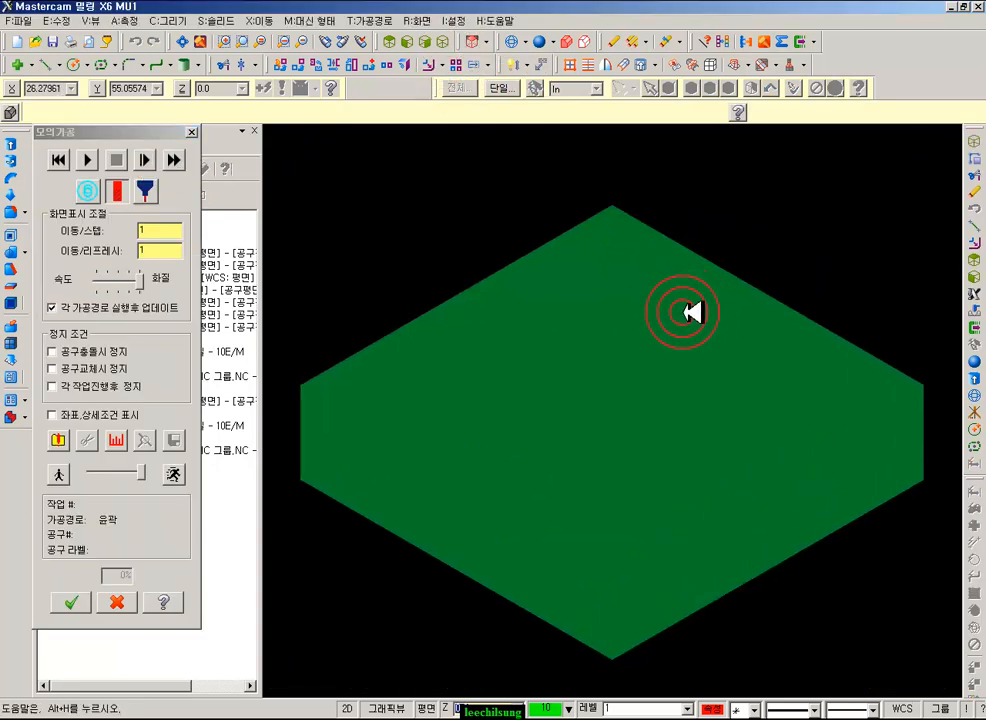
{"action": "middle_click_drag", "start_coordinate": [692, 277], "coordinate": [656, 277]}
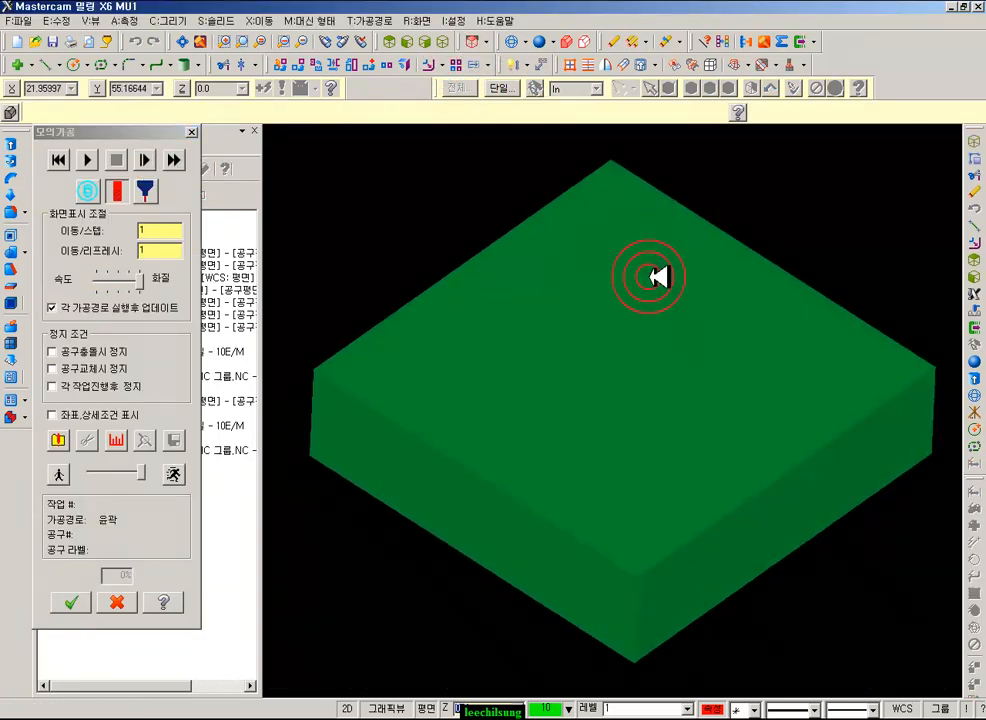
{"action": "left_click", "coordinate": [53, 369]}
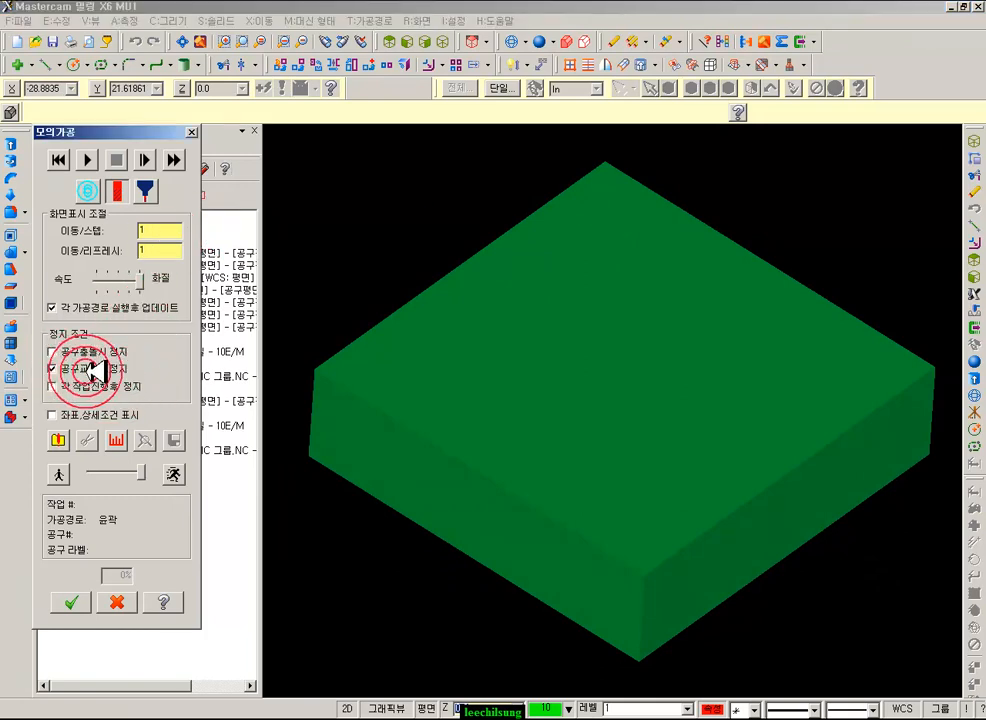
- Run the machining simulation through every tool change to the end of operation 8
{"action": "left_click", "coordinate": [87, 160]}
{"action": "left_click", "coordinate": [90, 158]}
{"action": "left_click", "coordinate": [95, 157]}
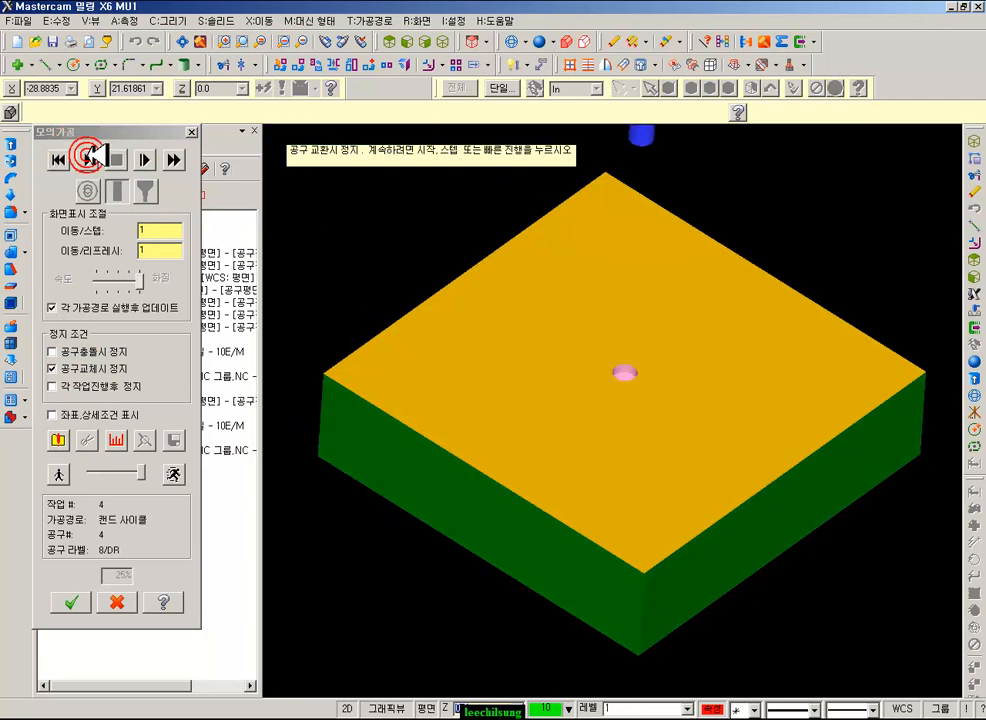
{"action": "left_click", "coordinate": [92, 156]}
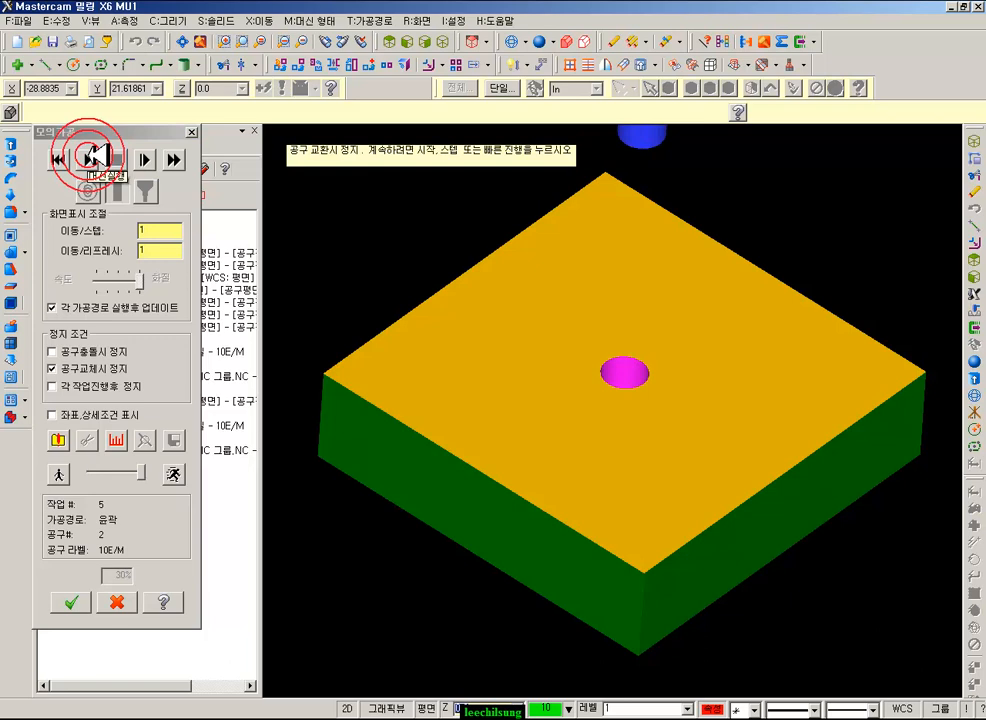
{"action": "left_click", "coordinate": [150, 157]}
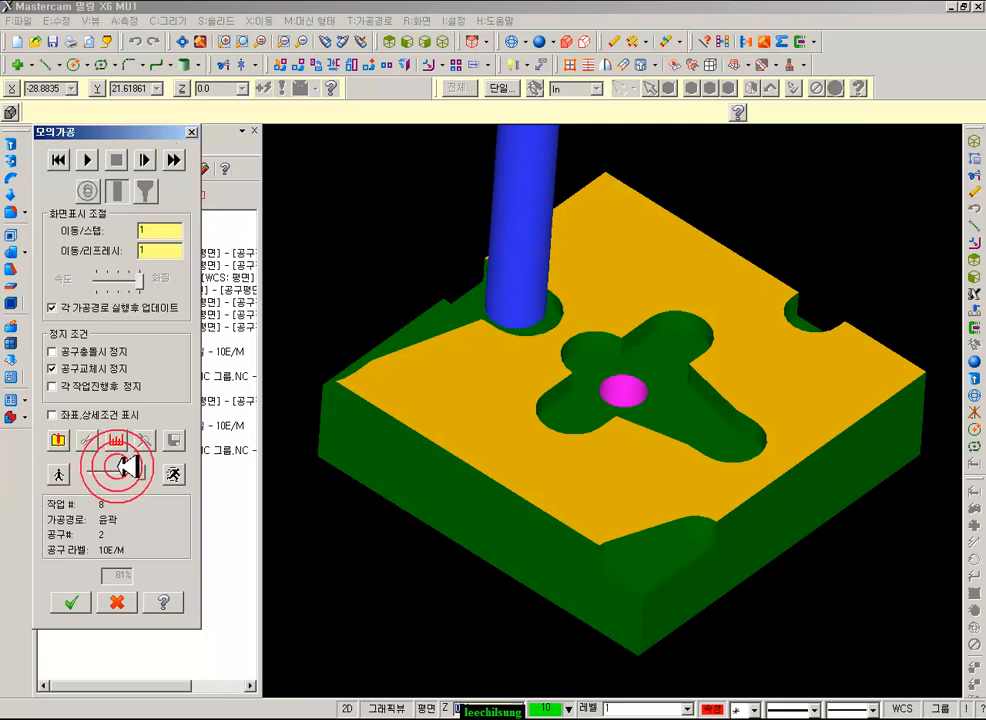
{"action": "left_click", "coordinate": [102, 162]}
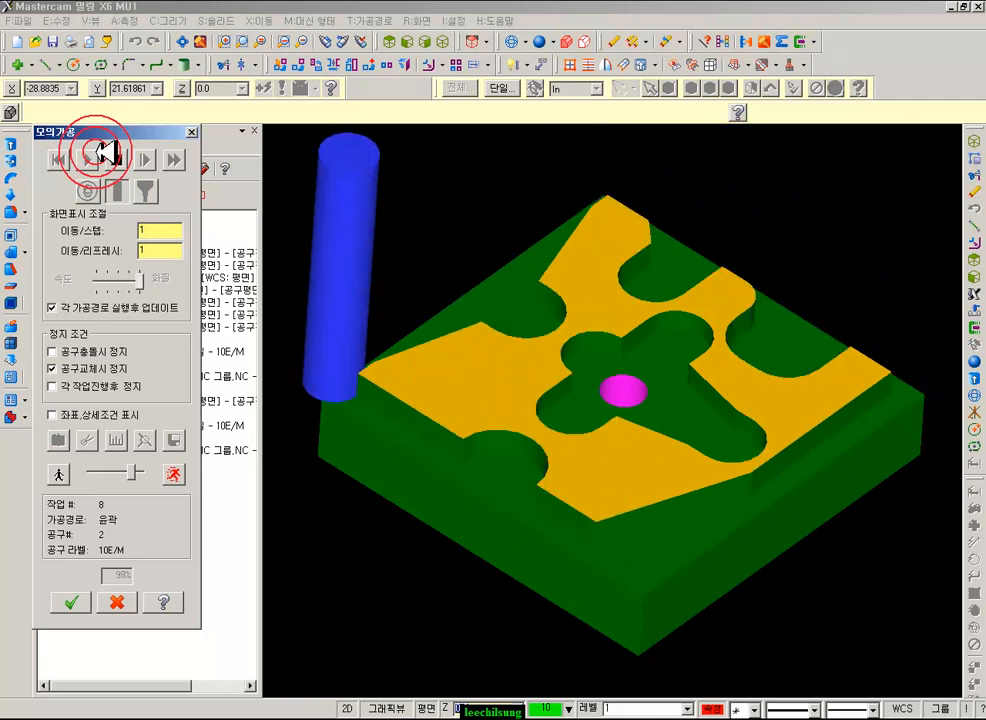
- Inspect the simulated part's pocket, notches and outer profile from several angles, and close the simulation
{"action": "middle_click_drag", "start_coordinate": [648, 325], "coordinate": [684, 332]}
{"action": "scroll", "coordinate": [684, 336], "scroll_direction": "up", "scroll_amount": 4}
{"action": "middle_click_drag", "start_coordinate": [691, 411], "coordinate": [655, 397]}
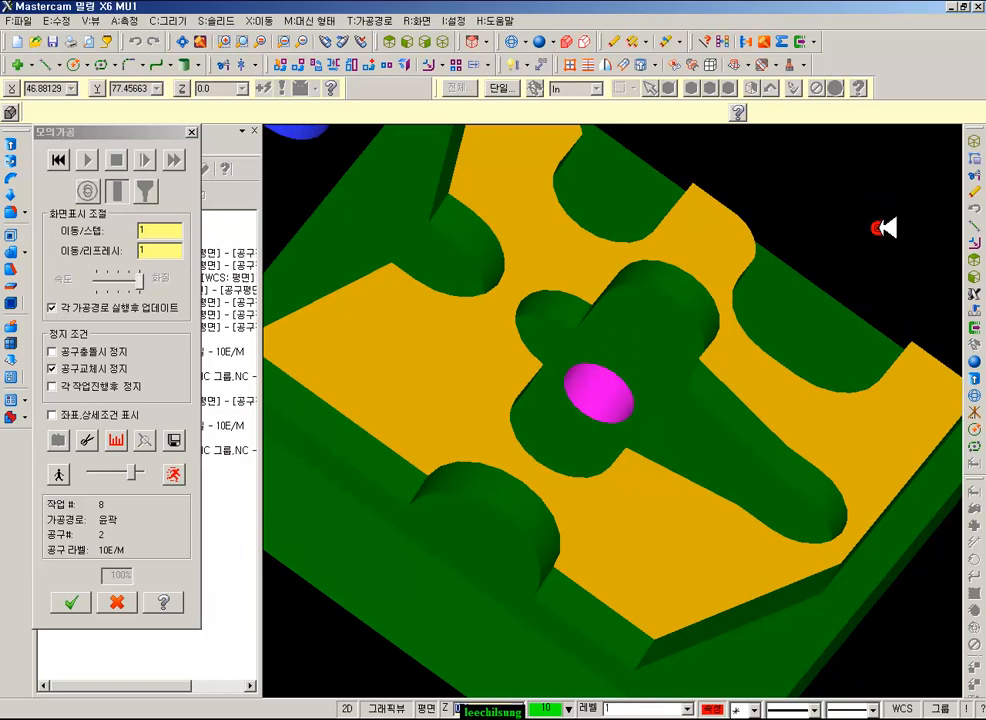
{"action": "scroll", "coordinate": [718, 461], "scroll_direction": "down", "scroll_amount": 3}
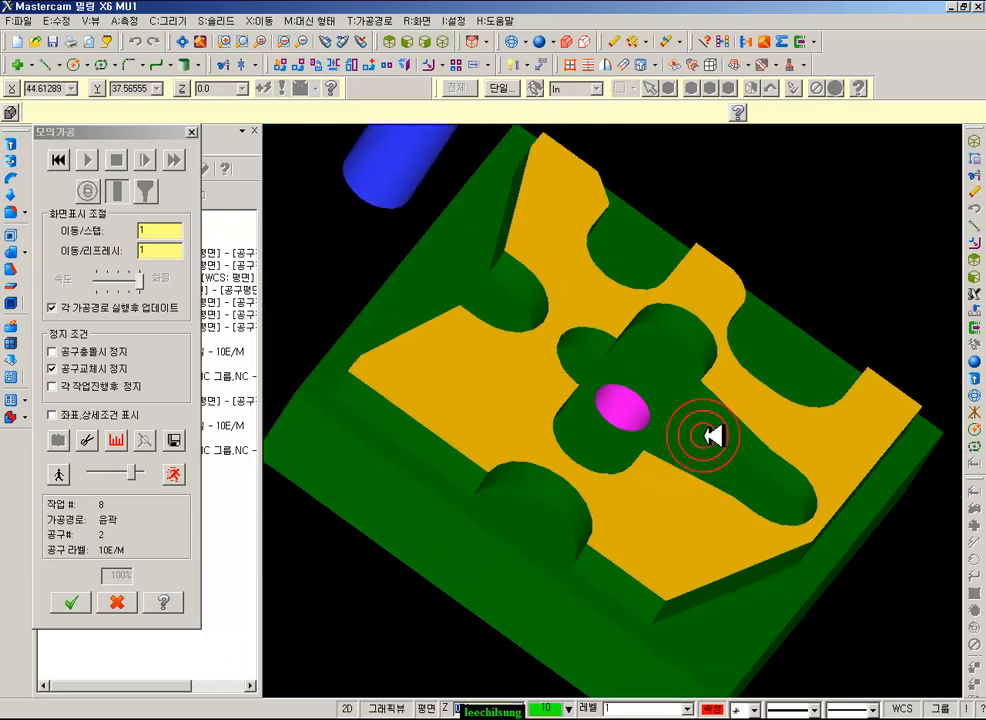
{"action": "left_click", "coordinate": [116, 602]}
- Collapse the details of operations 7 and 8 in the toolpath group
{"action": "middle_click_drag", "start_coordinate": [640, 463], "coordinate": [652, 396]}
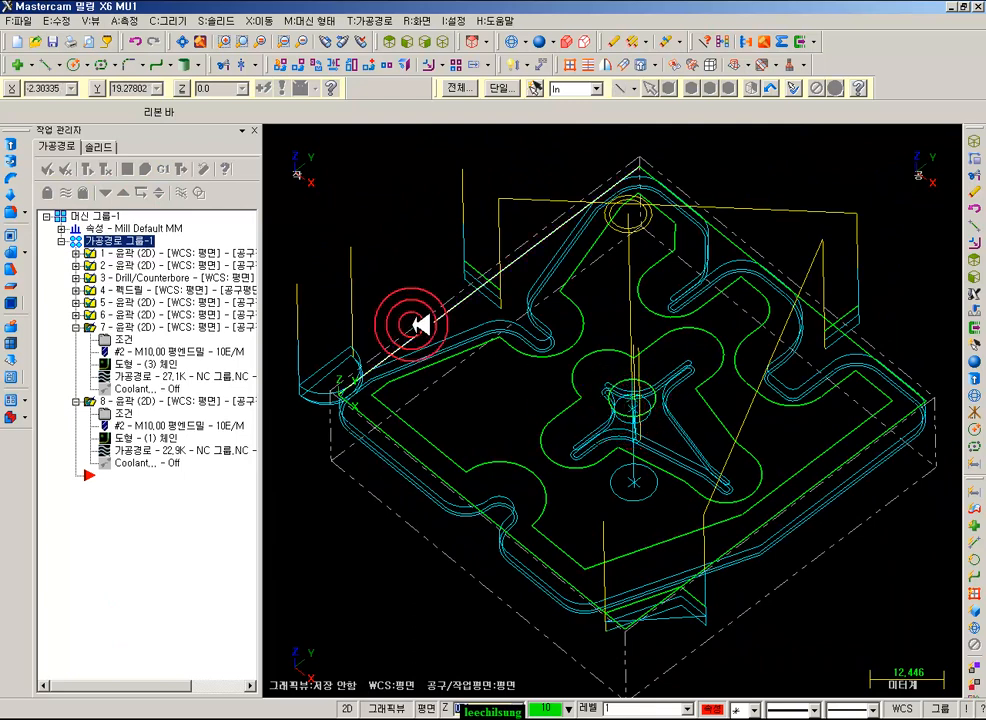
{"action": "left_click", "coordinate": [76, 327]}
{"action": "left_click", "coordinate": [76, 339]}
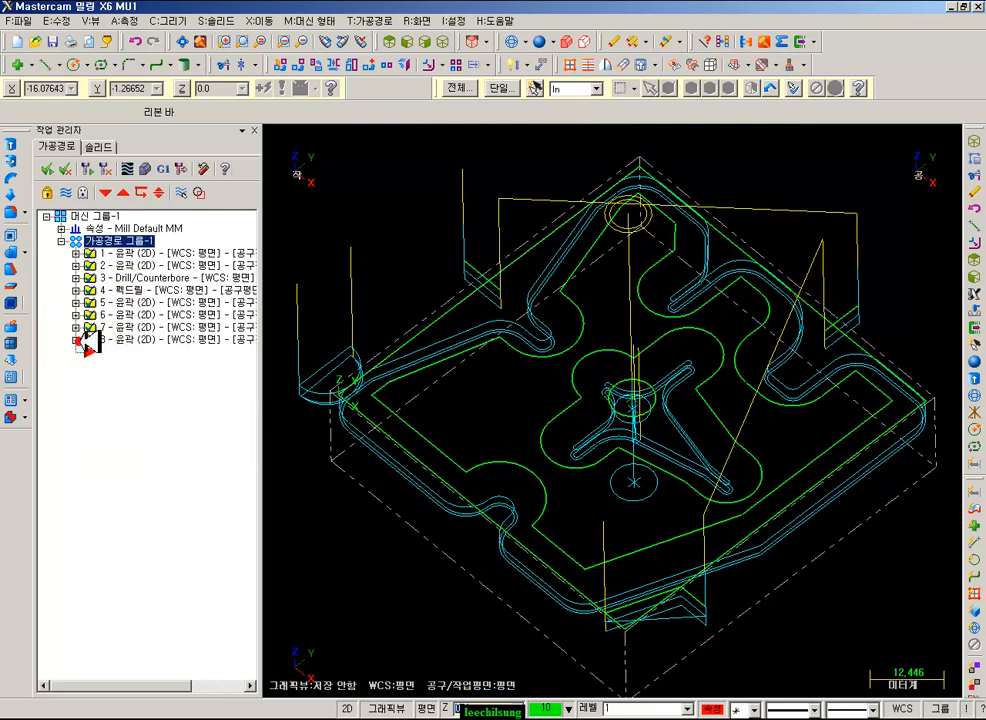
- Hide the displayed toolpaths of all operations and show the plate geometry in the top view
{"action": "left_click", "coordinate": [71, 194]}
{"action": "left_click", "coordinate": [66, 193]}
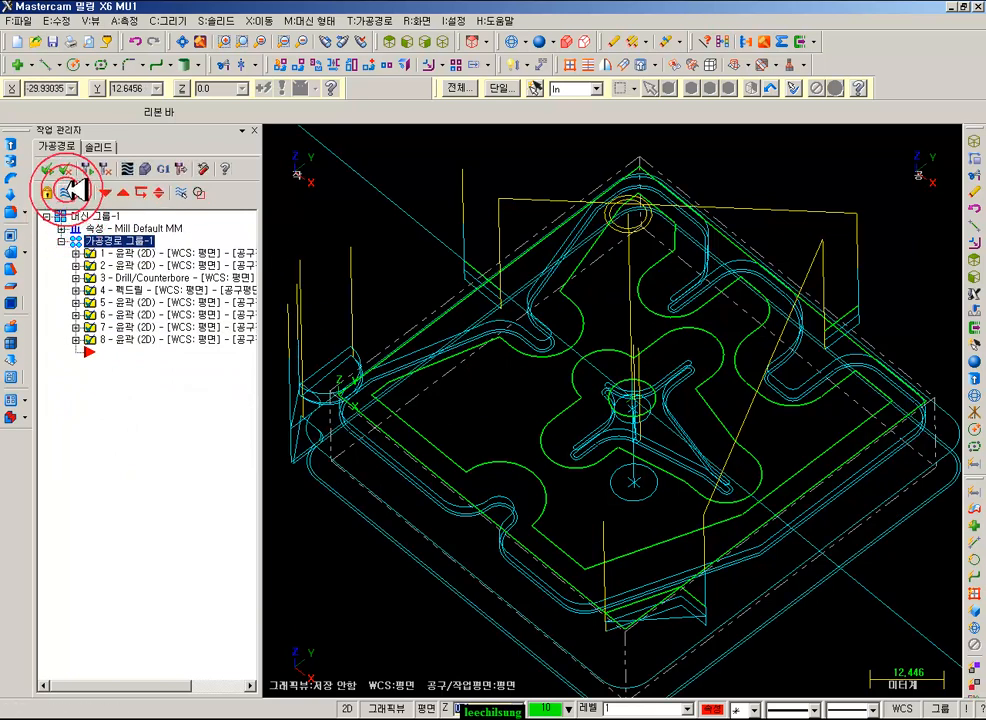
{"action": "left_click", "coordinate": [397, 42]}
{"action": "scroll", "coordinate": [505, 260], "scroll_direction": "down", "scroll_amount": 3}
{"action": "scroll", "coordinate": [652, 291], "scroll_direction": "up", "scroll_amount": 5}
{"action": "scroll", "coordinate": [684, 435], "scroll_direction": "down", "scroll_amount": 3}
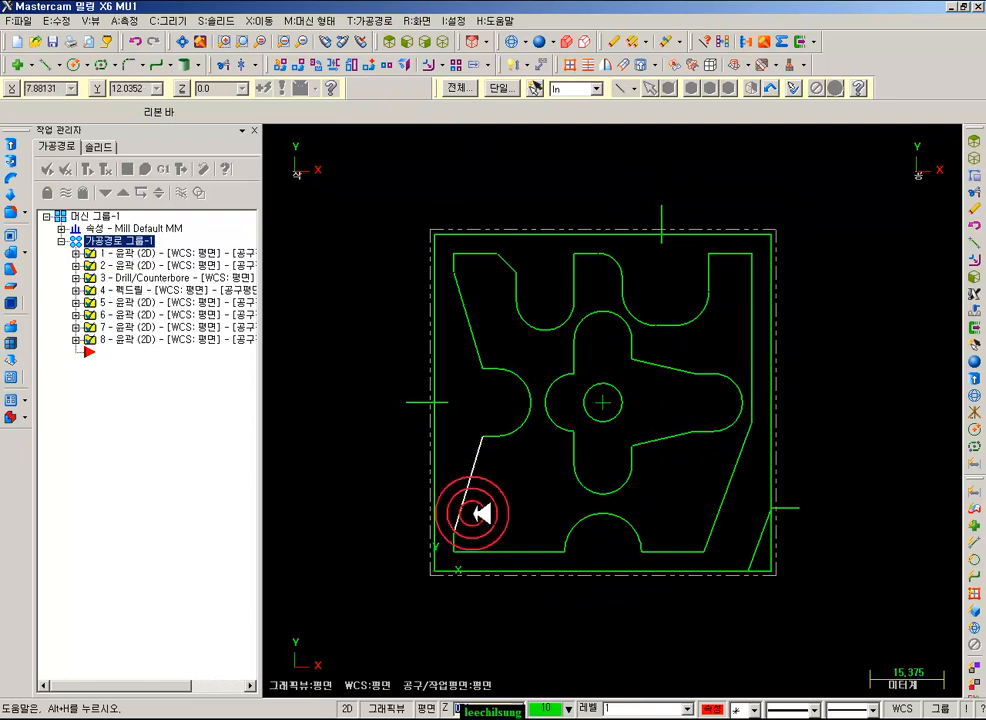
- Select the outer rectangle, shade the solid model, and examine the base block's upper outer edge
{"action": "left_click", "coordinate": [435, 517]}
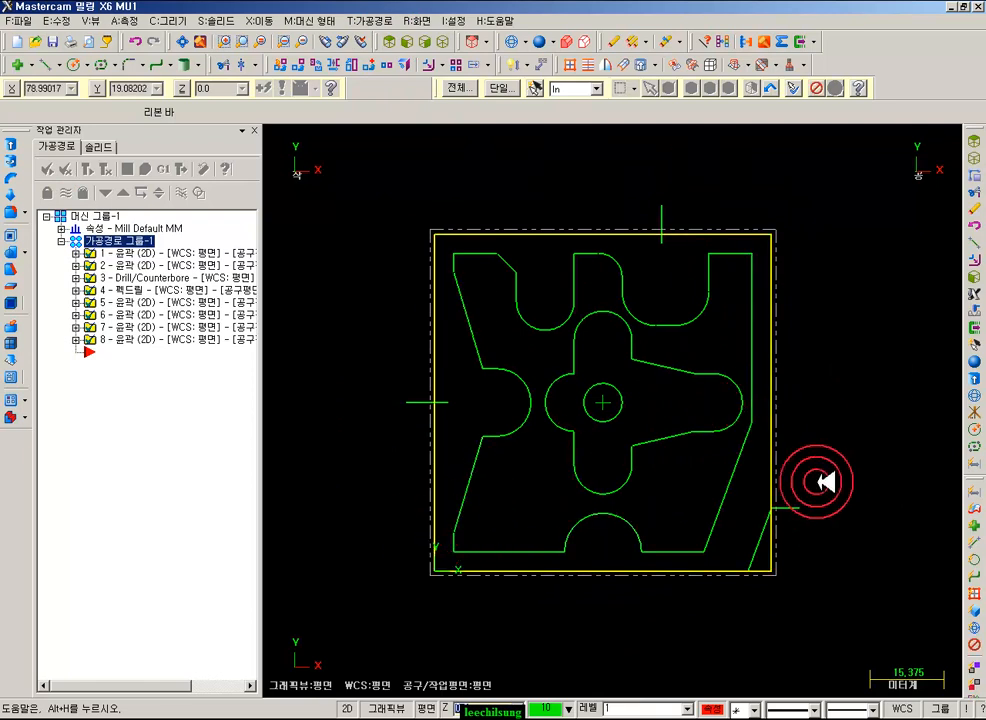
{"action": "key", "text": "alt+s"}
{"action": "scroll", "coordinate": [484, 430], "scroll_direction": "up", "scroll_amount": 1}
{"action": "mouse_move", "coordinate": [540, 466]}
{"action": "middle_mouse_down"}
{"action": "mouse_move", "coordinate": [553, 414]}
{"action": "mouse_move", "coordinate": [585, 379]}
{"action": "mouse_move", "coordinate": [495, 396]}
{"action": "mouse_move", "coordinate": [440, 425]}
{"action": "mouse_move", "coordinate": [450, 430]}
{"action": "middle_mouse_up"}
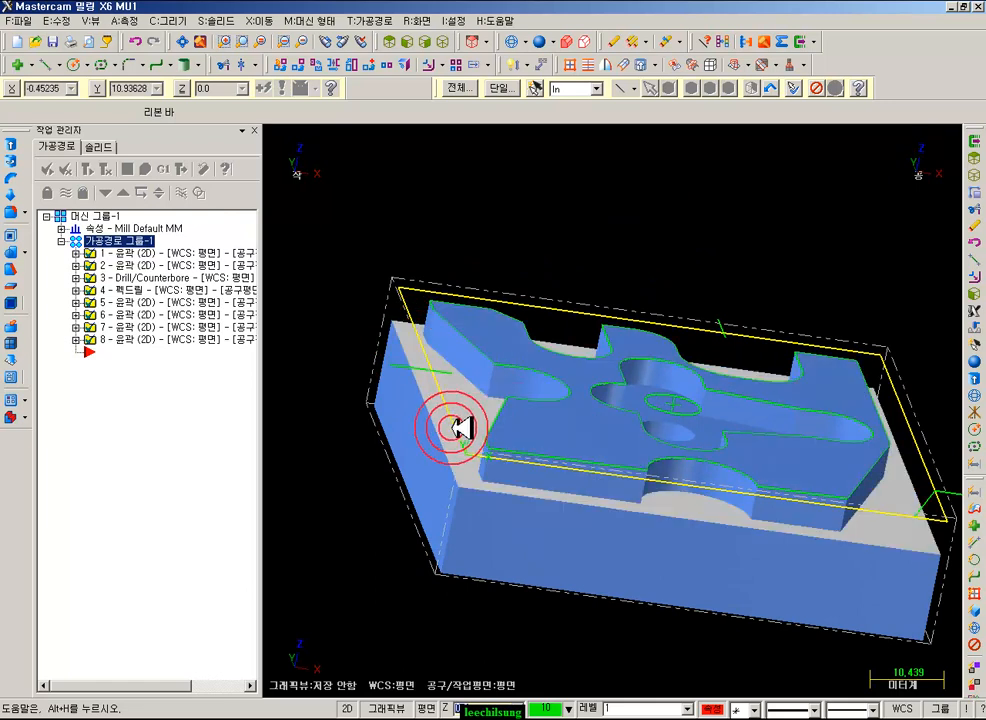
{"action": "scroll", "coordinate": [460, 465], "scroll_direction": "up", "scroll_amount": 2}
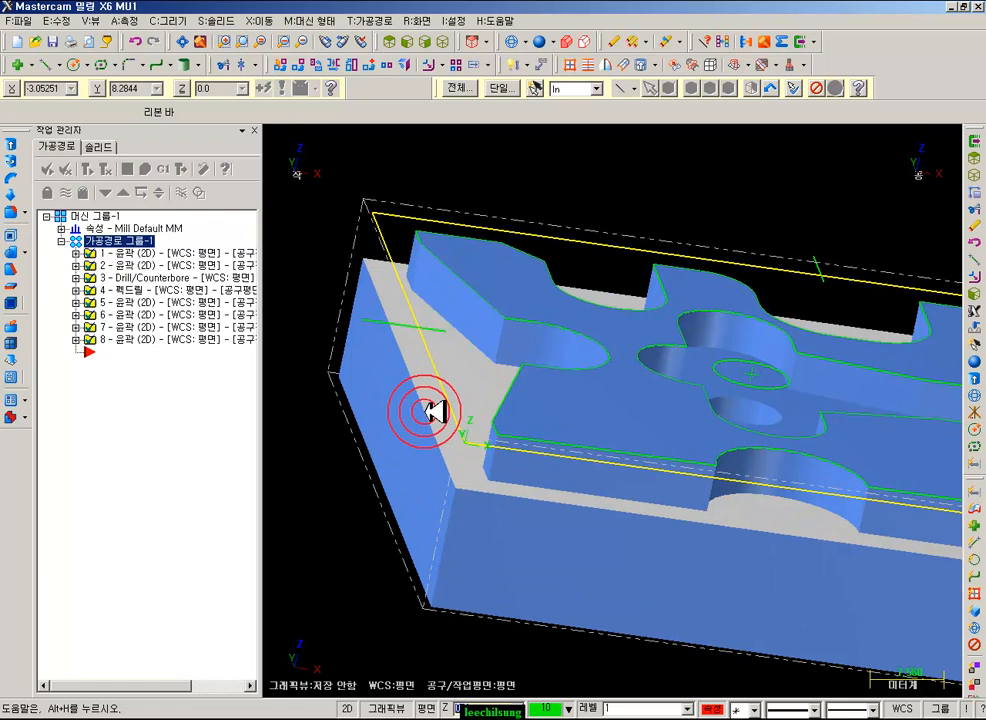
{"action": "mouse_move", "coordinate": [478, 418]}
{"action": "middle_mouse_down"}
{"action": "mouse_move", "coordinate": [504, 346]}
{"action": "mouse_move", "coordinate": [717, 416]}
{"action": "mouse_move", "coordinate": [704, 403]}
{"action": "mouse_move", "coordinate": [627, 418]}
{"action": "mouse_move", "coordinate": [687, 352]}
{"action": "mouse_move", "coordinate": [690, 377]}
{"action": "middle_mouse_up"}
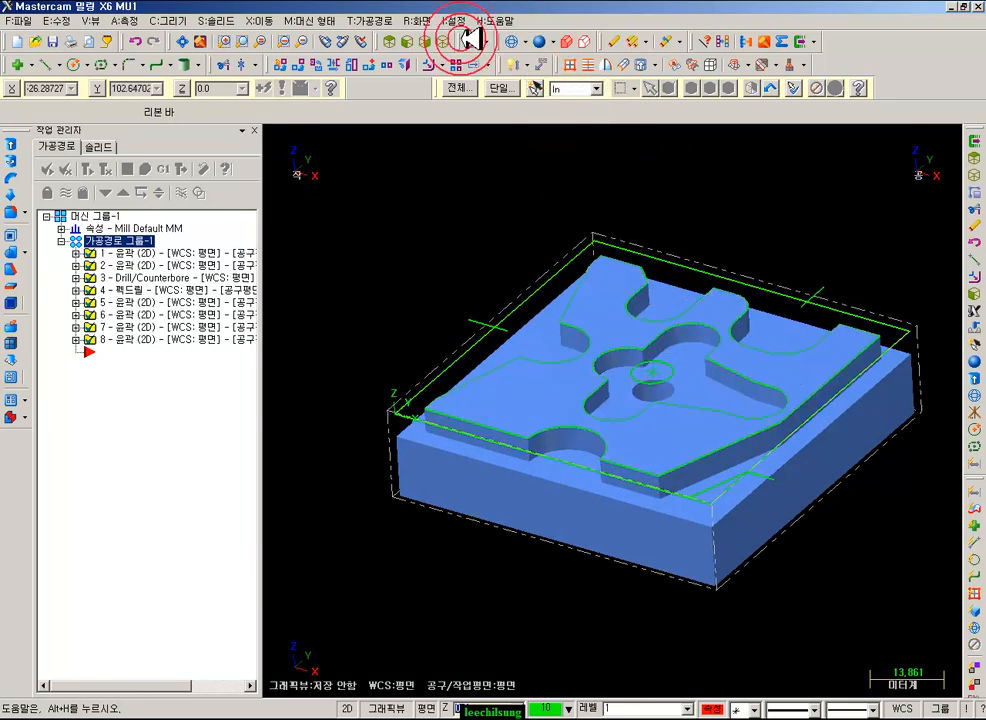
- Start a contour toolpath using the outer rectangle as its only chain
{"action": "left_click", "coordinate": [382, 18]}
{"action": "left_click", "coordinate": [465, 39]}
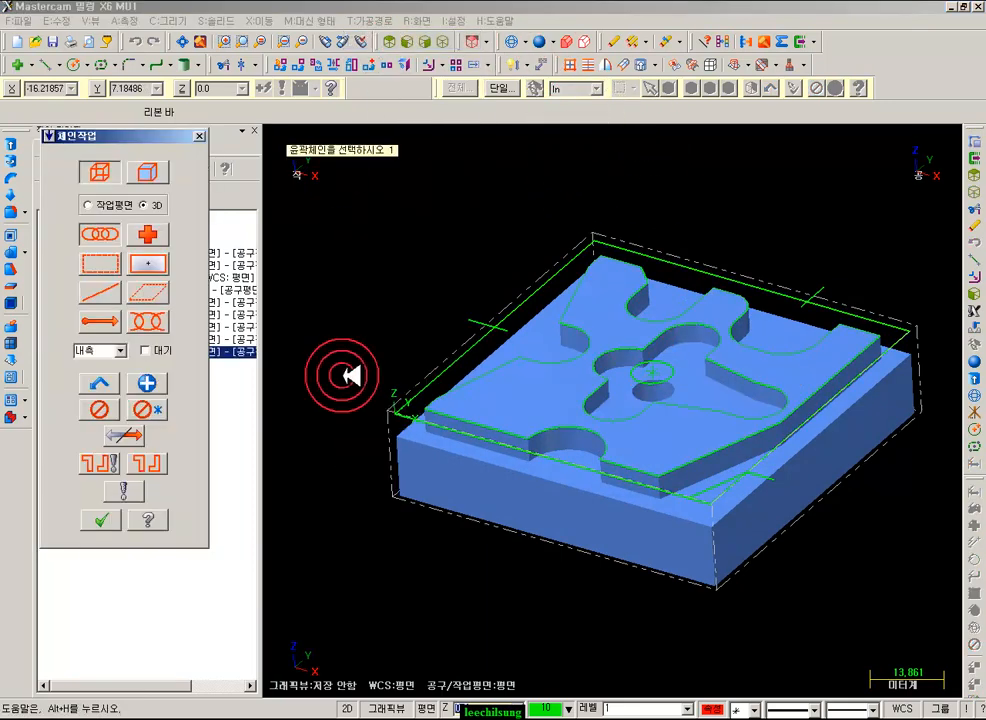
{"action": "left_click", "coordinate": [410, 394]}
{"action": "left_click", "coordinate": [546, 645]}
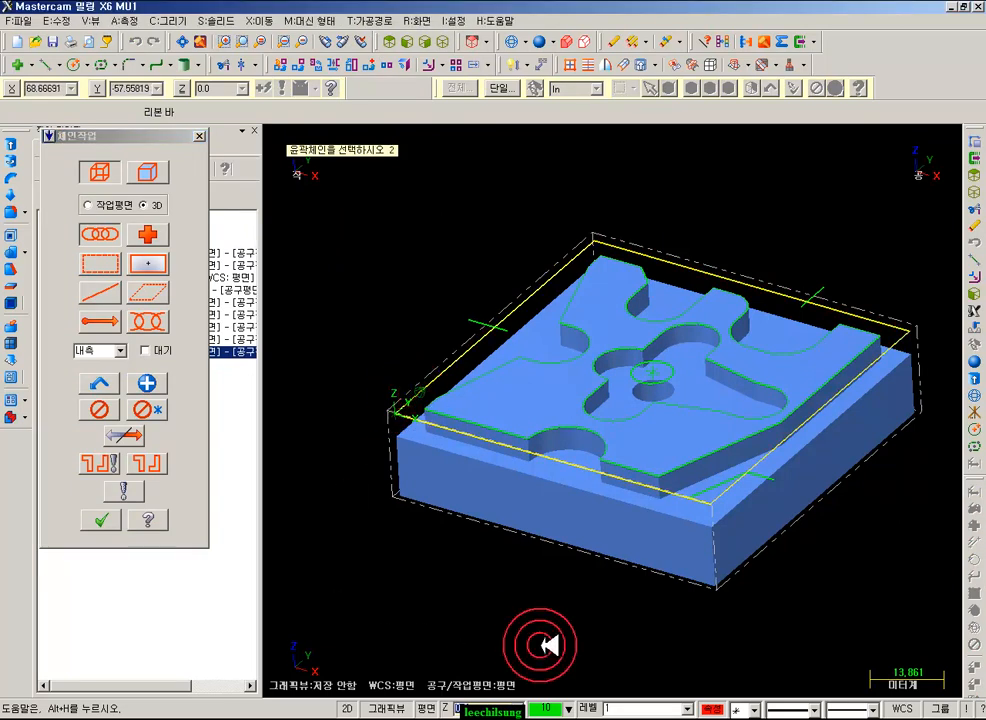
{"action": "left_click", "coordinate": [101, 519]}
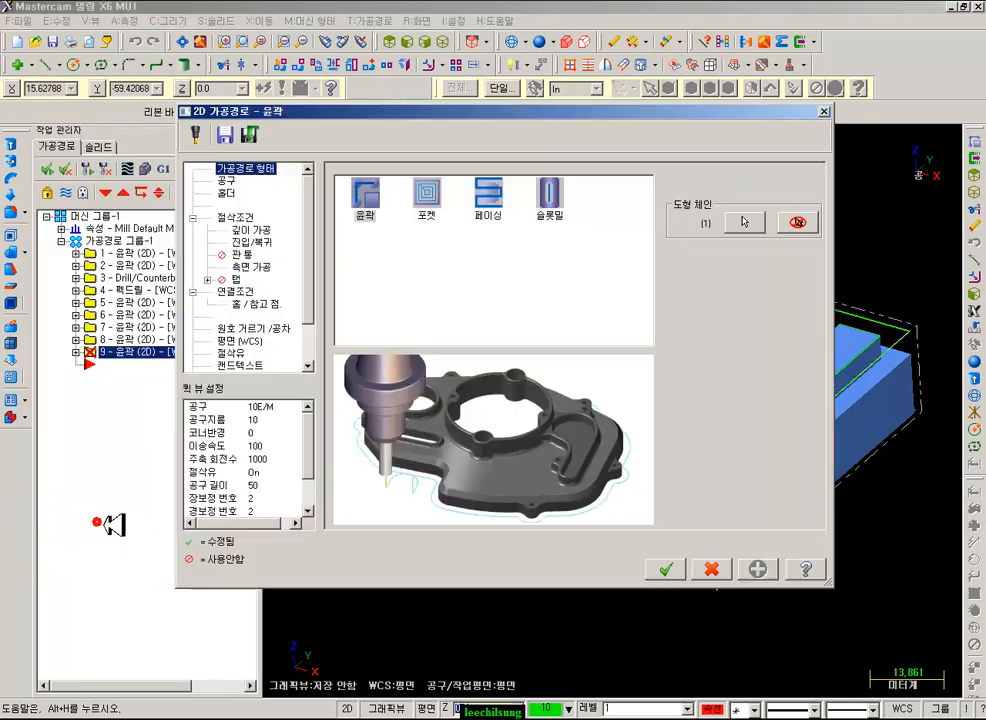
- Filter the tool library so that only spot drills are listed for the new contour operation
{"action": "left_click", "coordinate": [227, 180]}
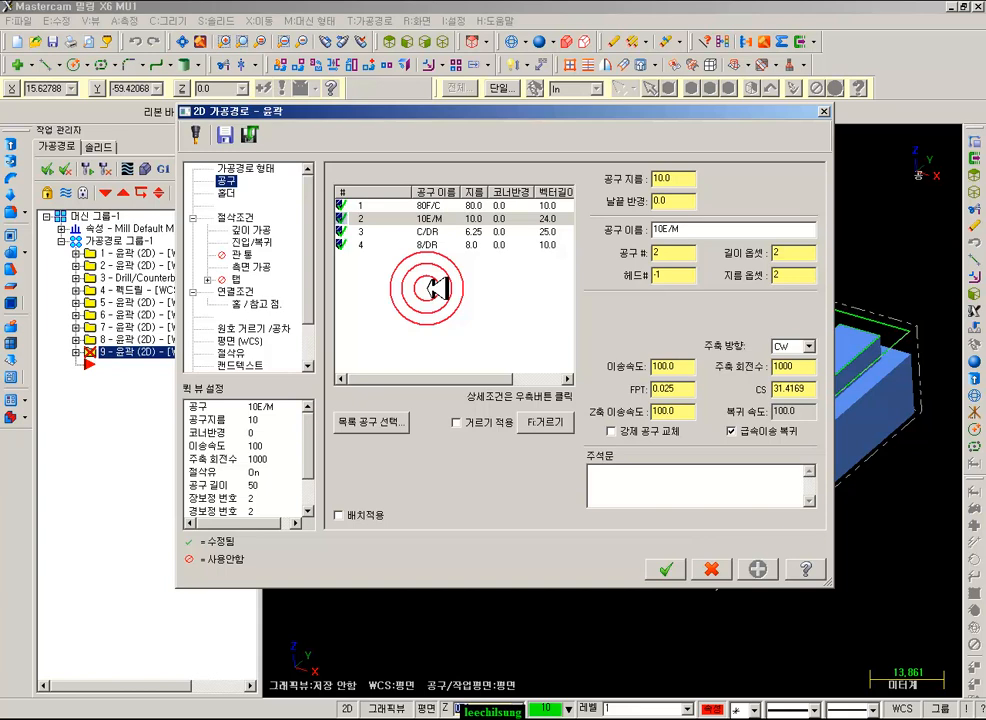
{"action": "left_click", "coordinate": [381, 423]}
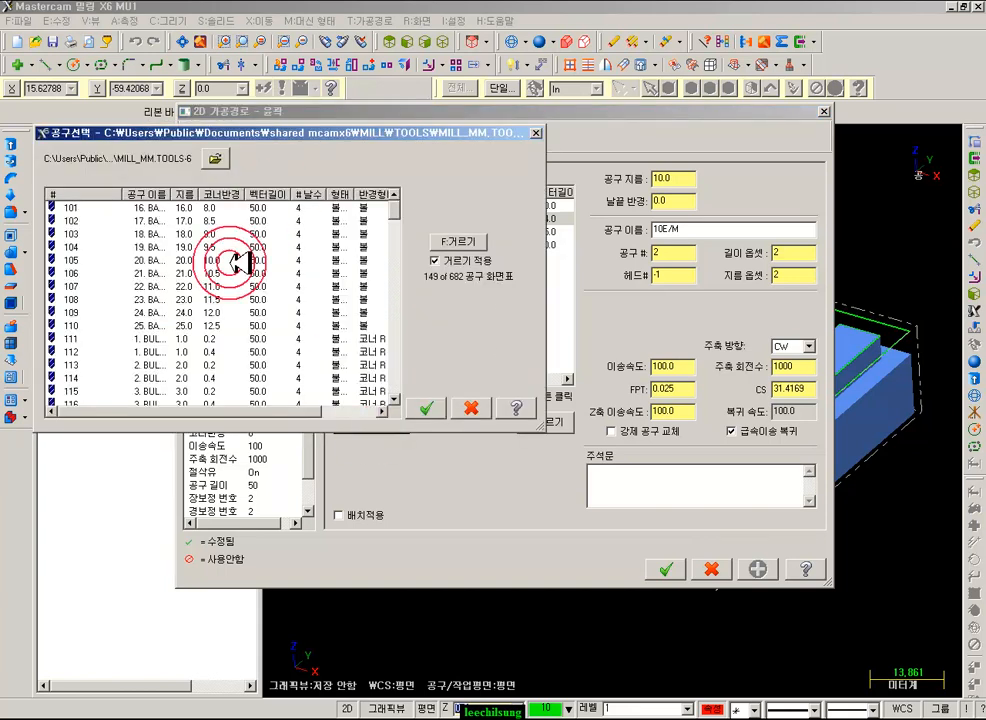
{"action": "left_click", "coordinate": [462, 242]}
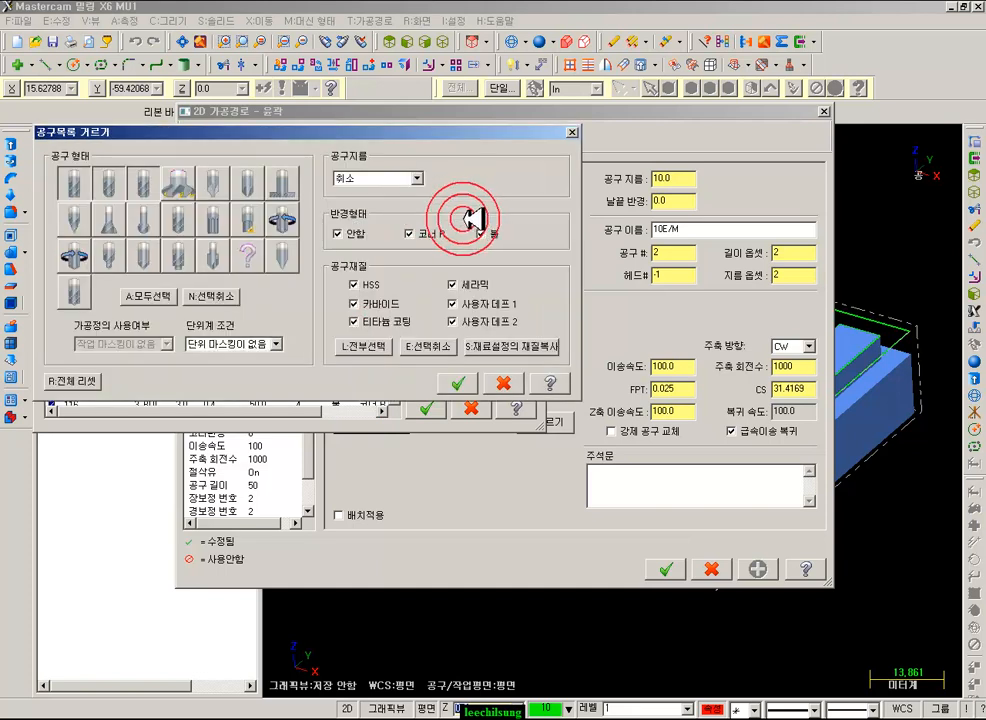
{"action": "left_click", "coordinate": [222, 294]}
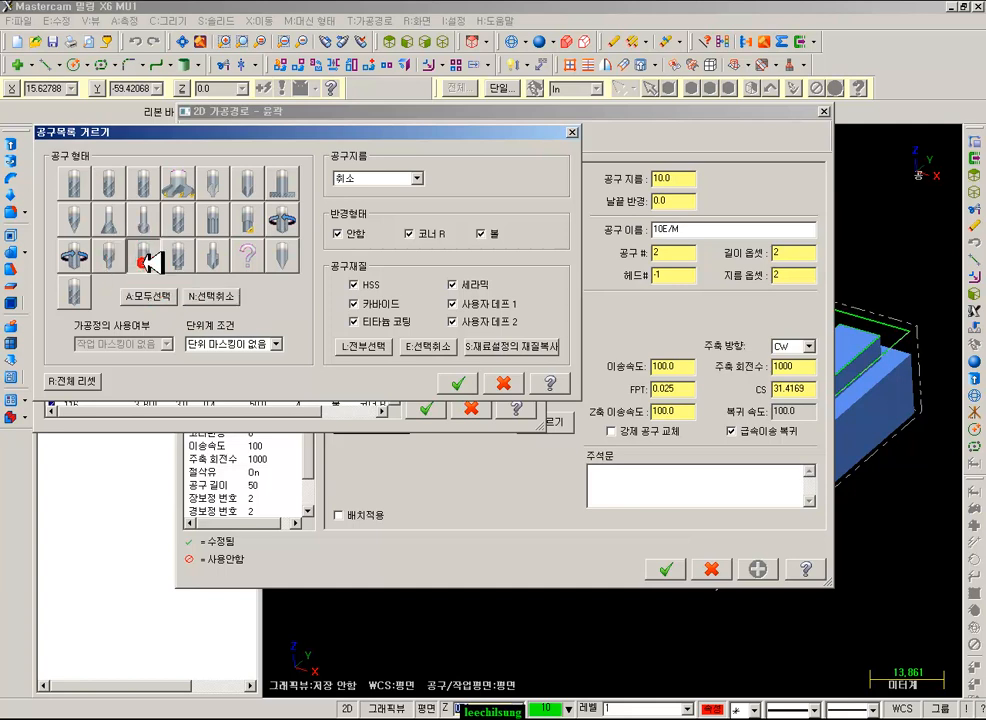
{"action": "left_click", "coordinate": [456, 383]}
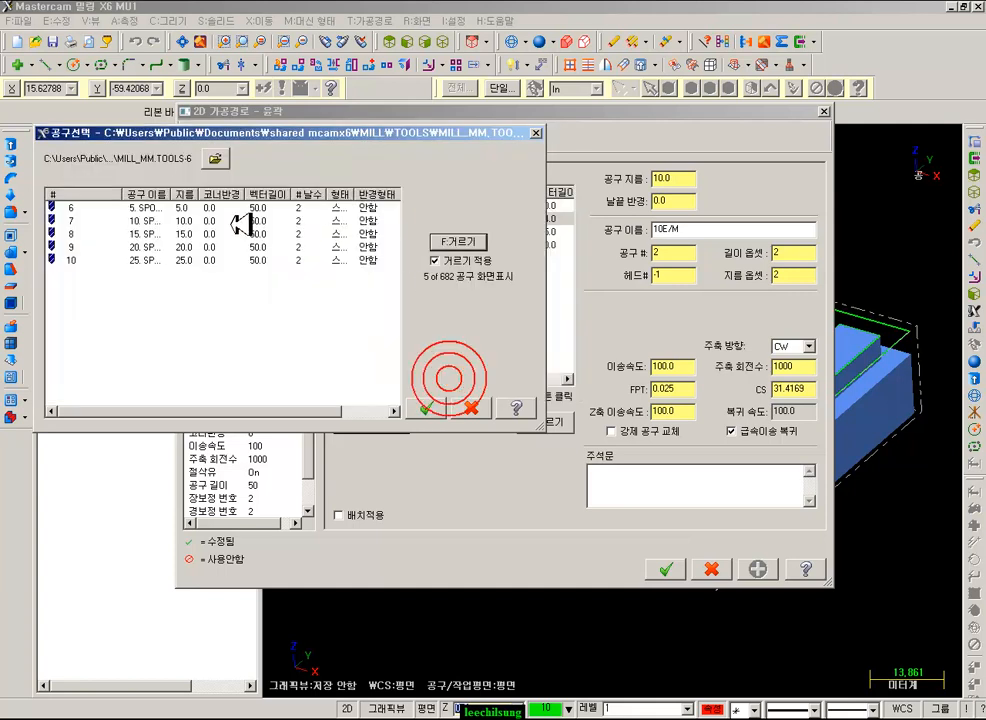
- Choose the 10 mm spot drill from the filtered library and widen the tool name column to read it
{"action": "left_click", "coordinate": [165, 208]}
{"action": "left_click", "coordinate": [172, 233]}
{"action": "left_click", "coordinate": [158, 248]}
{"action": "left_click", "coordinate": [165, 260]}
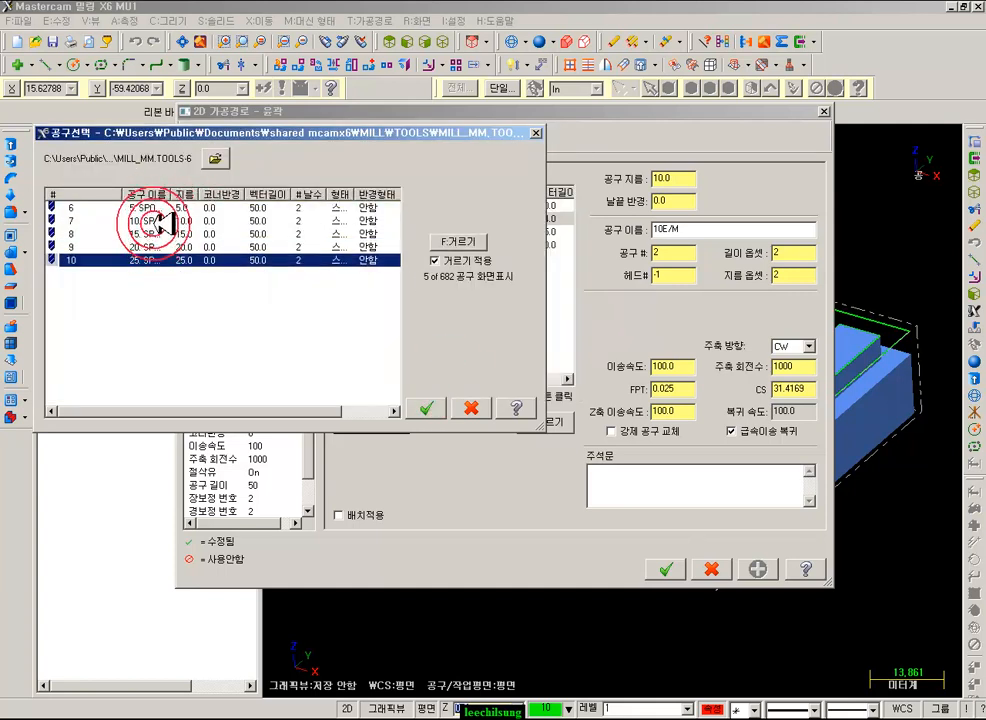
{"action": "left_click", "coordinate": [163, 220]}
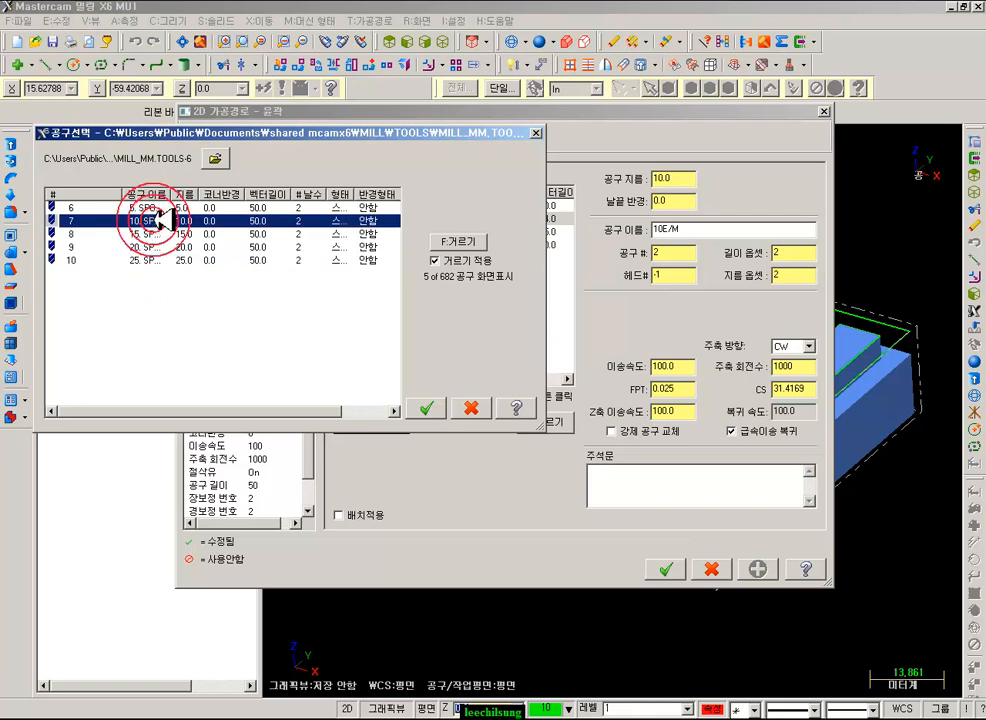
{"action": "double_click", "coordinate": [163, 220]}
{"action": "left_click", "coordinate": [382, 256]}
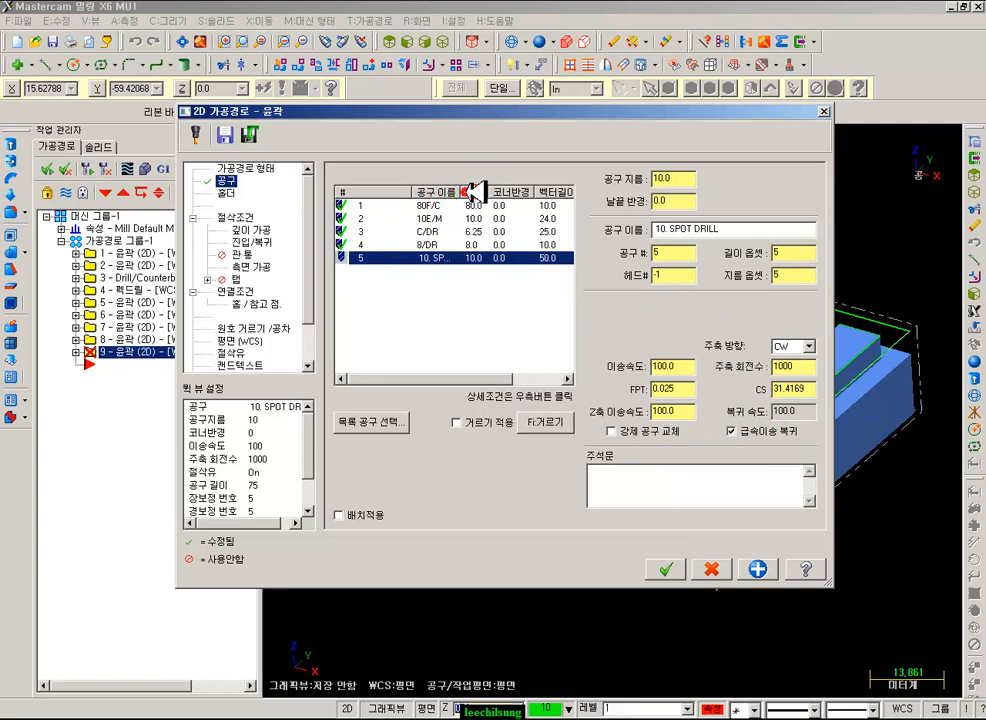
{"action": "left_click_drag", "start_coordinate": [472, 192], "coordinate": [512, 192]}
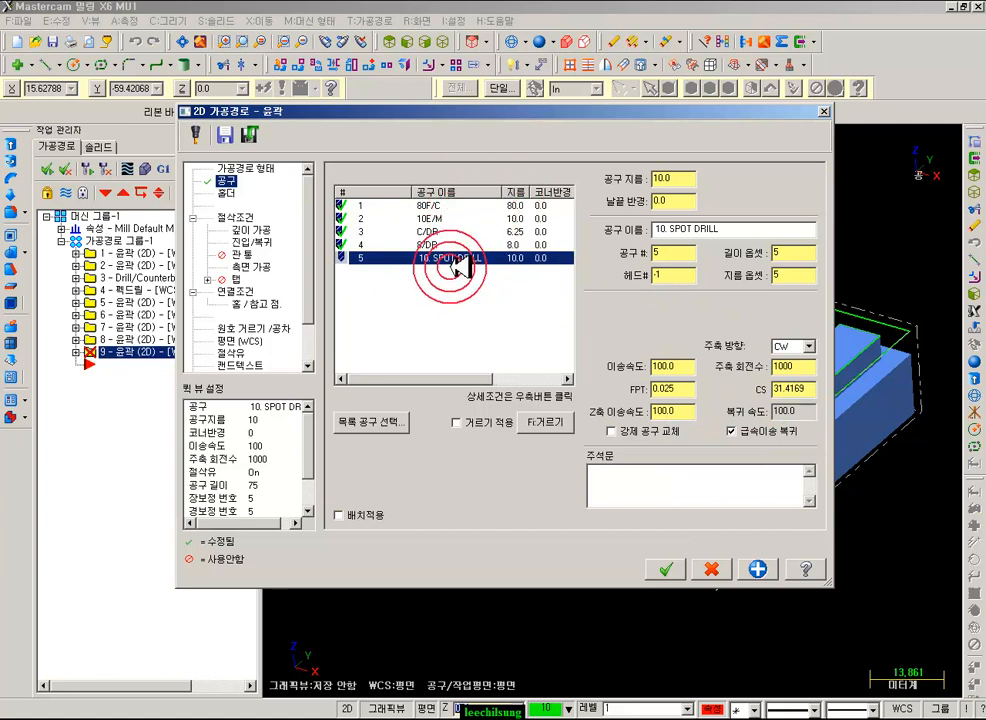
- Set the contour type to 2D chamfer with a width of 0.5 mm
{"action": "left_click", "coordinate": [250, 215]}
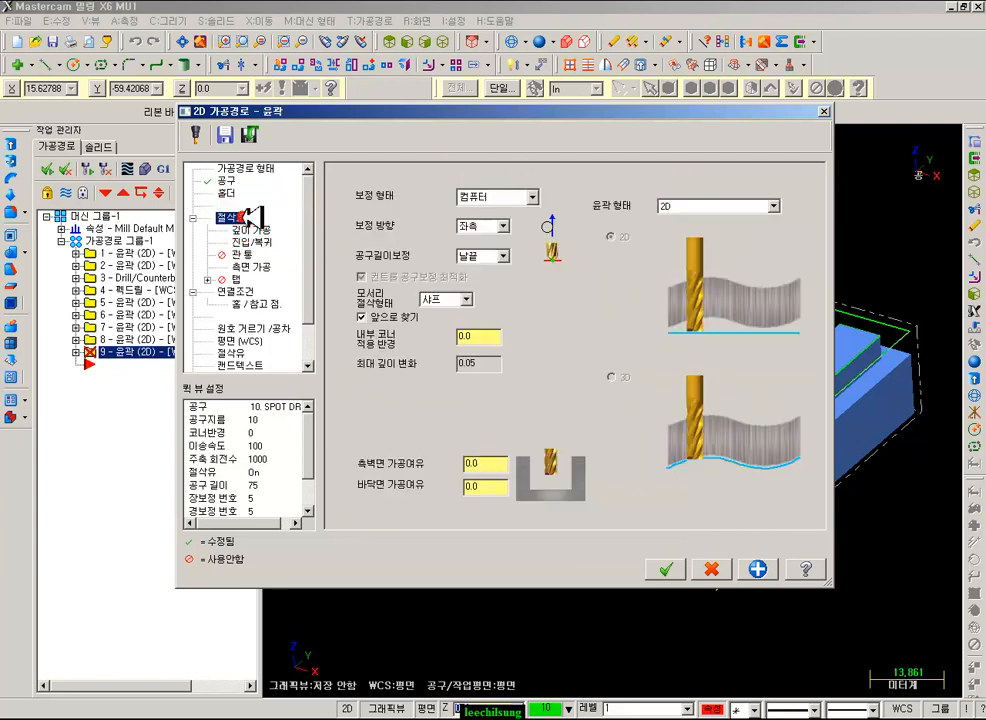
{"action": "left_click", "coordinate": [737, 205]}
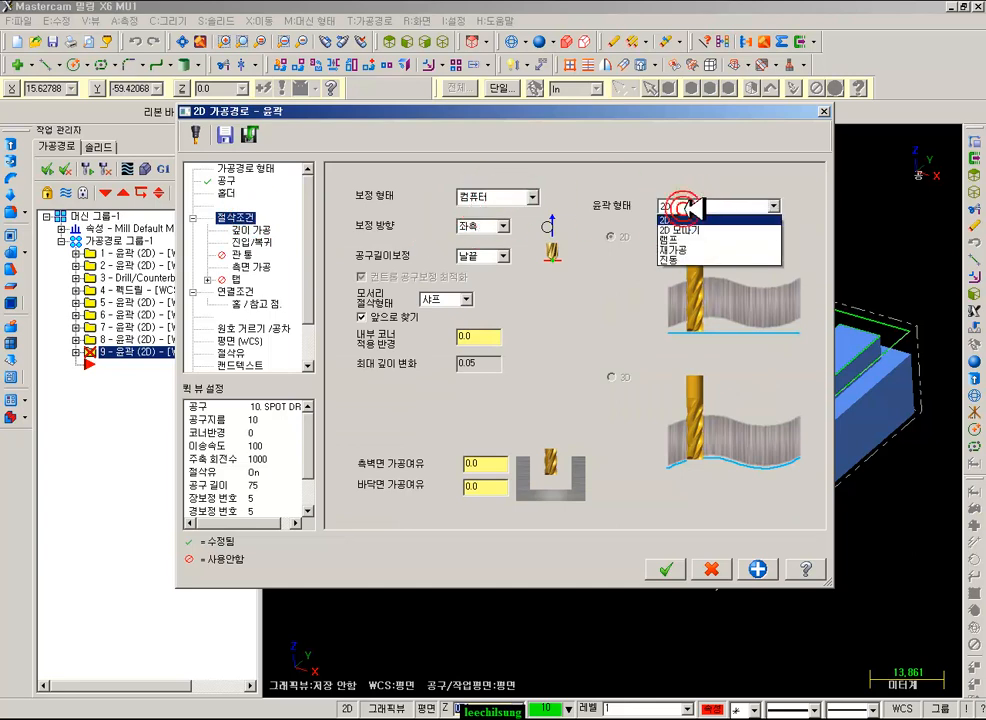
{"action": "left_click", "coordinate": [690, 229]}
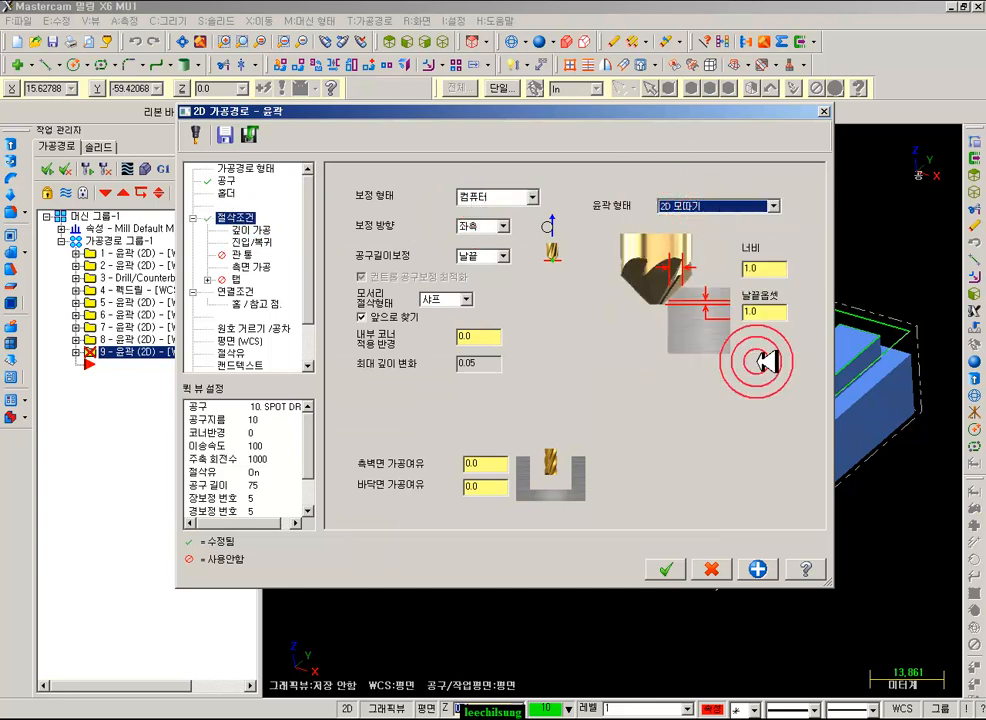
{"action": "left_click", "coordinate": [756, 269]}
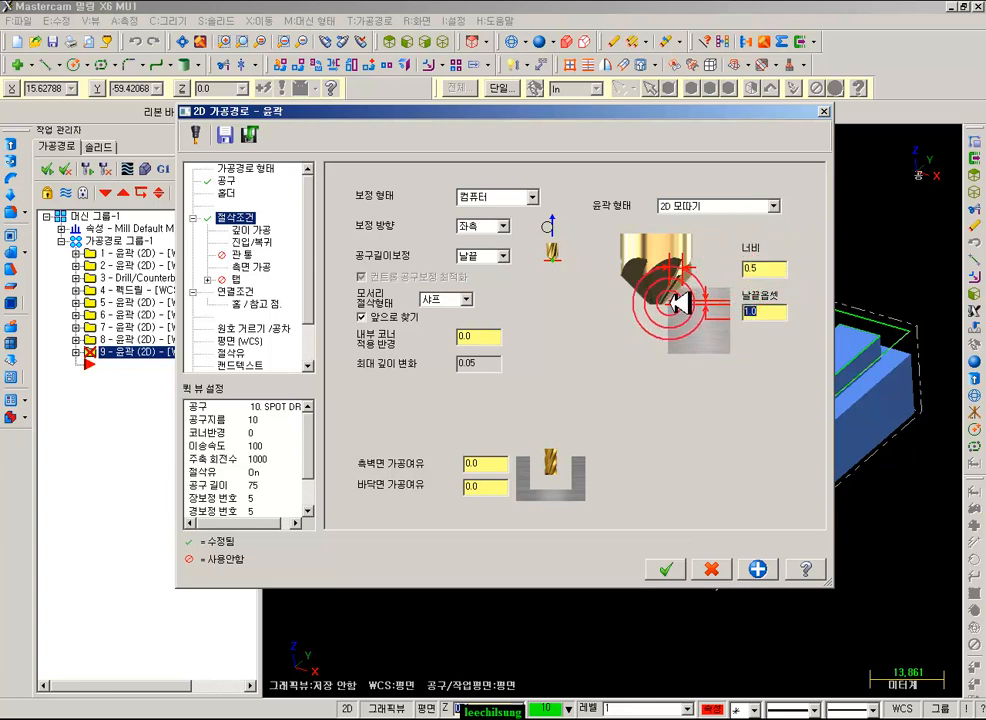
- Disable depth cuts, lead in/out and multiple side passes for the chamfer operation
{"action": "left_click", "coordinate": [250, 229]}
{"action": "left_click", "coordinate": [256, 241]}
{"action": "left_click", "coordinate": [344, 173]}
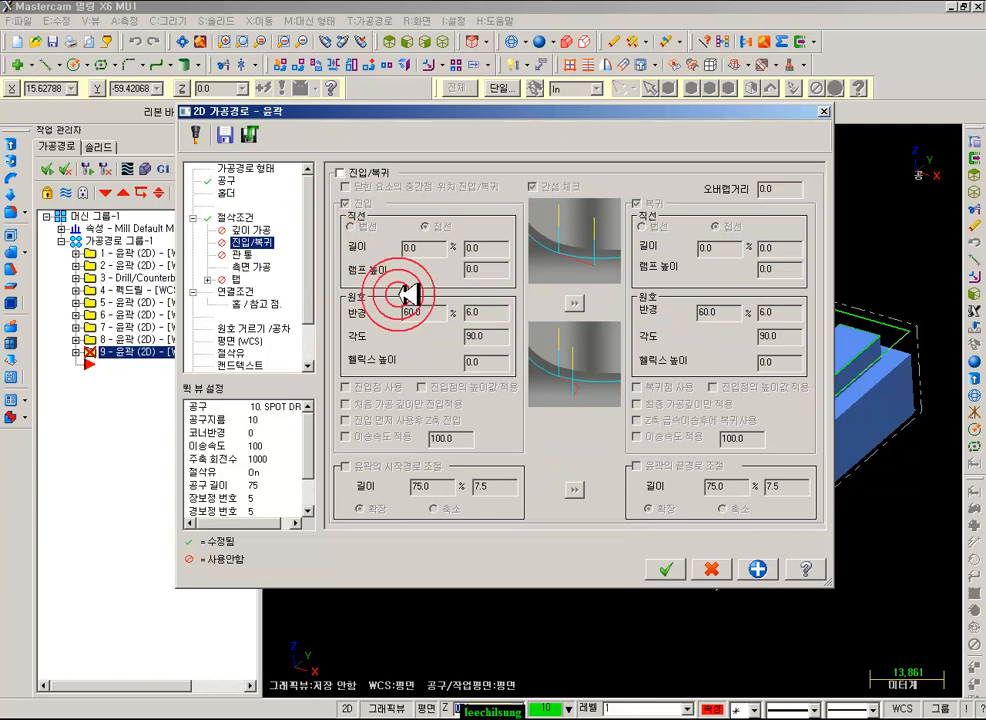
{"action": "left_click", "coordinate": [270, 267]}
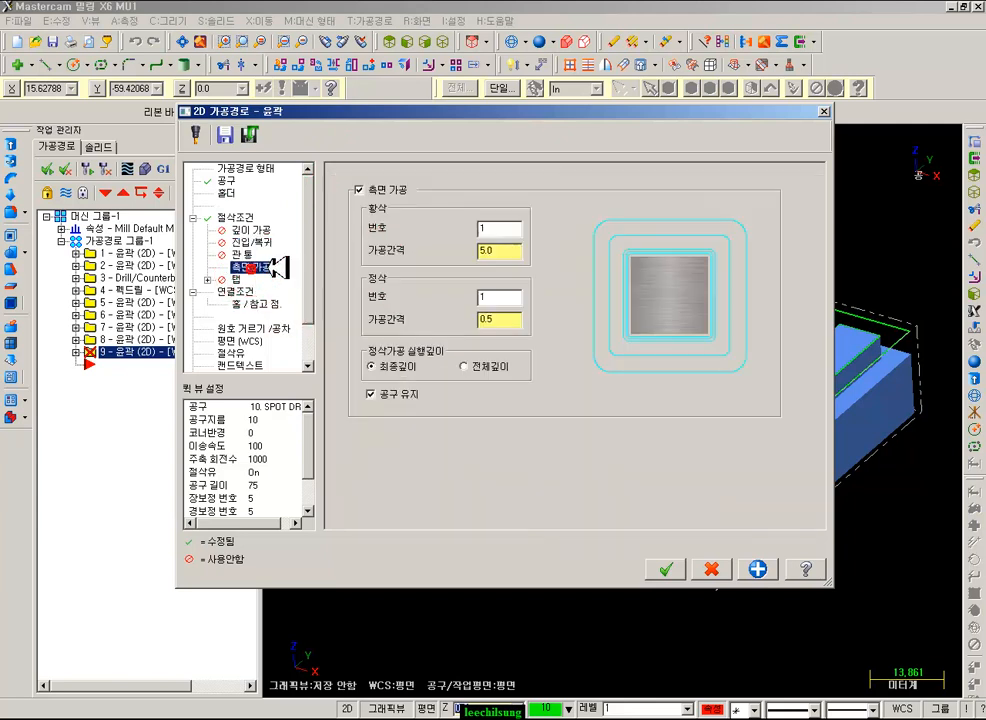
{"action": "left_click", "coordinate": [360, 190]}
- Set both the top of stock and the machining depth to absolute -5.0
{"action": "left_click", "coordinate": [255, 291]}
{"action": "left_click", "coordinate": [411, 431]}
{"action": "double_click", "coordinate": [585, 404]}
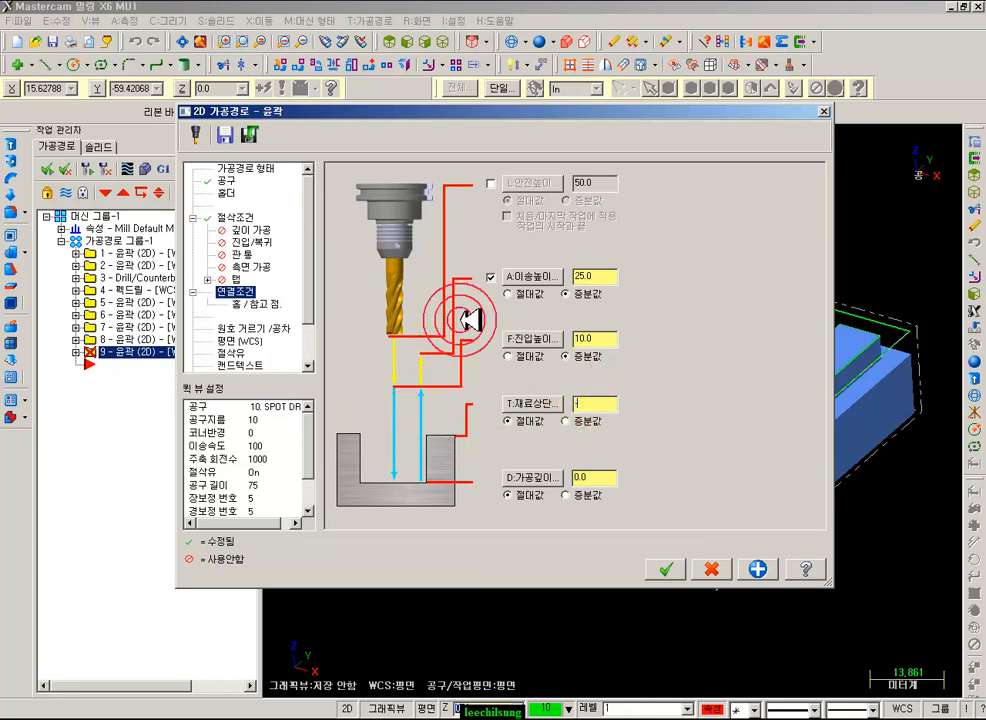
{"action": "double_click", "coordinate": [588, 472]}
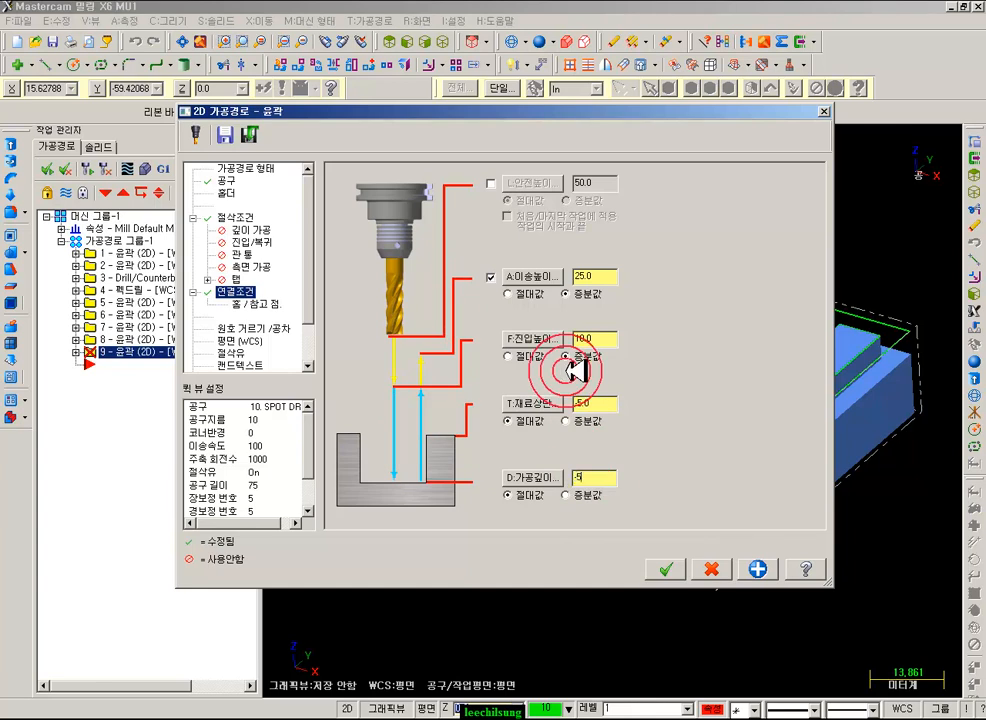
{"action": "left_click", "coordinate": [604, 404]}
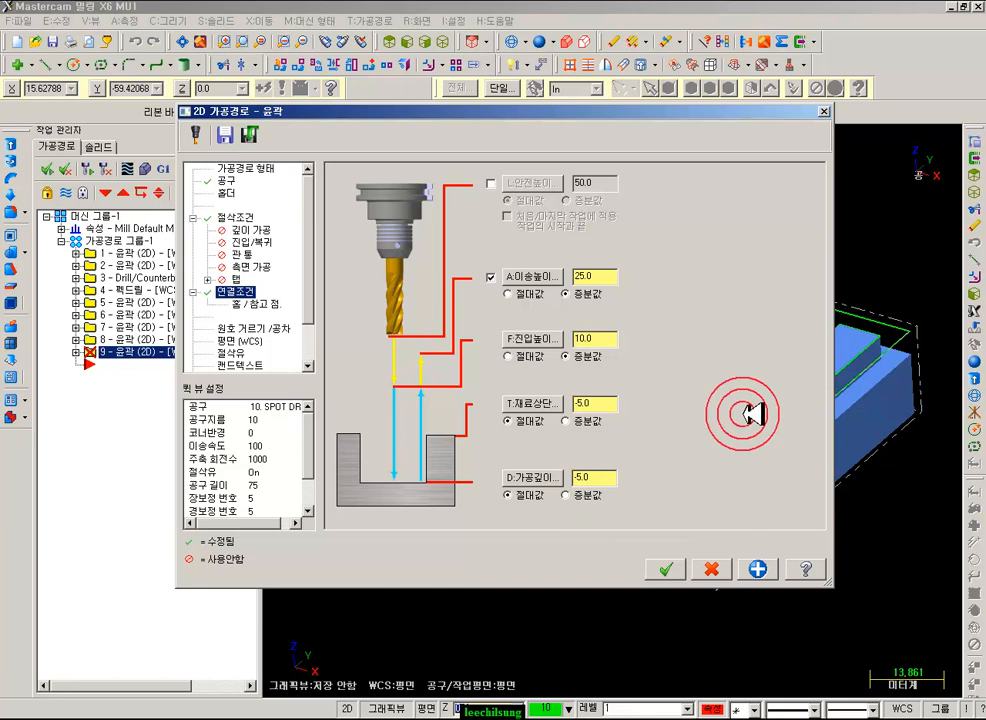
- Mark the -5 depth, chamfer width and tip offset over the cut settings with a drawing overlay, and generate the chamfer toolpath
{"action": "left_click", "coordinate": [232, 217]}
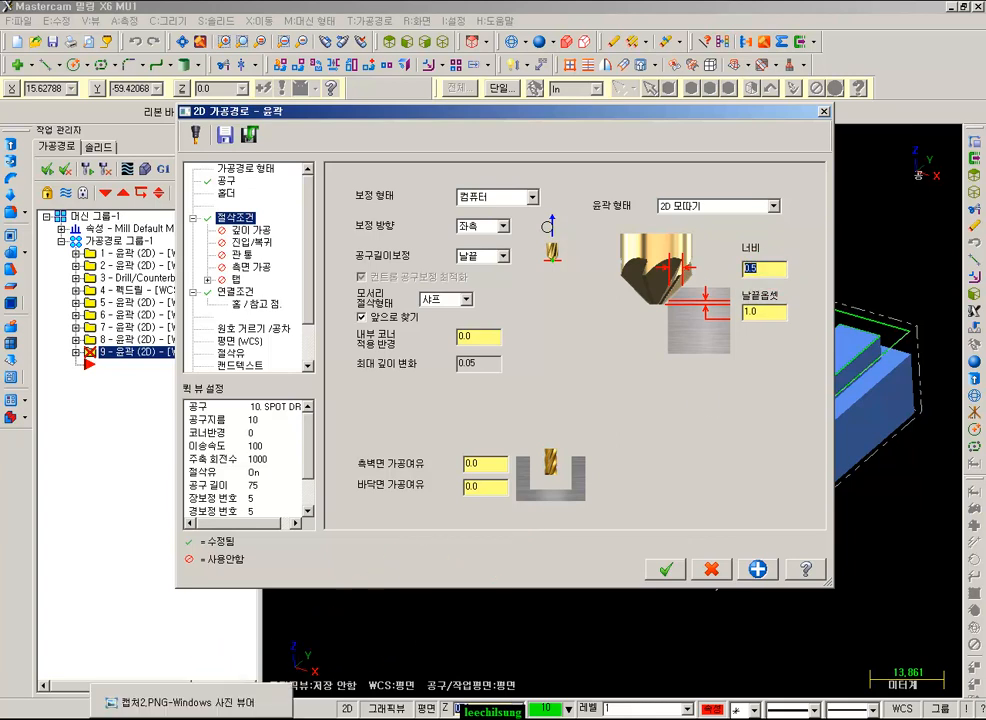
{"action": "left_click", "coordinate": [202, 715]}
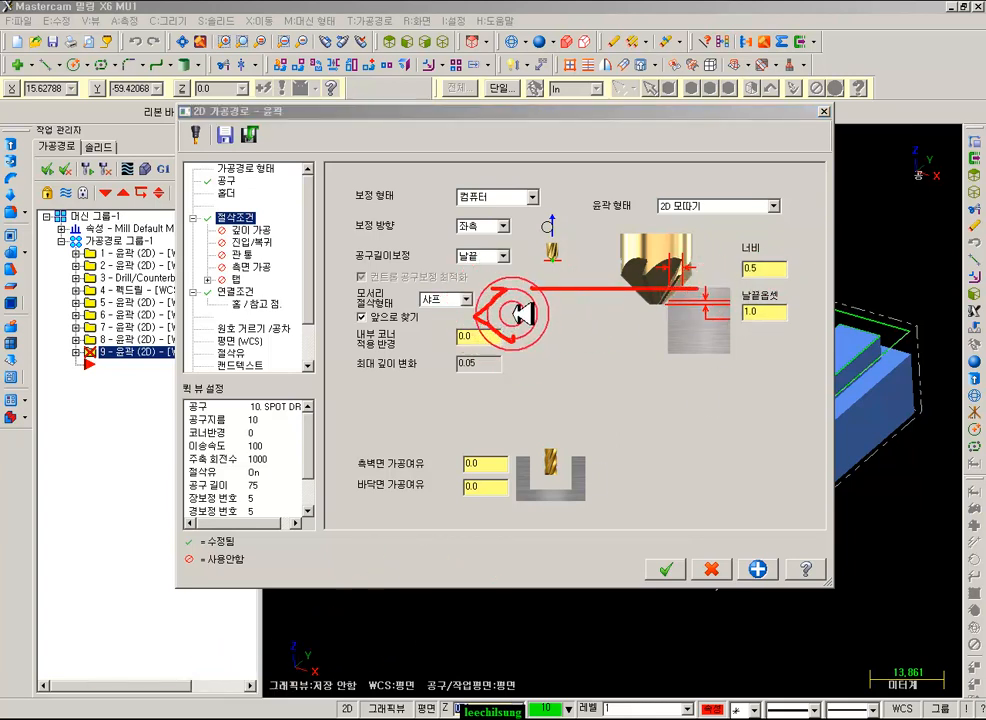
{"action": "left_click_drag", "start_coordinate": [547, 370], "coordinate": [565, 286]}
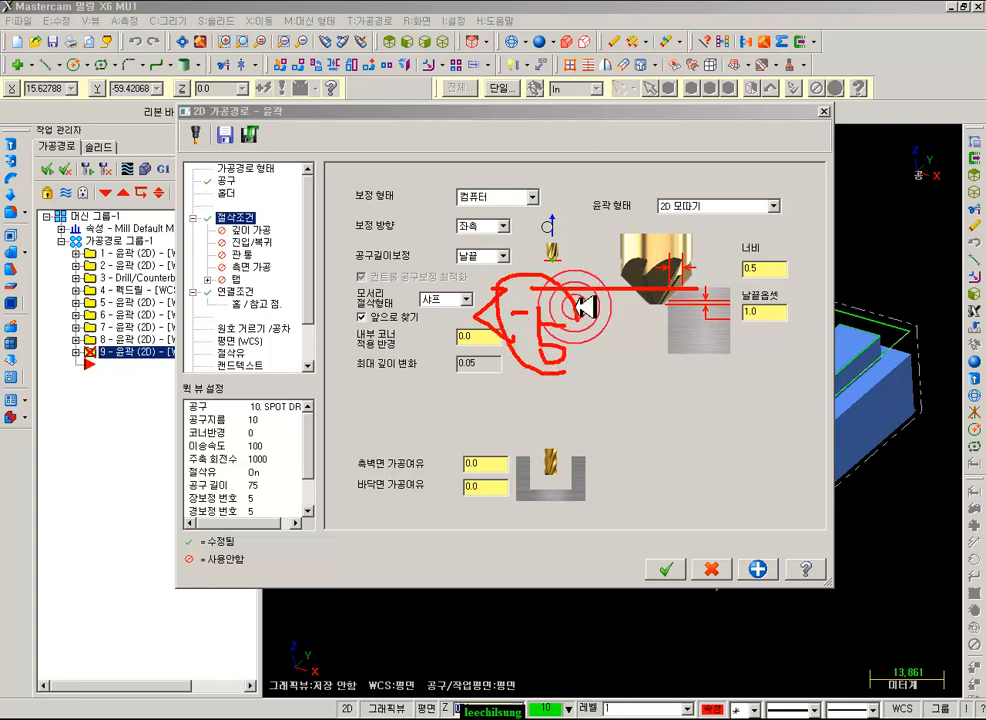
{"action": "left_click_drag", "start_coordinate": [745, 272], "coordinate": [742, 262]}
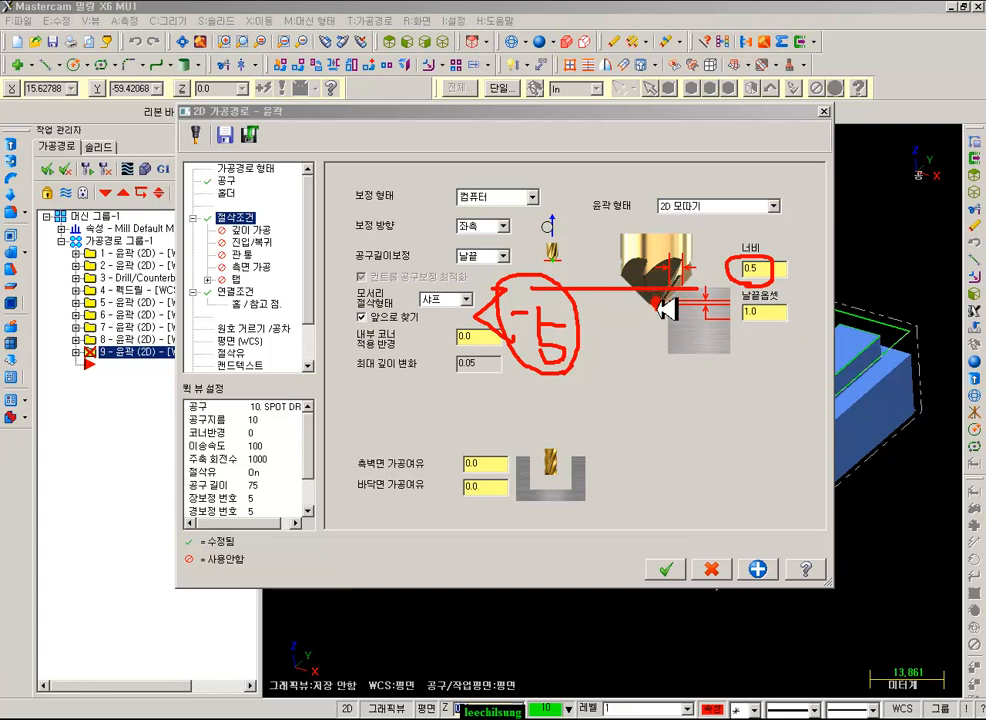
{"action": "left_click_drag", "start_coordinate": [795, 305], "coordinate": [745, 322]}
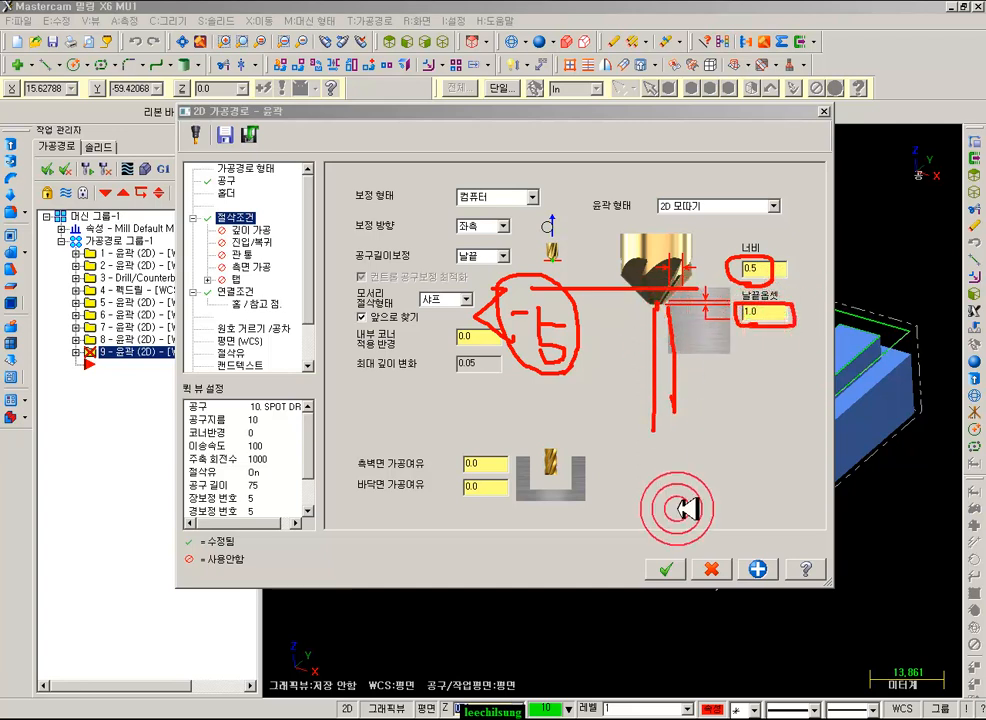
{"action": "right_click", "coordinate": [778, 423]}
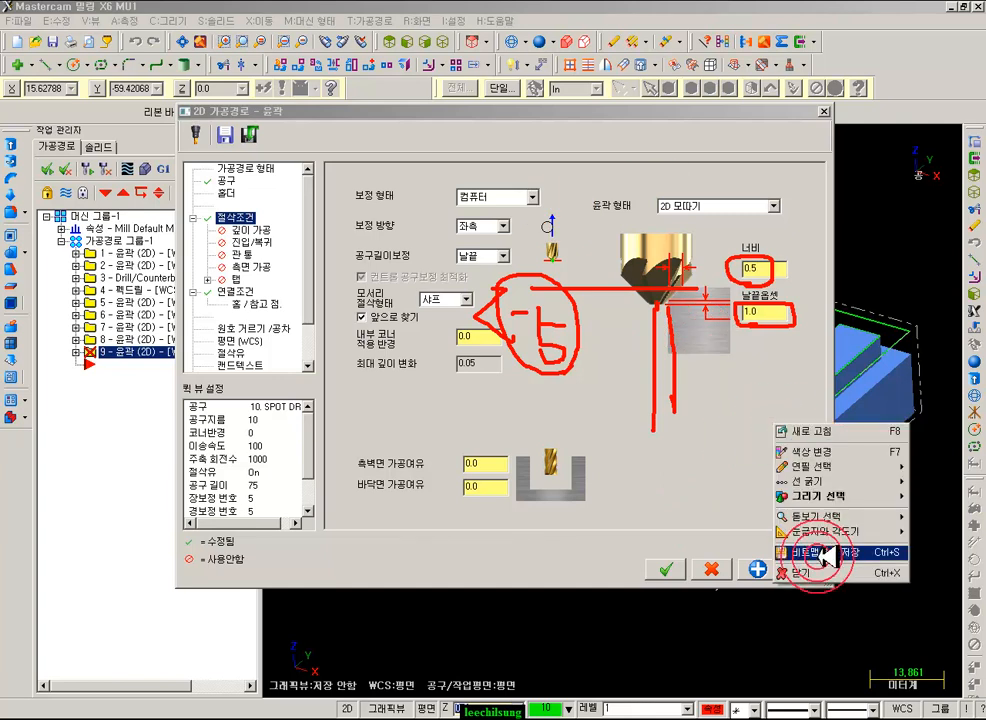
{"action": "left_click", "coordinate": [802, 572]}
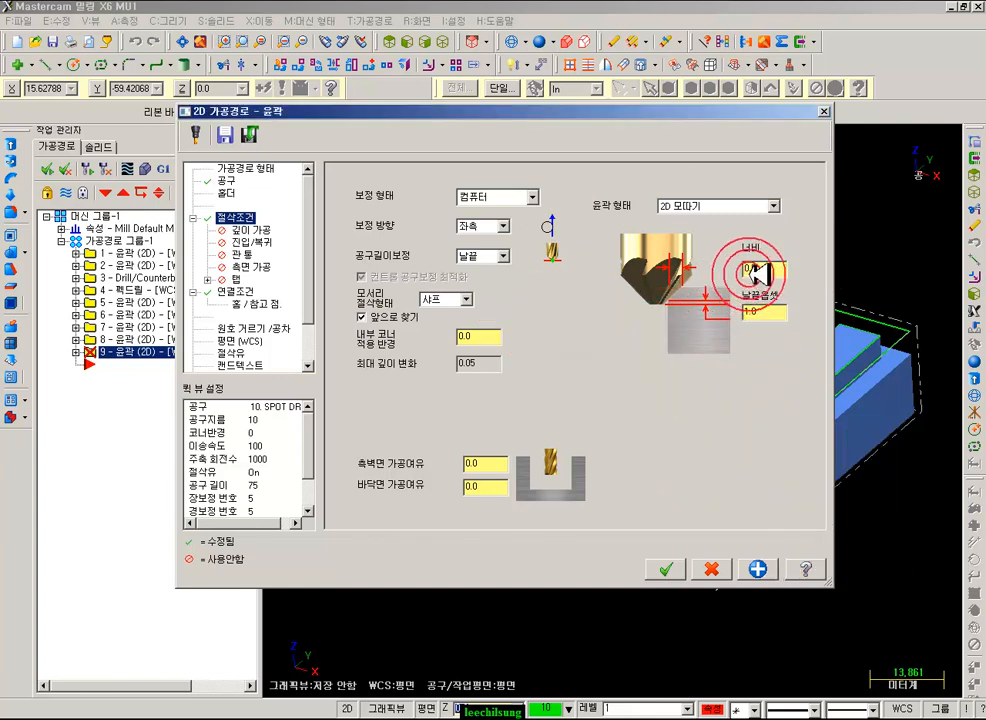
{"action": "left_click", "coordinate": [668, 569]}
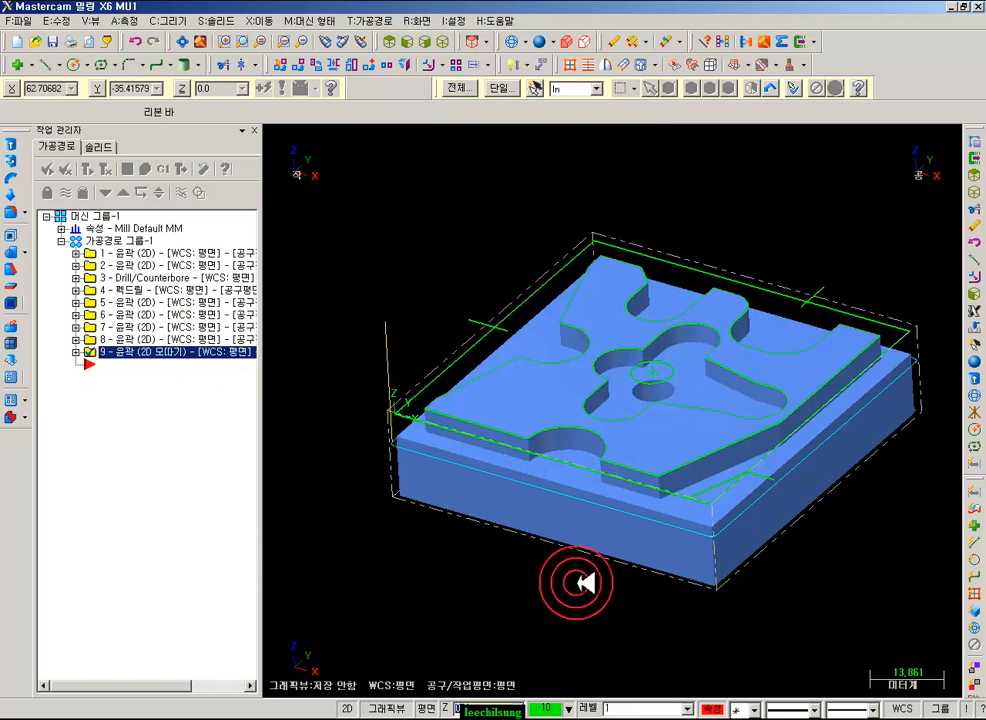
- Backplot the 2D chamfer operation to its plunge position and examine the tool tip against the base block's edge in front view
{"action": "left_click", "coordinate": [75, 352]}
{"action": "key", "text": "alt+t"}
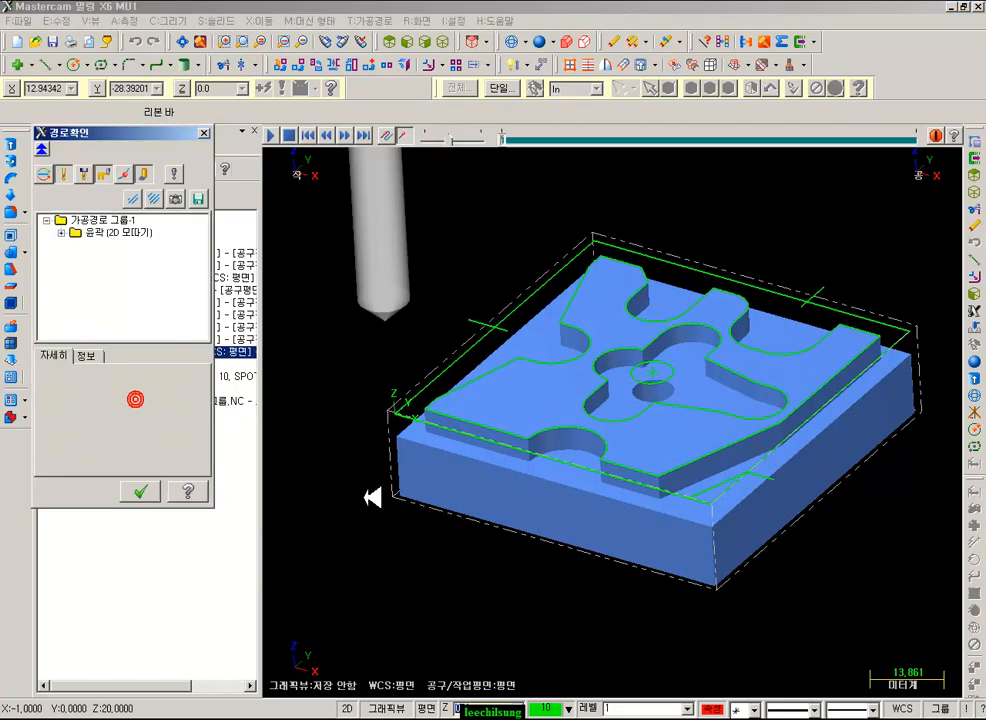
{"action": "key", "text": "s"}
{"action": "key", "text": "s"}
{"action": "key", "text": "s"}
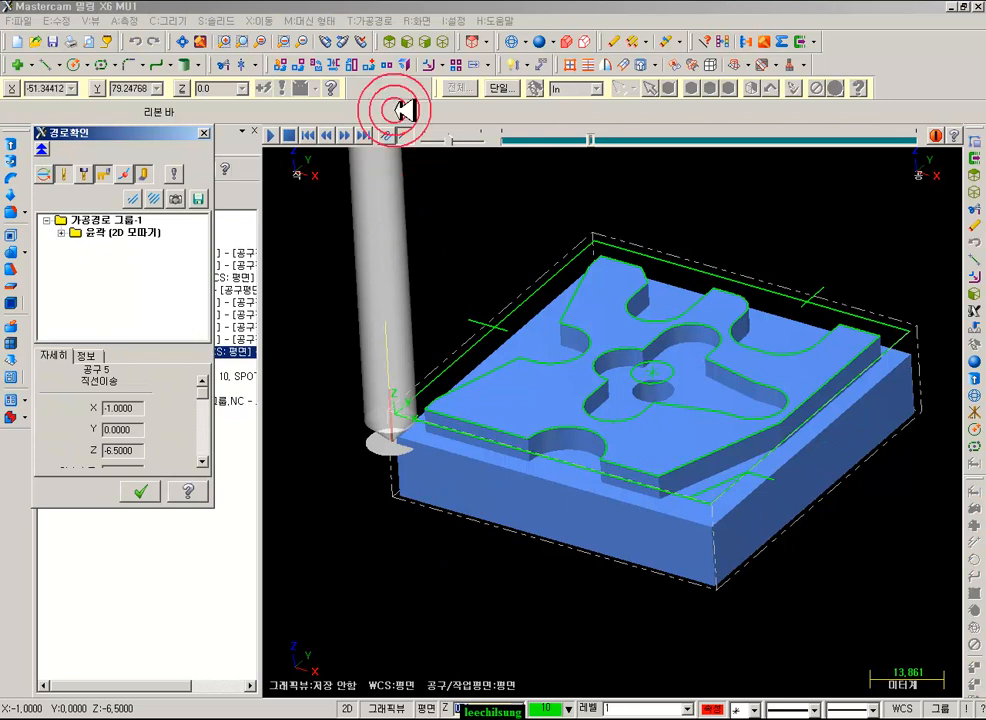
{"action": "left_click", "coordinate": [416, 41]}
{"action": "scroll", "coordinate": [827, 451], "scroll_direction": "down", "scroll_amount": 3}
{"action": "scroll", "coordinate": [478, 421], "scroll_direction": "up", "scroll_amount": 10}
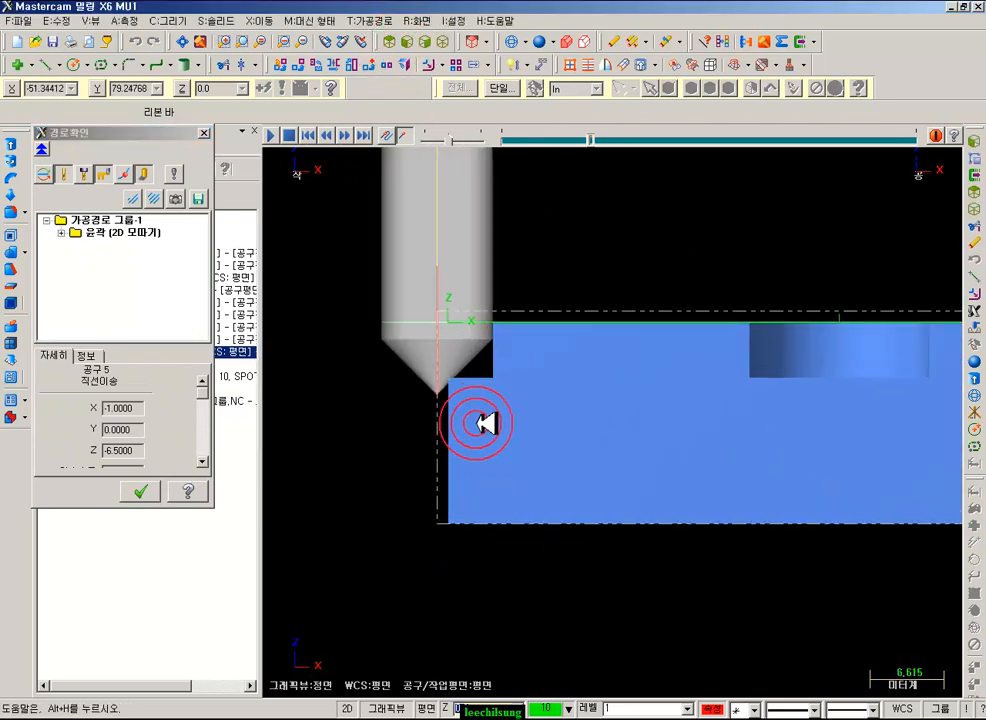
{"action": "scroll", "coordinate": [440, 445], "scroll_direction": "up", "scroll_amount": 8}
{"action": "scroll", "coordinate": [625, 345], "scroll_direction": "down", "scroll_amount": 2}
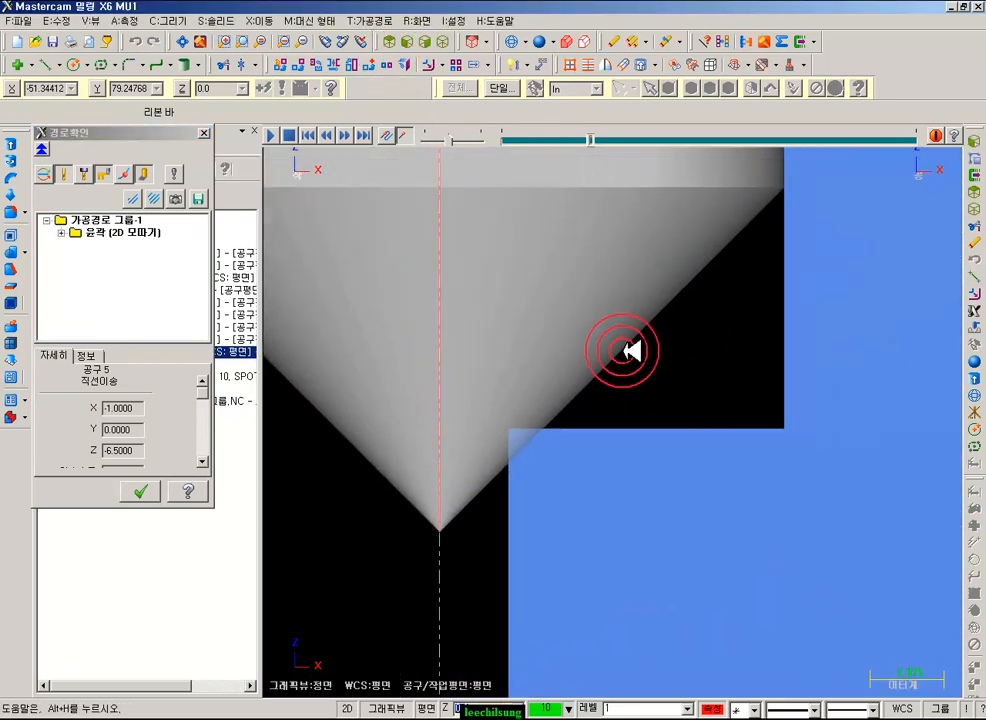
- Mark the 0.5 chamfer area and the tip offset of 1 beside the block edge with the drawing overlay
{"action": "left_click", "coordinate": [541, 459]}
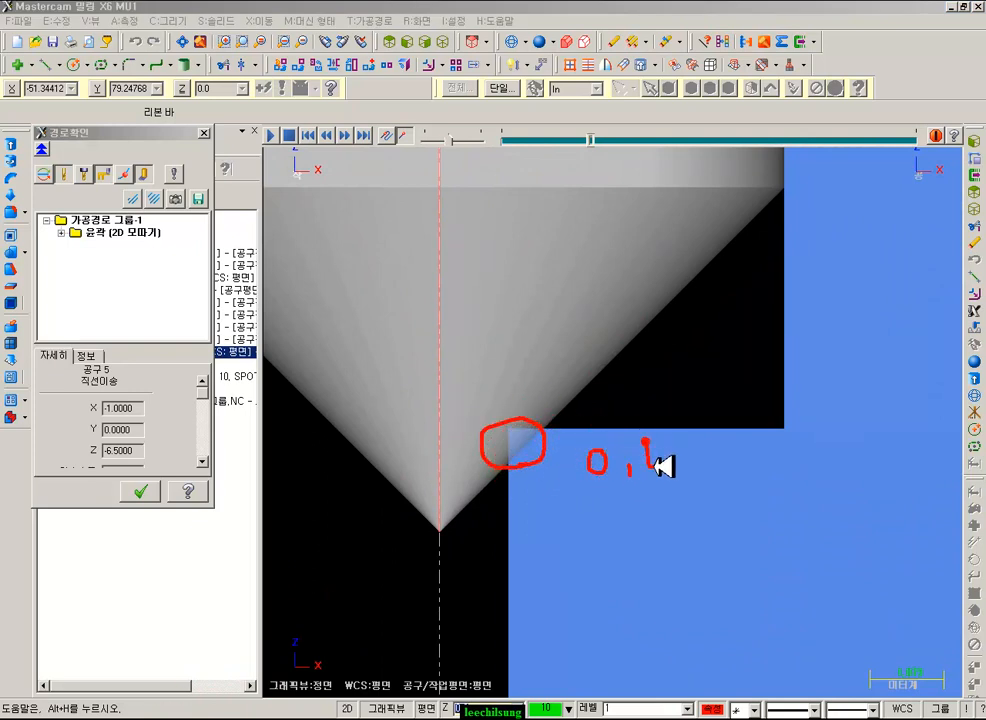
{"action": "mouse_move", "coordinate": [440, 531]}
{"action": "left_mouse_down"}
{"action": "mouse_move", "coordinate": [518, 574]}
{"action": "mouse_move", "coordinate": [446, 586]}
{"action": "left_mouse_up"}
{"action": "left_click_drag", "start_coordinate": [480, 524], "coordinate": [490, 546]}
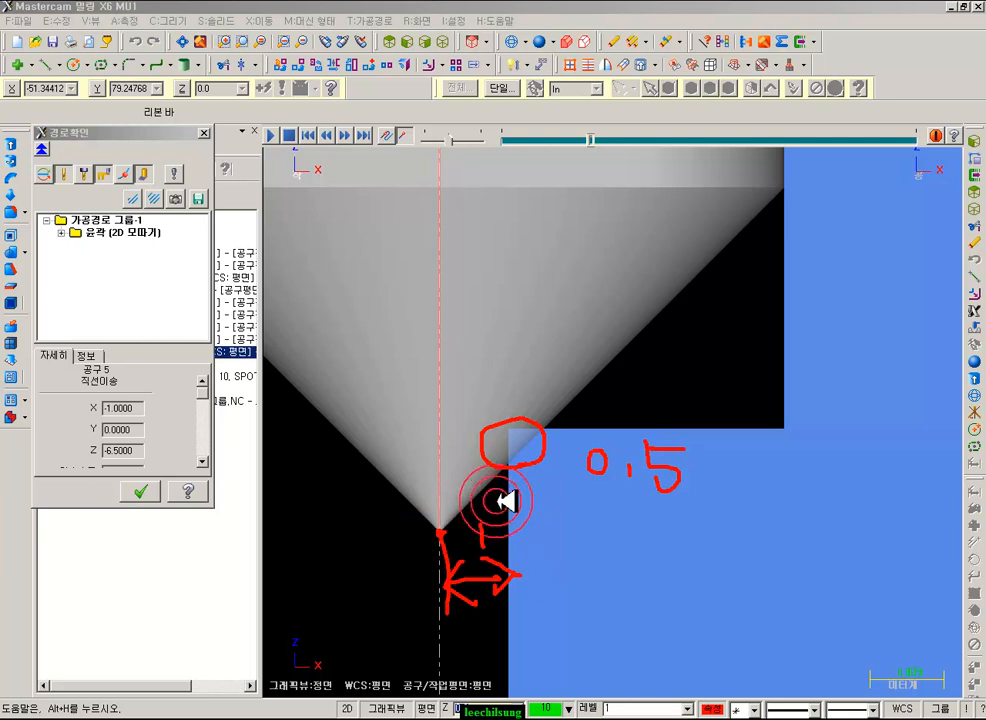
{"action": "left_click_drag", "start_coordinate": [514, 700], "coordinate": [522, 458]}
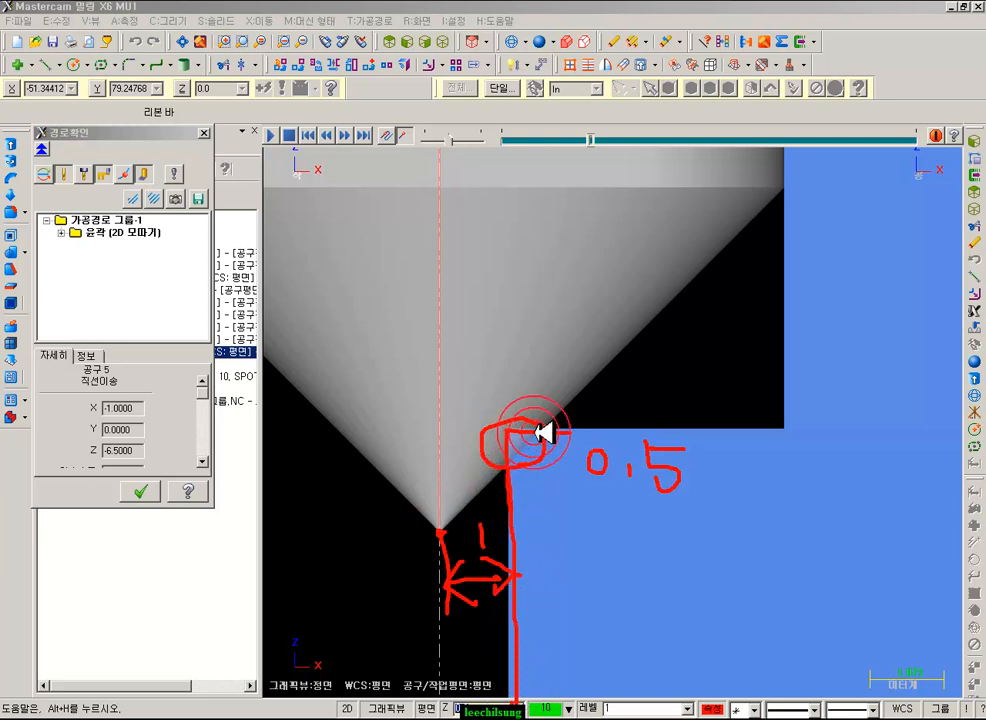
{"action": "mouse_move", "coordinate": [485, 632]}
{"action": "left_mouse_down"}
{"action": "mouse_move", "coordinate": [548, 586]}
{"action": "mouse_move", "coordinate": [451, 632]}
{"action": "mouse_move", "coordinate": [462, 577]}
{"action": "mouse_move", "coordinate": [482, 548]}
{"action": "left_mouse_up"}
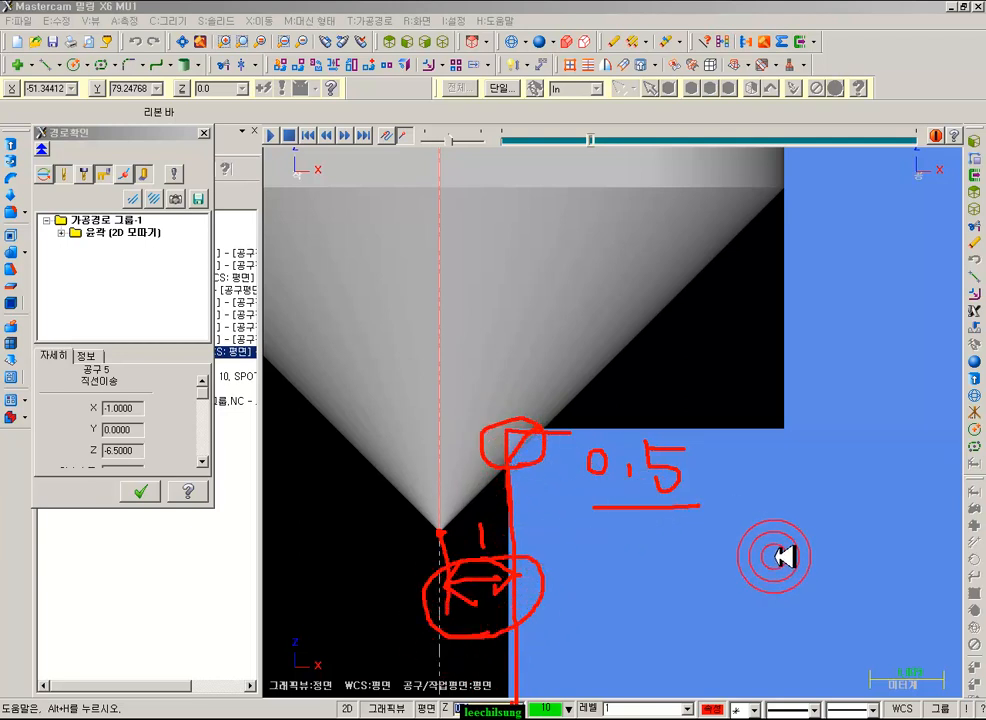
{"action": "right_click", "coordinate": [524, 515]}
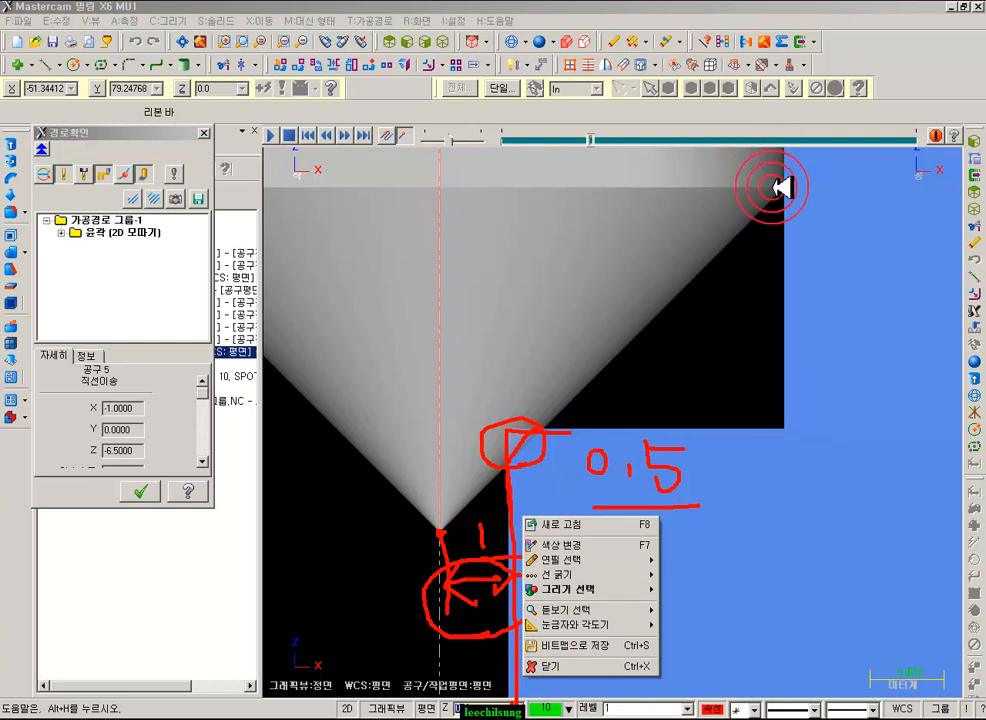
{"action": "left_click", "coordinate": [154, 705]}
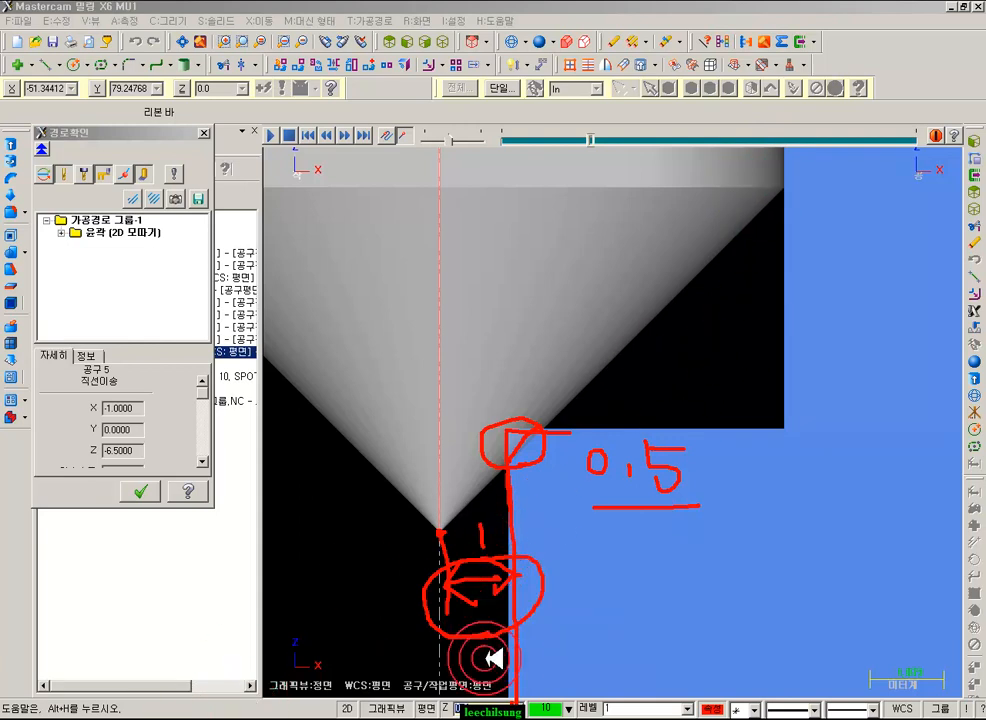
- Sketch shifting the tool outward from offset 1 to 2 and circle the upper wall clearance, closing the overlay and backplot when done
{"action": "left_click_drag", "start_coordinate": [332, 666], "coordinate": [384, 685]}
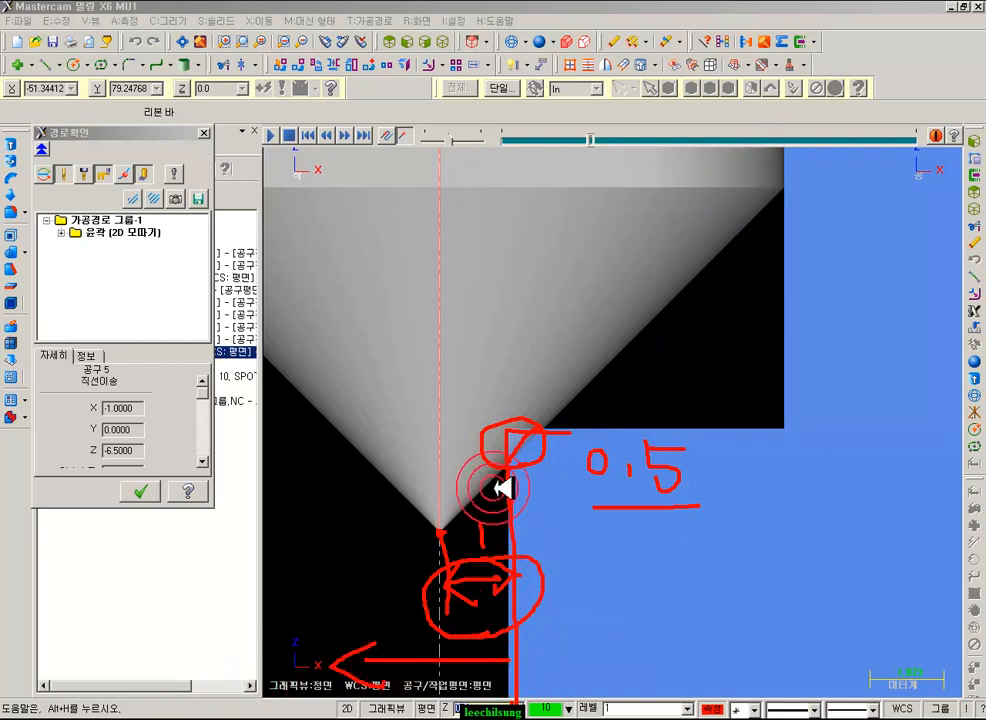
{"action": "mouse_move", "coordinate": [500, 481]}
{"action": "left_mouse_down"}
{"action": "mouse_move", "coordinate": [411, 535]}
{"action": "mouse_move", "coordinate": [381, 585]}
{"action": "mouse_move", "coordinate": [194, 330]}
{"action": "mouse_move", "coordinate": [130, 200]}
{"action": "left_mouse_up"}
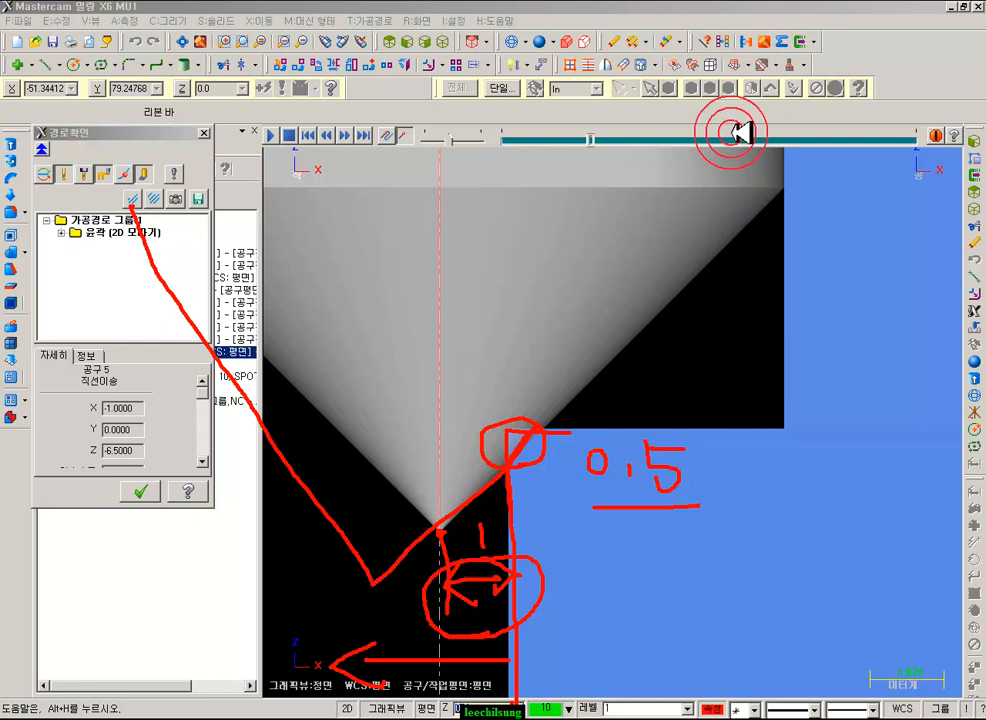
{"action": "left_click_drag", "start_coordinate": [645, 321], "coordinate": [590, 388]}
{"action": "left_click_drag", "start_coordinate": [765, 152], "coordinate": [778, 228]}
{"action": "mouse_move", "coordinate": [449, 691]}
{"action": "left_mouse_down"}
{"action": "mouse_move", "coordinate": [387, 685]}
{"action": "mouse_move", "coordinate": [474, 678]}
{"action": "left_mouse_up"}
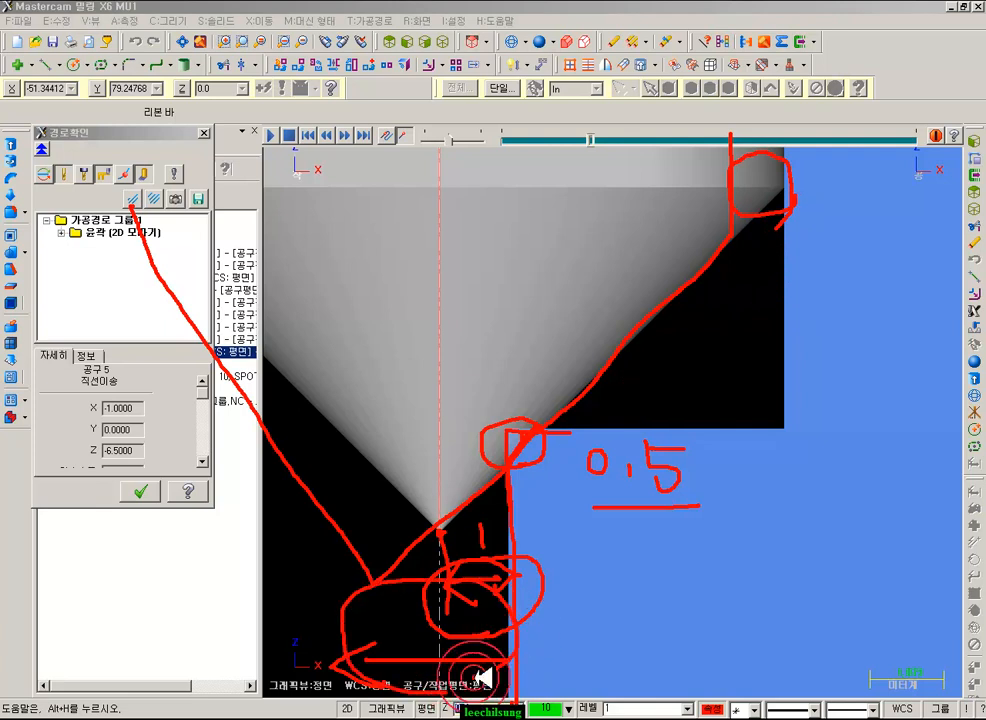
{"action": "left_click_drag", "start_coordinate": [563, 576], "coordinate": [560, 624]}
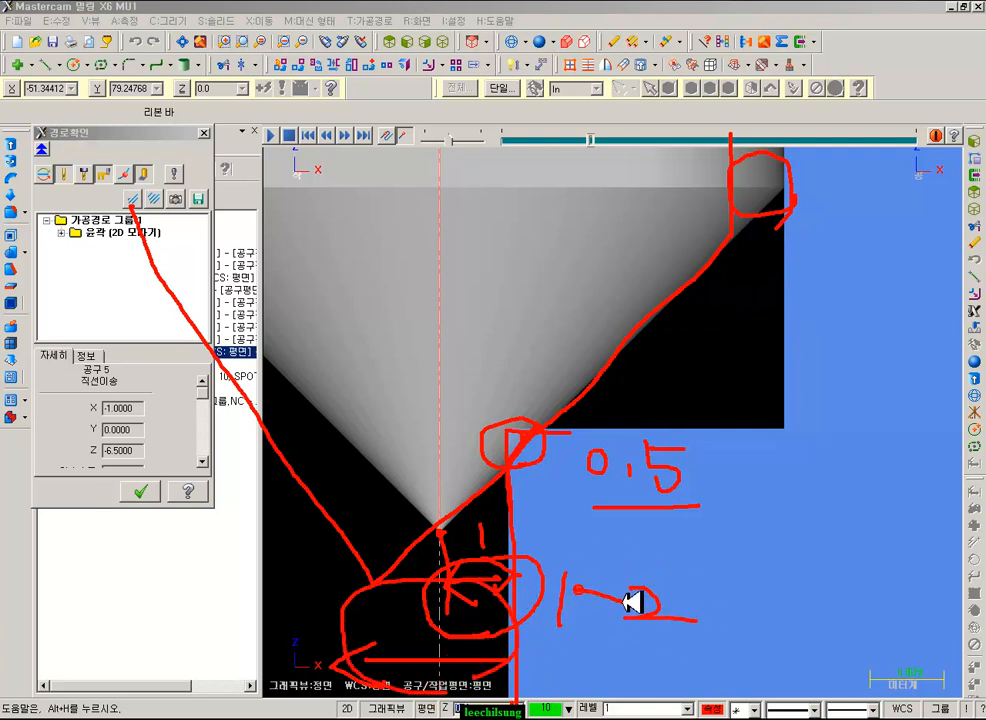
{"action": "left_click", "coordinate": [453, 660]}
{"action": "left_click", "coordinate": [358, 644]}
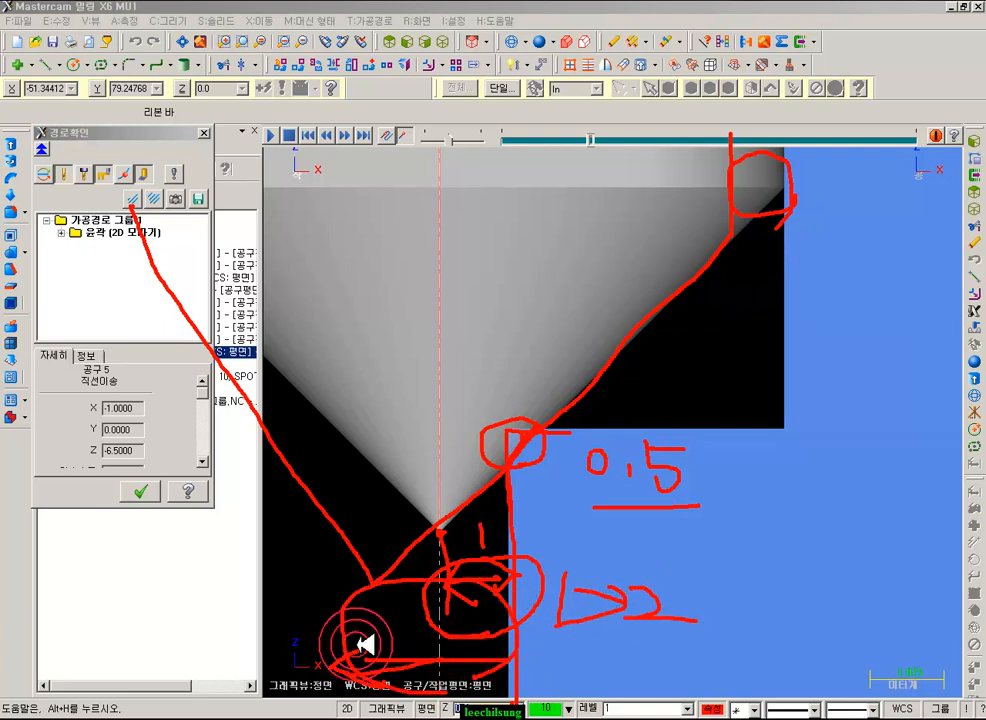
{"action": "left_click_drag", "start_coordinate": [806, 249], "coordinate": [731, 254]}
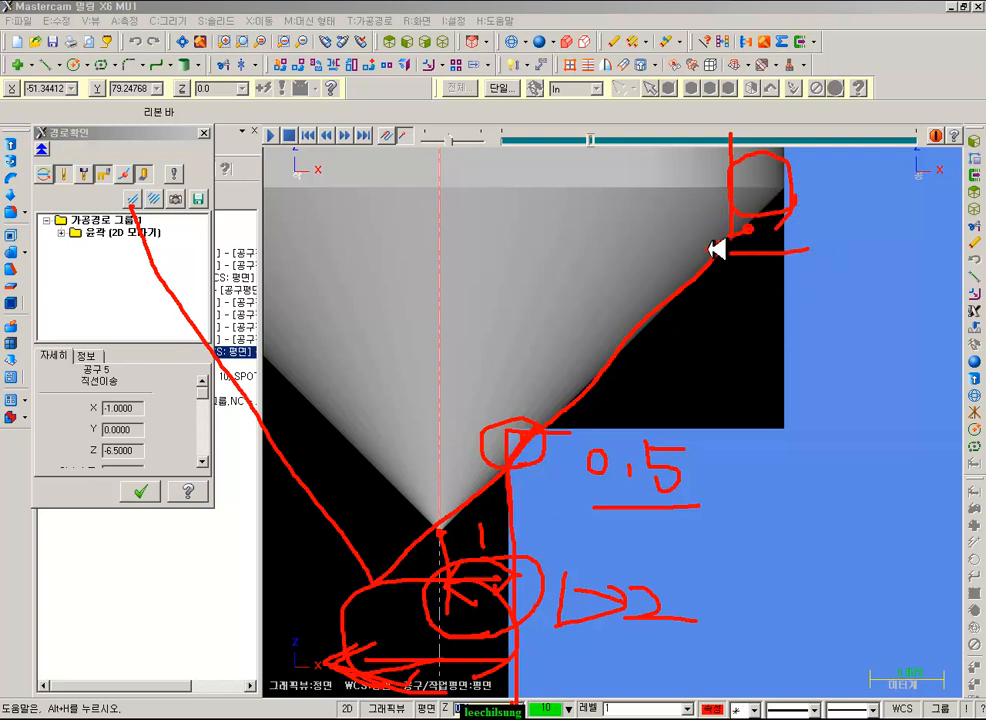
{"action": "left_click", "coordinate": [800, 159]}
{"action": "mouse_move", "coordinate": [768, 85]}
{"action": "left_mouse_down"}
{"action": "mouse_move", "coordinate": [750, 92]}
{"action": "mouse_move", "coordinate": [834, 151]}
{"action": "left_mouse_up"}
{"action": "right_click", "coordinate": [874, 289]}
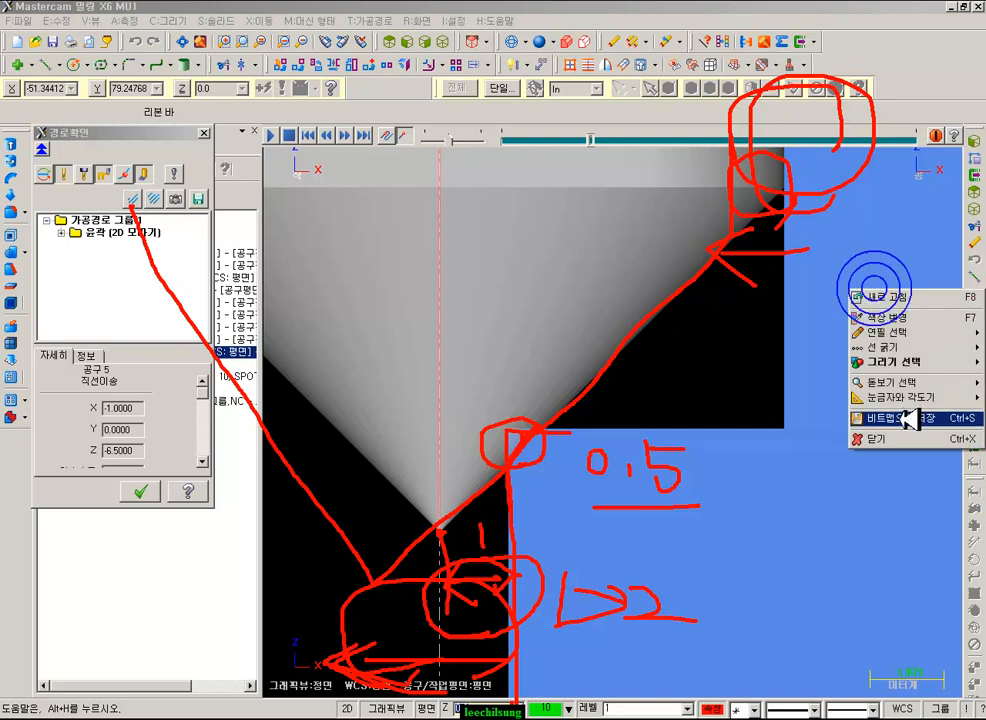
{"action": "left_click", "coordinate": [900, 438]}
{"action": "left_click", "coordinate": [135, 490]}
- Set the 2D chamfer operation's tip offset to 2.0 and regenerate its toolpath
{"action": "left_click", "coordinate": [122, 366]}
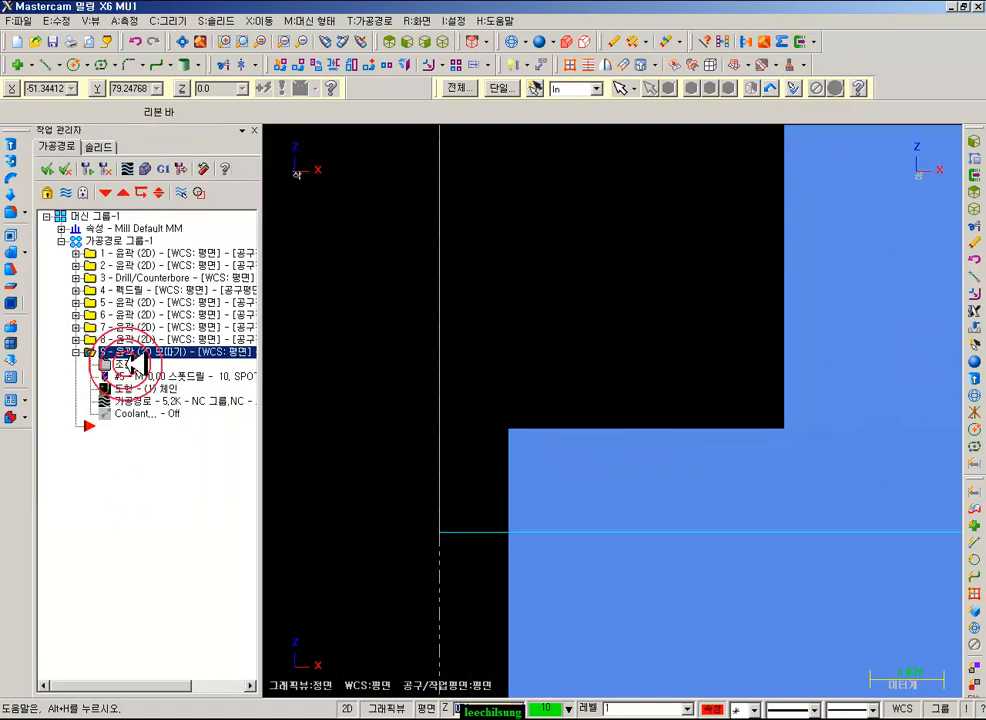
{"action": "left_click", "coordinate": [787, 283]}
{"action": "left_click_drag", "start_coordinate": [775, 313], "coordinate": [660, 330]}
{"action": "type", "text": "2"}
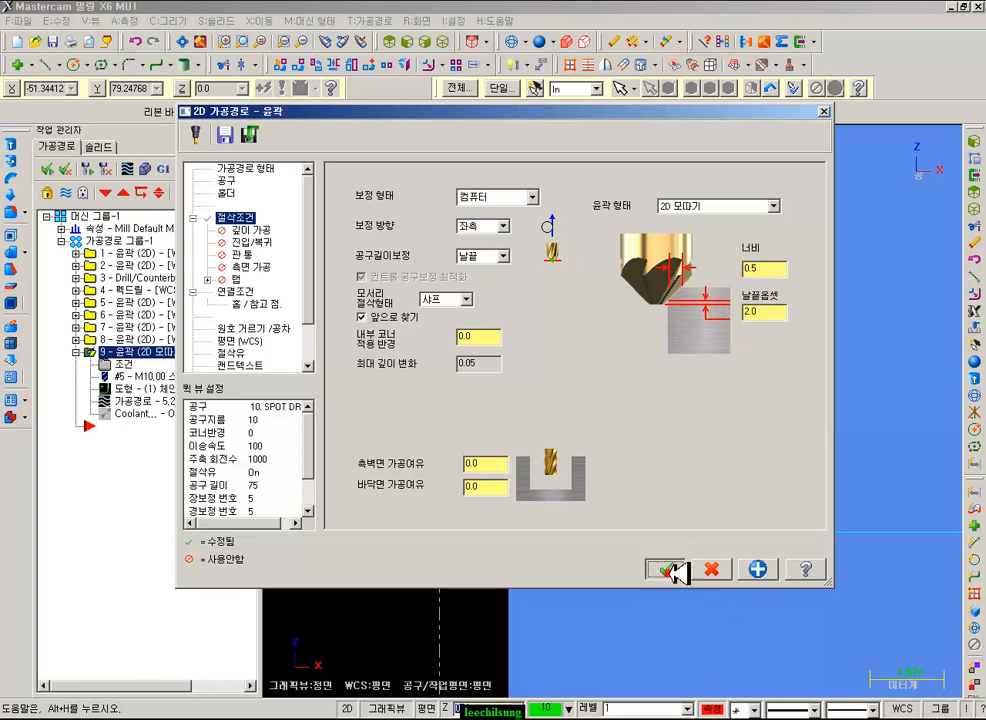
{"action": "left_click", "coordinate": [668, 571]}
{"action": "left_click", "coordinate": [87, 168]}
- Backplot the regenerated chamfer toolpath to its plunge position and inspect the tool's clearance from the upper wall
{"action": "left_click", "coordinate": [162, 393]}
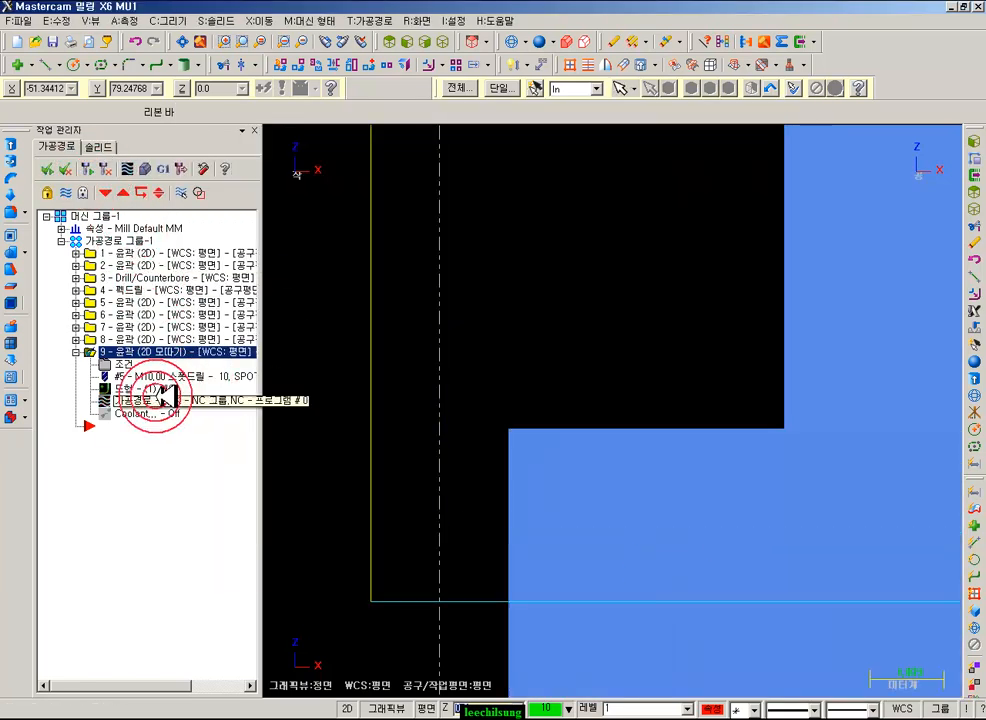
{"action": "left_click", "coordinate": [147, 401]}
{"action": "key", "text": "s"}
{"action": "key", "text": "s"}
{"action": "key", "text": "s"}
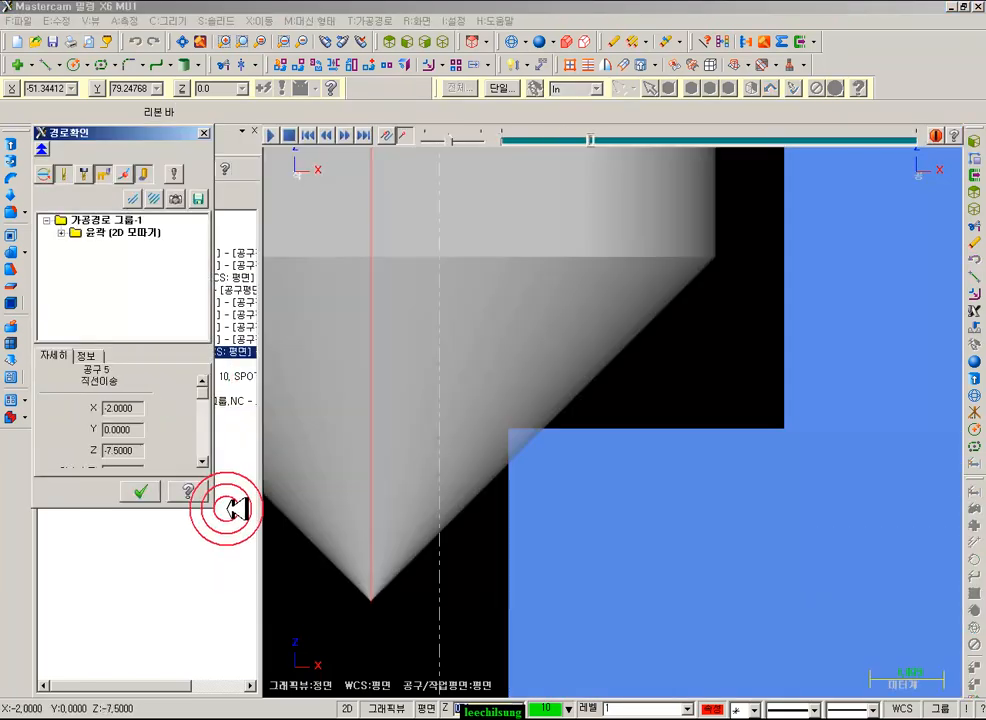
{"action": "scroll", "coordinate": [759, 508], "scroll_direction": "down", "scroll_amount": 1}
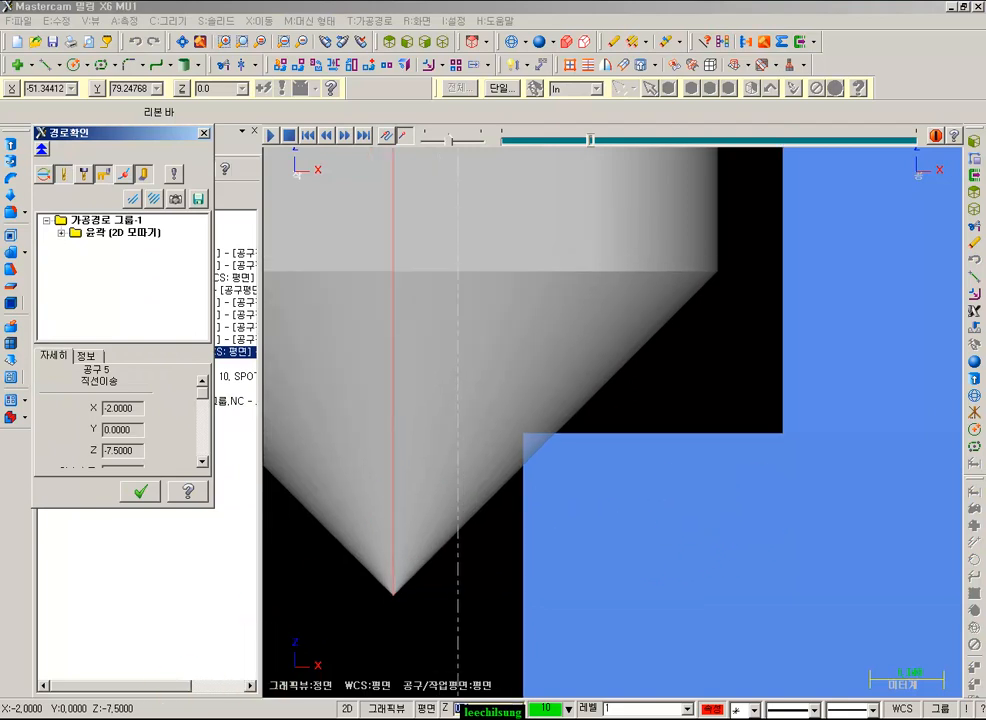
- Annotate the tip offset of 2, the C0.5 chamfer and the wall clearance, closing the overlay and backplot when done
{"action": "left_click_drag", "start_coordinate": [390, 591], "coordinate": [393, 657]}
{"action": "left_click_drag", "start_coordinate": [447, 612], "coordinate": [487, 634]}
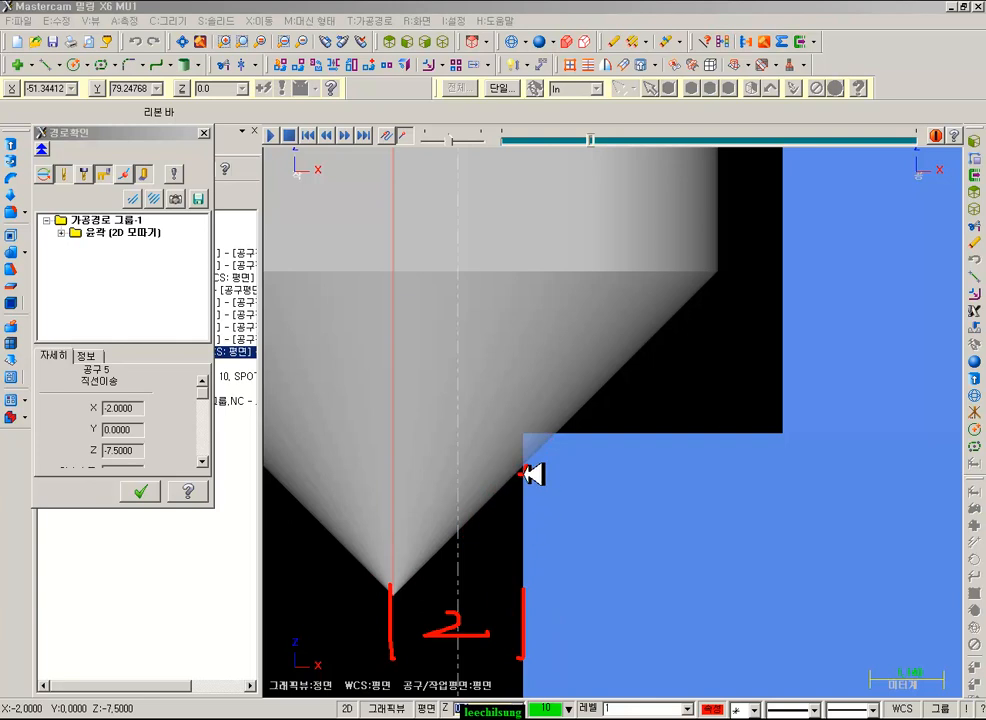
{"action": "left_click_drag", "start_coordinate": [568, 437], "coordinate": [562, 418]}
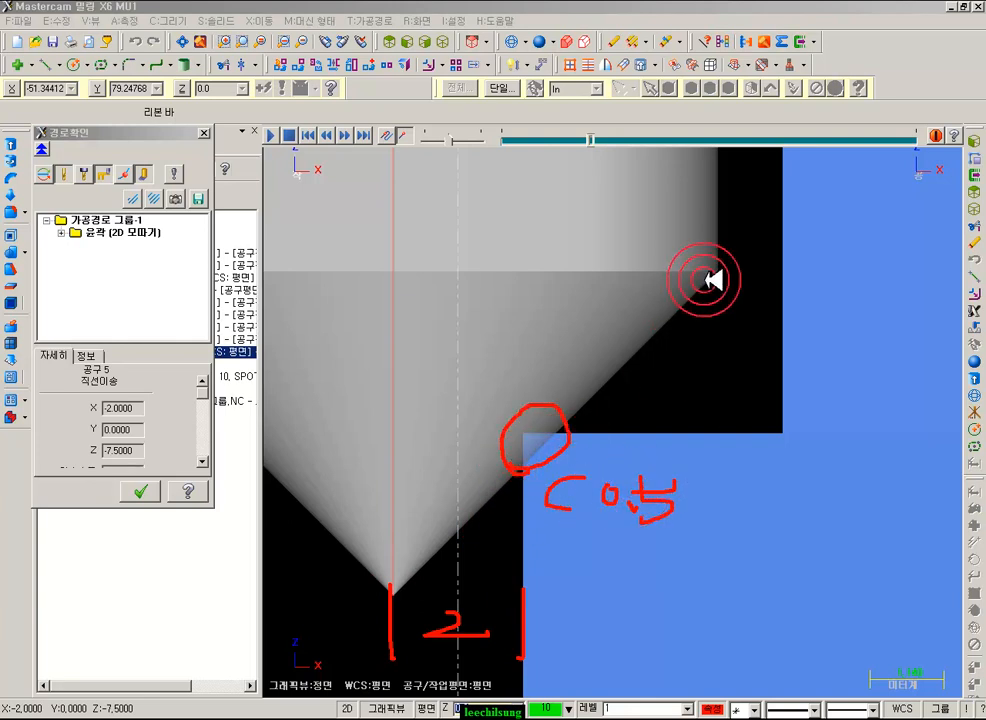
{"action": "mouse_move", "coordinate": [778, 216]}
{"action": "left_mouse_down"}
{"action": "mouse_move", "coordinate": [786, 316]}
{"action": "mouse_move", "coordinate": [741, 330]}
{"action": "left_mouse_up"}
{"action": "left_click", "coordinate": [826, 593]}
{"action": "right_click", "coordinate": [812, 506]}
{"action": "left_click", "coordinate": [834, 695]}
{"action": "left_click", "coordinate": [208, 483]}
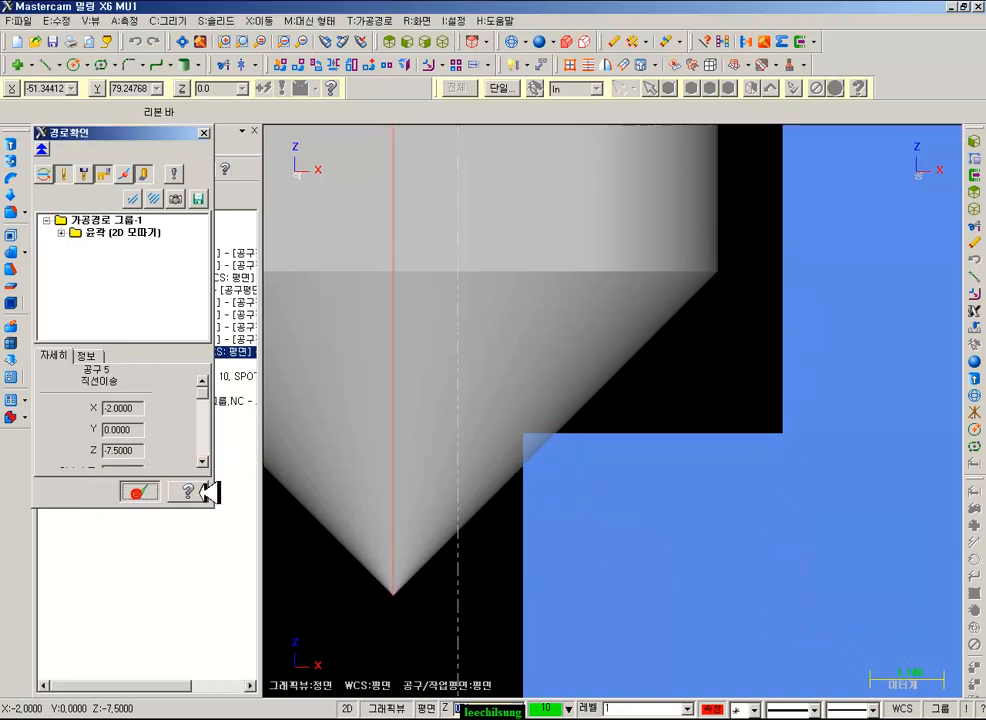
- Run the solid cutting simulation of all operations in isometric view, at maximum speed without stopping at tool changes
{"action": "left_click", "coordinate": [441, 40]}
{"action": "left_click", "coordinate": [105, 240]}
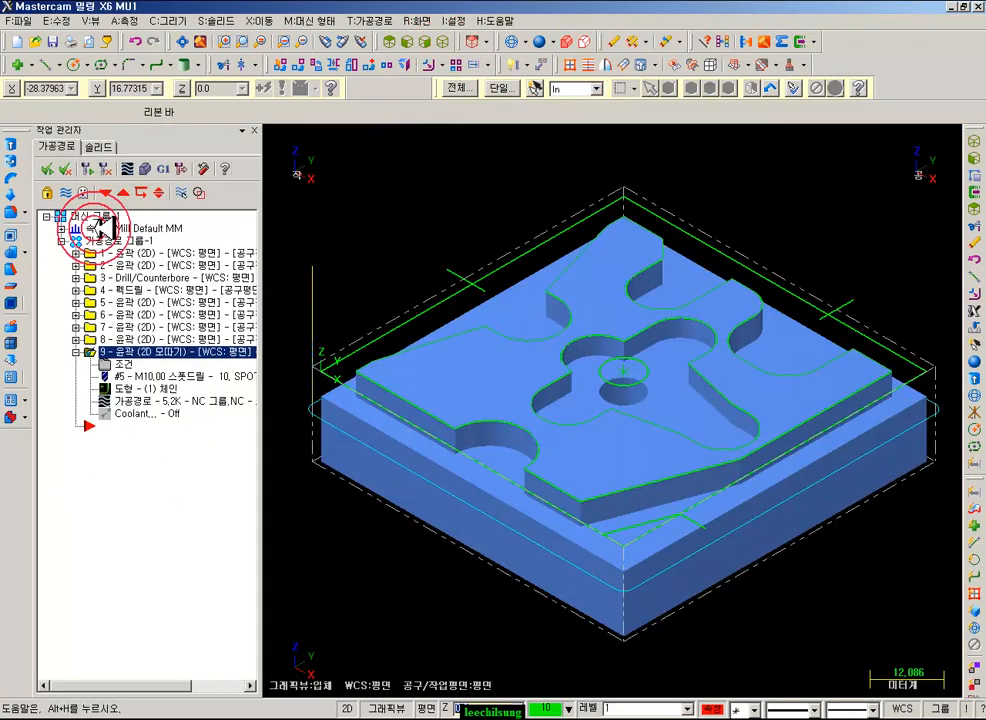
{"action": "left_click", "coordinate": [150, 165]}
{"action": "left_click", "coordinate": [170, 161]}
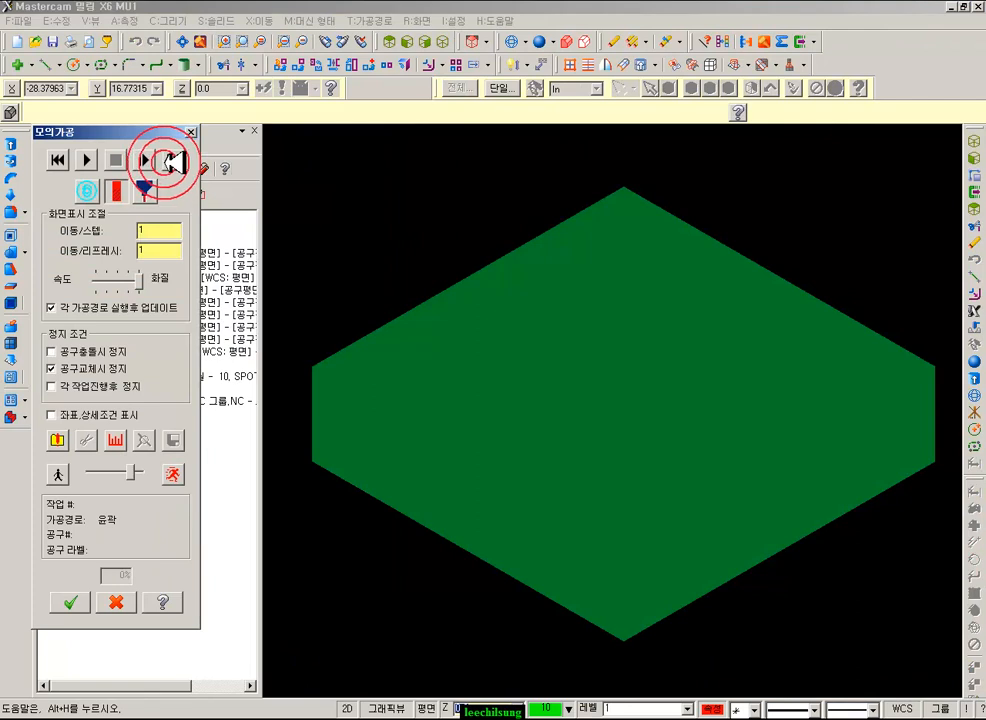
{"action": "left_click", "coordinate": [173, 160]}
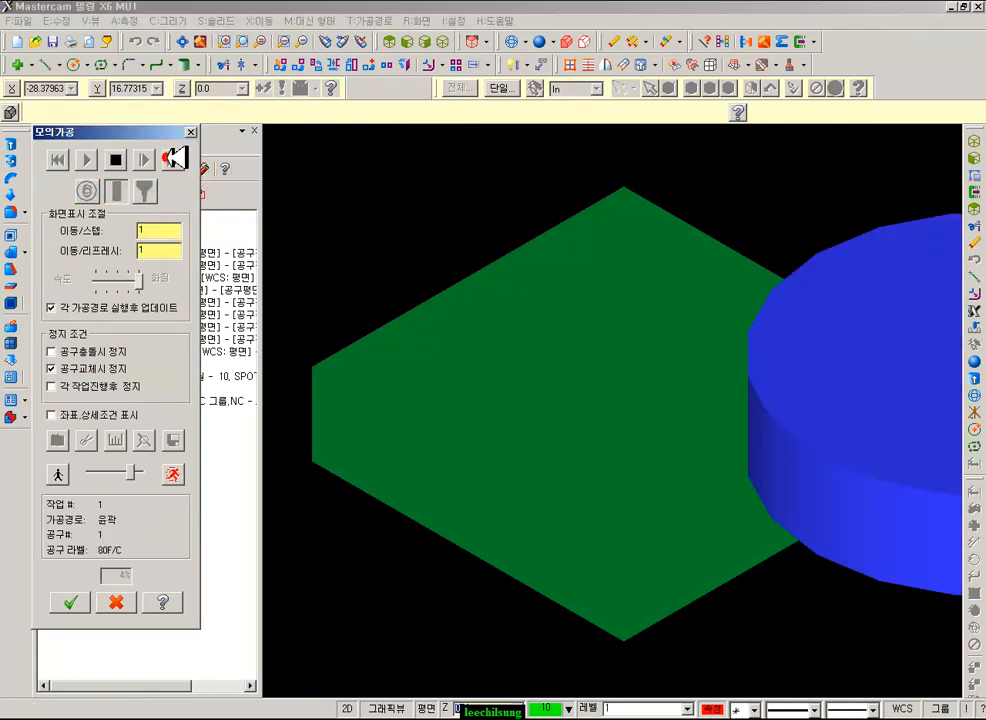
{"action": "left_click", "coordinate": [62, 368]}
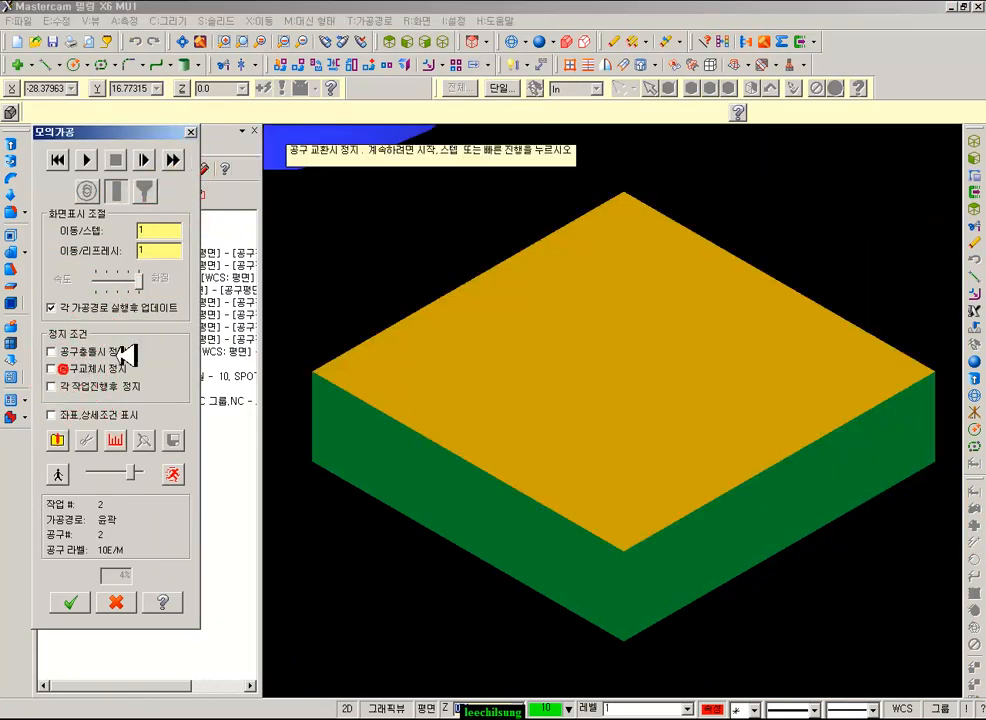
{"action": "left_click", "coordinate": [176, 158]}
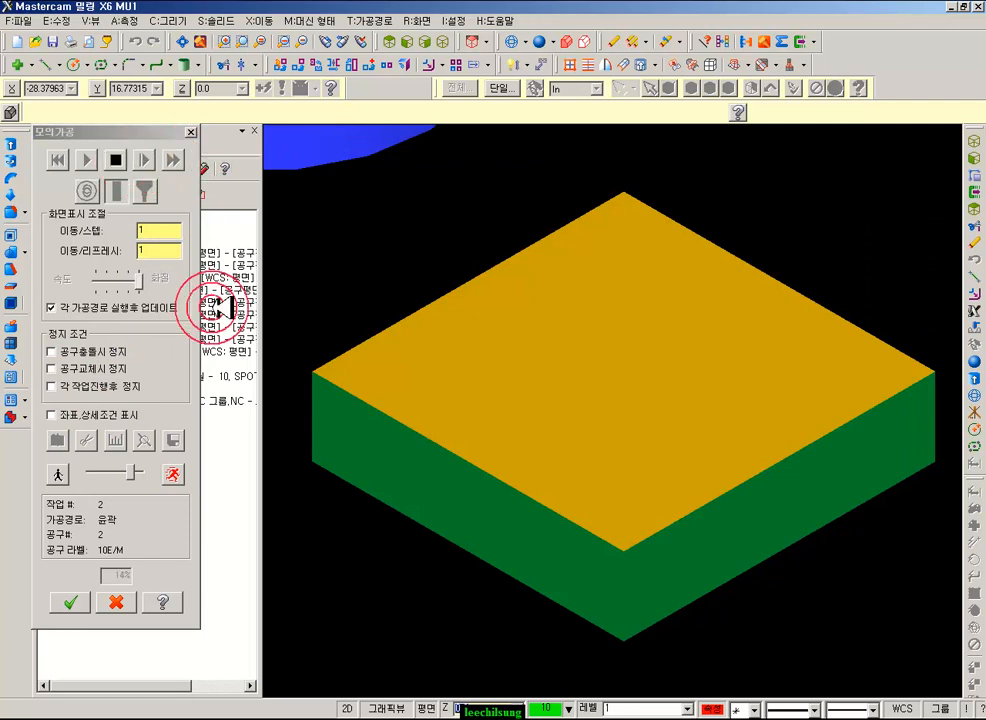
{"action": "left_click", "coordinate": [173, 474]}
- Inspect the chamfered outer edge on the simulated part from a rotated view and close the verification
{"action": "left_click", "coordinate": [786, 245]}
{"action": "mouse_move", "coordinate": [381, 459]}
{"action": "middle_mouse_down"}
{"action": "mouse_move", "coordinate": [403, 387]}
{"action": "mouse_move", "coordinate": [460, 392]}
{"action": "mouse_move", "coordinate": [387, 358]}
{"action": "mouse_move", "coordinate": [524, 376]}
{"action": "mouse_move", "coordinate": [541, 345]}
{"action": "mouse_move", "coordinate": [541, 370]}
{"action": "mouse_move", "coordinate": [668, 483]}
{"action": "mouse_move", "coordinate": [665, 449]}
{"action": "mouse_move", "coordinate": [557, 431]}
{"action": "mouse_move", "coordinate": [482, 451]}
{"action": "mouse_move", "coordinate": [481, 436]}
{"action": "mouse_move", "coordinate": [572, 440]}
{"action": "mouse_move", "coordinate": [528, 411]}
{"action": "mouse_move", "coordinate": [596, 528]}
{"action": "mouse_move", "coordinate": [563, 464]}
{"action": "mouse_move", "coordinate": [588, 583]}
{"action": "mouse_move", "coordinate": [665, 374]}
{"action": "mouse_move", "coordinate": [680, 423]}
{"action": "mouse_move", "coordinate": [620, 411]}
{"action": "middle_mouse_up"}
{"action": "scroll", "coordinate": [432, 376], "scroll_direction": "up", "scroll_amount": 3}
{"action": "scroll", "coordinate": [661, 482], "scroll_direction": "down", "scroll_amount": 3}
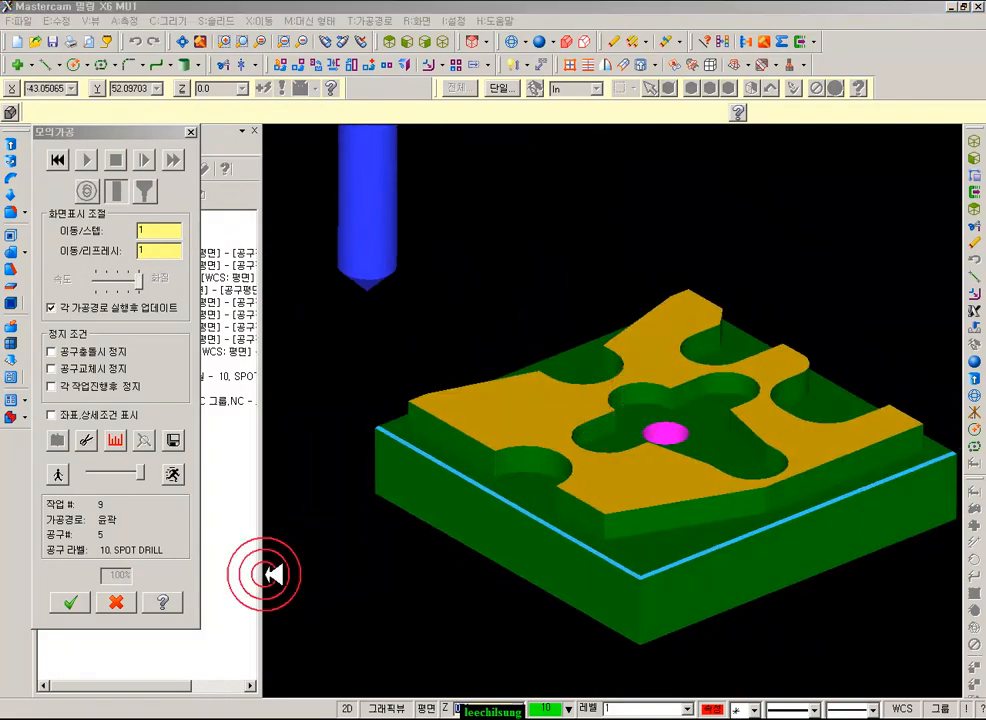
{"action": "left_click", "coordinate": [116, 602]}
- Copy the 2D chamfer contour operation 9 to the end of the toolpath list
{"action": "mouse_move", "coordinate": [583, 363]}
{"action": "middle_mouse_down"}
{"action": "mouse_move", "coordinate": [668, 495]}
{"action": "mouse_move", "coordinate": [504, 414]}
{"action": "mouse_move", "coordinate": [552, 415]}
{"action": "mouse_move", "coordinate": [497, 429]}
{"action": "mouse_move", "coordinate": [505, 413]}
{"action": "middle_mouse_up"}
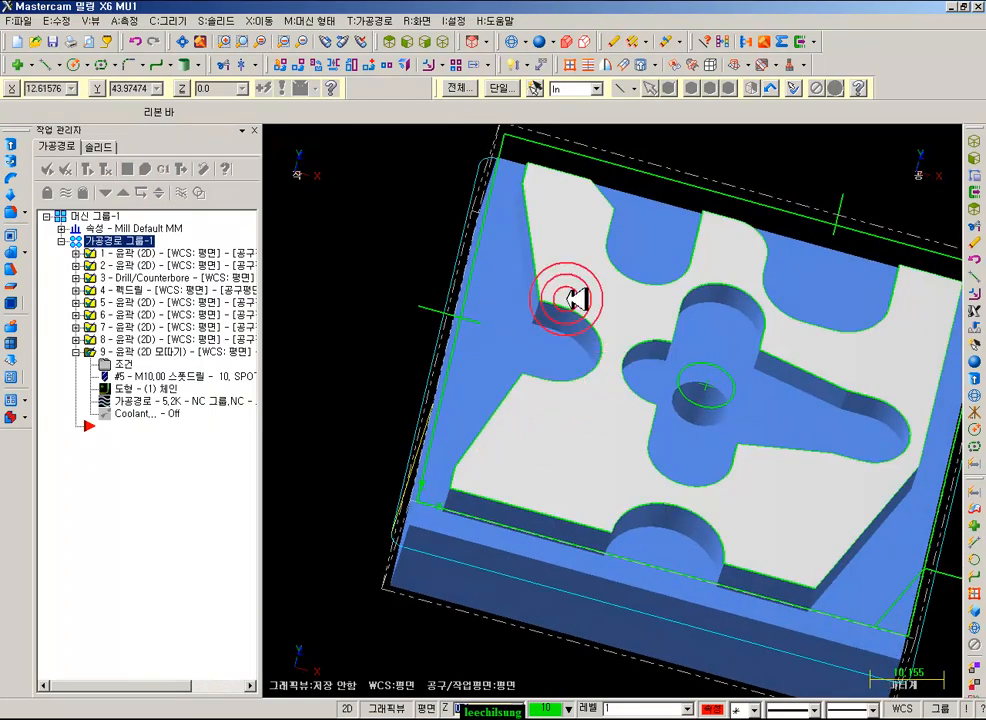
{"action": "key", "text": "ctrl+2"}
{"action": "left_click", "coordinate": [137, 351]}
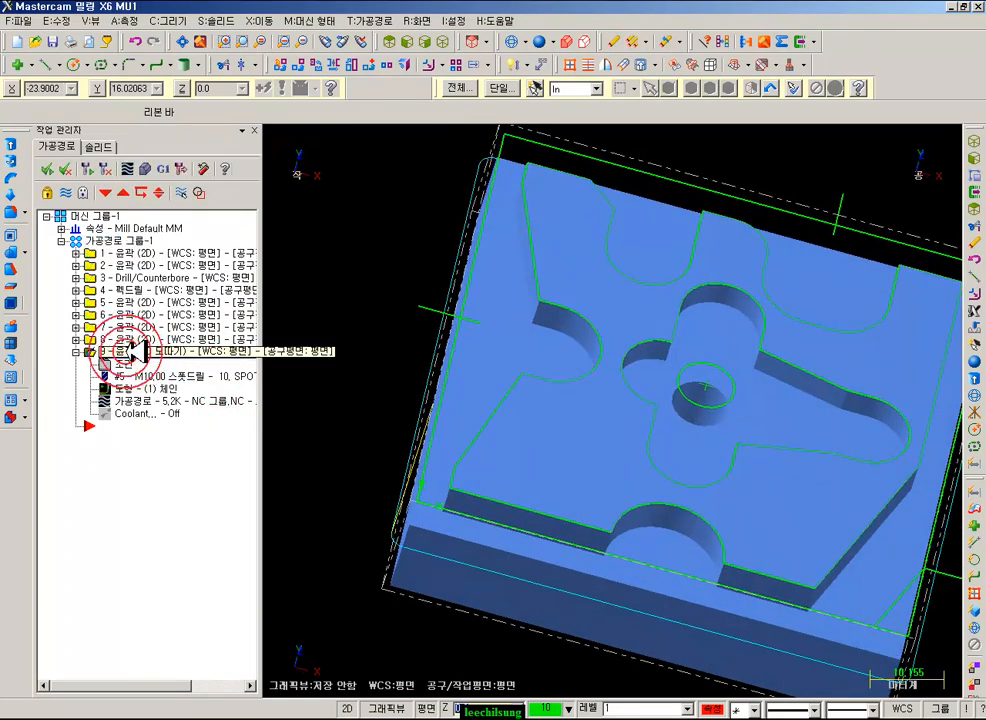
{"action": "right_click_drag", "start_coordinate": [126, 352], "coordinate": [126, 464]}
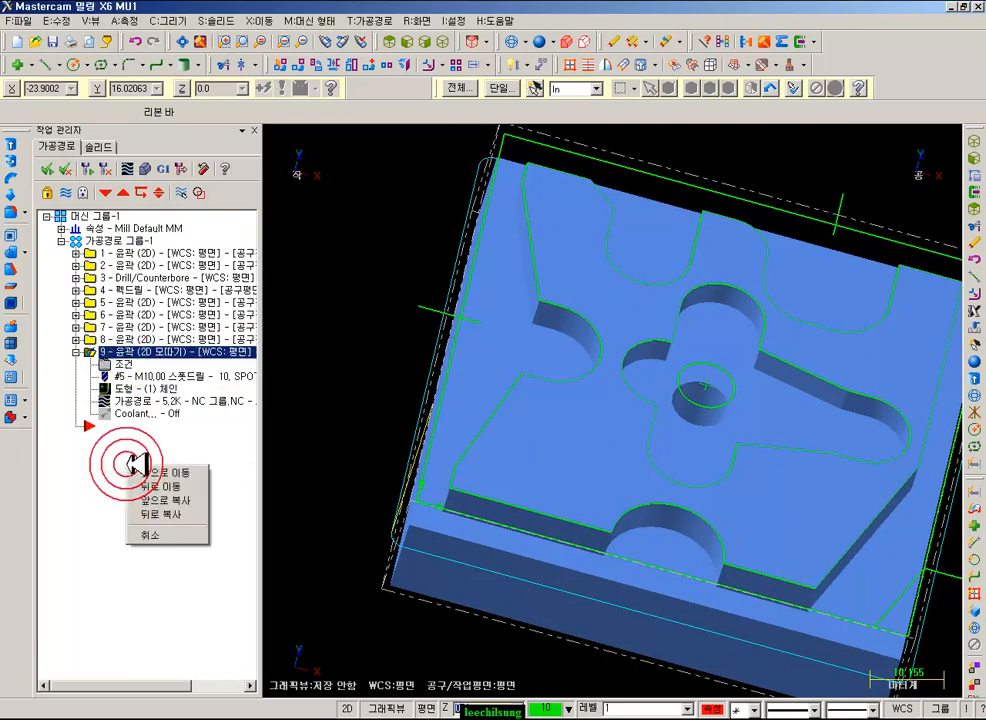
{"action": "left_click", "coordinate": [164, 511]}
- Replace the copied chamfer's outer-block chain with the raised island's outer contour and the central pocket contour
{"action": "double_click", "coordinate": [122, 474]}
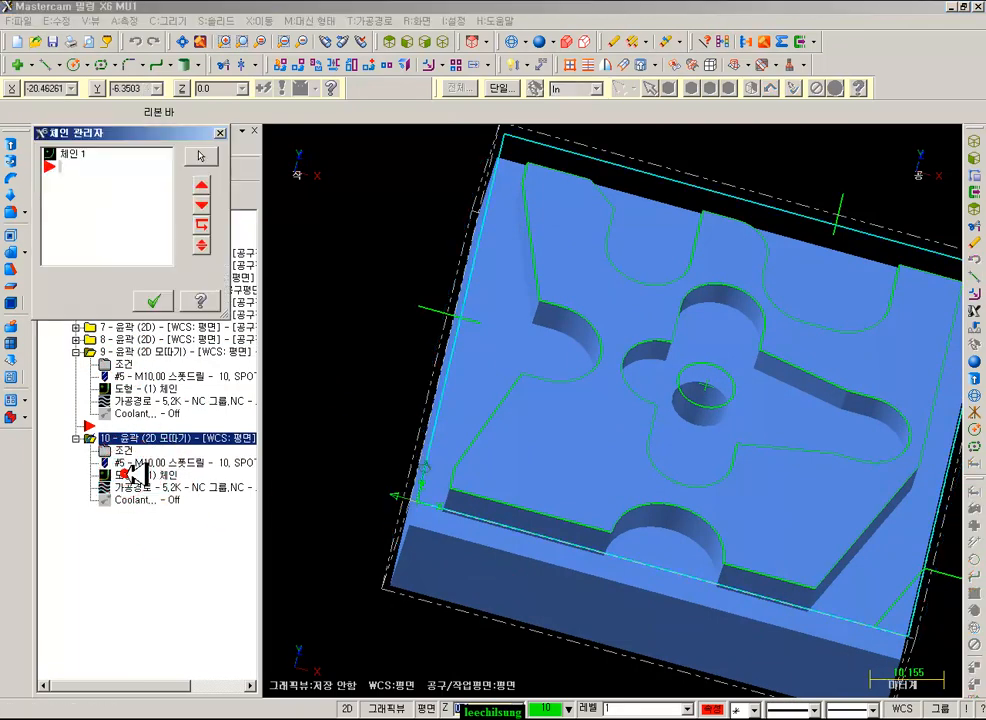
{"action": "right_click", "coordinate": [107, 219]}
{"action": "left_click", "coordinate": [152, 268]}
{"action": "left_click", "coordinate": [462, 457]}
{"action": "scroll", "coordinate": [586, 354], "scroll_direction": "down", "scroll_amount": 3}
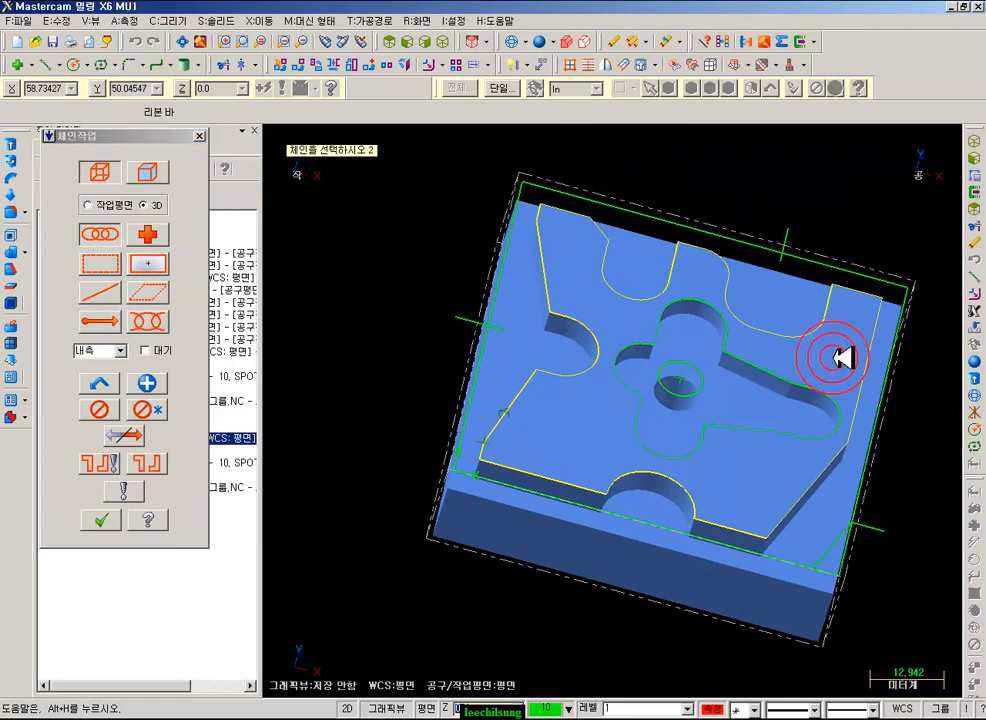
{"action": "left_click", "coordinate": [779, 377]}
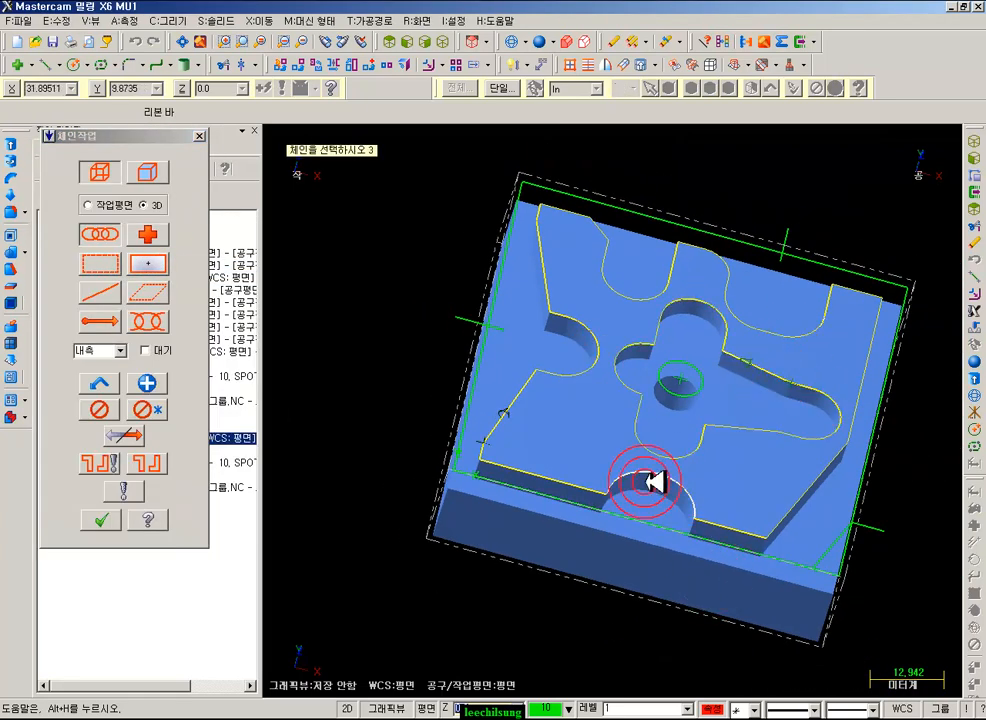
{"action": "left_click", "coordinate": [100, 519]}
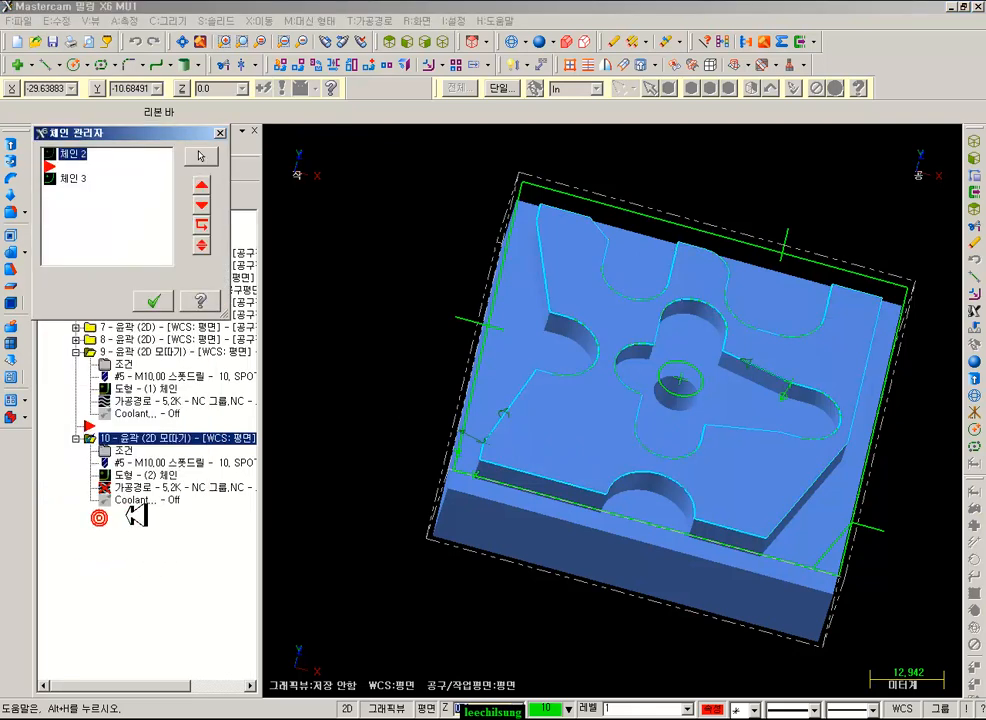
{"action": "left_click", "coordinate": [155, 298]}
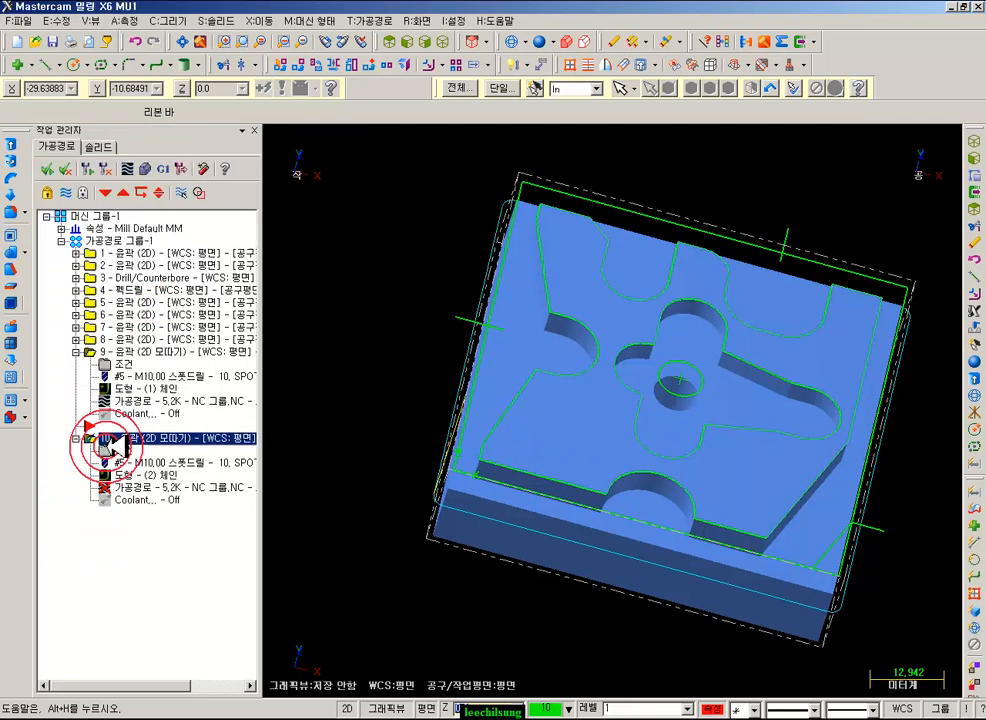
- Set the copied chamfer's top of stock and depth to absolute 0.0 and regenerate its toolpath
{"action": "left_click", "coordinate": [112, 442]}
{"action": "left_click", "coordinate": [235, 291]}
{"action": "double_click", "coordinate": [590, 402]}
{"action": "type", "text": "0"}
{"action": "double_click", "coordinate": [598, 477]}
{"action": "left_click", "coordinate": [592, 404]}
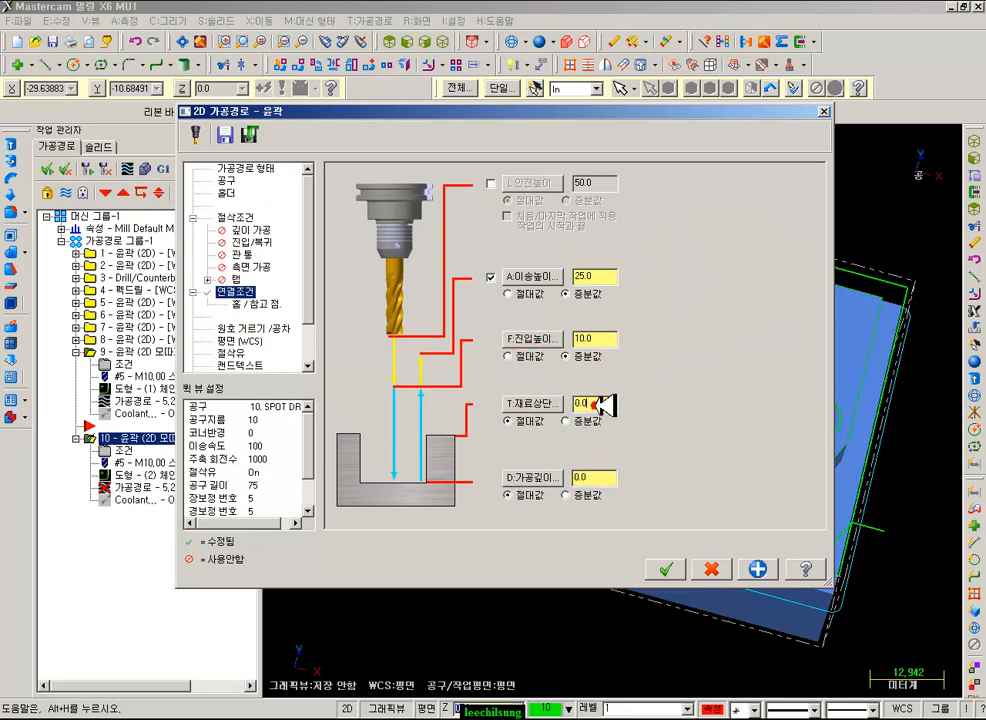
{"action": "left_click_drag", "start_coordinate": [784, 111], "coordinate": [537, 65]}
{"action": "left_click", "coordinate": [750, 402]}
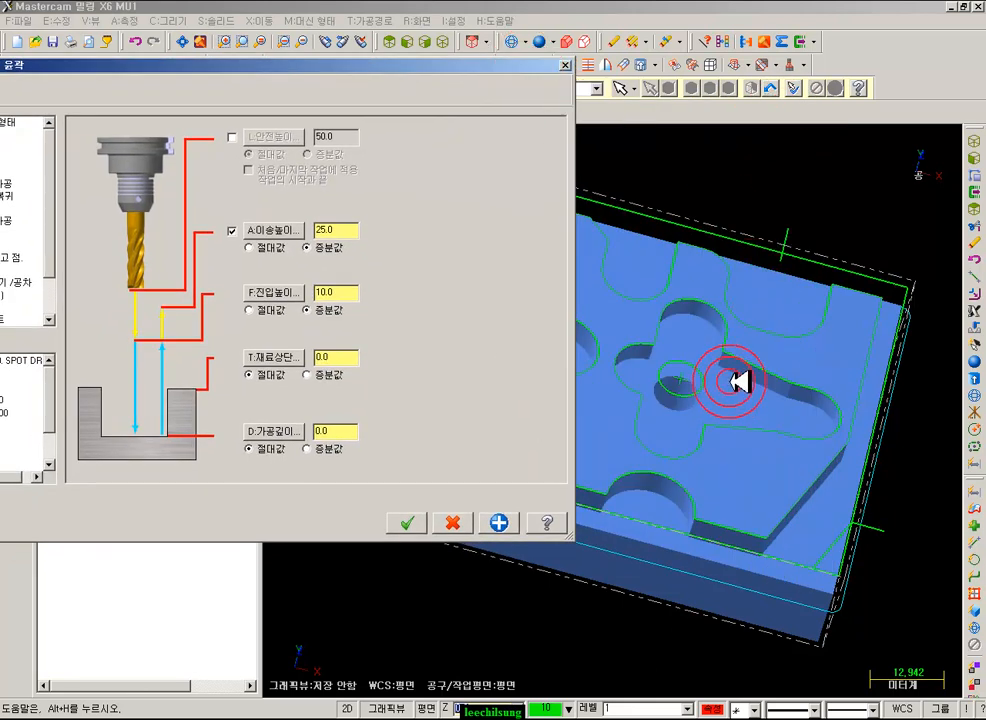
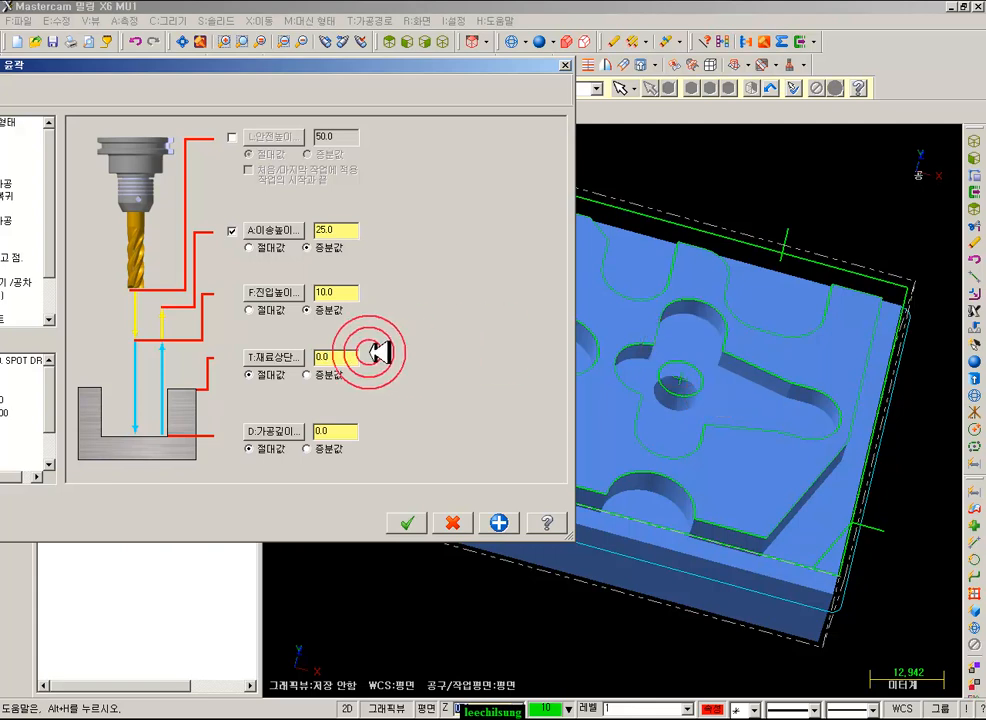
{"action": "left_click", "coordinate": [408, 523]}
{"action": "left_click", "coordinate": [95, 168]}
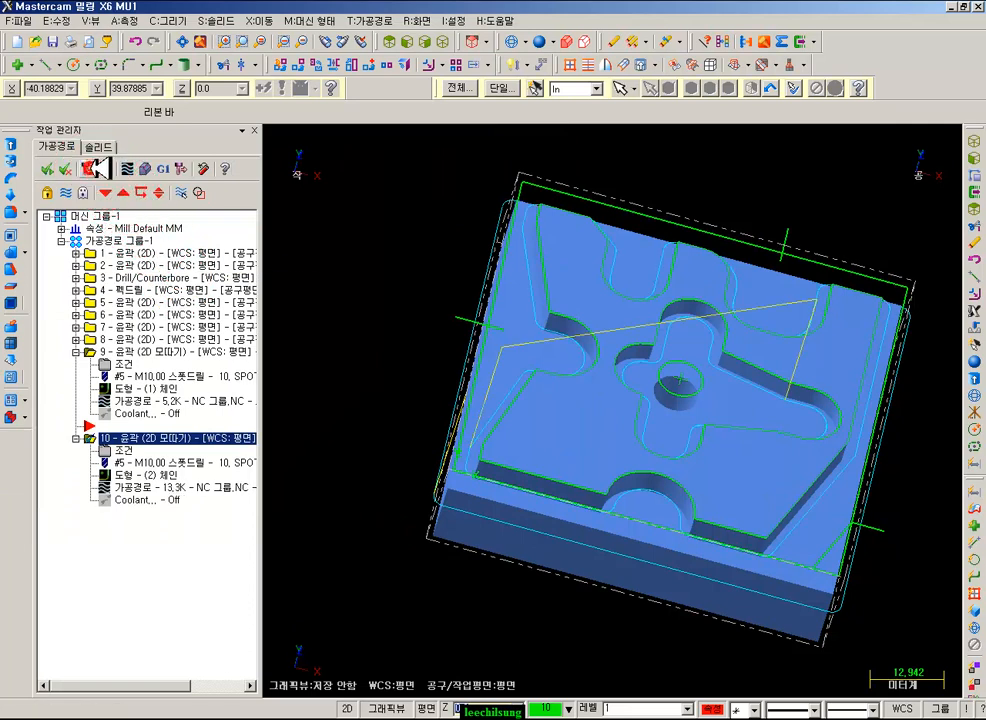
- Examine the chamfer toolpaths around the island, pocket and base block edge from low-angle and isometric views
{"action": "scroll", "coordinate": [801, 432], "scroll_direction": "up", "scroll_amount": 2}
{"action": "middle_click_drag", "start_coordinate": [803, 434], "coordinate": [826, 382]}
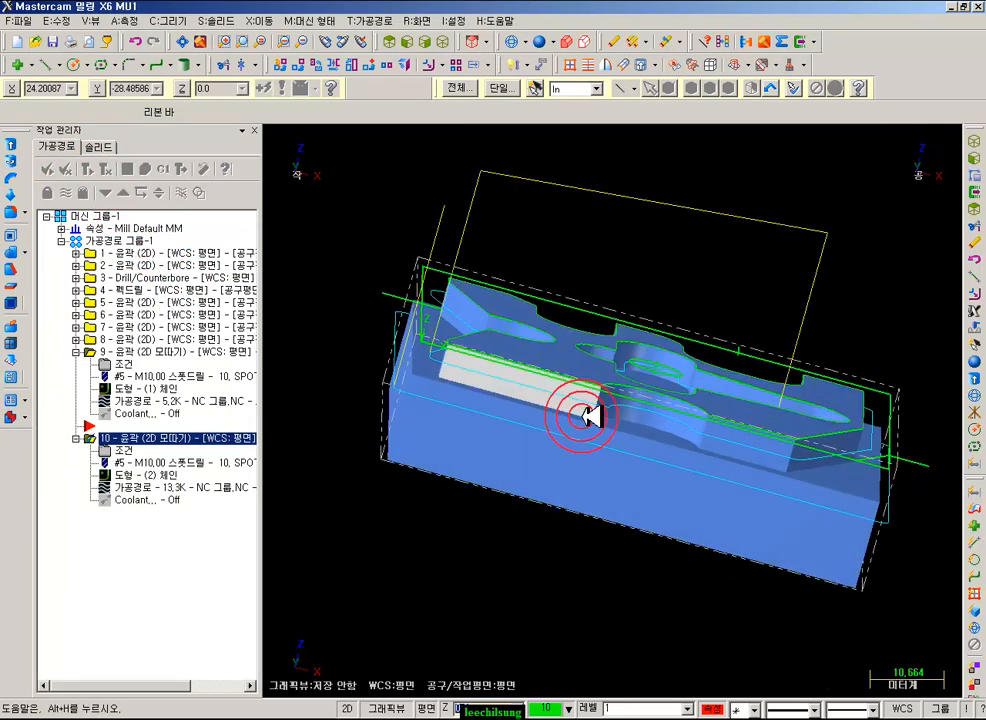
{"action": "scroll", "coordinate": [670, 414], "scroll_direction": "up", "scroll_amount": 3}
{"action": "scroll", "coordinate": [640, 398], "scroll_direction": "down", "scroll_amount": 1}
{"action": "middle_click_drag", "start_coordinate": [320, 290], "coordinate": [565, 321]}
{"action": "middle_click_drag", "start_coordinate": [535, 338], "coordinate": [568, 288]}
{"action": "scroll", "coordinate": [577, 306], "scroll_direction": "down", "scroll_amount": 4}
{"action": "middle_click_drag", "start_coordinate": [638, 341], "coordinate": [522, 412]}
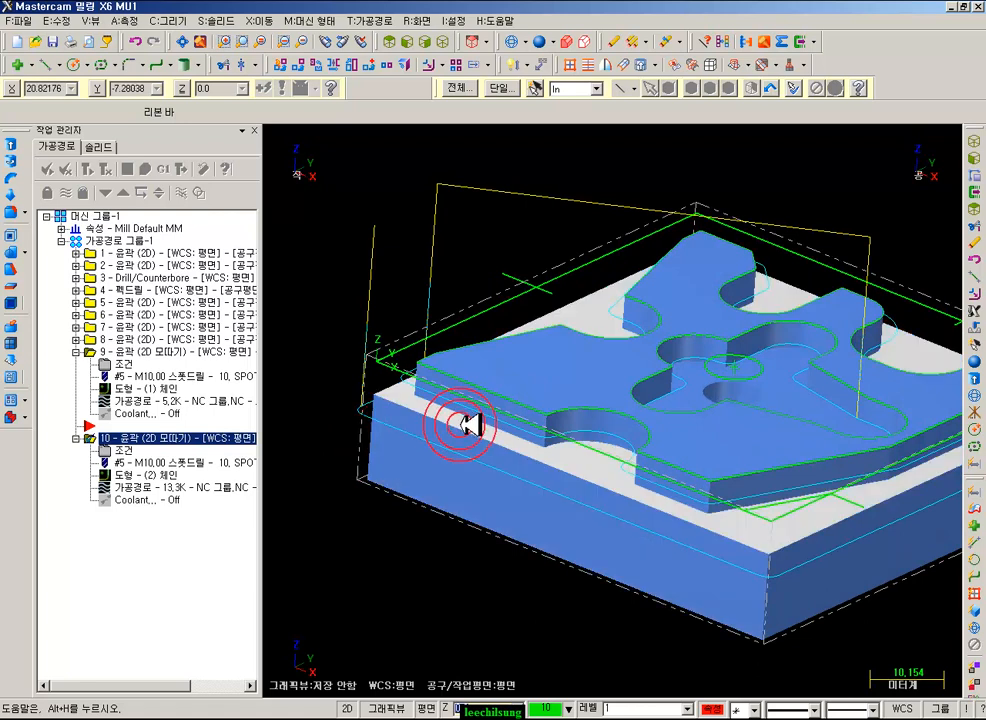
{"action": "scroll", "coordinate": [467, 425], "scroll_direction": "up", "scroll_amount": 5}
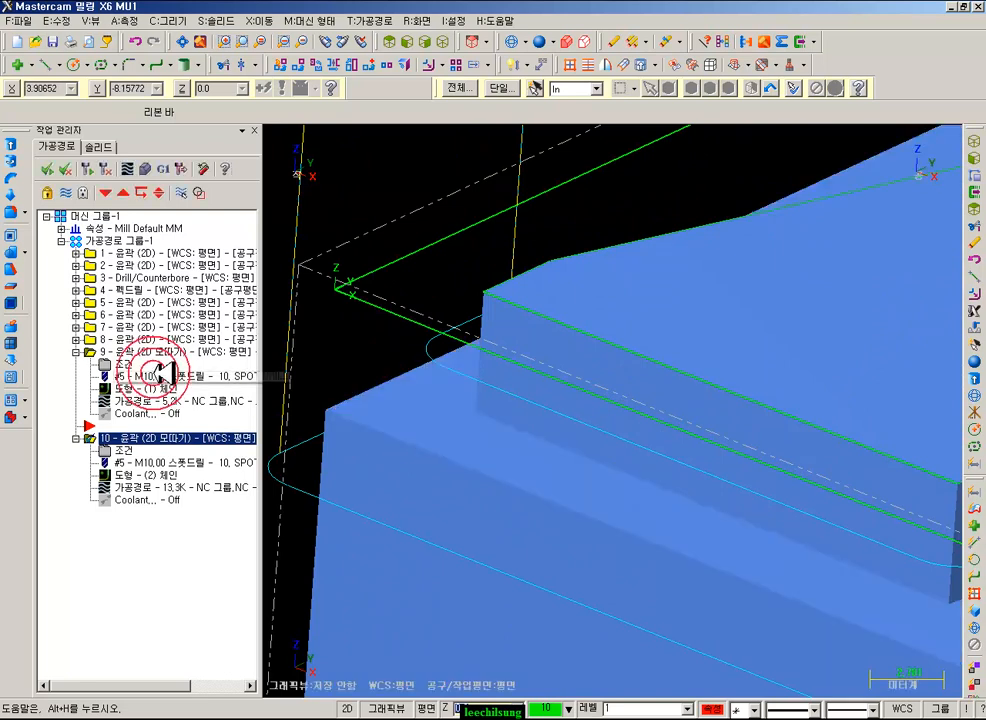
- Run the solid cutting simulation of all ten operations through to the end
{"action": "left_click", "coordinate": [76, 352]}
{"action": "left_click", "coordinate": [121, 241]}
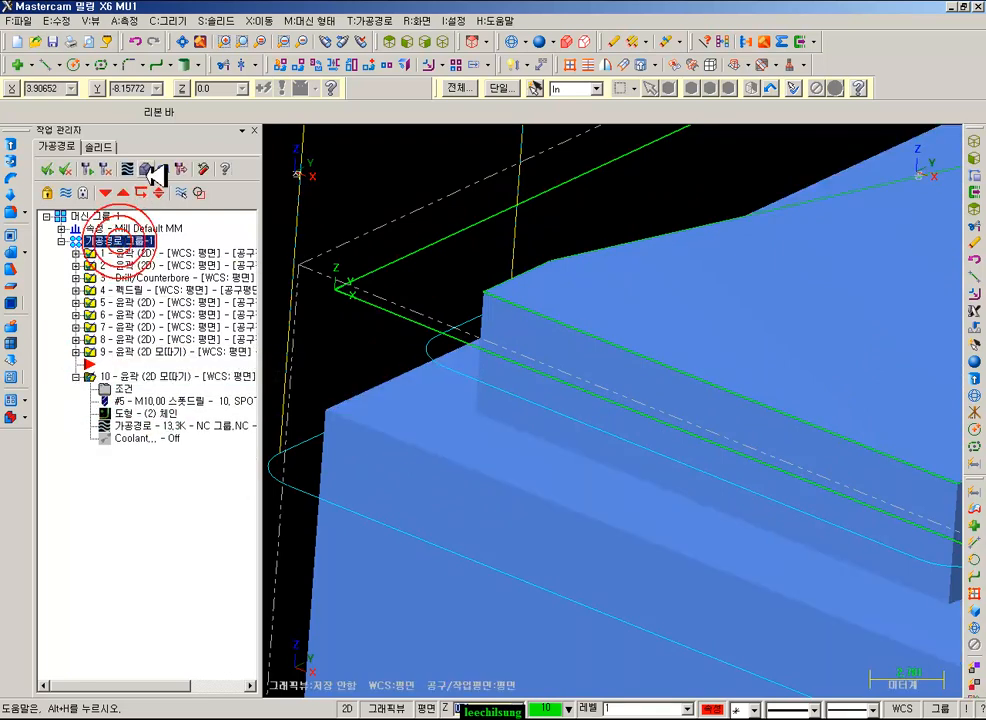
{"action": "left_click", "coordinate": [146, 170]}
{"action": "left_click", "coordinate": [172, 160]}
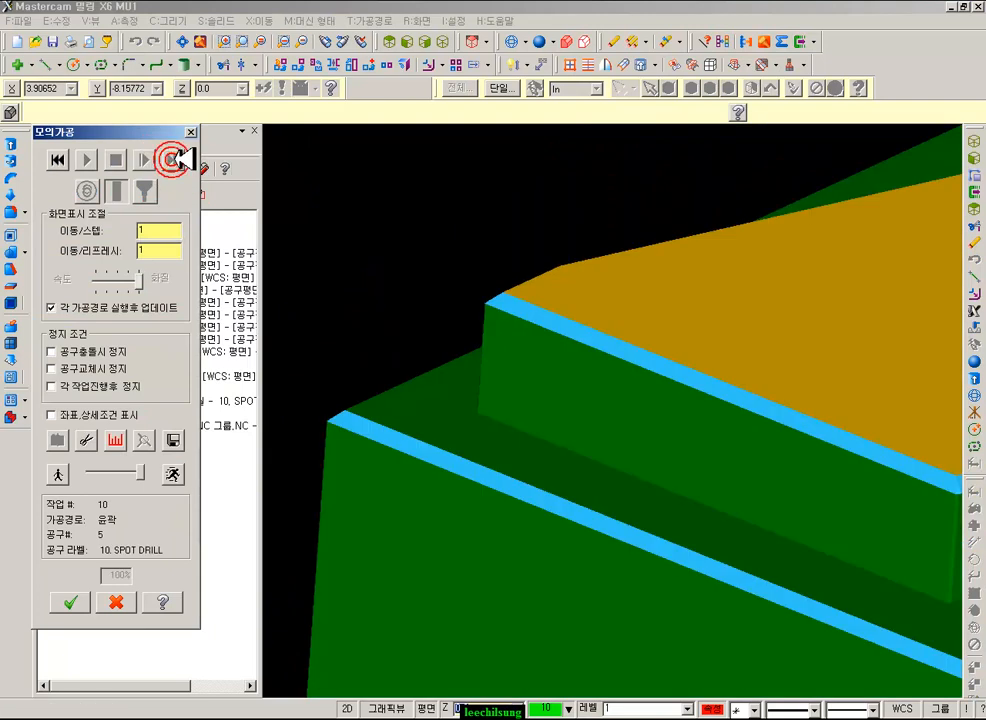
- Inspect the chamfered island and pocket edges and the central hole's rim on the simulated part and close the verification
{"action": "scroll", "coordinate": [383, 219], "scroll_direction": "down", "scroll_amount": 4}
{"action": "middle_click_drag", "start_coordinate": [356, 284], "coordinate": [683, 453]}
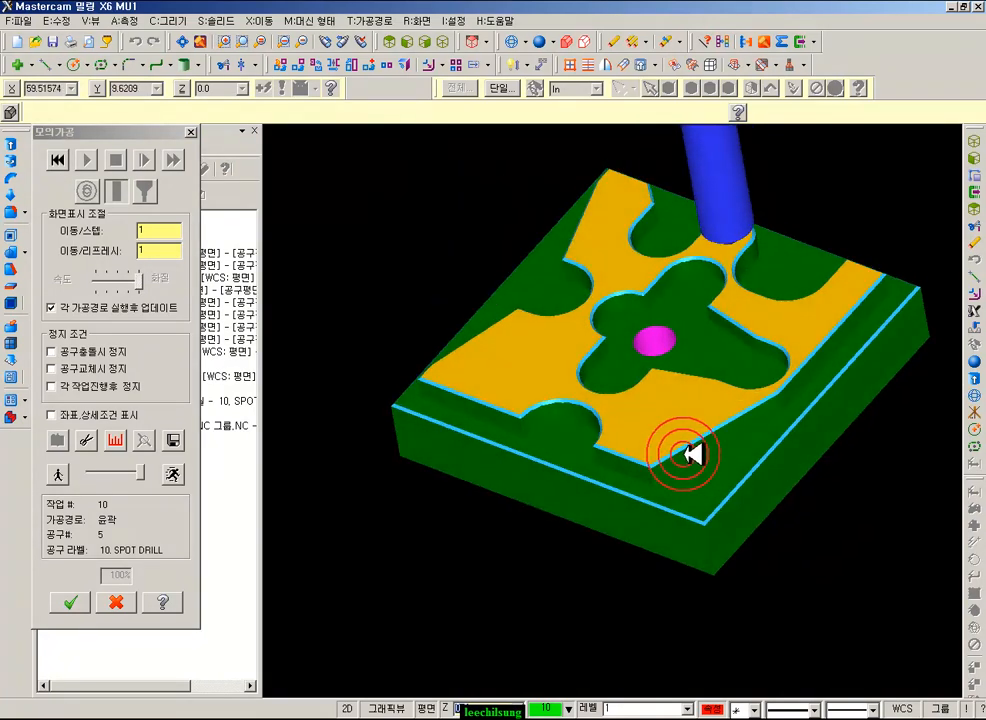
{"action": "scroll", "coordinate": [678, 308], "scroll_direction": "up", "scroll_amount": 8}
{"action": "middle_click_drag", "start_coordinate": [670, 351], "coordinate": [690, 375]}
{"action": "scroll", "coordinate": [691, 376], "scroll_direction": "up", "scroll_amount": 3}
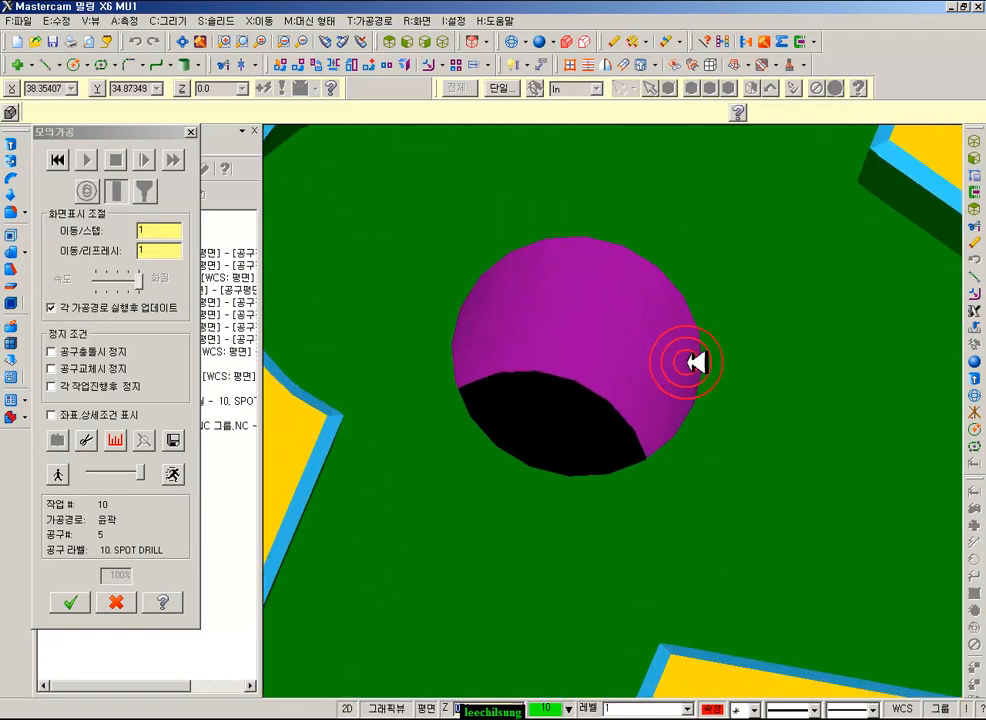
{"action": "scroll", "coordinate": [628, 393], "scroll_direction": "down", "scroll_amount": 3}
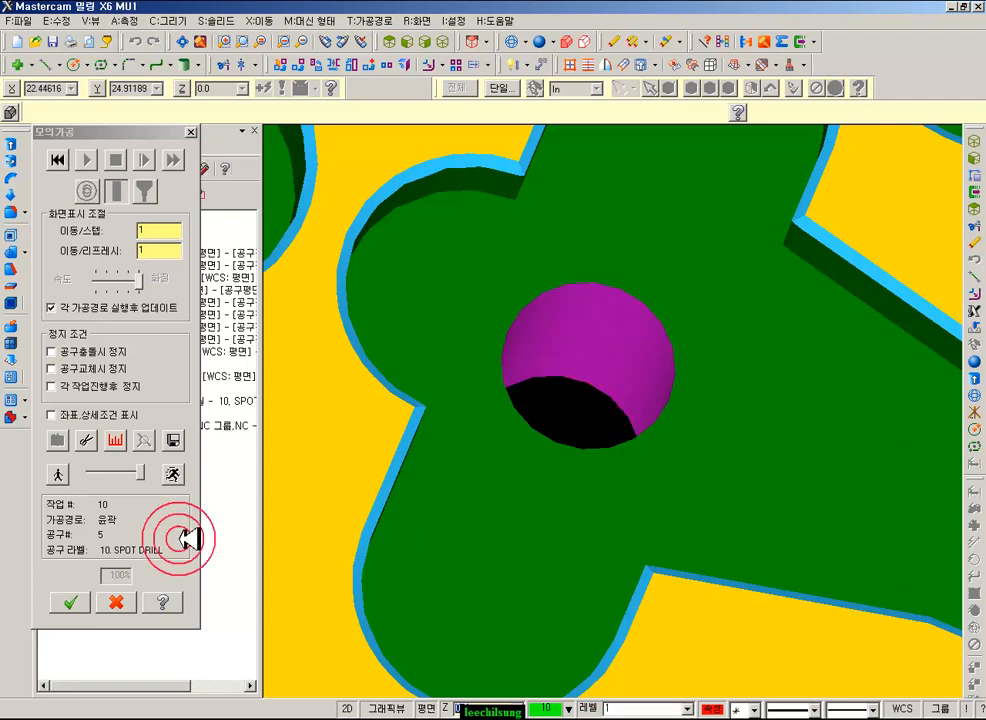
{"action": "left_click", "coordinate": [117, 601]}
{"action": "scroll", "coordinate": [627, 334], "scroll_direction": "down", "scroll_amount": 4}
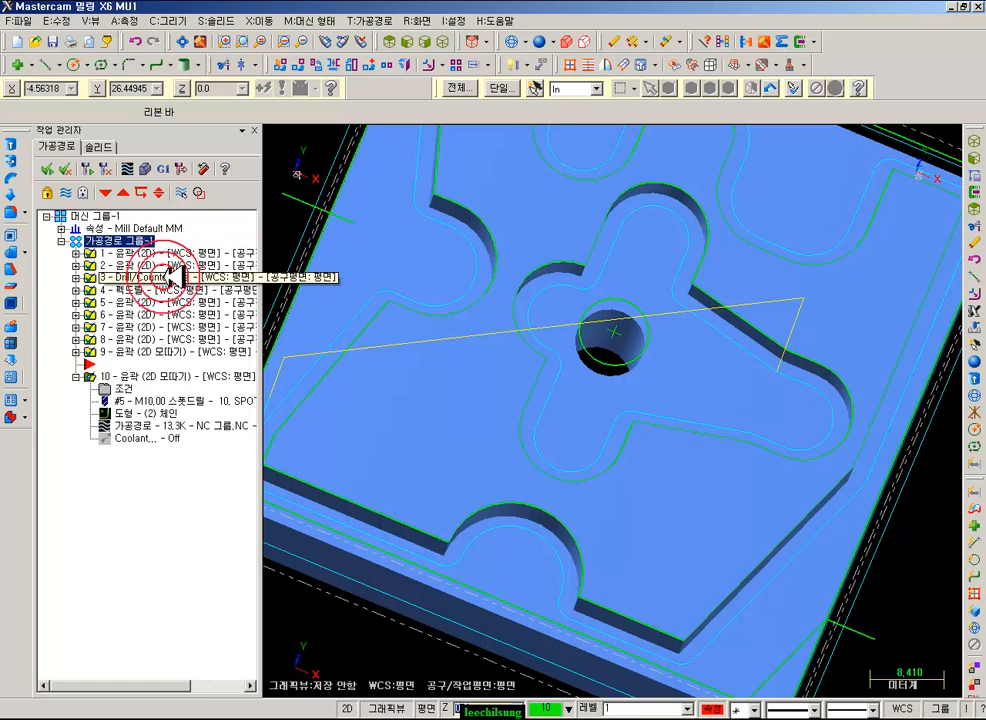
- Copy the center drill operation 3 after chamfer operation 10 and expand the copy
{"action": "left_click", "coordinate": [131, 277]}
{"action": "right_click_drag", "start_coordinate": [125, 280], "coordinate": [147, 512]}
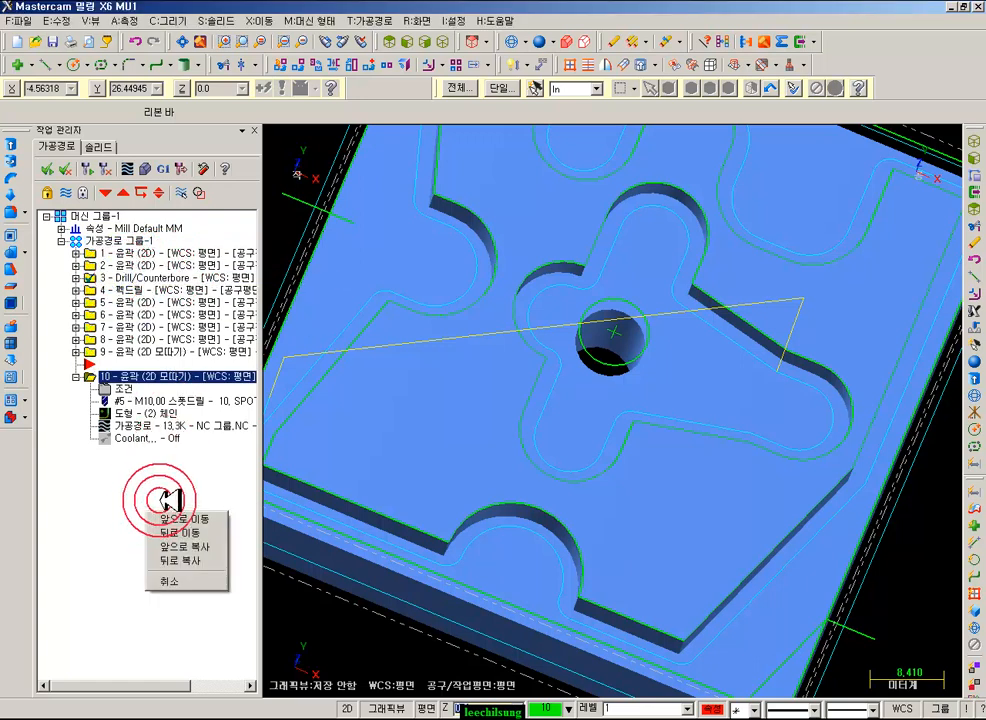
{"action": "left_click", "coordinate": [195, 560]}
{"action": "left_click", "coordinate": [77, 450]}
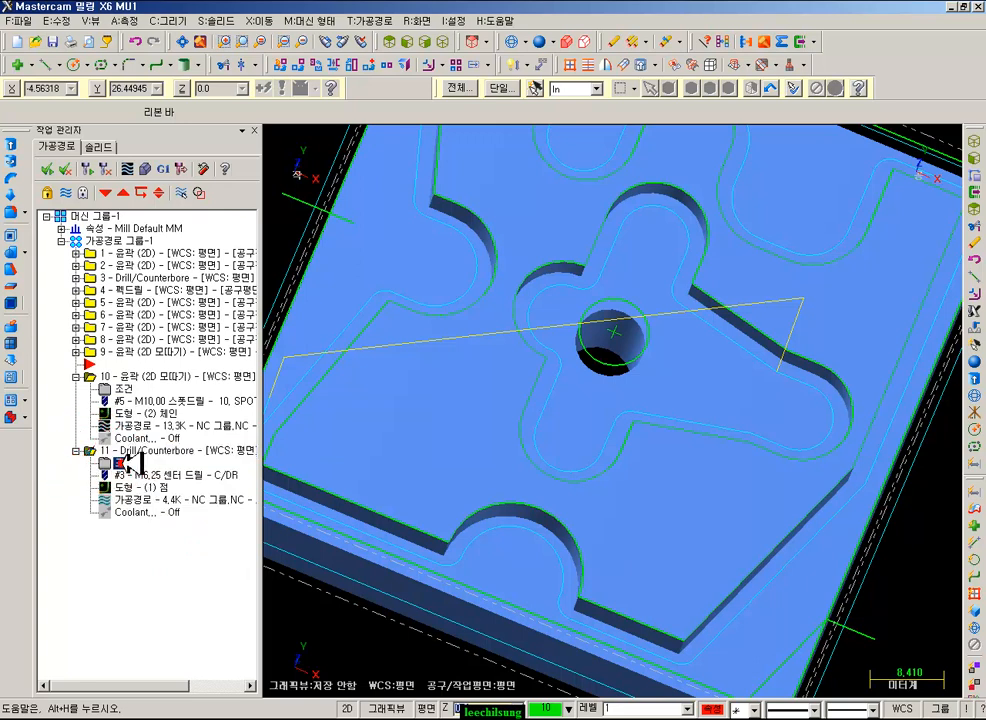
- Assign tool 5, the 10 mm spot drill, to the copied drilling operation and open its linking parameters
{"action": "left_click", "coordinate": [130, 463]}
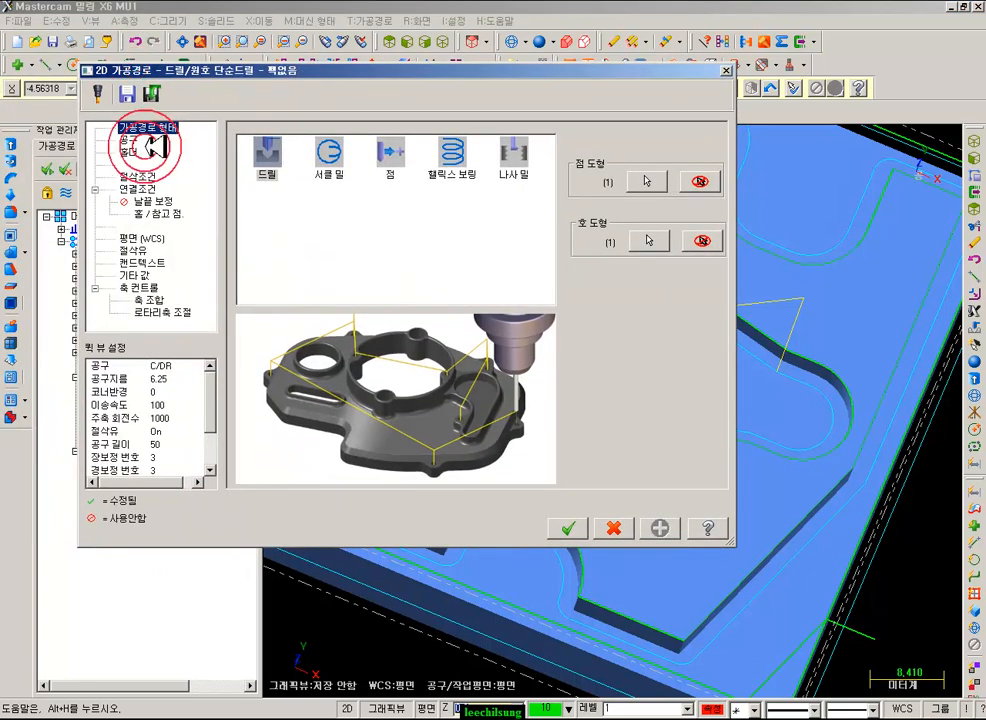
{"action": "left_click", "coordinate": [165, 144]}
{"action": "left_click", "coordinate": [336, 218]}
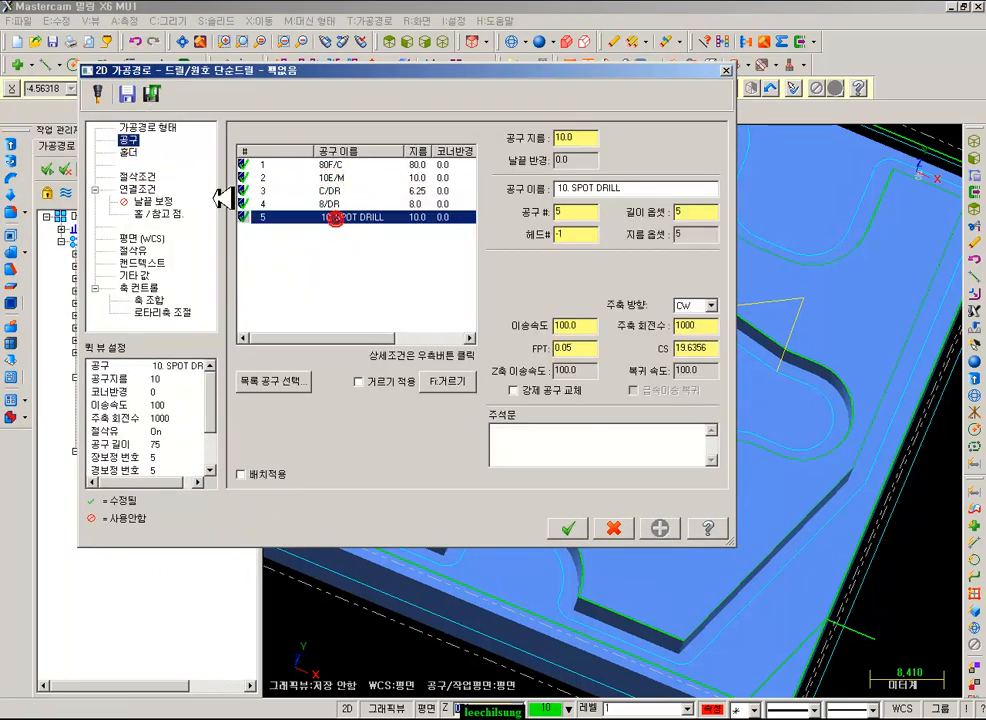
{"action": "left_click", "coordinate": [138, 176]}
{"action": "left_click", "coordinate": [138, 189]}
- Set the spot drilling depth to -8/2-0.5, measured from the plate's top
{"action": "left_click", "coordinate": [508, 418]}
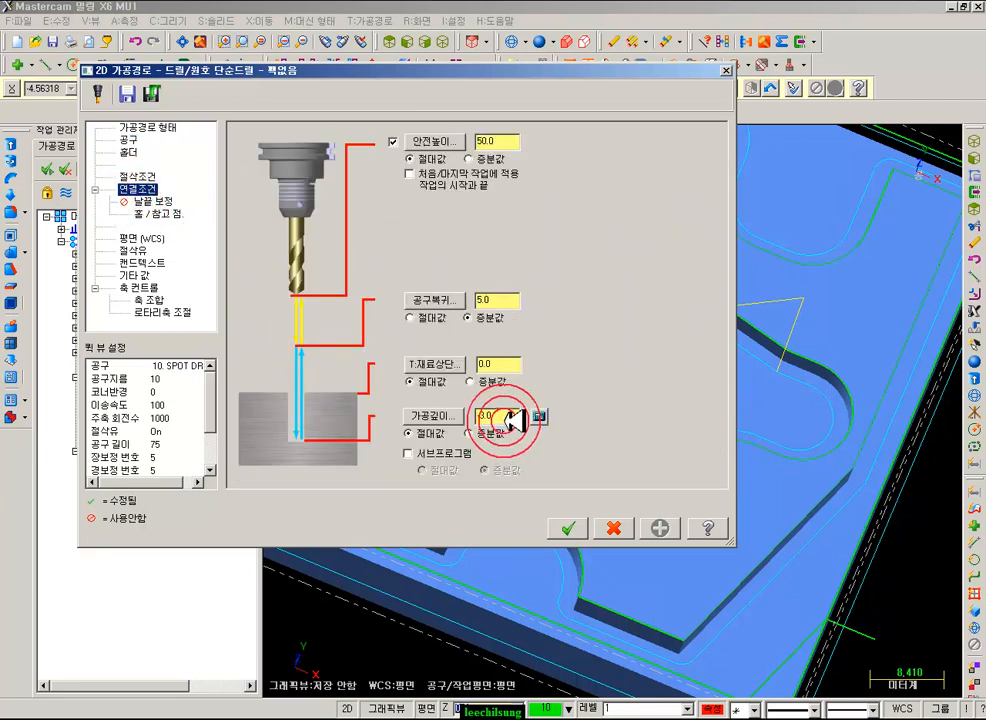
{"action": "left_click", "coordinate": [508, 366]}
{"action": "left_click", "coordinate": [505, 414]}
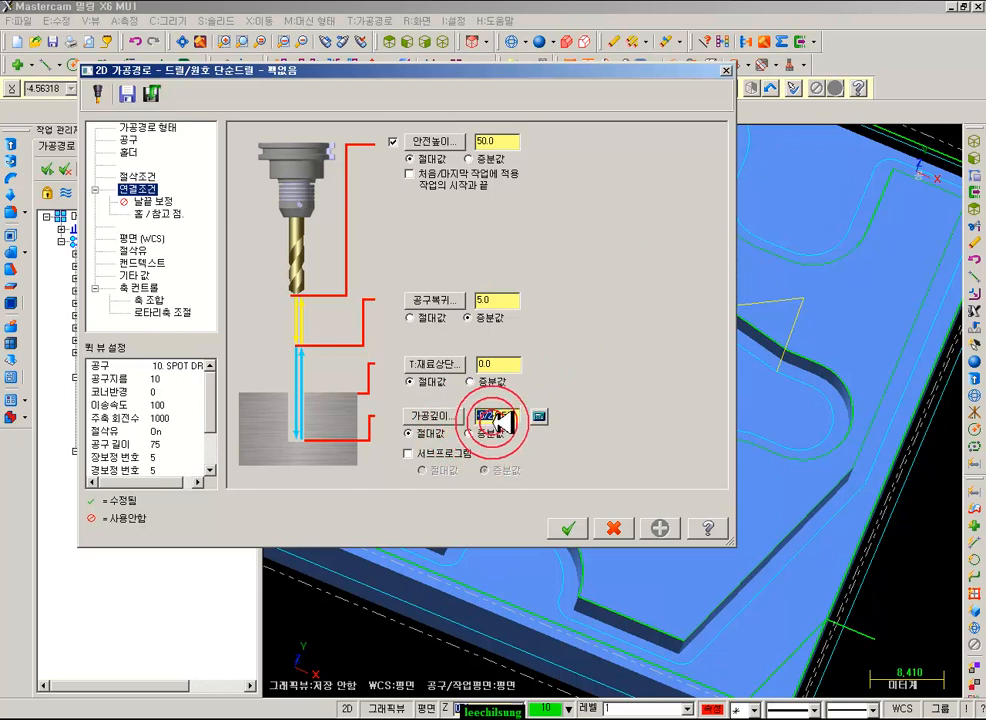
{"action": "left_click", "coordinate": [515, 416]}
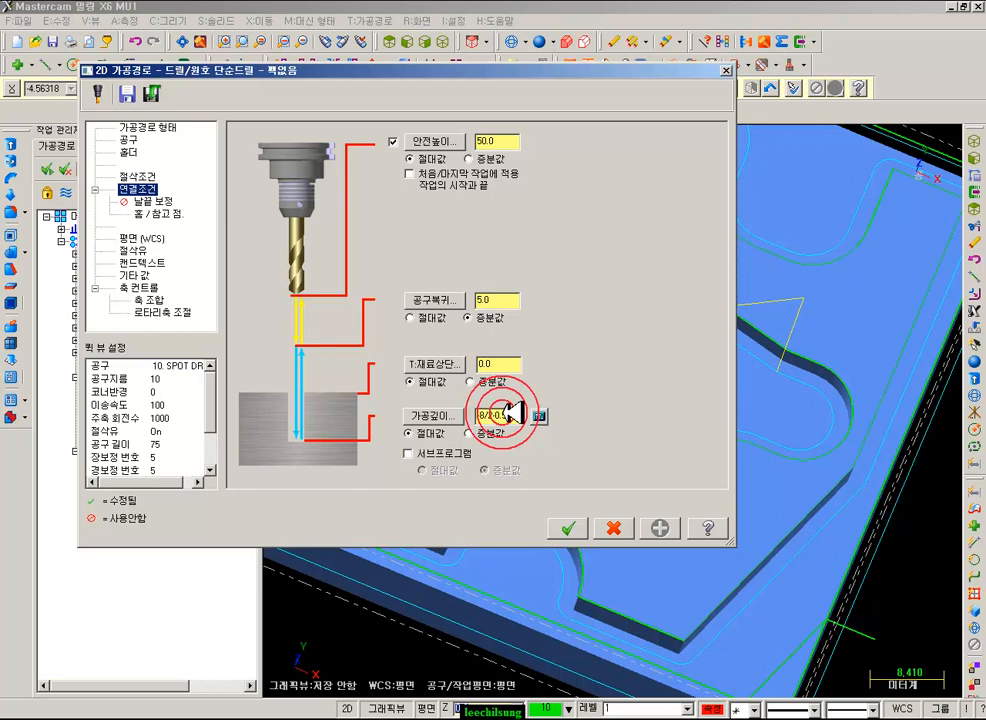
- Set the spot drilling's top of stock to -4.0 and depth to -8.5, accept the parameters and regenerate the operation
{"action": "left_click", "coordinate": [504, 368]}
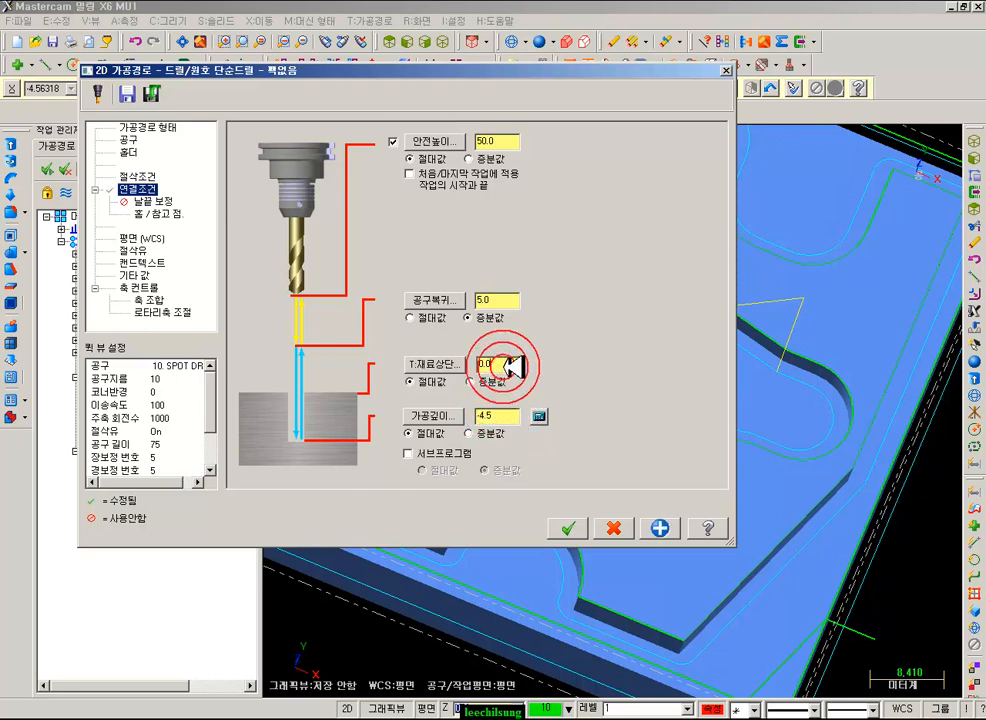
{"action": "left_click", "coordinate": [540, 360]}
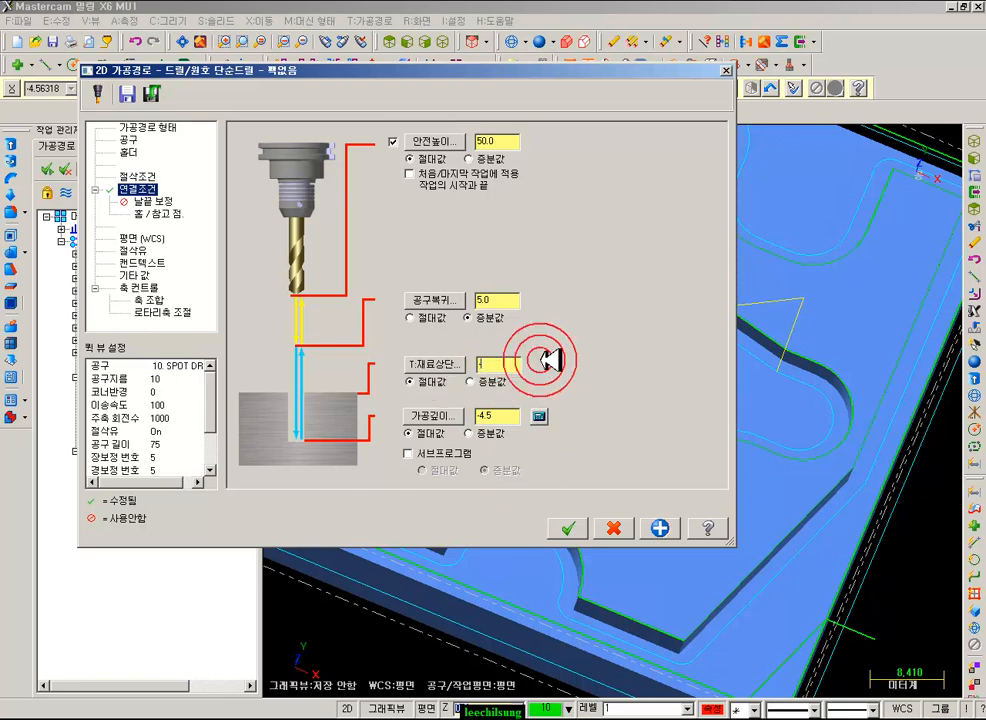
{"action": "left_click", "coordinate": [510, 418]}
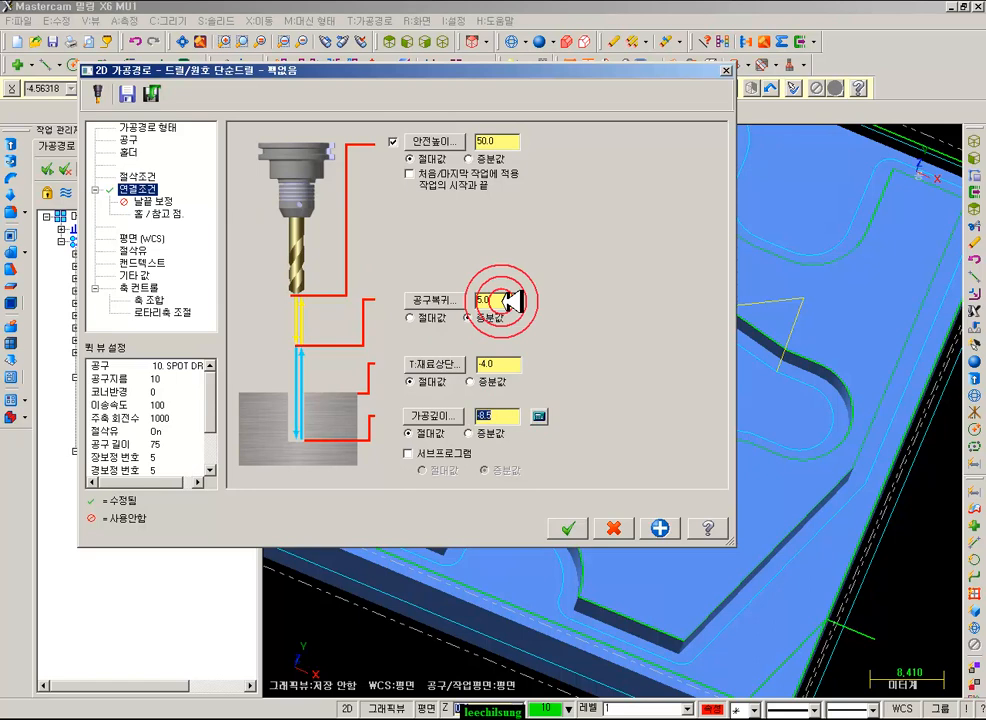
{"action": "left_click", "coordinate": [509, 363]}
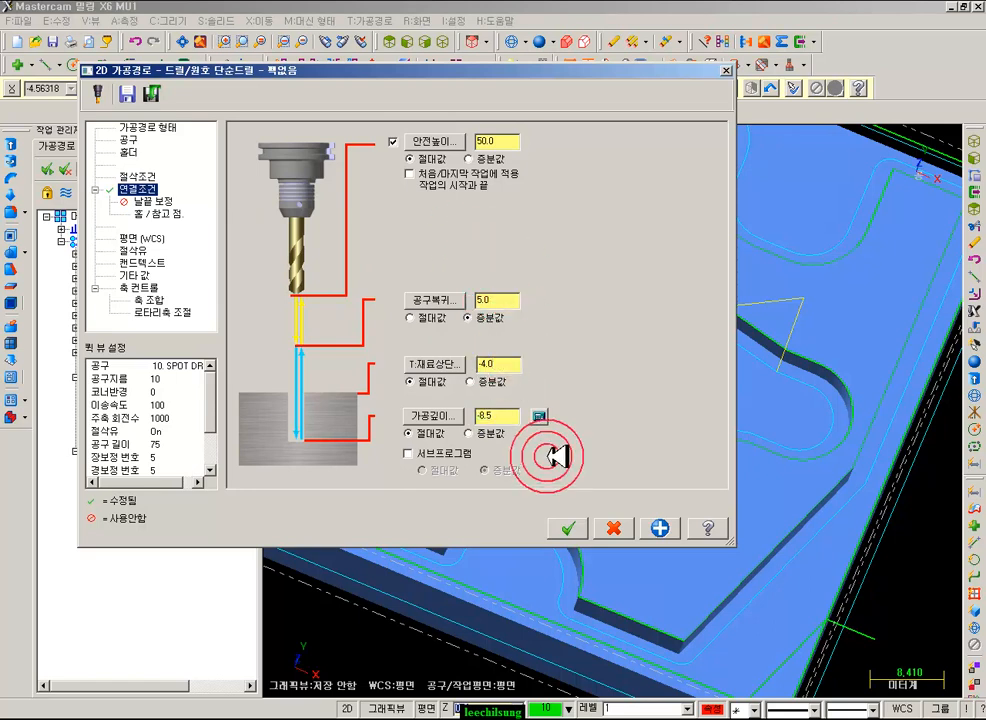
{"action": "left_click", "coordinate": [506, 364]}
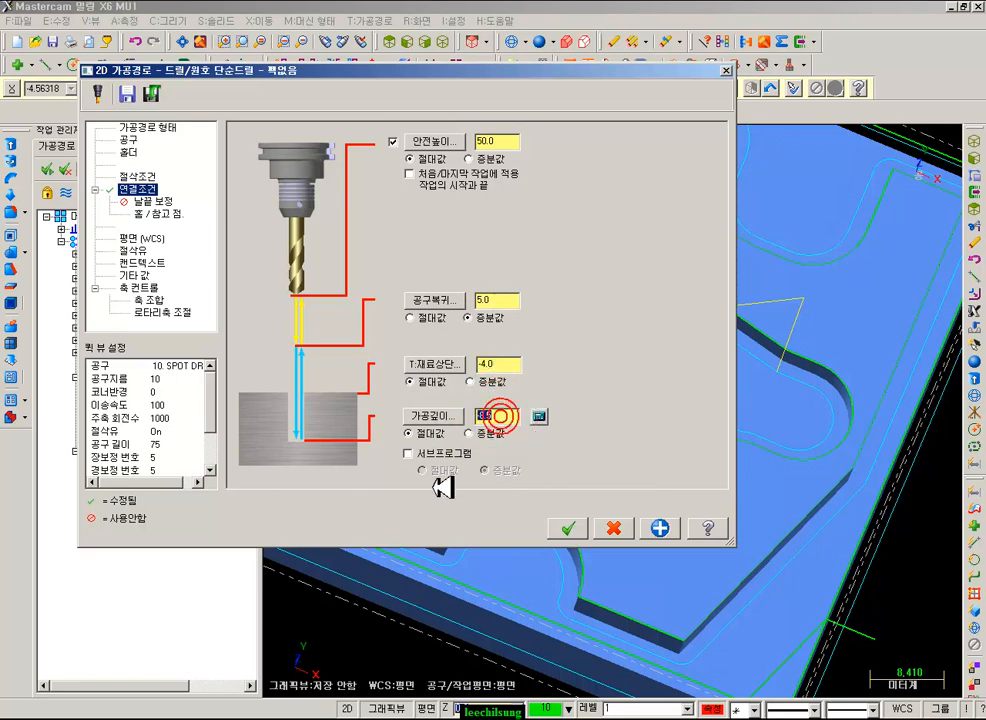
{"action": "left_click", "coordinate": [572, 527]}
{"action": "left_click", "coordinate": [104, 168]}
- Run the solid simulation of all operations including the spot-drilled chamfer and check the central hole's rim
{"action": "left_click", "coordinate": [107, 241]}
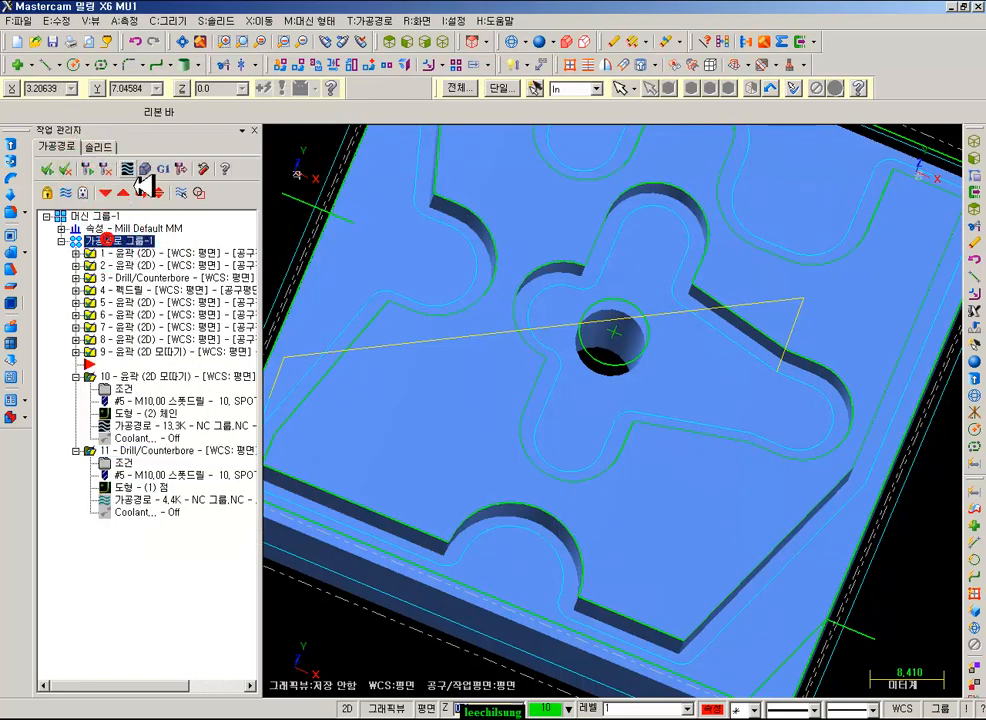
{"action": "left_click", "coordinate": [145, 169]}
{"action": "left_click", "coordinate": [173, 160]}
{"action": "left_click", "coordinate": [527, 423]}
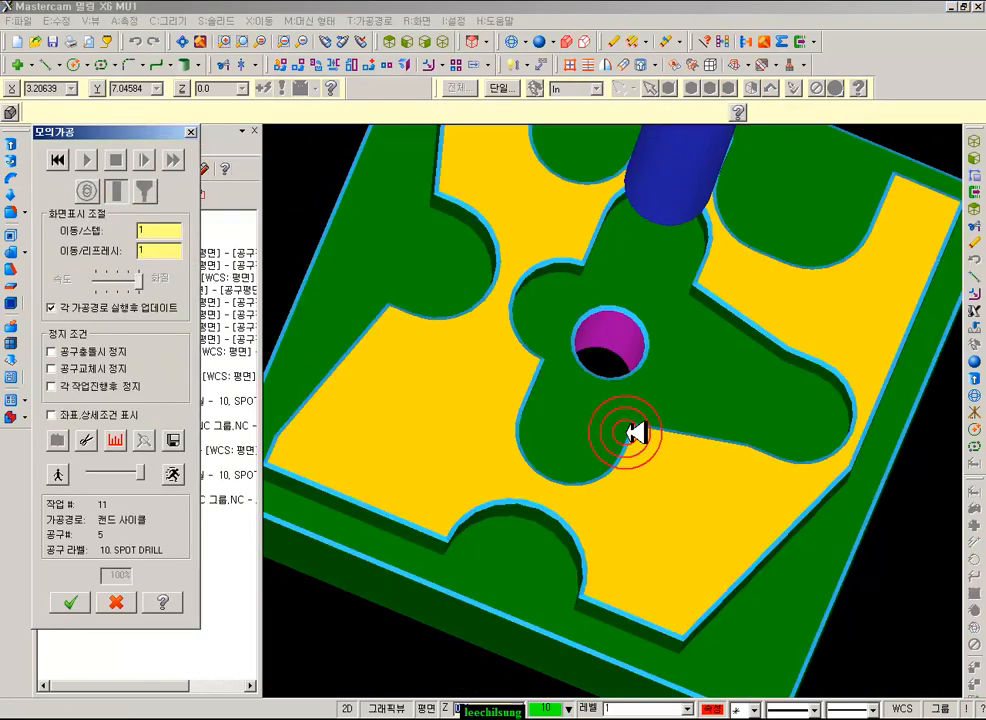
- Examine the chamfered rim of the central hole on the simulated part up close, and leave the simulation
{"action": "scroll", "coordinate": [664, 328], "scroll_direction": "up", "scroll_amount": 5}
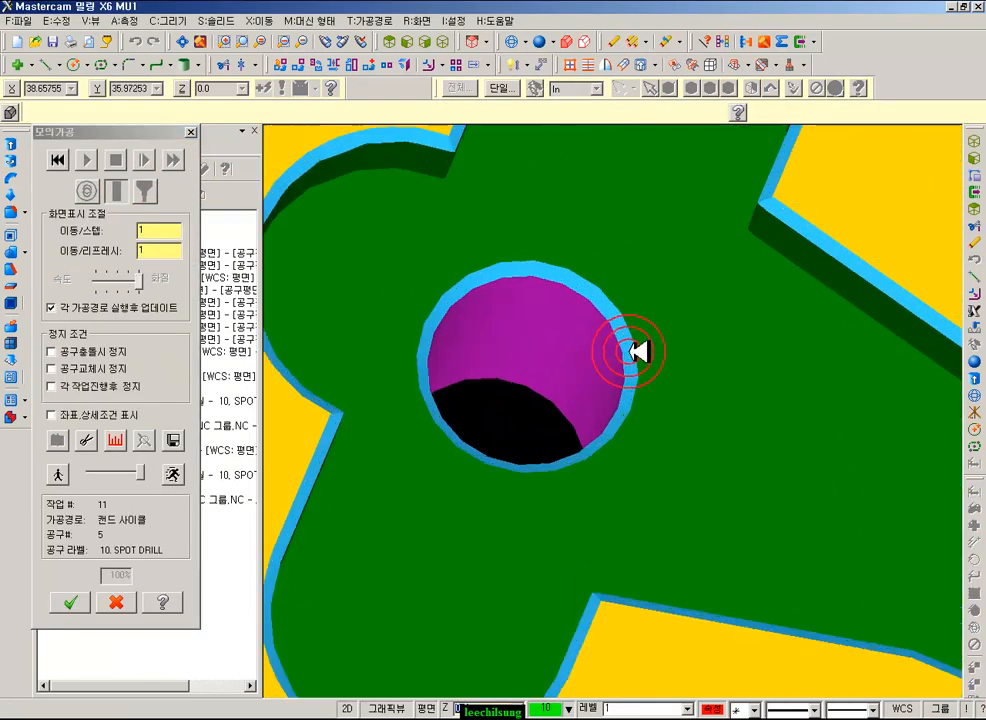
{"action": "scroll", "coordinate": [617, 347], "scroll_direction": "up", "scroll_amount": 2}
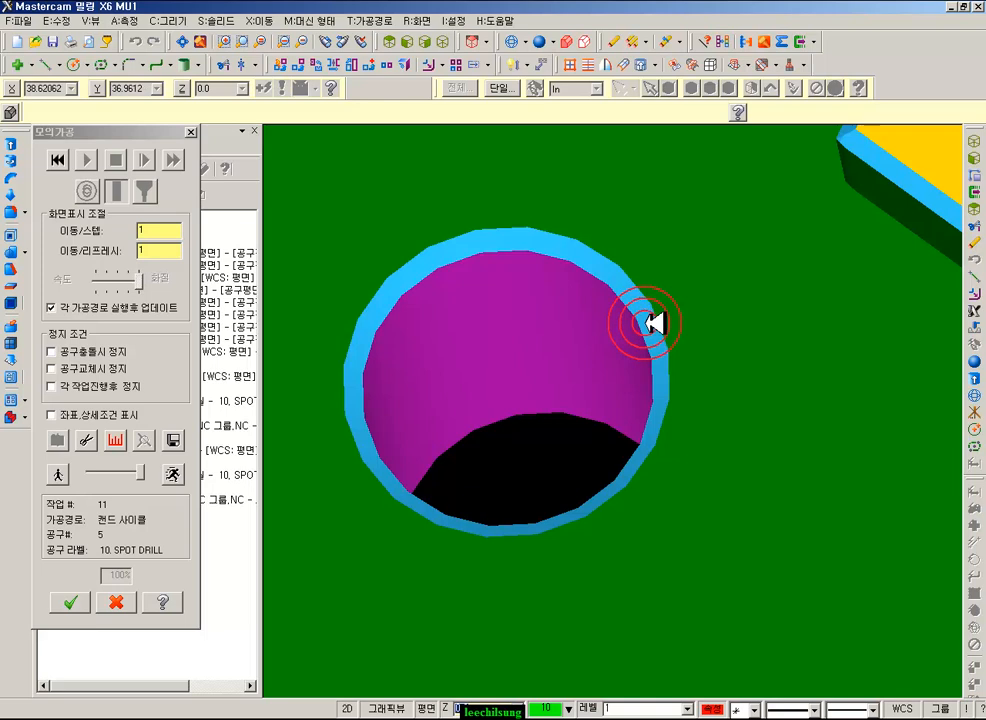
{"action": "scroll", "coordinate": [640, 340], "scroll_direction": "down", "scroll_amount": 5}
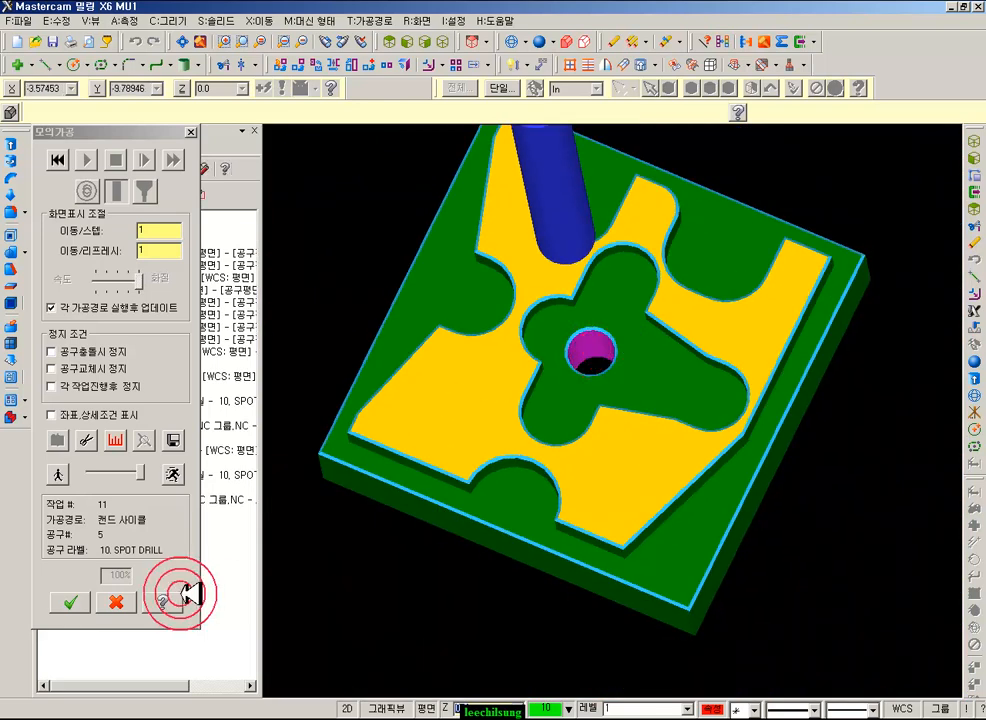
{"action": "left_click", "coordinate": [108, 600]}
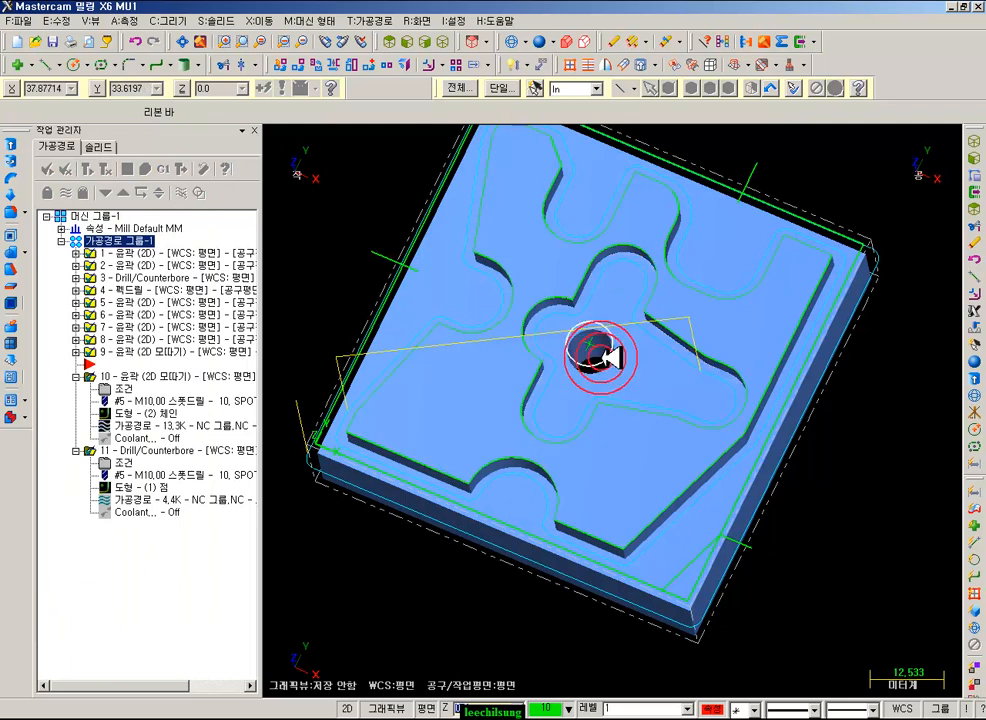
- Trim the solid with the plane Y = 35, flipping the direction to keep the half on the positive Y side
{"action": "left_click", "coordinate": [390, 41]}
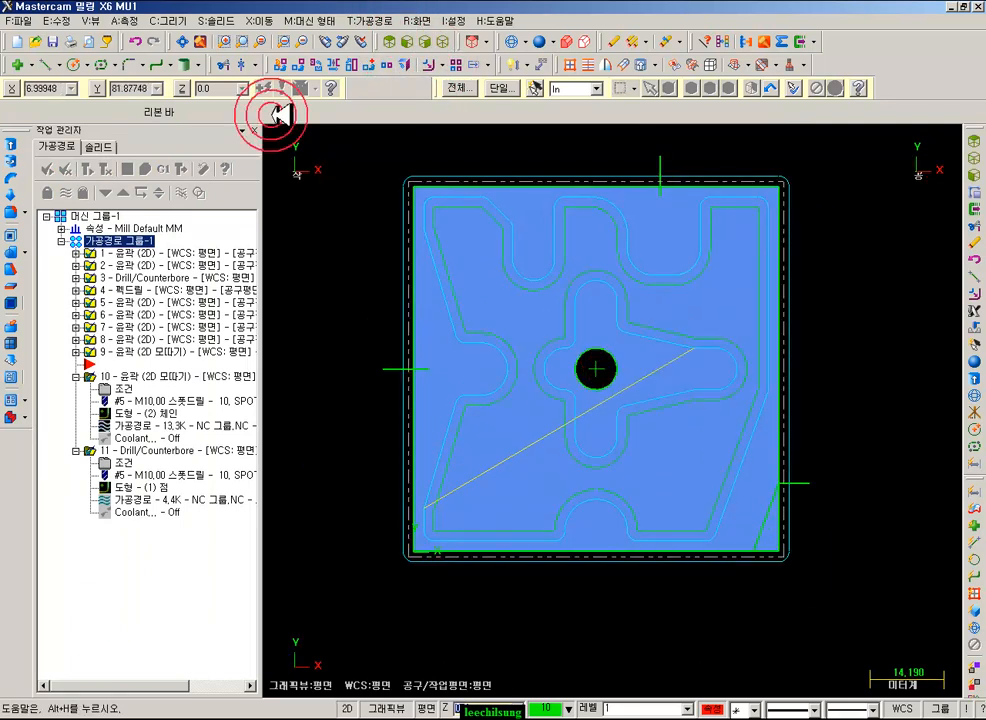
{"action": "left_click", "coordinate": [218, 20]}
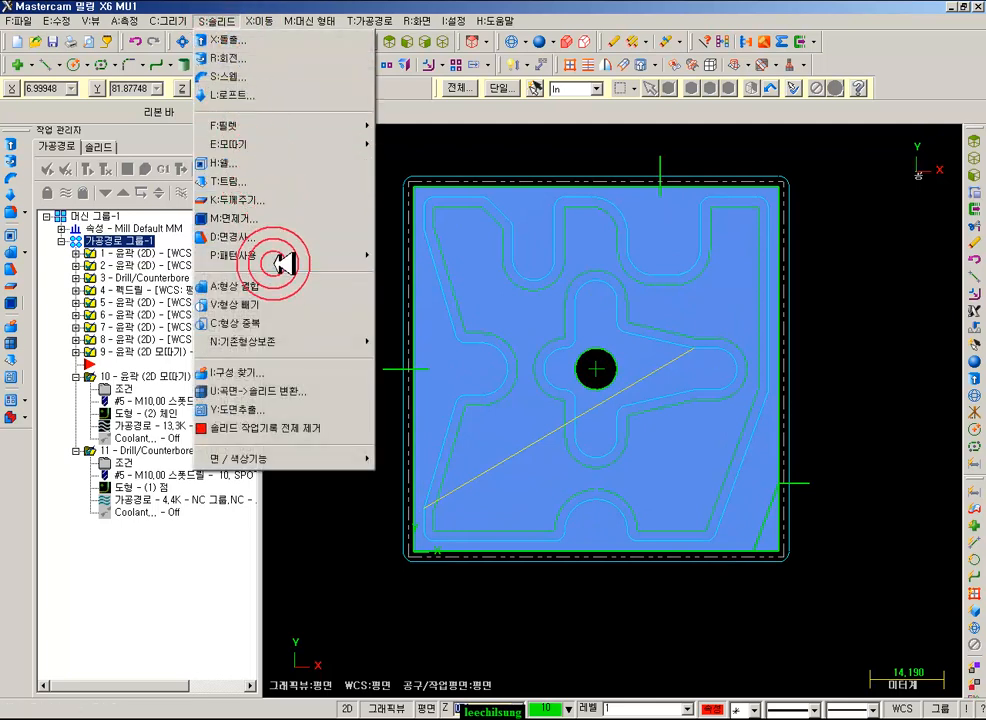
{"action": "left_click", "coordinate": [258, 182]}
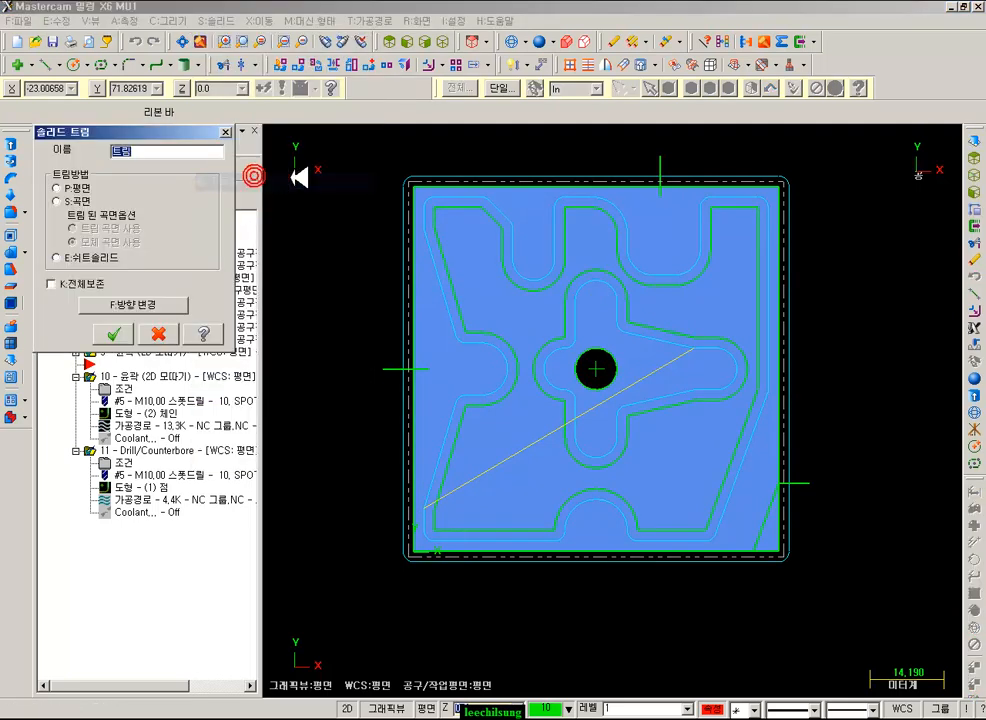
{"action": "left_click", "coordinate": [83, 187]}
{"action": "left_click", "coordinate": [449, 43]}
{"action": "left_click", "coordinate": [517, 290]}
{"action": "left_click", "coordinate": [90, 222]}
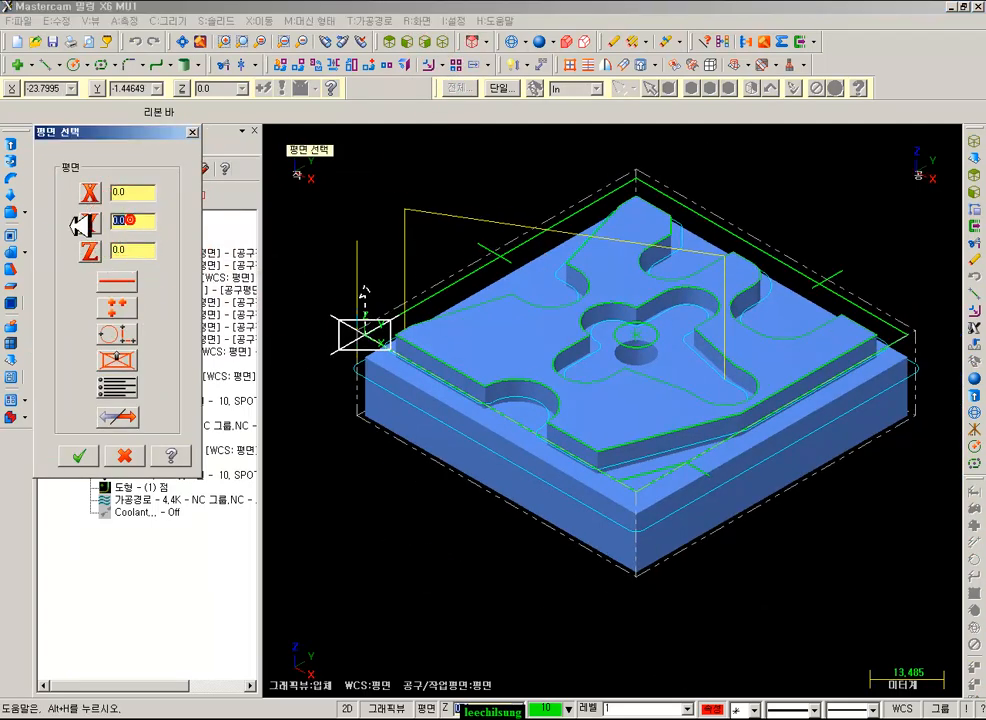
{"action": "type", "text": "35"}
{"action": "key", "text": "Return"}
{"action": "left_click", "coordinate": [79, 456]}
{"action": "left_click", "coordinate": [133, 303]}
{"action": "left_click", "coordinate": [120, 333]}
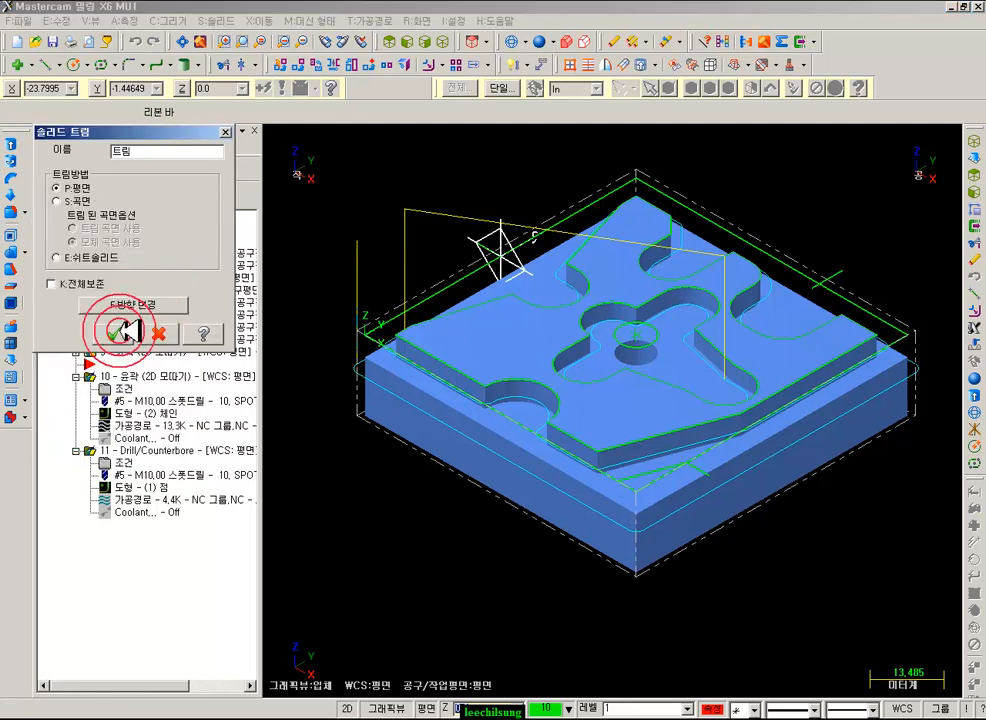
- Backplot drilling operation 11 in front view, stepping the spot drill down to its full depth in the sectioned central hole
{"action": "scroll", "coordinate": [741, 289], "scroll_direction": "up", "scroll_amount": 3}
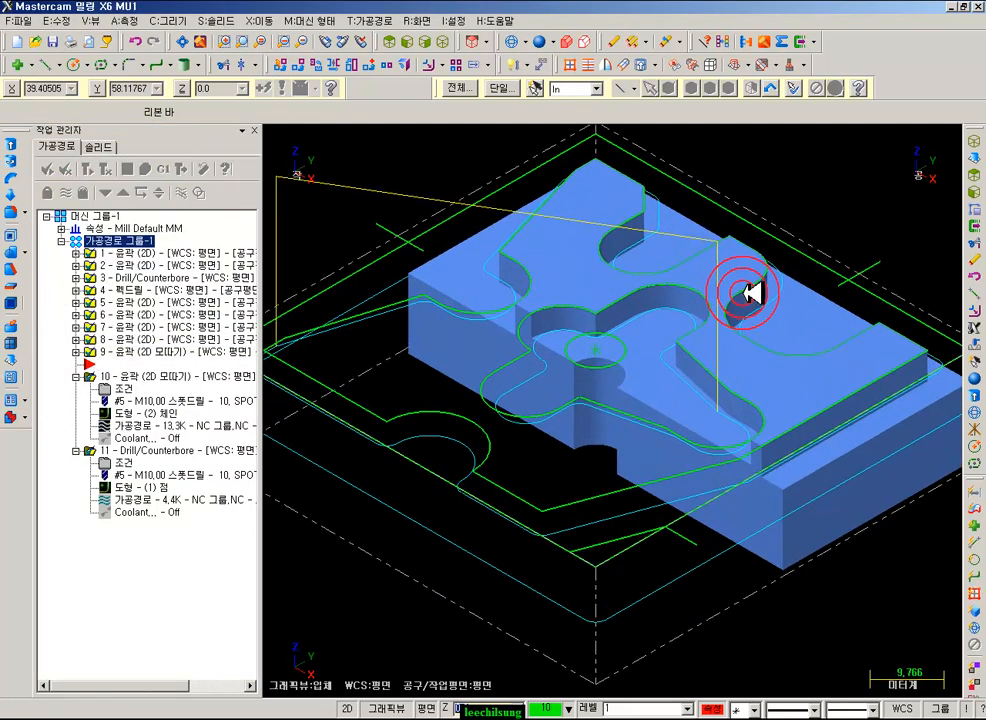
{"action": "left_click", "coordinate": [401, 40]}
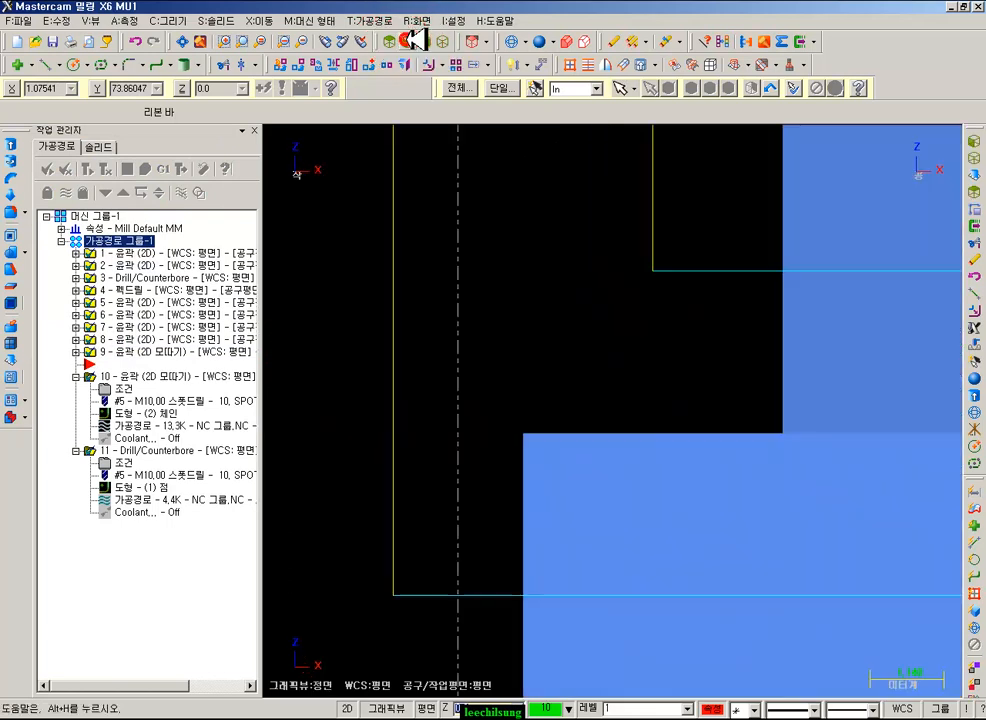
{"action": "scroll", "coordinate": [356, 350], "scroll_direction": "down", "scroll_amount": 7}
{"action": "scroll", "coordinate": [822, 312], "scroll_direction": "up", "scroll_amount": 3}
{"action": "left_click", "coordinate": [126, 449]}
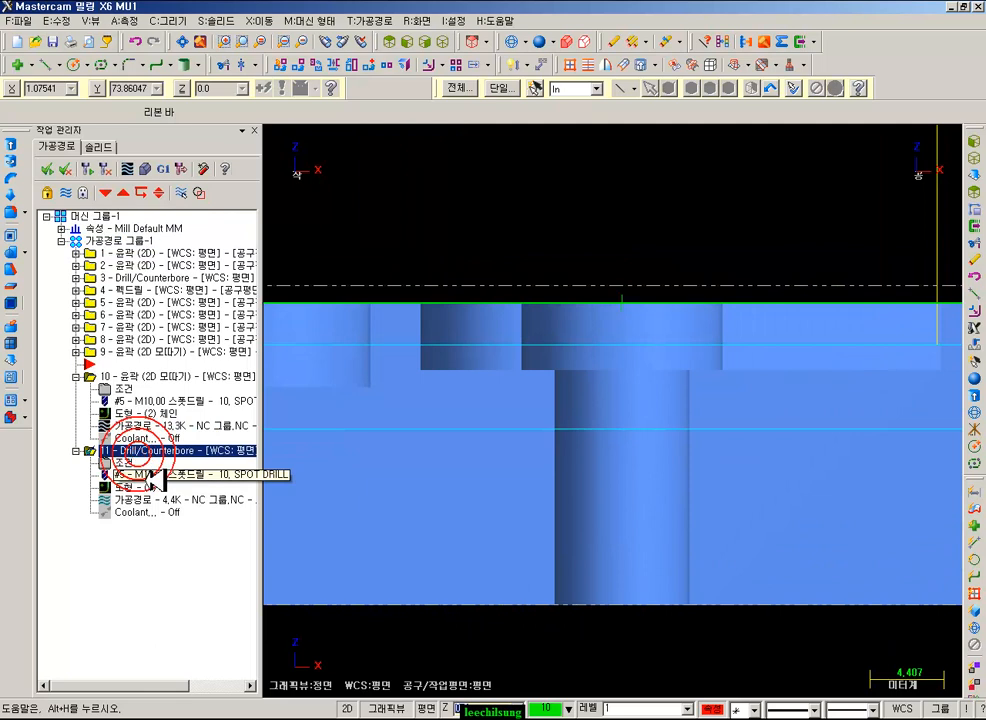
{"action": "left_click", "coordinate": [136, 497]}
{"action": "key", "text": "s"}
{"action": "key", "text": "s"}
{"action": "key", "text": "s"}
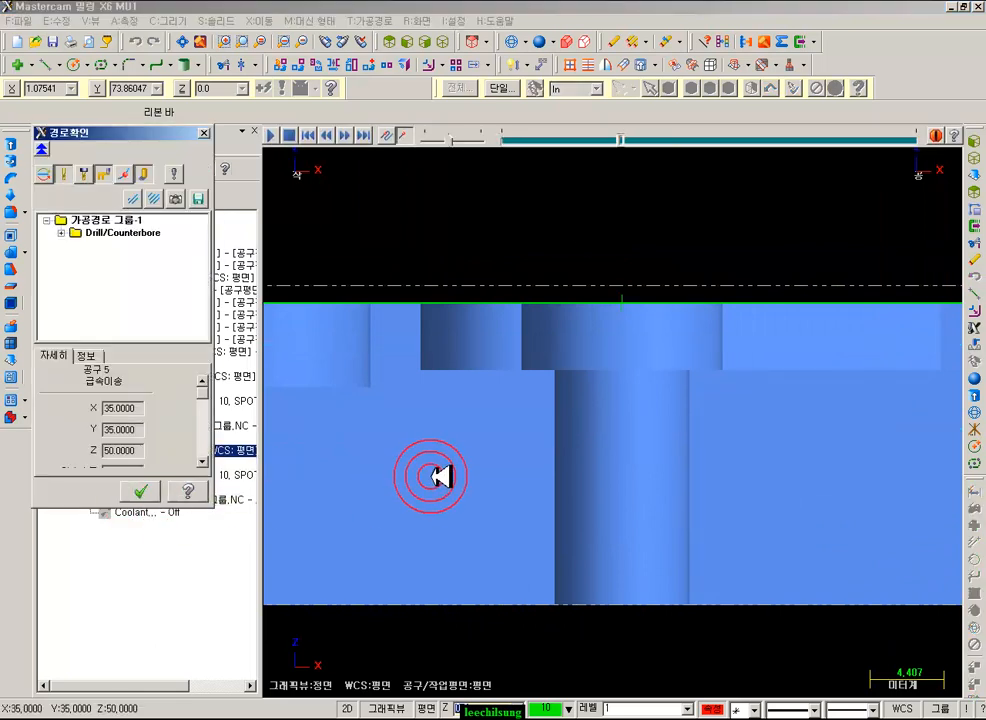
{"action": "scroll", "coordinate": [623, 365], "scroll_direction": "up", "scroll_amount": 4}
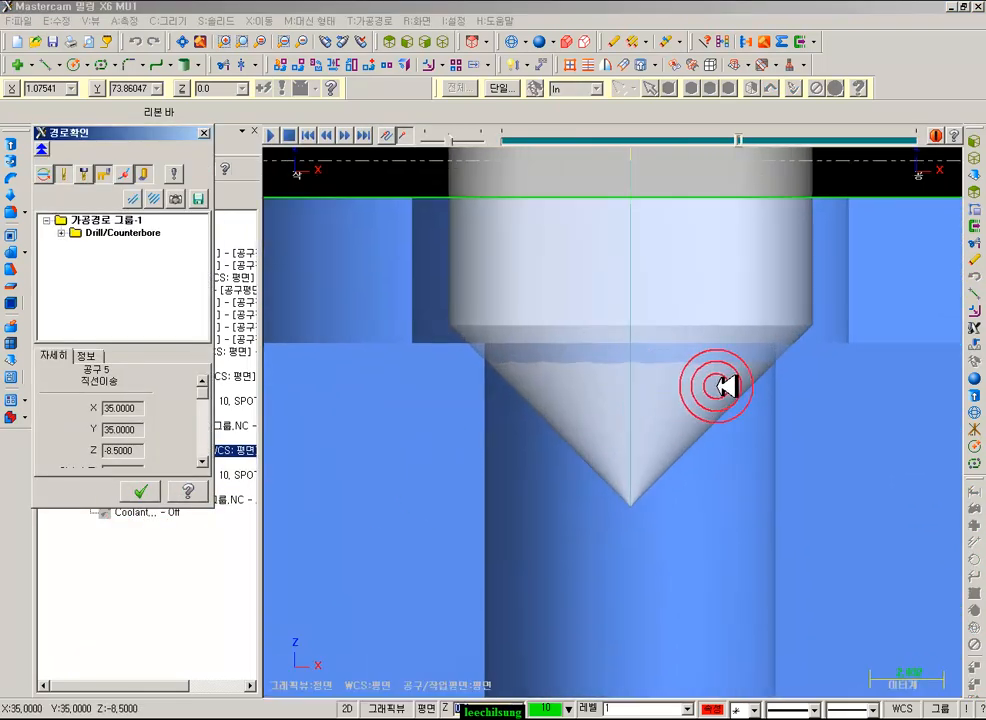
{"action": "left_click", "coordinate": [616, 517]}
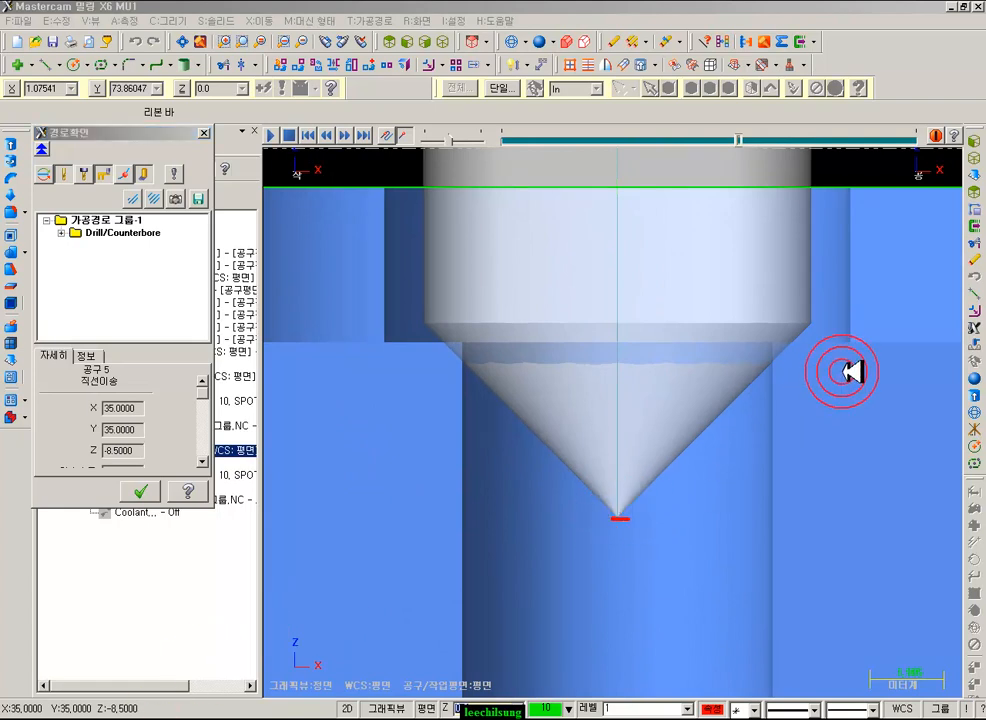
{"action": "left_click", "coordinate": [782, 338]}
{"action": "left_click_drag", "start_coordinate": [842, 334], "coordinate": [893, 339]}
{"action": "mouse_move", "coordinate": [778, 341]}
{"action": "left_mouse_down"}
{"action": "mouse_move", "coordinate": [917, 341]}
{"action": "mouse_move", "coordinate": [936, 360]}
{"action": "left_mouse_up"}
{"action": "left_click_drag", "start_coordinate": [810, 519], "coordinate": [917, 519]}
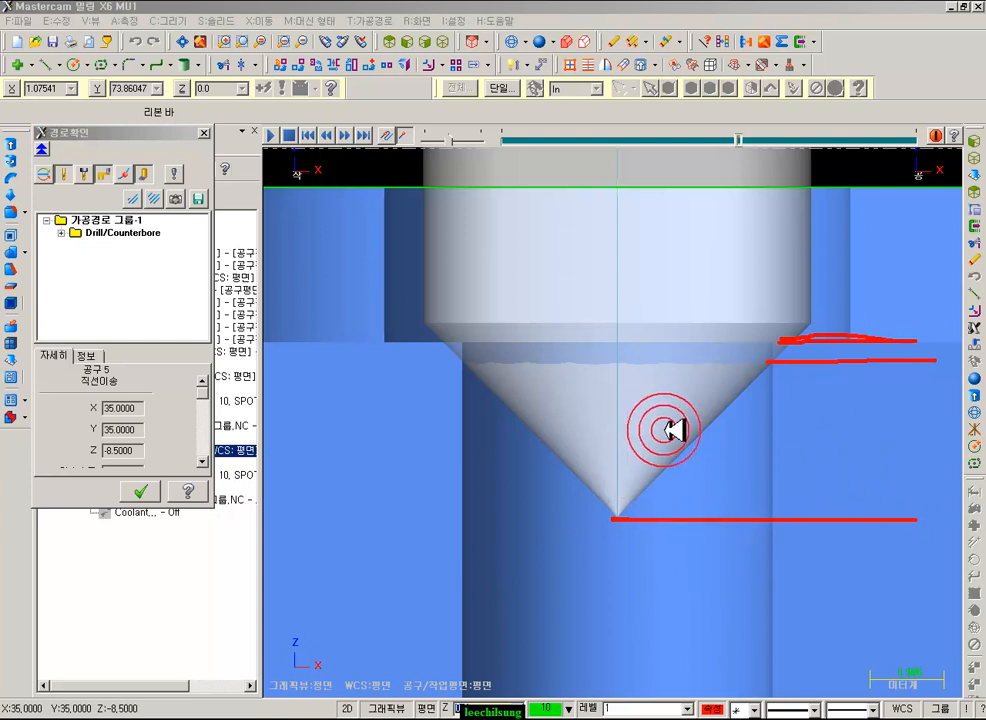
{"action": "left_click_drag", "start_coordinate": [616, 491], "coordinate": [618, 553]}
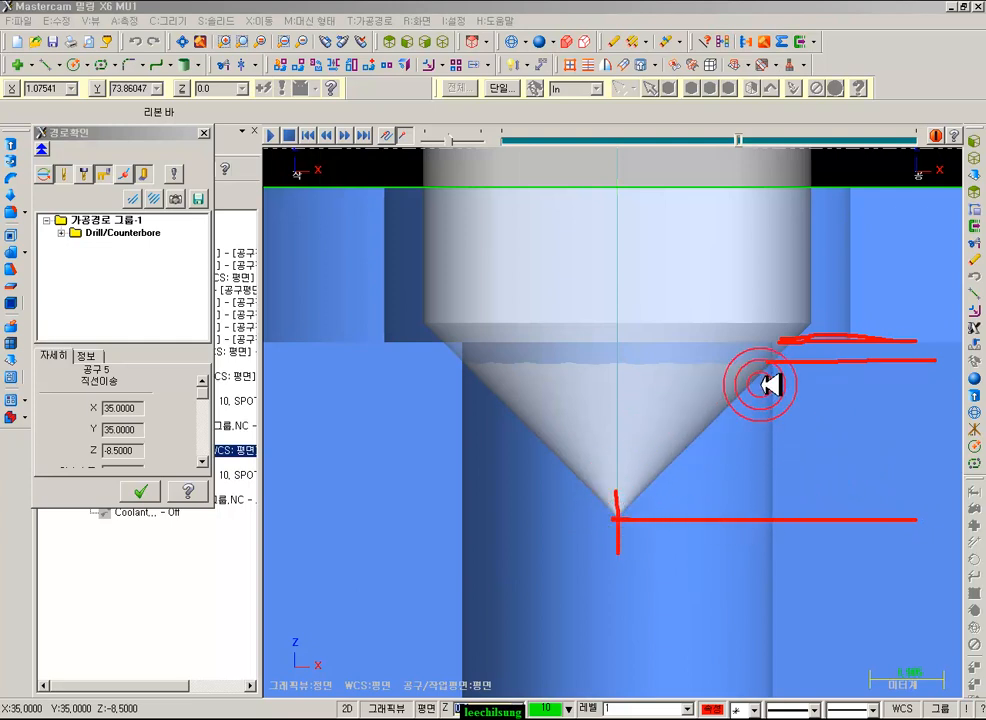
{"action": "left_click_drag", "start_coordinate": [771, 513], "coordinate": [774, 539]}
{"action": "left_click_drag", "start_coordinate": [766, 366], "coordinate": [775, 366]}
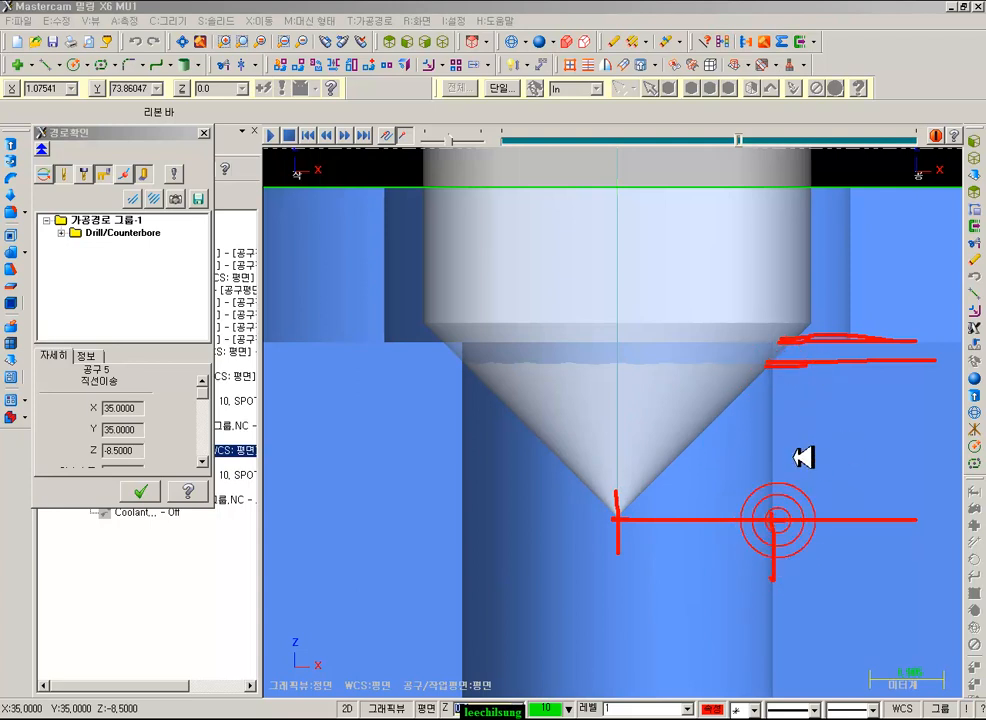
{"action": "mouse_move", "coordinate": [793, 457]}
{"action": "left_mouse_down"}
{"action": "mouse_move", "coordinate": [830, 486]}
{"action": "mouse_move", "coordinate": [812, 520]}
{"action": "left_mouse_up"}
{"action": "left_click", "coordinate": [810, 367]}
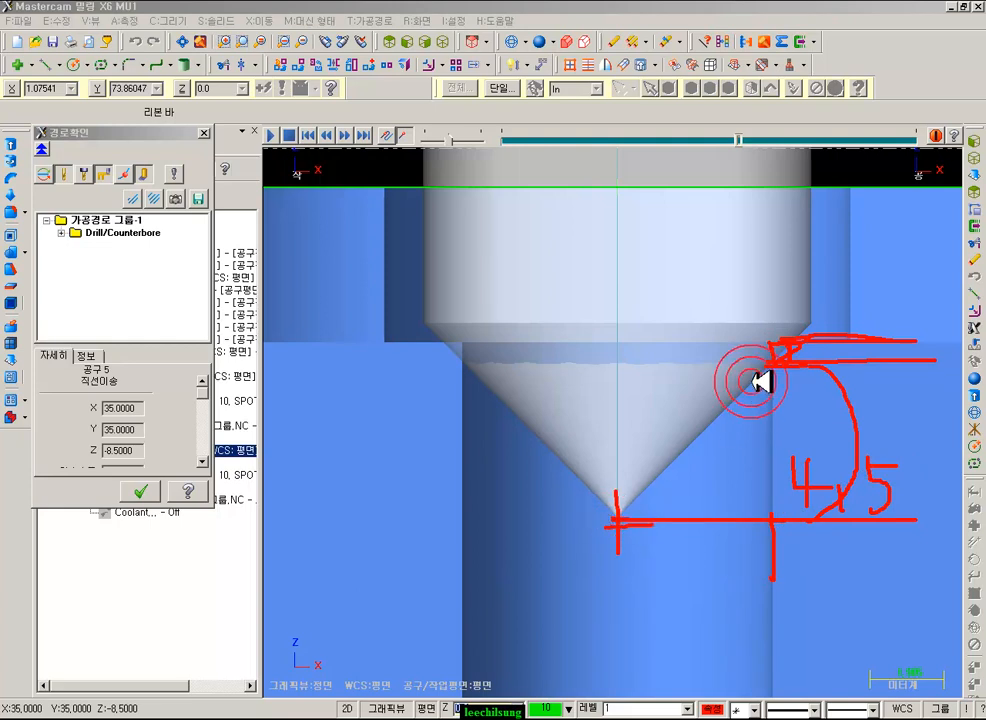
{"action": "mouse_move", "coordinate": [700, 345]}
{"action": "left_mouse_down"}
{"action": "mouse_move", "coordinate": [607, 343]}
{"action": "mouse_move", "coordinate": [642, 451]}
{"action": "mouse_move", "coordinate": [640, 518]}
{"action": "left_mouse_up"}
{"action": "left_click_drag", "start_coordinate": [655, 343], "coordinate": [652, 191]}
{"action": "left_click_drag", "start_coordinate": [715, 228], "coordinate": [714, 275]}
{"action": "left_click_drag", "start_coordinate": [793, 533], "coordinate": [918, 528]}
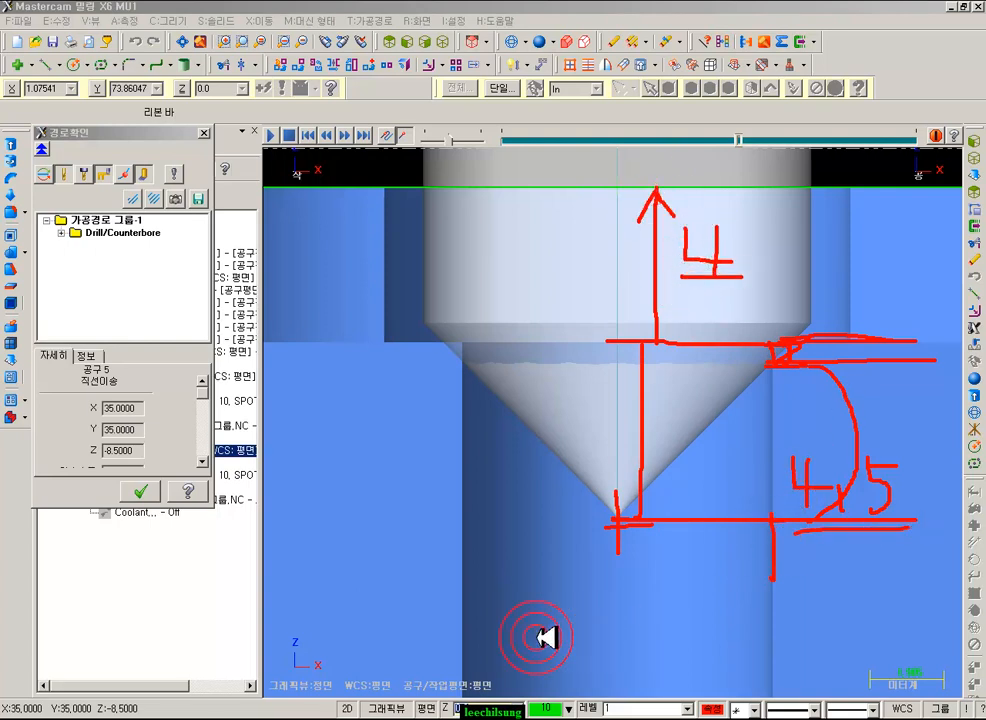
{"action": "left_click_drag", "start_coordinate": [612, 628], "coordinate": [590, 590]}
{"action": "left_click", "coordinate": [643, 641]}
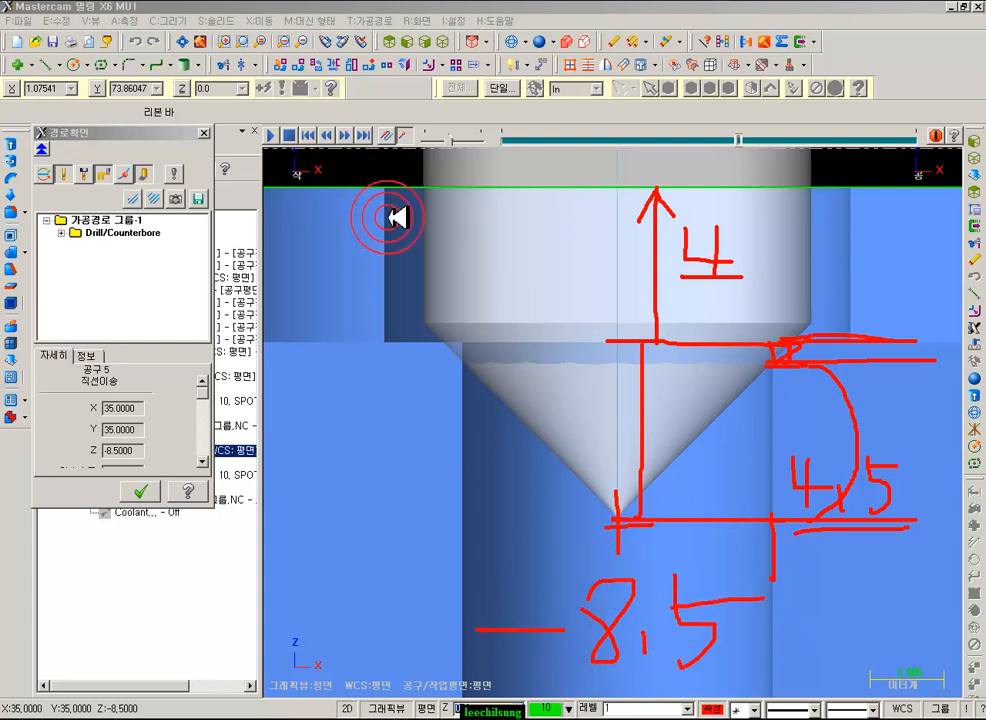
{"action": "left_click_drag", "start_coordinate": [346, 345], "coordinate": [480, 342]}
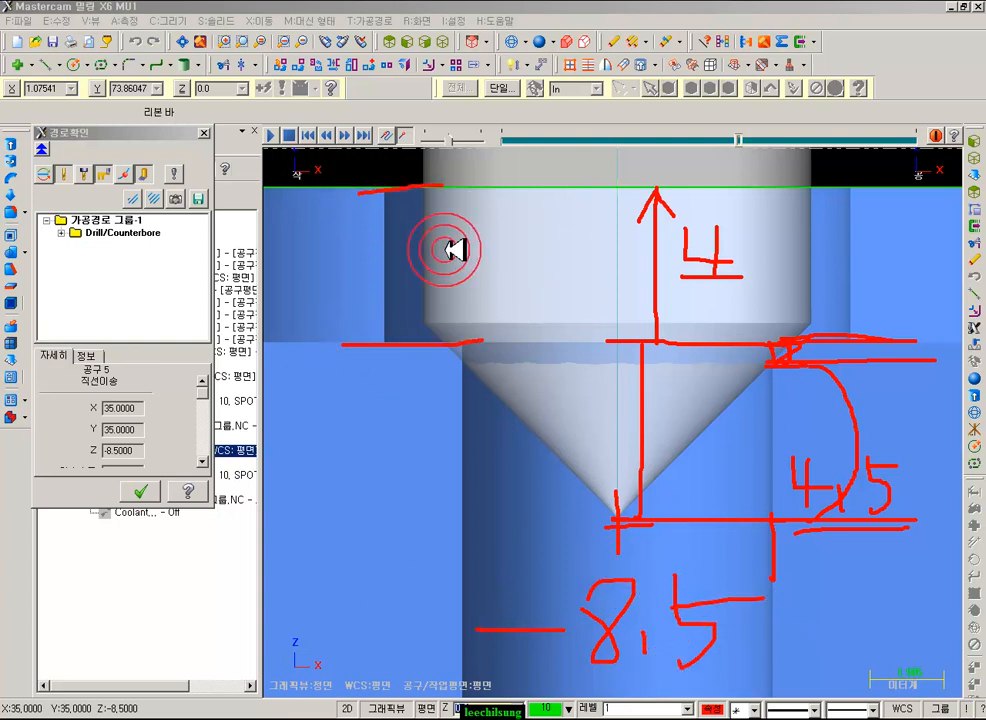
{"action": "mouse_move", "coordinate": [700, 220]}
{"action": "left_mouse_down"}
{"action": "mouse_move", "coordinate": [739, 213]}
{"action": "mouse_move", "coordinate": [726, 301]}
{"action": "mouse_move", "coordinate": [755, 262]}
{"action": "mouse_move", "coordinate": [800, 263]}
{"action": "left_mouse_up"}
{"action": "left_click_drag", "start_coordinate": [818, 236], "coordinate": [823, 263]}
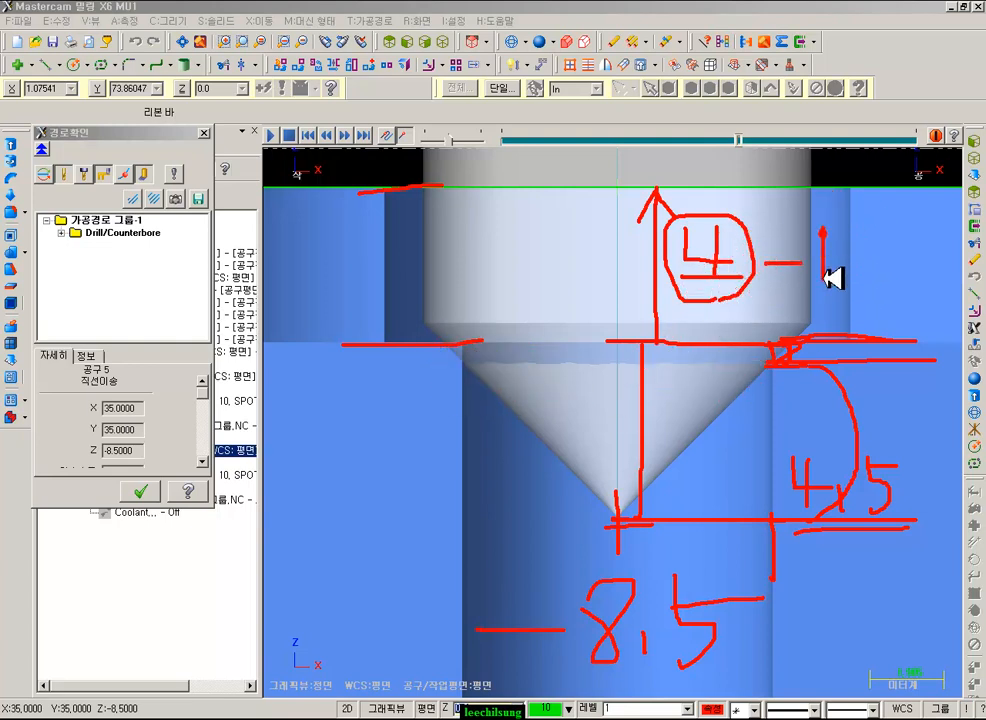
{"action": "left_click_drag", "start_coordinate": [884, 229], "coordinate": [840, 320]}
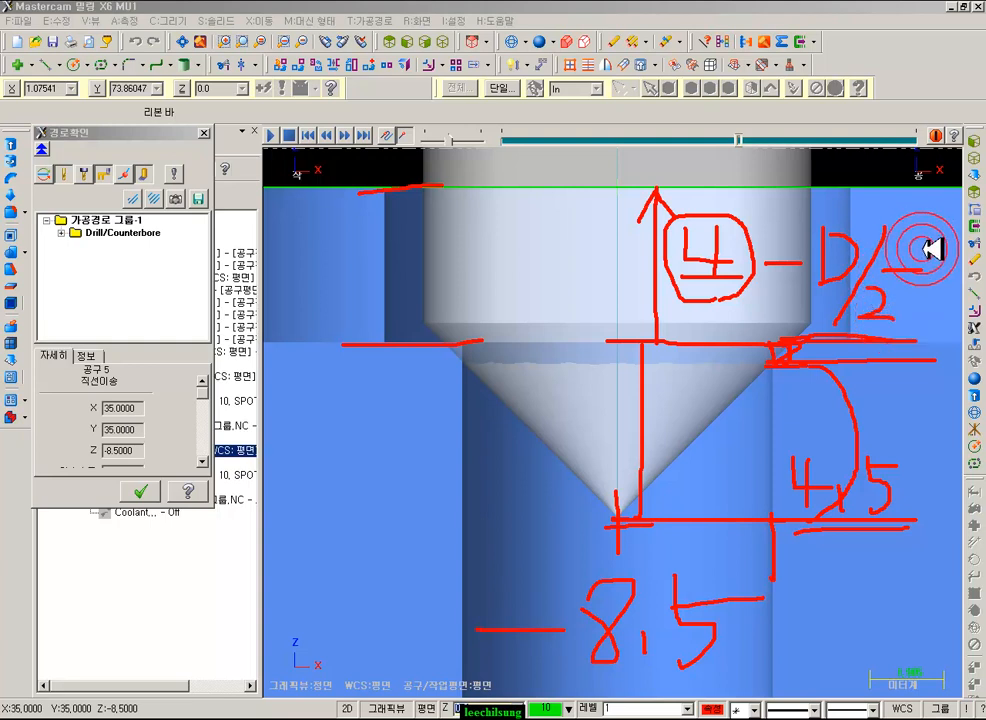
{"action": "left_click_drag", "start_coordinate": [945, 256], "coordinate": [968, 265]}
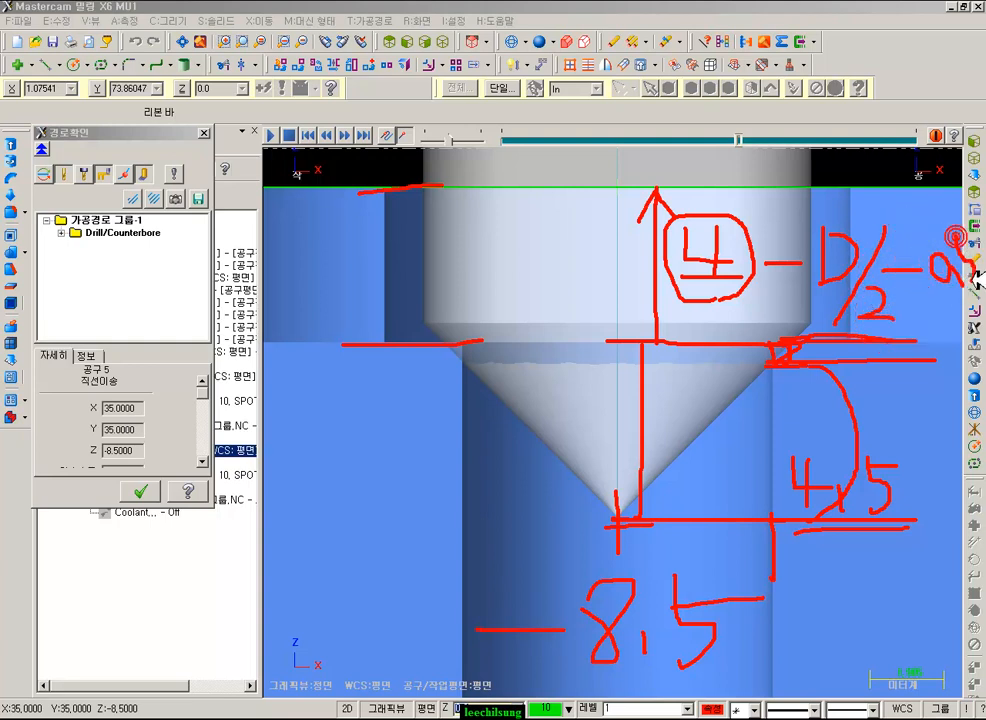
{"action": "left_click", "coordinate": [527, 395]}
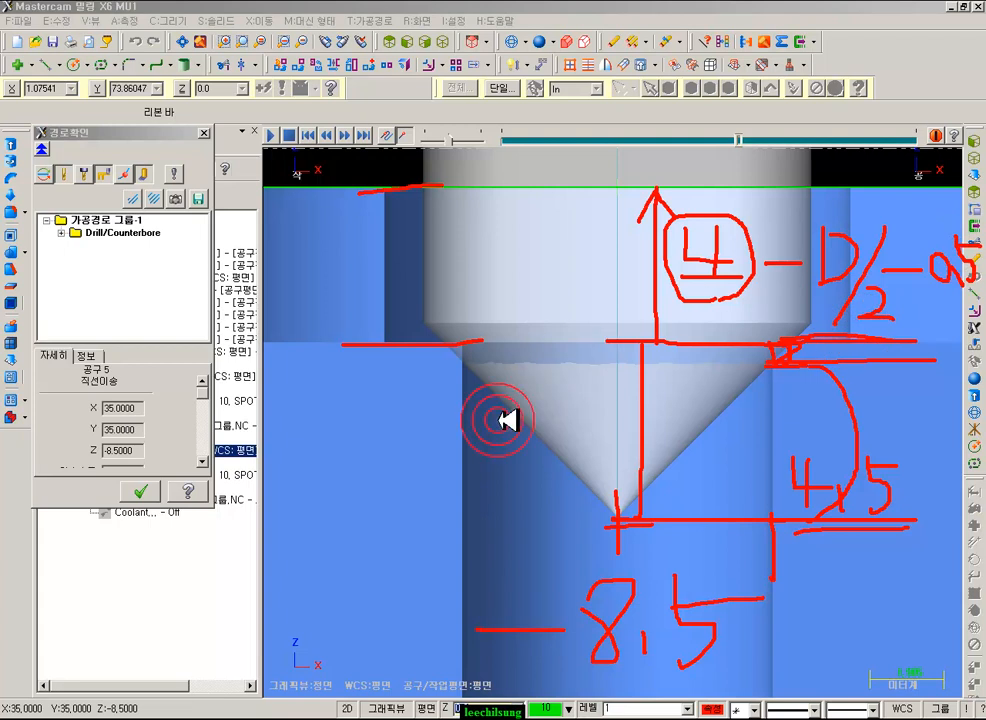
{"action": "left_click_drag", "start_coordinate": [770, 411], "coordinate": [772, 438]}
{"action": "left_click", "coordinate": [870, 293]}
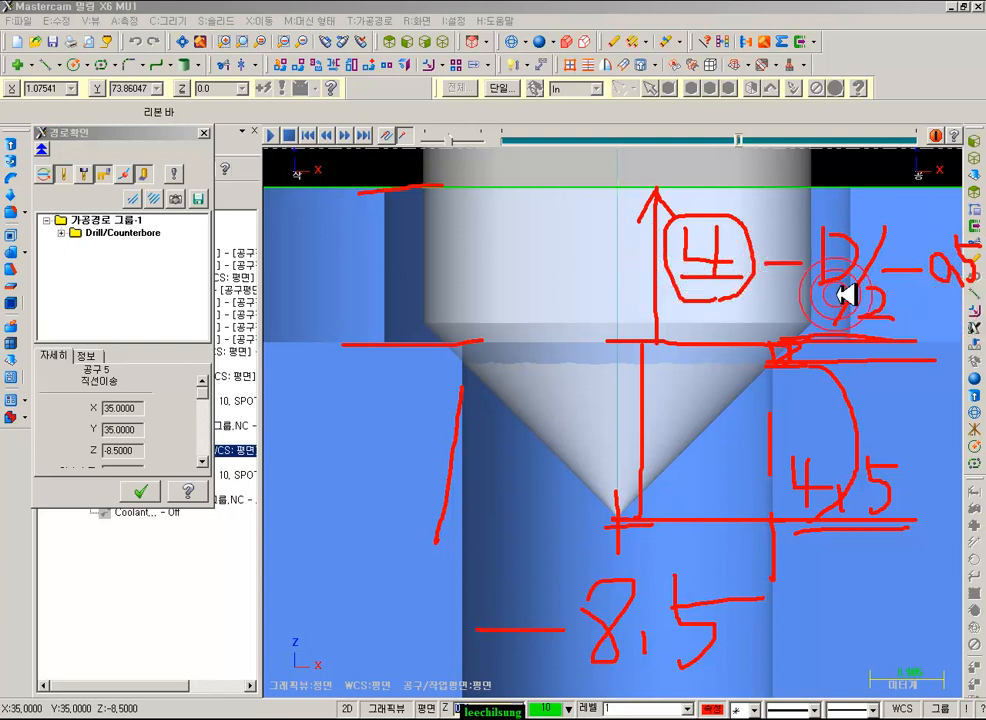
{"action": "mouse_move", "coordinate": [712, 682]}
{"action": "left_mouse_down"}
{"action": "mouse_move", "coordinate": [528, 687]}
{"action": "mouse_move", "coordinate": [775, 550]}
{"action": "mouse_move", "coordinate": [738, 685]}
{"action": "left_mouse_up"}
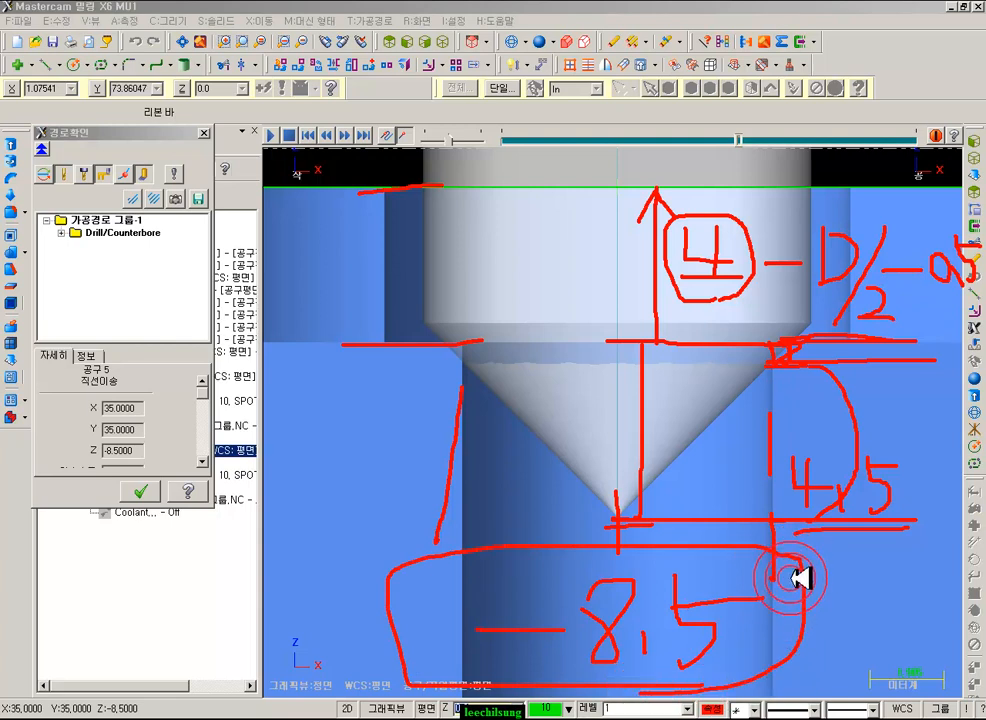
{"action": "right_click", "coordinate": [703, 451]}
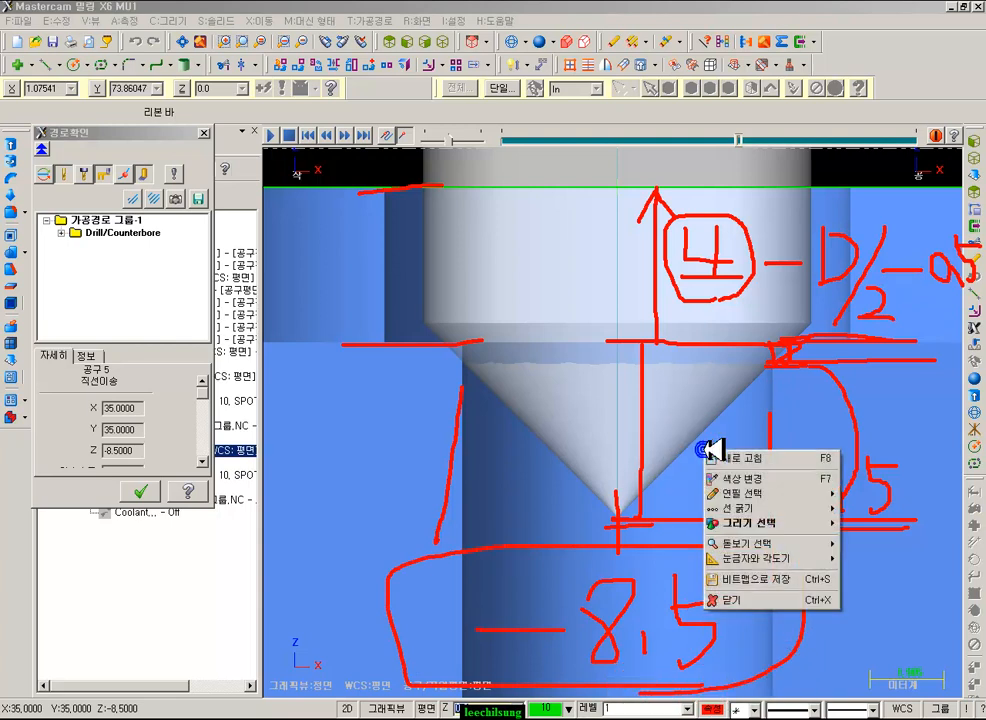
{"action": "left_click", "coordinate": [740, 600]}
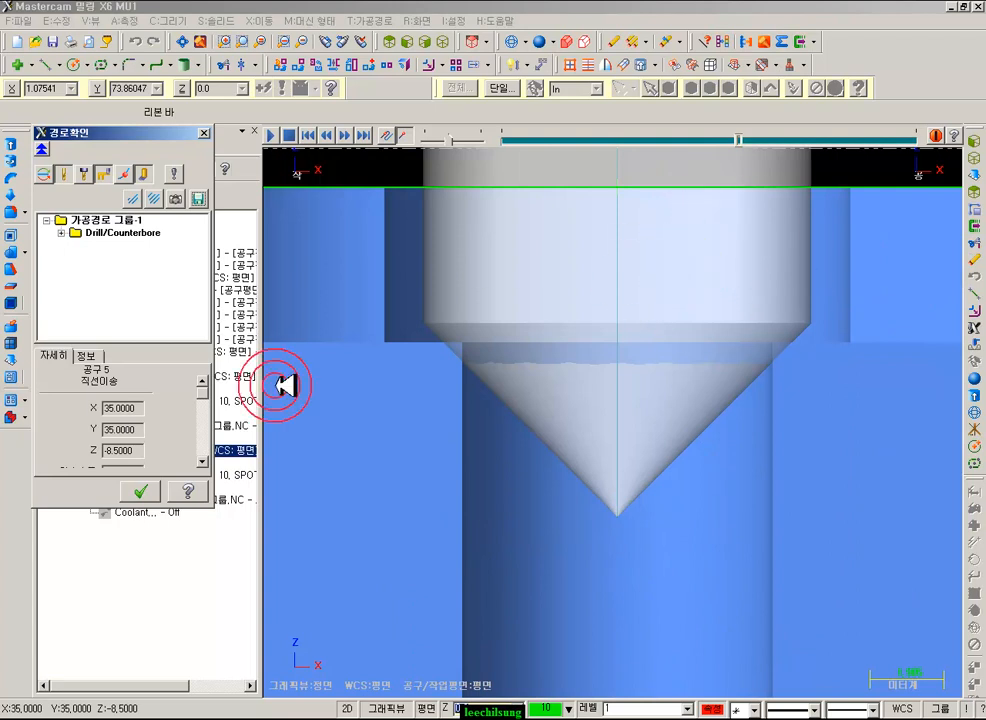
- Close the backplot, collapse operations 10 and 11 and move the insert arrow below operation 11
{"action": "left_click", "coordinate": [136, 490]}
{"action": "scroll", "coordinate": [702, 383], "scroll_direction": "down", "scroll_amount": 4}
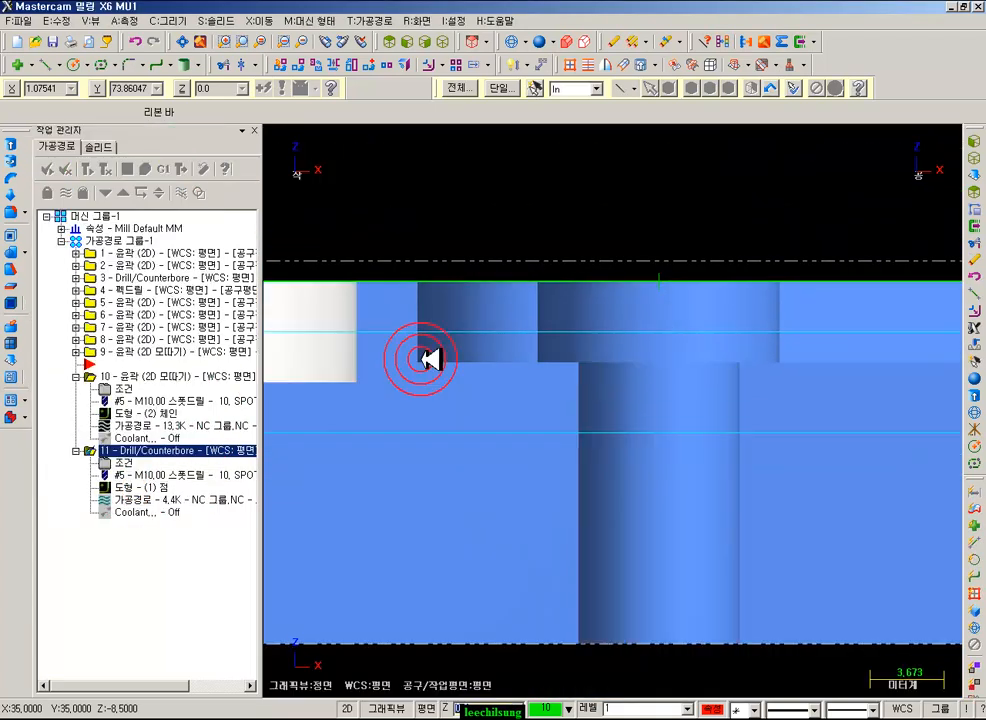
{"action": "left_click", "coordinate": [77, 377]}
{"action": "left_click", "coordinate": [105, 192]}
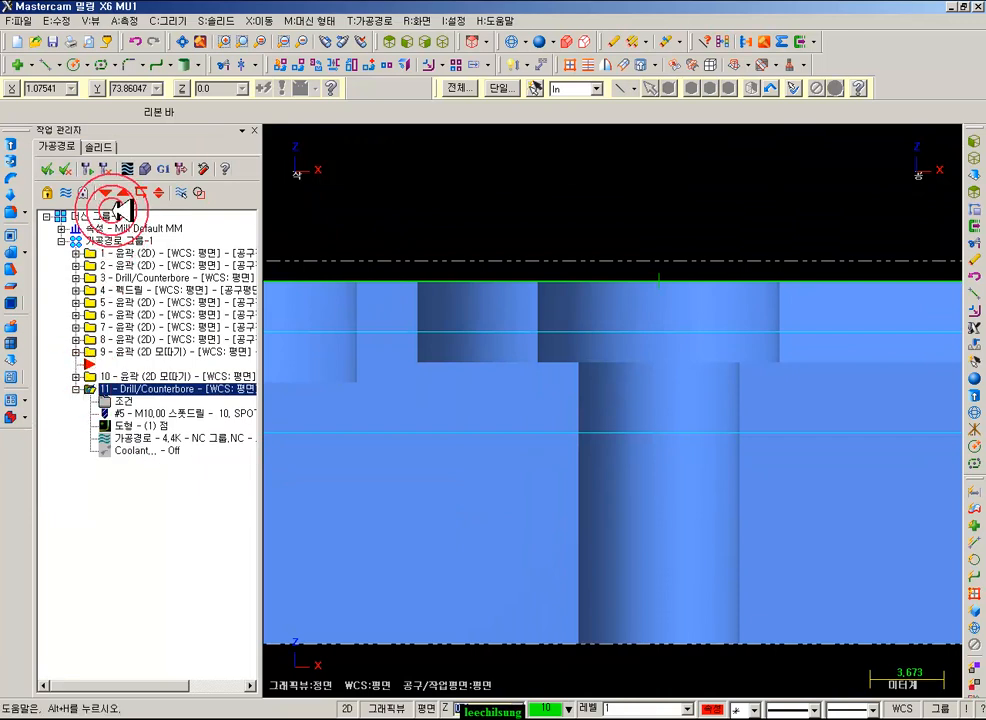
{"action": "left_click", "coordinate": [105, 192]}
{"action": "left_click", "coordinate": [77, 376]}
- Show the part in isometric view and post all operations of 가공경로 그룹-1 to an .NC file, overwriting the existing file
{"action": "left_click", "coordinate": [469, 42]}
{"action": "left_click", "coordinate": [735, 308]}
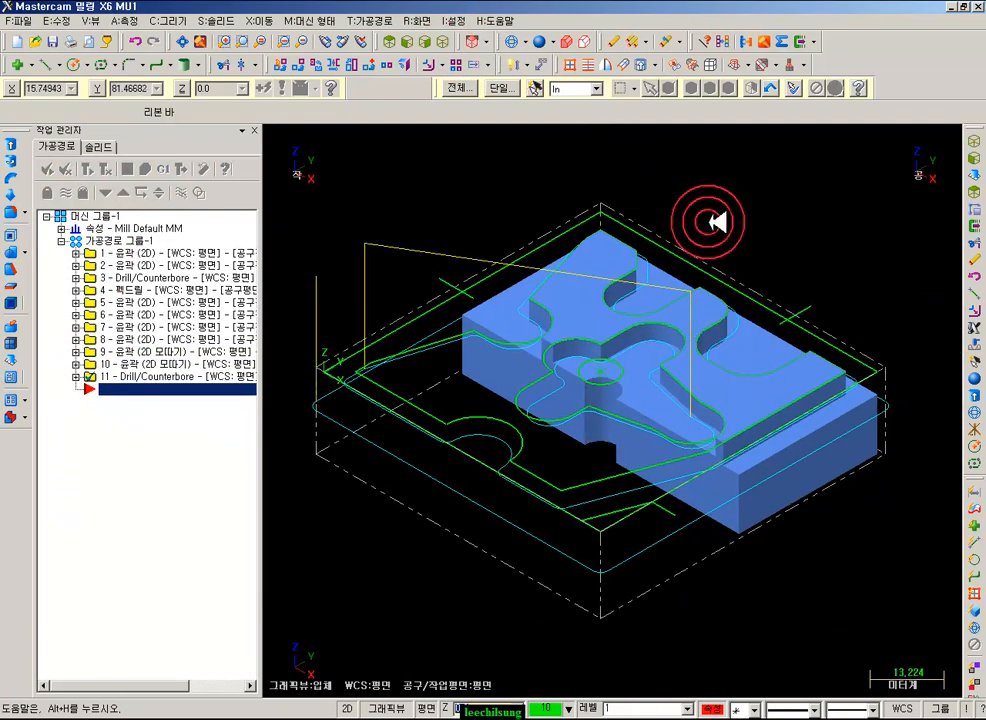
{"action": "left_click", "coordinate": [120, 242]}
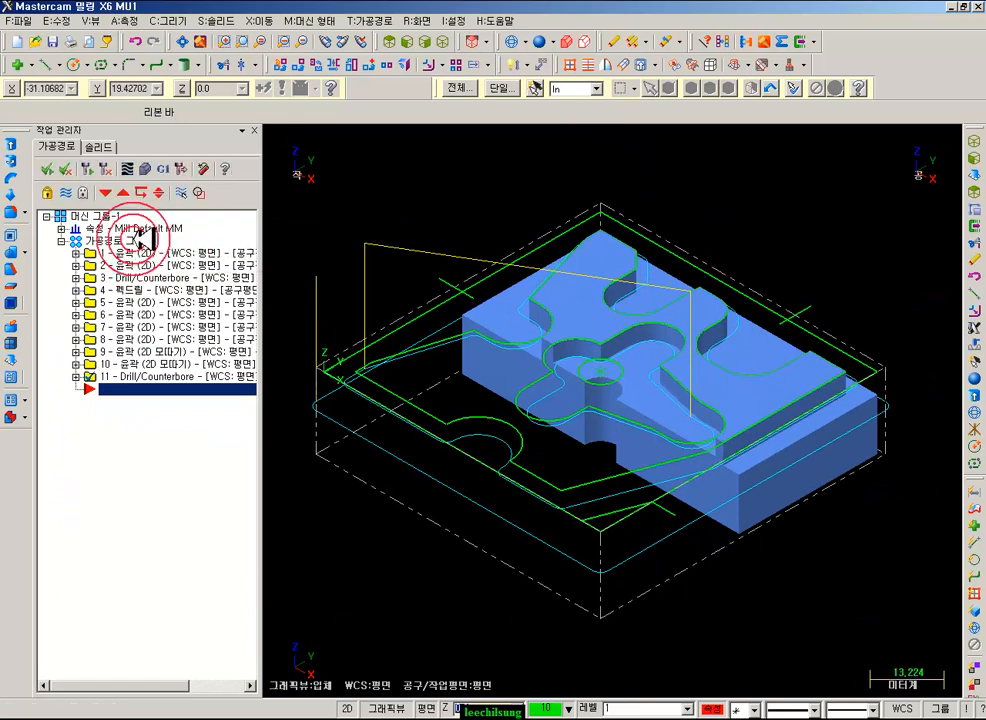
{"action": "left_click", "coordinate": [163, 169]}
{"action": "left_click", "coordinate": [76, 229]}
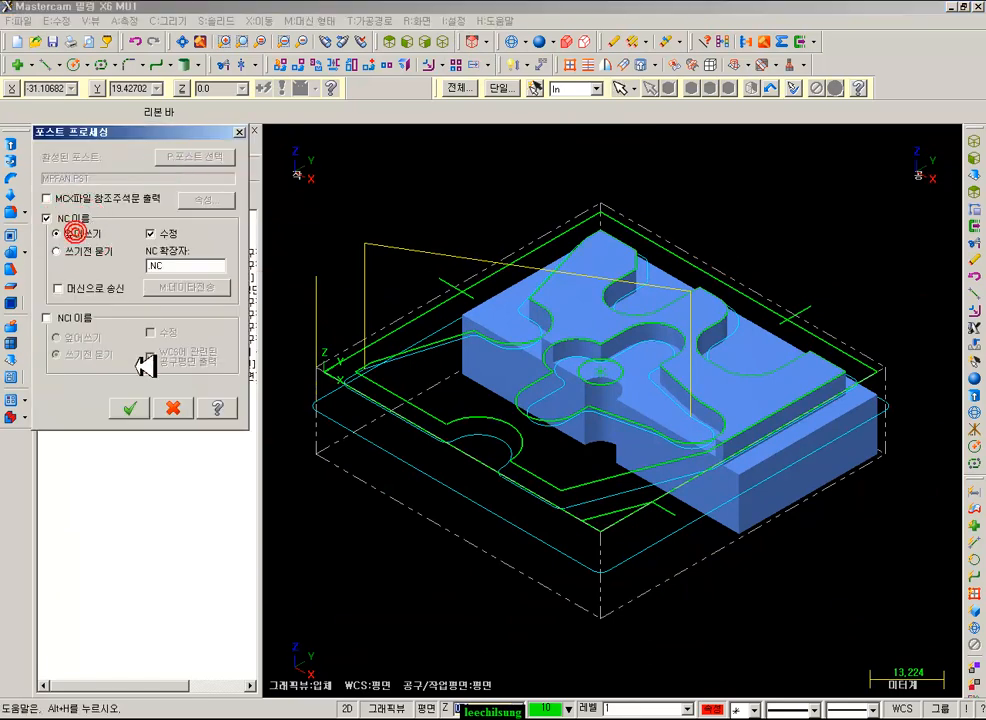
{"action": "left_click", "coordinate": [130, 407]}
- Switch to CIMCO Edit, reload the newly posted NC 그룹.NC and look through its code
{"action": "left_click", "coordinate": [604, 244]}
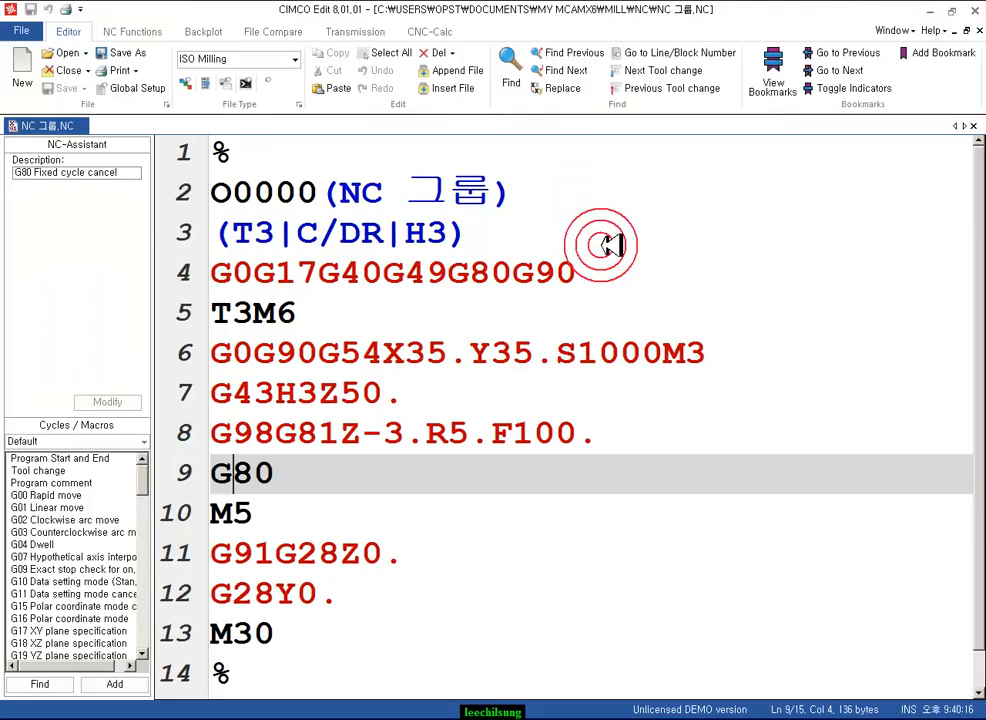
{"action": "left_click", "coordinate": [564, 407]}
{"action": "left_click", "coordinate": [634, 312]}
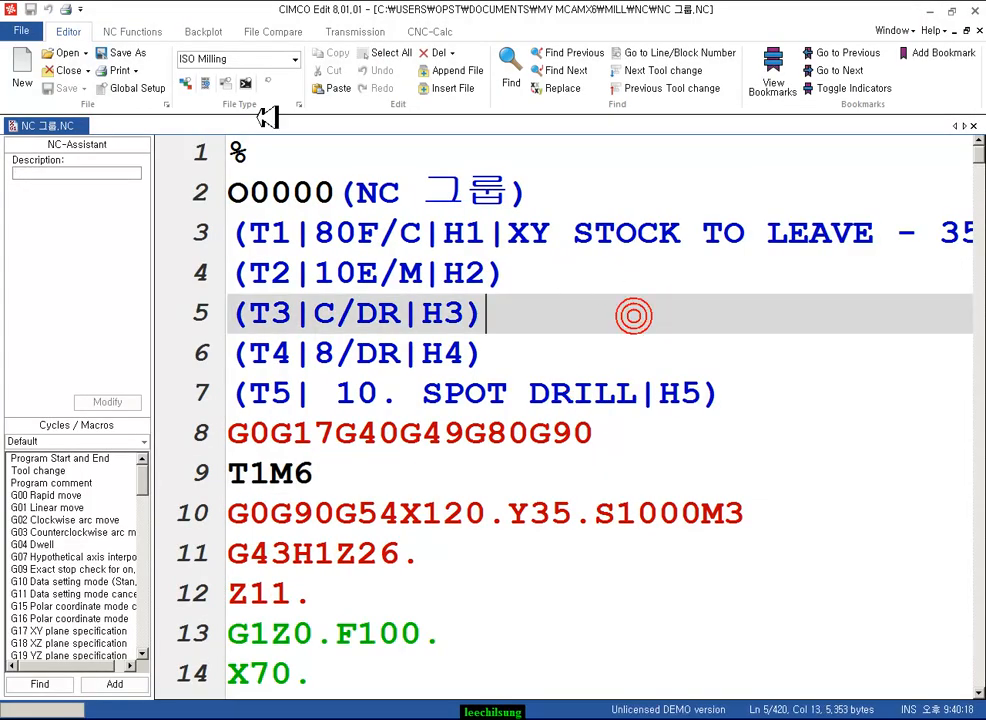
{"action": "scroll", "coordinate": [440, 304], "scroll_direction": "down", "scroll_amount": 19}
- Backplot NC 그룹.NC and examine the complete toolpath in 3D from different angles
{"action": "left_click", "coordinate": [237, 34]}
{"action": "left_click", "coordinate": [30, 76]}
{"action": "left_click", "coordinate": [552, 378]}
{"action": "left_click_drag", "start_coordinate": [560, 378], "coordinate": [695, 333]}
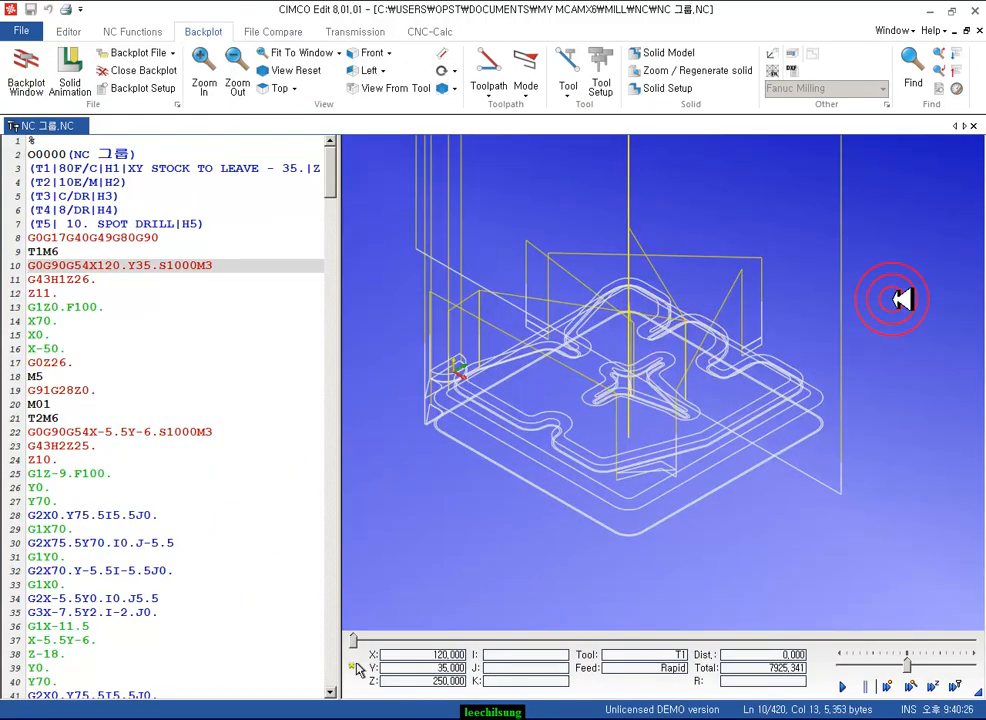
{"action": "left_click_drag", "start_coordinate": [900, 258], "coordinate": [689, 368]}
{"action": "left_click", "coordinate": [650, 384]}
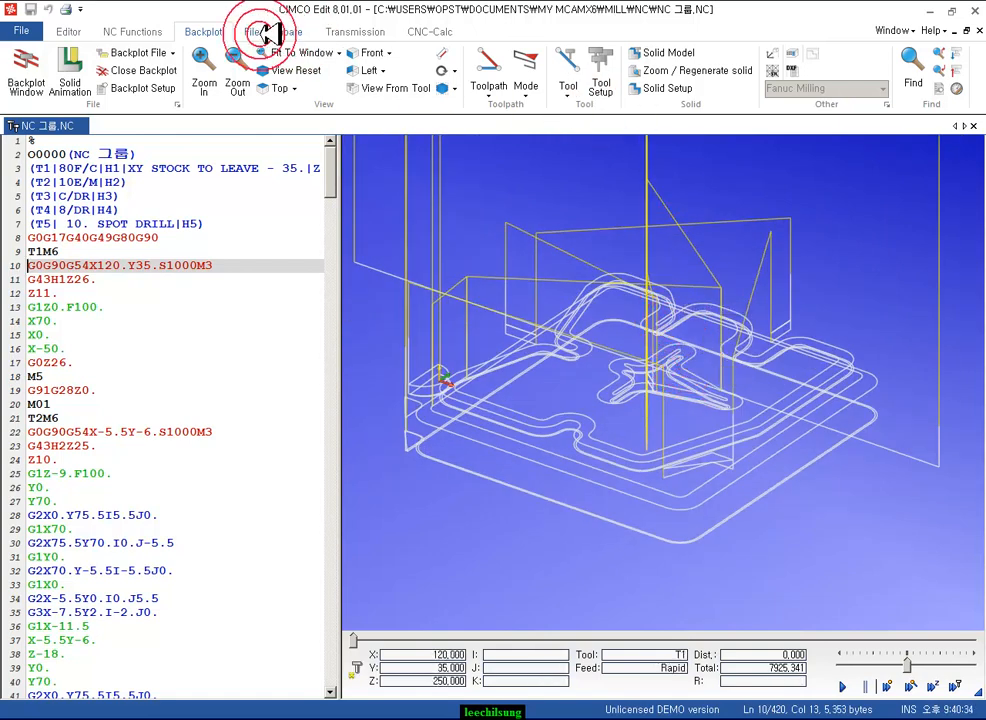
- Try to open the toolpath statistics for the backplotted NC program
{"action": "left_click", "coordinate": [133, 31]}
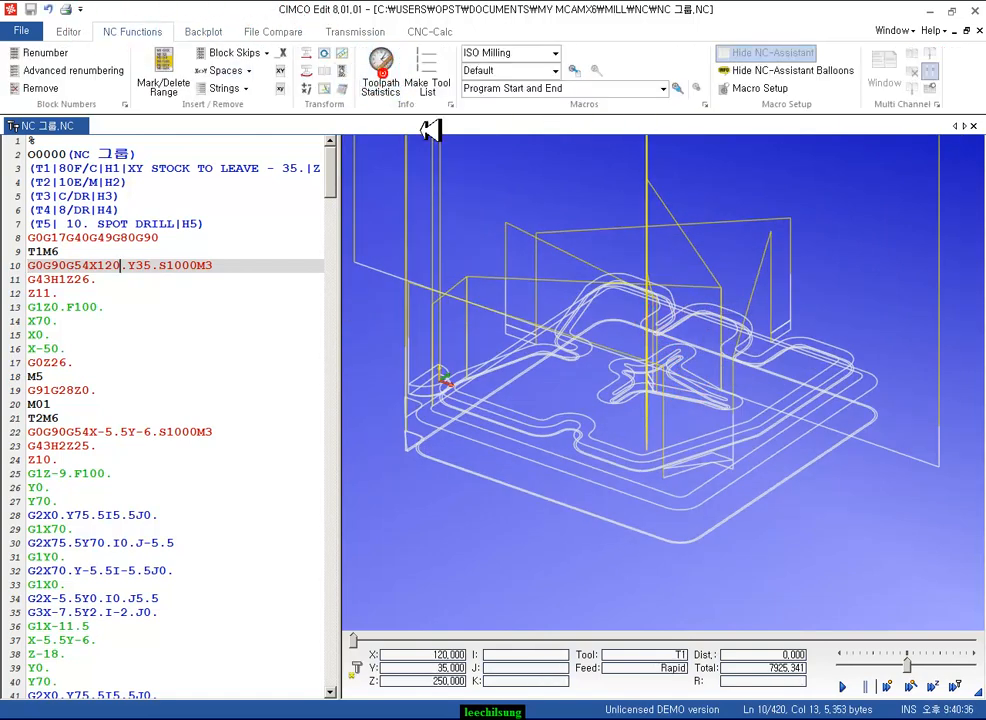
{"action": "left_click", "coordinate": [381, 87]}
{"action": "left_click", "coordinate": [382, 80]}
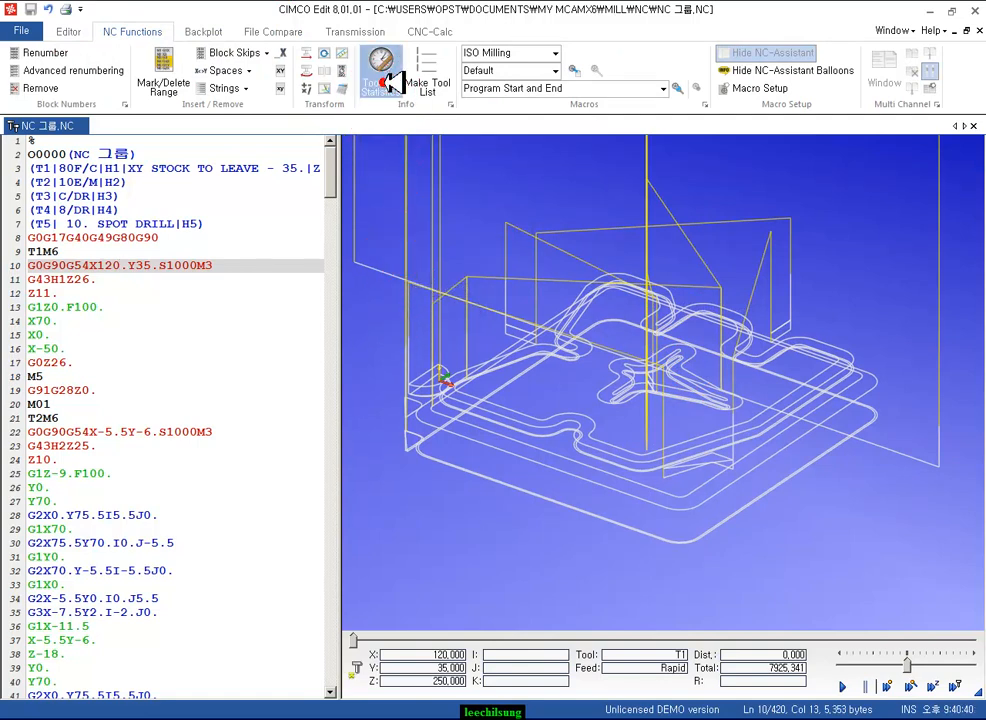
{"action": "left_click", "coordinate": [220, 198]}
{"action": "left_click", "coordinate": [391, 92]}
{"action": "left_click", "coordinate": [113, 168]}
{"action": "left_click", "coordinate": [200, 30]}
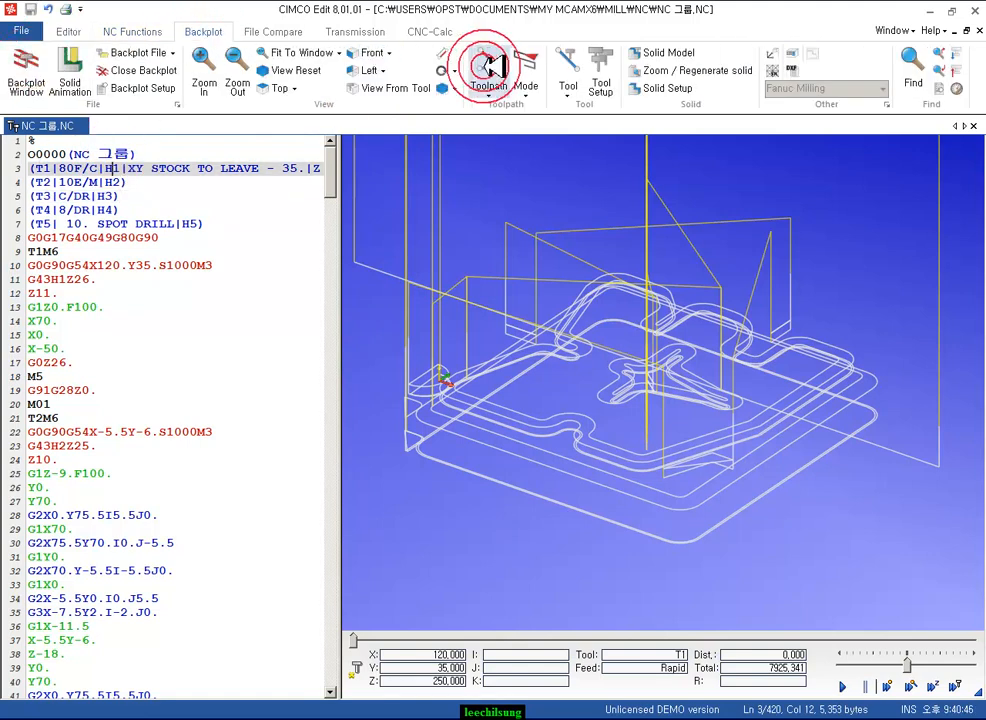
- Make a tool list from the NC program, and open and close the toolpath statistics on that list
{"action": "left_click", "coordinate": [140, 31]}
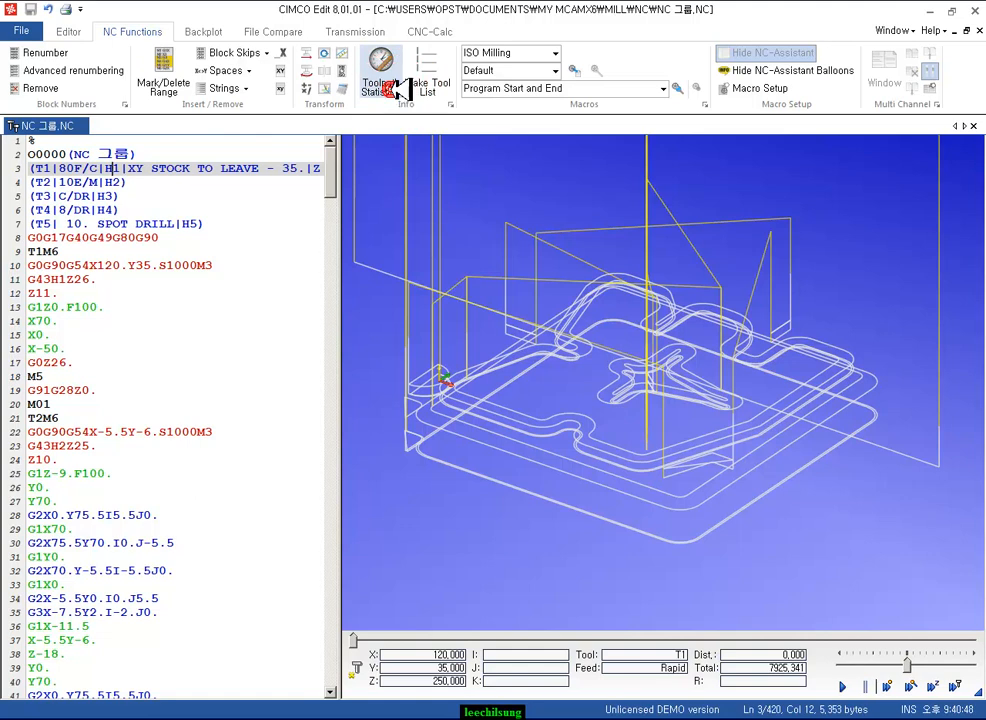
{"action": "left_click", "coordinate": [422, 82]}
{"action": "left_click", "coordinate": [386, 79]}
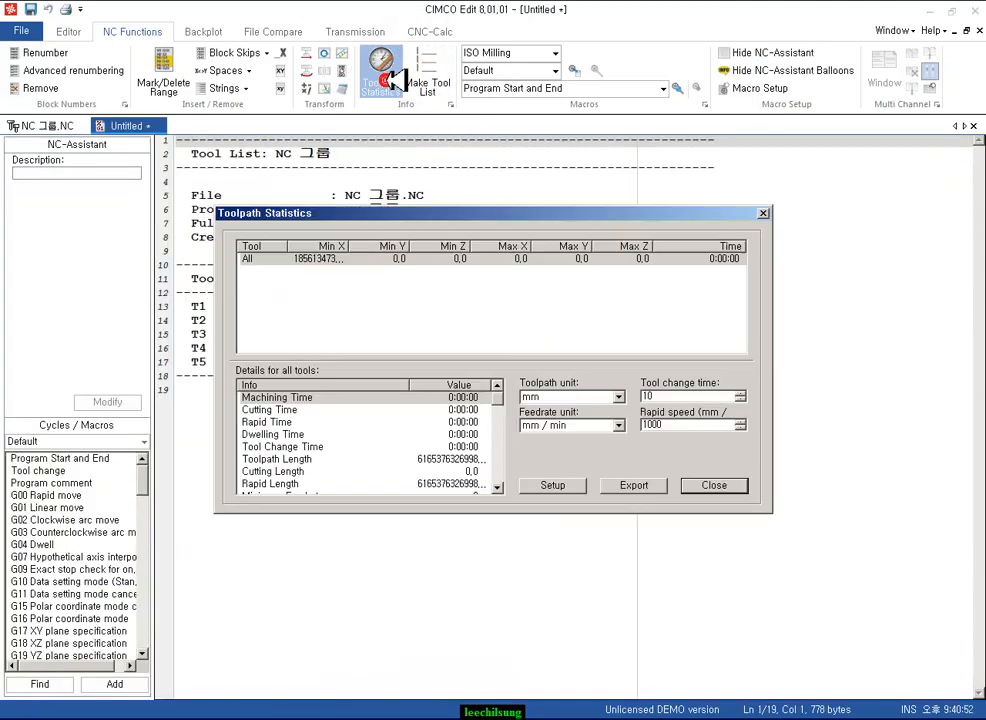
{"action": "left_click", "coordinate": [714, 485]}
- Return to NC 그룹.NC, review the Cutting Time in its toolpath statistics, and close them to inspect the backplot up close
{"action": "left_click", "coordinate": [45, 126]}
{"action": "left_click", "coordinate": [378, 86]}
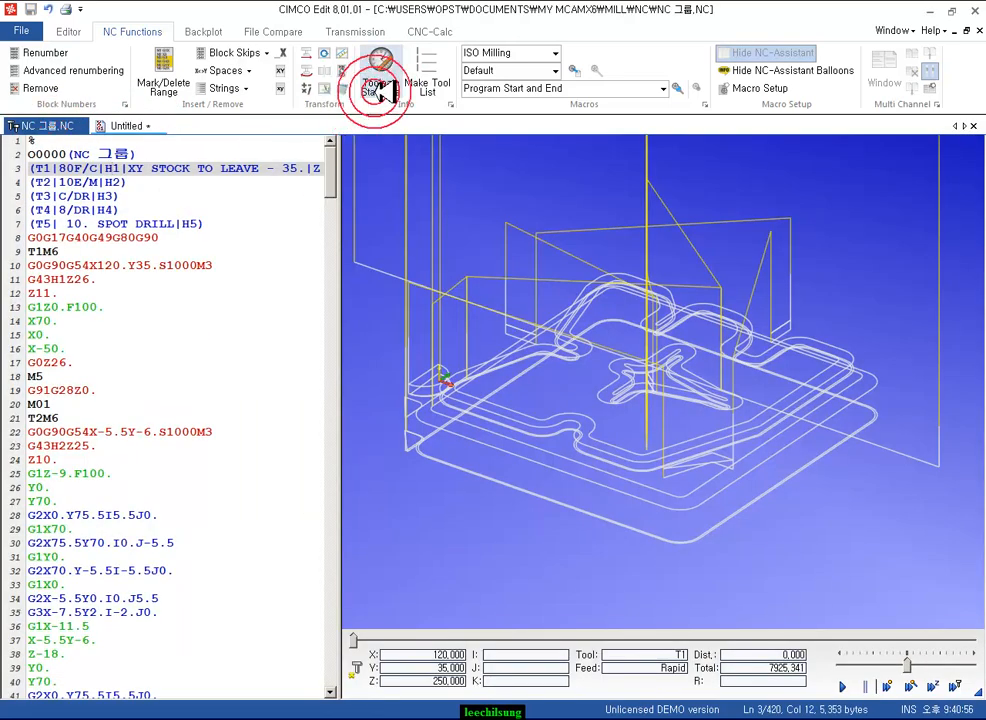
{"action": "left_click", "coordinate": [461, 410]}
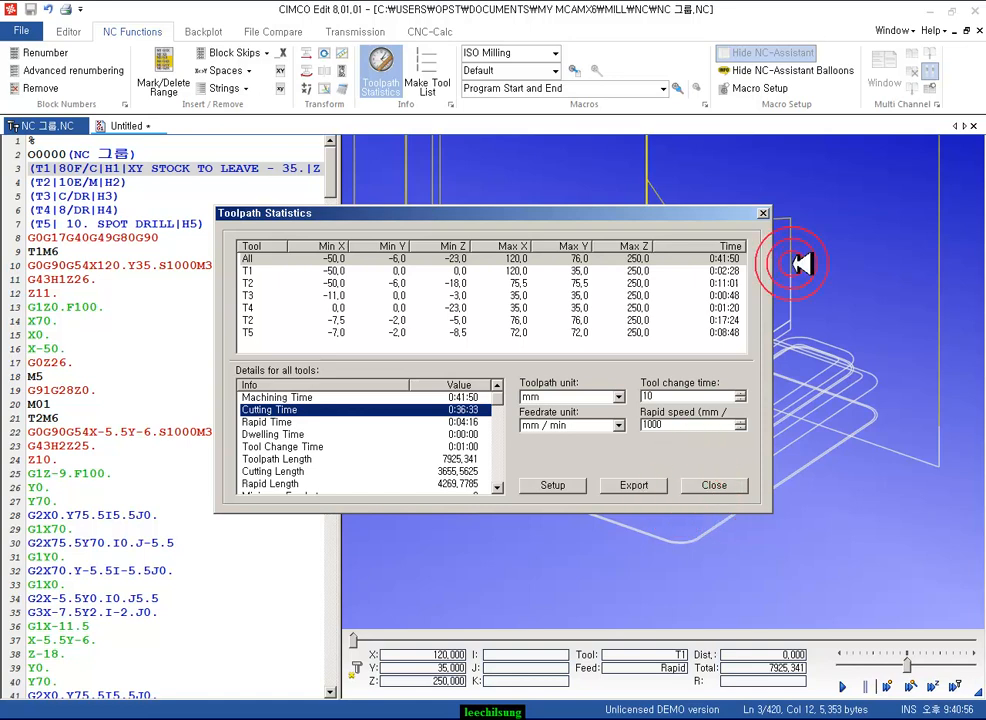
{"action": "left_click", "coordinate": [763, 212]}
{"action": "scroll", "coordinate": [628, 413], "scroll_direction": "up", "scroll_amount": 5}
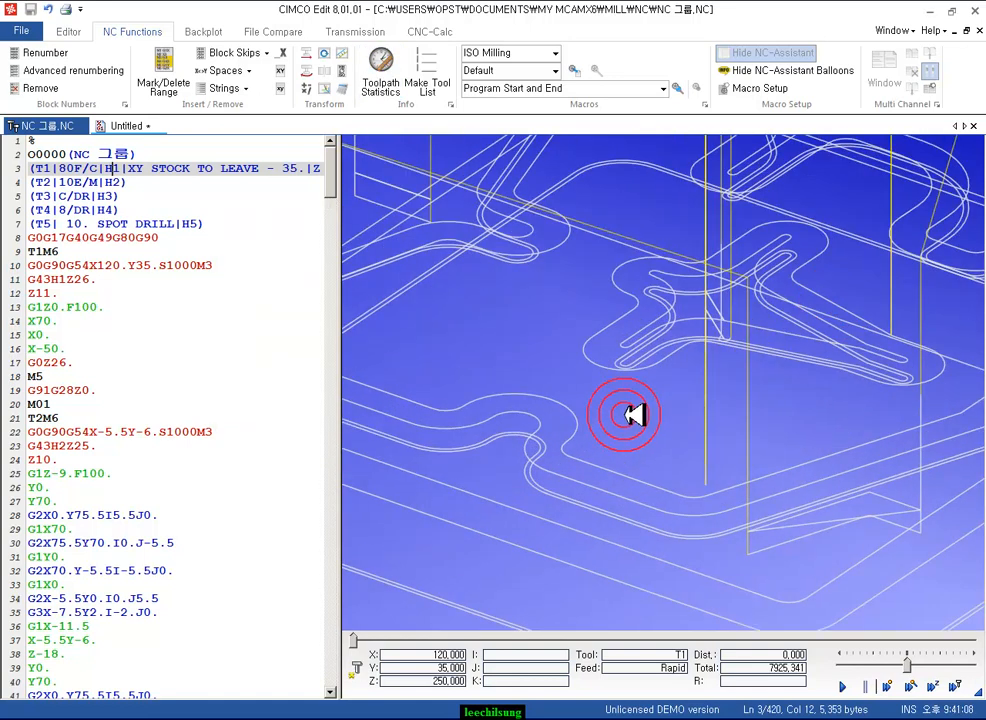